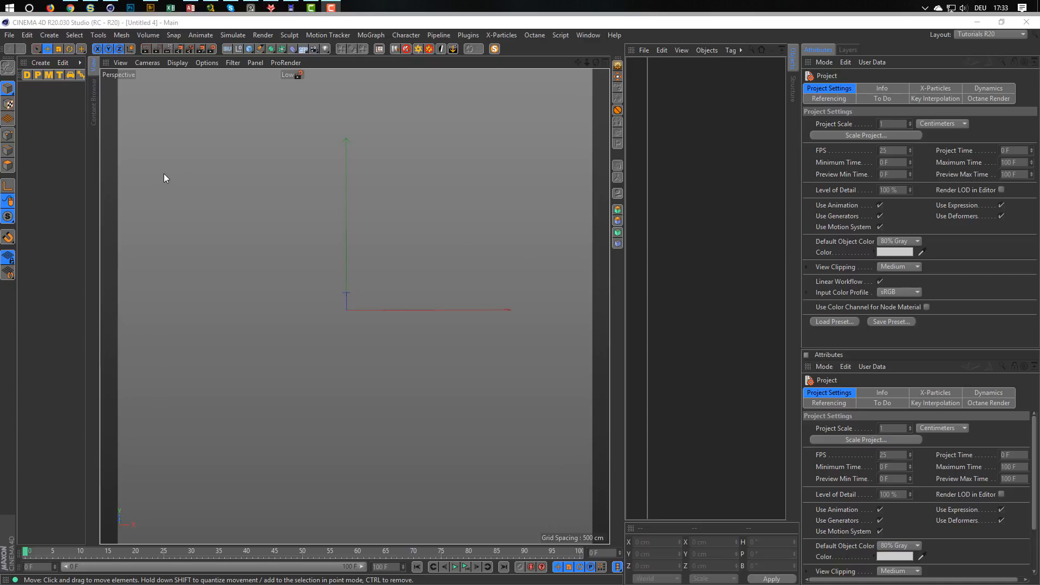
# Switch to the web browser and look through the Nikomedia Facebook page for the X-Particles tutorial preview post.
pyautogui.click(70, 8)
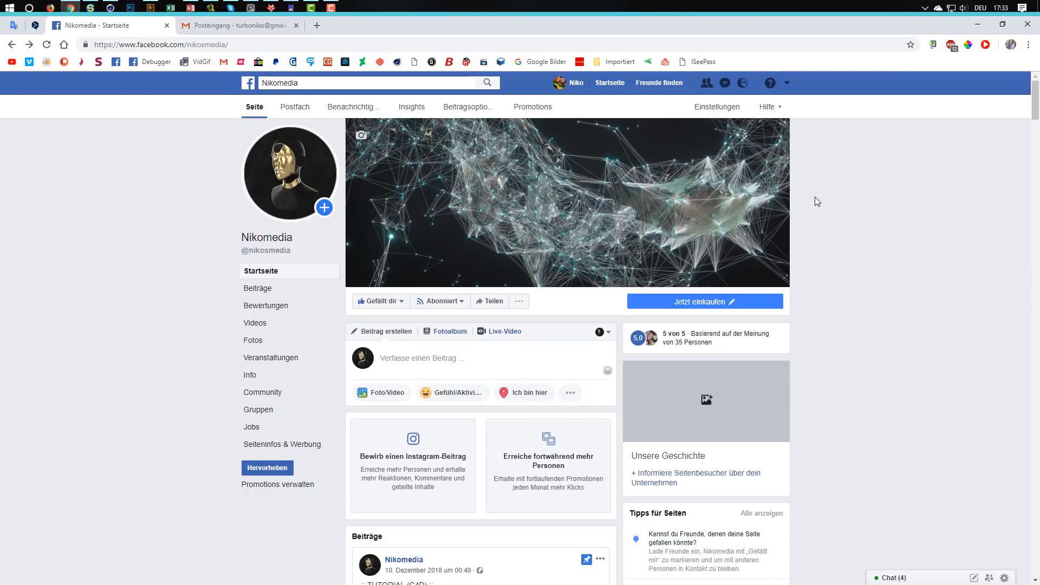
pyautogui.scroll(-15, 814, 197)
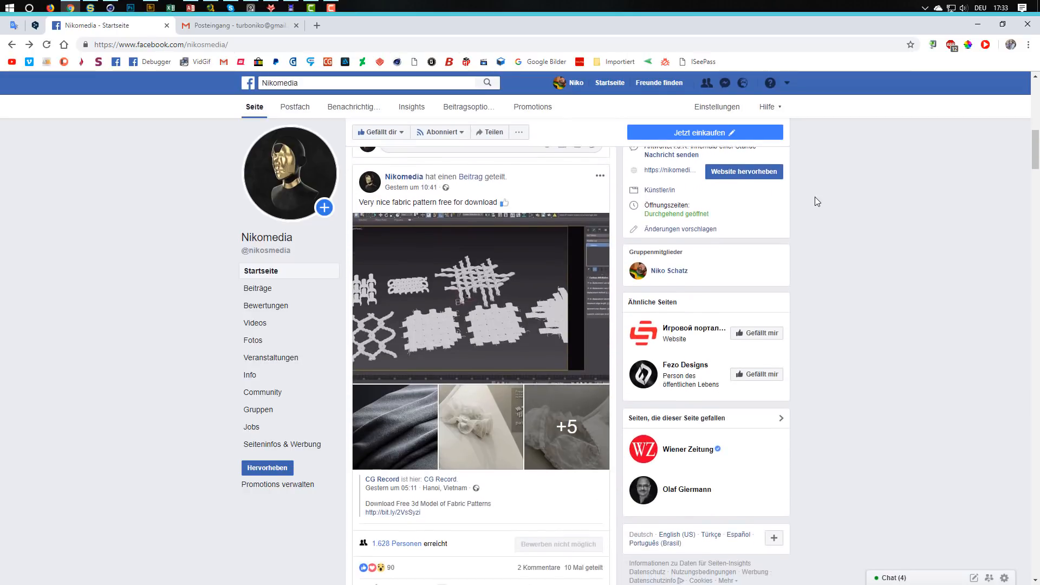
pyautogui.scroll(-15, 815, 197)
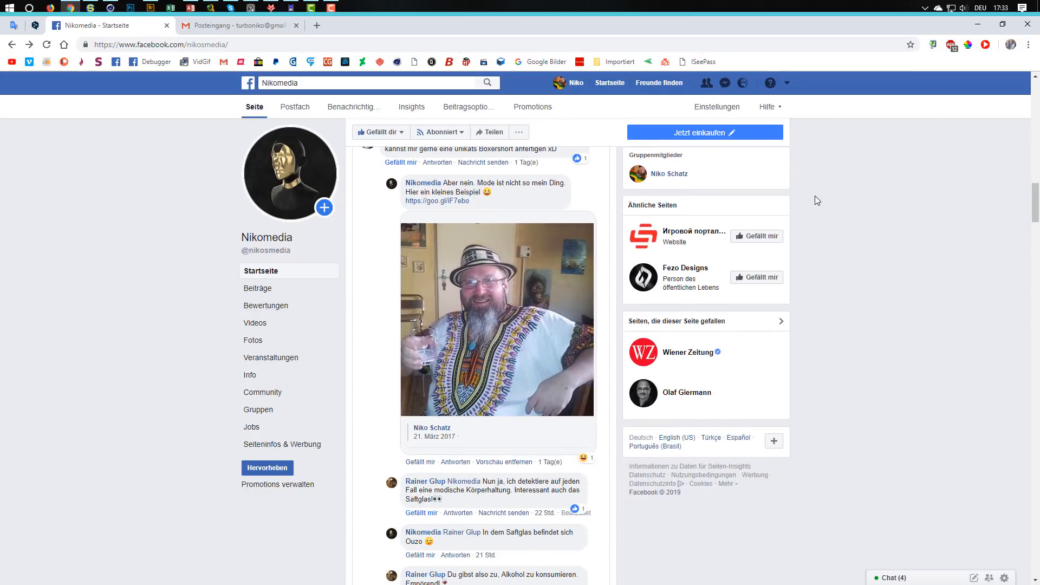
pyautogui.scroll(-8, 772, 307)
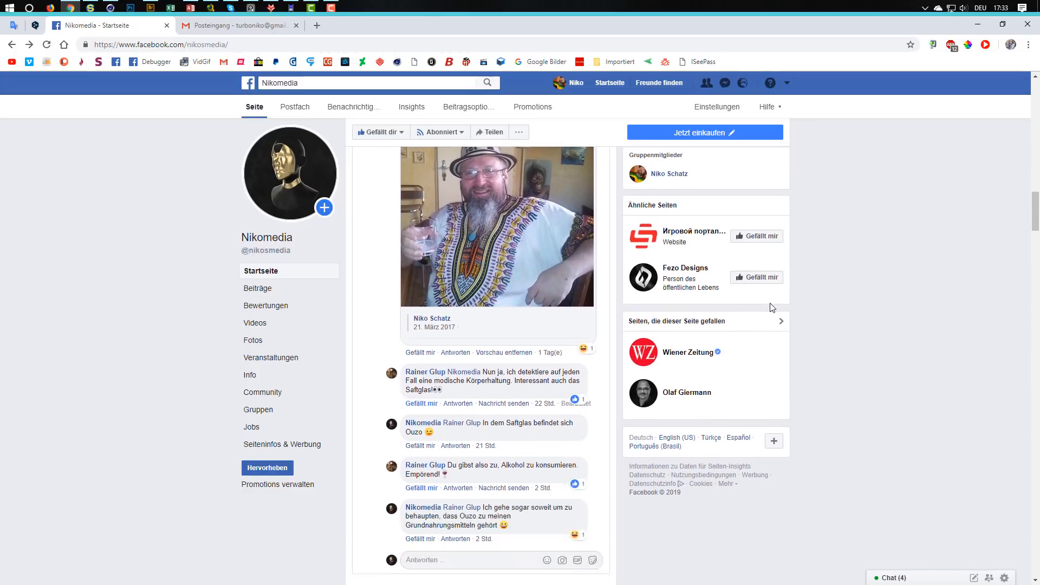
pyautogui.scroll(-10, 771, 307)
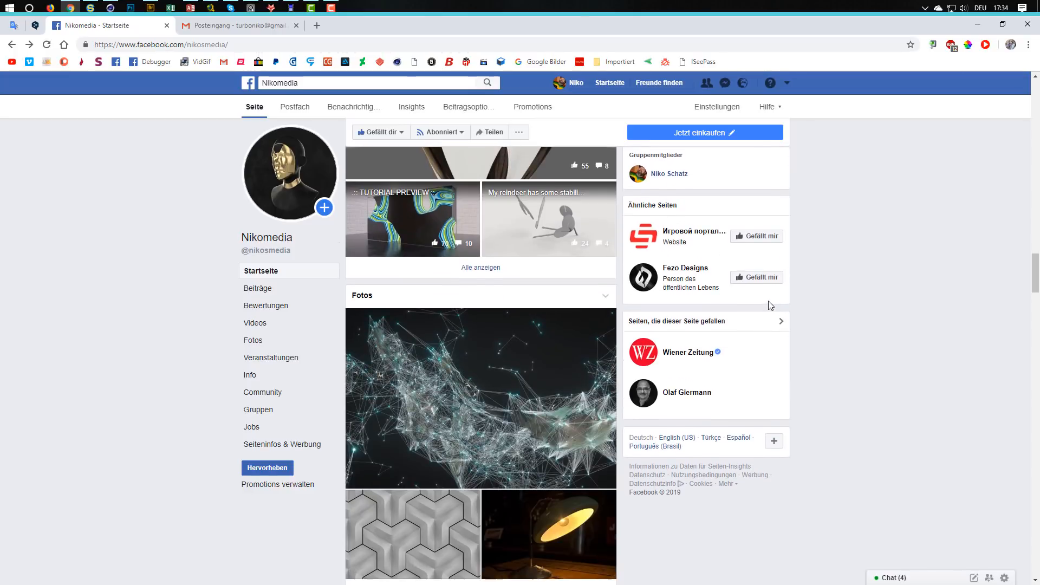
pyautogui.scroll(-10, 751, 306)
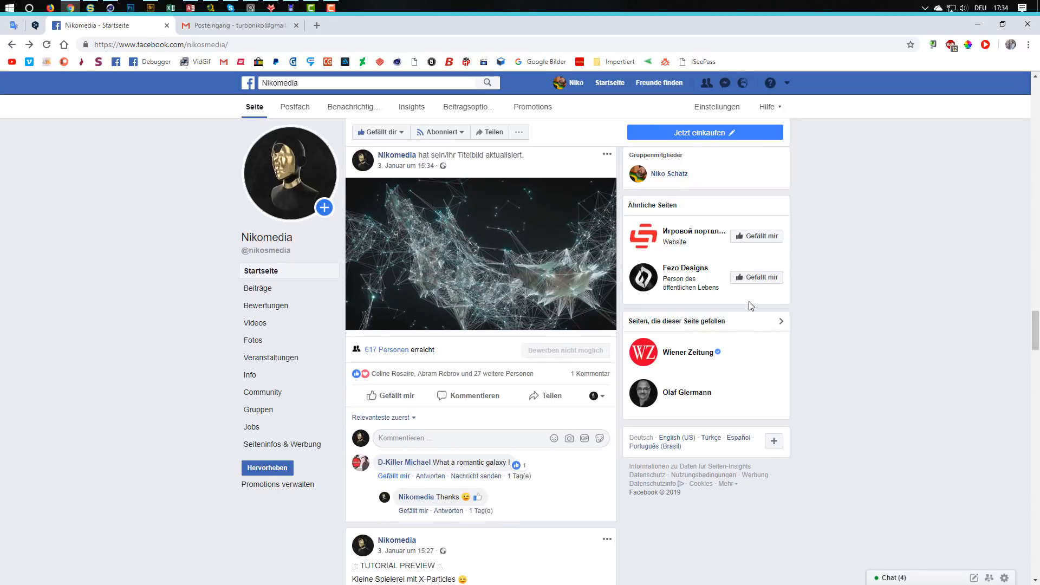
# View the particle network renders of the tutorial preview post one after another and close the photo viewer.
pyautogui.click(482, 265)
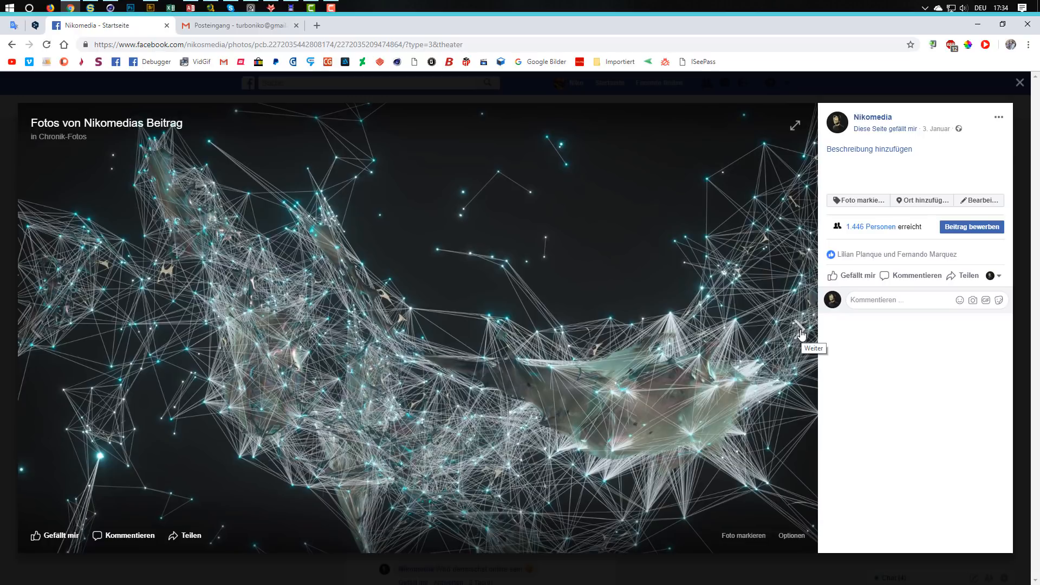
pyautogui.click(800, 329)
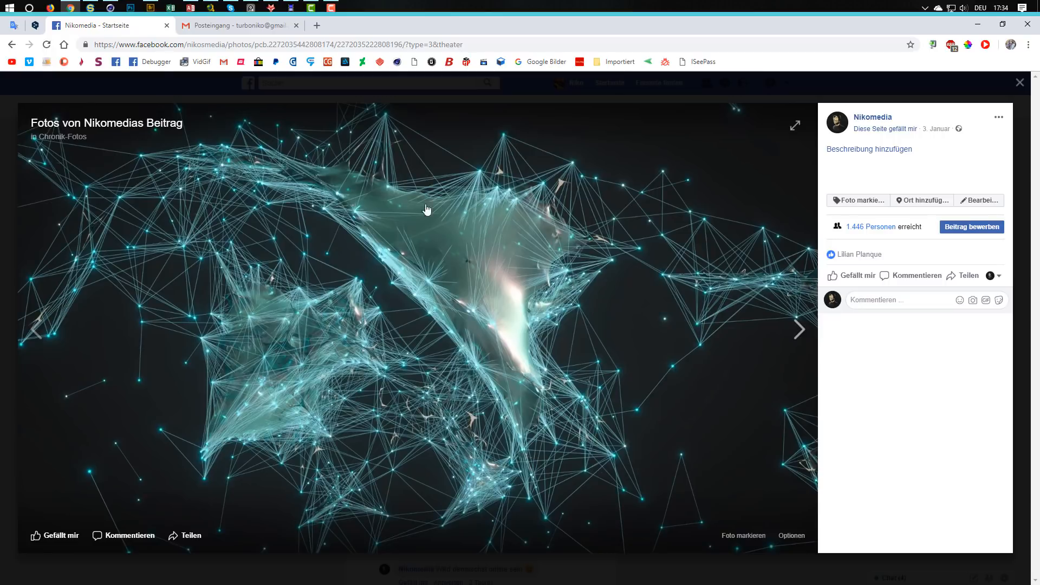
pyautogui.click(806, 332)
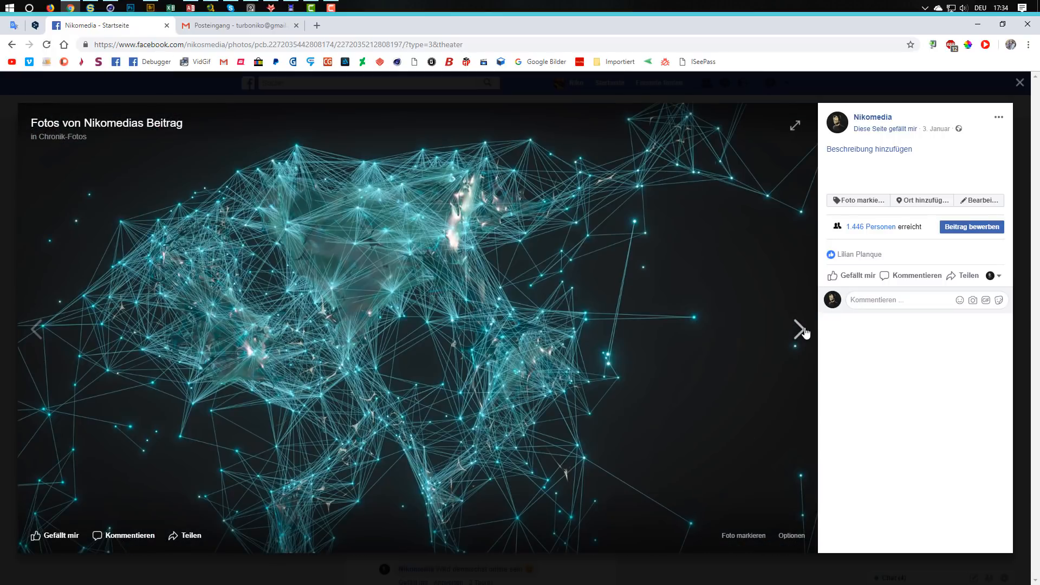
pyautogui.click(805, 331)
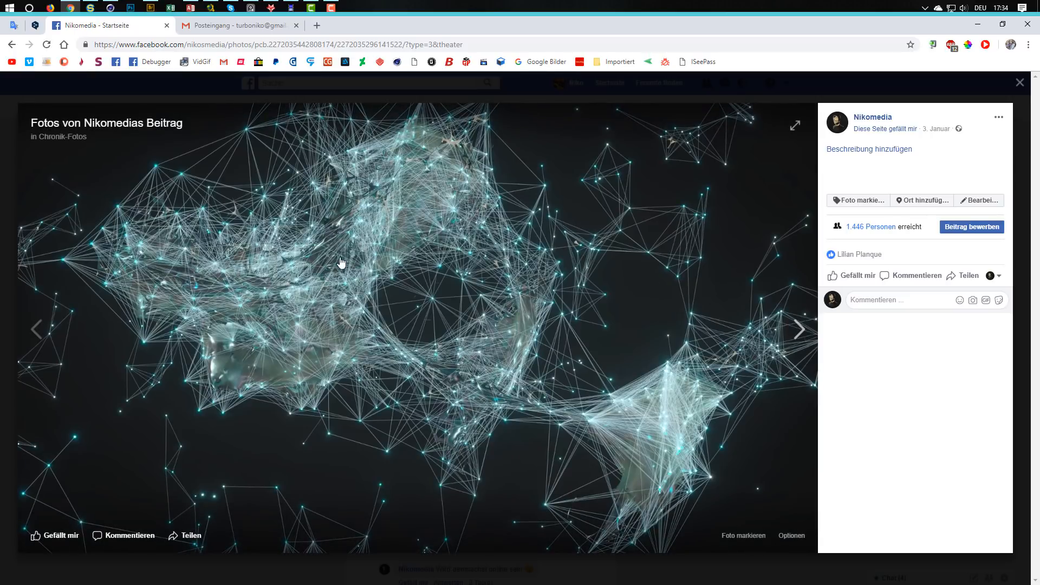
pyautogui.click(1019, 84)
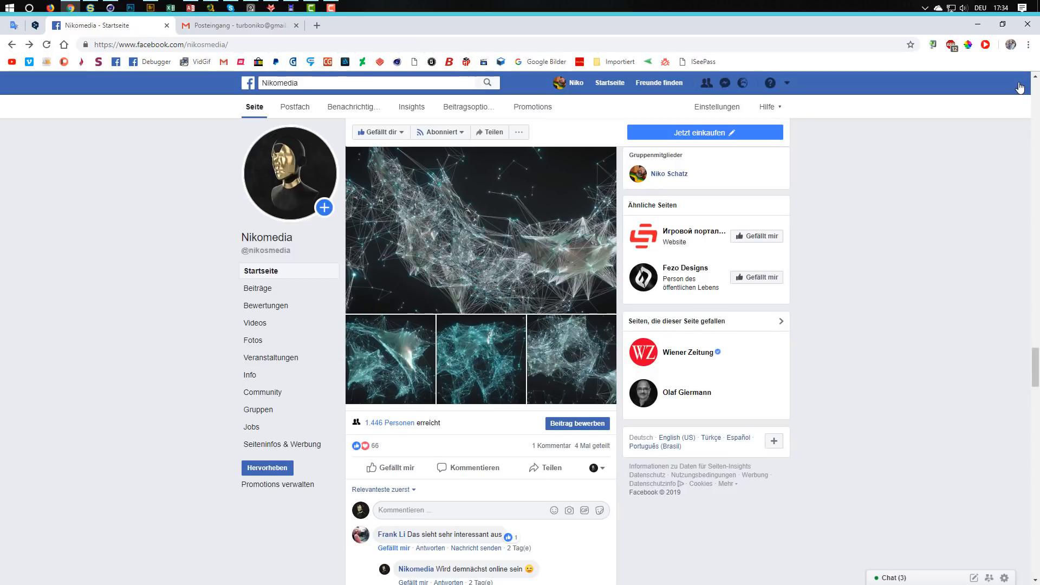
pyautogui.scroll(1, 897, 161)
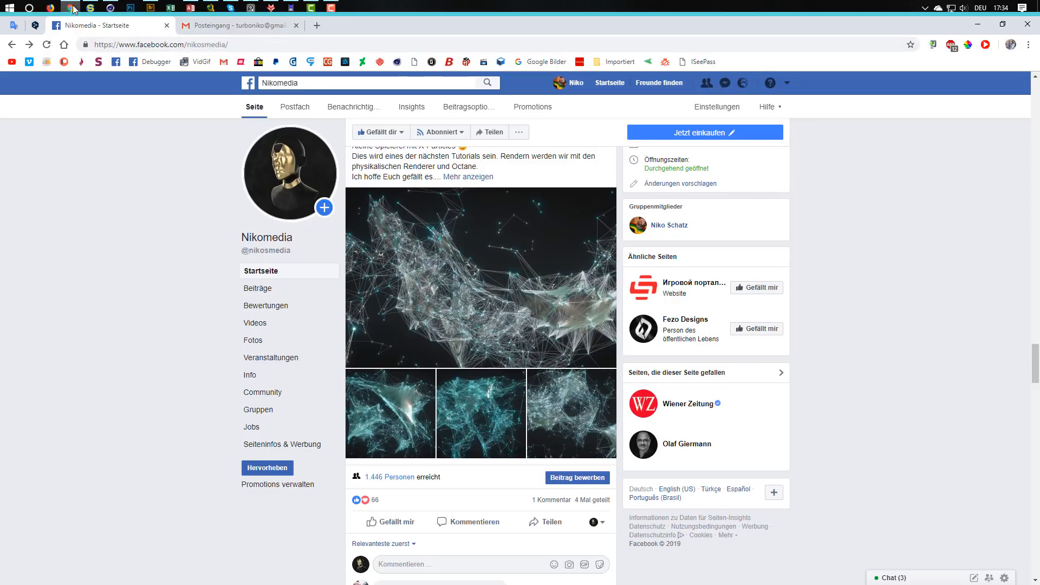
# Switch to Cinema 4D and add an X-Particles system (xpSystem) to the empty scene.
pyautogui.moveTo(73, 10)
pyautogui.click(110, 7)
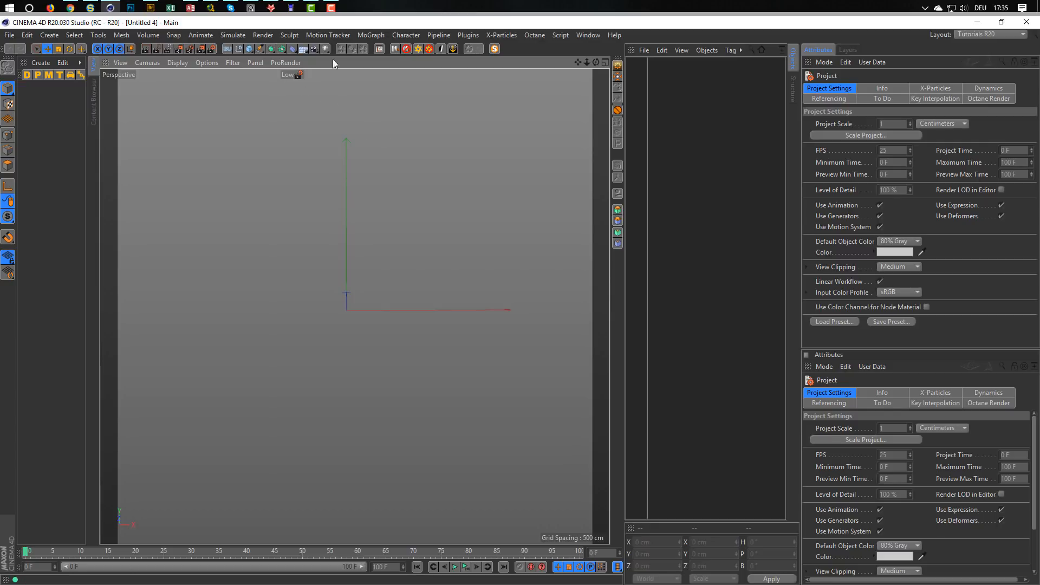
pyautogui.click(544, 34)
pyautogui.moveTo(501, 35)
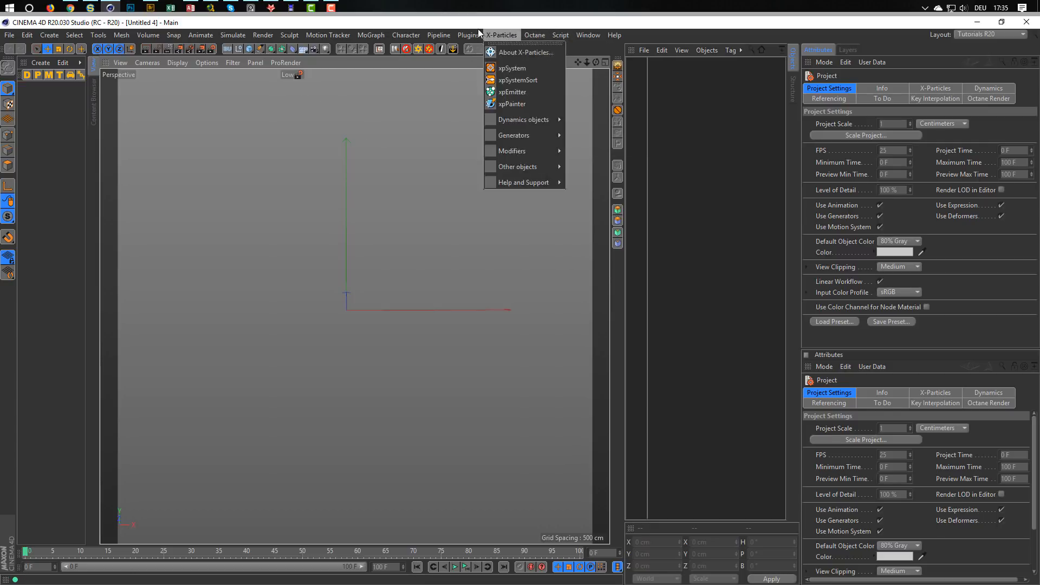
pyautogui.click(509, 68)
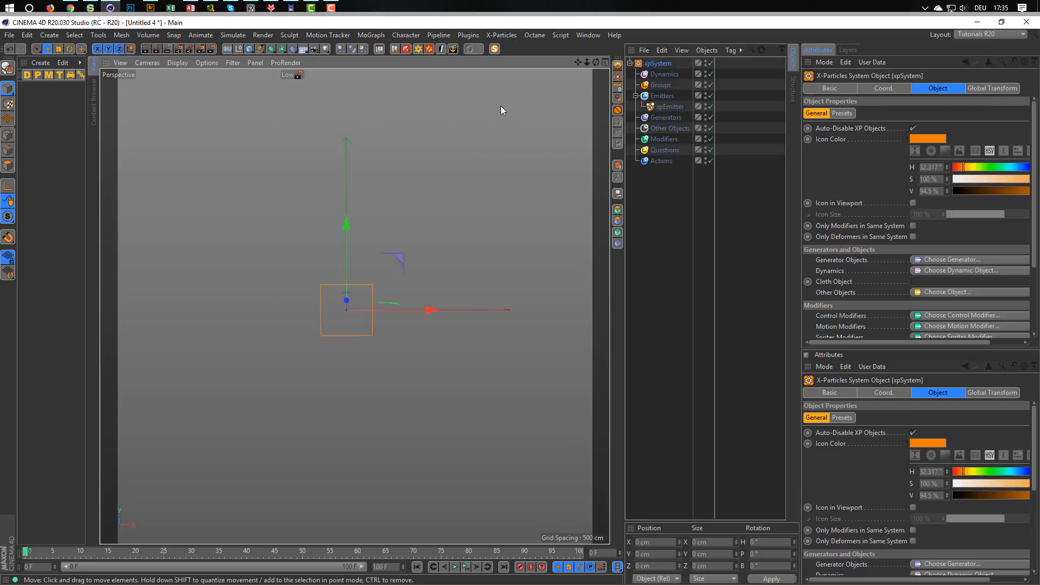
# Set the xpEmitter's shape to Sphere with a radius of 0 cm.
pyautogui.click(669, 107)
pyautogui.click(915, 89)
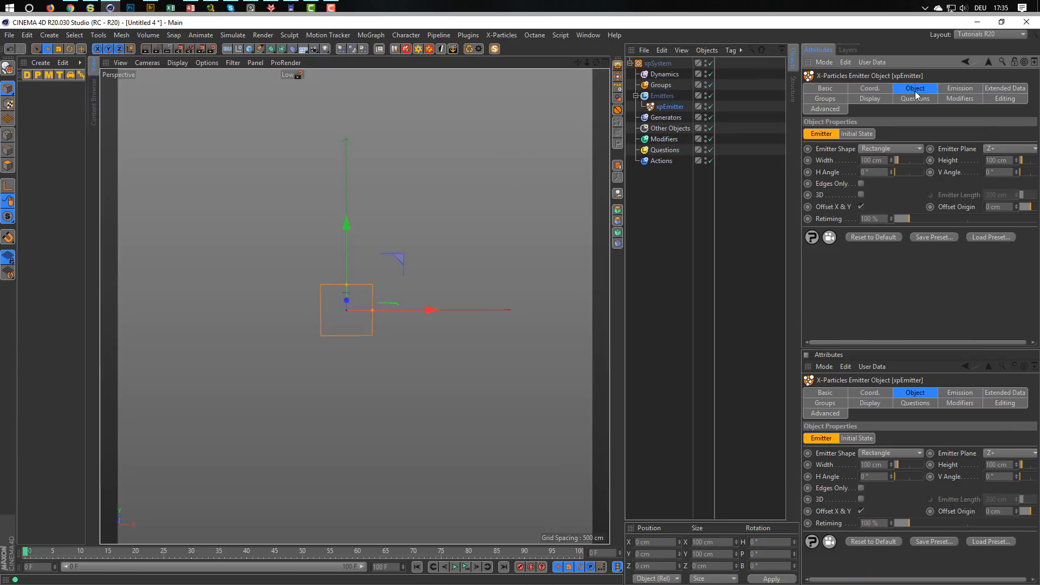
pyautogui.click(876, 148)
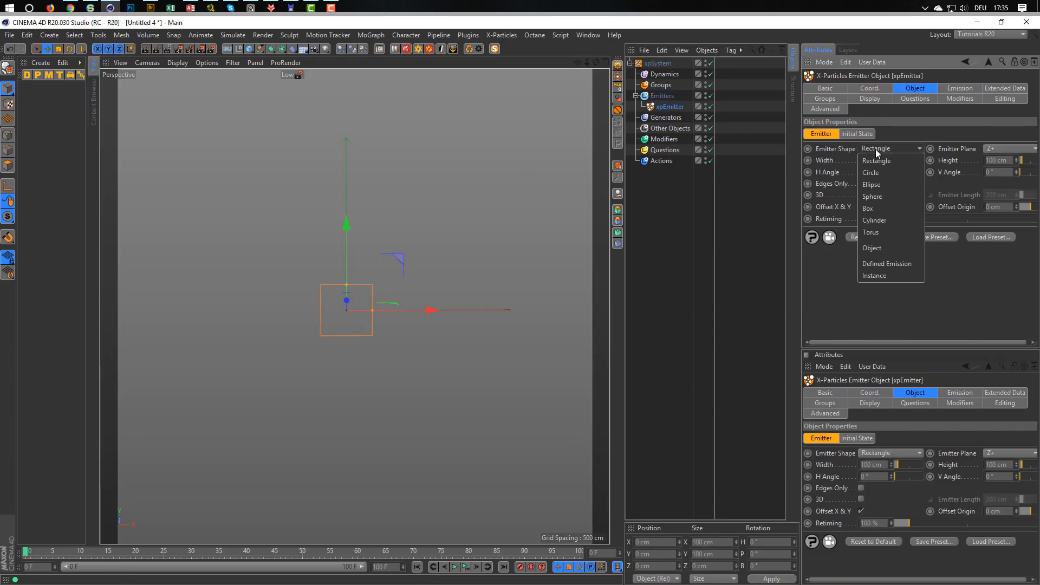
pyautogui.click(878, 226)
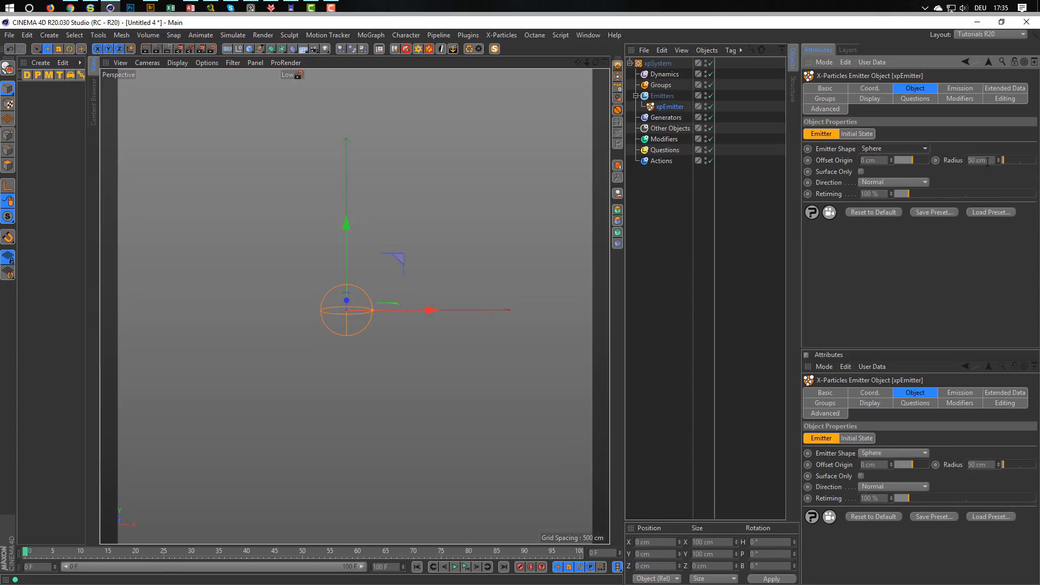
pyautogui.write('0')
pyautogui.press('Return')
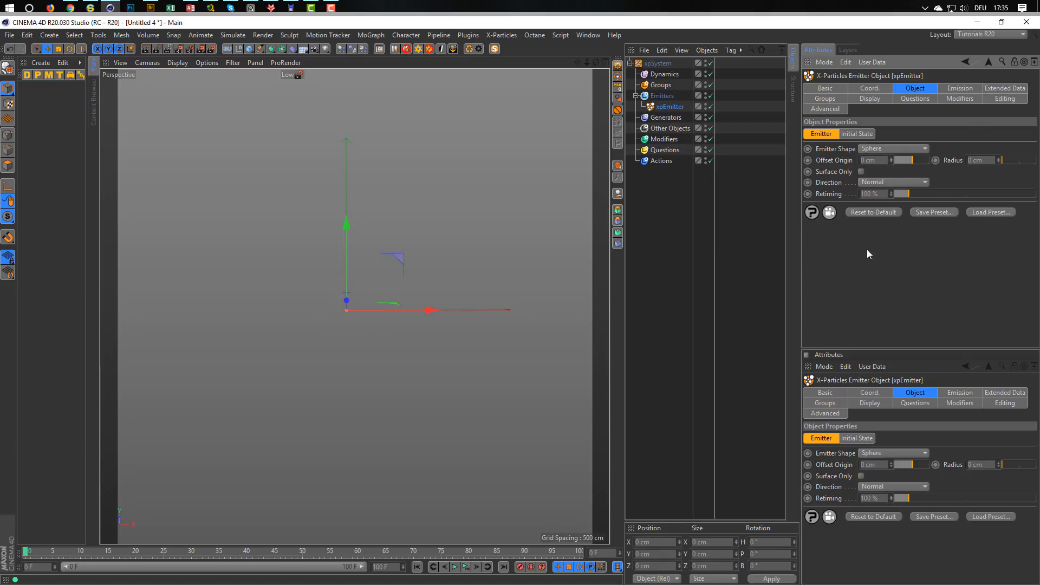
# Set the xpEmitter's birthrate to 500 and its particle speed to 100 cm.
pyautogui.click(960, 88)
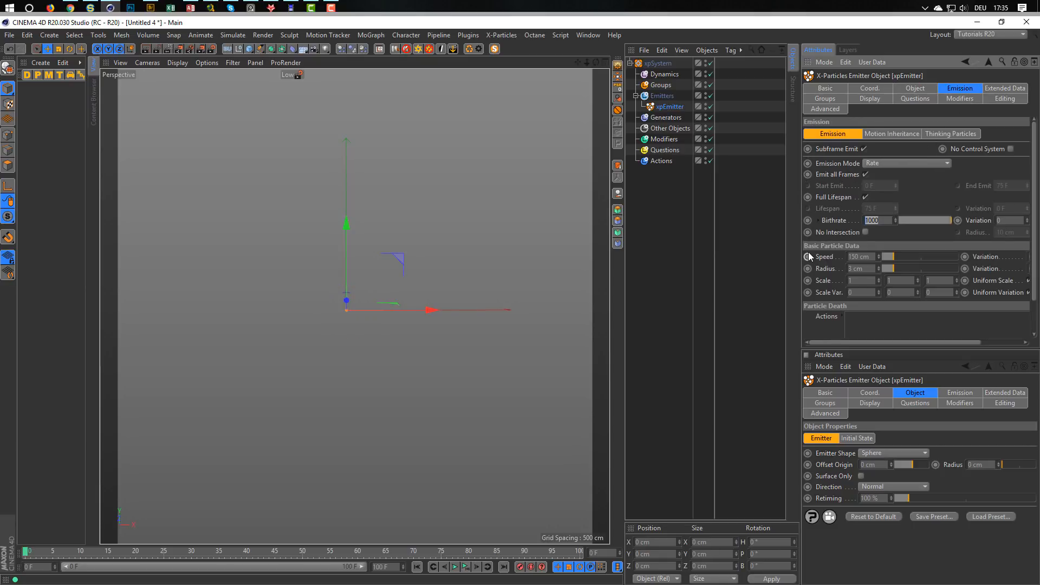
pyautogui.write('500')
pyautogui.press('Return')
pyautogui.click(870, 258)
pyautogui.write('100')
pyautogui.press('Return')
# Play the particle simulation and extend the timeline to 200 frames.
pyautogui.click(466, 567)
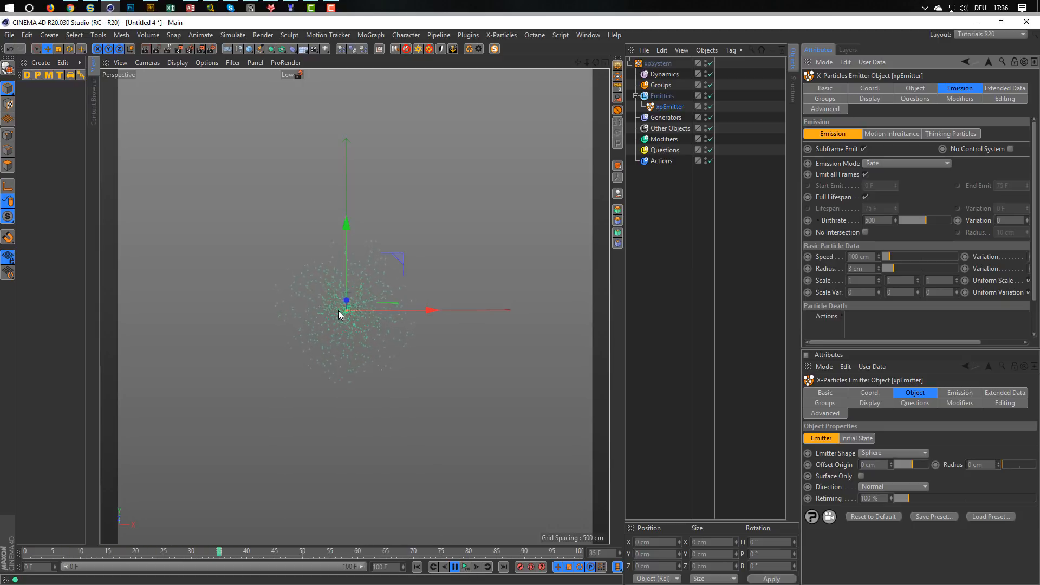
pyautogui.scroll(2, 343, 308)
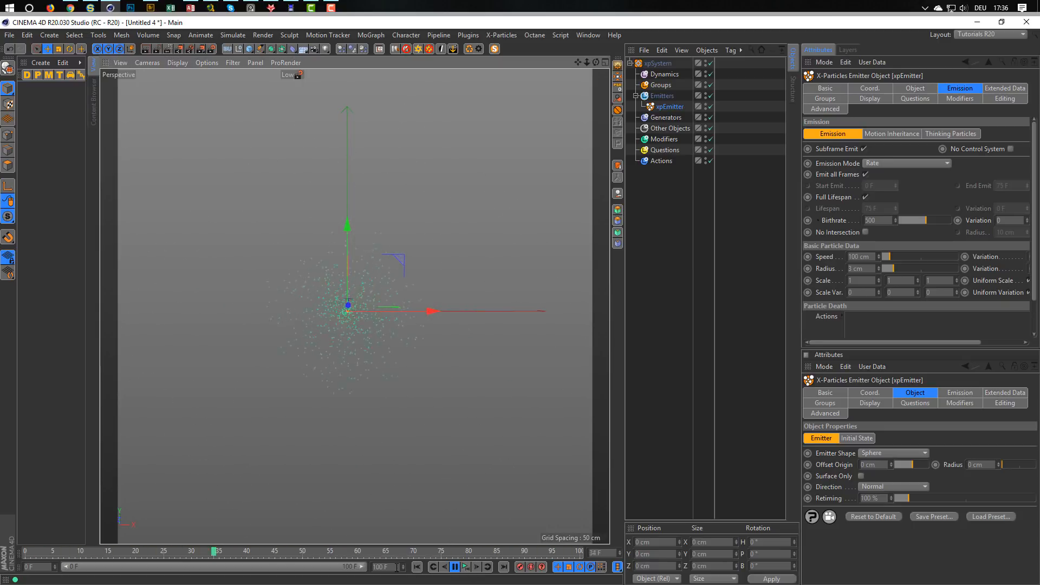
pyautogui.moveTo(392, 568); pyautogui.dragTo(348, 570)
pyautogui.write('200')
pyautogui.press('Return')
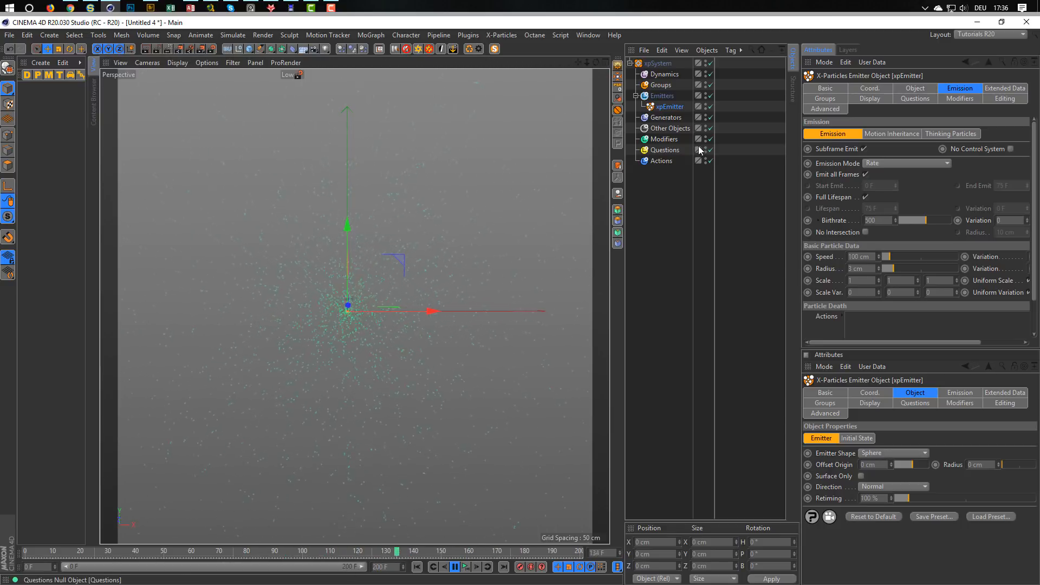
# Add an xpTurbulence motion modifier to the system's Modifiers folder.
pyautogui.click(669, 139)
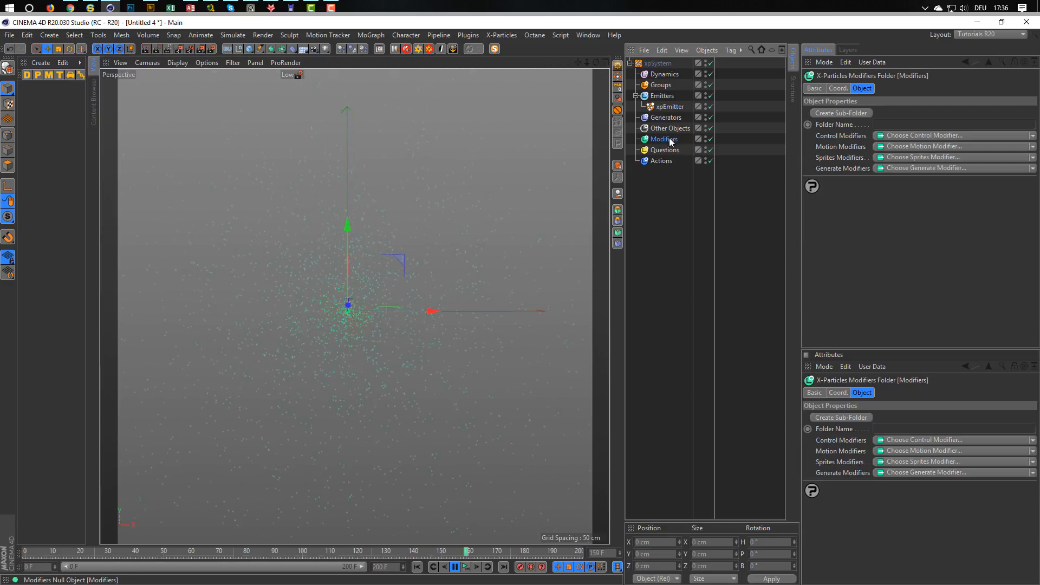
pyautogui.click(893, 146)
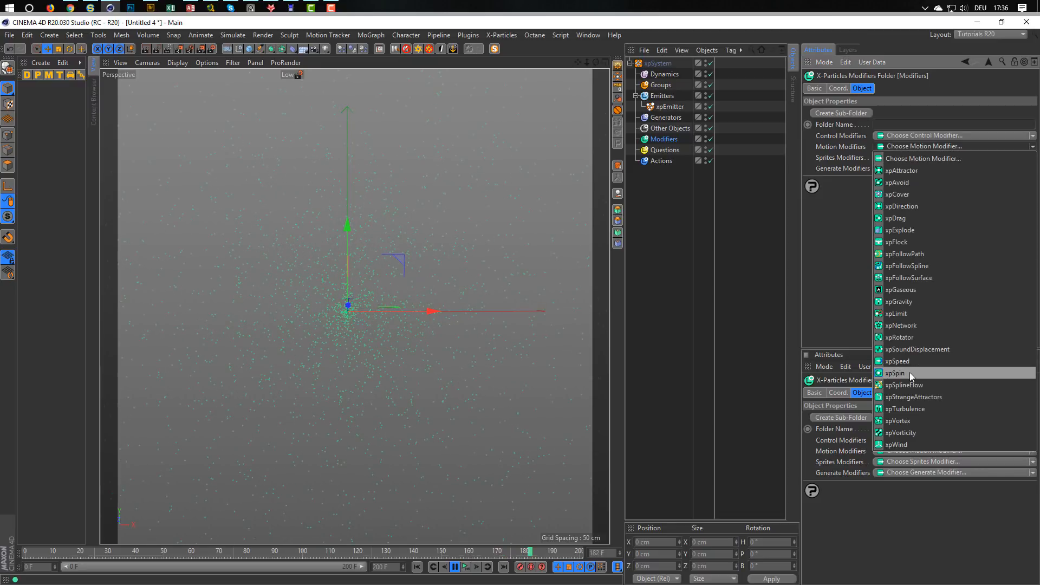
pyautogui.click(893, 409)
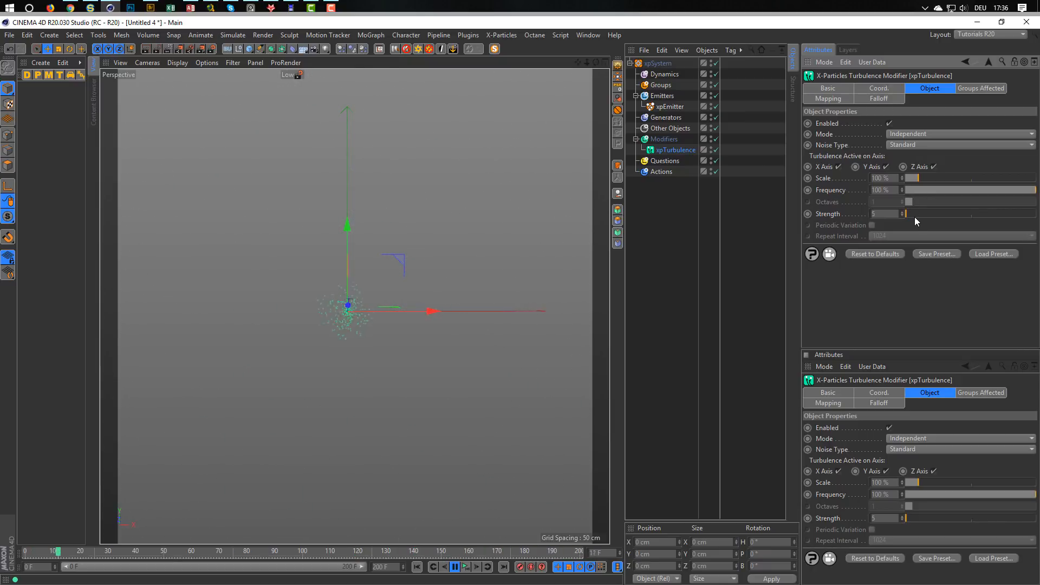
# Raise the xpTurbulence strength to 459 and set its noise type to Turbulence.
pyautogui.moveTo(966, 215); pyautogui.dragTo(973, 216)
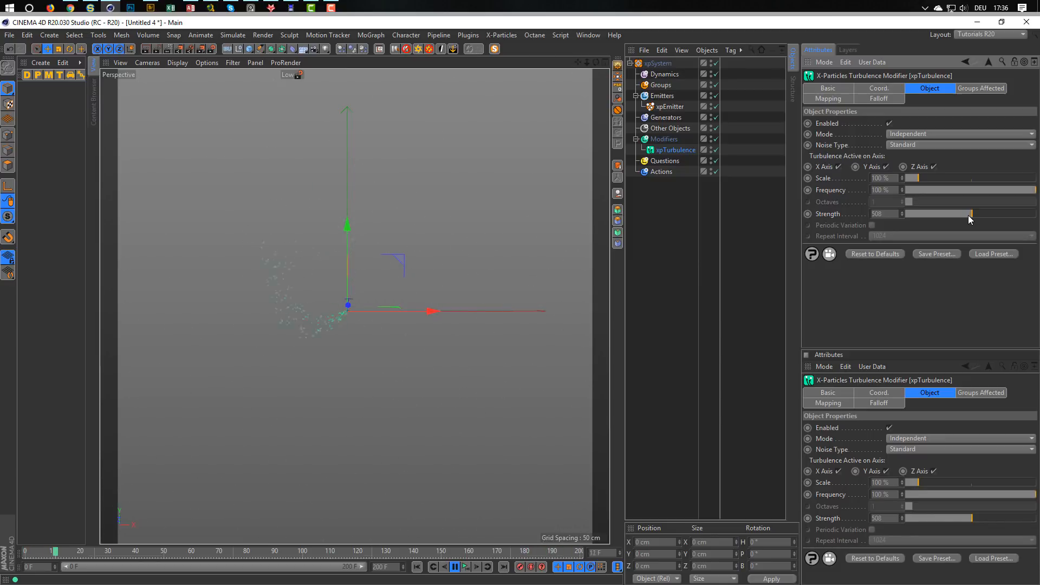
pyautogui.moveTo(963, 218); pyautogui.dragTo(967, 212)
pyautogui.click(928, 143)
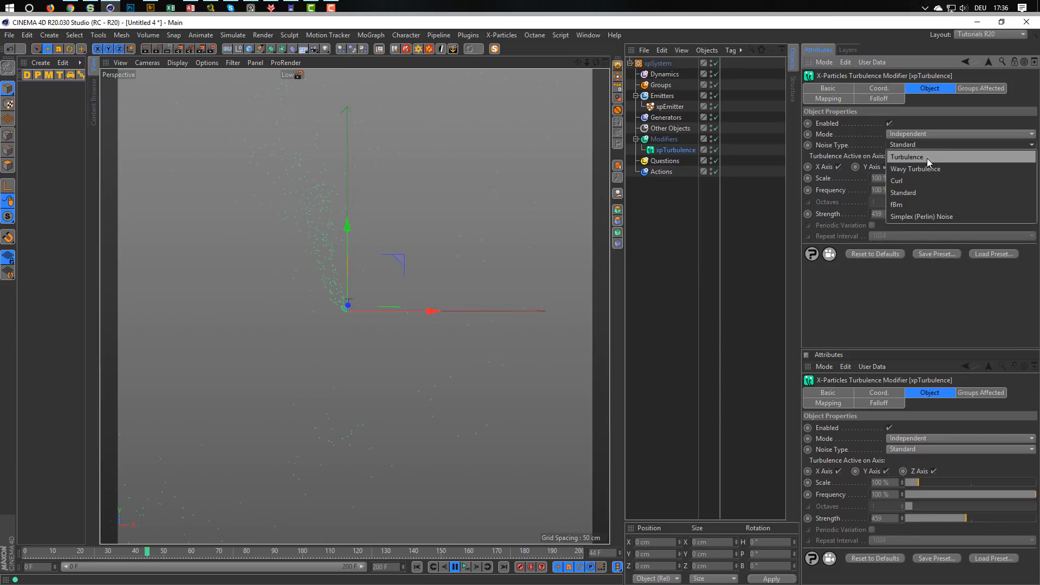
pyautogui.click(927, 159)
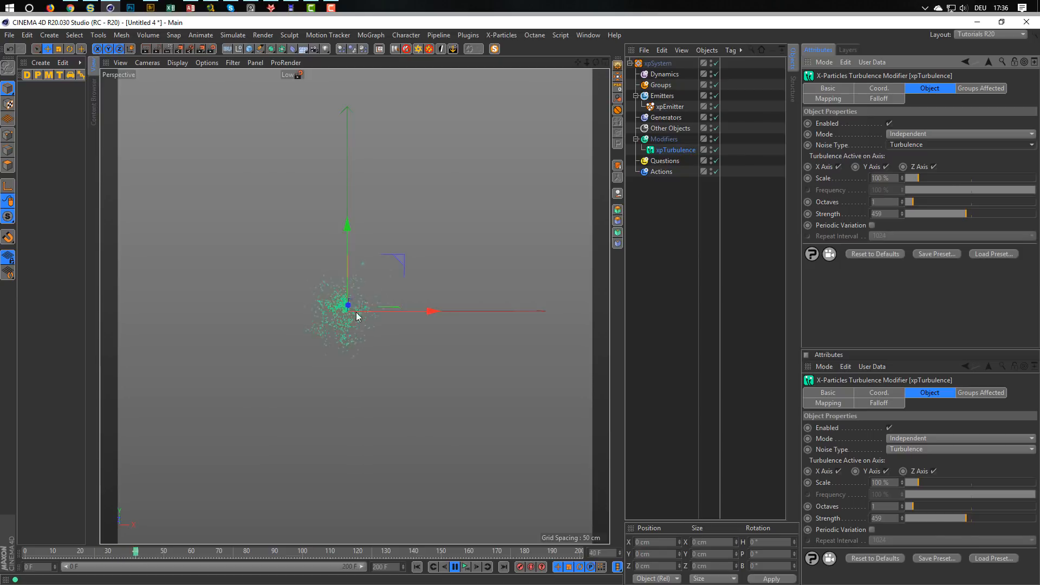
# Set the xpTurbulence scale to 500 % and its strength to 500.
pyautogui.moveTo(924, 178); pyautogui.dragTo(965, 179)
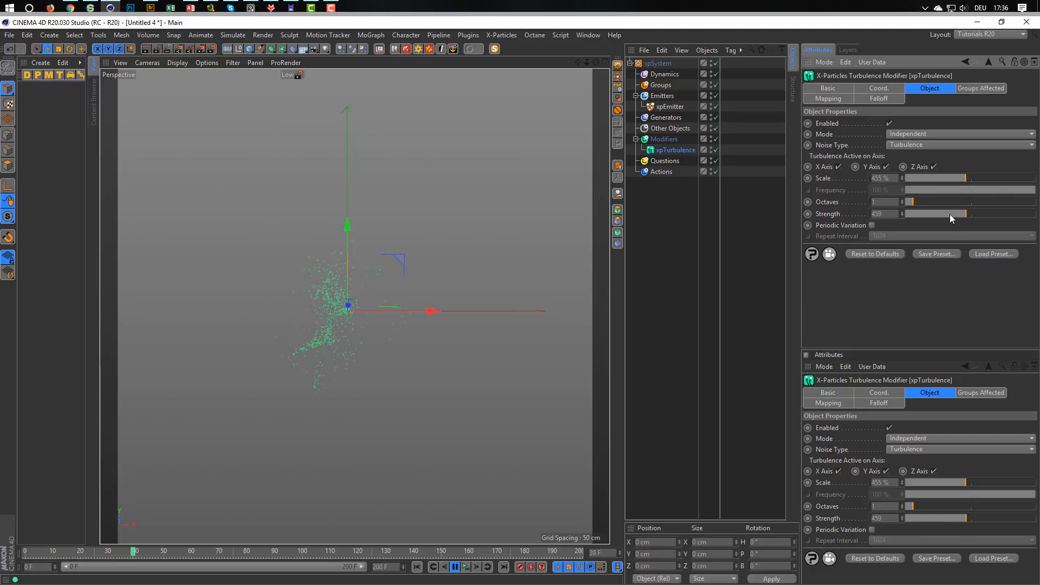
pyautogui.click(883, 179)
pyautogui.write('500')
pyautogui.click(883, 214)
pyautogui.write('50')
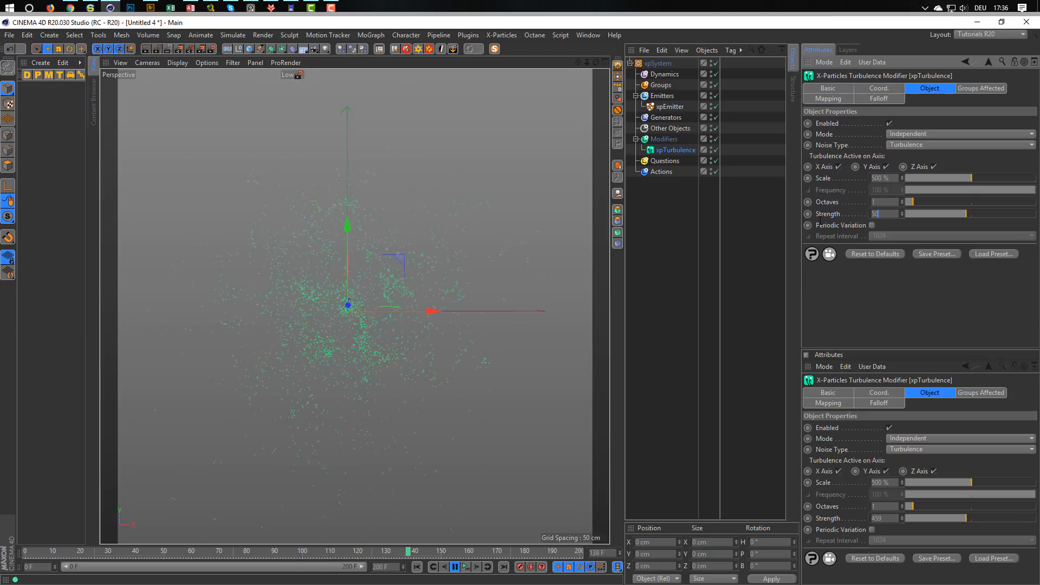
pyautogui.write('0')
pyautogui.press('Return')
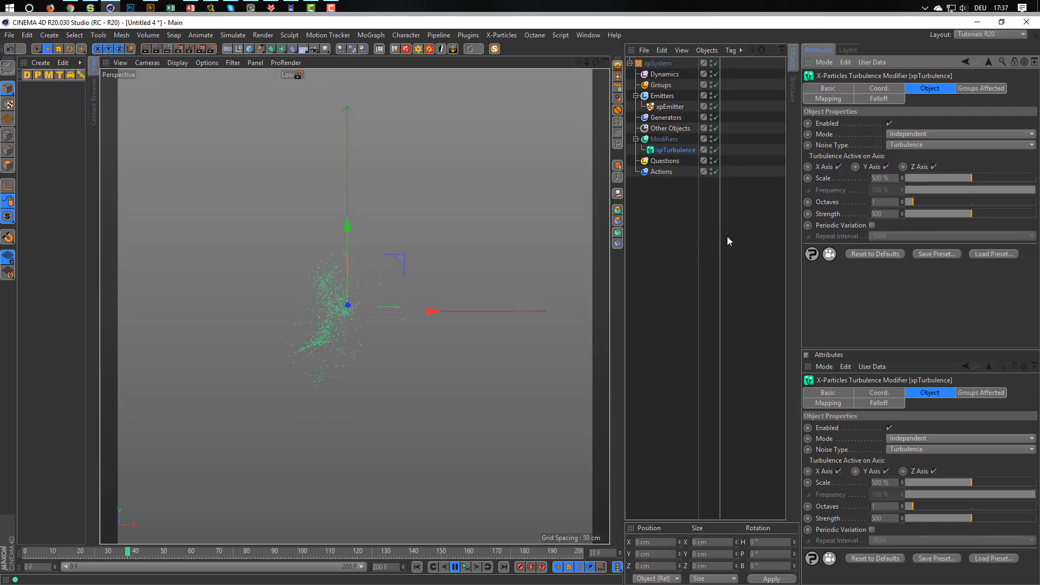
# Reduce the xpTurbulence scale to 414 % and stop the simulation playback.
pyautogui.click(956, 178)
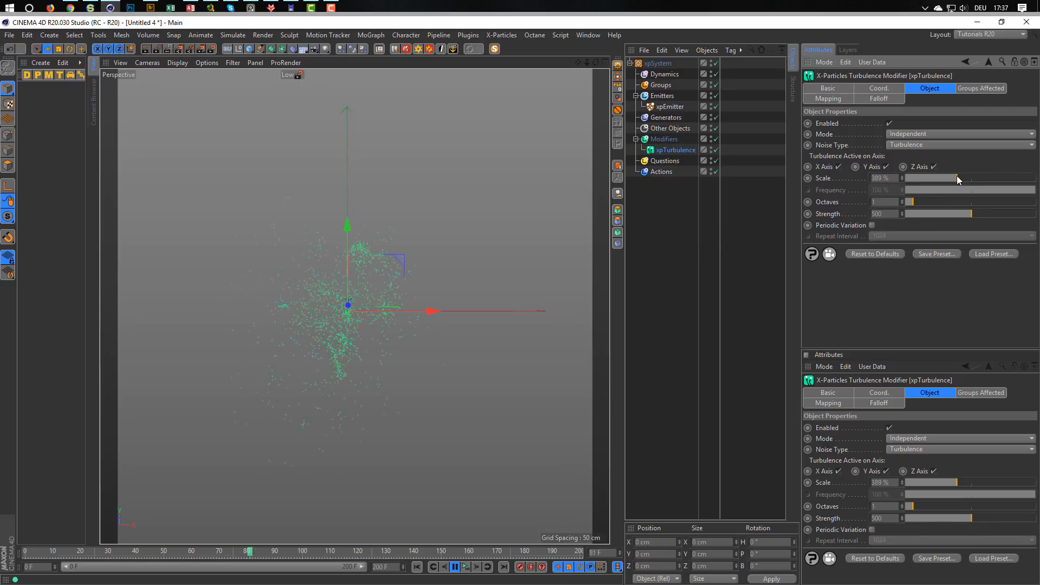
pyautogui.moveTo(956, 178); pyautogui.dragTo(960, 179)
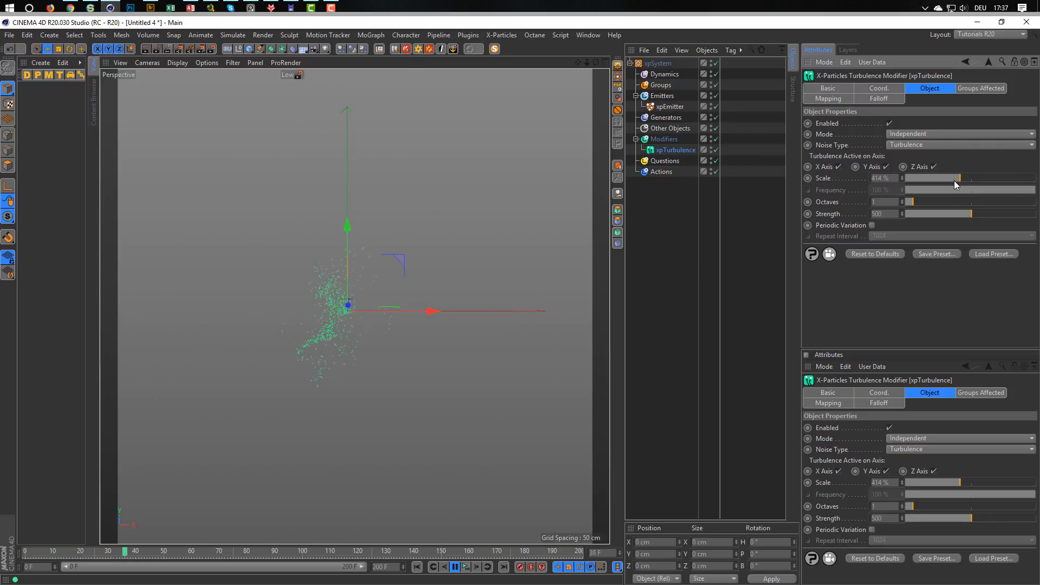
pyautogui.click(454, 567)
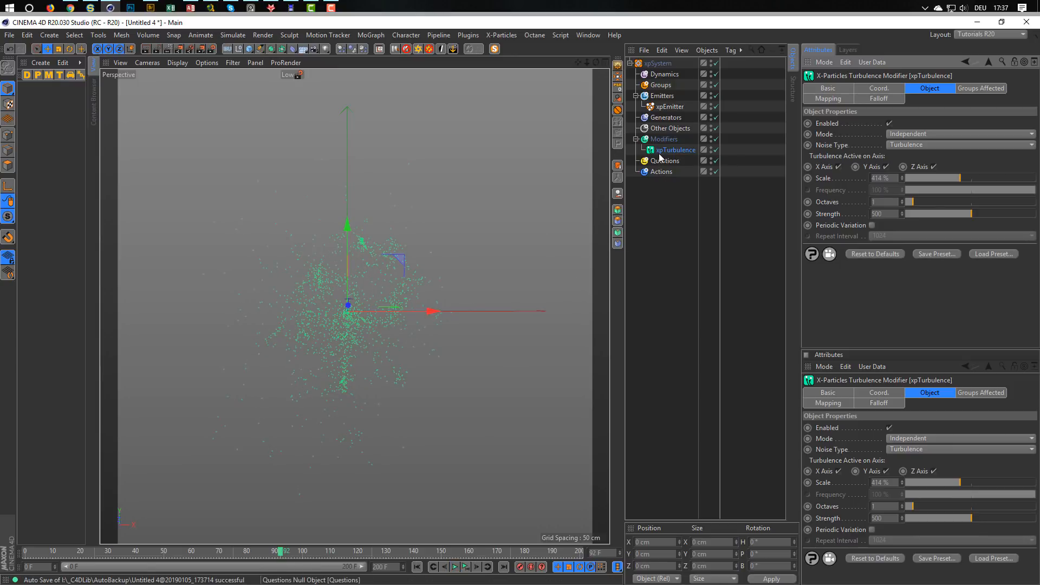
# Add an xpTrail generator to the system's Generators folder and assign xpEmitter as its emitter.
pyautogui.click(666, 118)
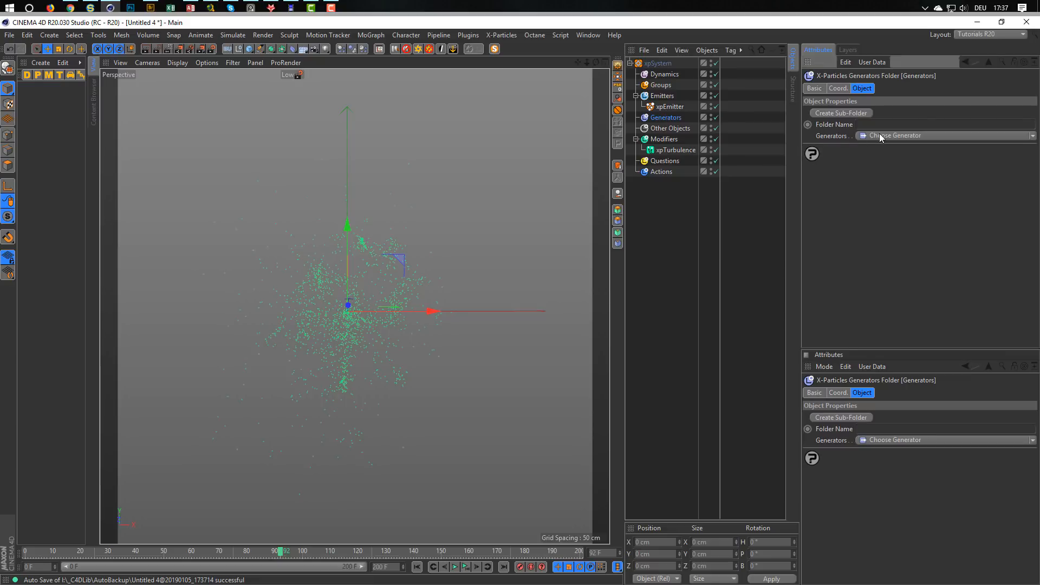
pyautogui.click(891, 135)
pyautogui.click(876, 268)
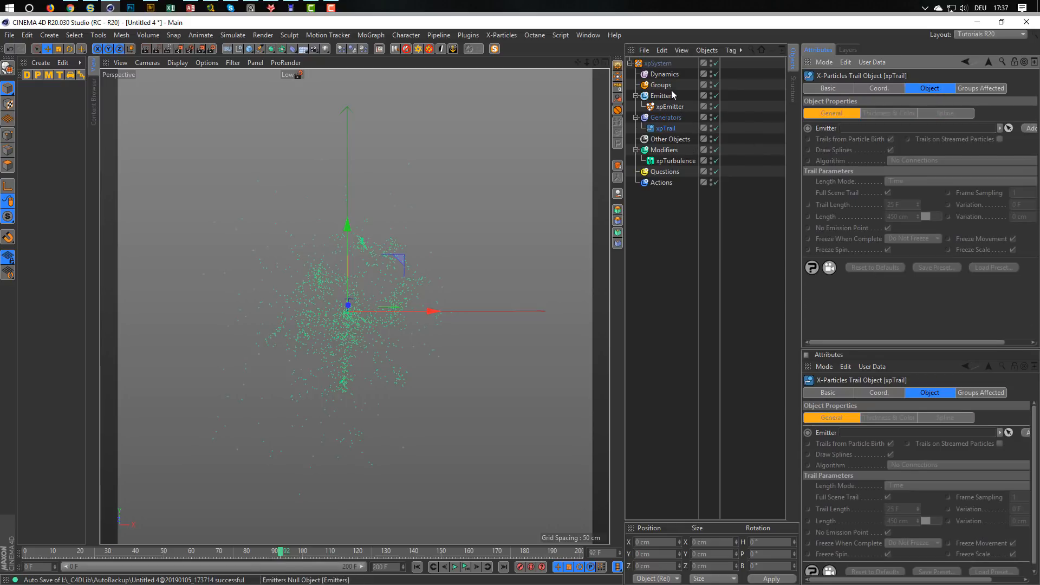
pyautogui.moveTo(664, 108); pyautogui.dragTo(869, 130)
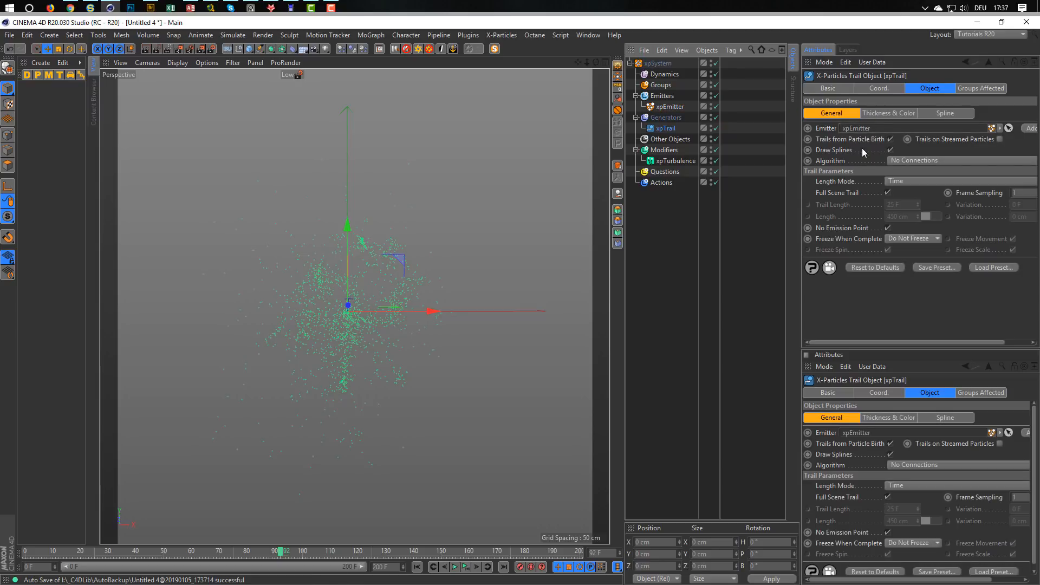
# Set the xpTrail algorithm to Nearest by Distance with the distance mode All Within Distance.
pyautogui.click(927, 160)
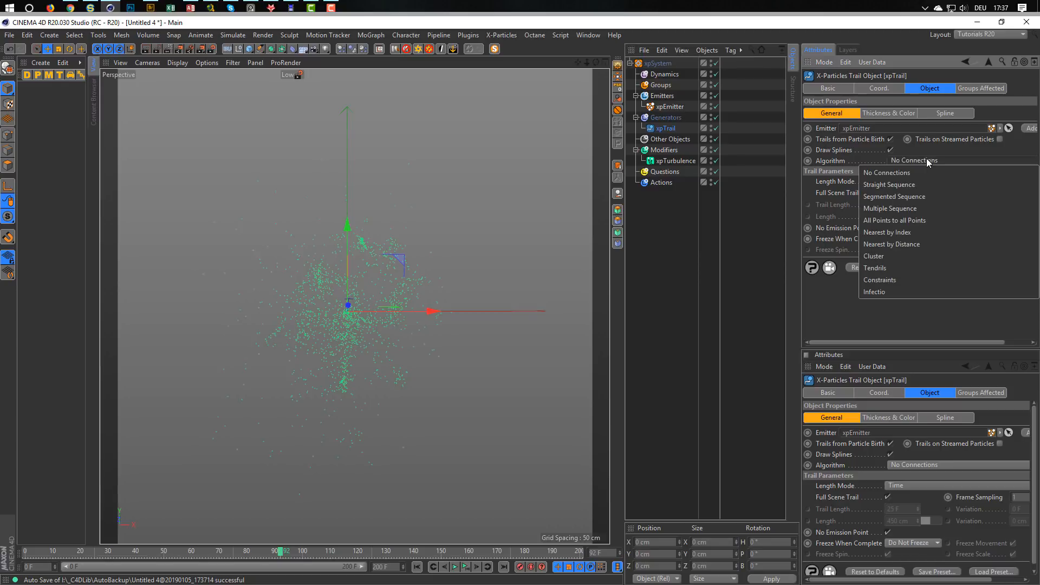
pyautogui.click(908, 245)
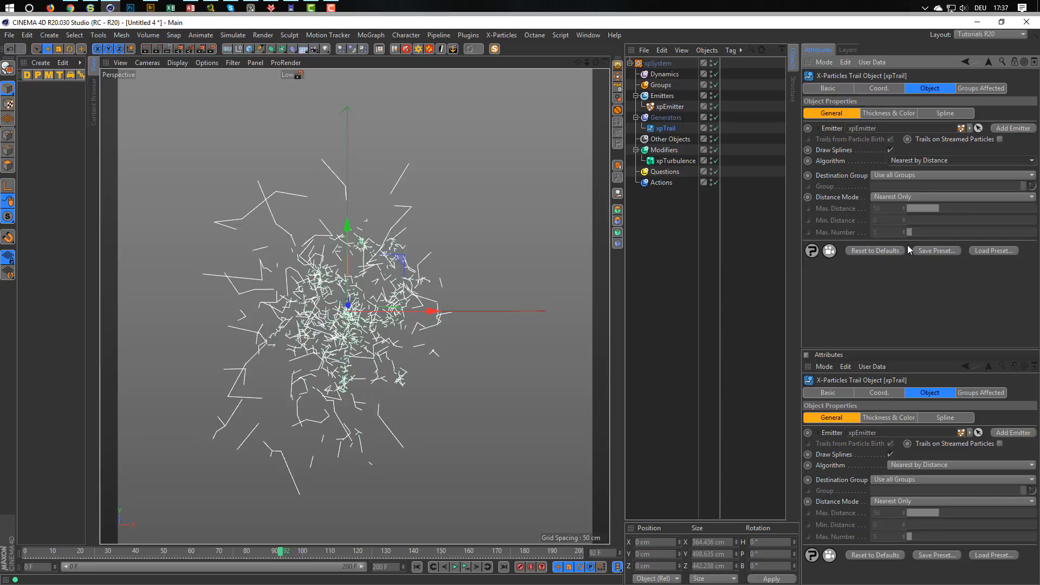
pyautogui.click(896, 195)
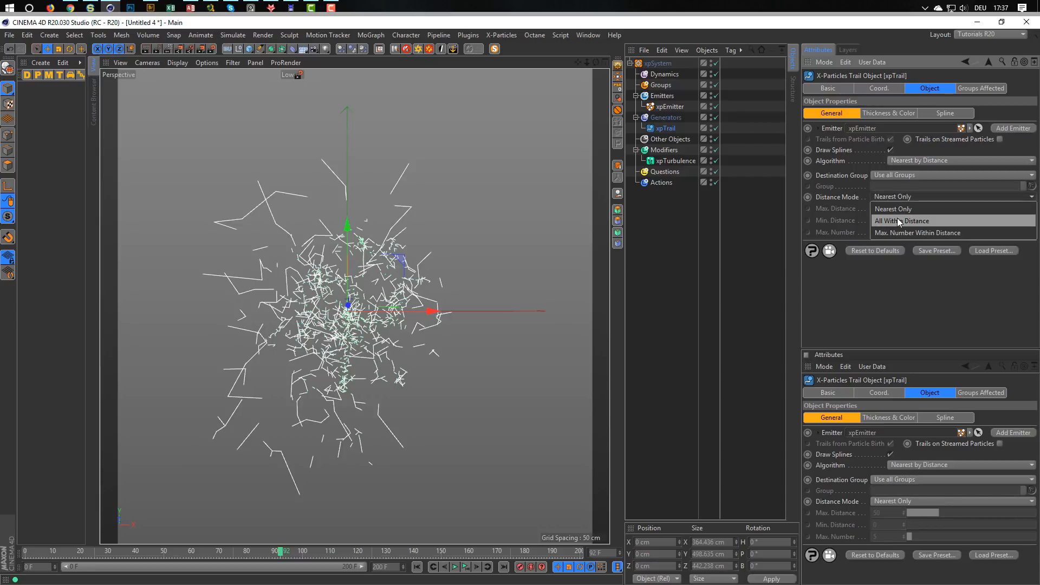
pyautogui.click(897, 219)
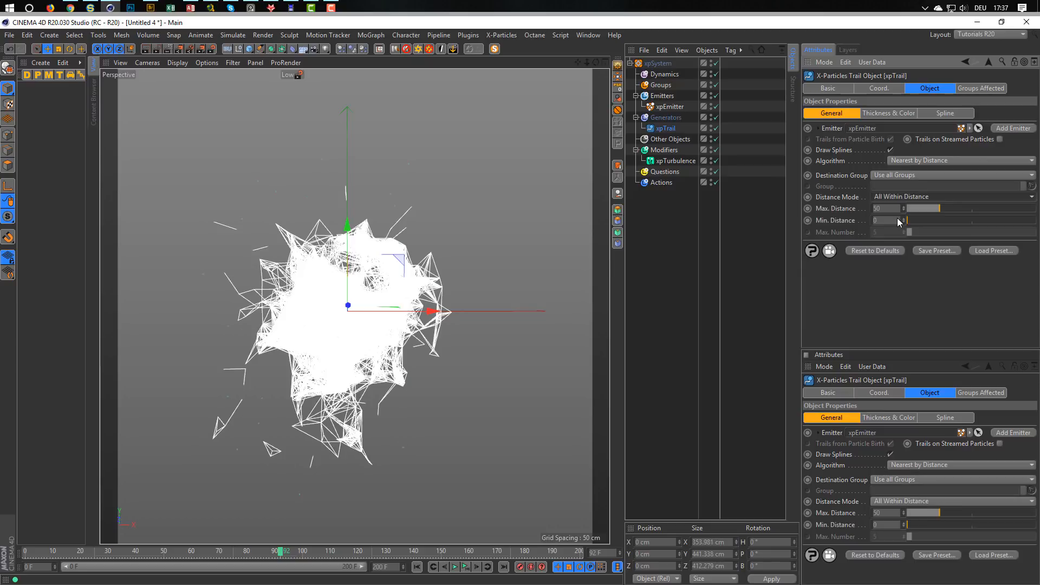
# Set the xpTrail's maximum distance to 22 and minimum distance to 10, and preview the simulation.
pyautogui.moveTo(940, 207); pyautogui.dragTo(921, 209)
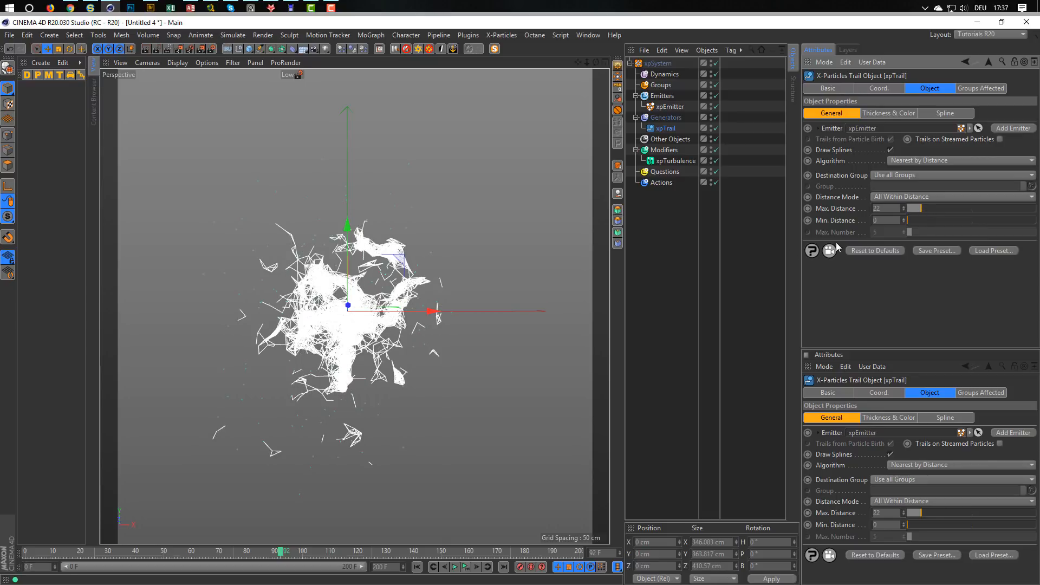
pyautogui.scroll(5, 373, 323)
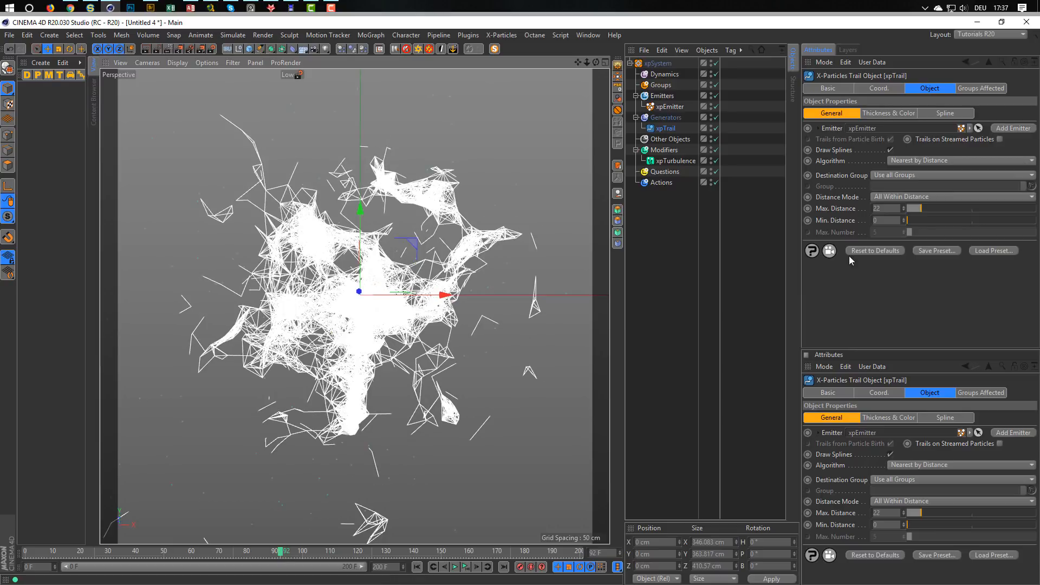
pyautogui.moveTo(909, 220); pyautogui.dragTo(914, 221)
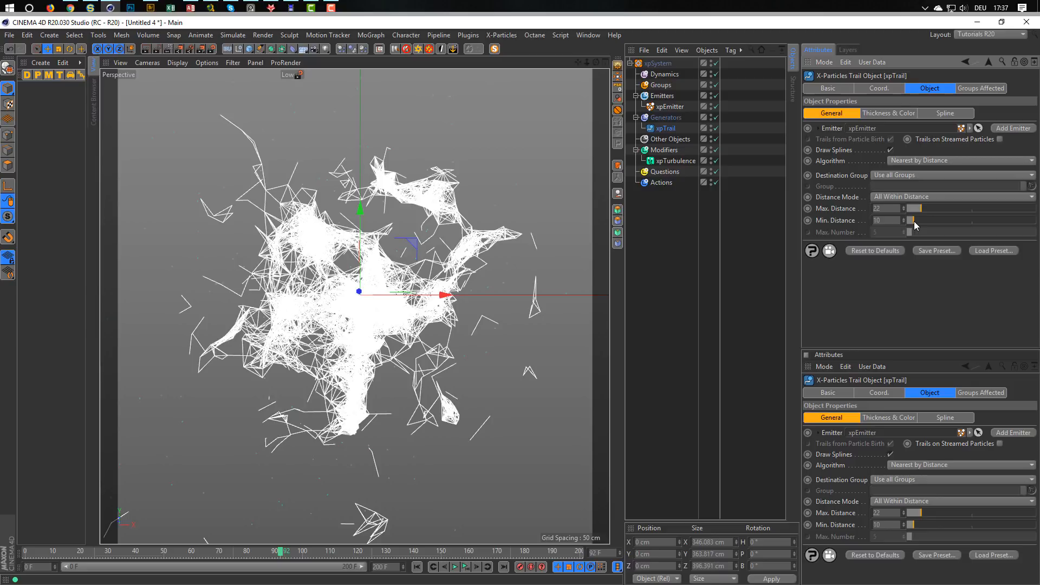
pyautogui.click(467, 568)
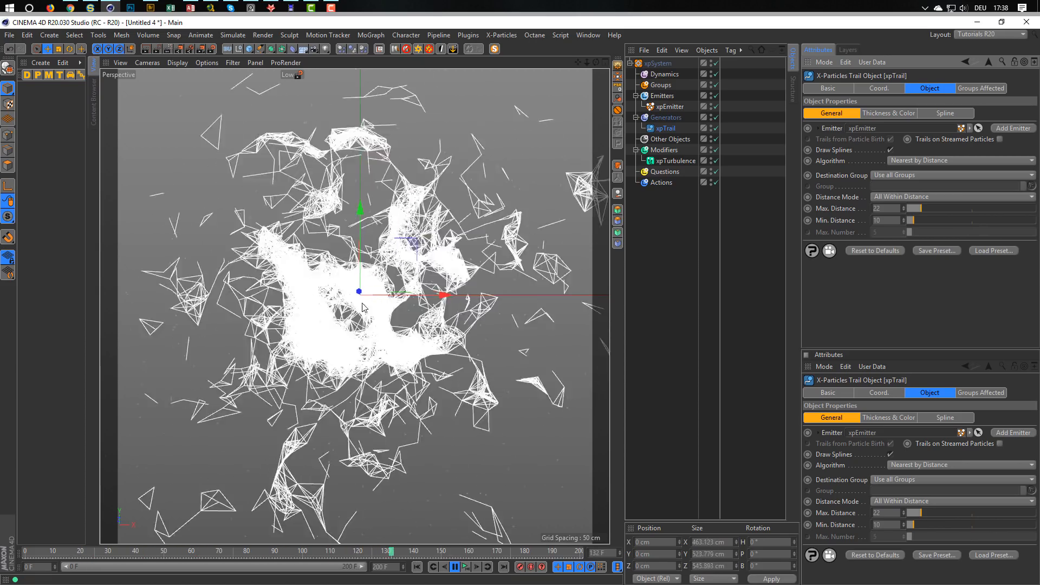
pyautogui.click(463, 567)
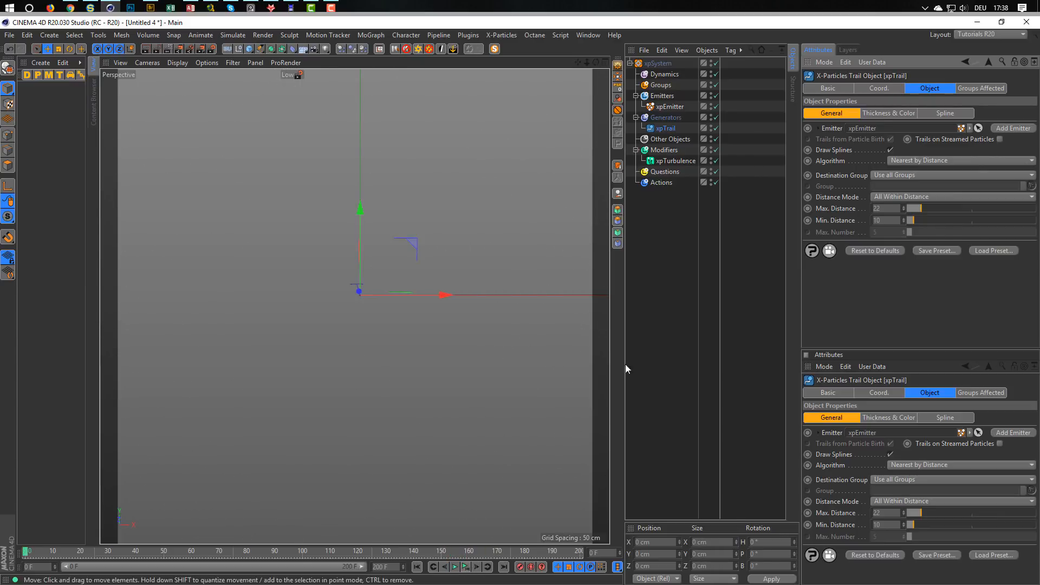
# Set the xpEmitter's sphere radius to 16 cm and play the simulation to frame 178.
pyautogui.click(669, 107)
pyautogui.click(910, 88)
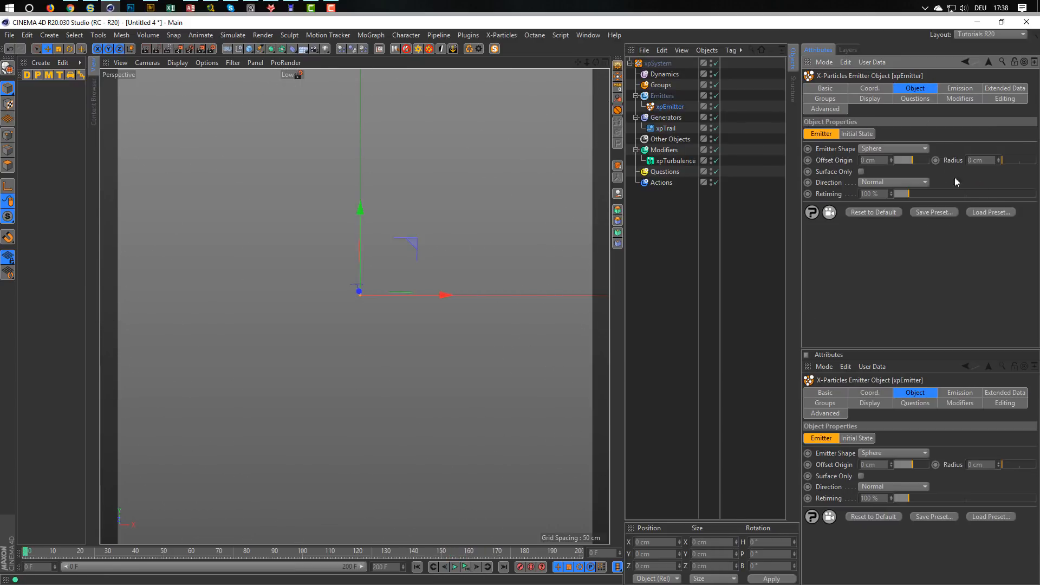
pyautogui.moveTo(998, 160); pyautogui.dragTo(998, 151)
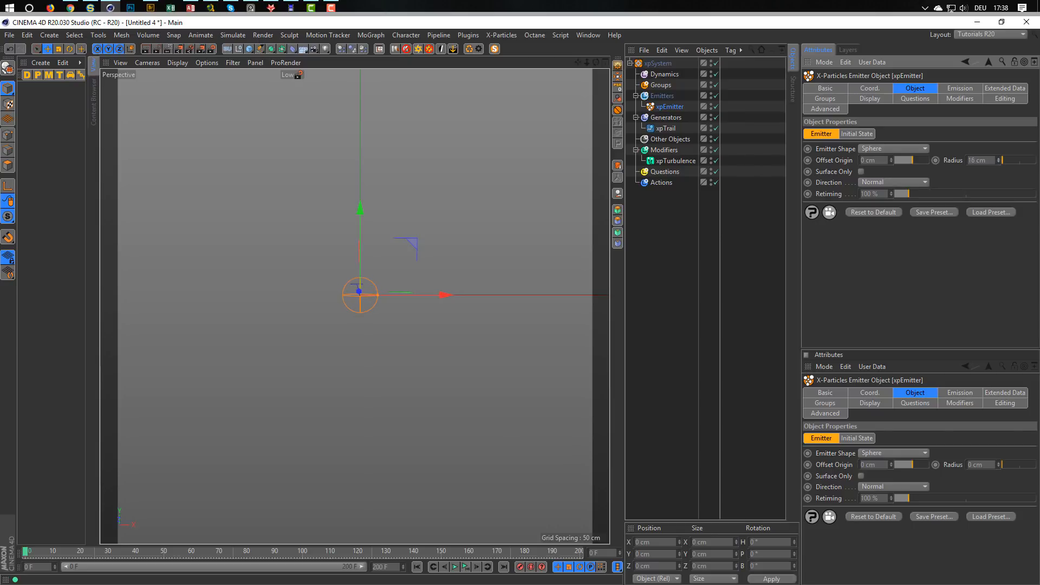
pyautogui.click(466, 567)
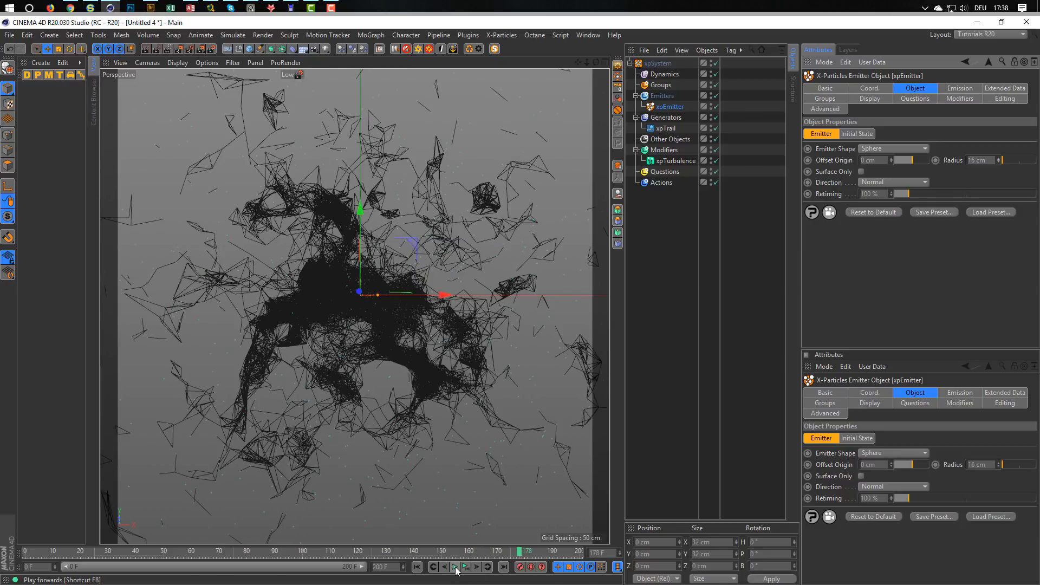
pyautogui.scroll(5, 348, 275)
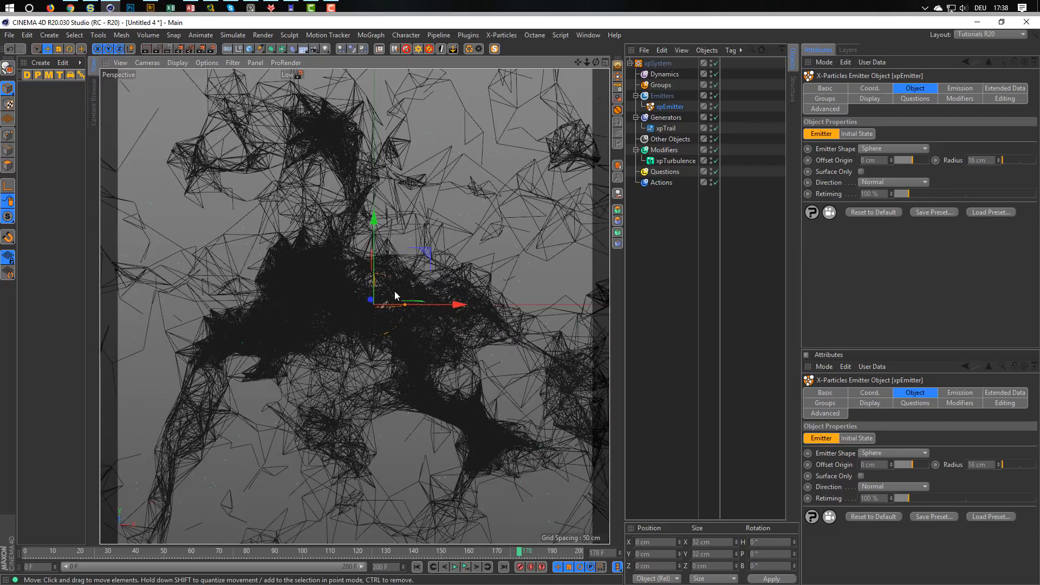
pyautogui.keyDown('alt'); pyautogui.moveTo(395, 292); pyautogui.dragTo(320, 294); pyautogui.keyUp('alt')
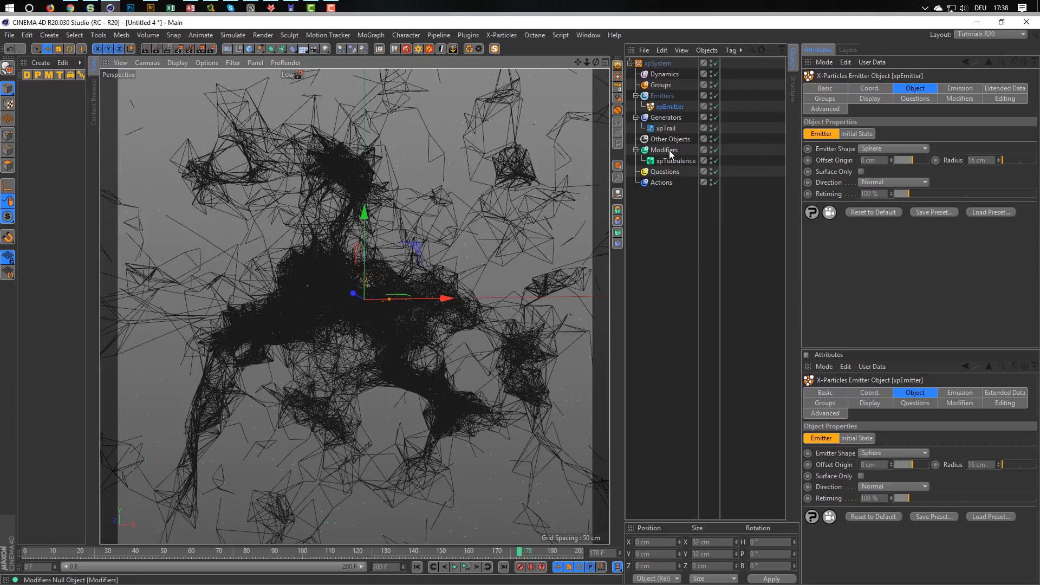
# Reduce the xpTrail's maximum distance to 15 and inspect the thinned connections.
pyautogui.click(667, 129)
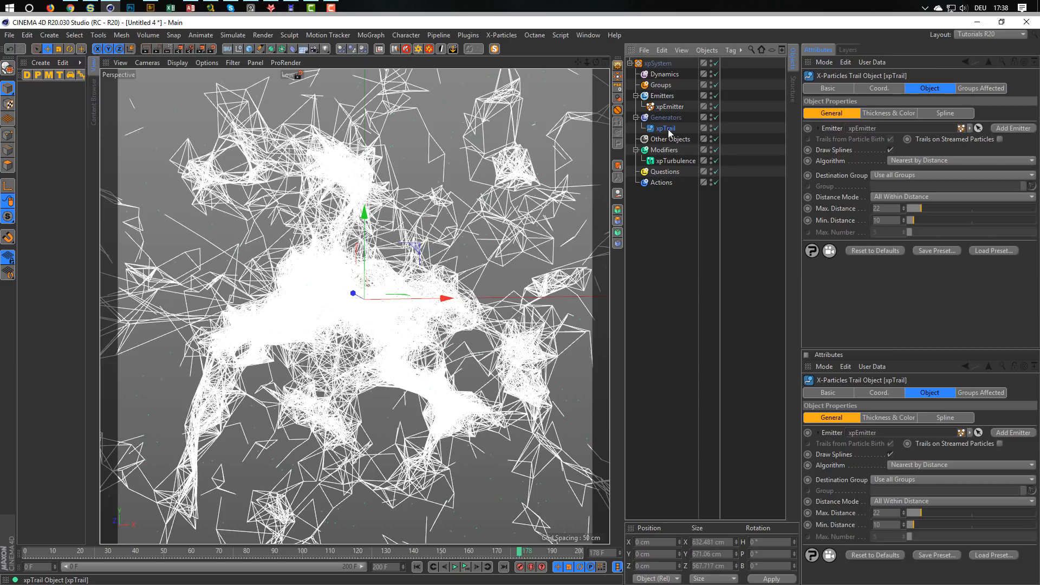
pyautogui.click(921, 208)
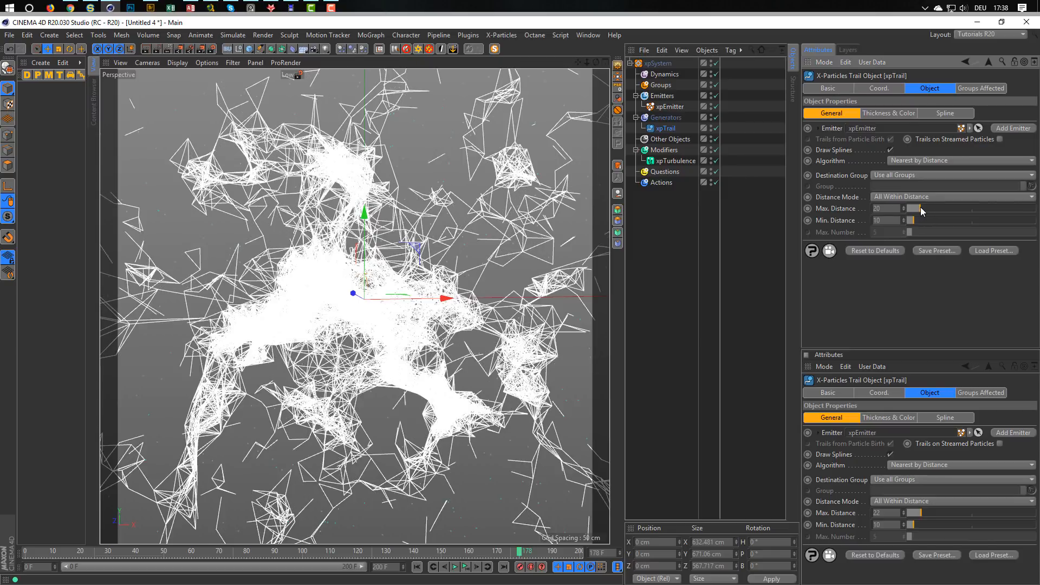
pyautogui.moveTo(919, 207); pyautogui.dragTo(917, 207)
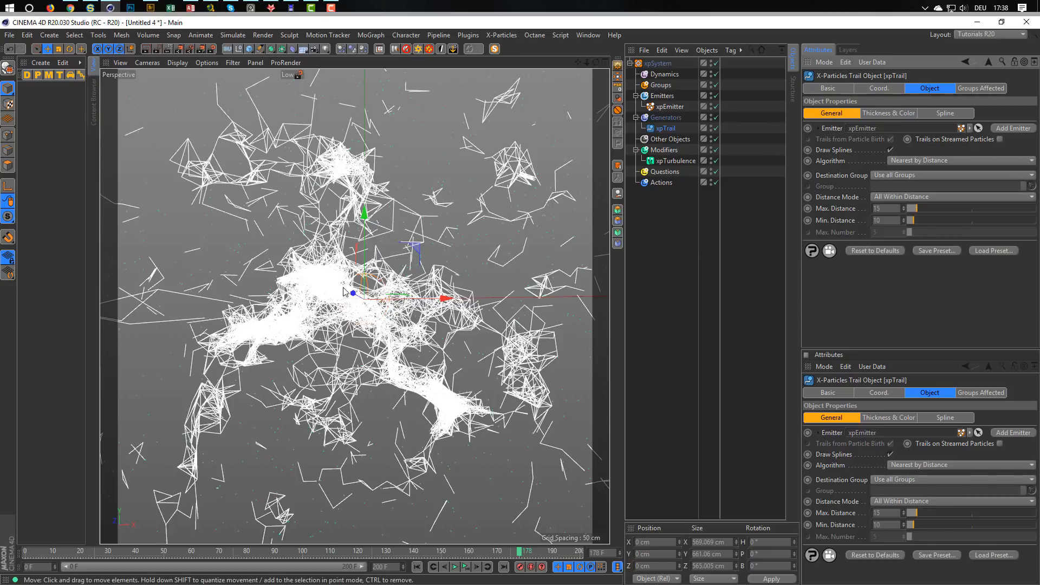
pyautogui.keyDown('alt'); pyautogui.moveTo(344, 287); pyautogui.dragTo(377, 291); pyautogui.keyUp('alt')
pyautogui.scroll(3, 377, 291)
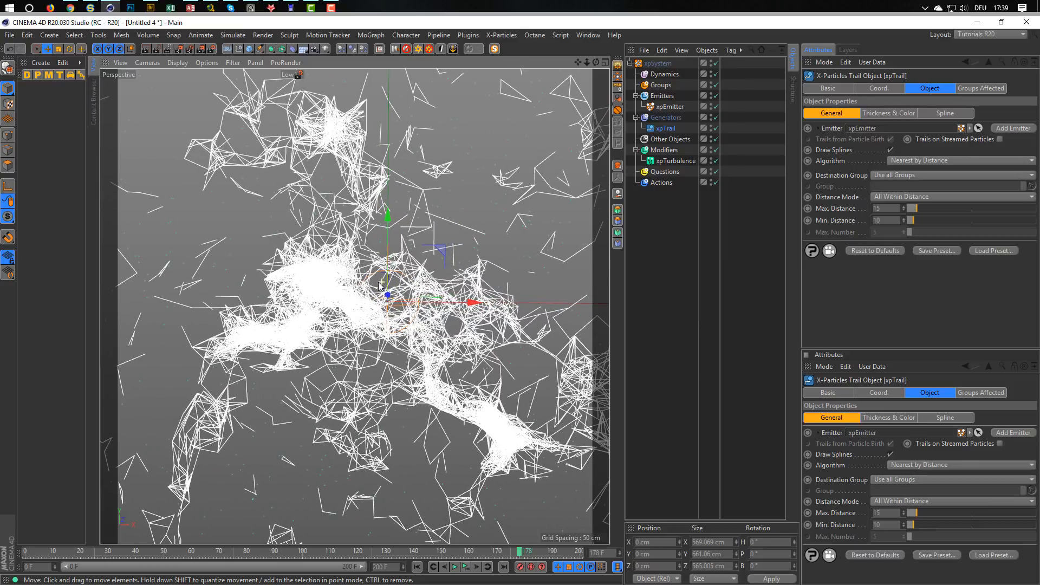
pyautogui.scroll(-2, 374, 286)
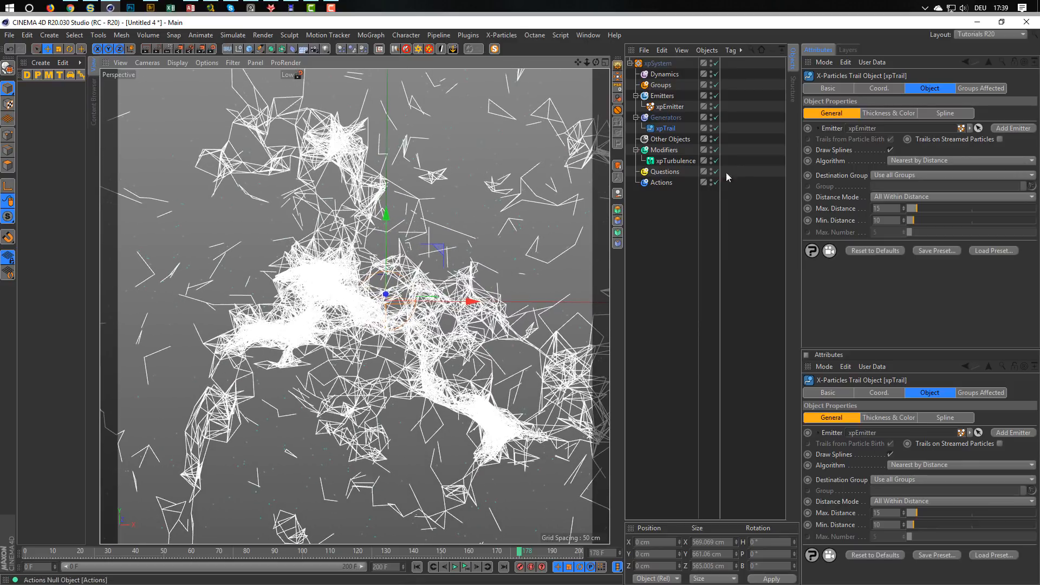
# Add an xpSkinner generator to the Generators folder and use xpTrail as its source object.
pyautogui.click(677, 121)
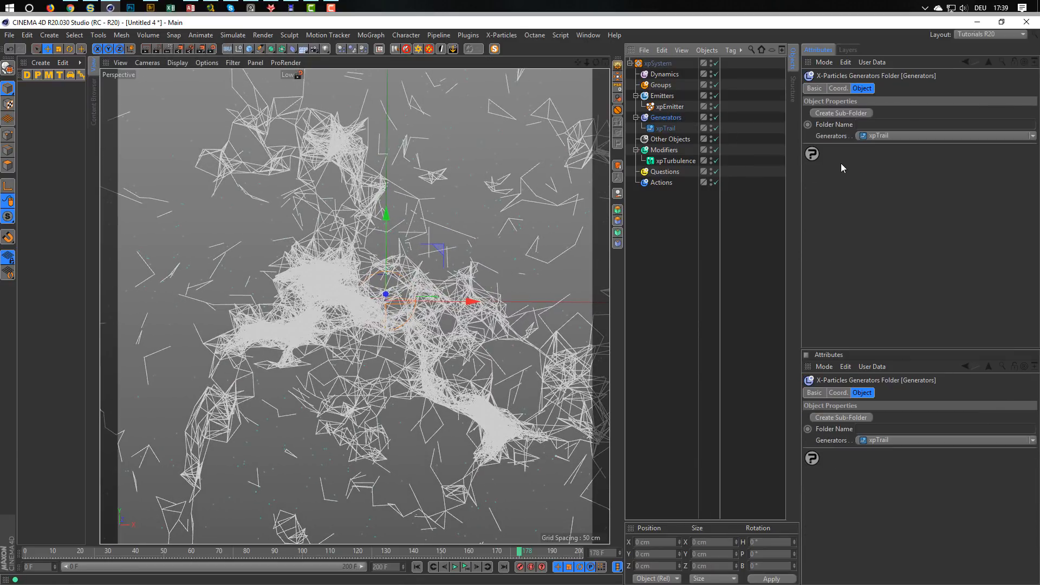
pyautogui.click(876, 136)
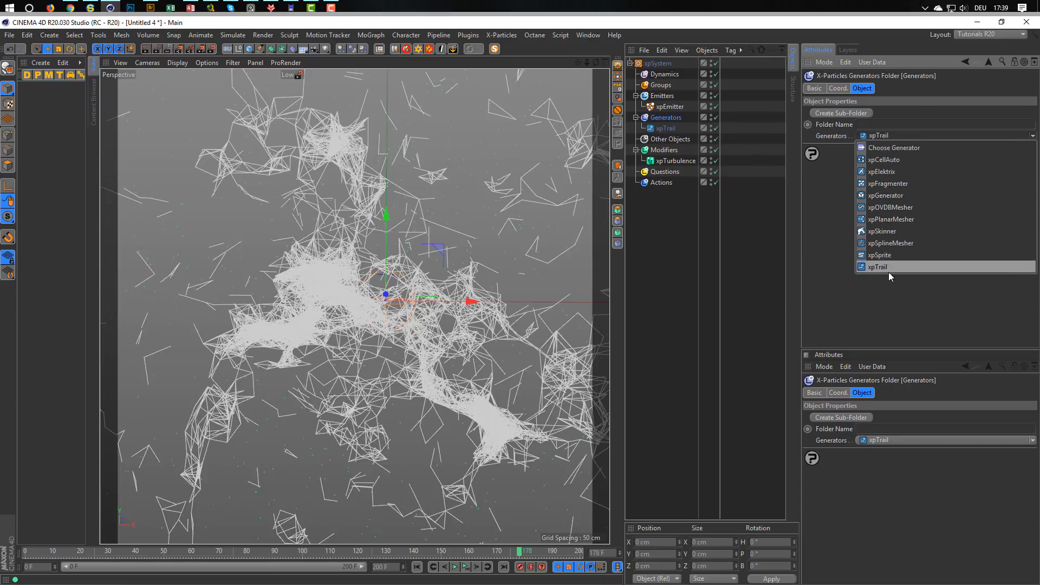
pyautogui.click(894, 232)
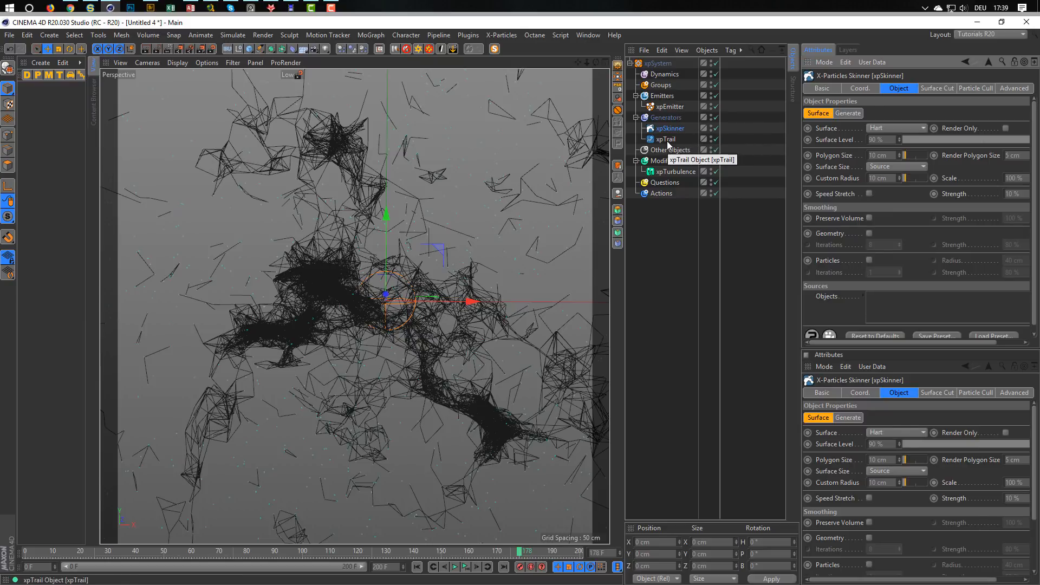
pyautogui.moveTo(669, 142); pyautogui.dragTo(886, 298)
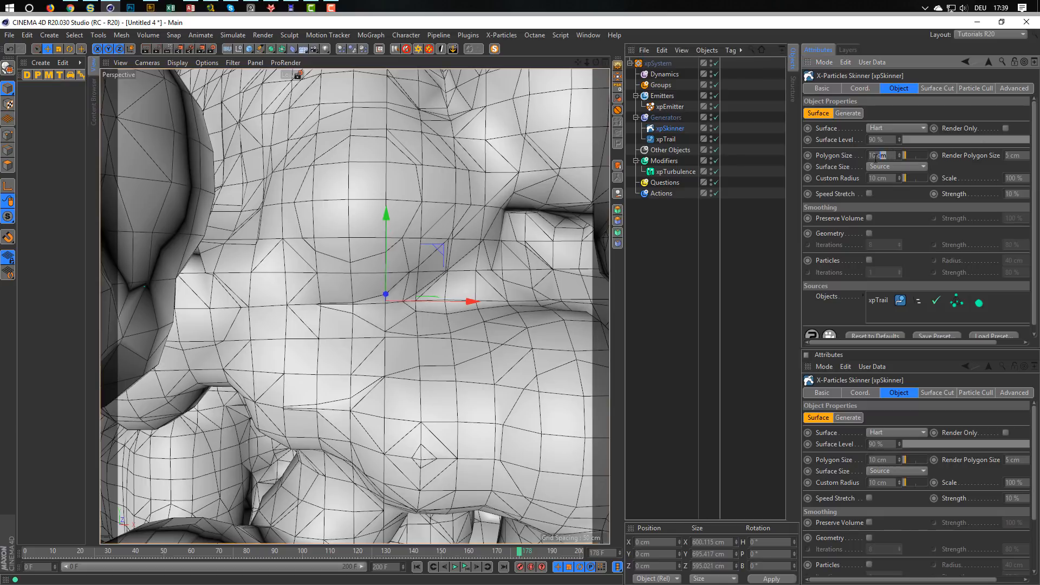
# Set the xpSkinner's polygon size to 3 cm, custom radius to 2 cm and render polygon size to 3 cm.
pyautogui.click(883, 156)
pyautogui.write('3')
pyautogui.press('Return')
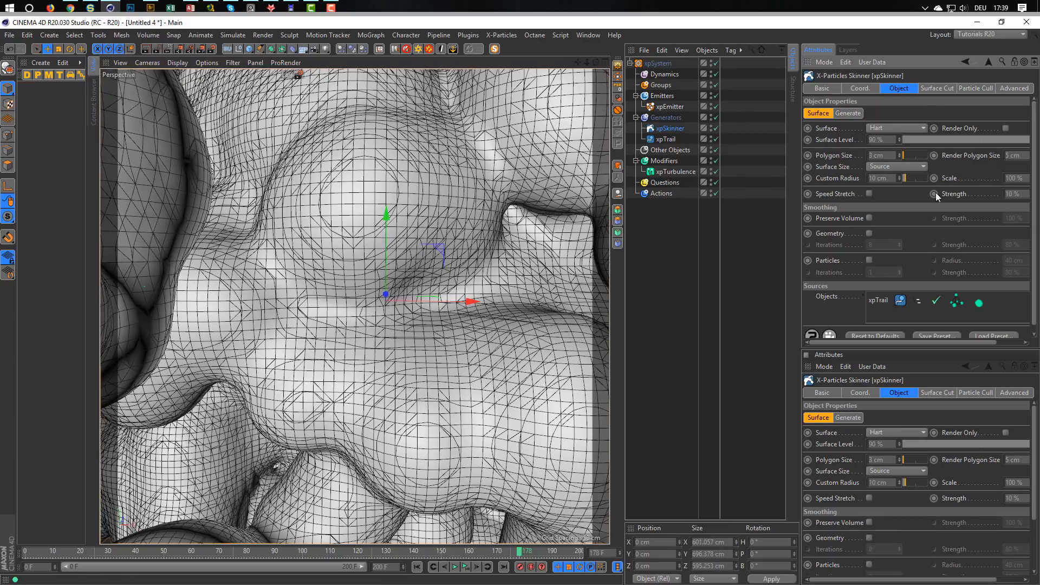
pyautogui.doubleClick(894, 180)
pyautogui.write('2')
pyautogui.press('Return')
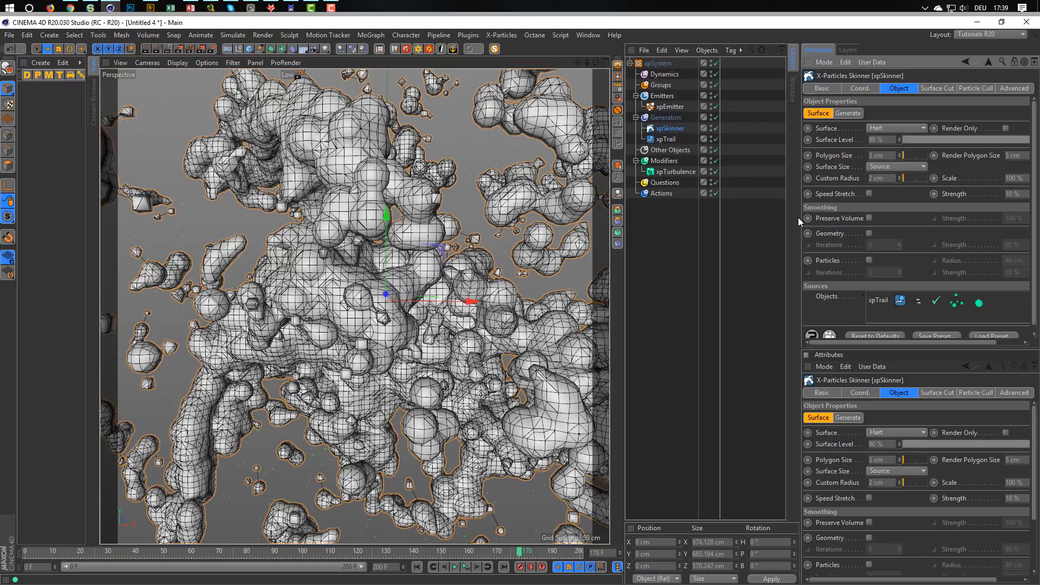
pyautogui.doubleClick(1013, 155)
pyautogui.write('3')
# Enable geometry smoothing on the xpSkinner with a strength of 100 % and 200 iterations.
pyautogui.click(869, 234)
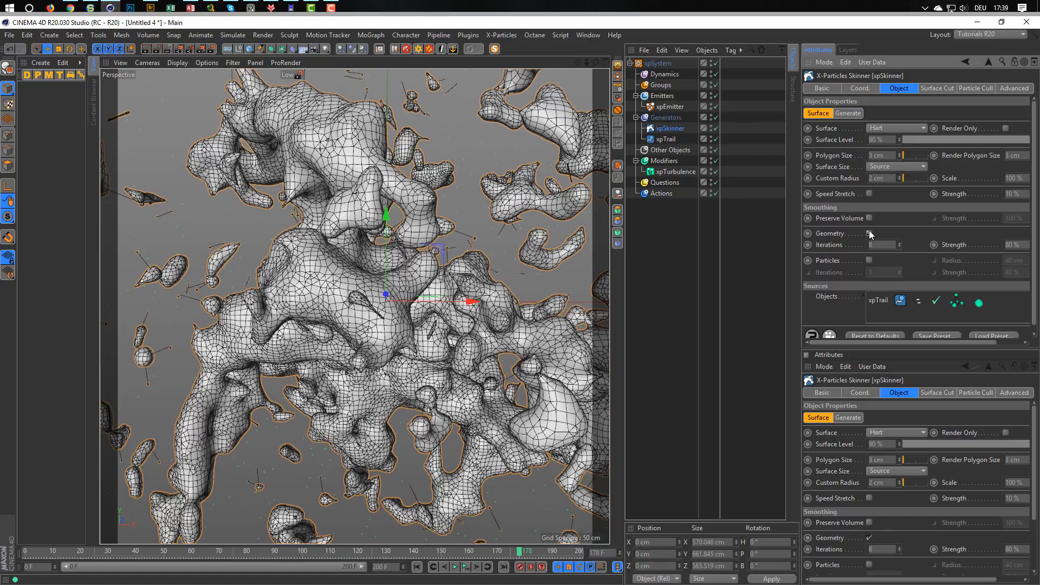
pyautogui.click(1012, 244)
pyautogui.write('100')
pyautogui.press('Return')
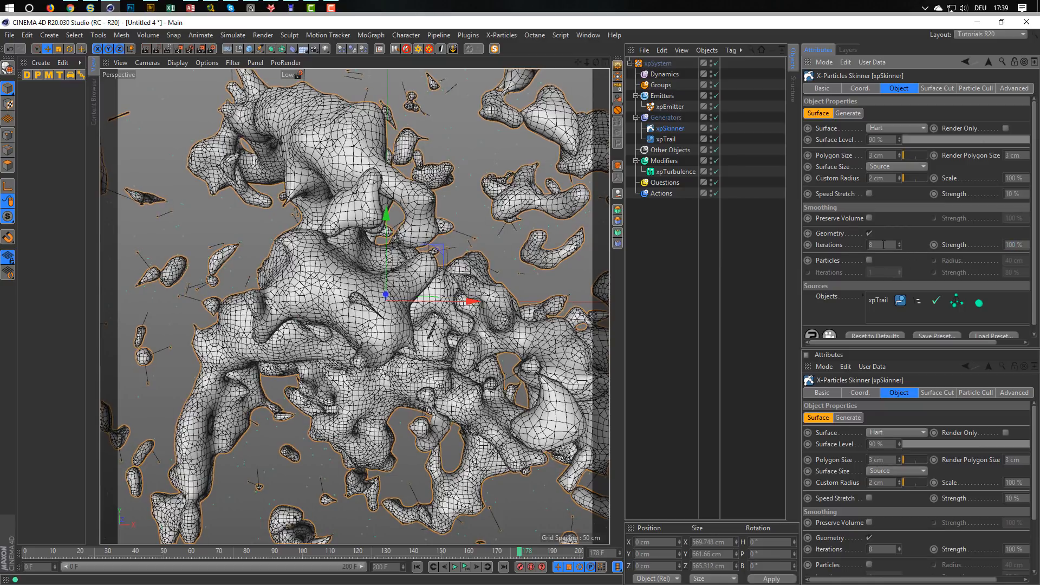
pyautogui.write('200')
pyautogui.press('Return')
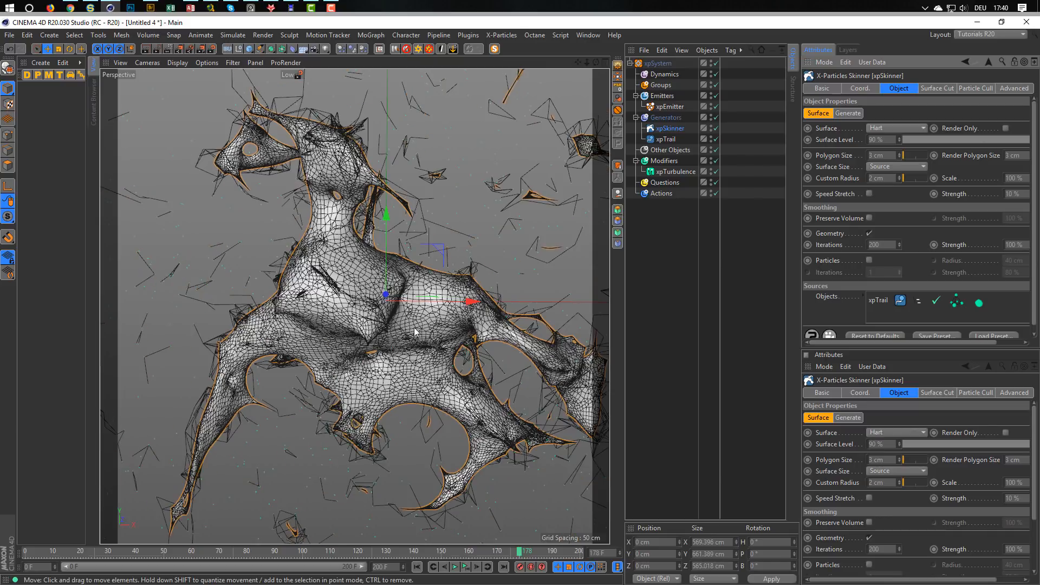
pyautogui.moveTo(410, 322)
pyautogui.keyDown('alt'); pyautogui.mouseDown()
pyautogui.moveTo(432, 313)
pyautogui.moveTo(401, 313)
pyautogui.moveTo(399, 326)
pyautogui.mouseUp(); pyautogui.keyUp('alt')
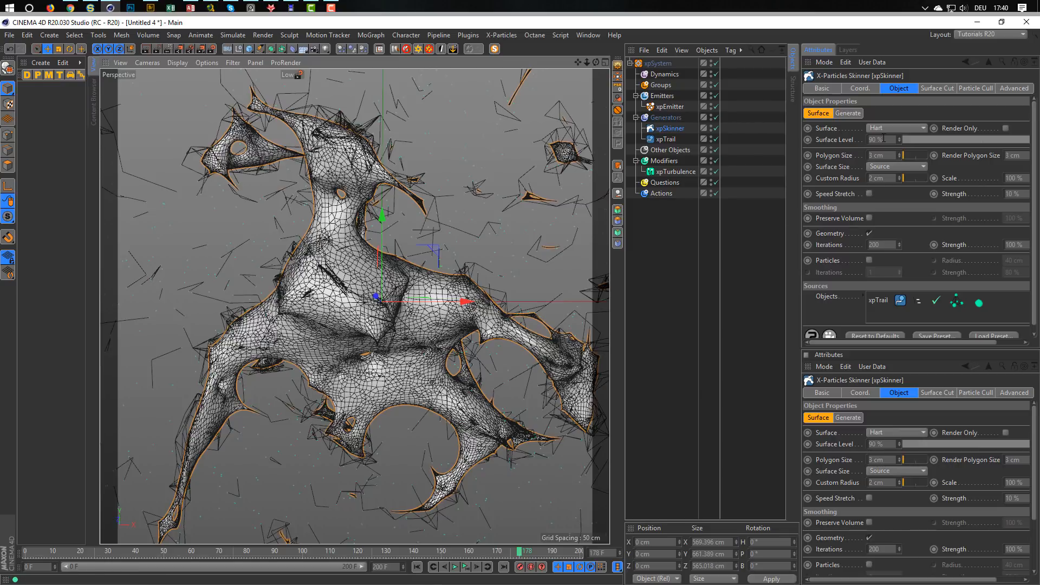
# Set the xpSkinner's surface level to 70 % and scale to 80 %, and inspect the thinner mesh.
pyautogui.moveTo(884, 141); pyautogui.dragTo(795, 149)
pyautogui.write('70')
pyautogui.press('Return')
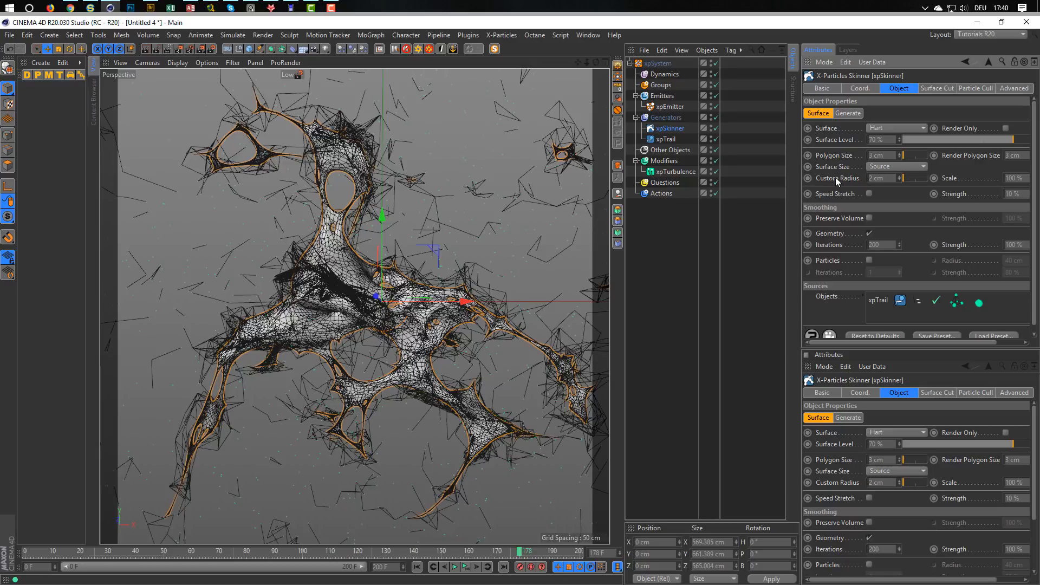
pyautogui.click(1017, 178)
pyautogui.write('80')
pyautogui.press('Return')
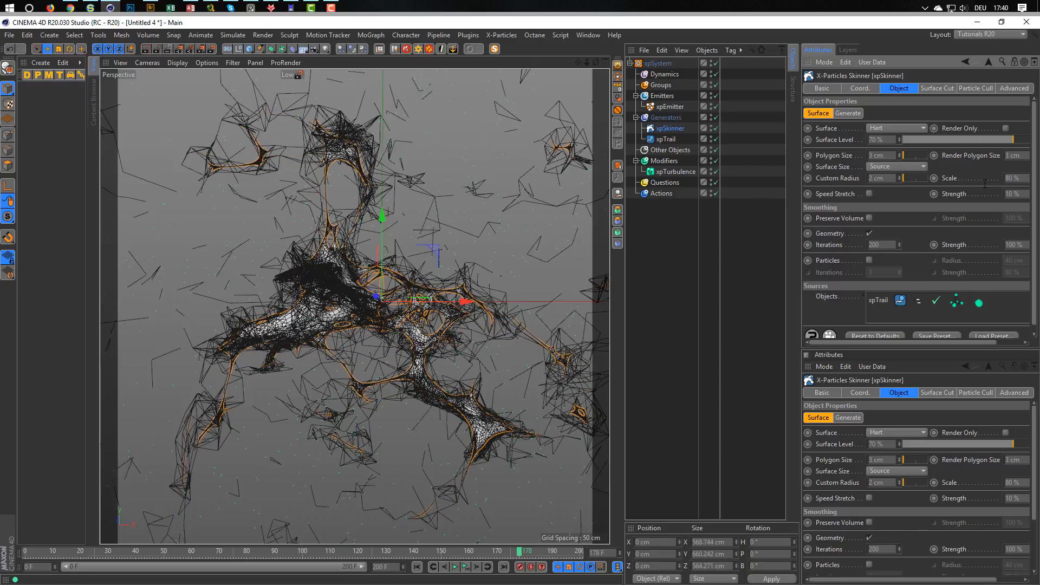
pyautogui.scroll(4, 358, 311)
pyautogui.moveTo(360, 300)
pyautogui.keyDown('alt'); pyautogui.mouseDown()
pyautogui.moveTo(310, 305)
pyautogui.moveTo(337, 305)
pyautogui.mouseUp(); pyautogui.keyUp('alt')
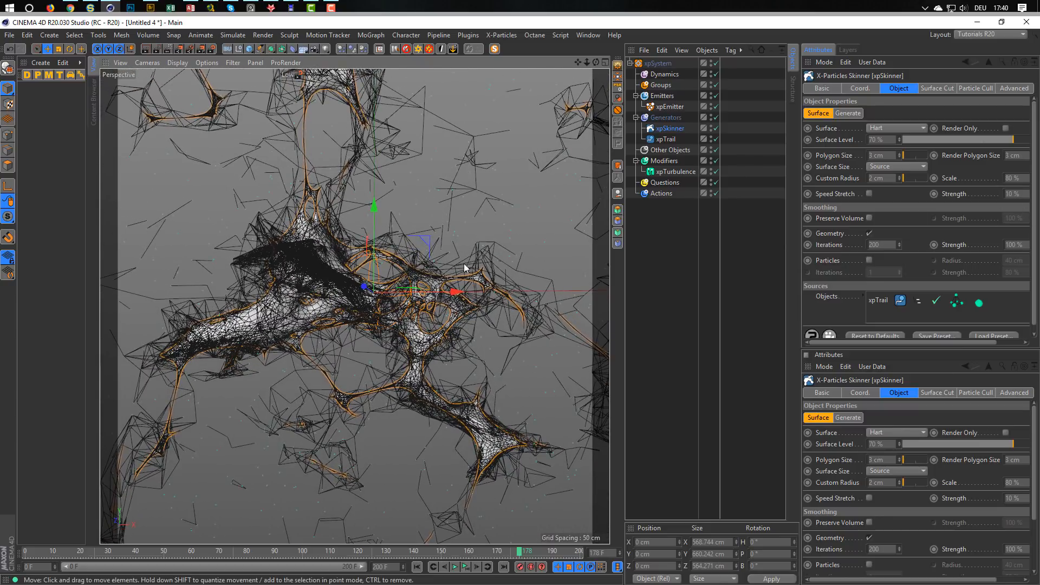
pyautogui.moveTo(351, 272)
pyautogui.keyDown('alt'); pyautogui.mouseDown()
pyautogui.moveTo(311, 269)
pyautogui.moveTo(290, 284)
pyautogui.mouseUp(); pyautogui.keyUp('alt')
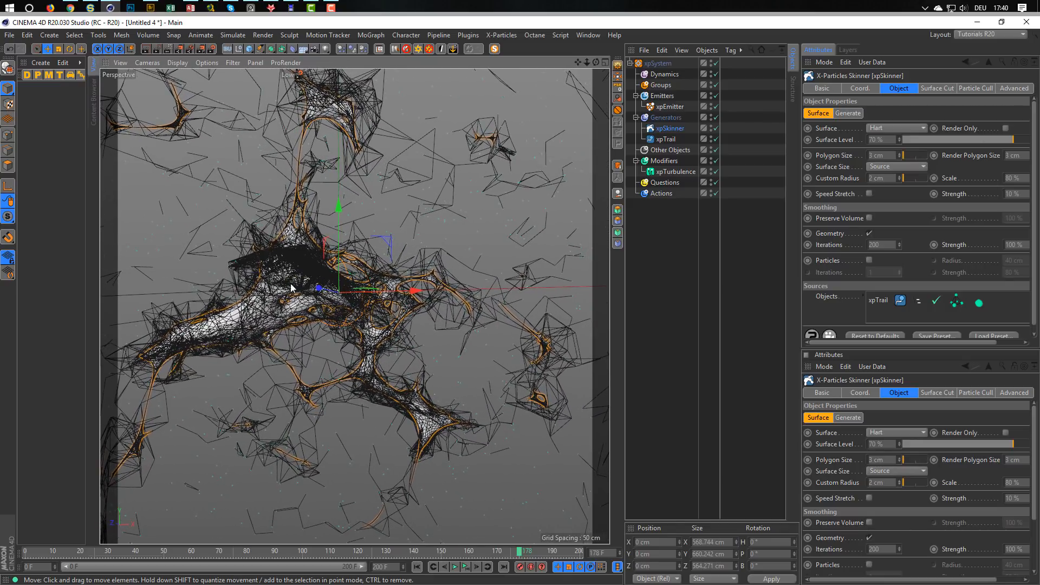
# Rewind the animation to the start and scrub to frame 50 to inspect how the skinned network develops.
pyautogui.moveTo(518, 551); pyautogui.dragTo(470, 552)
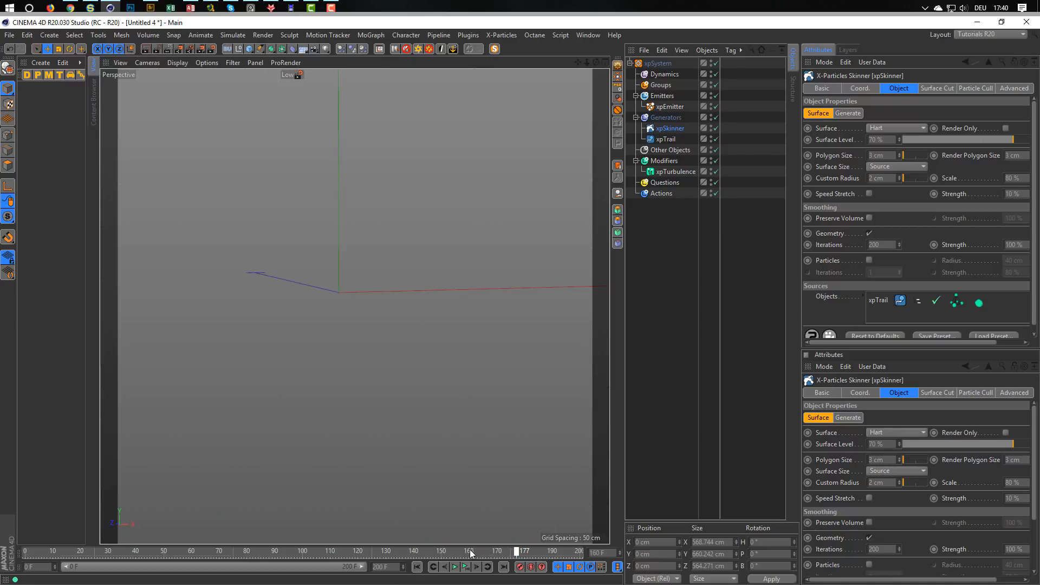
pyautogui.click(417, 567)
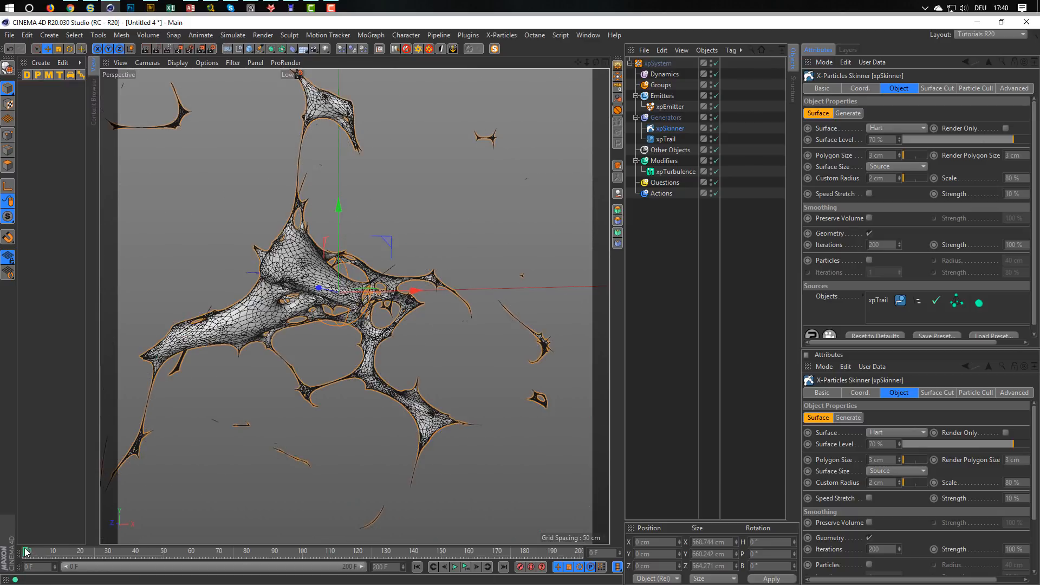
pyautogui.moveTo(26, 552); pyautogui.dragTo(123, 563)
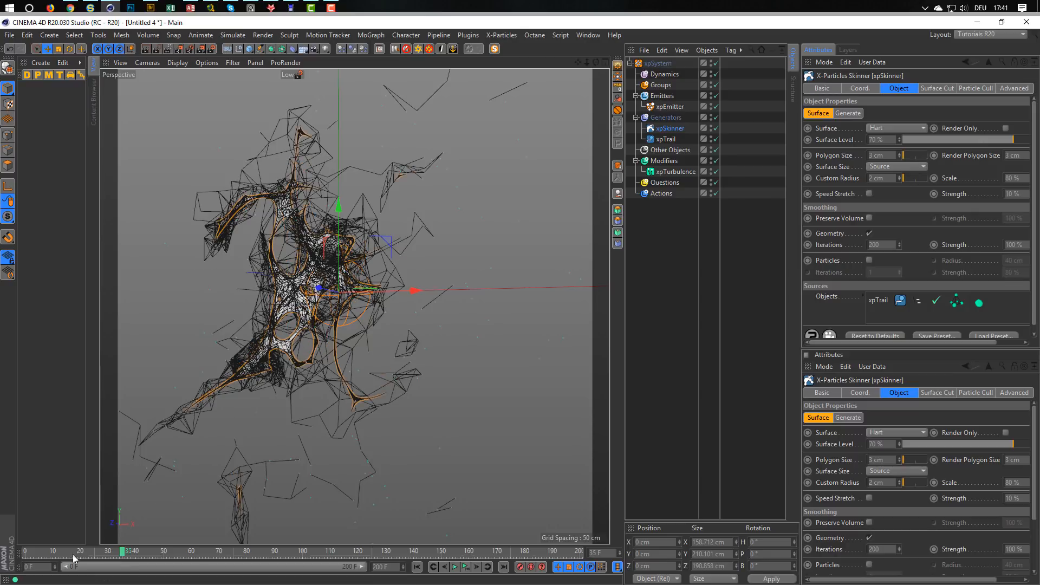
pyautogui.moveTo(122, 548); pyautogui.dragTo(161, 552)
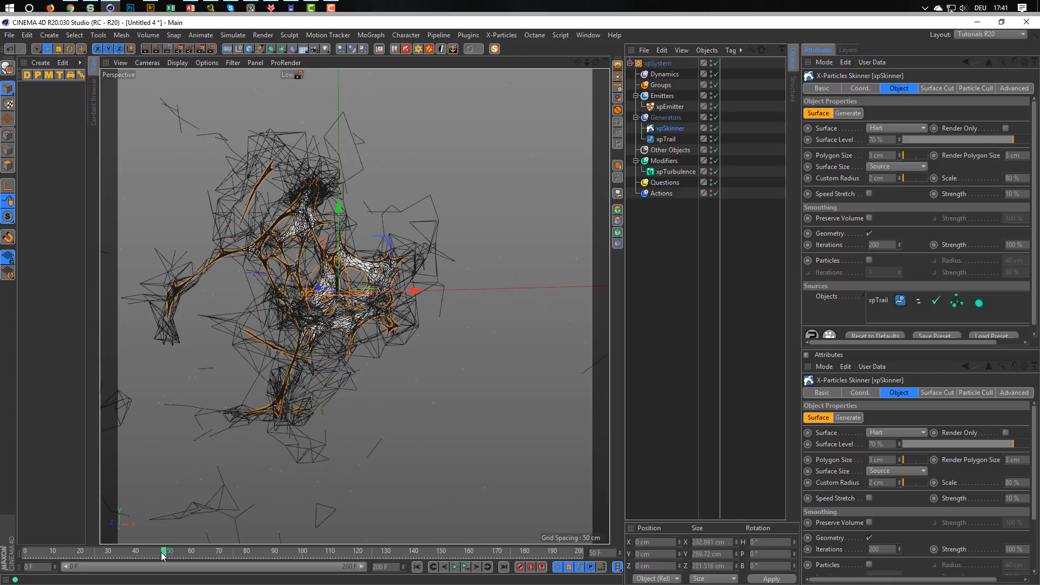
pyautogui.keyDown('alt'); pyautogui.moveTo(331, 282); pyautogui.dragTo(363, 277, button='middle'); pyautogui.keyUp('alt')
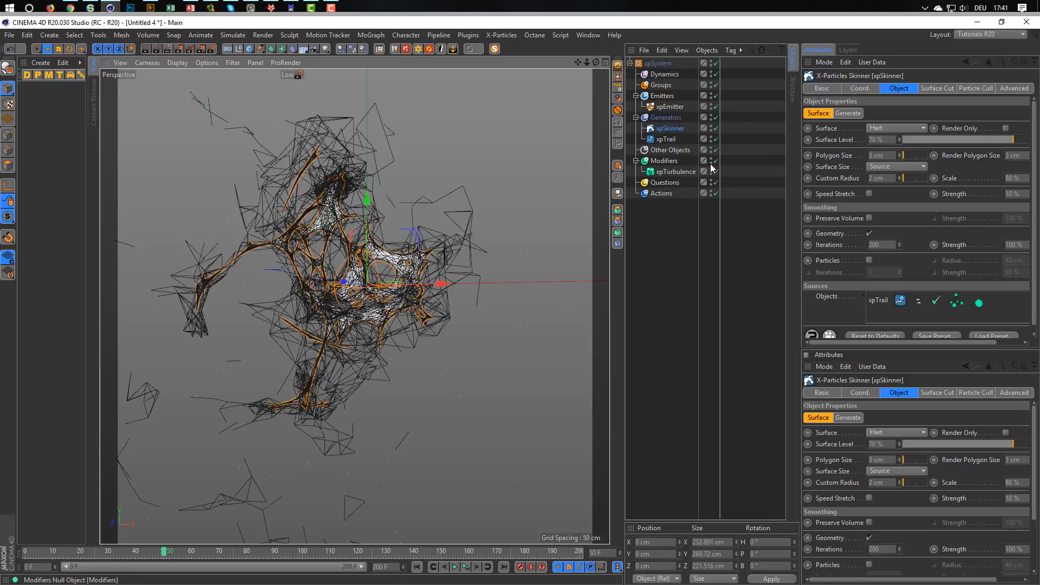
# Raise the xpTrail's maximum distance to 18 with the xpSkinner switched off, and switch the skinner back on.
pyautogui.click(715, 128)
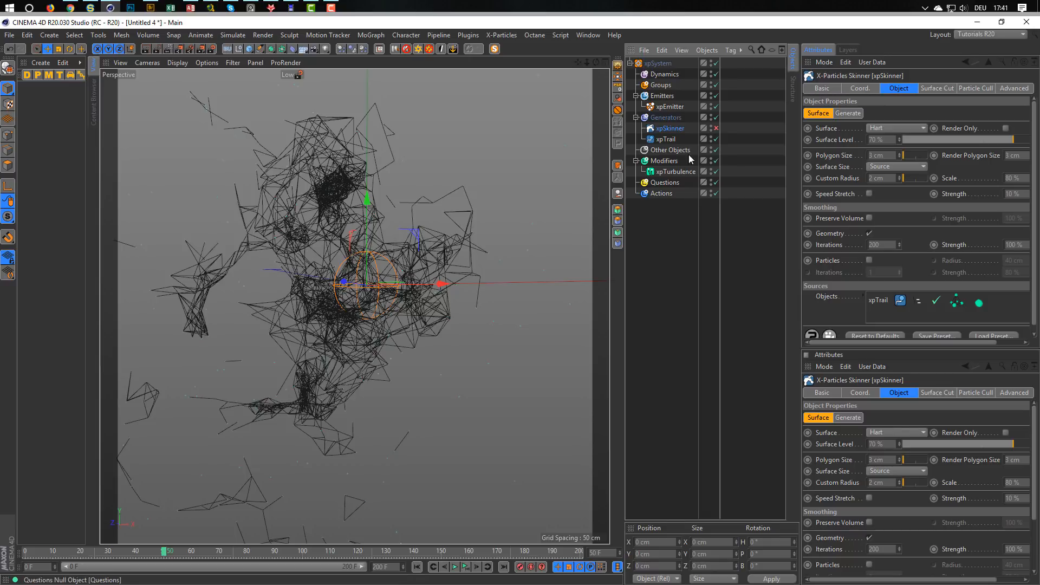
pyautogui.click(666, 139)
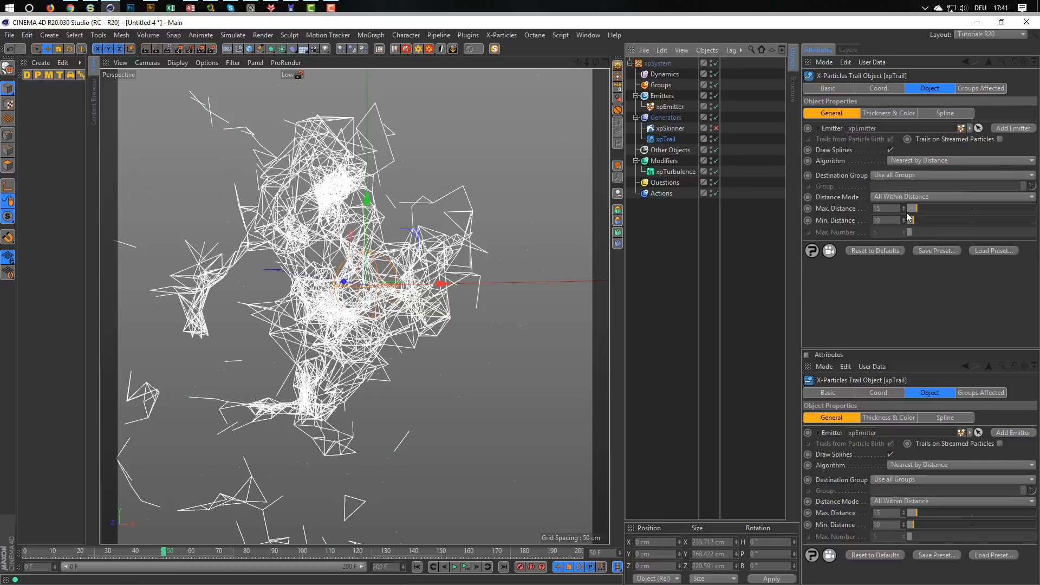
pyautogui.moveTo(917, 207); pyautogui.dragTo(919, 207)
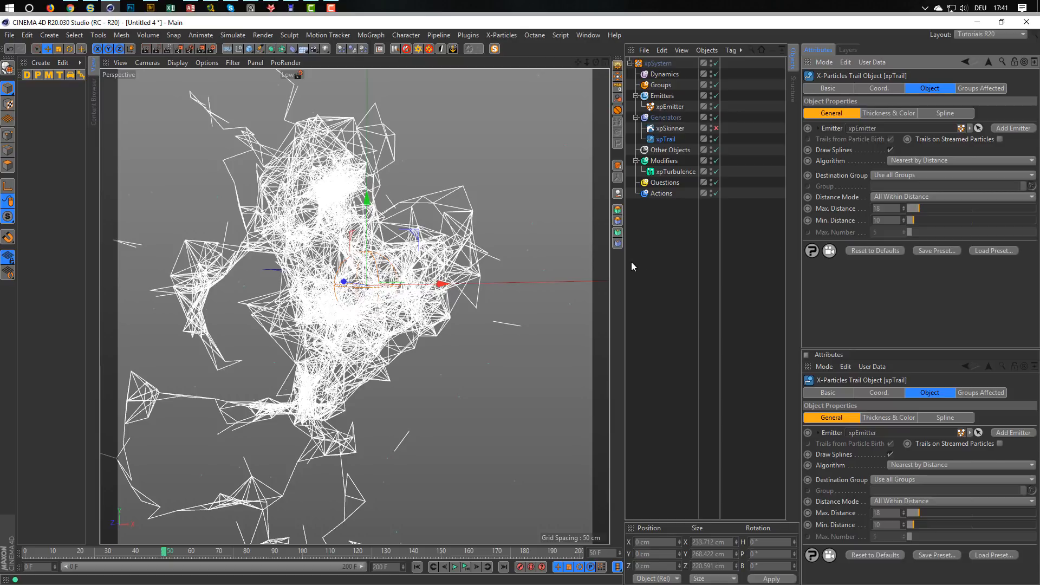
pyautogui.click(715, 128)
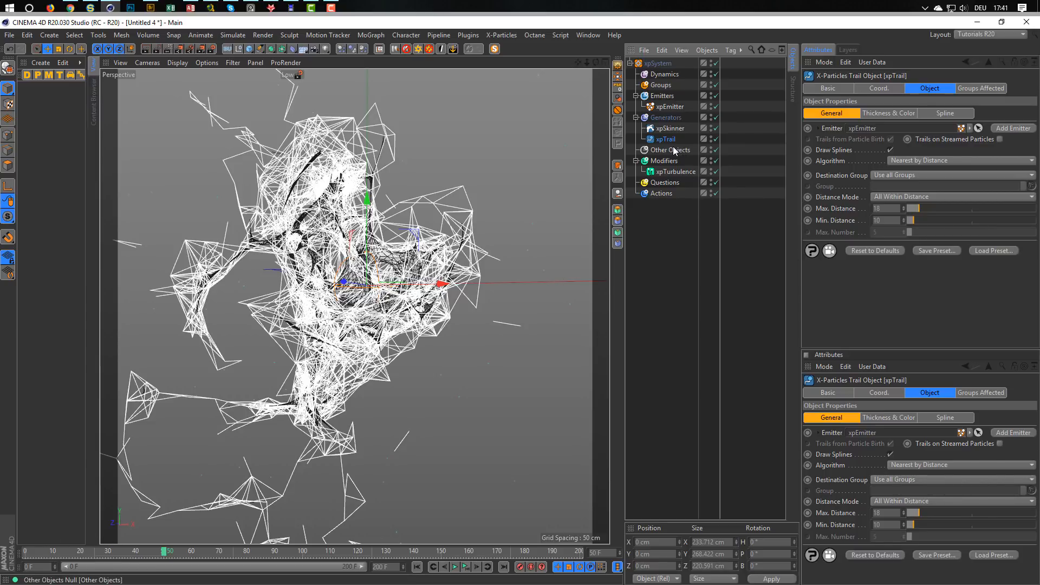
# Add an xpCache to the Other Objects folder and build the cache with the External (Files) cache type.
pyautogui.click(665, 150)
pyautogui.click(880, 135)
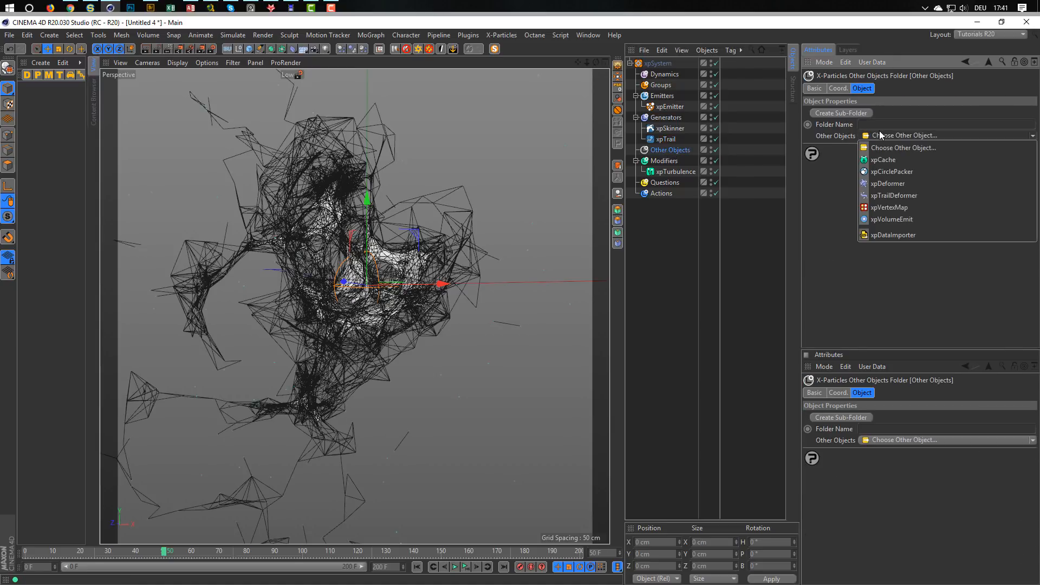
pyautogui.click(879, 158)
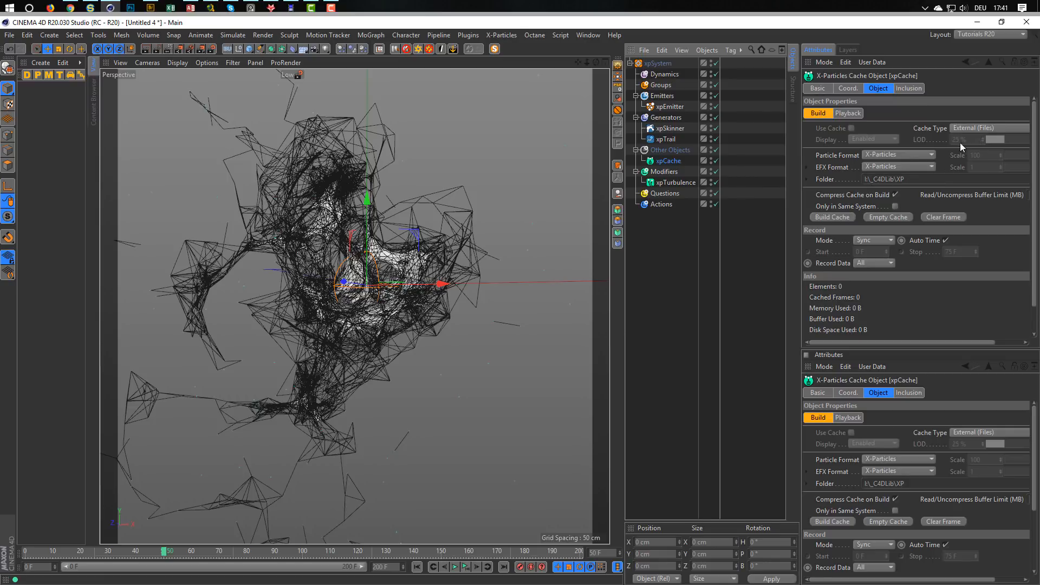
pyautogui.click(973, 127)
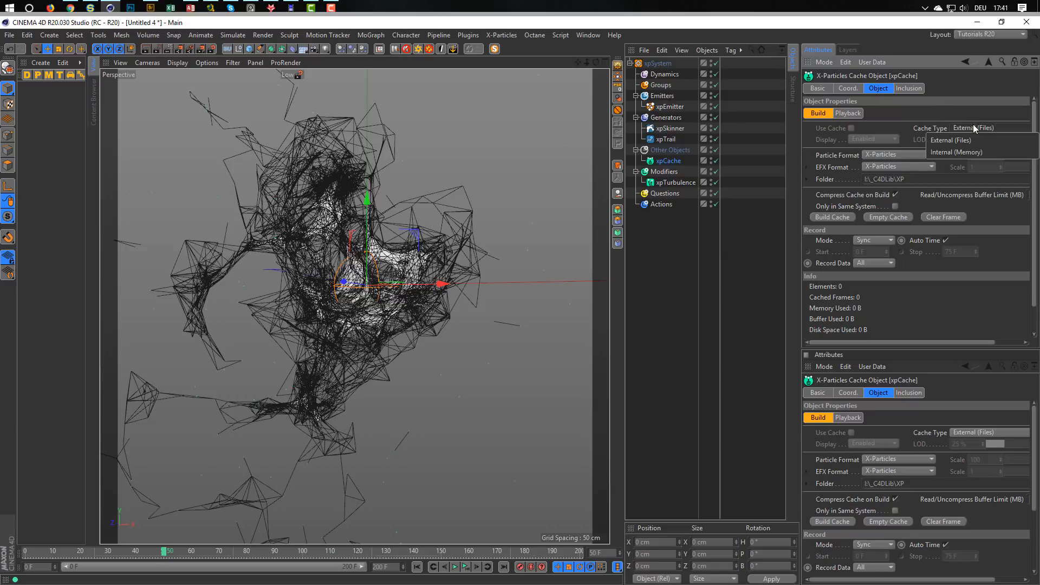
pyautogui.click(977, 111)
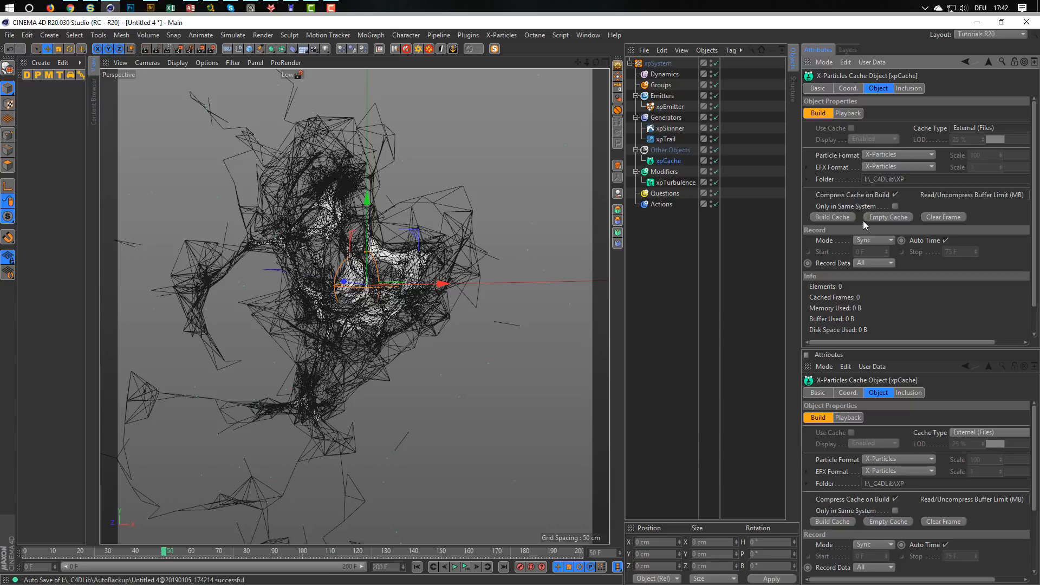
pyautogui.click(840, 216)
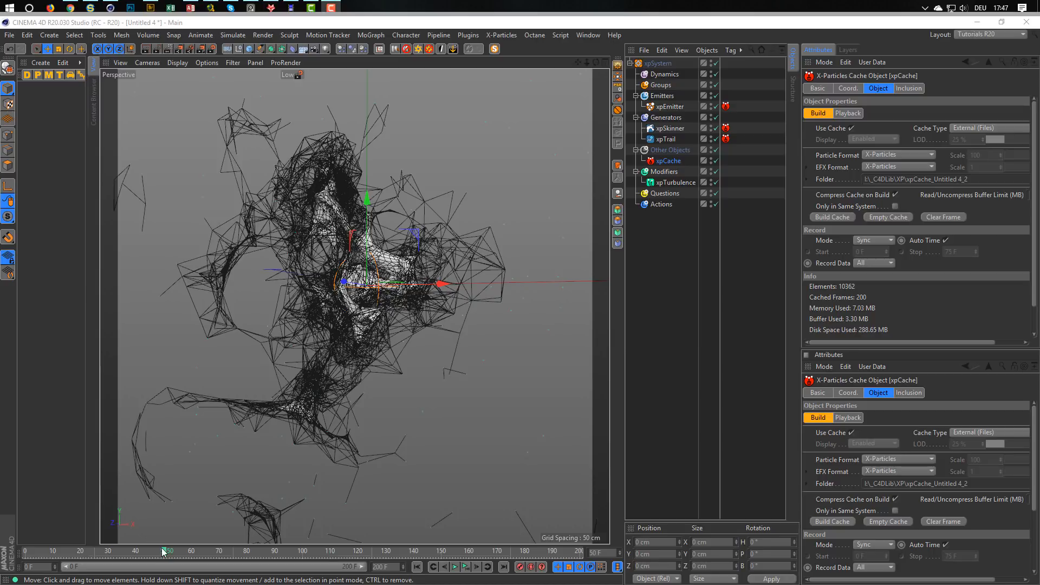
# Scrub the cached simulation to frame 122 and examine the network mesh up close.
pyautogui.moveTo(162, 551); pyautogui.dragTo(365, 581)
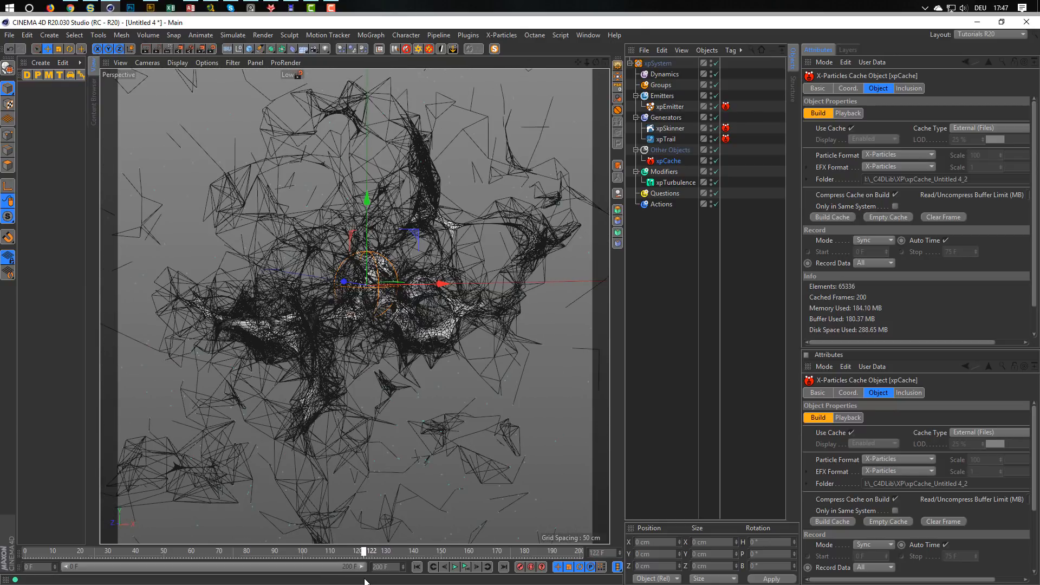
pyautogui.scroll(4, 412, 318)
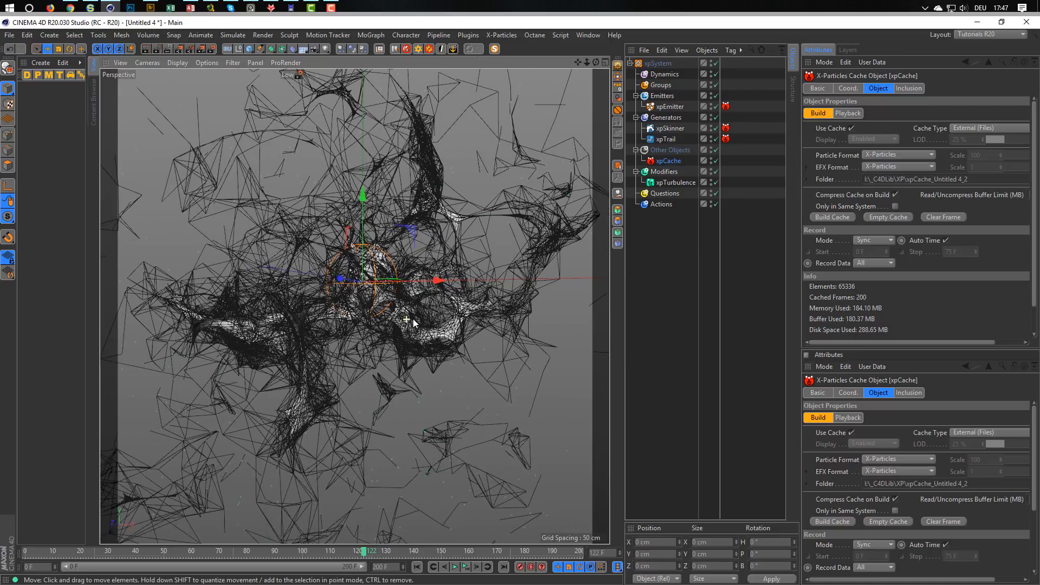
pyautogui.scroll(3, 423, 314)
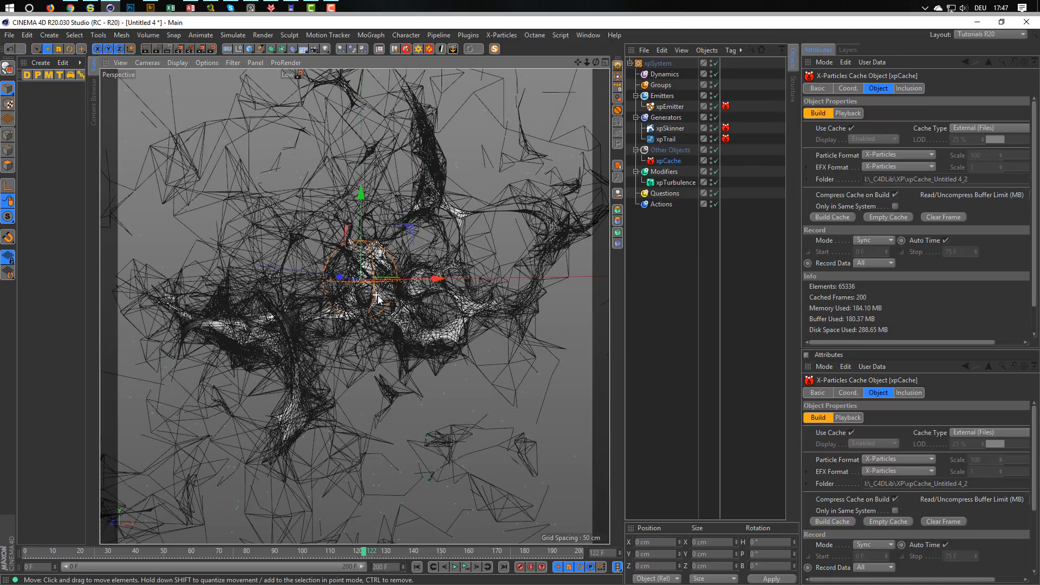
pyautogui.scroll(4, 424, 313)
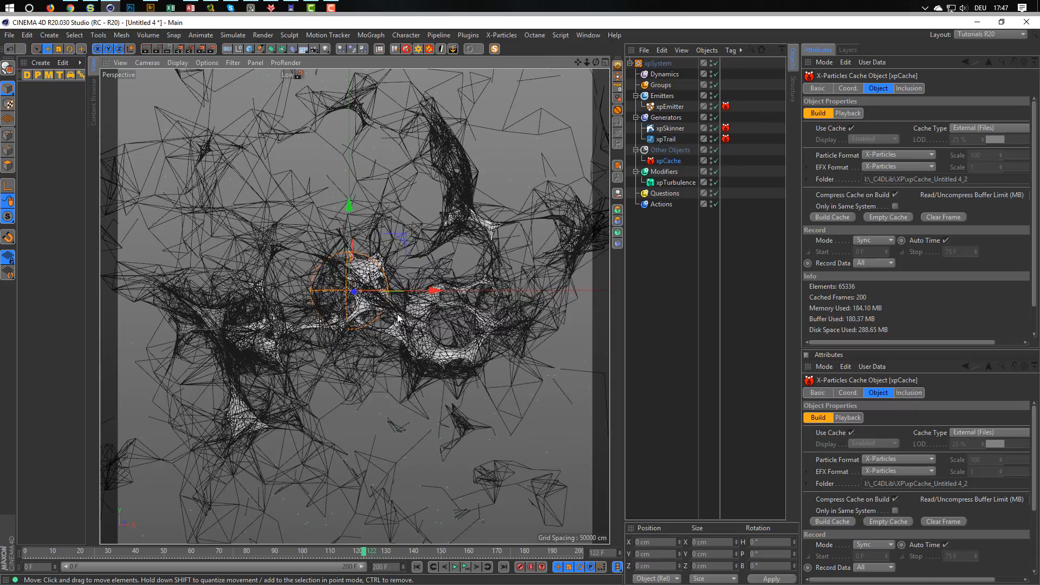
pyautogui.scroll(4, 403, 317)
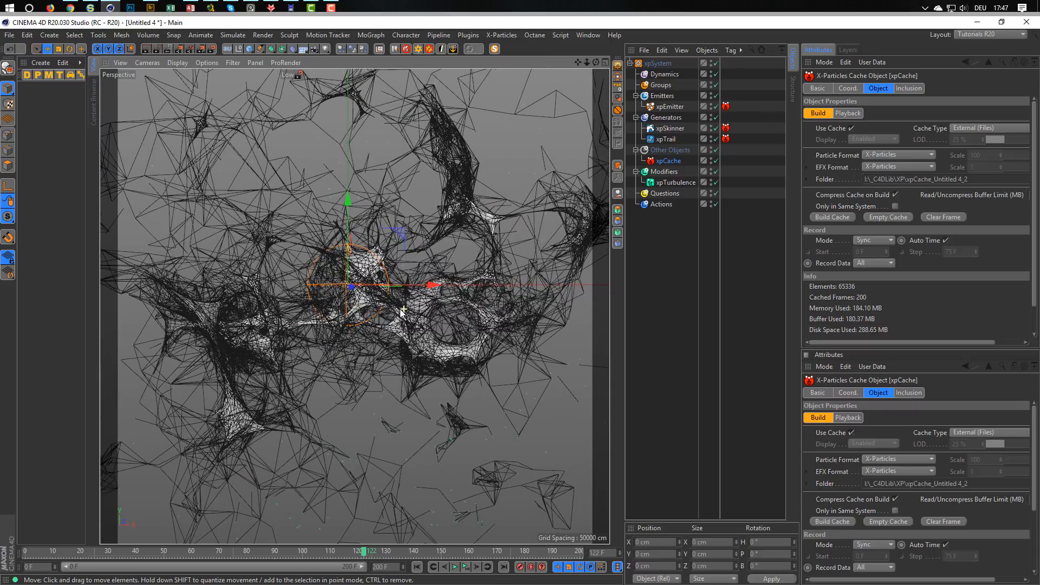
pyautogui.scroll(3, 404, 324)
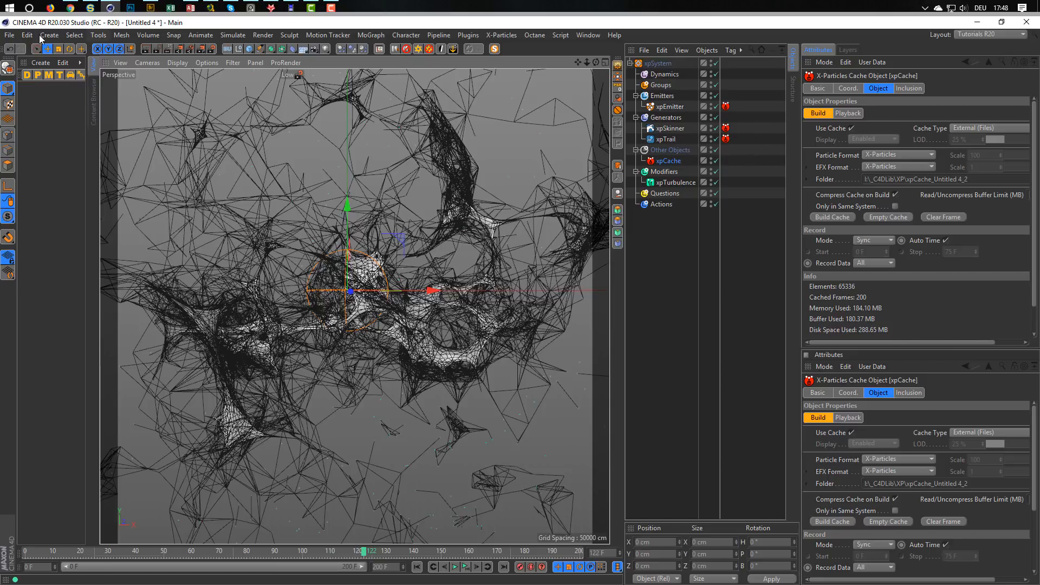
# Save the project with its assets in the _Temp folder under the name XP-Shape-Tut_PR.
pyautogui.click(10, 36)
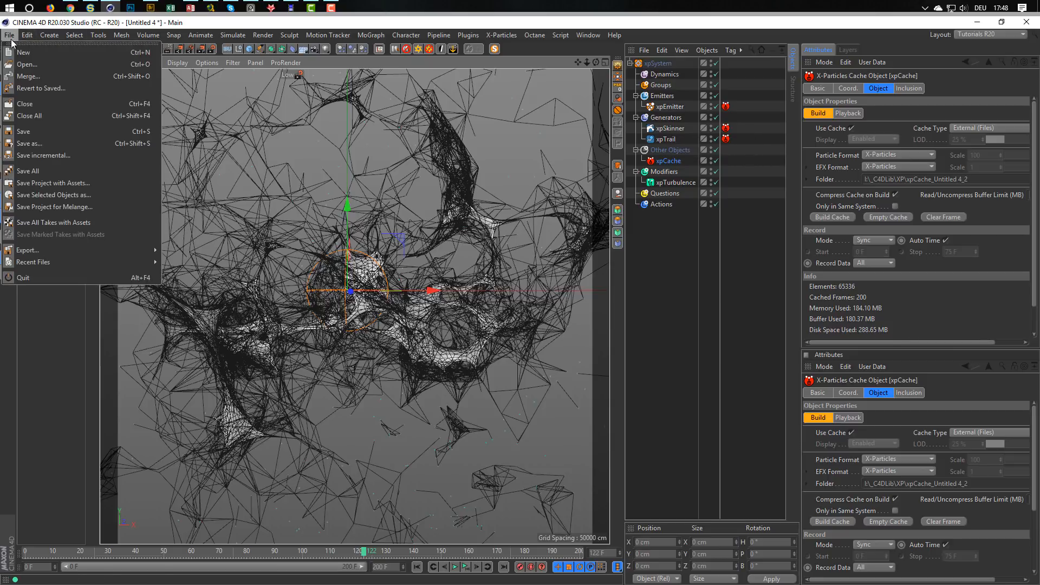
pyautogui.click(83, 185)
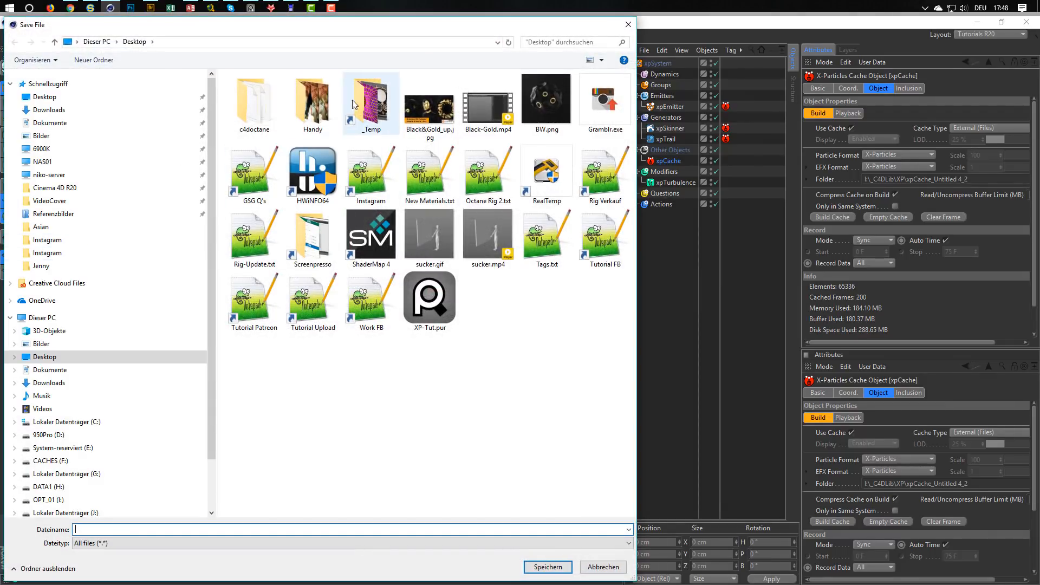
pyautogui.click(386, 98)
pyautogui.doubleClick(385, 98)
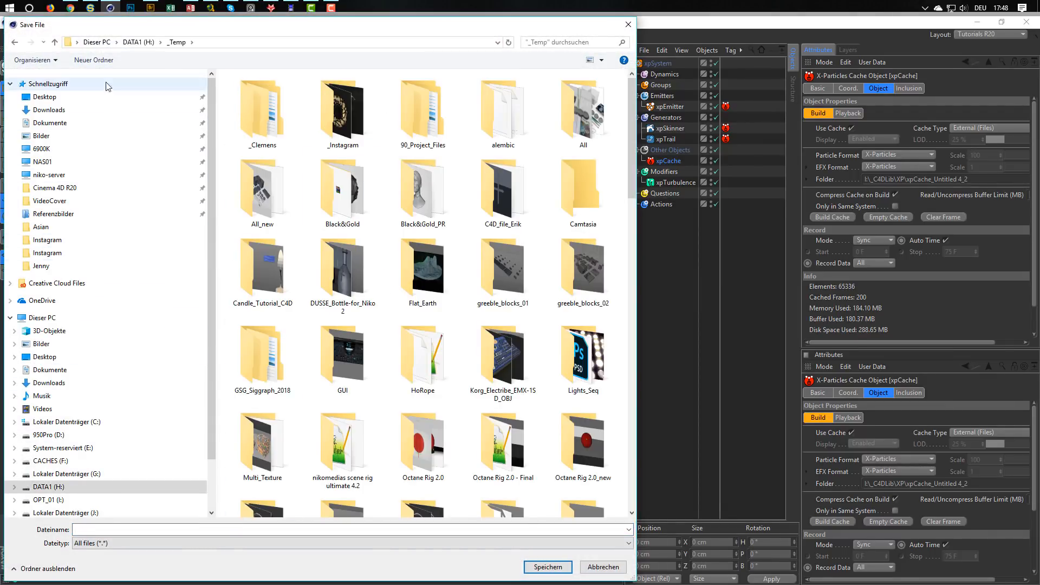
pyautogui.click(156, 531)
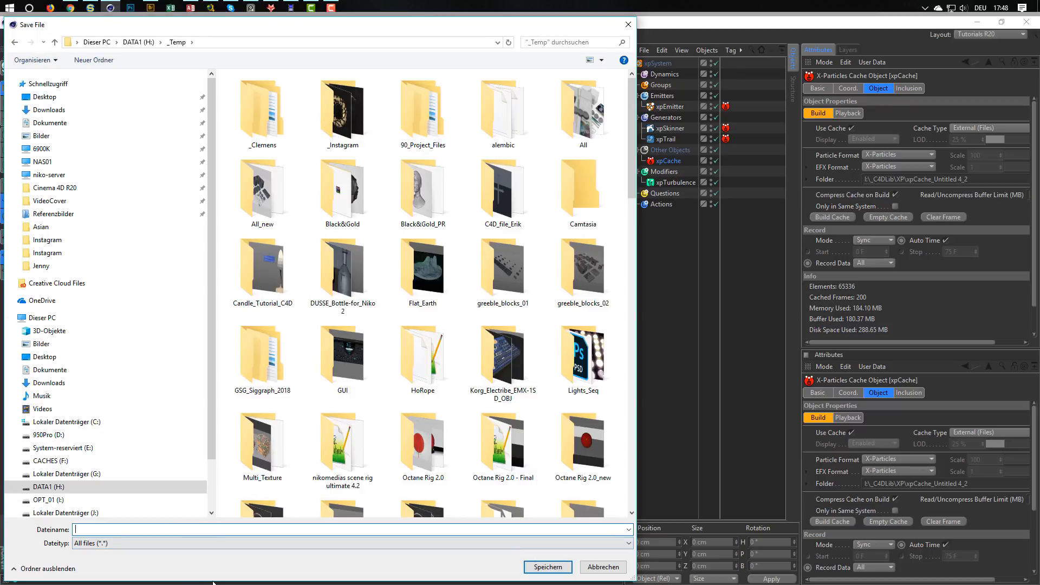
pyautogui.write('XP')
pyautogui.write('-Sh')
pyautogui.write('ape_')
pyautogui.write('Tu')
pyautogui.write('t_PR')
pyautogui.press('Return')
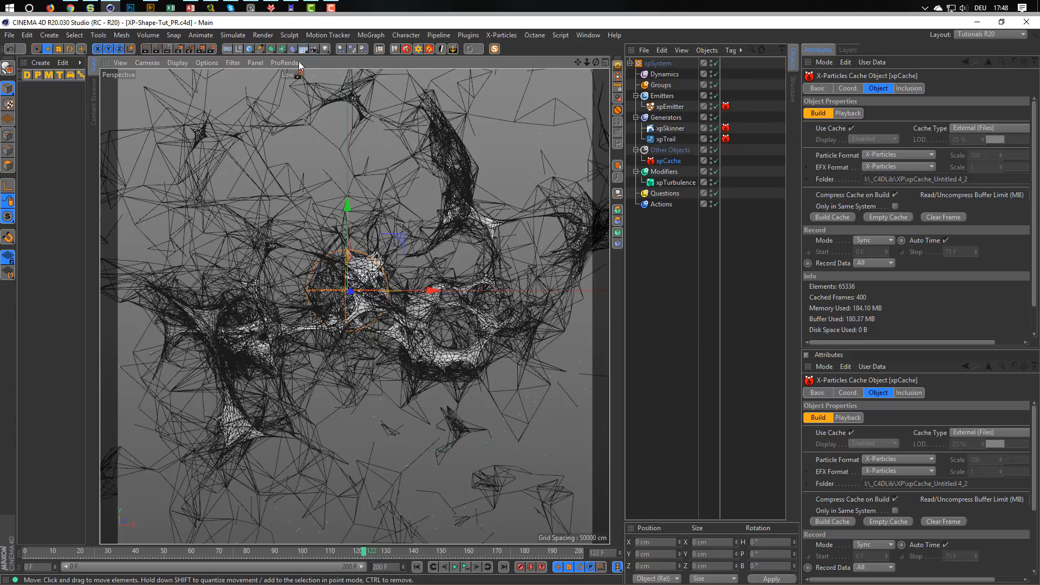
# Add a camera object to the scene from the current view of the network.
pyautogui.click(319, 48)
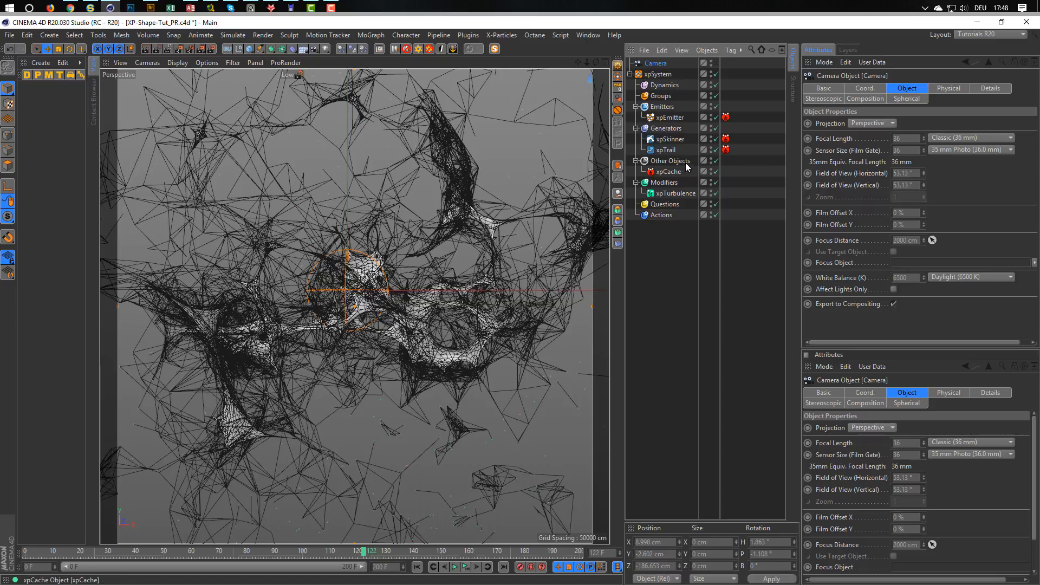
pyautogui.keyDown('alt'); pyautogui.moveTo(425, 325); pyautogui.dragTo(498, 294, button='right'); pyautogui.keyUp('alt')
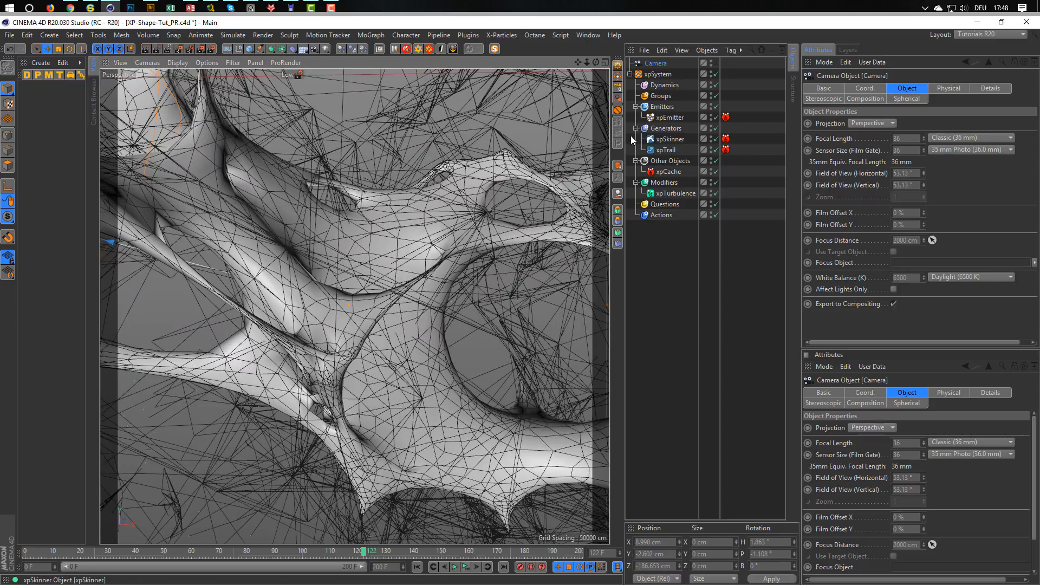
# Add a Smoothing deformer as a child of xpSkinner, with stiffness 0 % and 50 iterations.
pyautogui.click(667, 139)
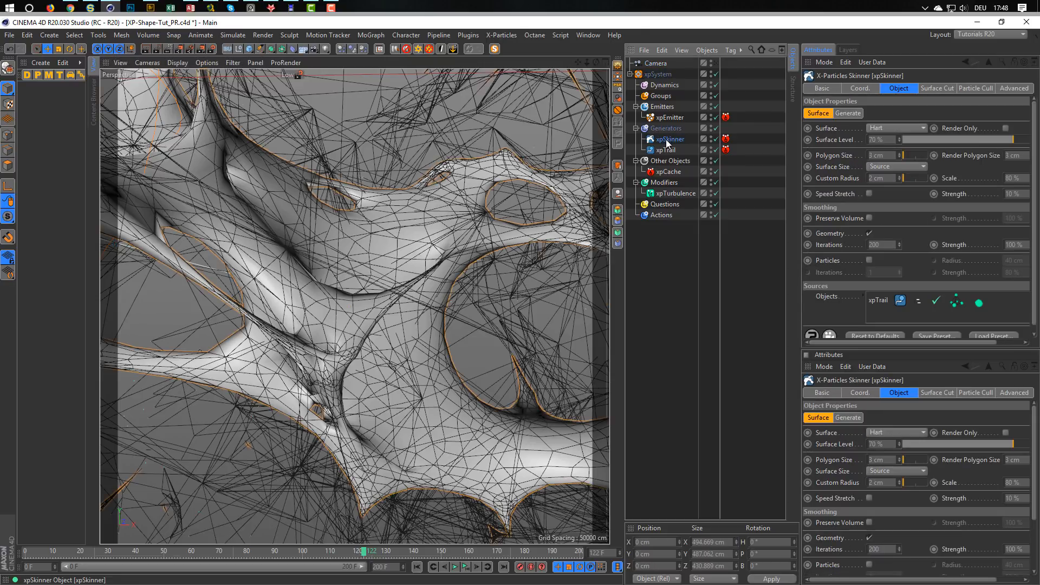
pyautogui.click(292, 50)
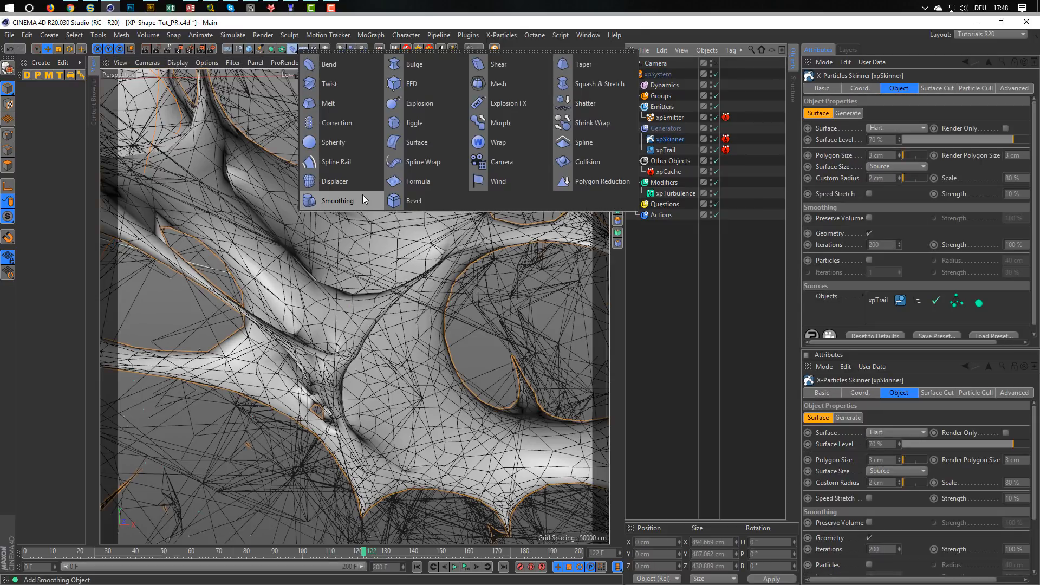
pyautogui.click(349, 202)
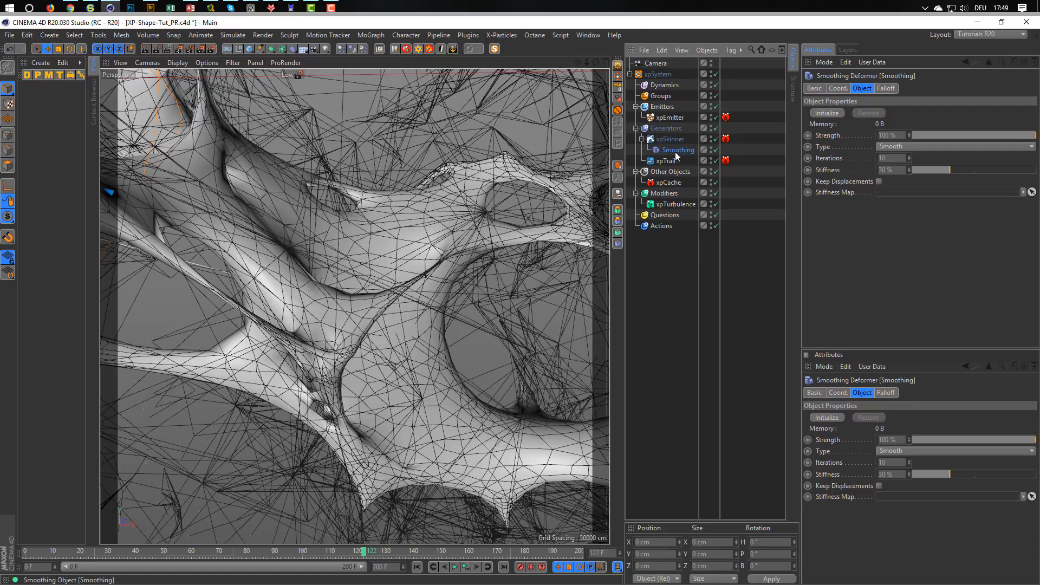
pyautogui.moveTo(896, 170); pyautogui.dragTo(800, 188)
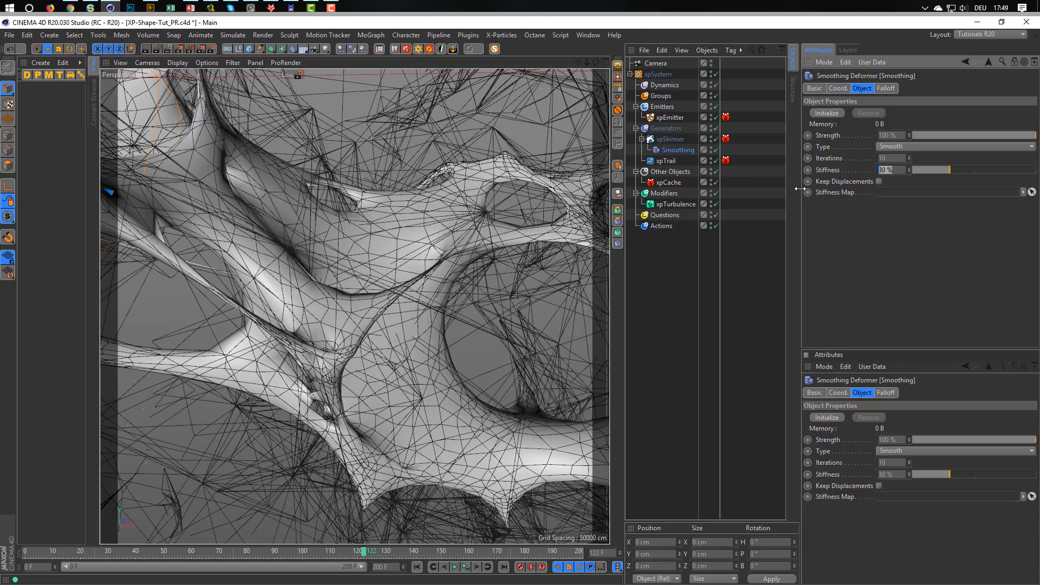
pyautogui.write('0')
pyautogui.press('Return')
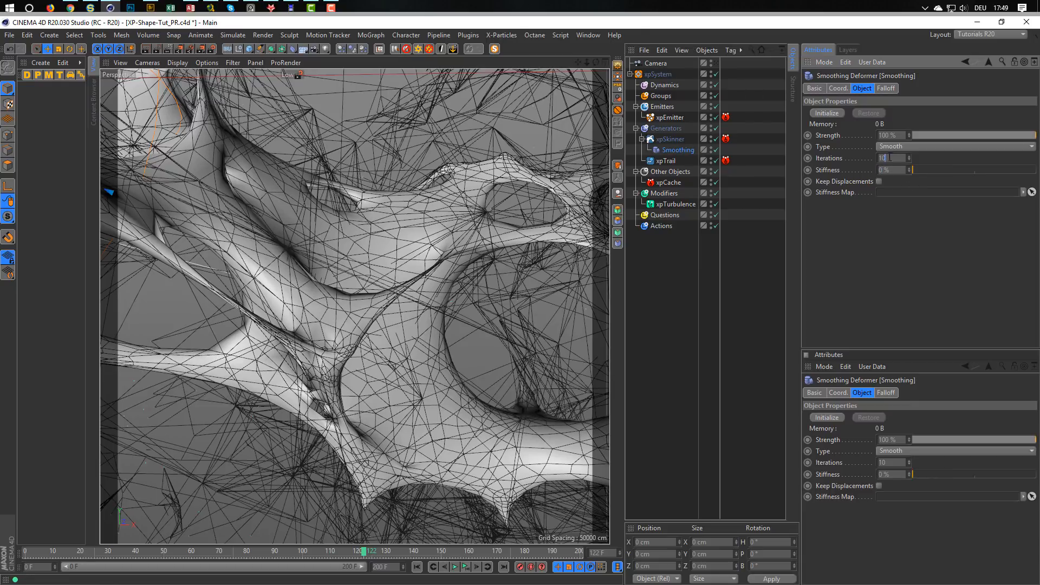
pyautogui.moveTo(890, 158); pyautogui.dragTo(807, 175)
pyautogui.write('50')
pyautogui.press('Return')
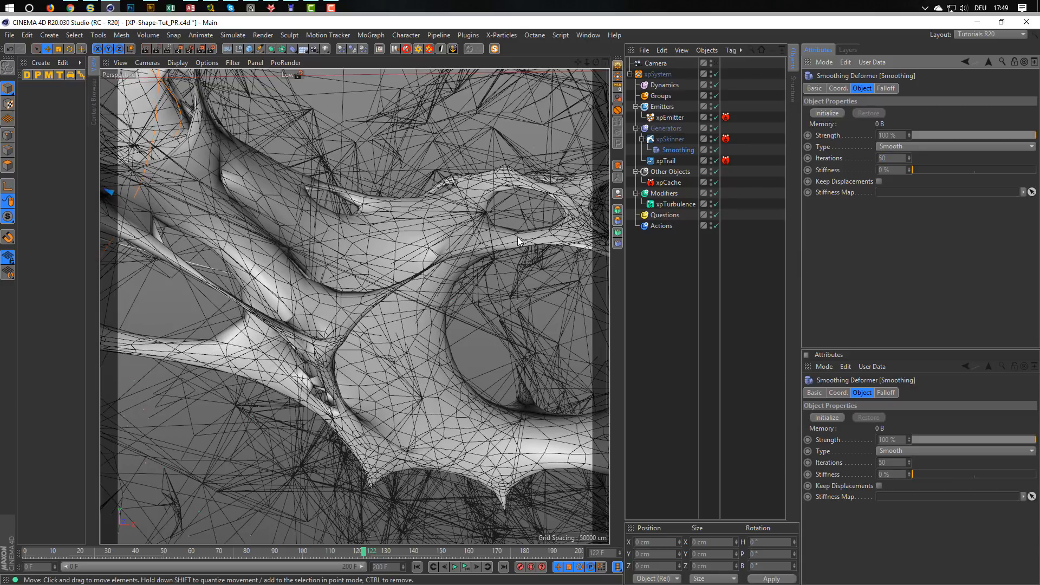
# Add a Subdivision Surface as parent of xpSkinner and set its renderer subdivision to 2.
pyautogui.click(666, 140)
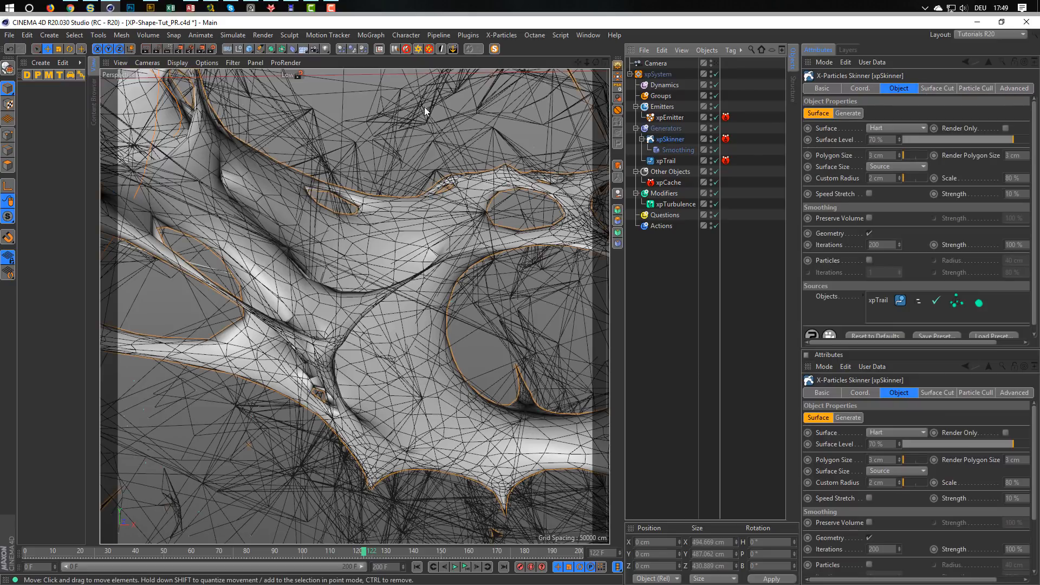
pyautogui.click(271, 50)
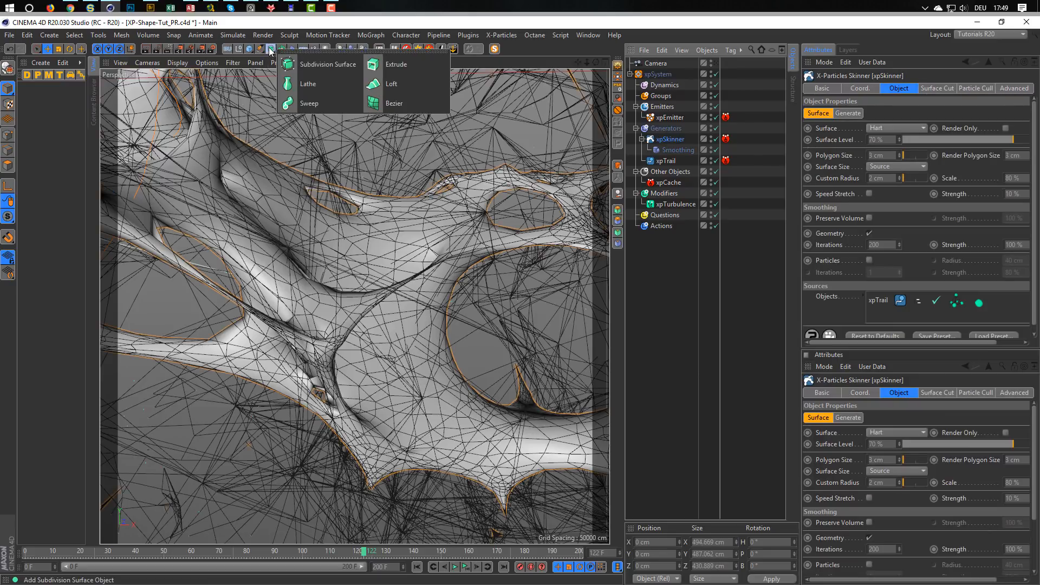
pyautogui.keyDown('alt'); pyautogui.click(307, 63); pyautogui.keyUp('alt')
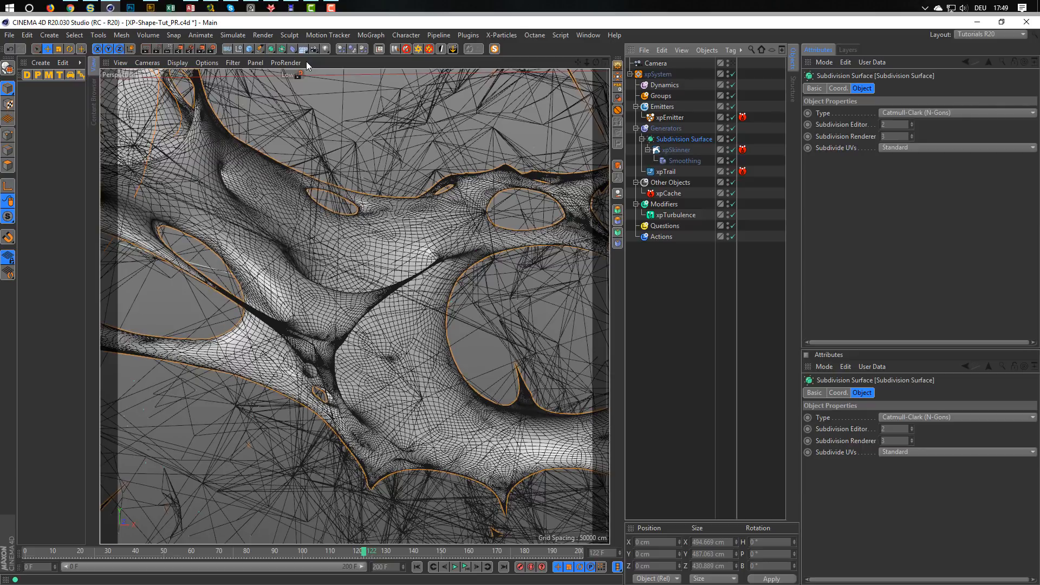
pyautogui.click(913, 138)
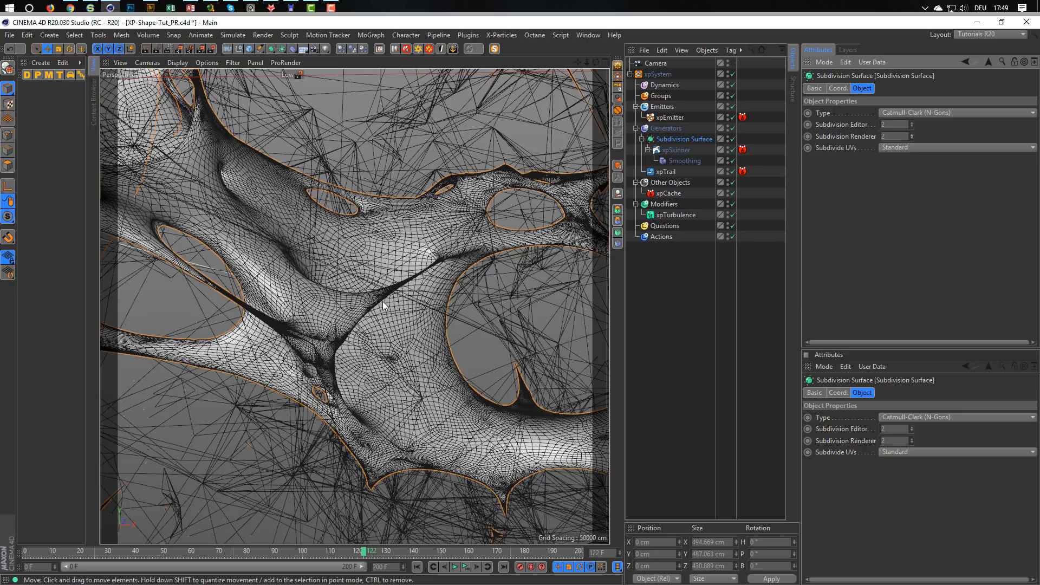
# Look through the scene camera and disable xpSkinner in the Generators group.
pyautogui.click(732, 64)
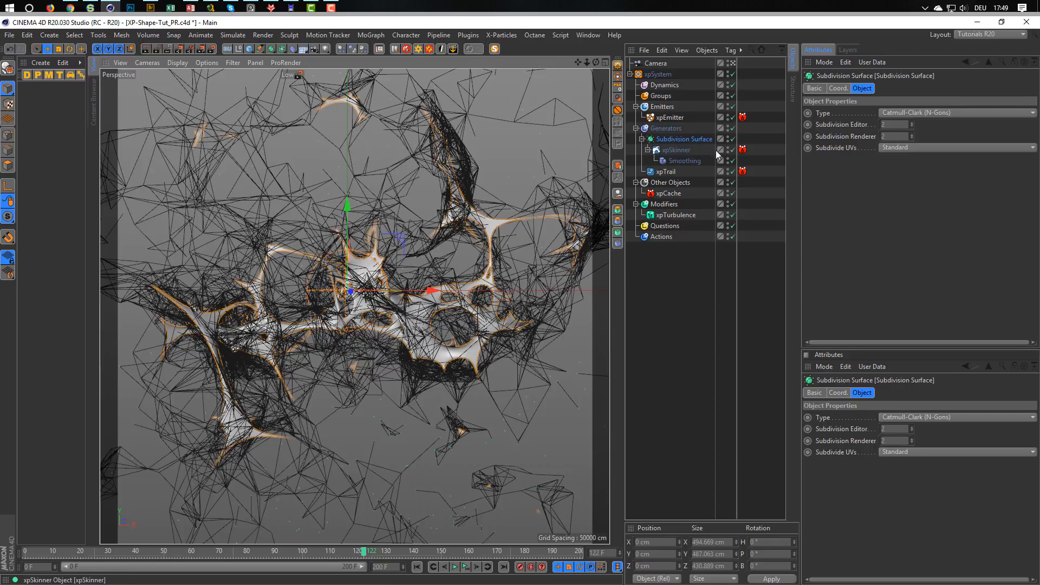
pyautogui.click(733, 150)
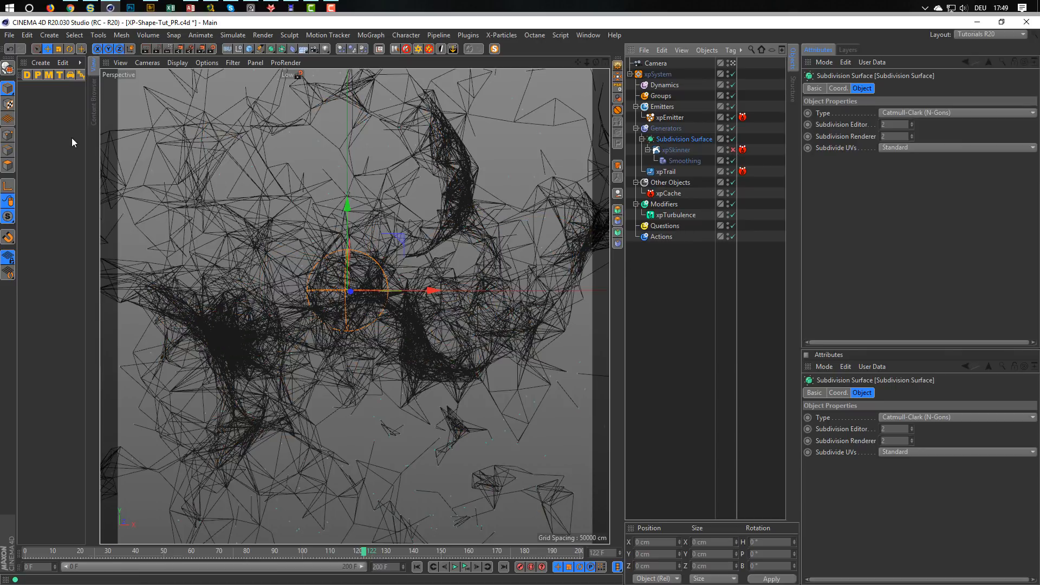
# Create an X-Particles Material and apply it to xpEmitter.
pyautogui.click(49, 61)
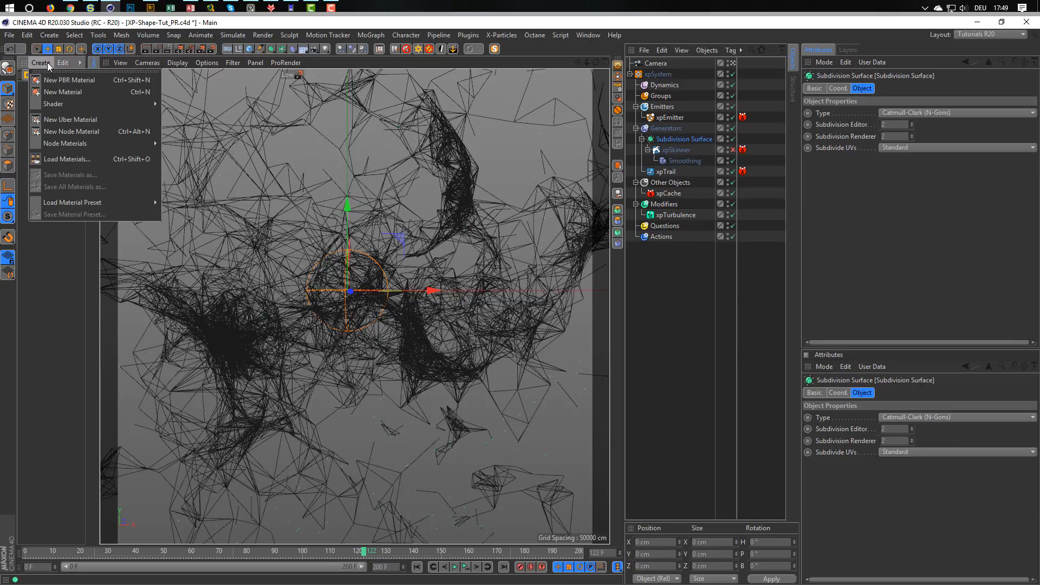
pyautogui.moveTo(81, 104)
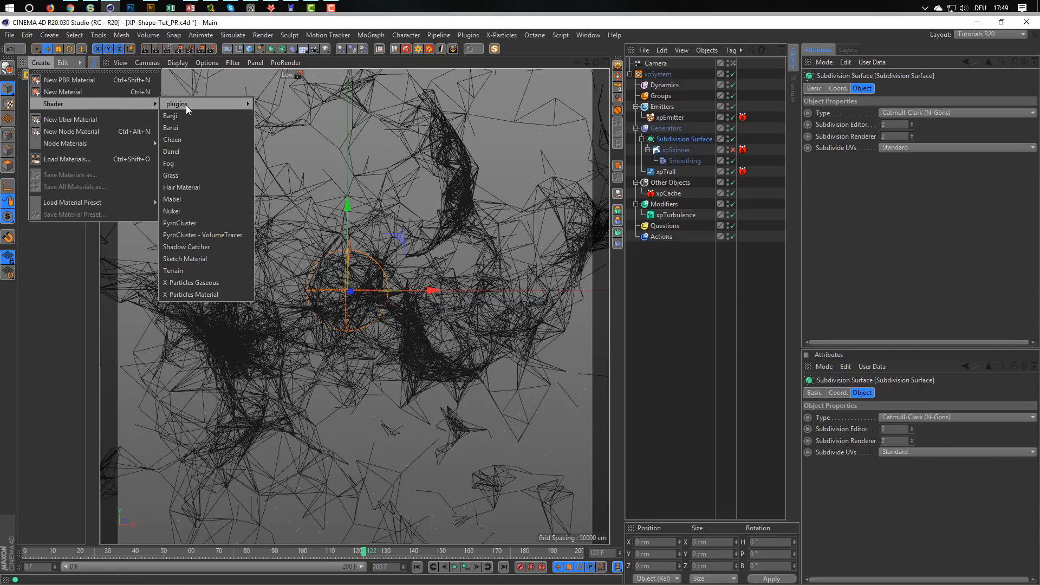
pyautogui.click(214, 294)
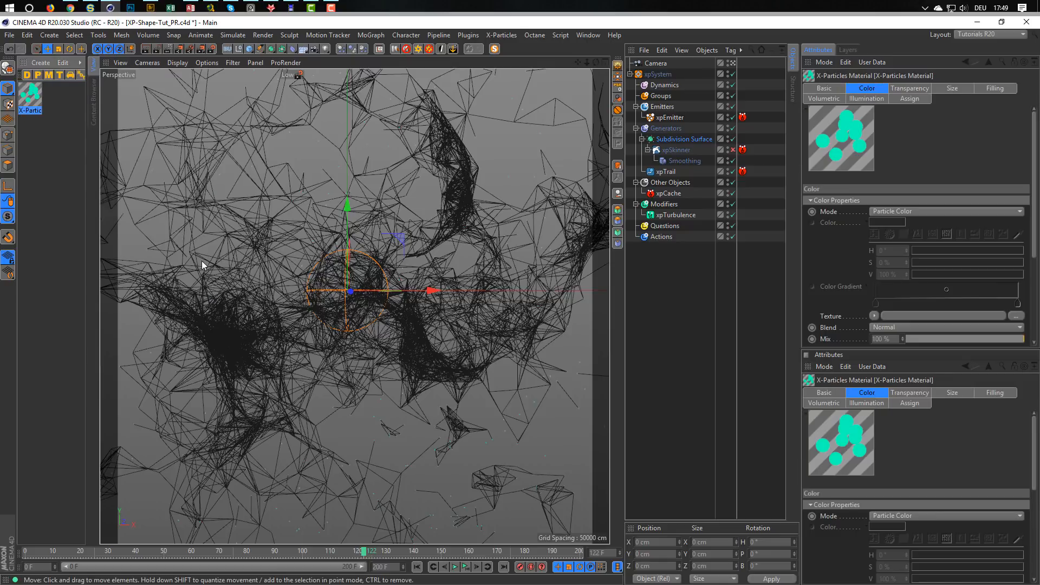
pyautogui.moveTo(869, 211); pyautogui.dragTo(677, 117)
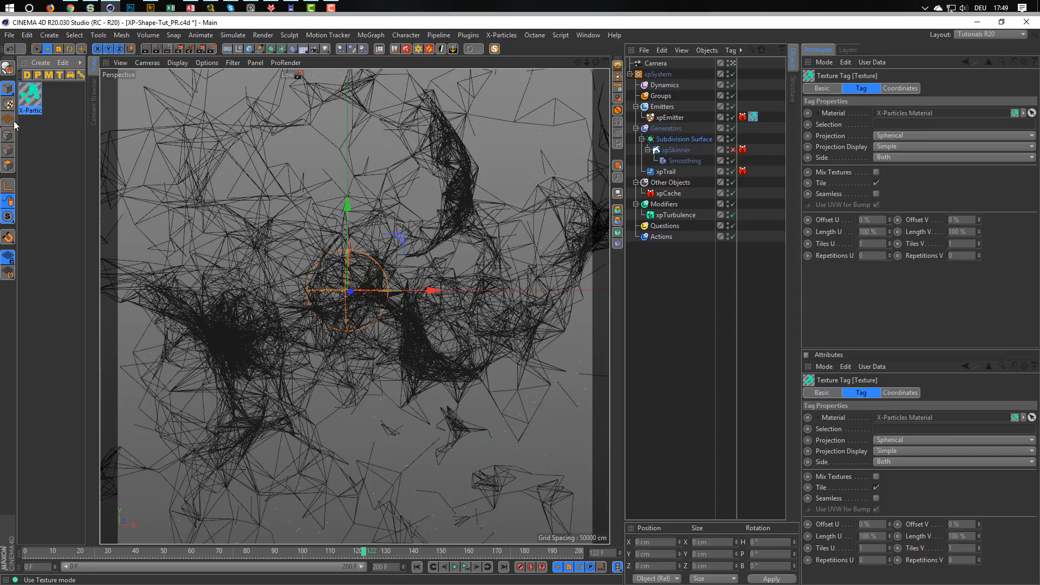
# In the Low render preset, set the Physical renderer's sampler to Fixed with 1.5 sampling subdivisions.
pyautogui.click(212, 48)
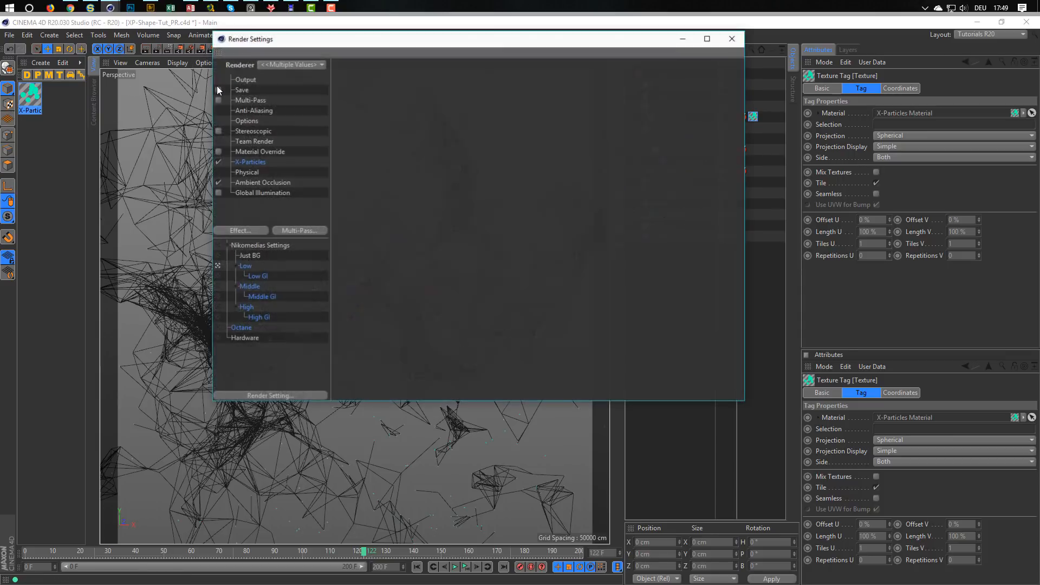
pyautogui.click(248, 269)
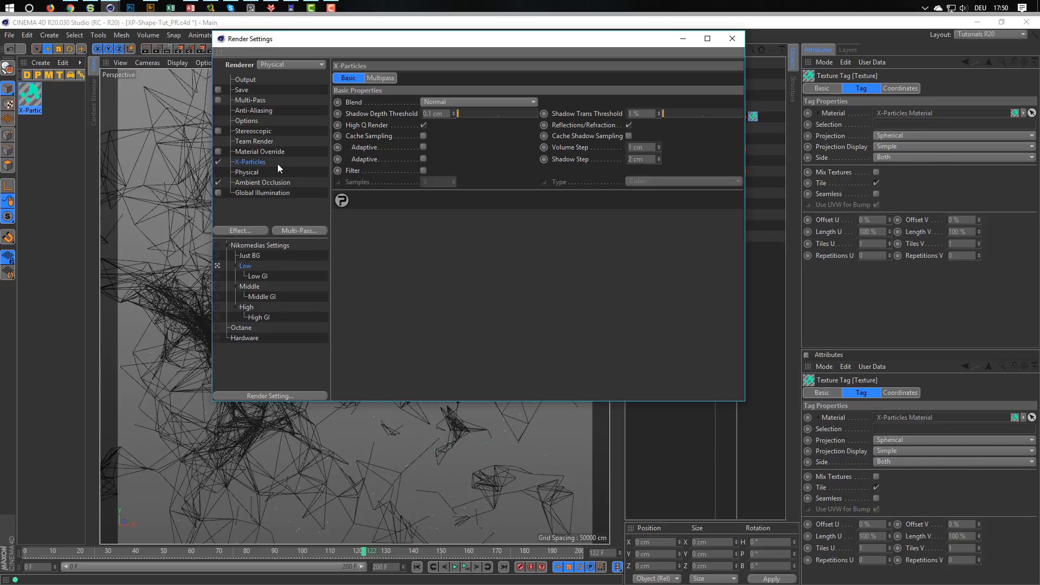
pyautogui.moveTo(437, 40); pyautogui.dragTo(627, 132)
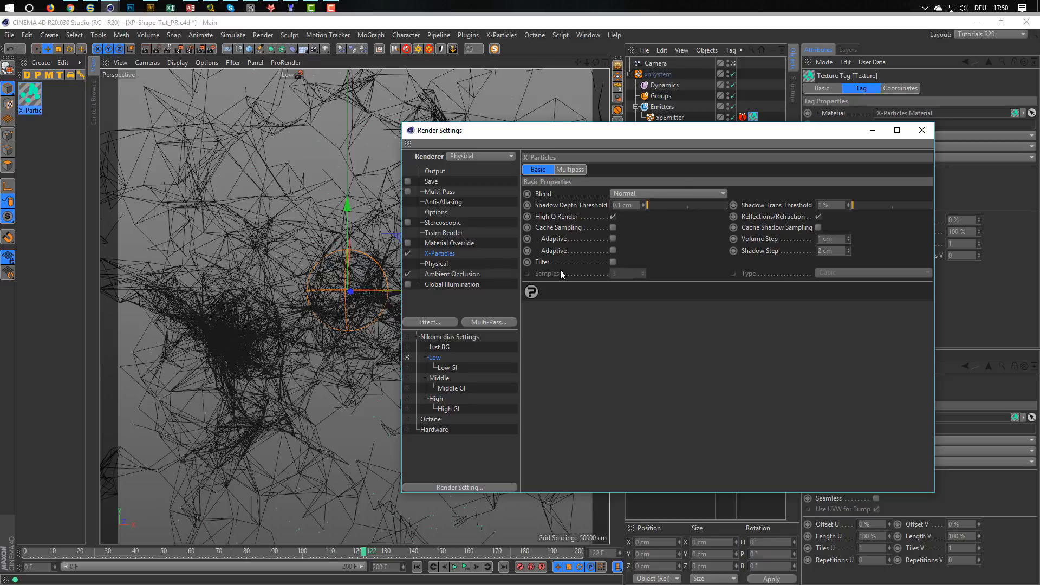
pyautogui.click(448, 262)
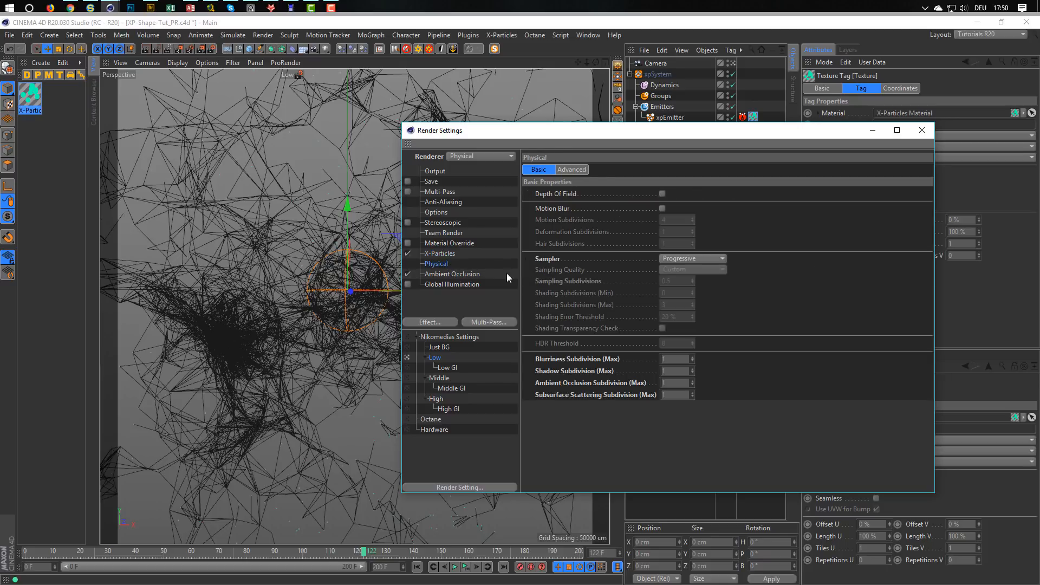
pyautogui.click(672, 263)
pyautogui.click(703, 272)
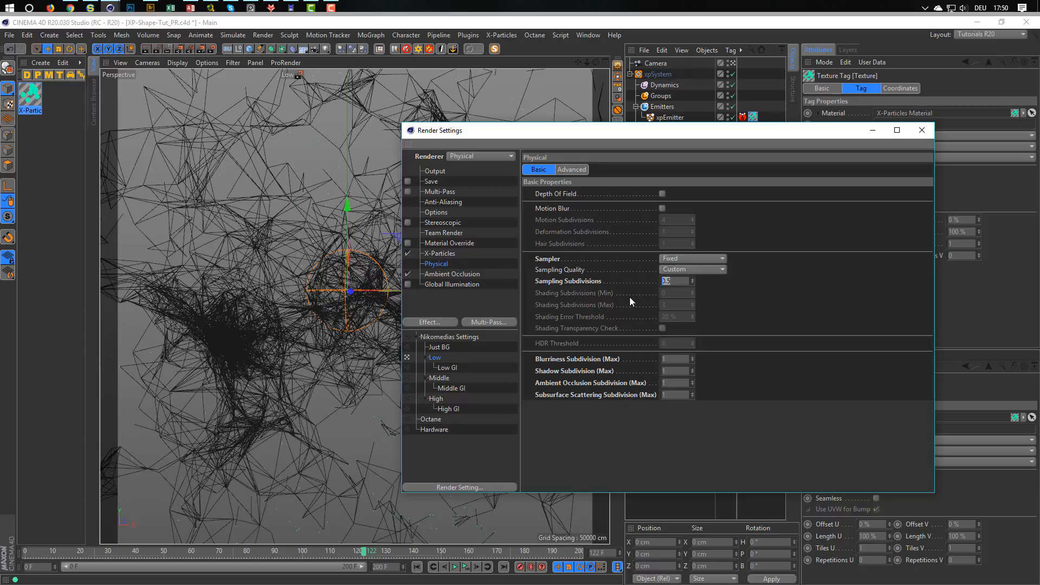
pyautogui.write('2')
pyautogui.press('BackSpace')
pyautogui.write('1.5')
pyautogui.click(923, 131)
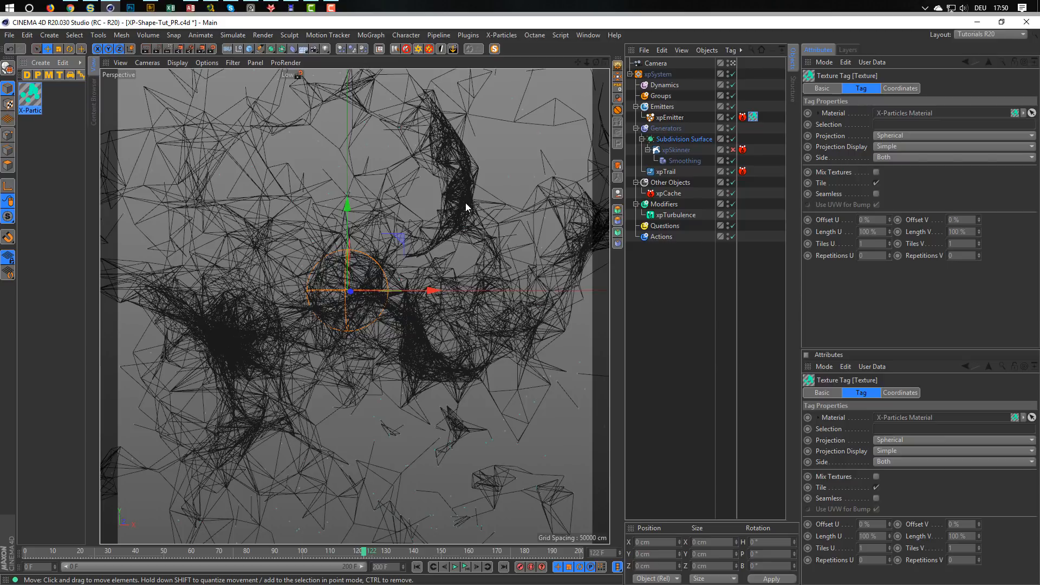
# Open the X-Particles Material for editing and start an interactive render region covering the whole camera frame.
pyautogui.moveTo(33, 93); pyautogui.dragTo(37, 186)
pyautogui.doubleClick(31, 97)
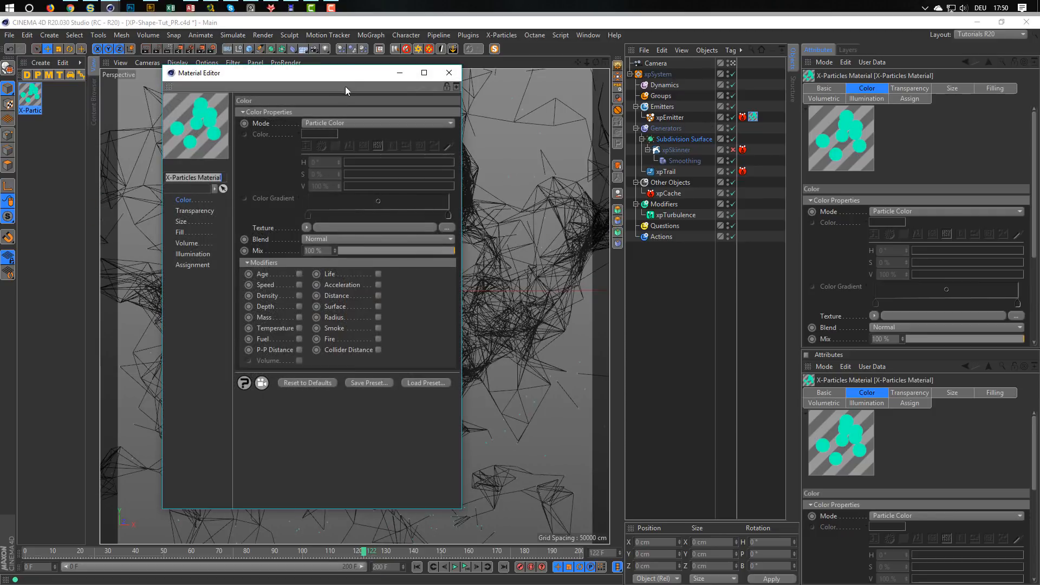
pyautogui.moveTo(370, 82); pyautogui.dragTo(840, 145)
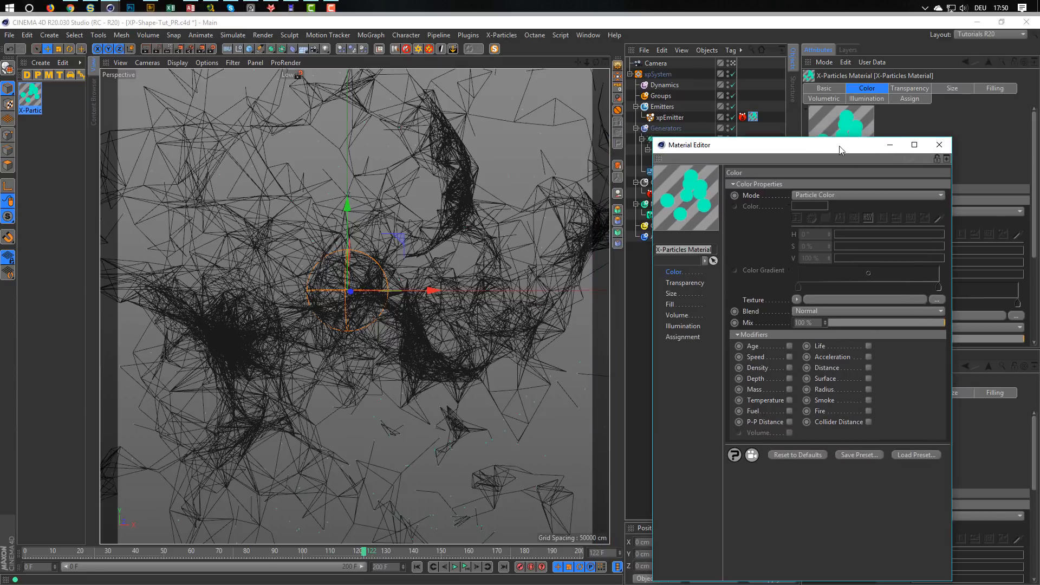
pyautogui.click(168, 48)
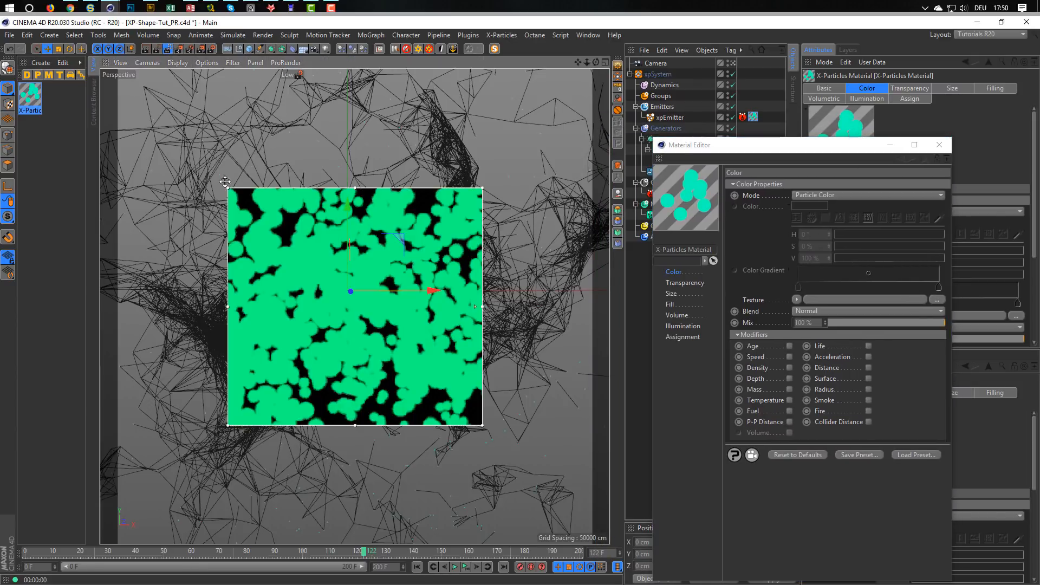
pyautogui.moveTo(227, 186); pyautogui.dragTo(120, 75)
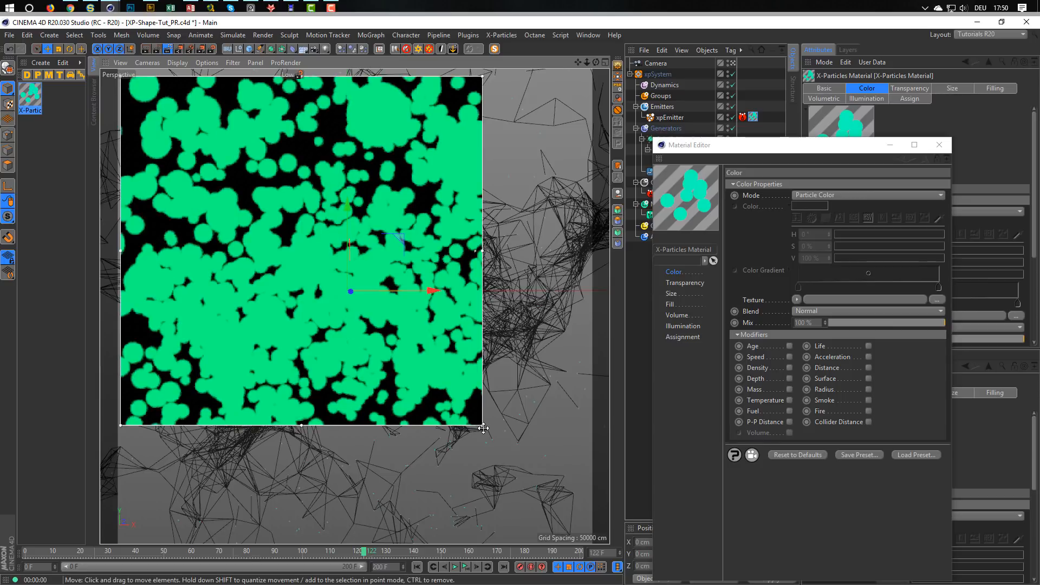
pyautogui.moveTo(481, 425); pyautogui.dragTo(592, 538)
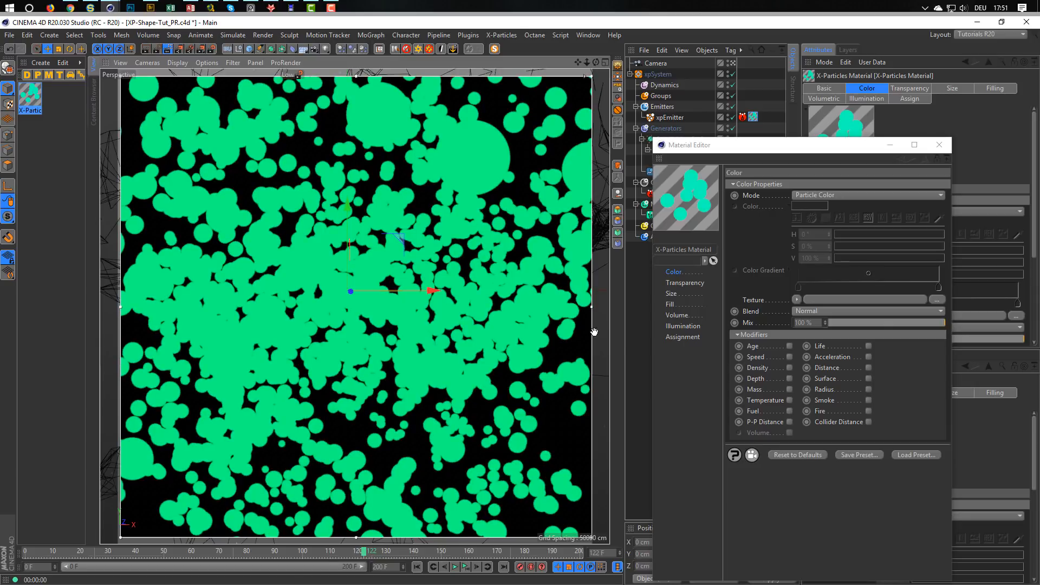
# Set the size scale of the X-Particles Material to 15 %.
pyautogui.click(672, 296)
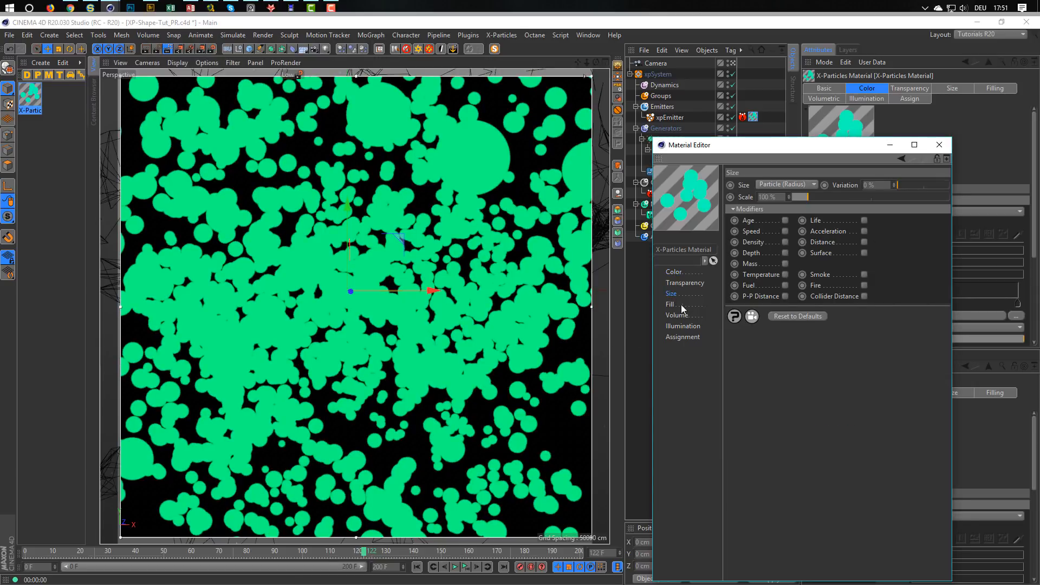
pyautogui.click(777, 196)
pyautogui.write('15')
pyautogui.press('Return')
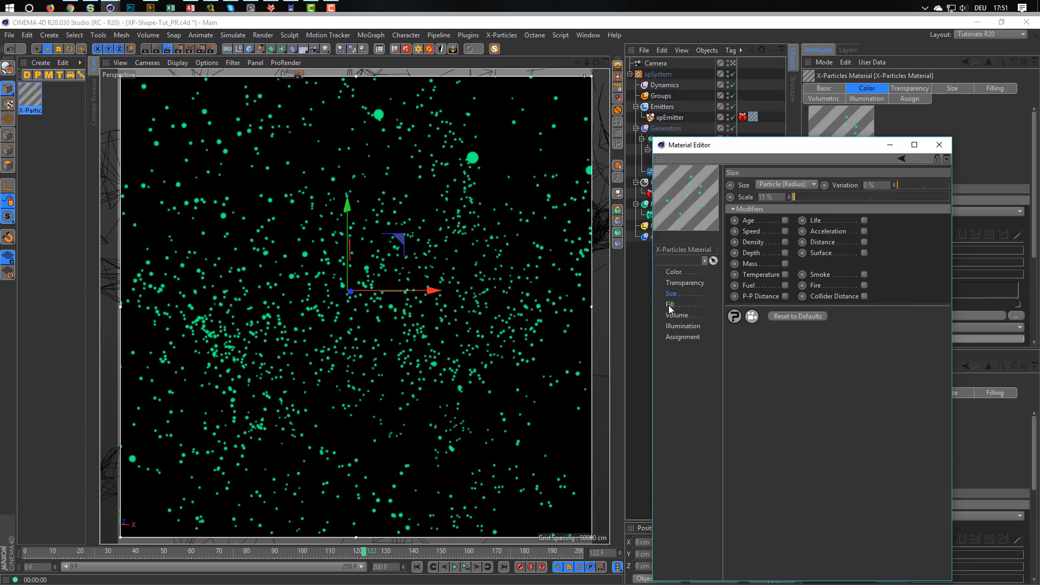
# Set the lighting mode in the X-Particles Material's illumination settings to Fuzzy.
pyautogui.click(674, 326)
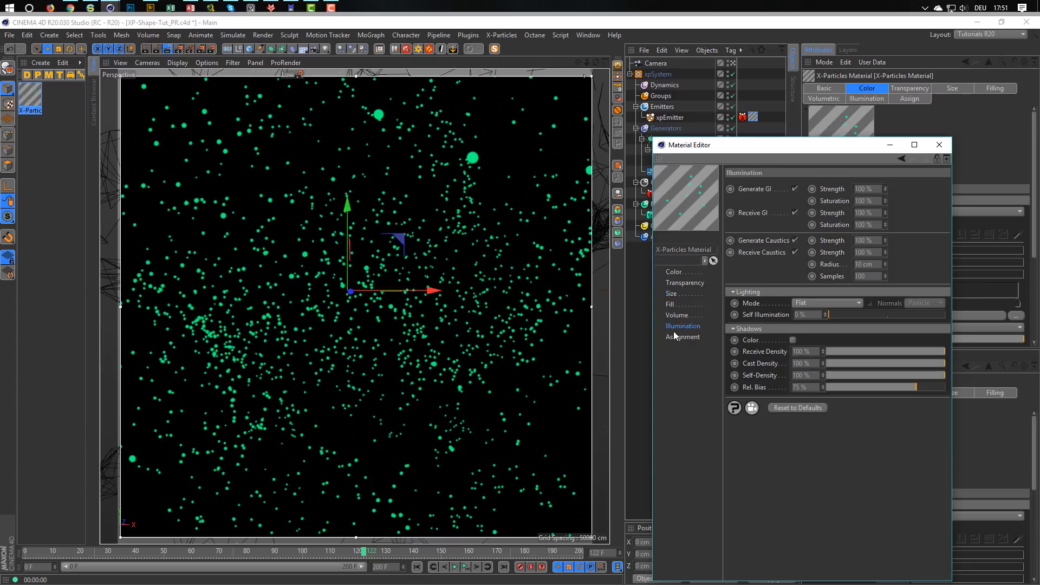
pyautogui.click(819, 303)
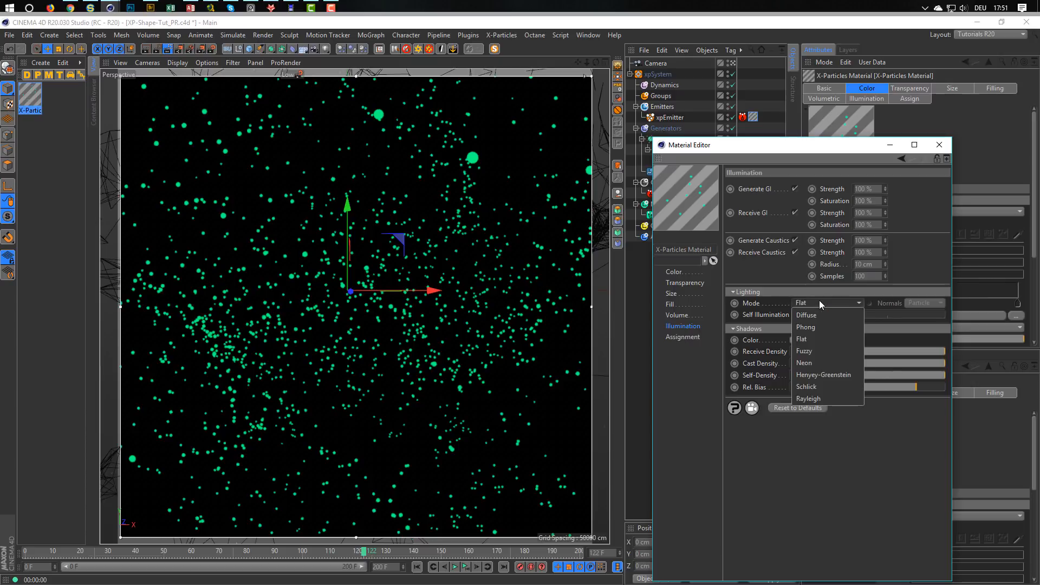
pyautogui.click(809, 353)
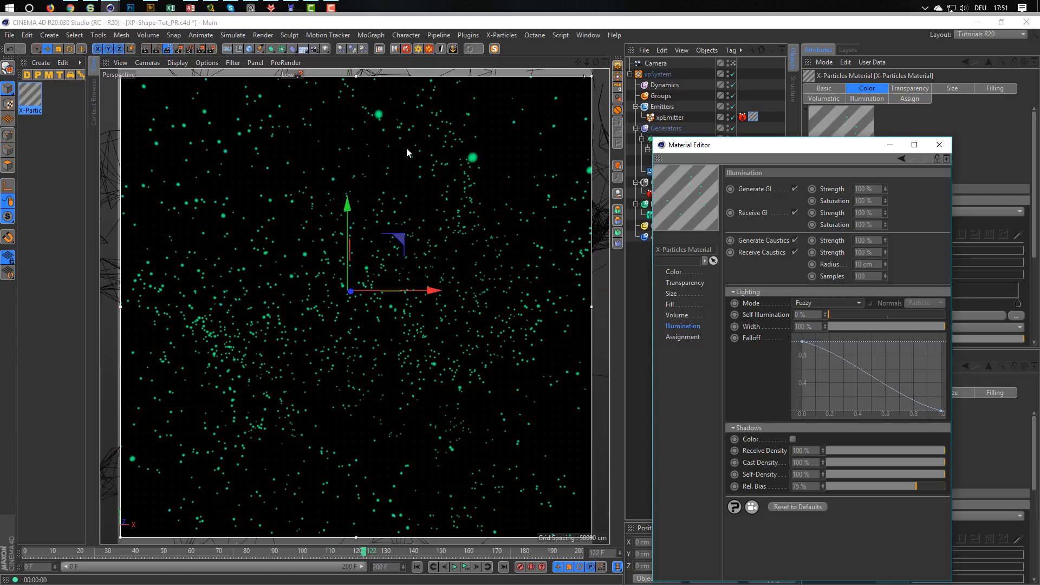
# Try Neon lighting with a width of 15 % on the particle material and switch the mode back to Fuzzy.
pyautogui.click(803, 303)
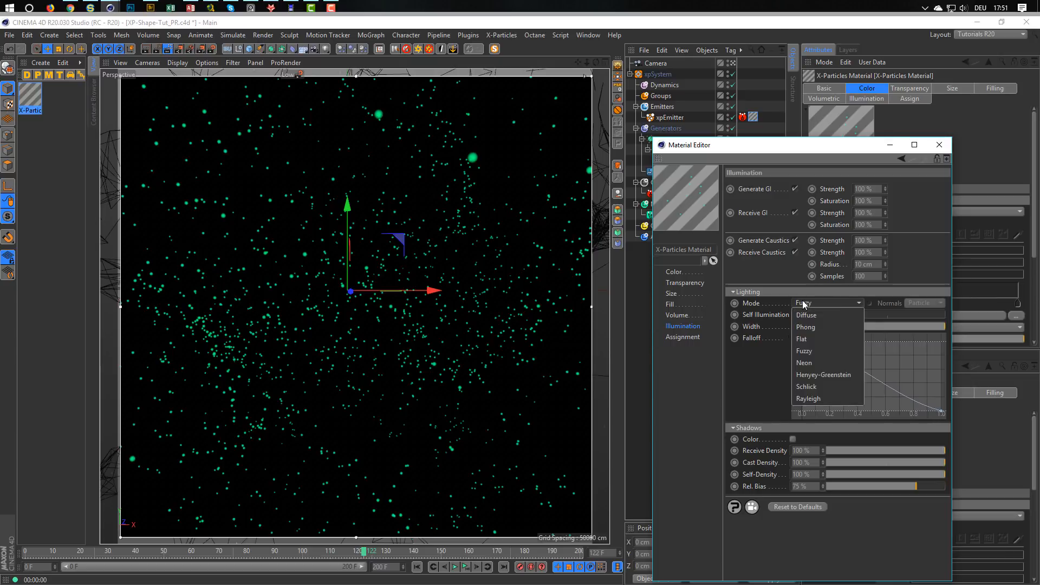
pyautogui.click(809, 363)
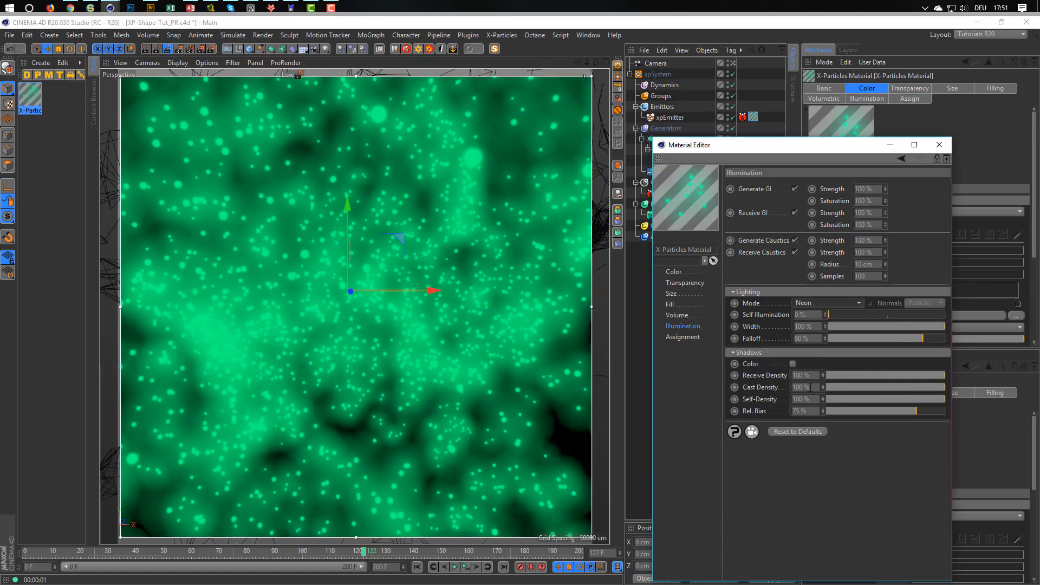
pyautogui.moveTo(816, 327); pyautogui.dragTo(759, 347)
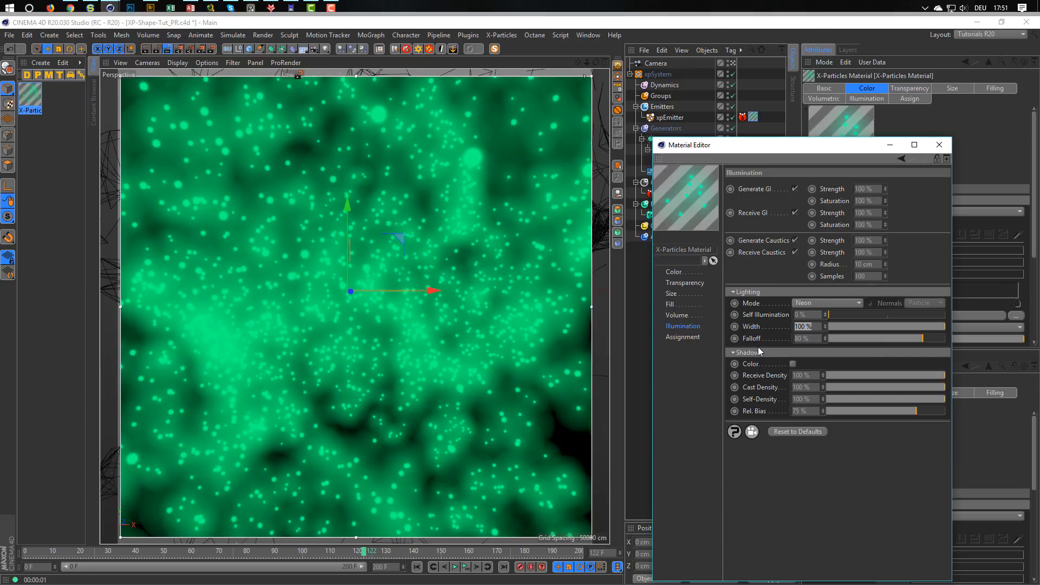
pyautogui.write('15')
pyautogui.press('Return')
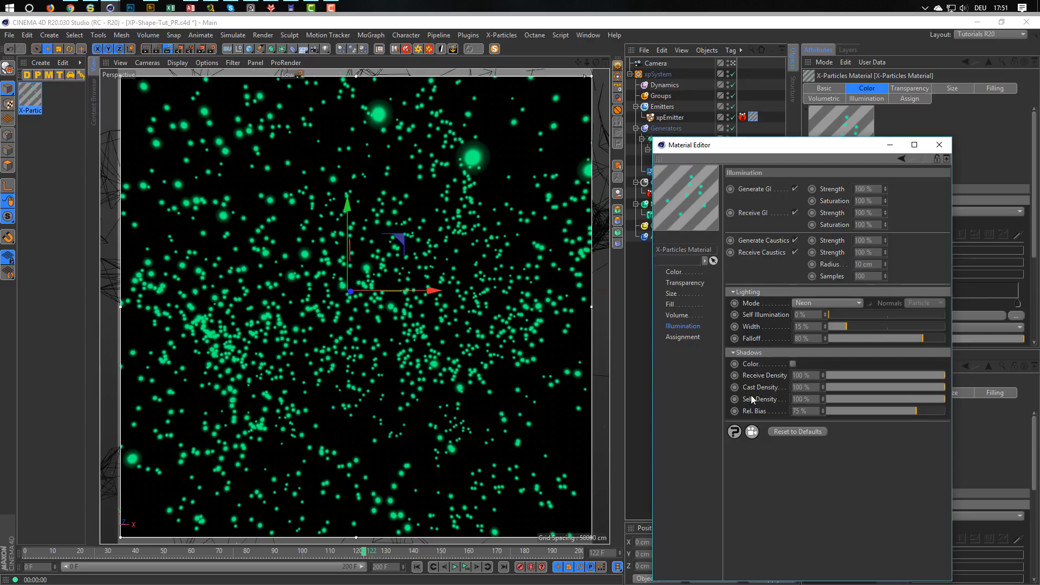
pyautogui.click(798, 301)
pyautogui.click(809, 362)
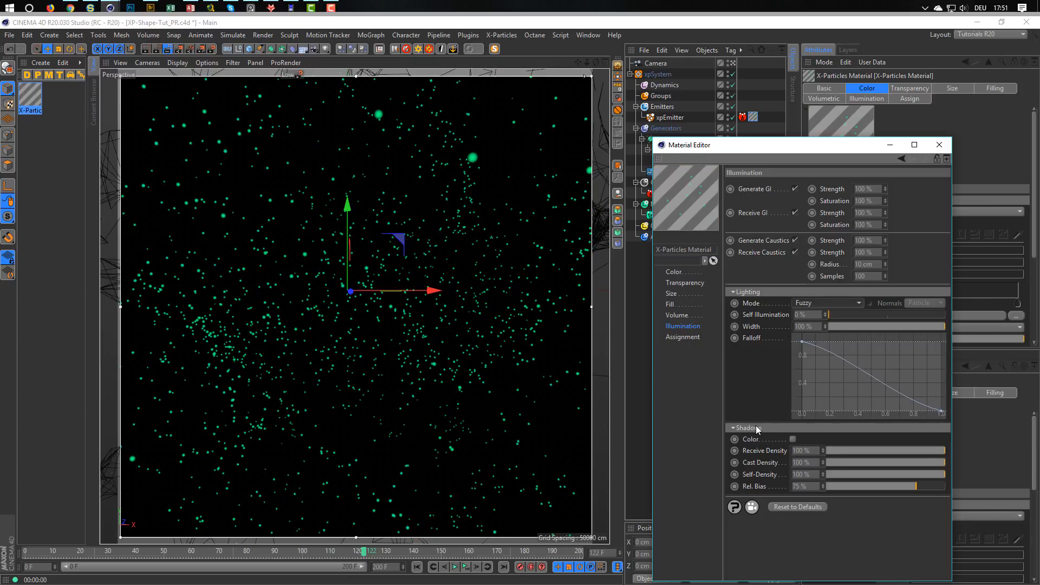
# Reduce the particle material's size scale to 10 %.
pyautogui.click(672, 293)
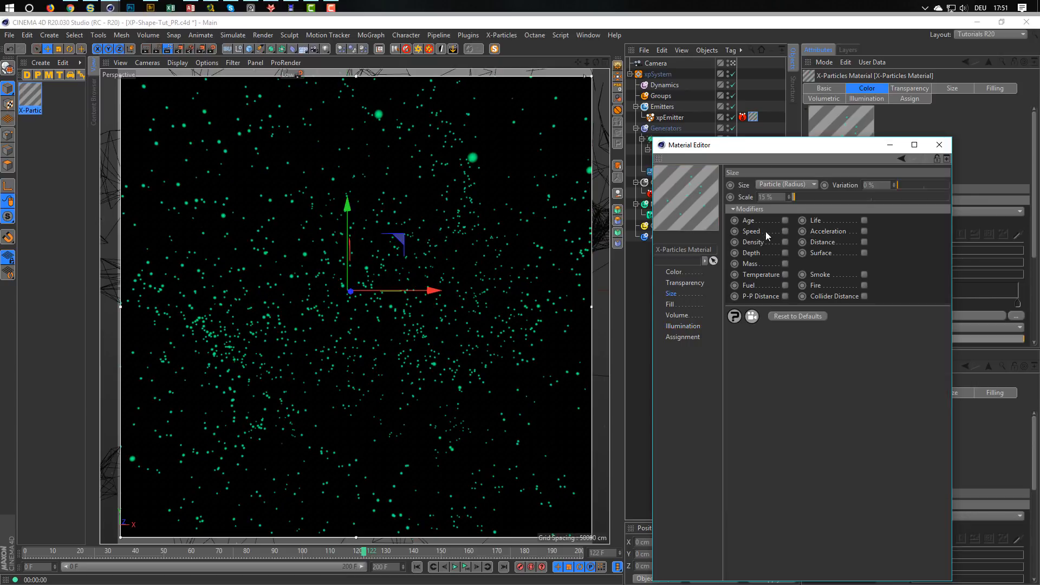
pyautogui.moveTo(774, 198); pyautogui.dragTo(723, 217)
pyautogui.write('10')
pyautogui.press('Return')
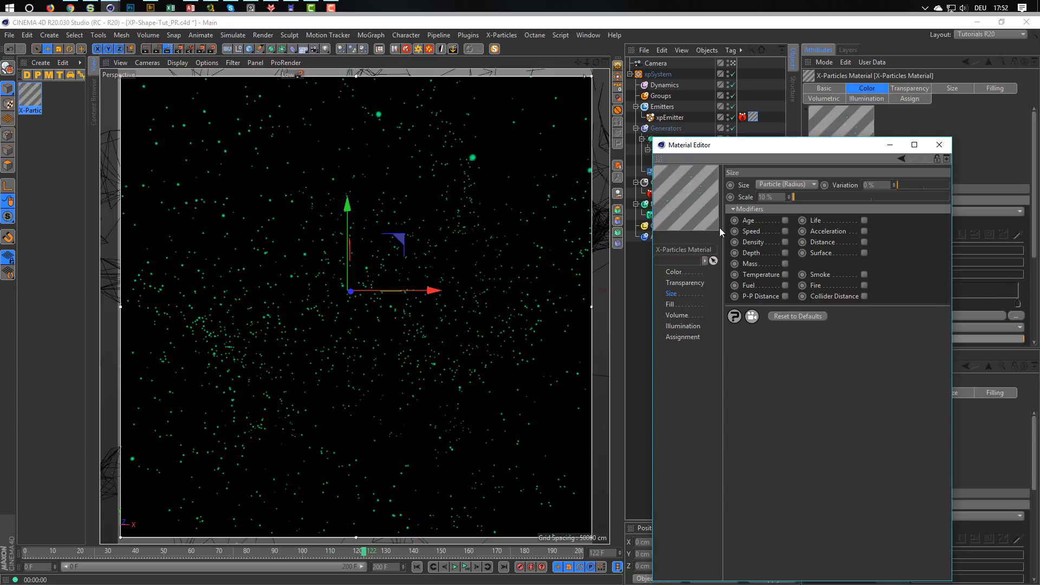
# Enable the Age modifier for the X-Particles Material's color.
pyautogui.click(681, 270)
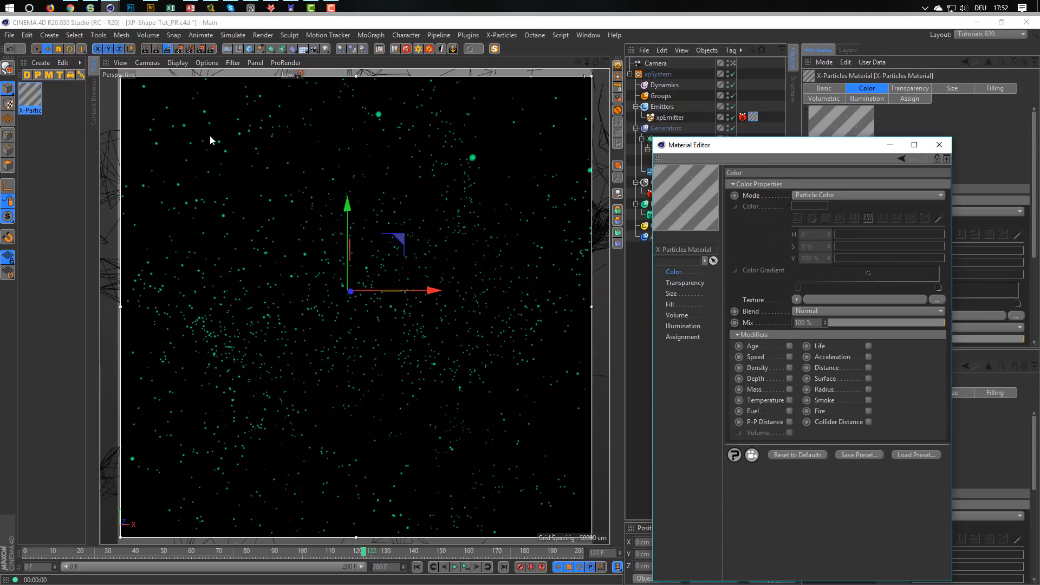
pyautogui.click(789, 346)
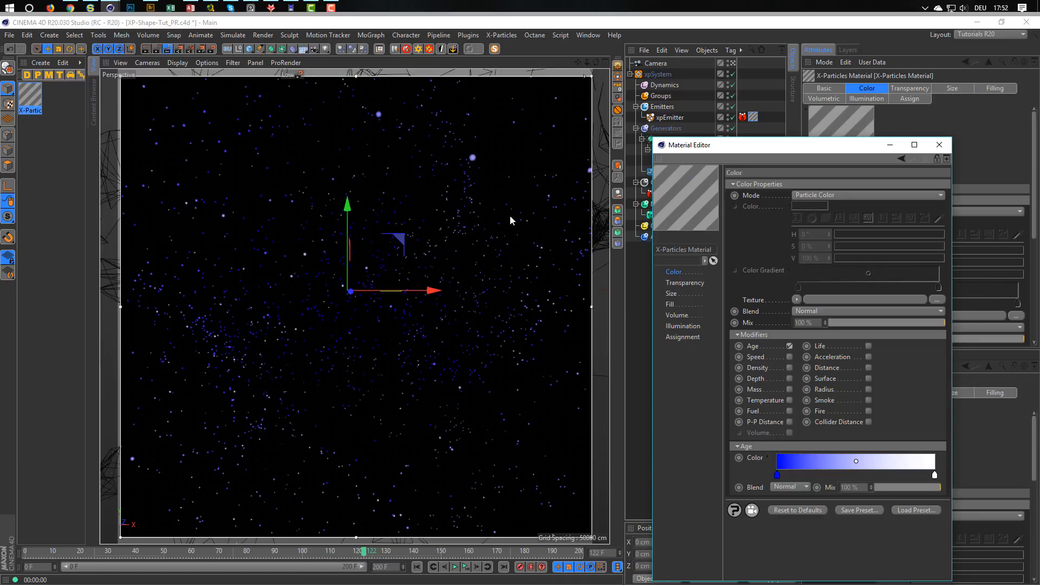
# Load the Gradient preset into the Age color gradient of the X-Particles Material.
pyautogui.click(768, 456)
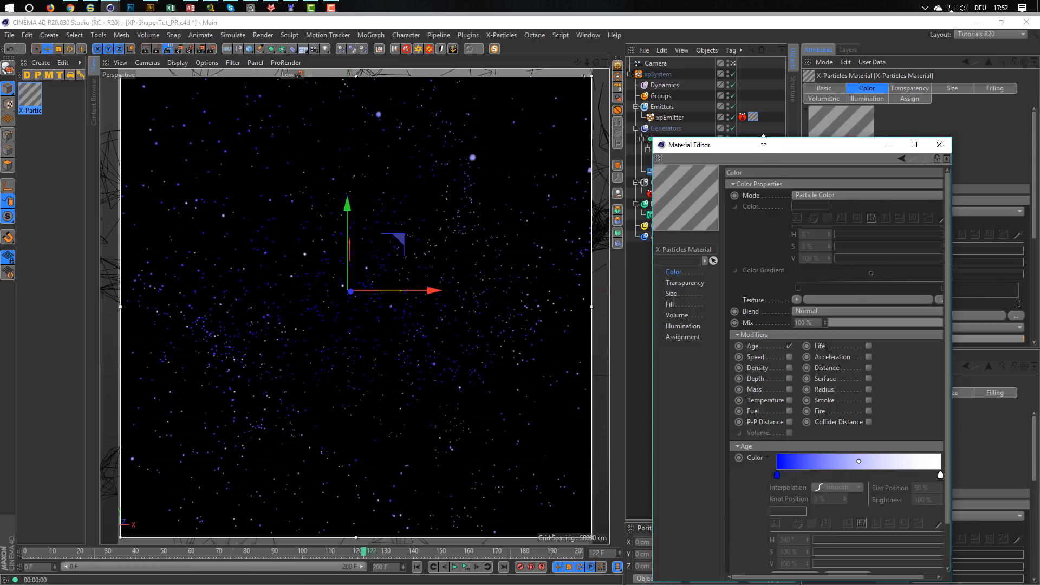
pyautogui.moveTo(763, 140); pyautogui.dragTo(763, 90)
pyautogui.click(782, 526)
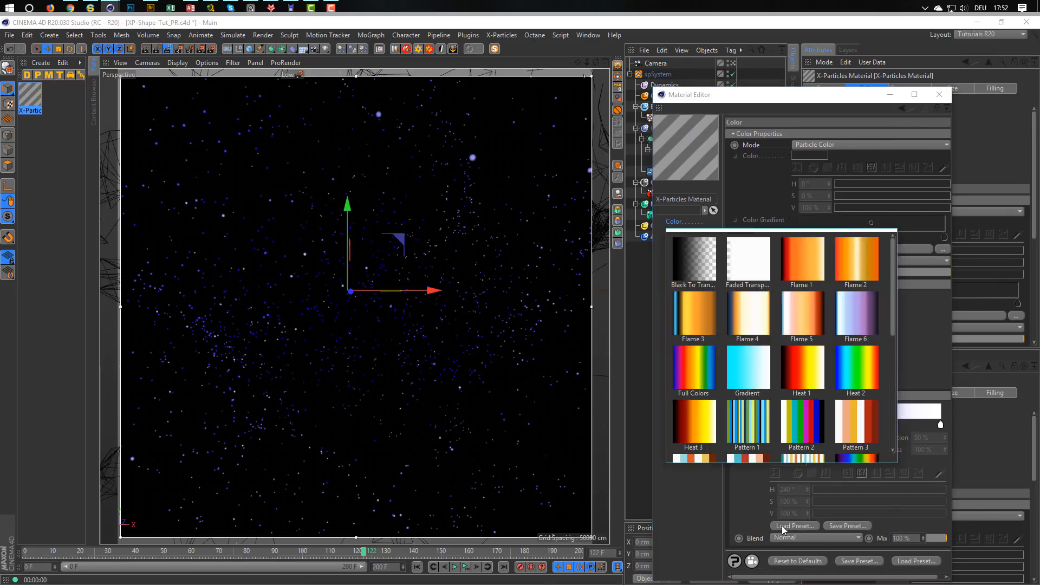
pyautogui.click(748, 365)
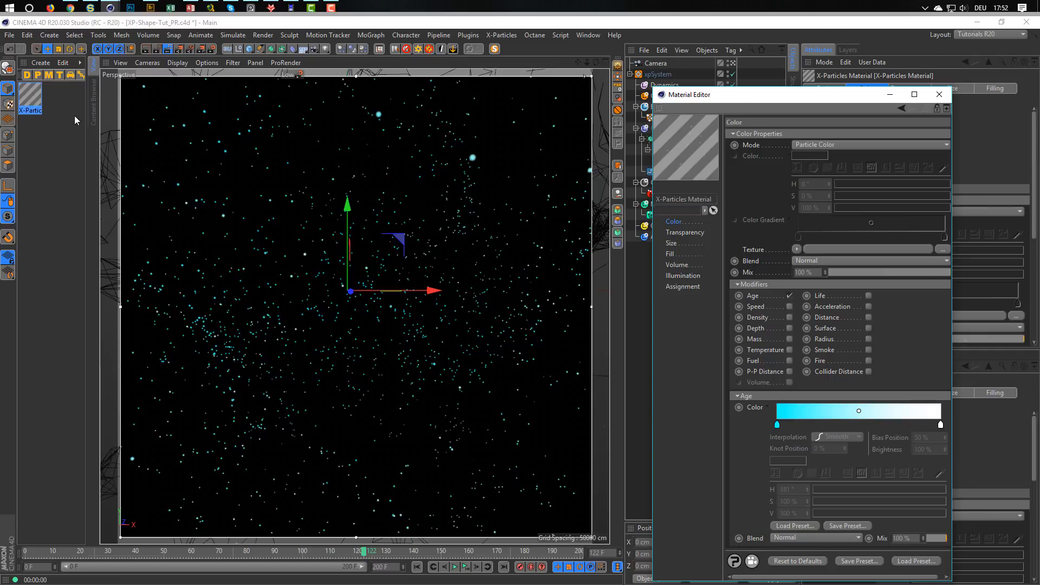
# Duplicate the X-Particles Material and rename the copy Trails.
pyautogui.keyDown('ctrl'); pyautogui.moveTo(33, 98); pyautogui.dragTo(64, 100); pyautogui.keyUp('ctrl')
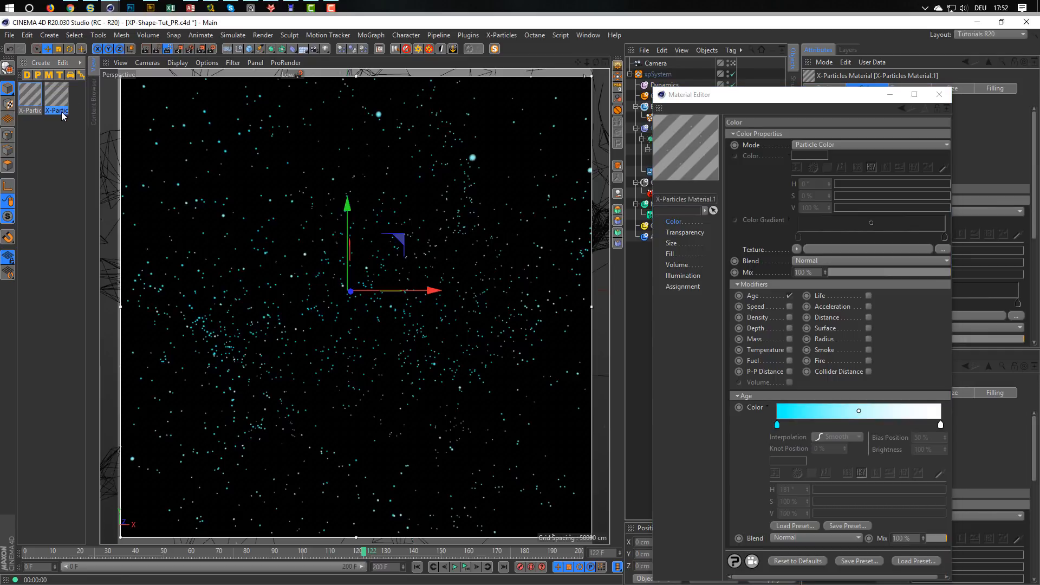
pyautogui.doubleClick(61, 110)
pyautogui.write('Trails')
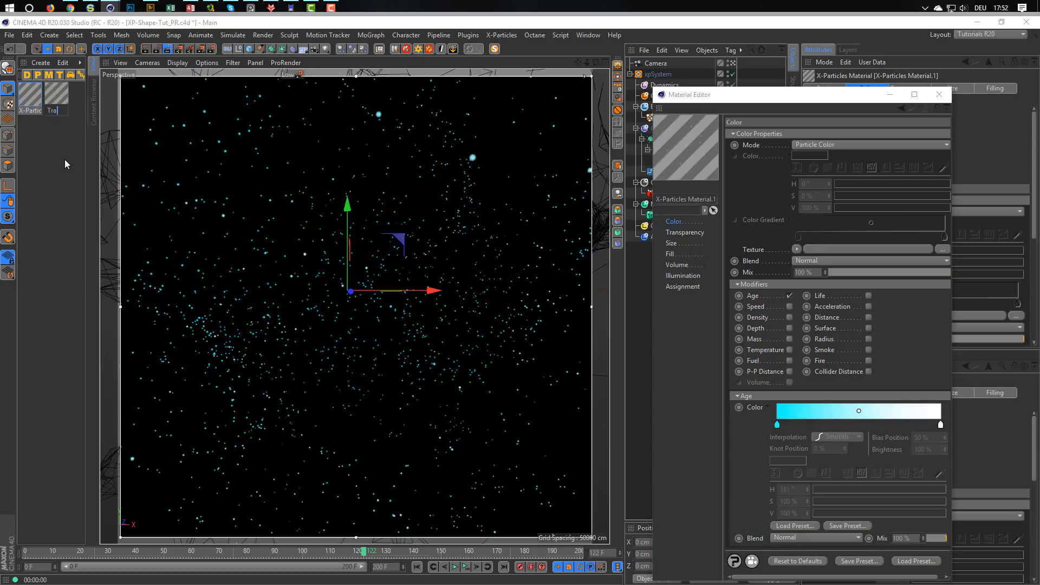
pyautogui.press('Return')
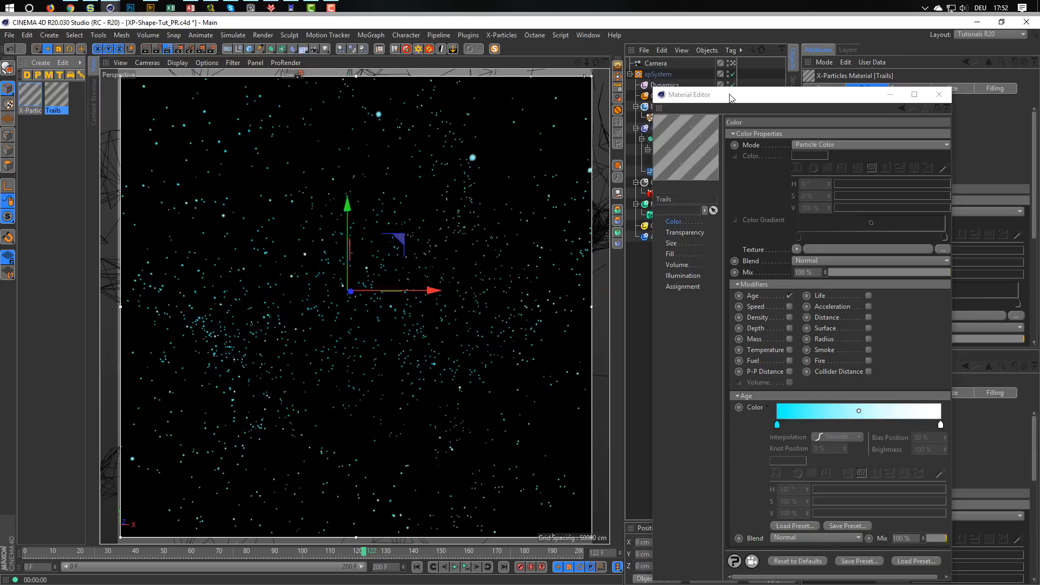
# Assign the Trails material to the xpTrail object.
pyautogui.moveTo(724, 94); pyautogui.dragTo(699, 272)
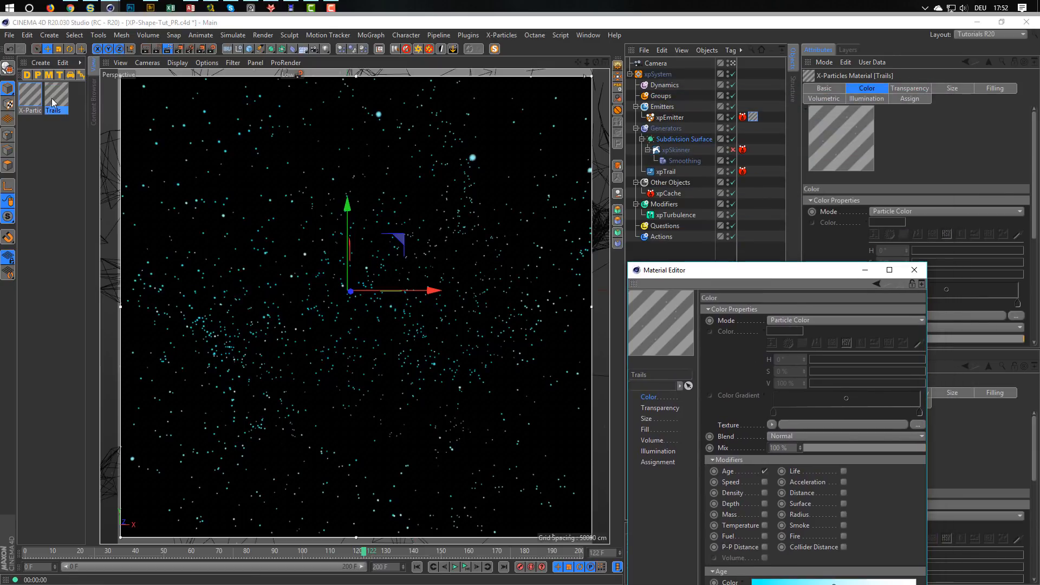
pyautogui.moveTo(52, 98); pyautogui.dragTo(670, 174)
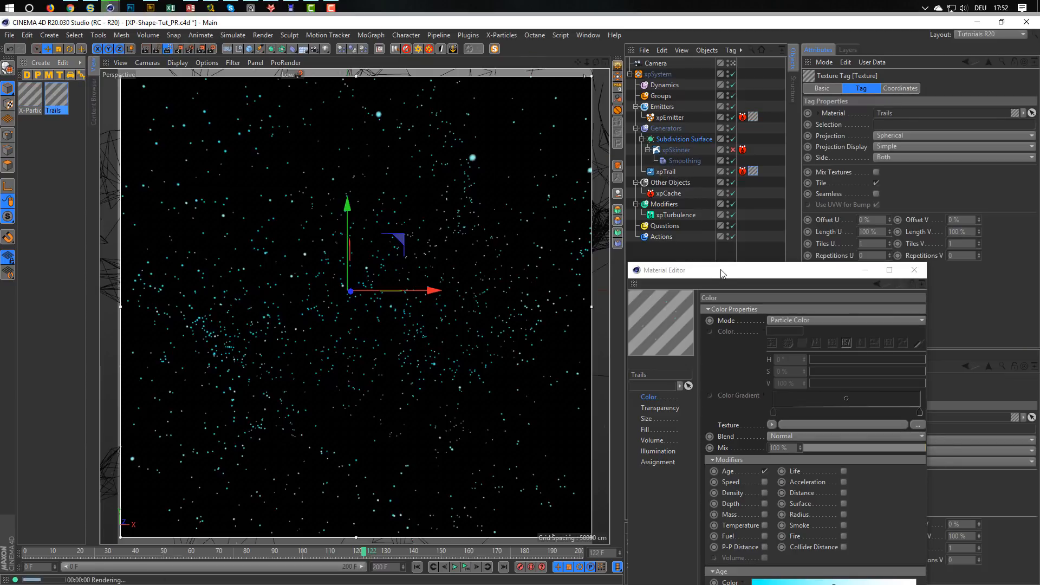
pyautogui.moveTo(721, 273); pyautogui.dragTo(746, 125)
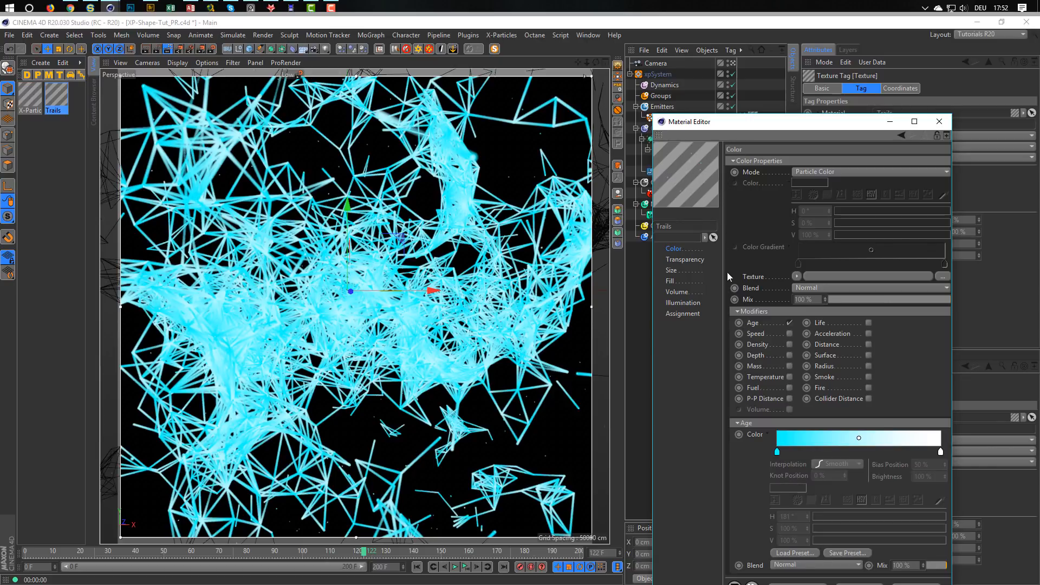
# Set the lighting mode in the Trails material's illumination settings to Flat.
pyautogui.click(682, 303)
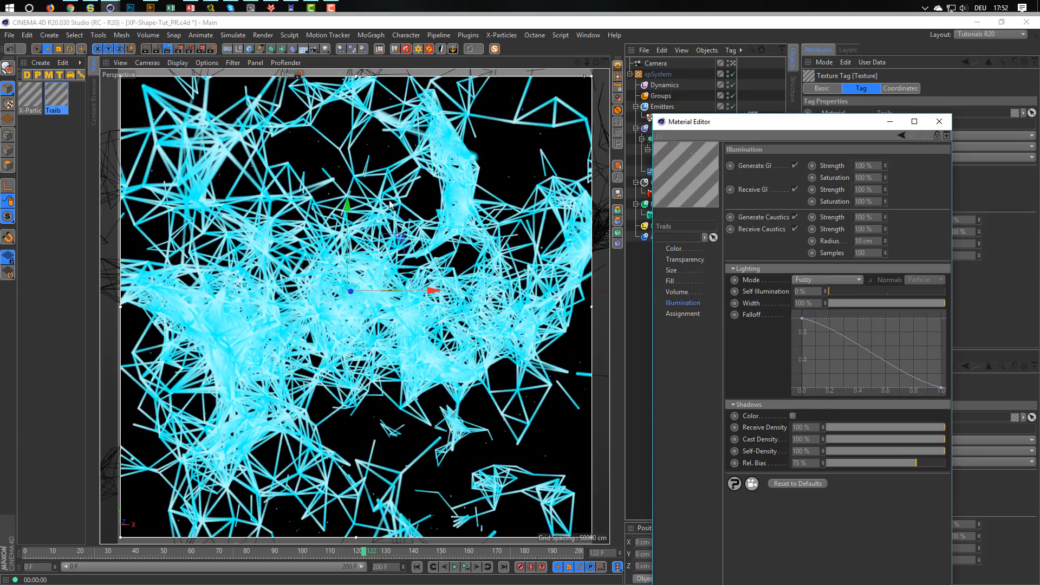
pyautogui.click(800, 280)
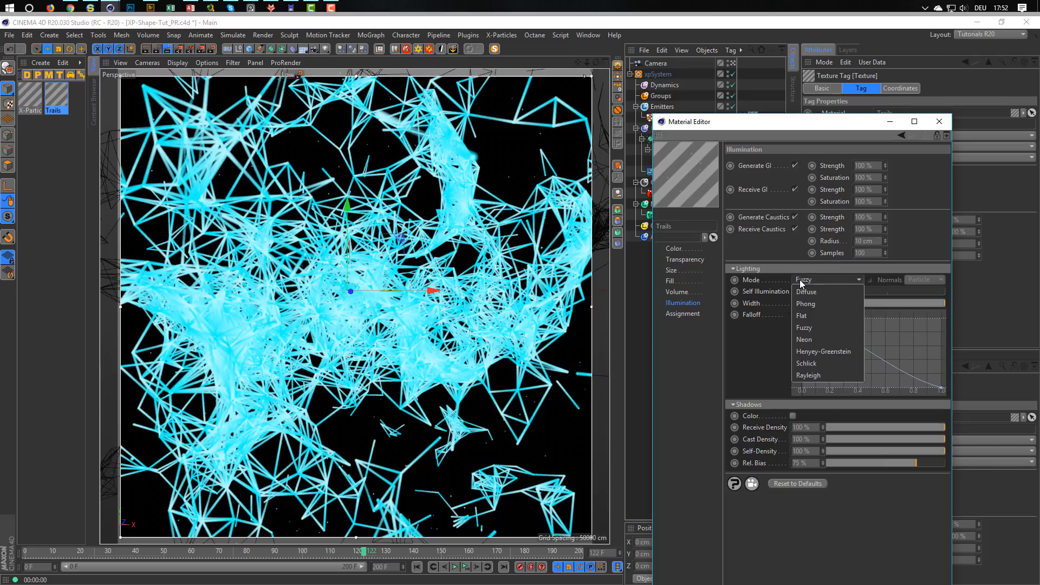
pyautogui.click(813, 315)
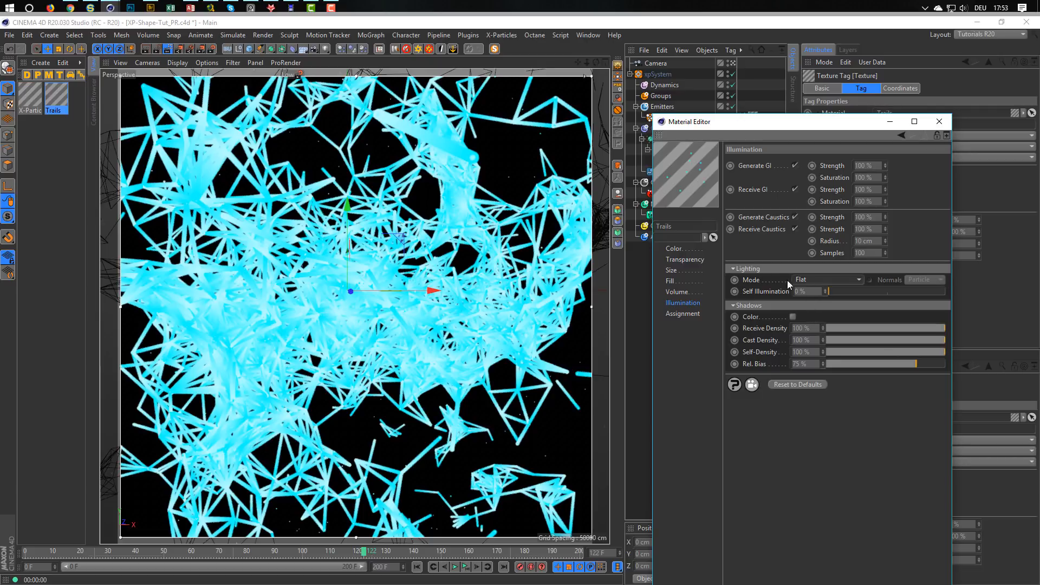
# Try a size scale of 1 % on the Trails material and restore it to 10 %.
pyautogui.click(672, 270)
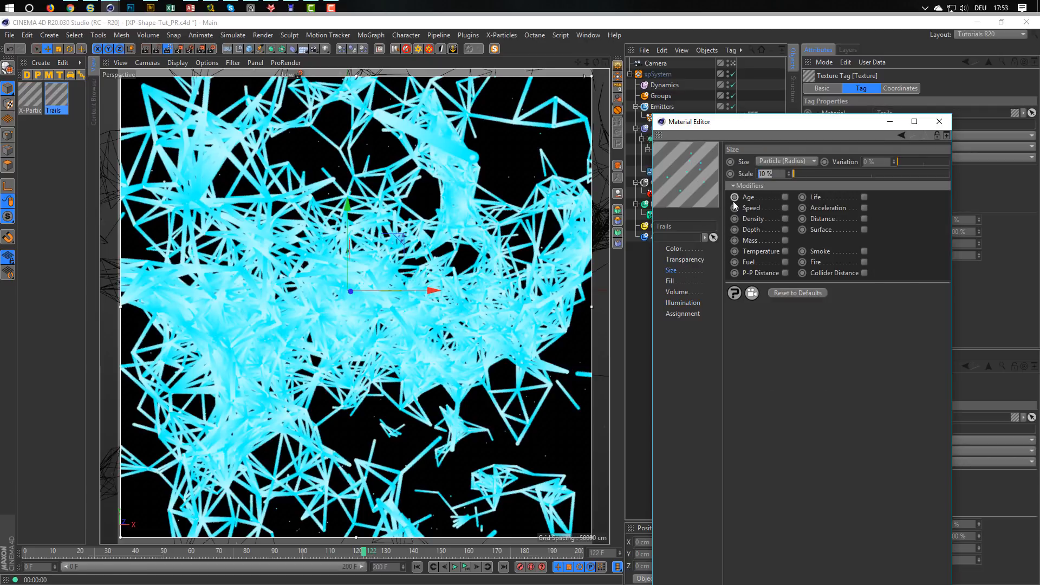
pyautogui.write('1')
pyautogui.press('Return')
pyautogui.moveTo(774, 174); pyautogui.dragTo(686, 190)
pyautogui.write('10')
pyautogui.press('Return')
# Set the intermediate points of the xpTrail object's spline to Uniform.
pyautogui.moveTo(711, 124); pyautogui.dragTo(670, 229)
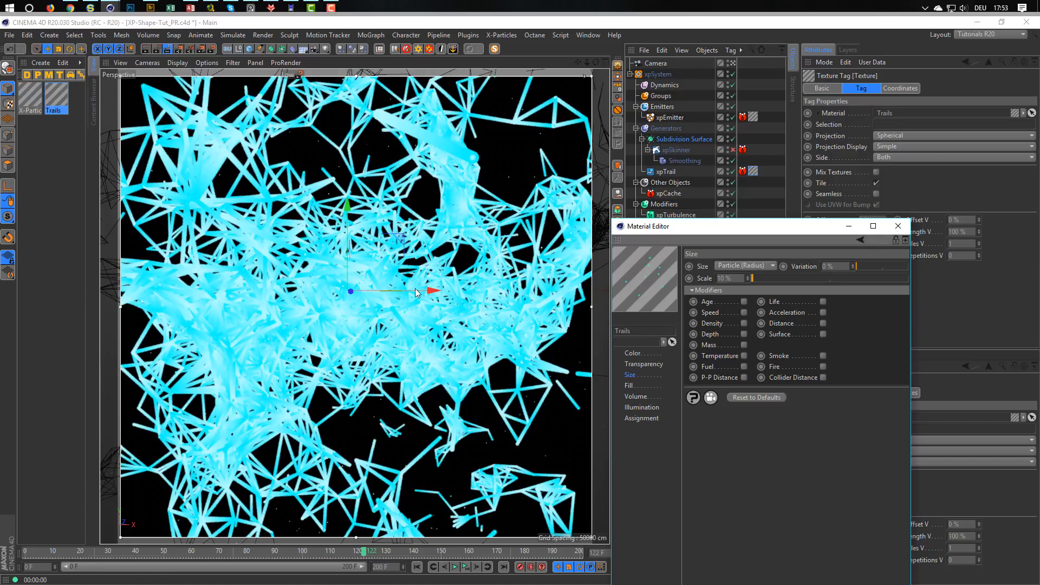
pyautogui.click(666, 171)
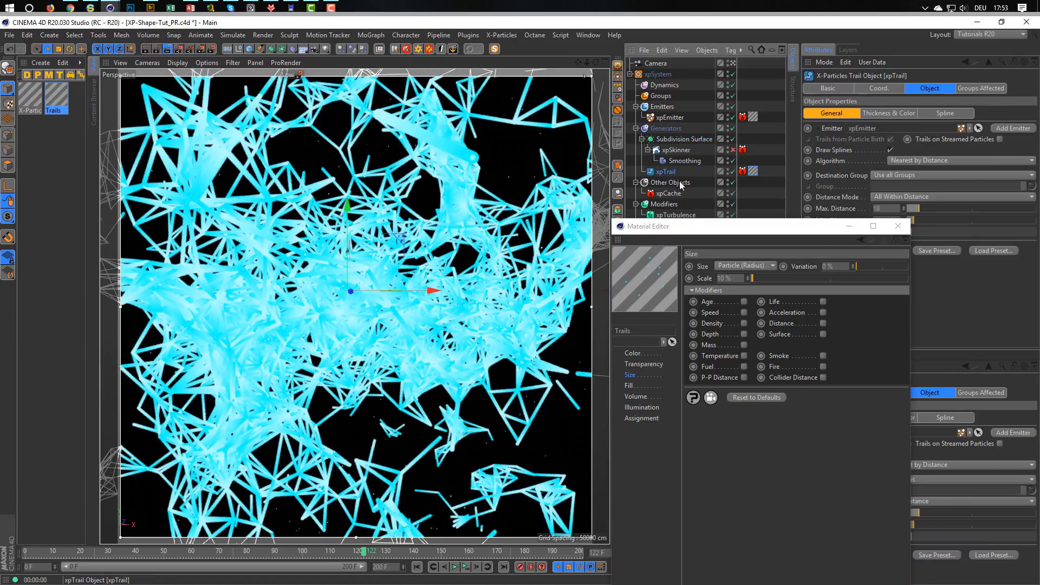
pyautogui.click(949, 114)
pyautogui.click(886, 150)
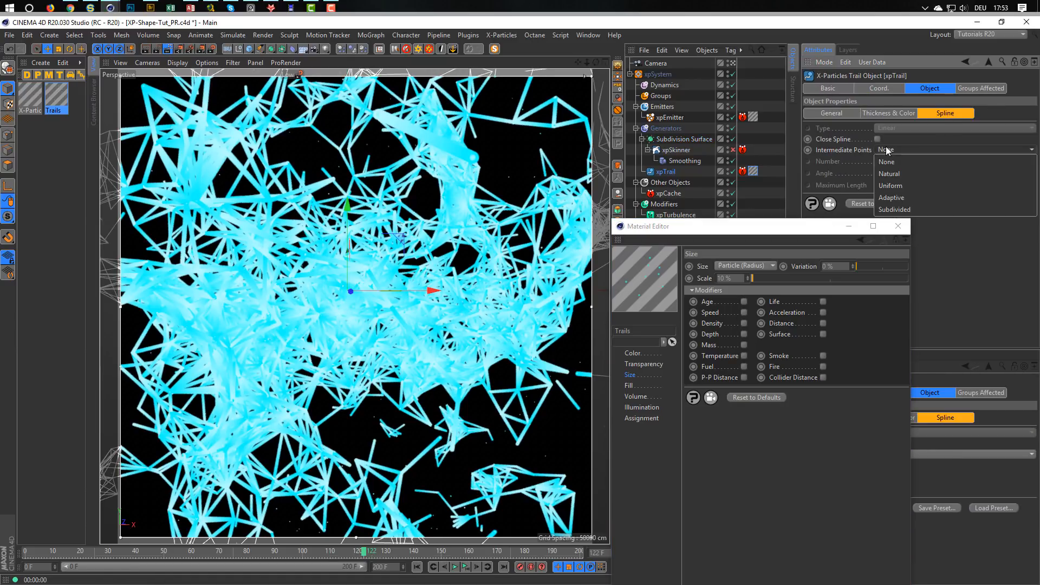
pyautogui.click(900, 186)
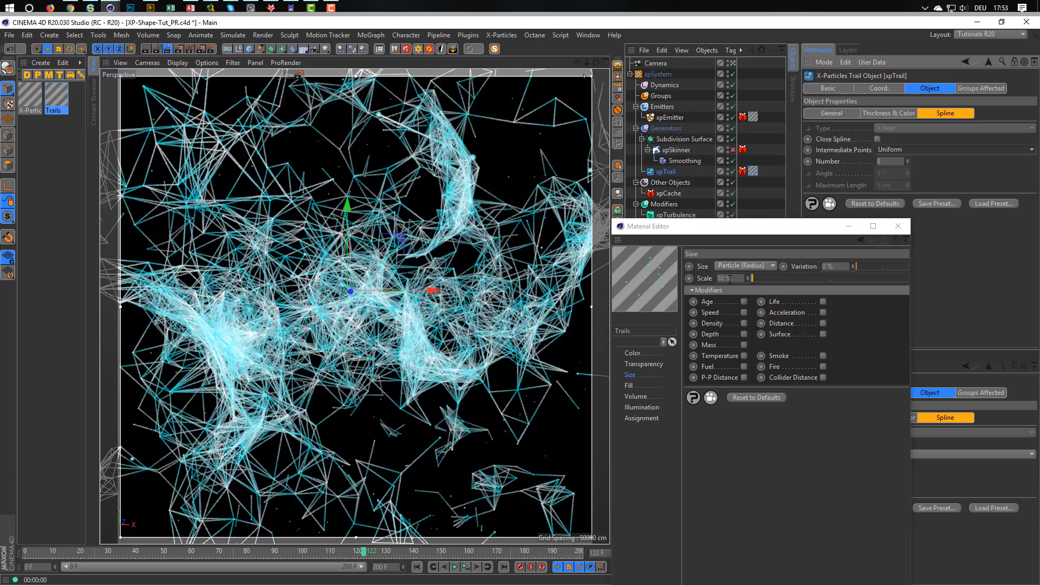
# Increase the size scale of the Trails material to 15 %.
pyautogui.moveTo(735, 278); pyautogui.dragTo(685, 292)
pyautogui.write('15')
pyautogui.press('Return')
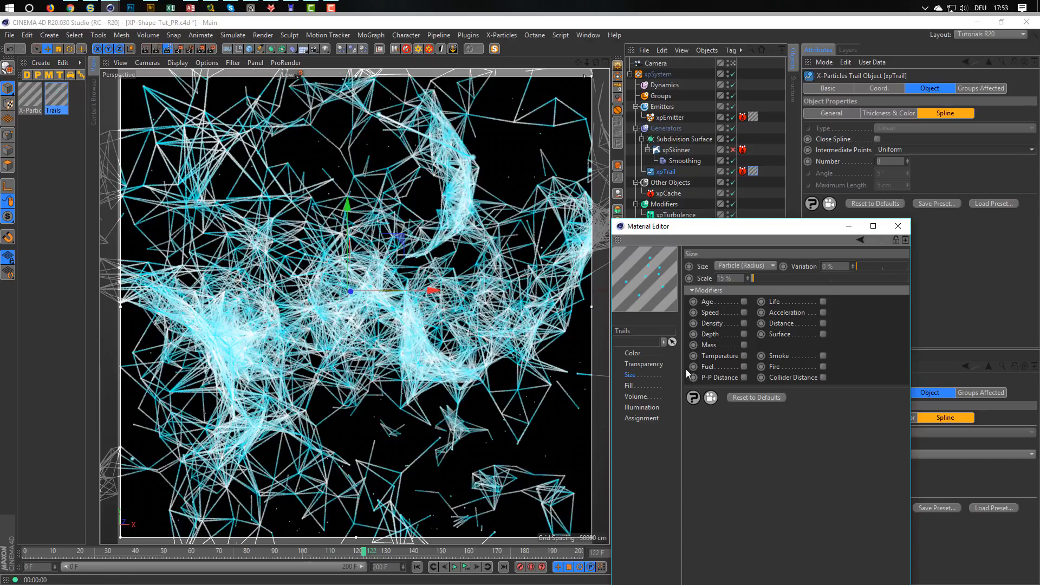
# Lower the saturation of the cyan knot in the Trails material's Age color gradient to 53 %.
pyautogui.moveTo(705, 234); pyautogui.dragTo(782, 118)
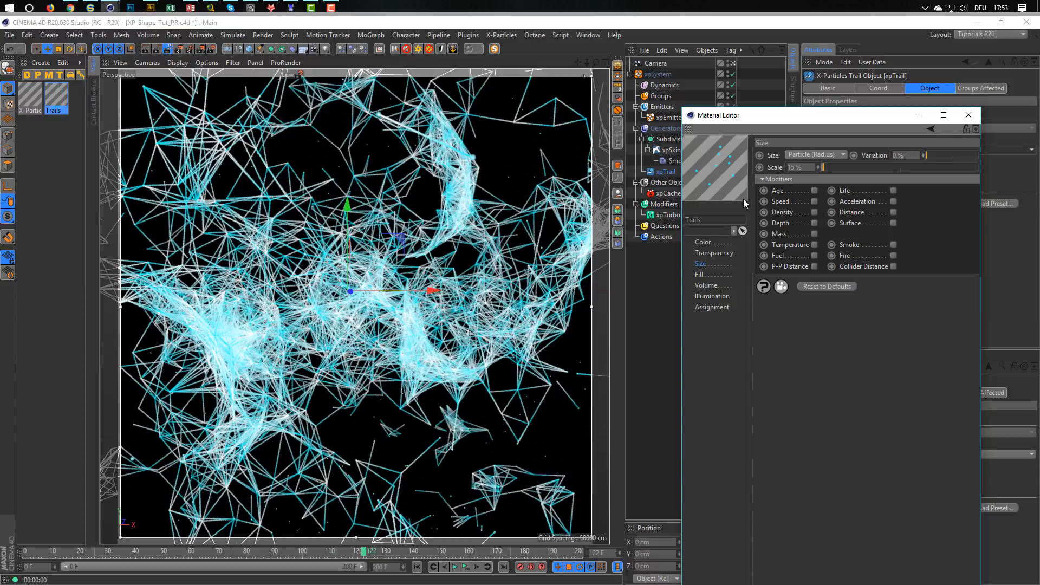
pyautogui.click(714, 242)
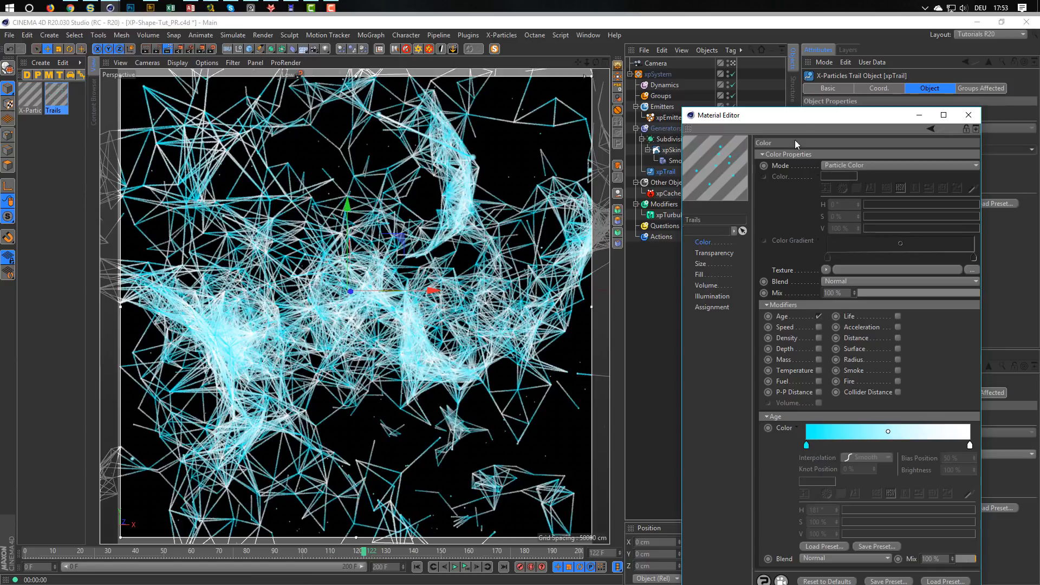
pyautogui.moveTo(802, 115); pyautogui.dragTo(802, 58)
pyautogui.click(806, 387)
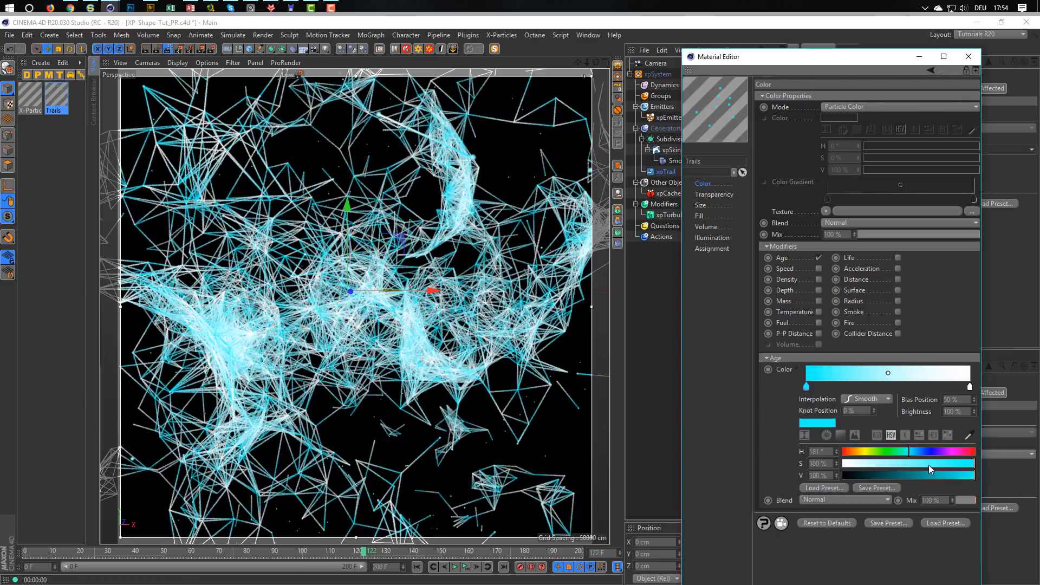
pyautogui.moveTo(928, 463); pyautogui.dragTo(912, 465)
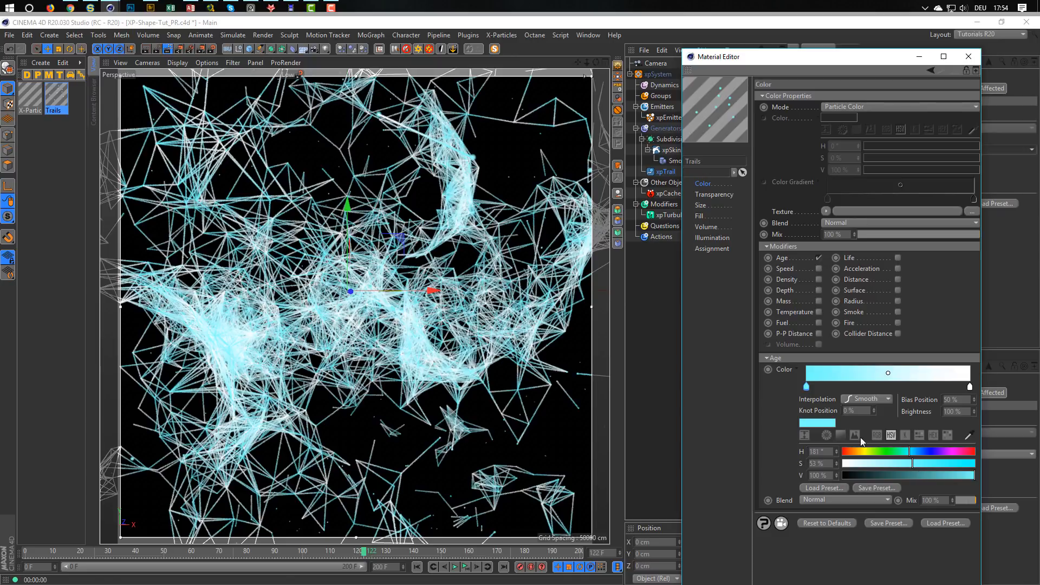
# Try the Add blend mode in the X-Particles render settings, restore Normal and close the render settings.
pyautogui.click(213, 50)
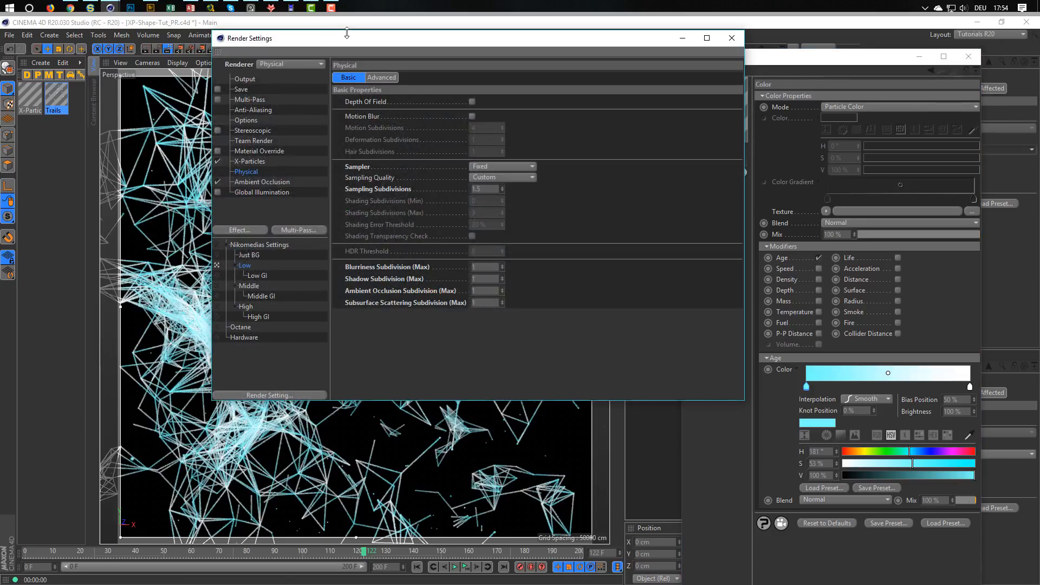
pyautogui.moveTo(350, 38); pyautogui.dragTo(634, 109)
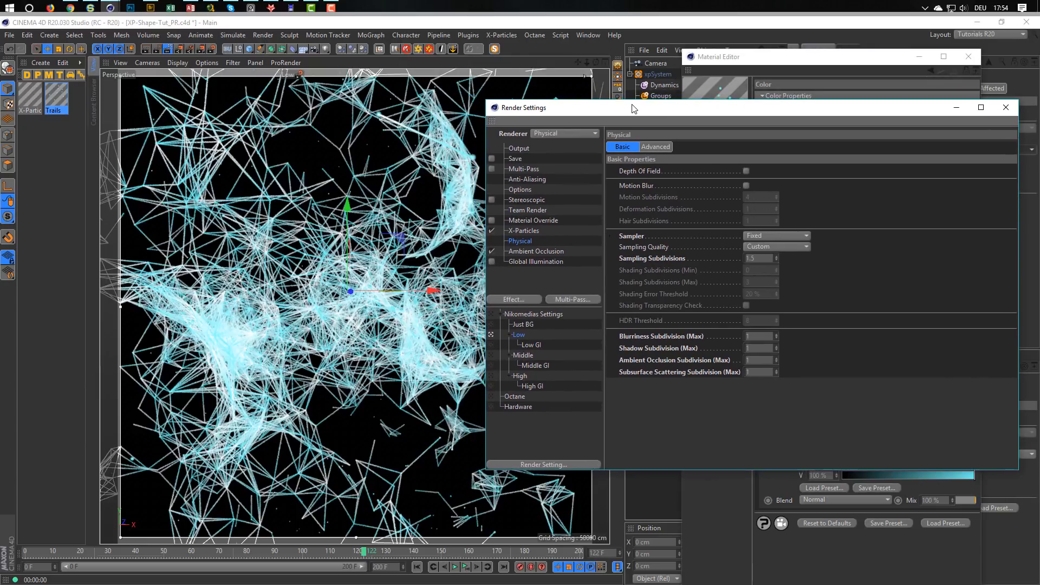
pyautogui.click(522, 230)
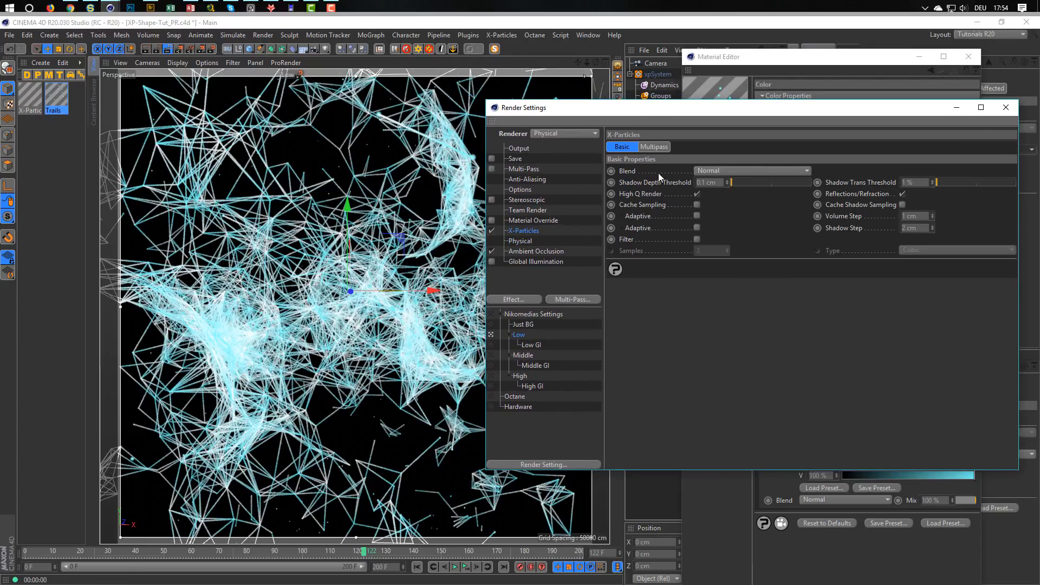
pyautogui.click(707, 170)
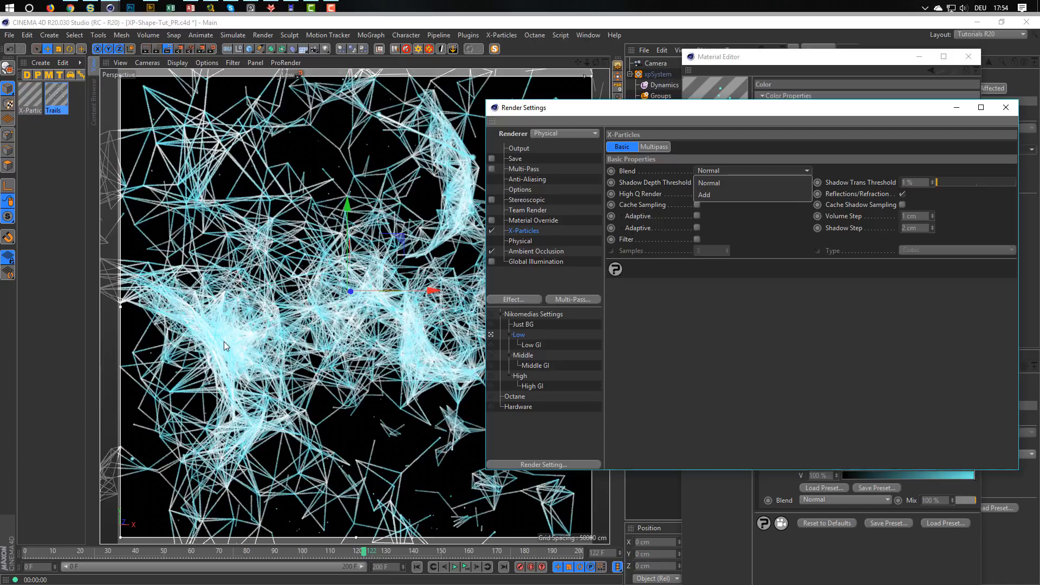
pyautogui.click(703, 194)
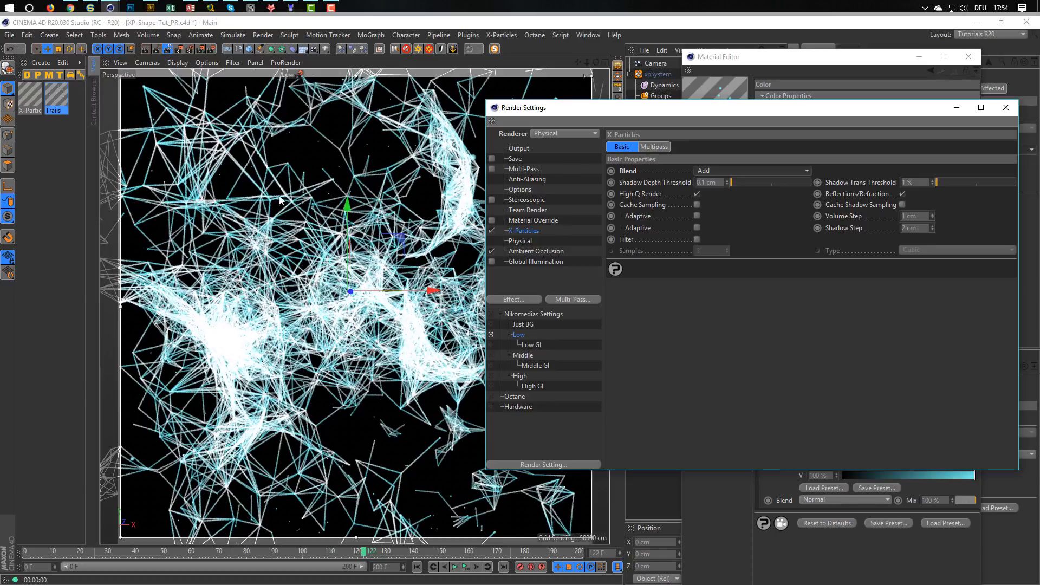
pyautogui.click(716, 170)
pyautogui.click(719, 180)
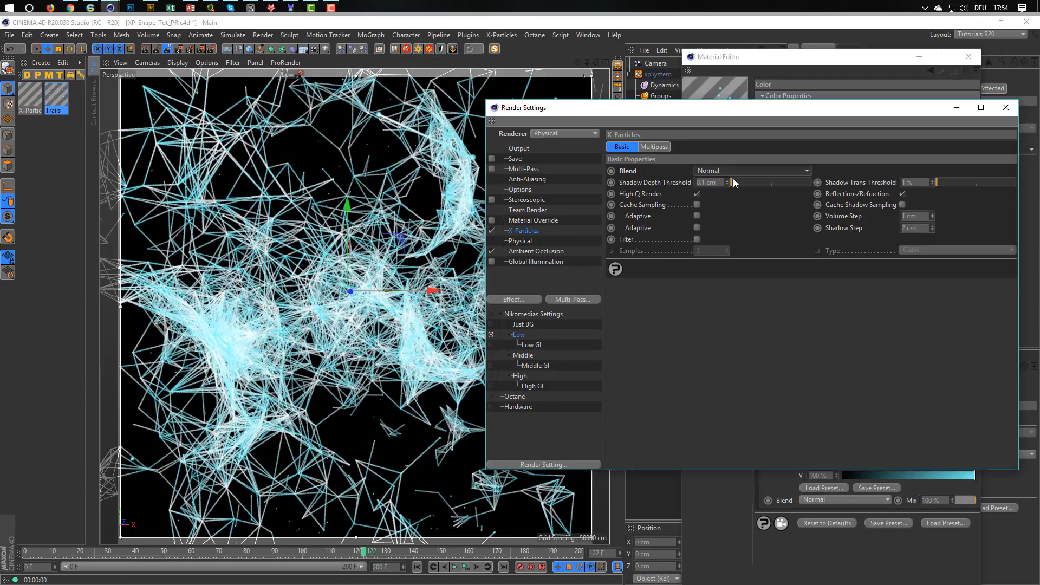
pyautogui.click(1006, 107)
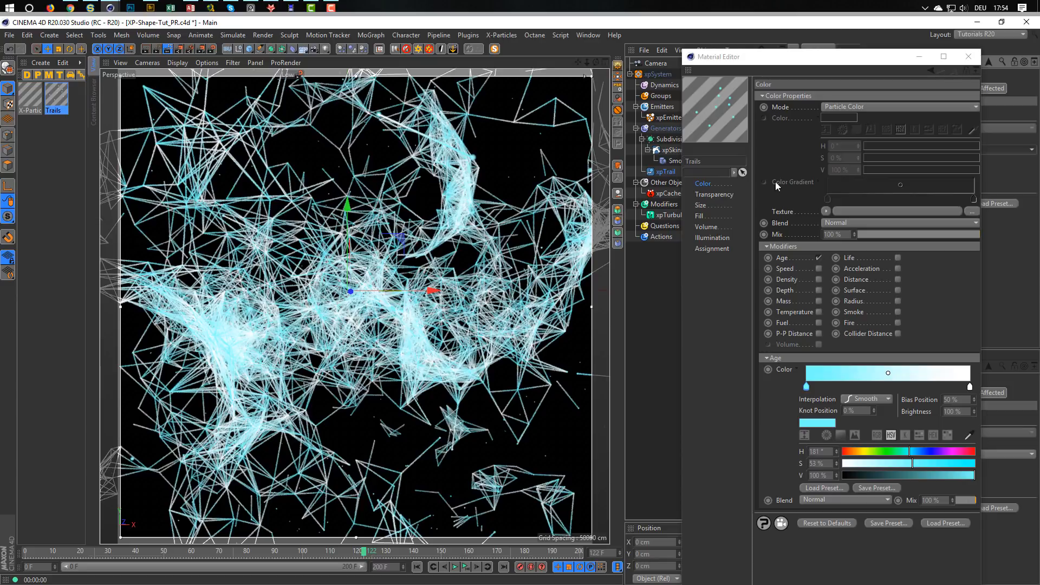
# Set the Trails material's transparency to 100 % and enable its Depth modifier.
pyautogui.moveTo(759, 57); pyautogui.dragTo(720, 34)
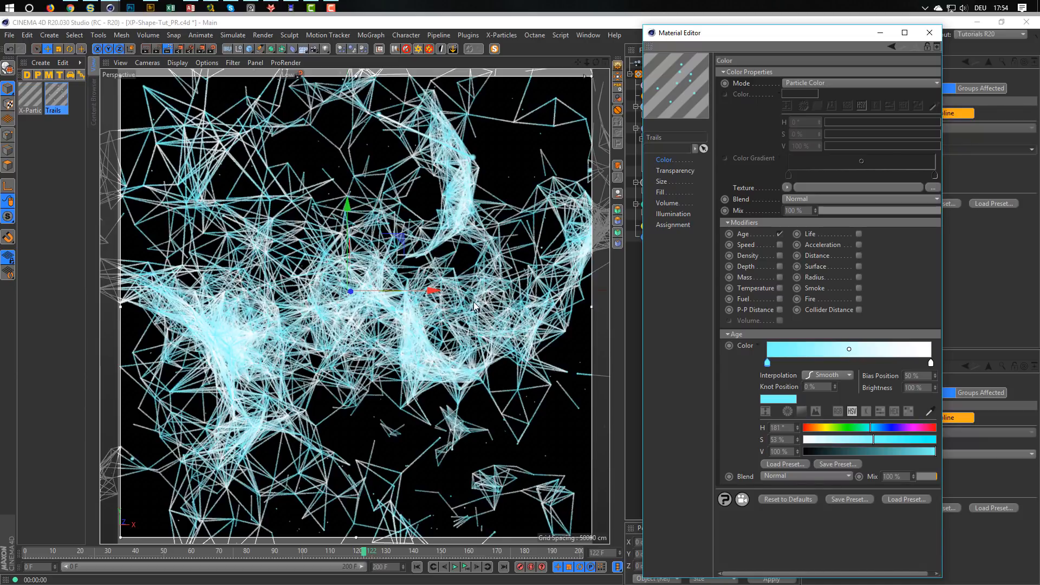
pyautogui.click(675, 171)
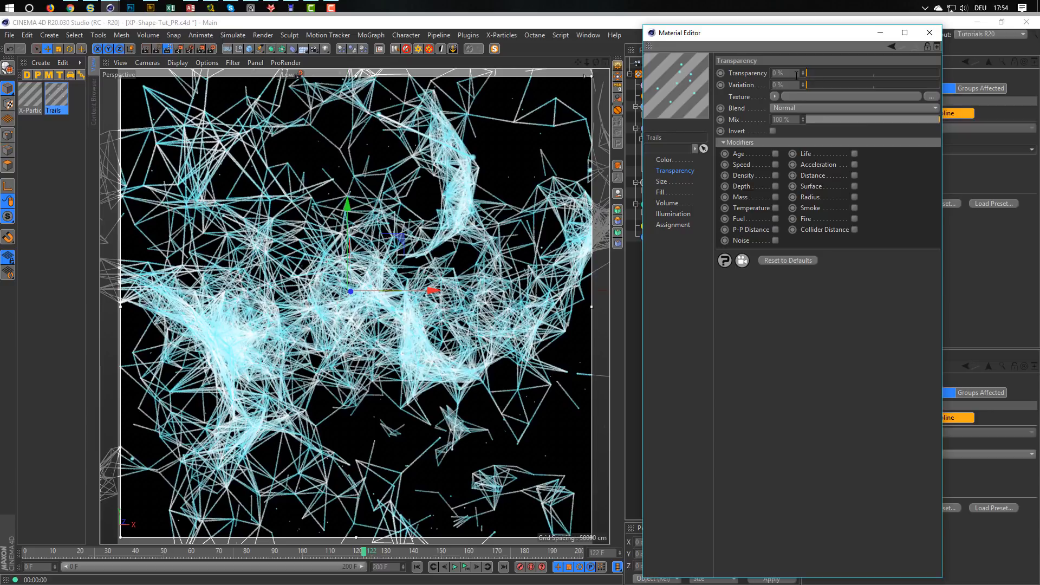
pyautogui.moveTo(808, 73); pyautogui.dragTo(948, 79)
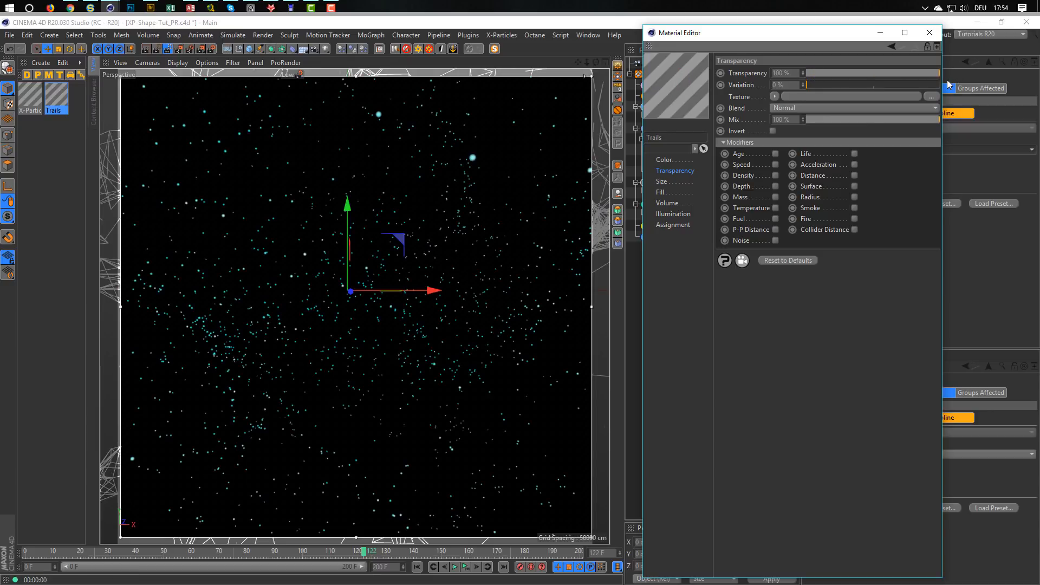
pyautogui.click(776, 186)
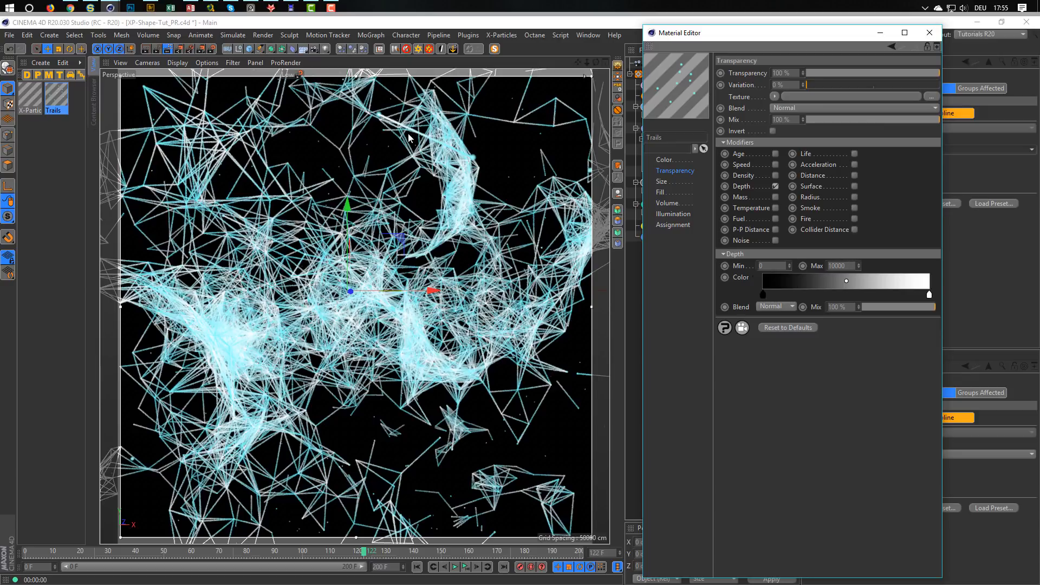
# Turn off the render preview and switch to the top view to examine the camera's distance to the particle network.
pyautogui.click(170, 49)
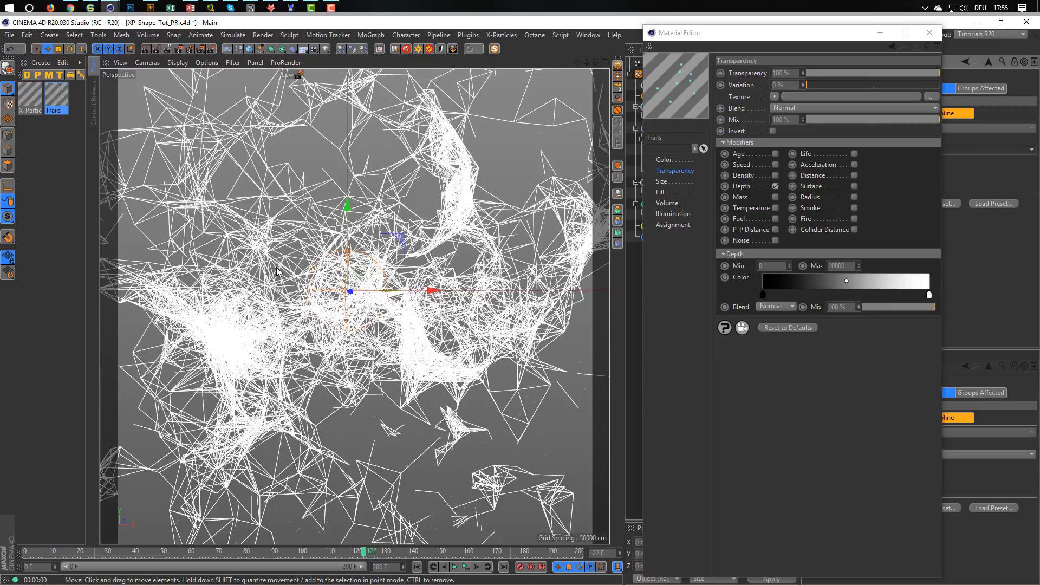
pyautogui.moveTo(766, 41); pyautogui.dragTo(796, 196)
pyautogui.middleClick(354, 298)
pyautogui.middleClick(466, 236)
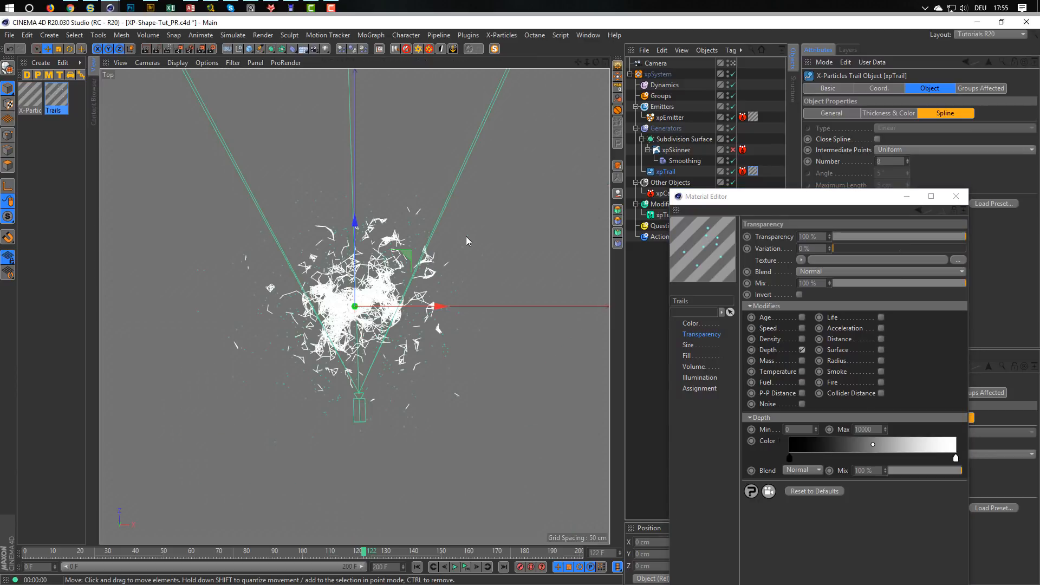
# Select the camera and move its focus plane through the particle network in the top view to gauge the network's distance.
pyautogui.scroll(-3, 376, 251)
pyautogui.keyDown('alt'); pyautogui.moveTo(358, 241); pyautogui.dragTo(360, 355, button='middle'); pyautogui.keyUp('alt')
pyautogui.scroll(-3, 362, 358)
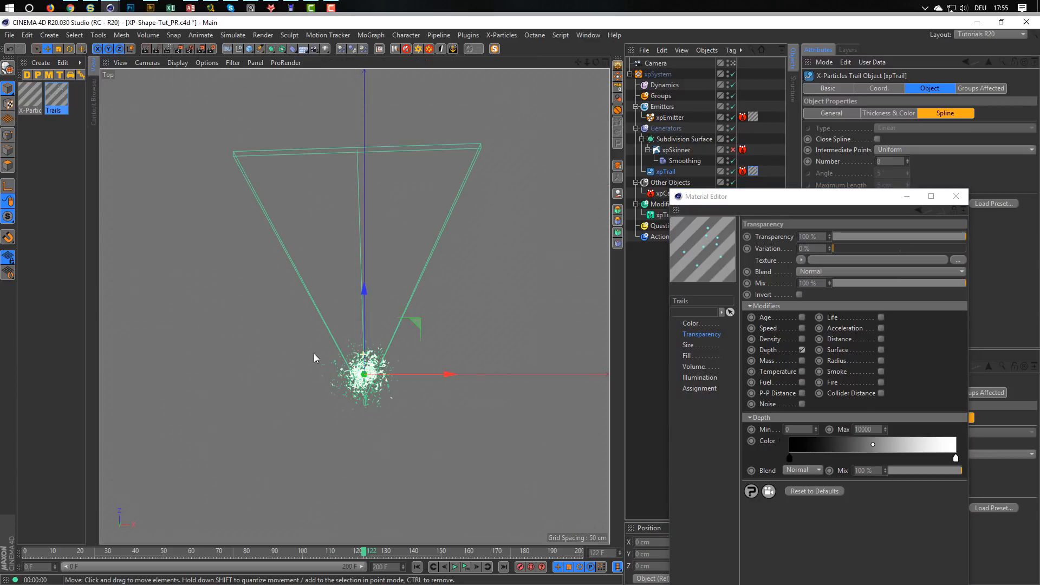
pyautogui.click(664, 64)
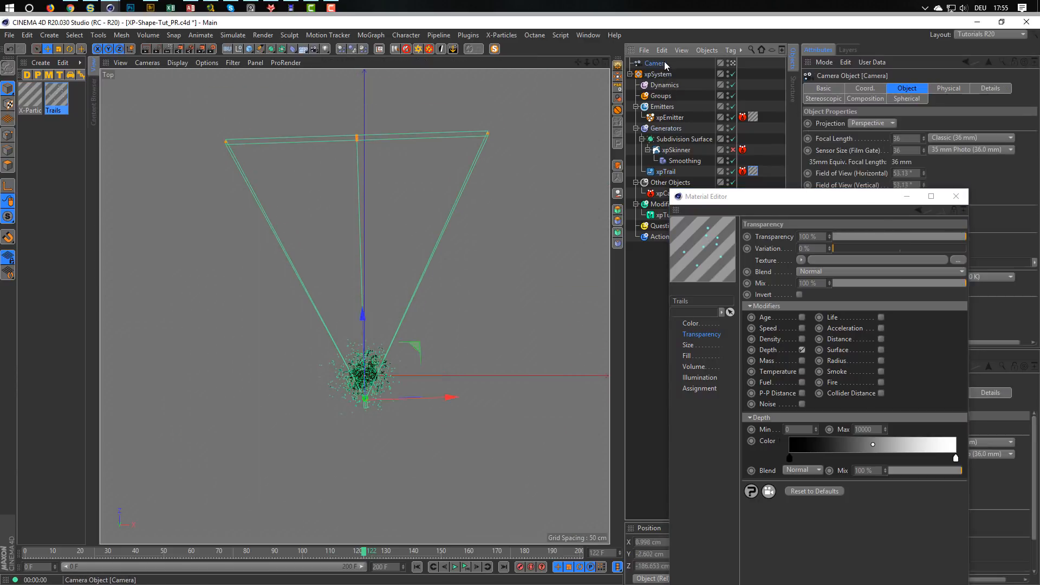
pyautogui.moveTo(357, 139); pyautogui.dragTo(363, 349)
pyautogui.keyDown('alt'); pyautogui.moveTo(363, 369); pyautogui.dragTo(433, 340, button='right'); pyautogui.keyUp('alt')
pyautogui.keyDown('alt'); pyautogui.moveTo(431, 277); pyautogui.dragTo(427, 177, button='middle'); pyautogui.keyUp('alt')
pyautogui.moveTo(365, 155); pyautogui.dragTo(376, 287)
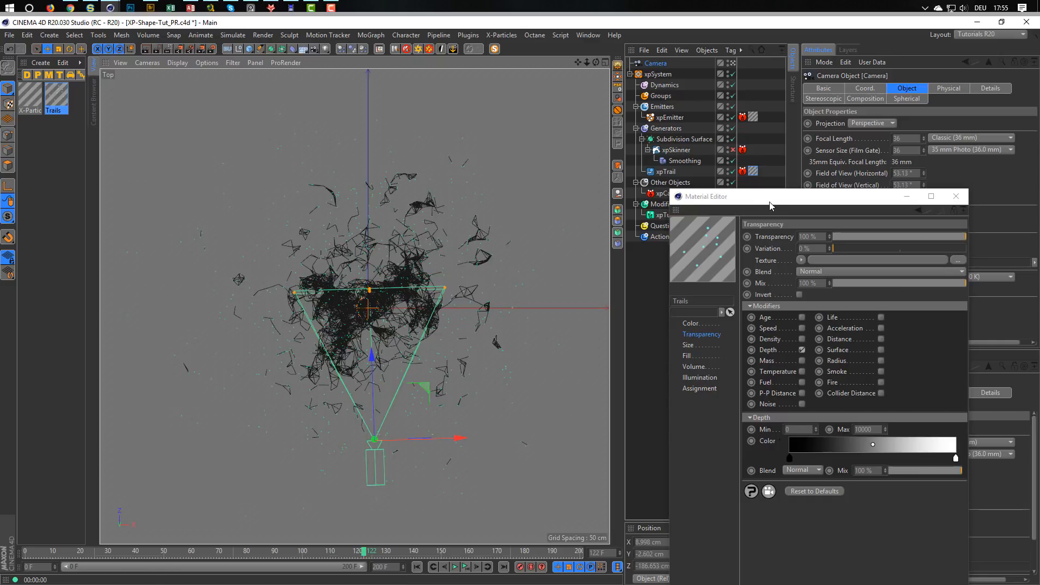
# Set the camera's focus distance to 200 cm.
pyautogui.moveTo(770, 203); pyautogui.dragTo(740, 291)
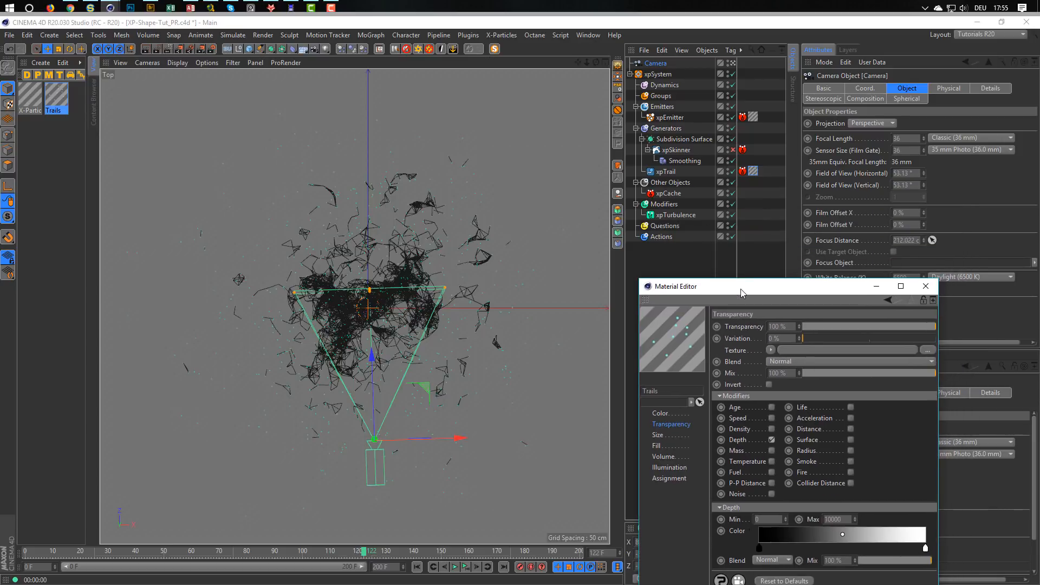
pyautogui.click(914, 240)
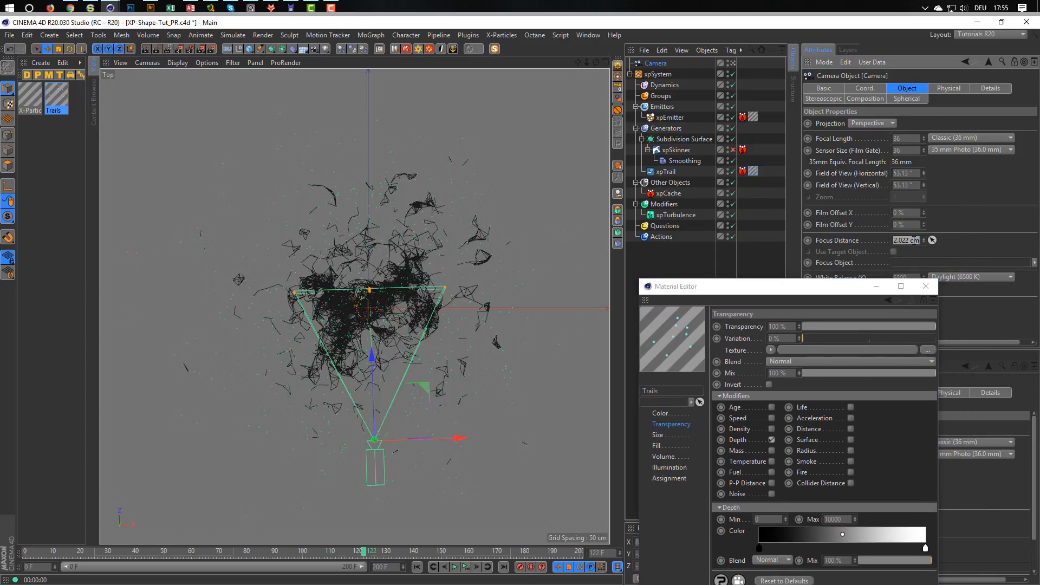
pyautogui.write('200')
pyautogui.press('Return')
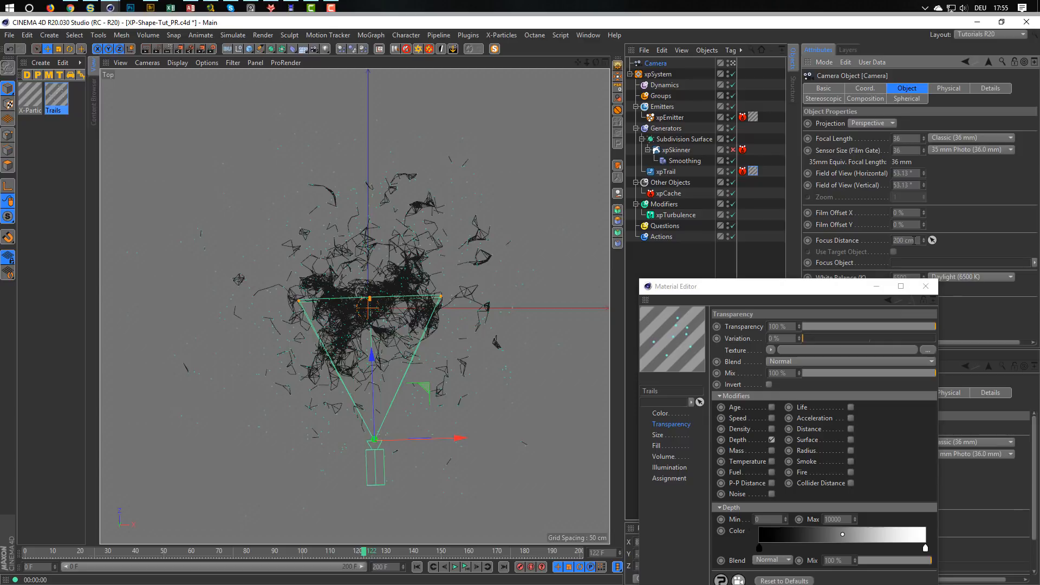
# Set the Trails transparency's Depth maximum to 200 and minimum to 100, pulling the camera's focus plane to the network's near side as reference.
pyautogui.moveTo(848, 288); pyautogui.dragTo(844, 97)
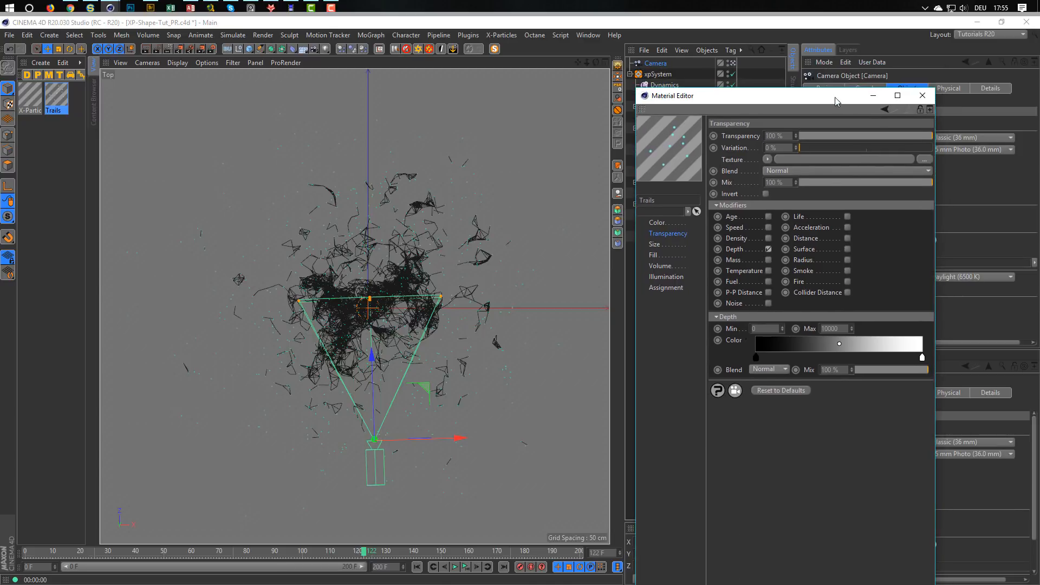
pyautogui.doubleClick(842, 329)
pyautogui.write('200')
pyautogui.moveTo(370, 300); pyautogui.dragTo(372, 340)
pyautogui.moveTo(790, 97); pyautogui.dragTo(804, 132)
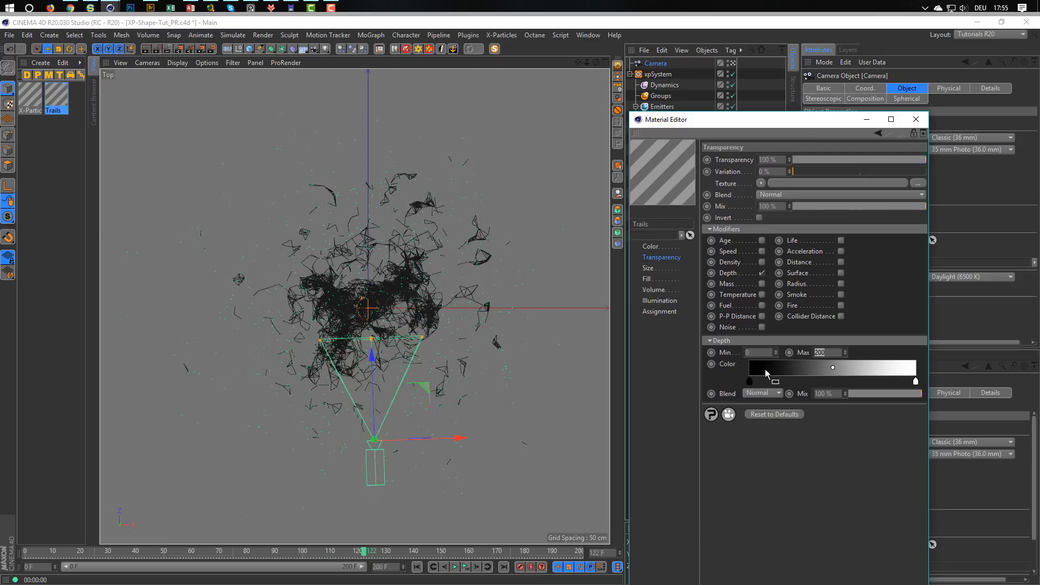
pyautogui.moveTo(755, 353); pyautogui.dragTo(736, 356)
pyautogui.write('100')
# Return to the perspective view and turn on the render preview to check the depth fade.
pyautogui.middleClick(525, 315)
pyautogui.middleClick(263, 227)
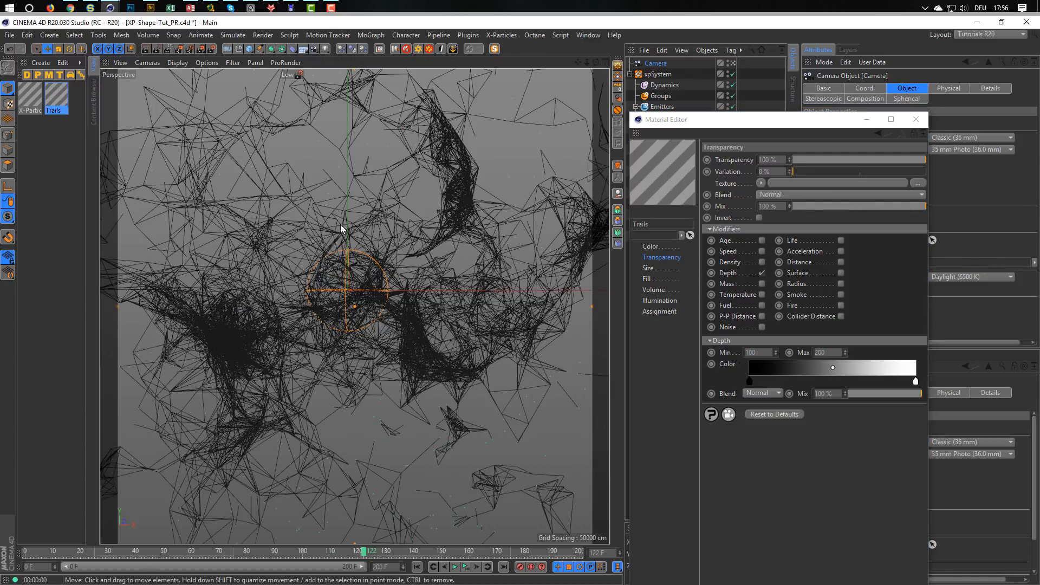
pyautogui.click(169, 49)
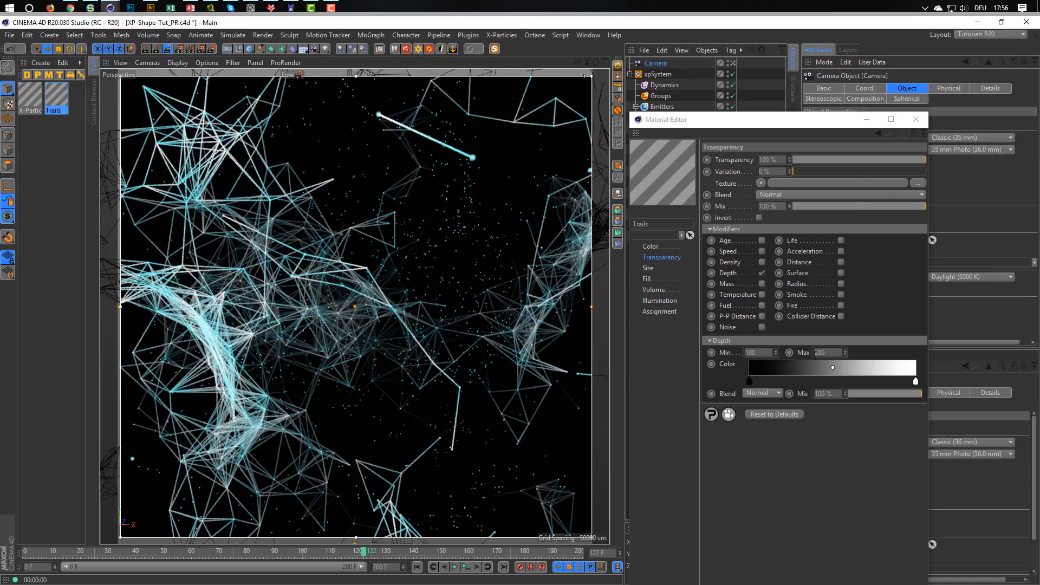
# Try a Depth minimum of 0 for the Trails transparency and compare the preview with the camera's position in the four-view layout.
pyautogui.moveTo(765, 353); pyautogui.dragTo(678, 367)
pyautogui.write('0')
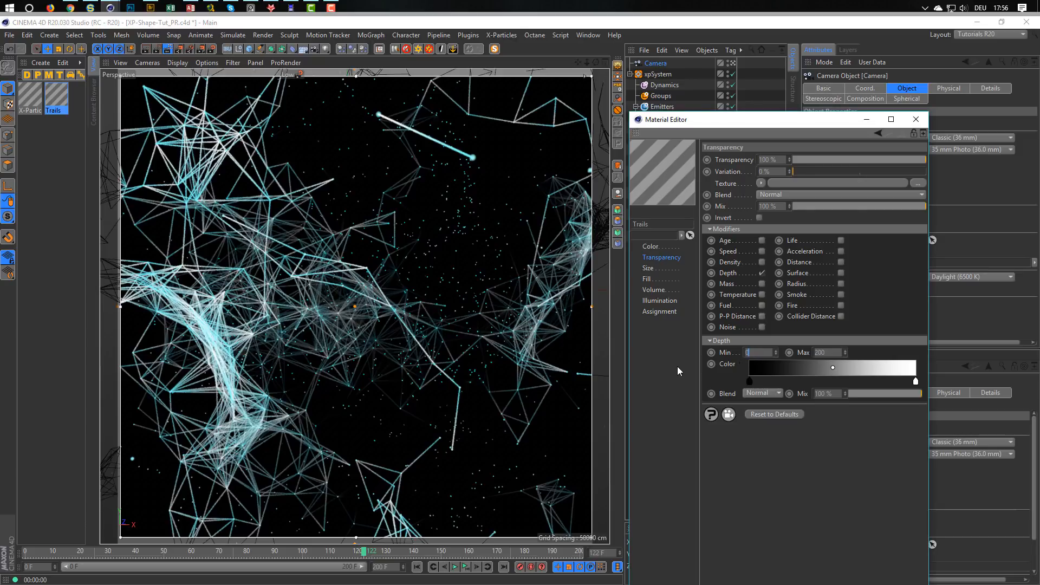
pyautogui.press('Return')
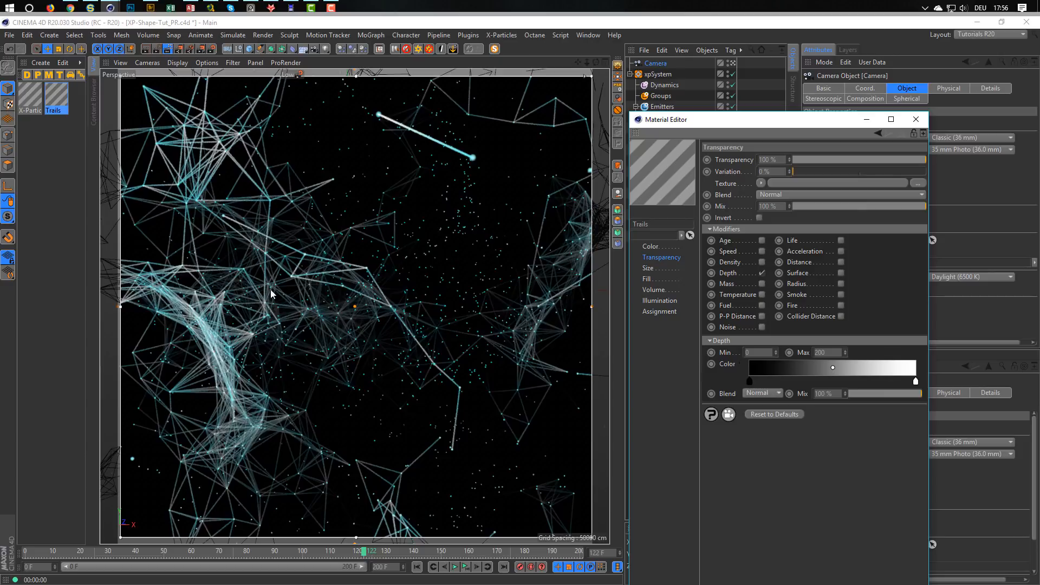
pyautogui.middleClick(289, 273)
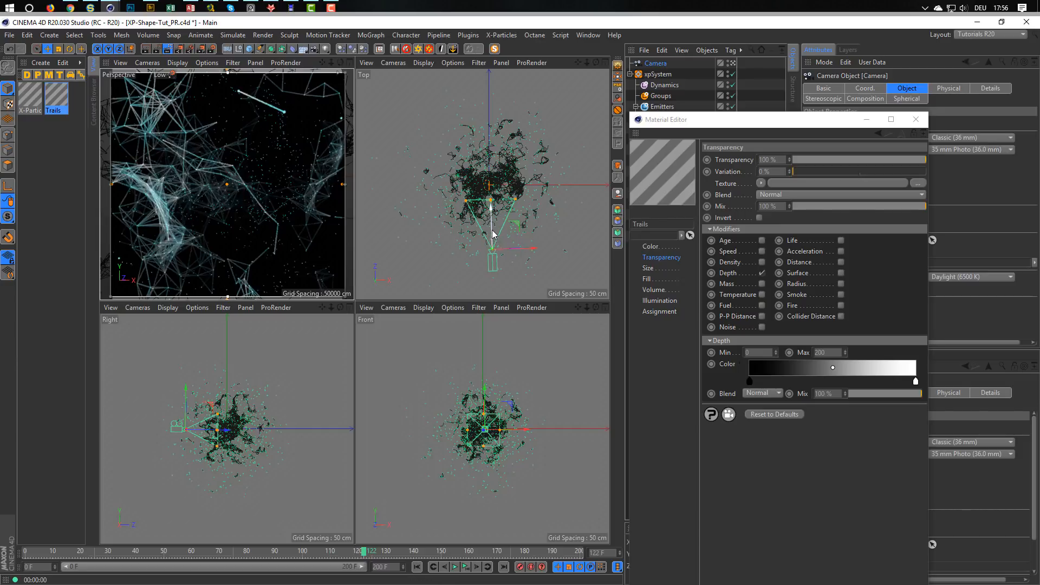
pyautogui.middleClick(265, 216)
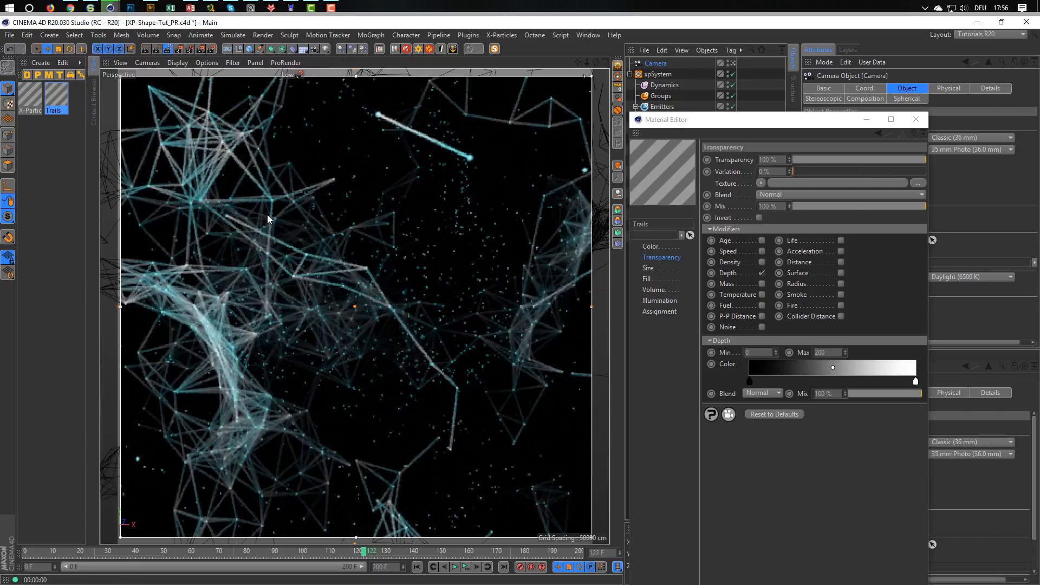
# Try a Depth maximum of 100 for the Trails transparency.
pyautogui.click(762, 380)
pyautogui.moveTo(830, 354); pyautogui.dragTo(812, 359)
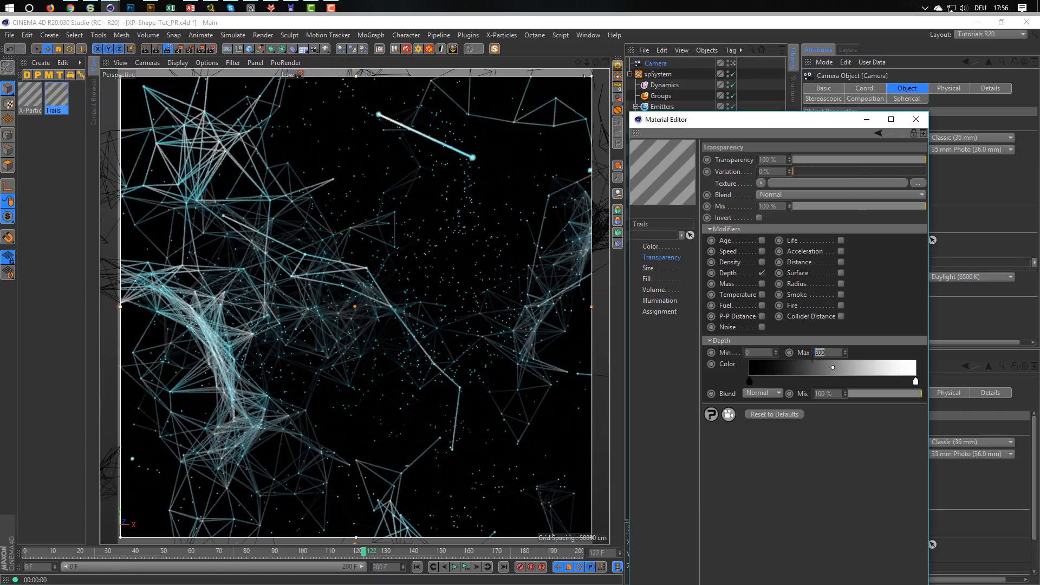
pyautogui.write('100')
pyautogui.press('Return')
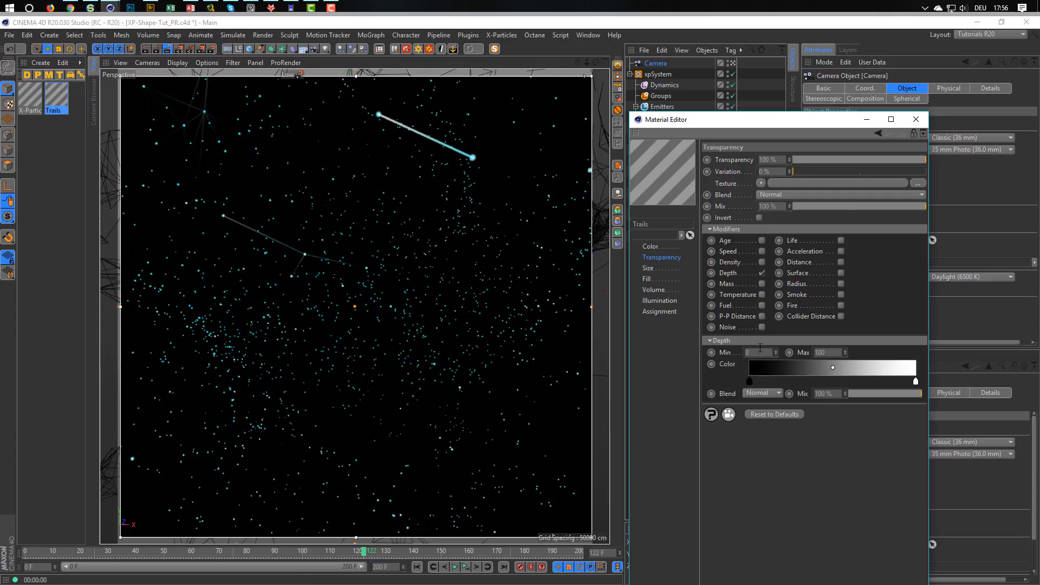
# Set the Trails transparency's Depth minimum to 100 and its maximum to 200.
pyautogui.write('100')
pyautogui.press('Return')
pyautogui.press('Tab')
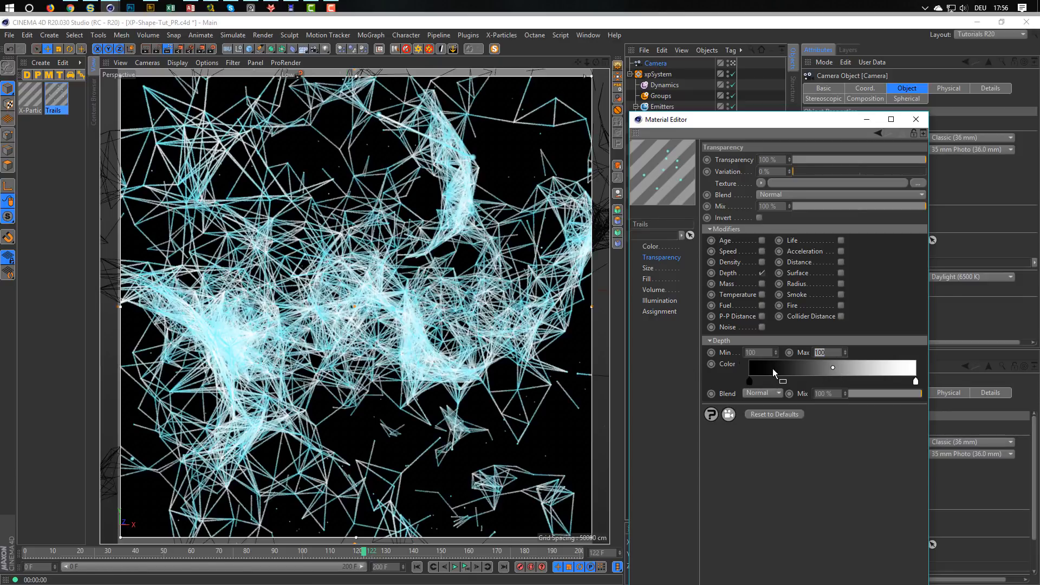
pyautogui.write('200')
pyautogui.press('Return')
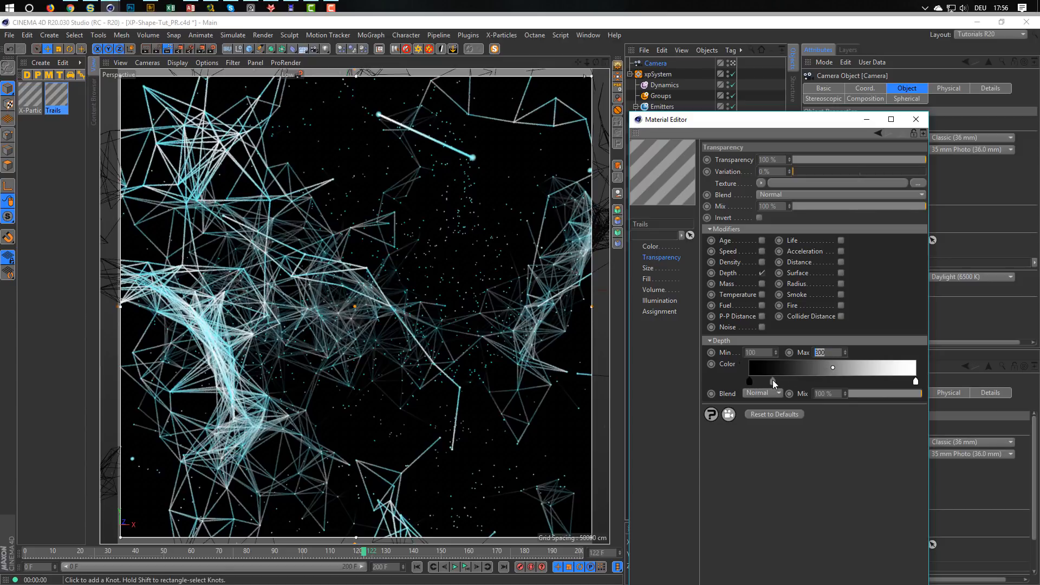
# Try a Depth maximum of 300 for the Trails transparency and reduce it to 250.
pyautogui.write('300')
pyautogui.press('Return')
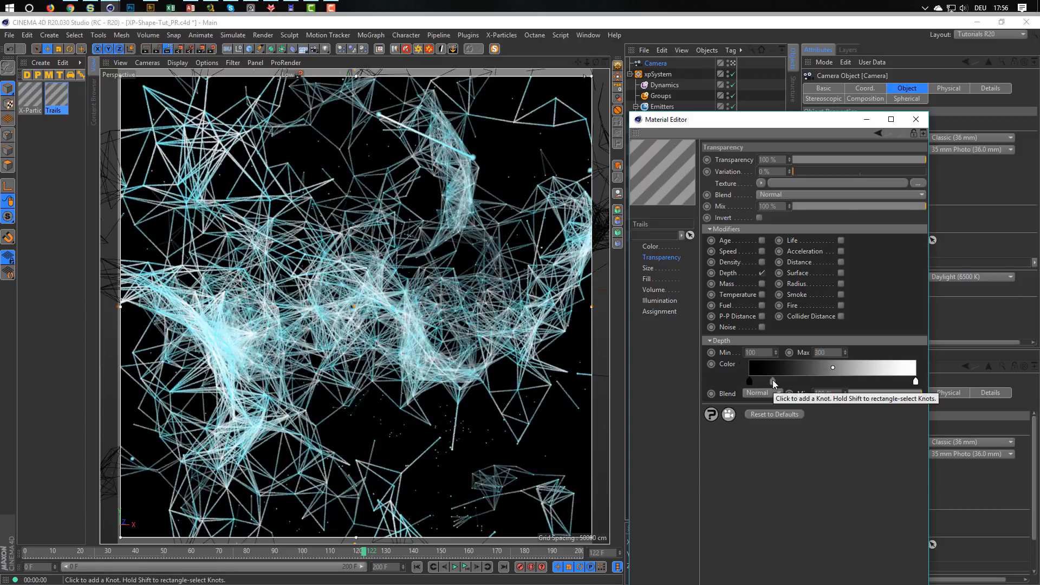
pyautogui.doubleClick(833, 351)
pyautogui.write('250')
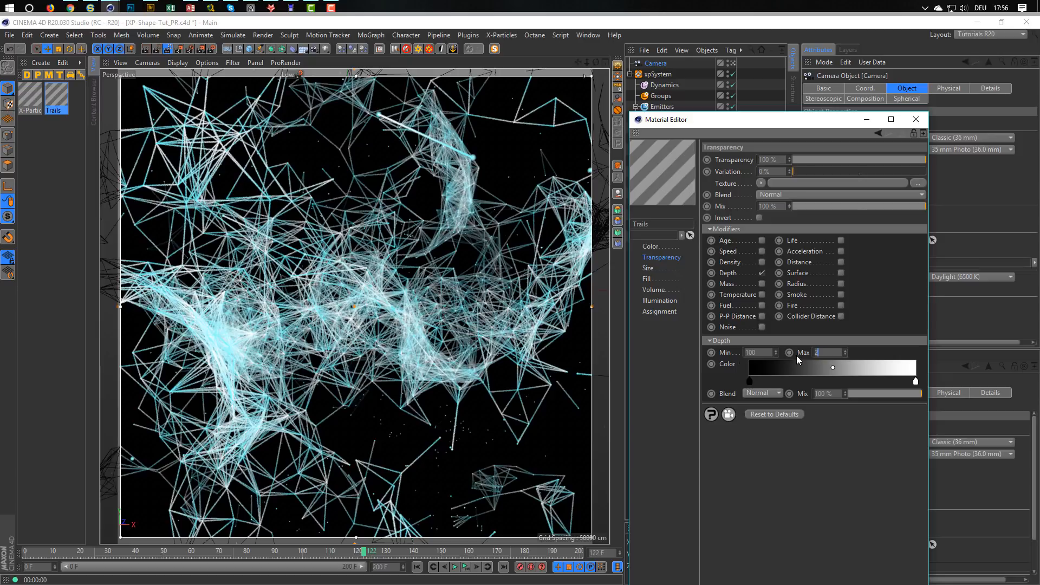
pyautogui.press('Return')
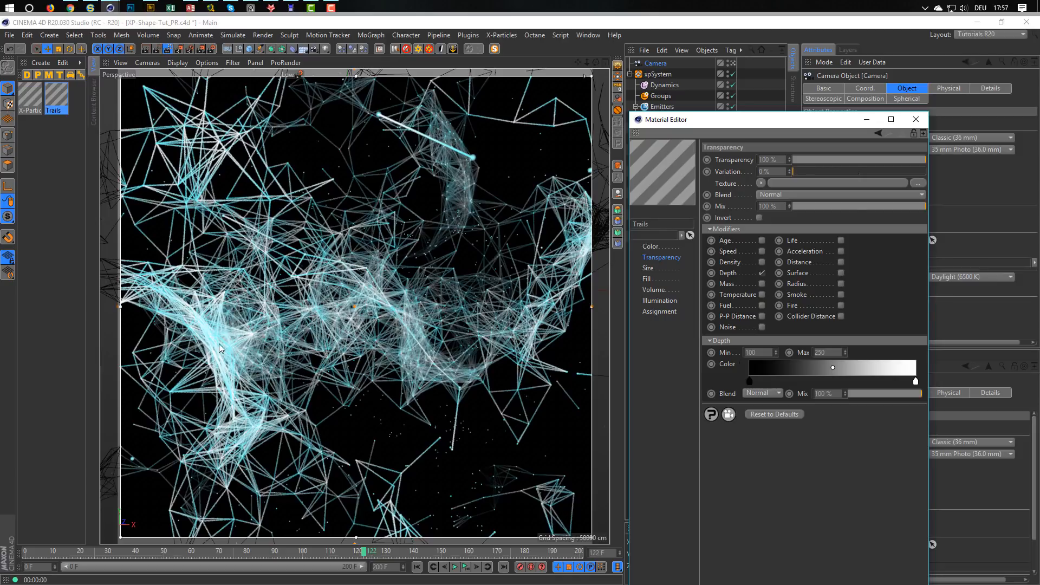
# Try a Depth minimum of 50 for the Trails transparency and lower it to 0.
pyautogui.doubleClick(761, 352)
pyautogui.write('50')
pyautogui.press('Return')
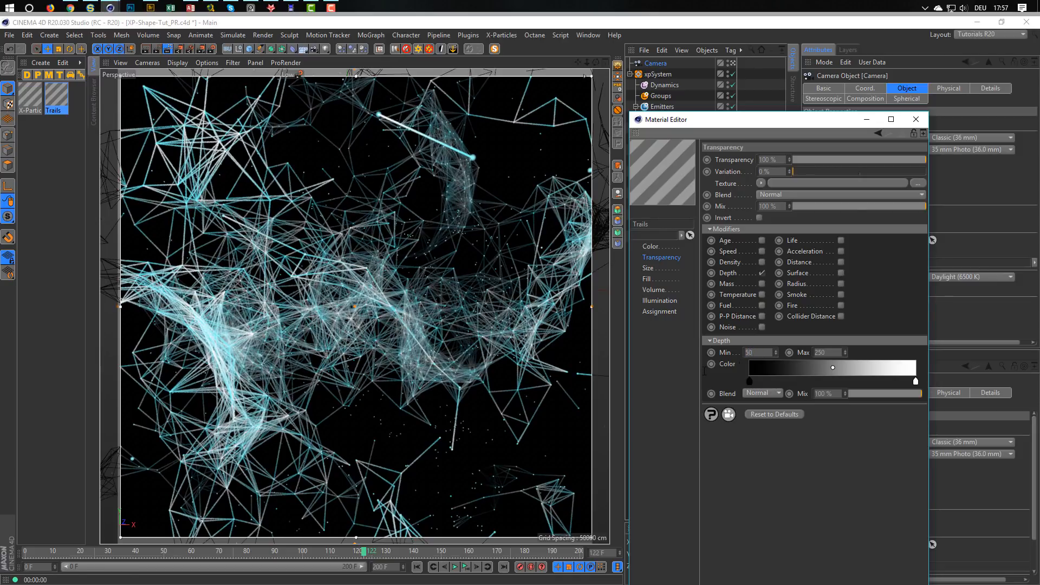
pyautogui.moveTo(770, 352); pyautogui.dragTo(744, 358)
pyautogui.write('2')
pyautogui.press('Return')
pyautogui.moveTo(777, 352); pyautogui.dragTo(714, 365)
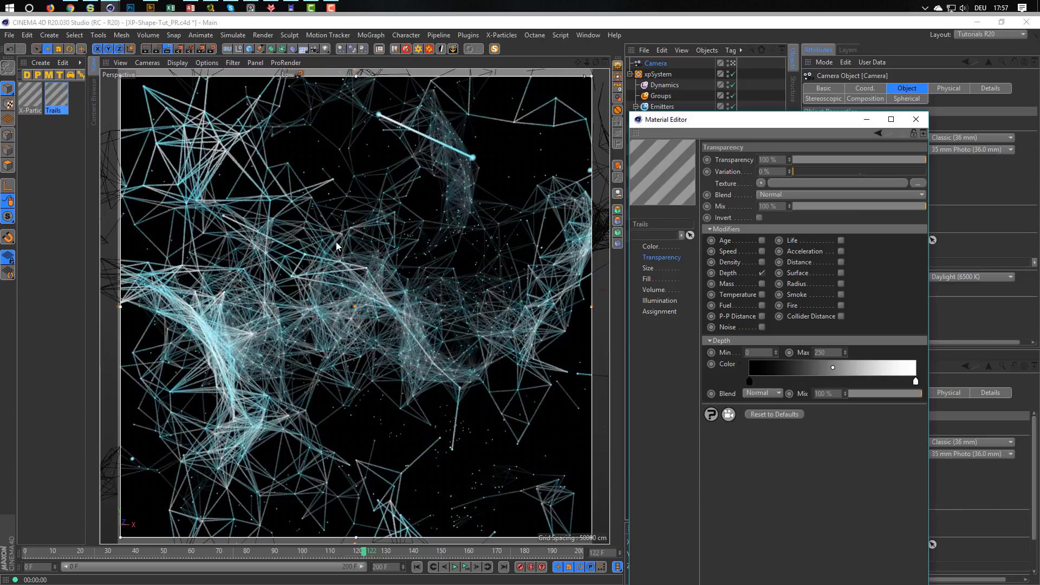
# Compare the trails without transparency and Depth, and restore 100 % transparency with the Depth modifier enabled and its maximum at 300.
pyautogui.moveTo(835, 161); pyautogui.dragTo(791, 162)
pyautogui.click(762, 273)
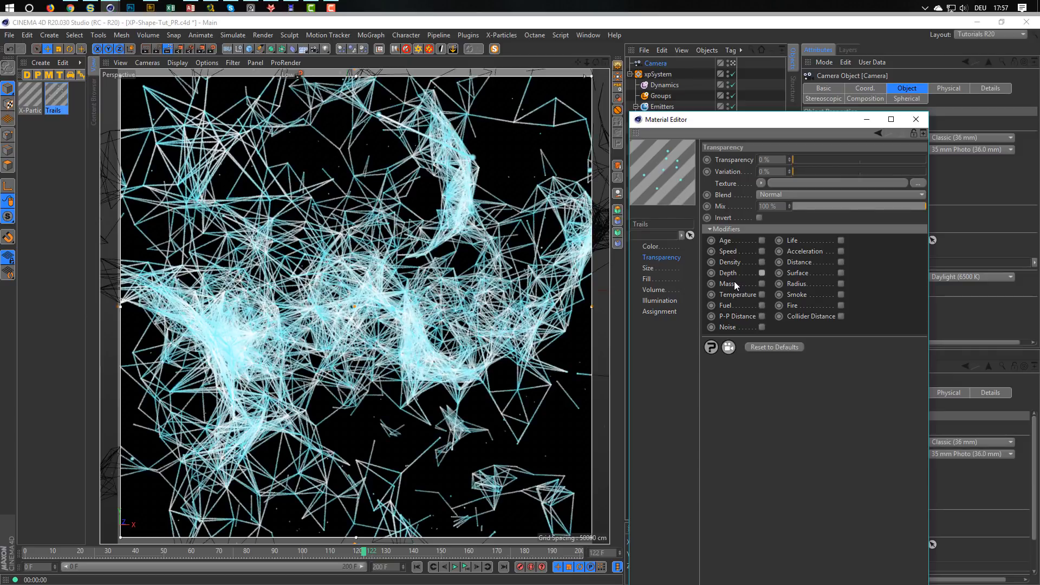
pyautogui.click(761, 272)
pyautogui.moveTo(792, 160); pyautogui.dragTo(957, 172)
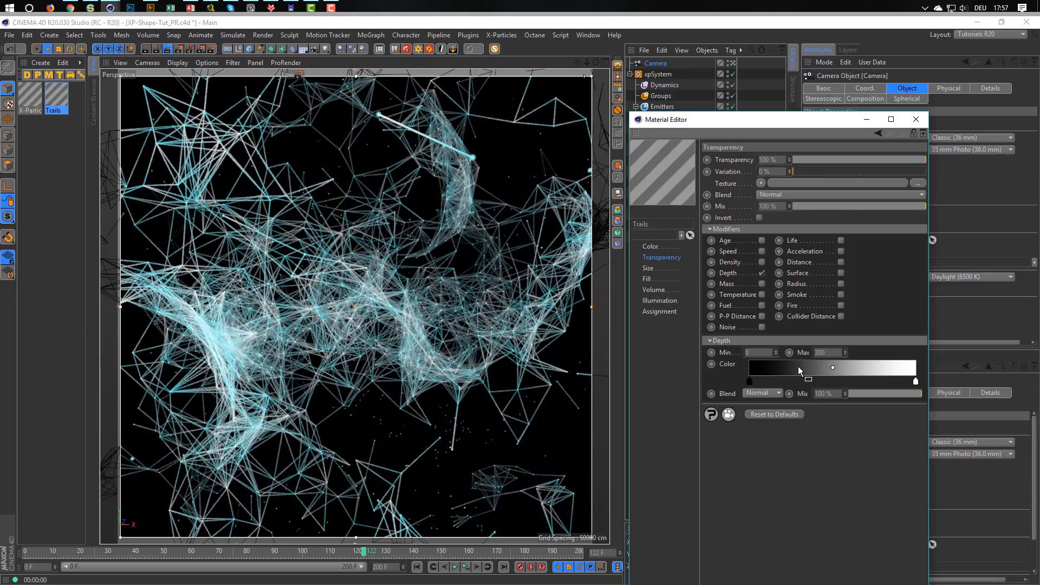
# Close the material editor and the render preview, and re-enable the xpSkinner object.
pyautogui.click(916, 120)
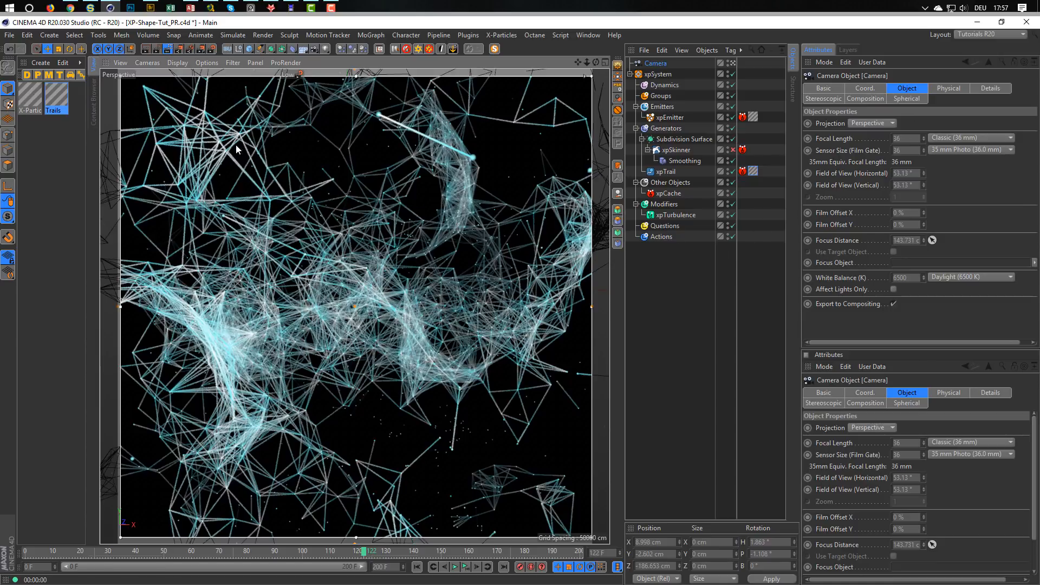
pyautogui.click(169, 50)
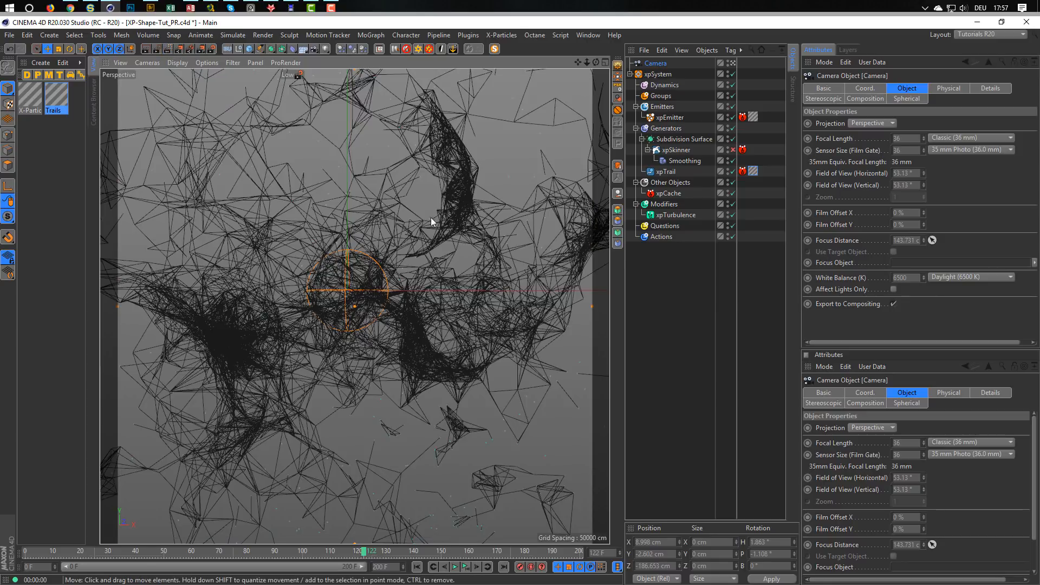
pyautogui.click(732, 150)
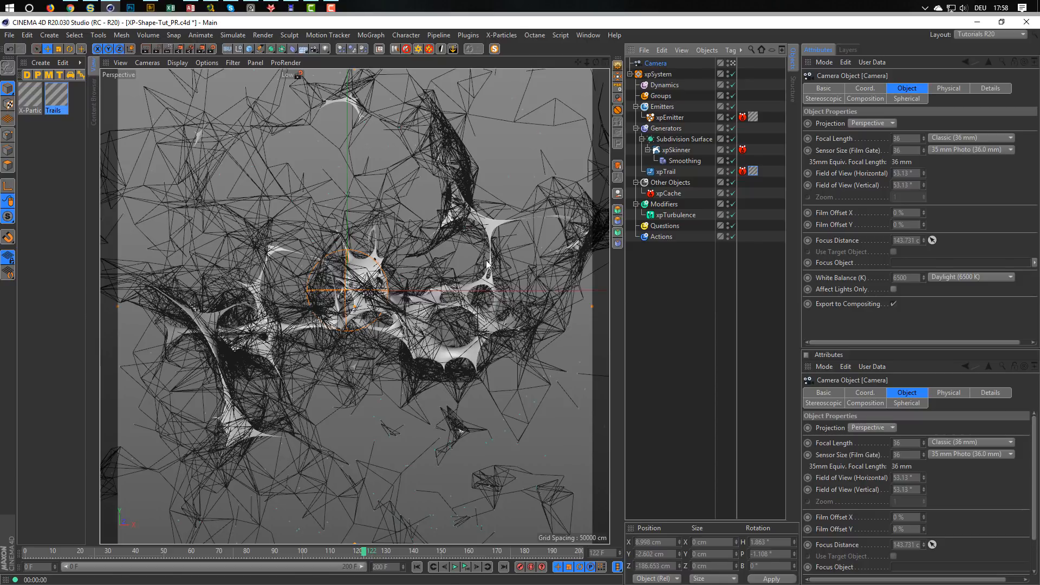
# Add the SSS_04 material from the Nikomedia Textures (PR) SSS presets to the scene's materials and return to the viewport.
pyautogui.click(91, 109)
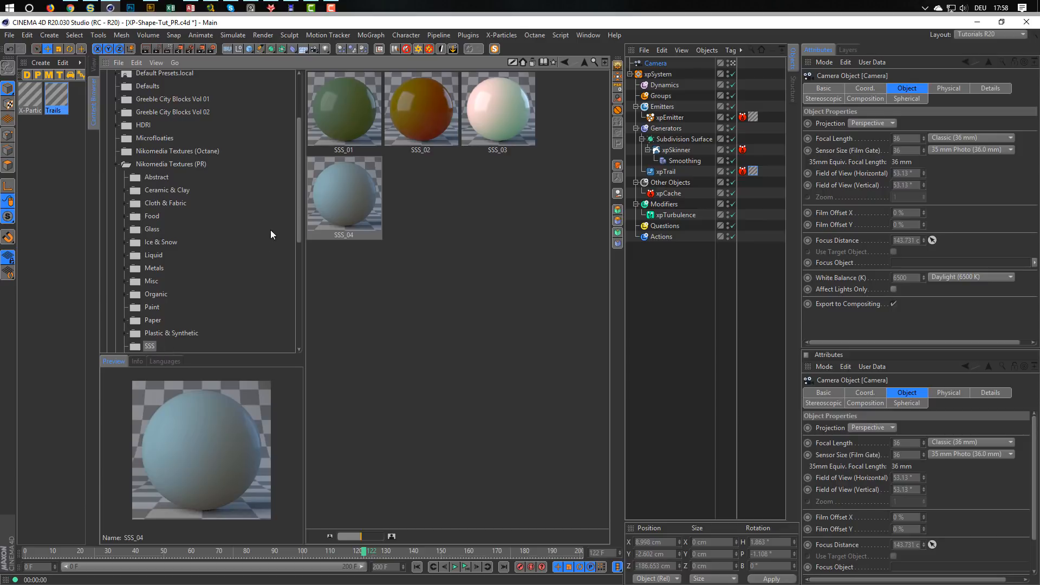
pyautogui.moveTo(300, 200); pyautogui.dragTo(295, 242)
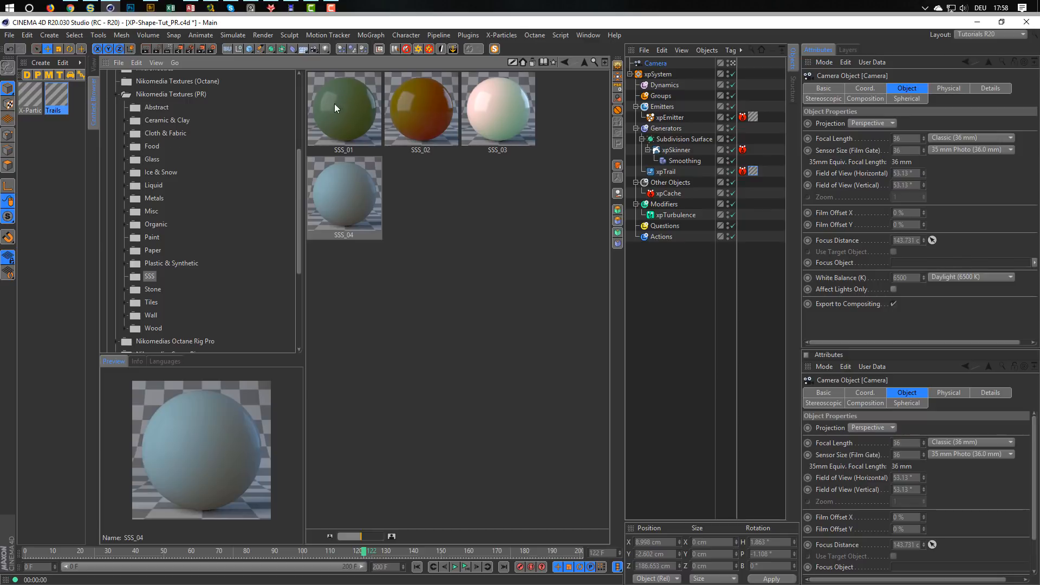
pyautogui.click(346, 194)
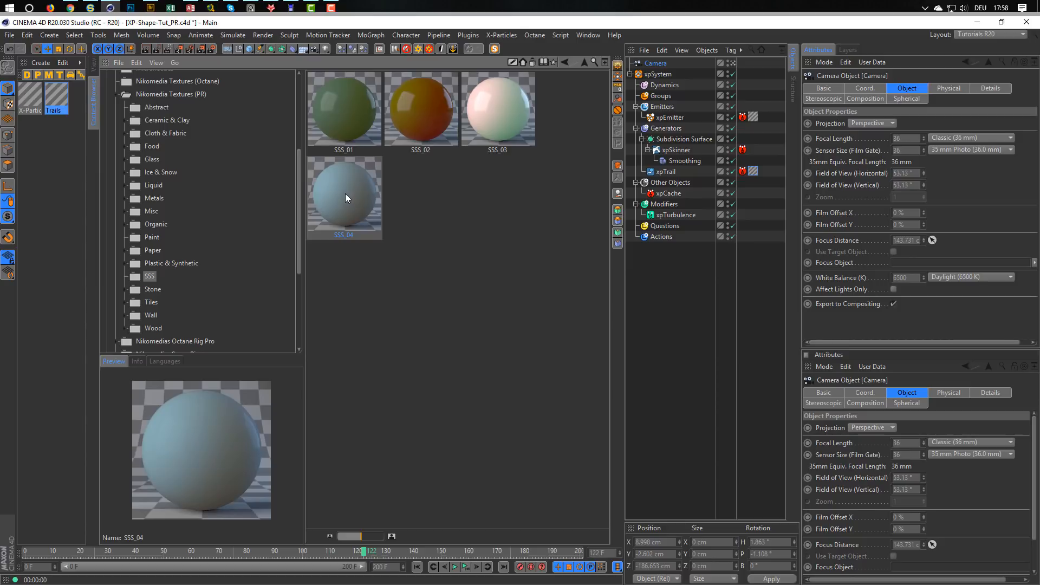
pyautogui.moveTo(351, 221); pyautogui.dragTo(36, 235)
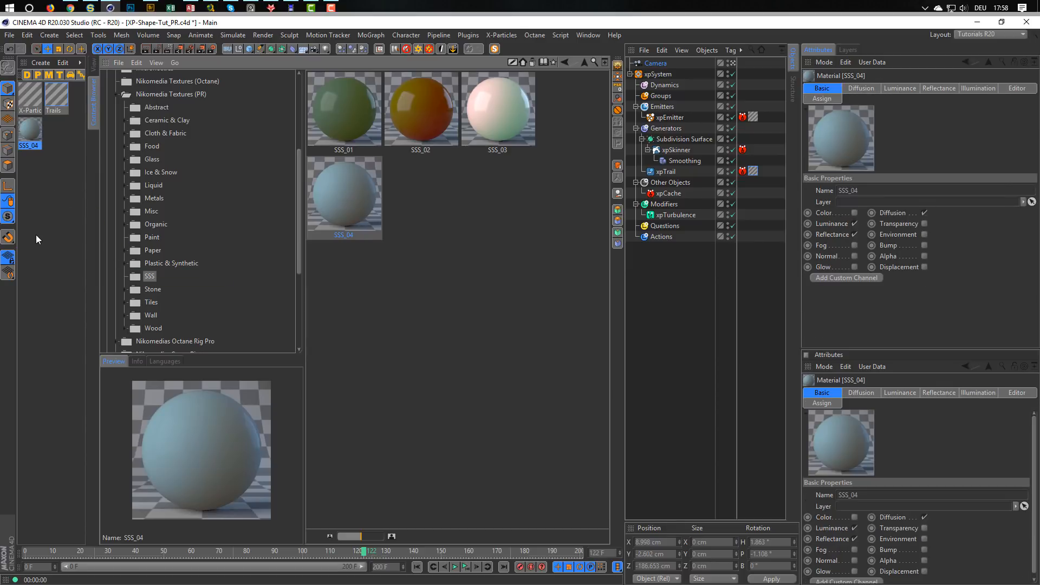
pyautogui.click(29, 132)
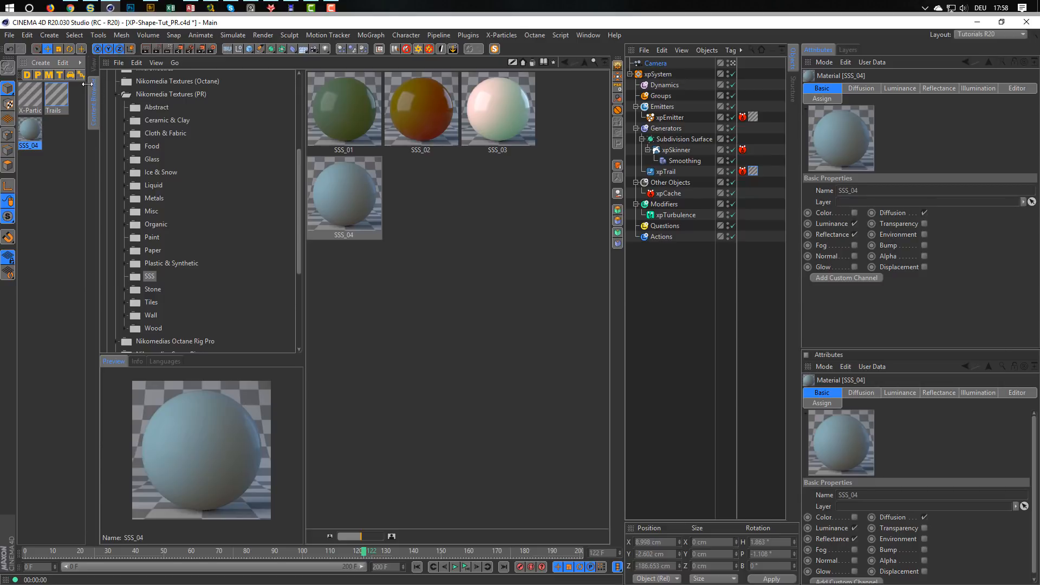
pyautogui.click(93, 69)
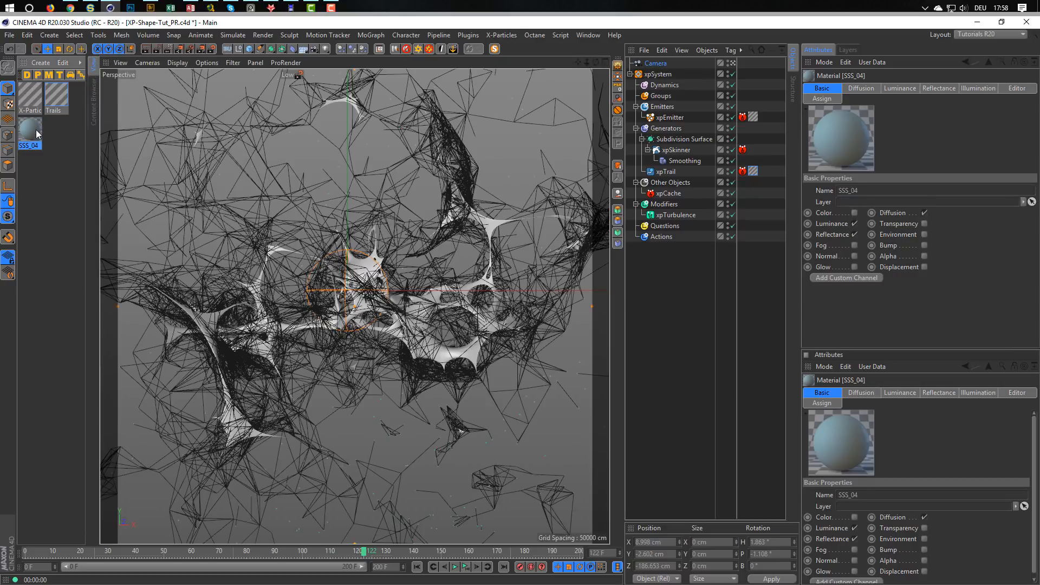
# Open the SSS_04 material and examine its Luminance channel's Subsurface Scattering shader, including the path length and multiple diffuse settings.
pyautogui.doubleClick(33, 130)
pyautogui.moveTo(309, 34); pyautogui.dragTo(485, 161)
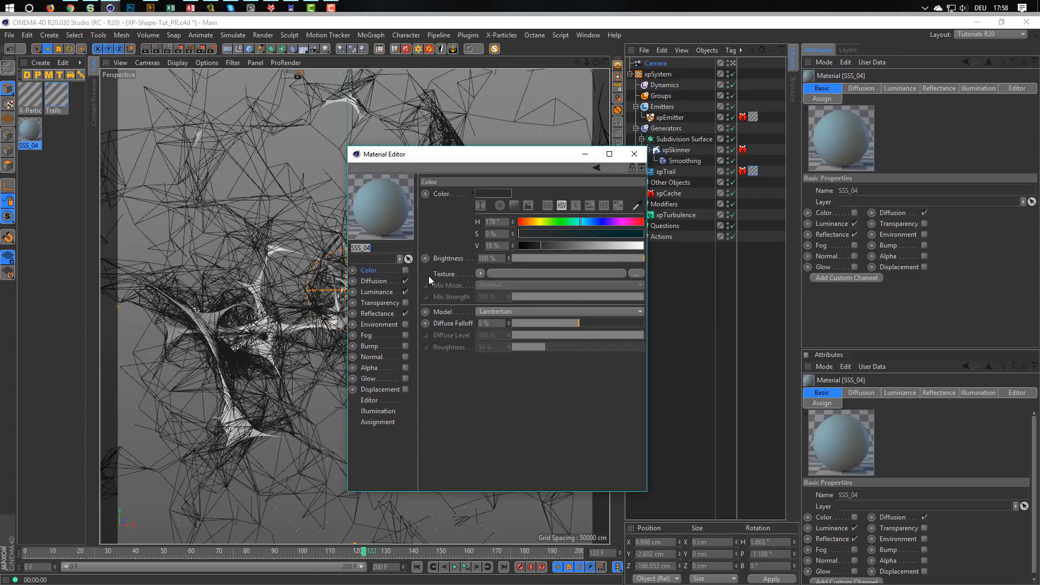
pyautogui.click(380, 291)
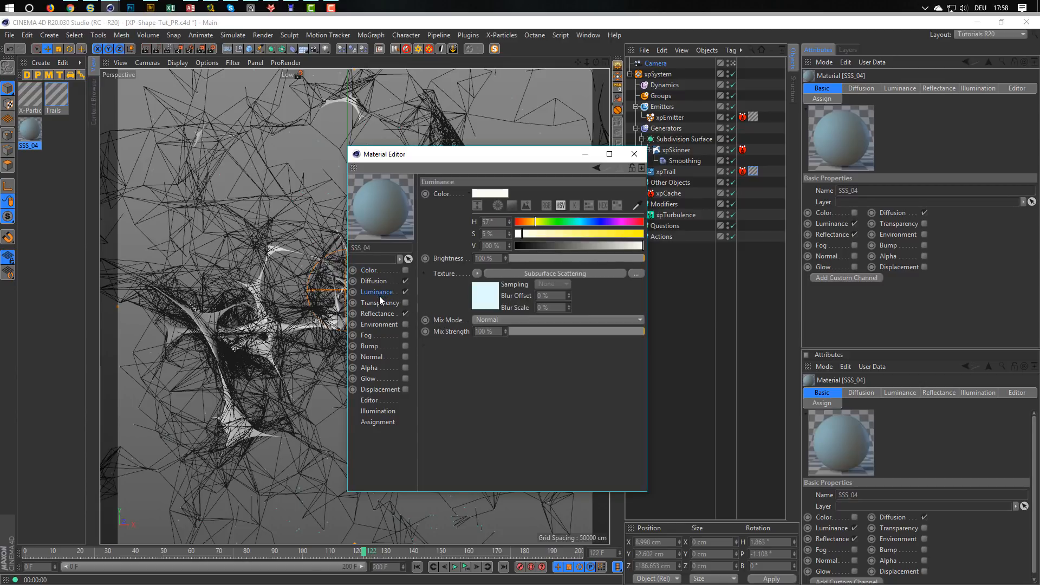
pyautogui.click(486, 307)
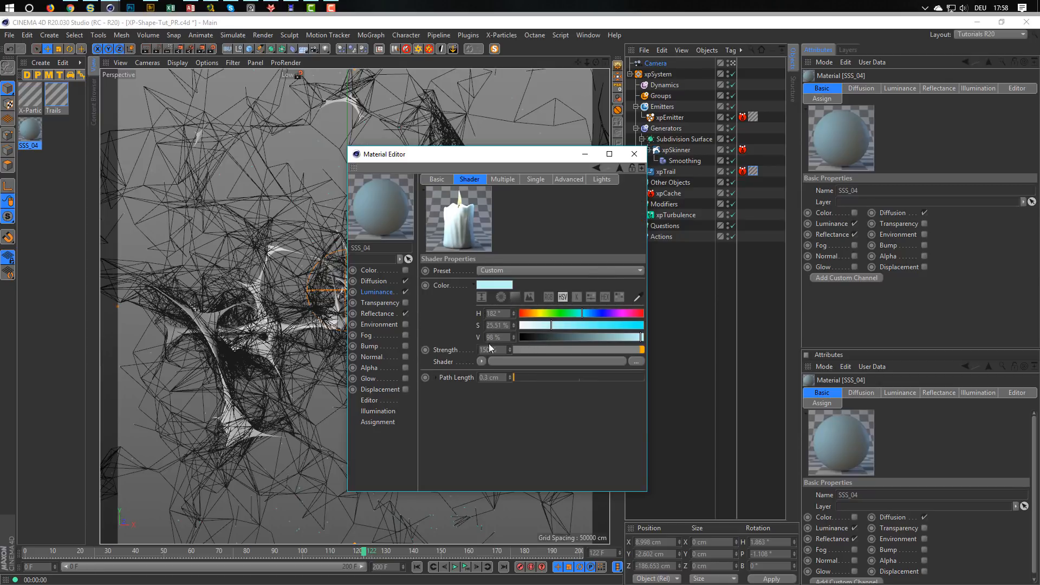
pyautogui.click(434, 378)
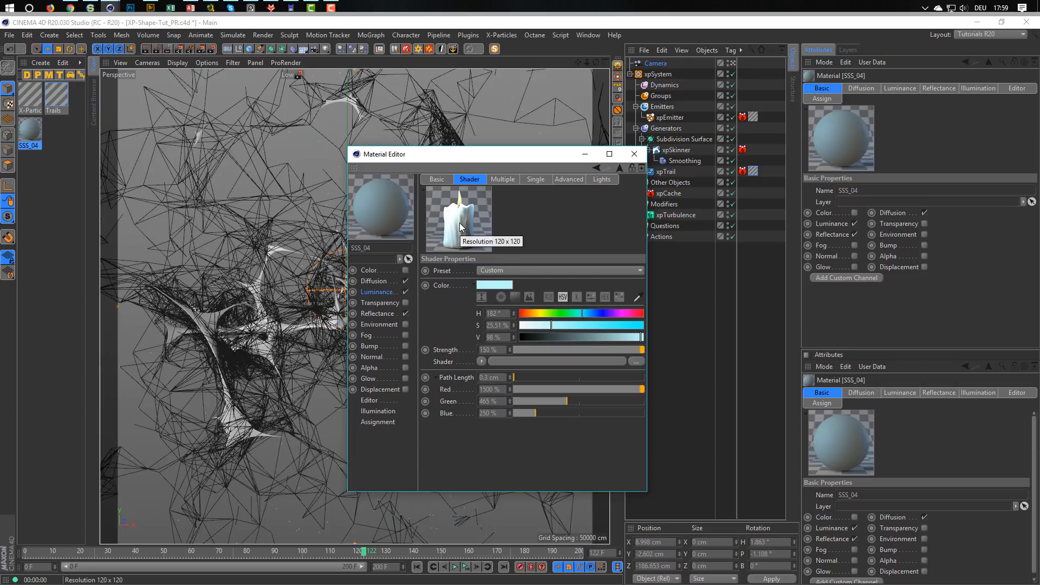
pyautogui.click(504, 180)
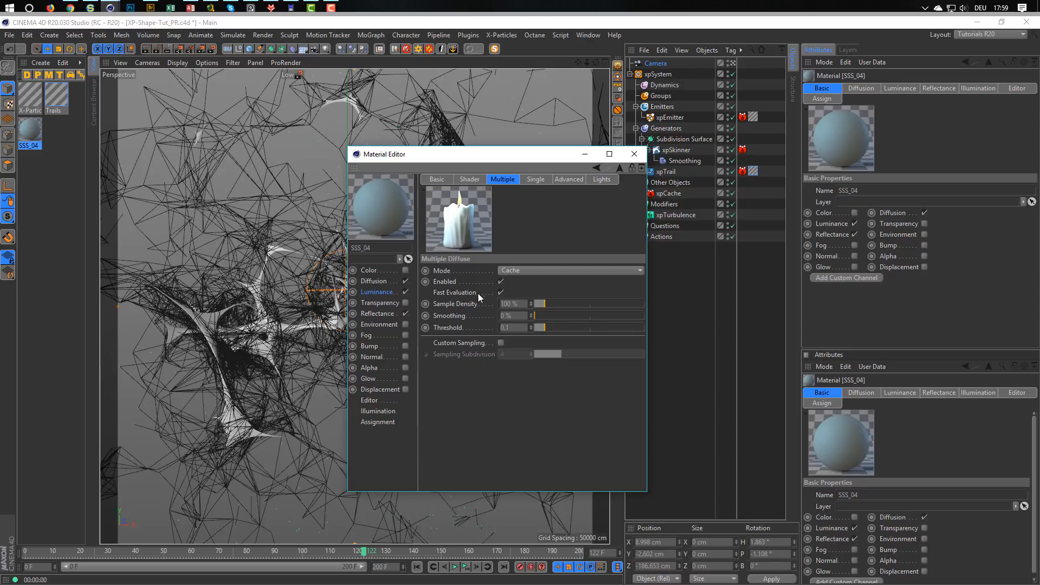
# Examine the Glossy layer in the SSS_04 material's Reflectance channel, including its Thin Film texture and Fresnel settings.
pyautogui.click(377, 314)
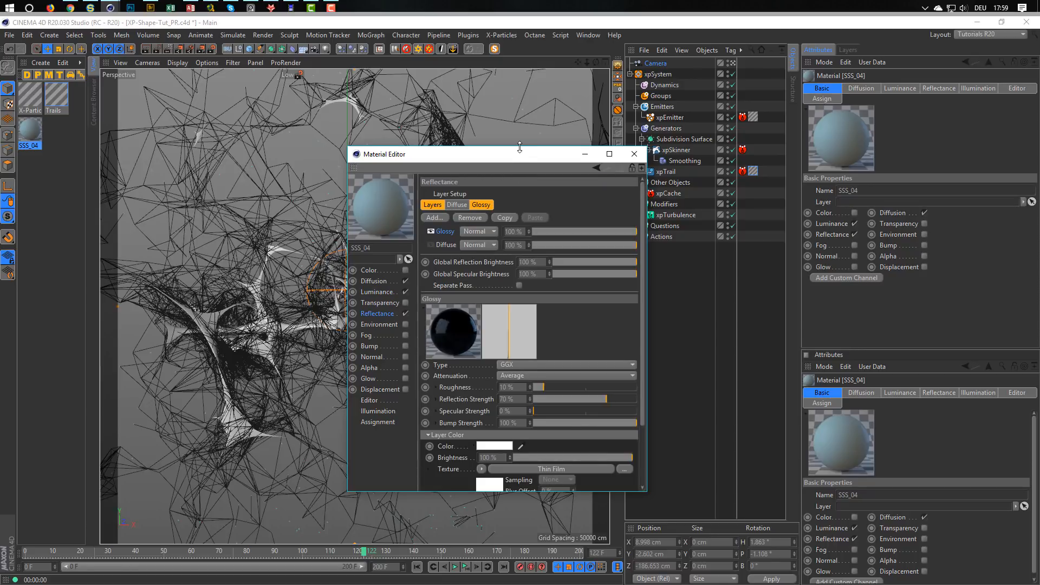
pyautogui.moveTo(519, 146); pyautogui.dragTo(520, 60)
pyautogui.click(467, 464)
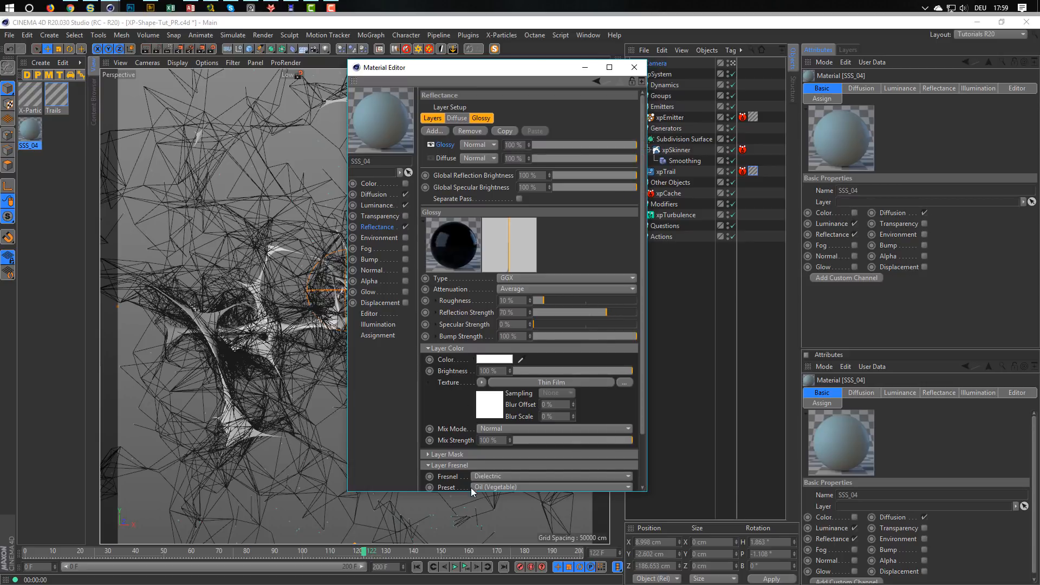
pyautogui.moveTo(468, 491); pyautogui.dragTo(467, 530)
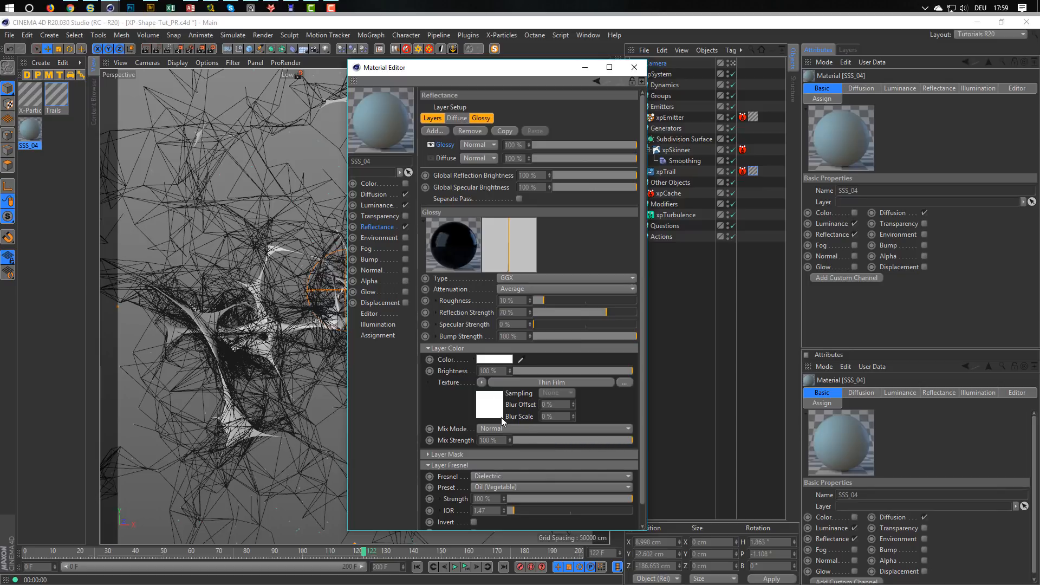
pyautogui.click(486, 394)
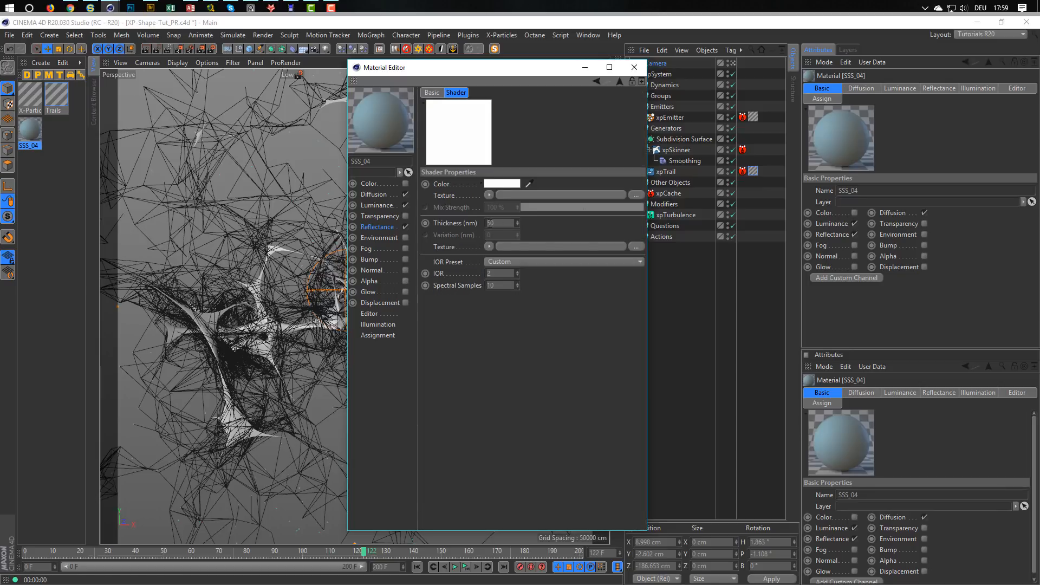
pyautogui.click(618, 81)
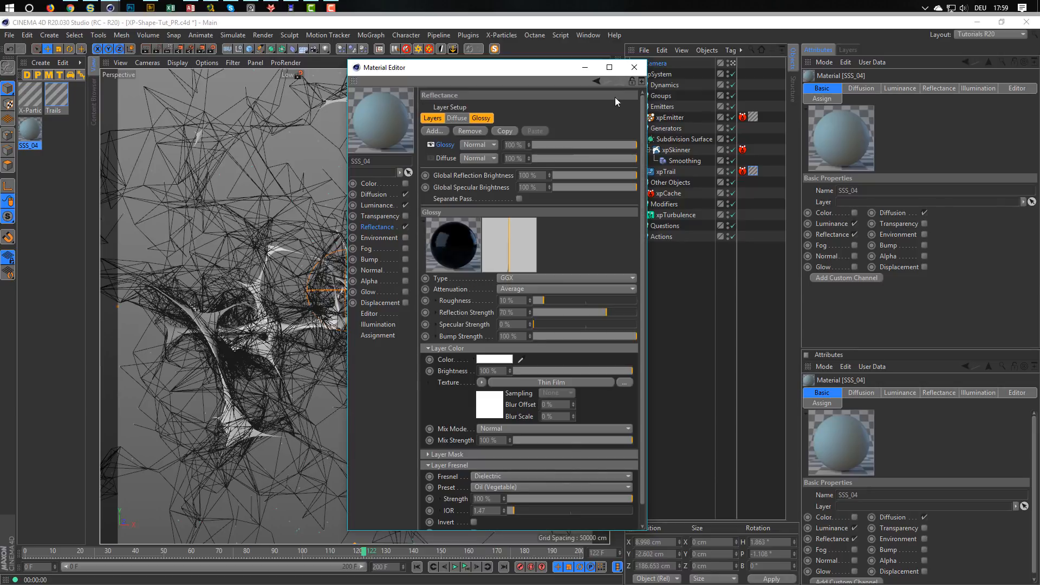
# Examine the Ambient Occlusion shader in the SSS_04 material's Diffusion channel and close the material editor.
pyautogui.click(390, 194)
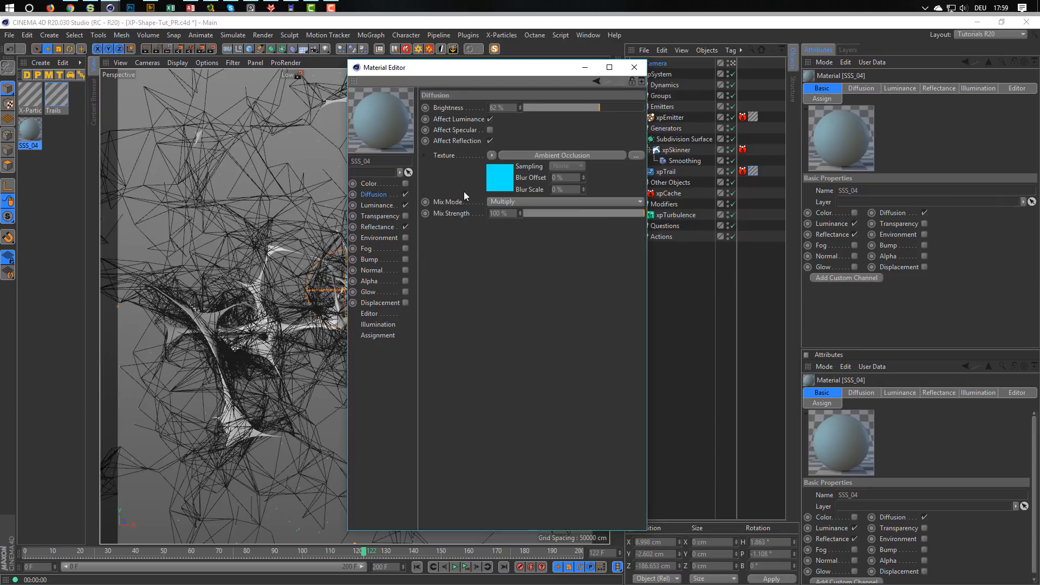
pyautogui.click(500, 178)
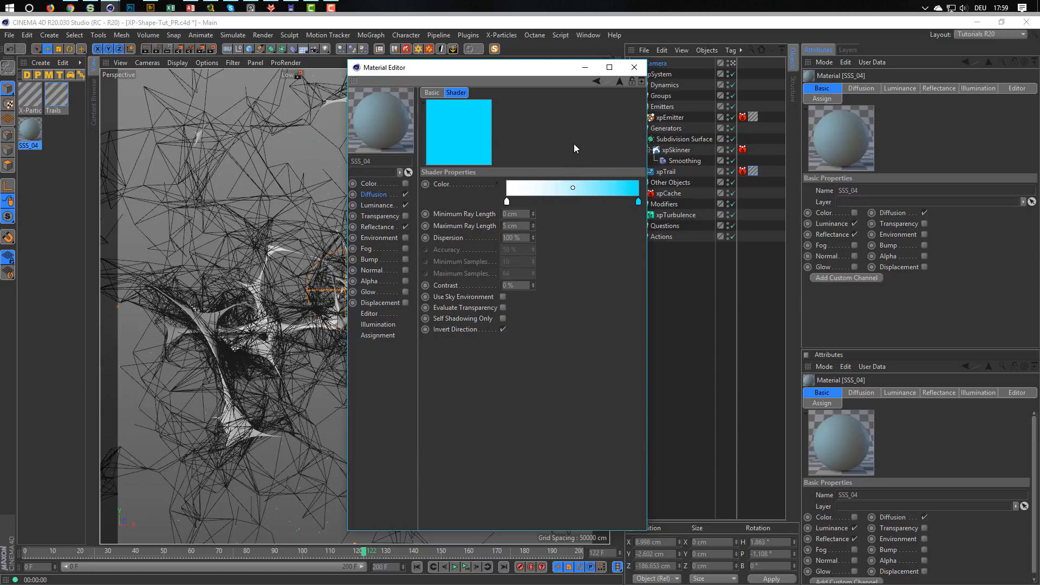
pyautogui.click(628, 70)
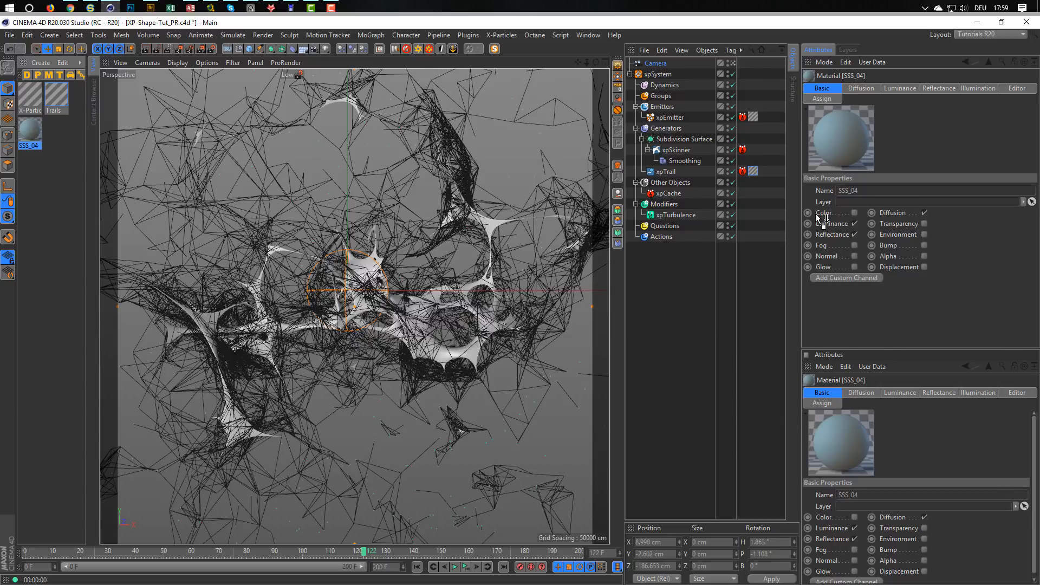
# Apply the SSS_04 material to the xpSkinner object and save the project.
pyautogui.moveTo(817, 215); pyautogui.dragTo(681, 150)
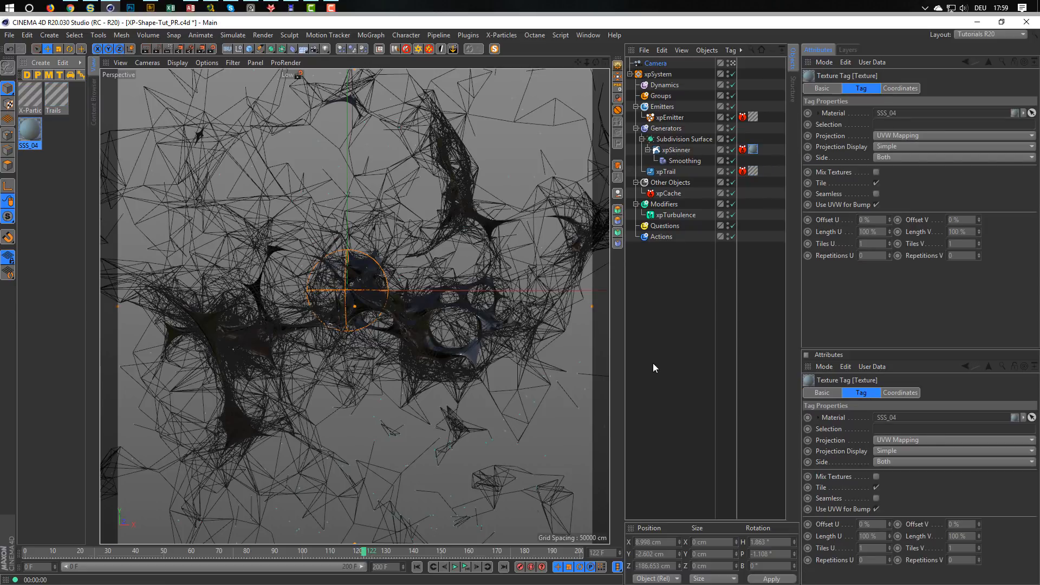
pyautogui.hotkey('ctrl', 's')
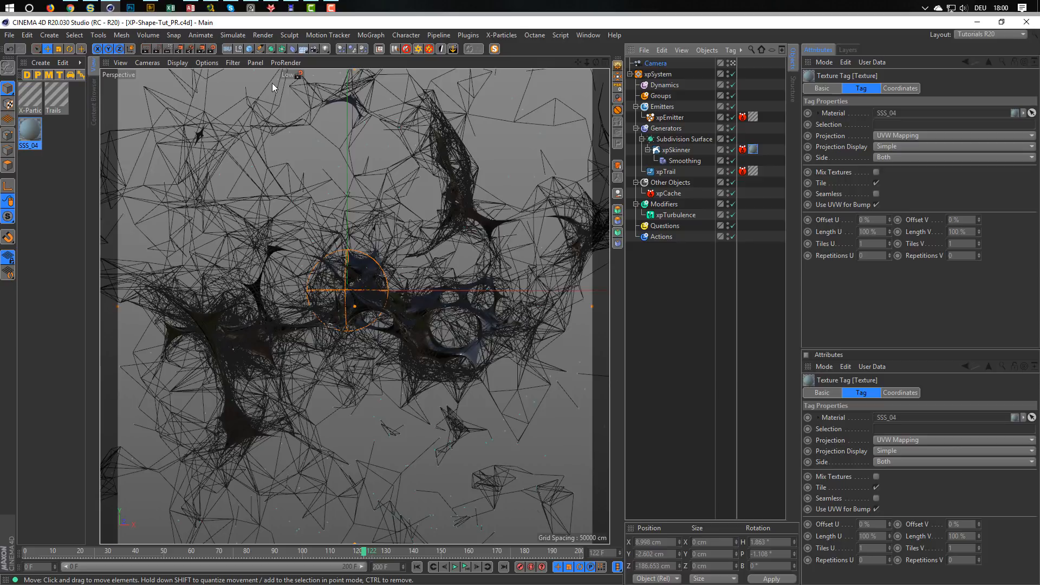
# Check the skinned mesh and trails in an interactive render preview, and close the preview.
pyautogui.click(170, 50)
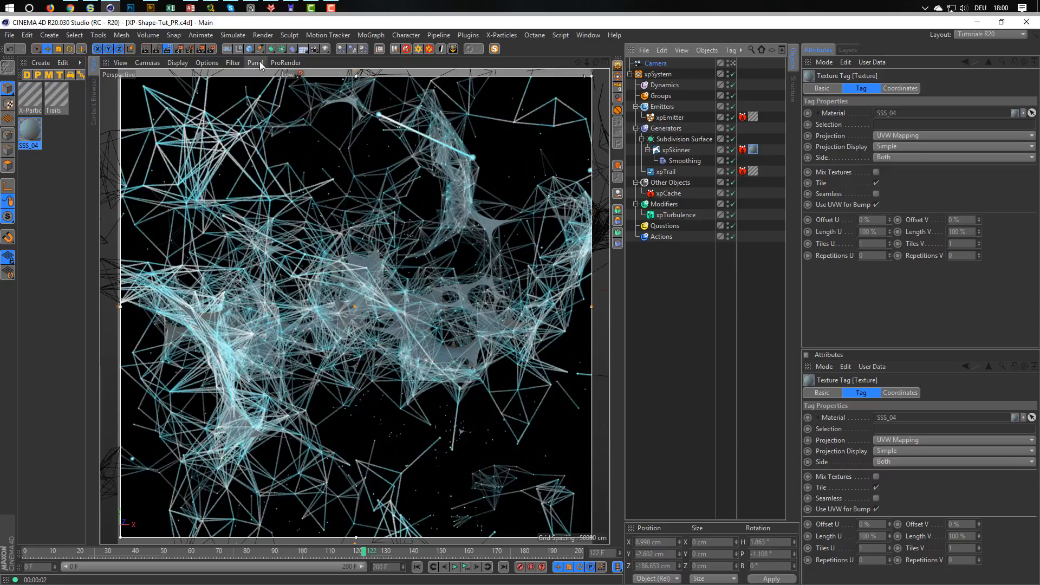
pyautogui.click(179, 50)
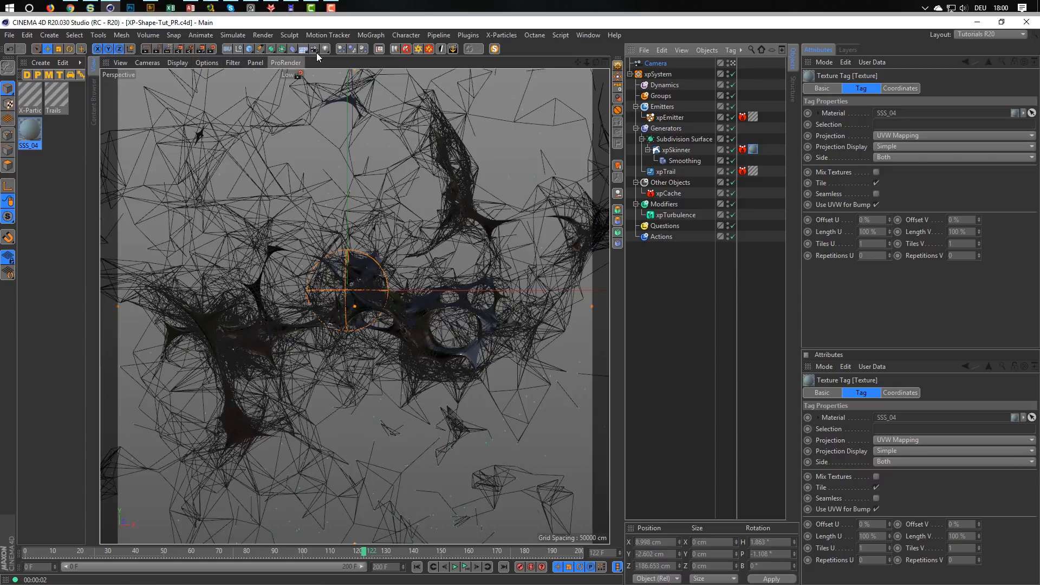
# Add the Nikomedias Scene Rig Ultimate to the scene and turn off its Floor On and Floor Seen in Editor options.
pyautogui.click(404, 48)
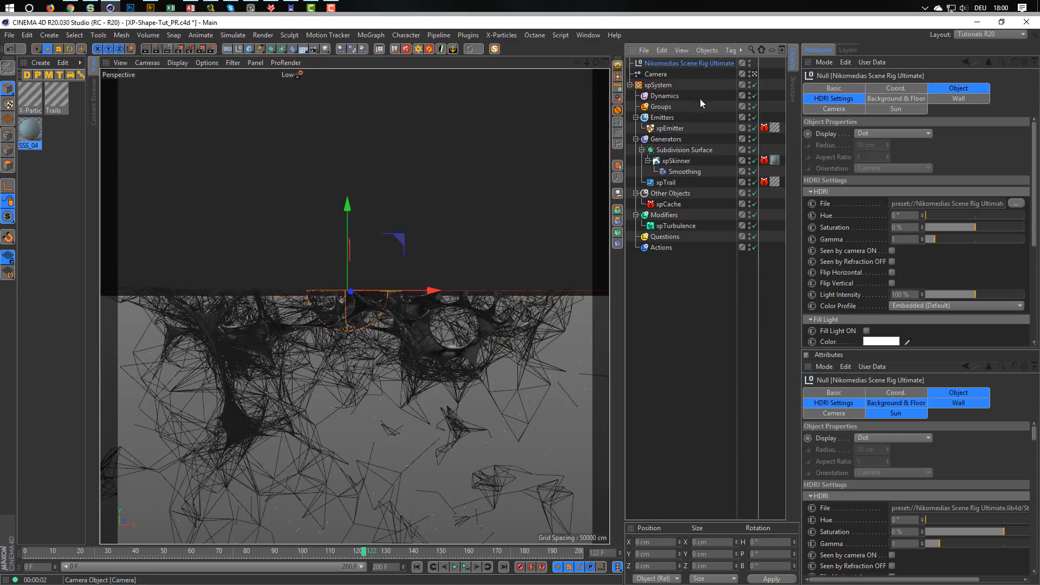
pyautogui.click(885, 100)
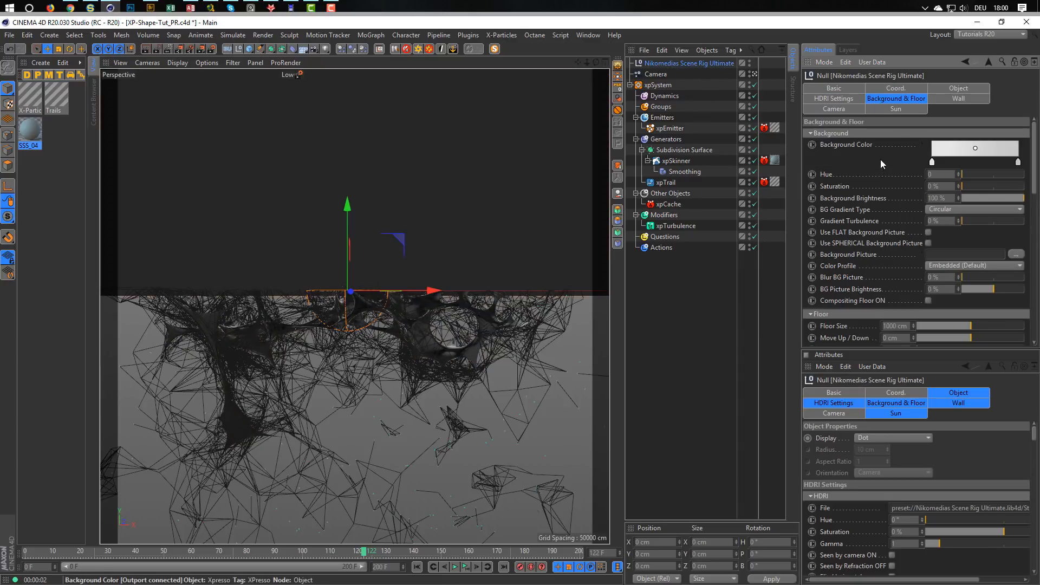
pyautogui.moveTo(1035, 152); pyautogui.dragTo(1035, 297)
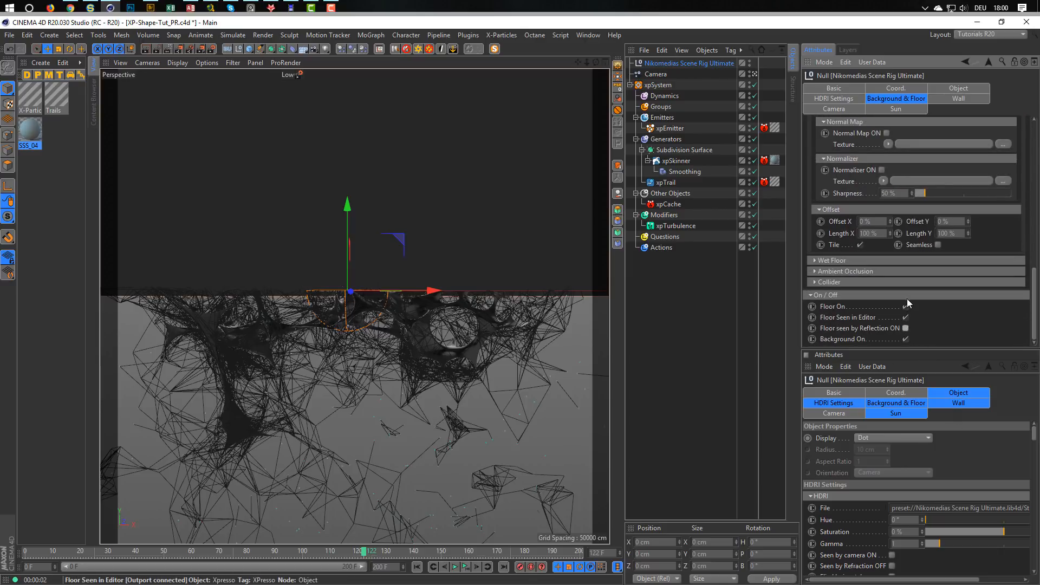
pyautogui.click(906, 318)
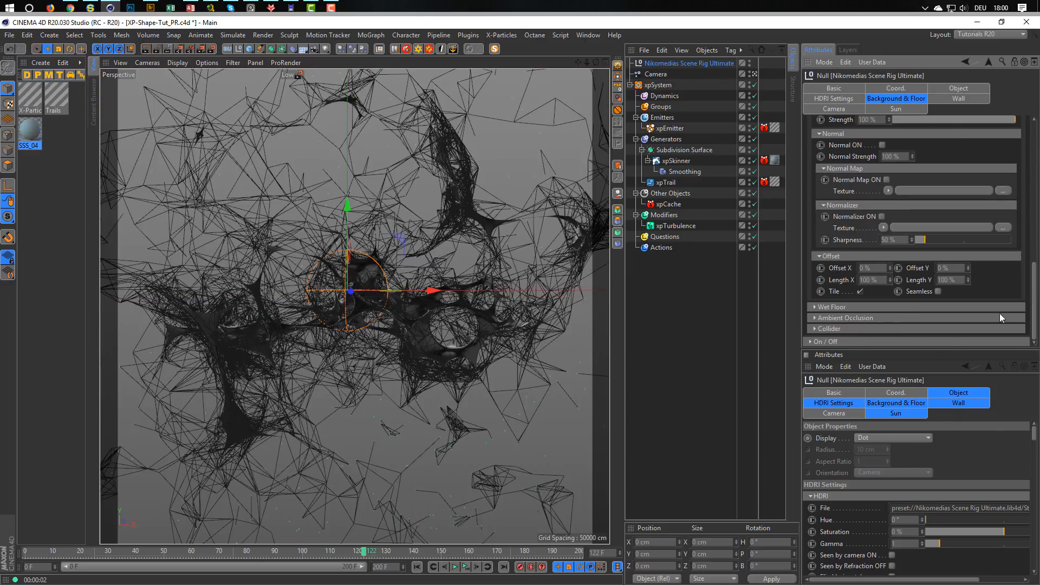
pyautogui.click(833, 341)
pyautogui.scroll(-3, 1027, 282)
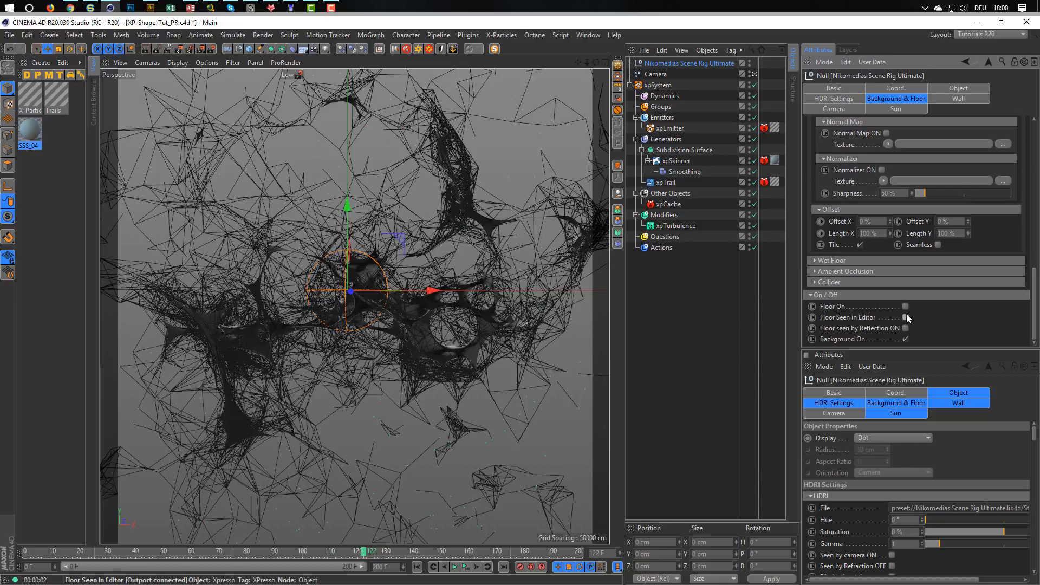
# Lower the scene rig's Background Brightness to 13 % and start an interactive render preview.
pyautogui.moveTo(1034, 281); pyautogui.dragTo(1035, 88)
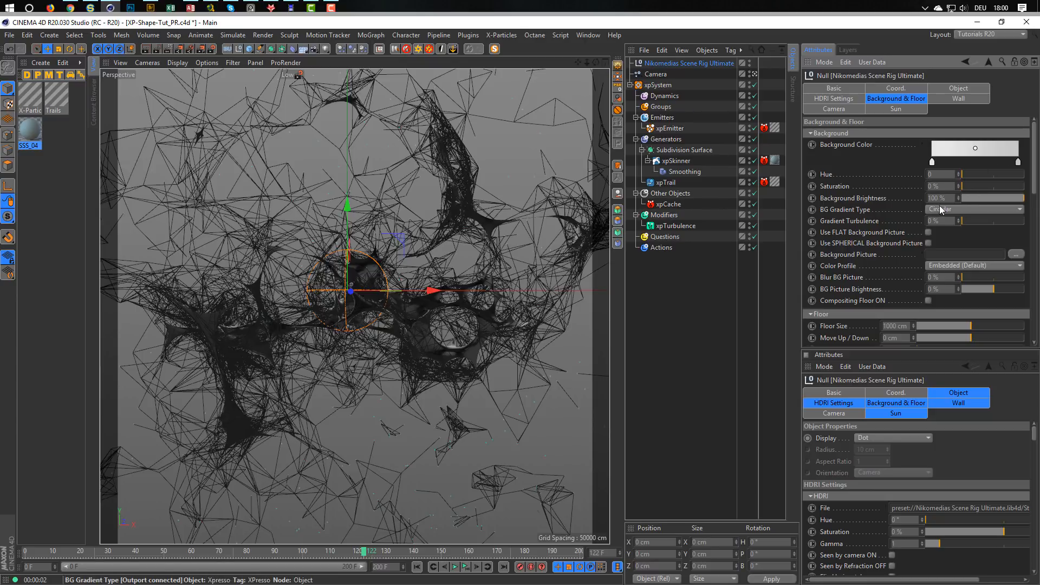
pyautogui.moveTo(989, 202); pyautogui.dragTo(967, 197)
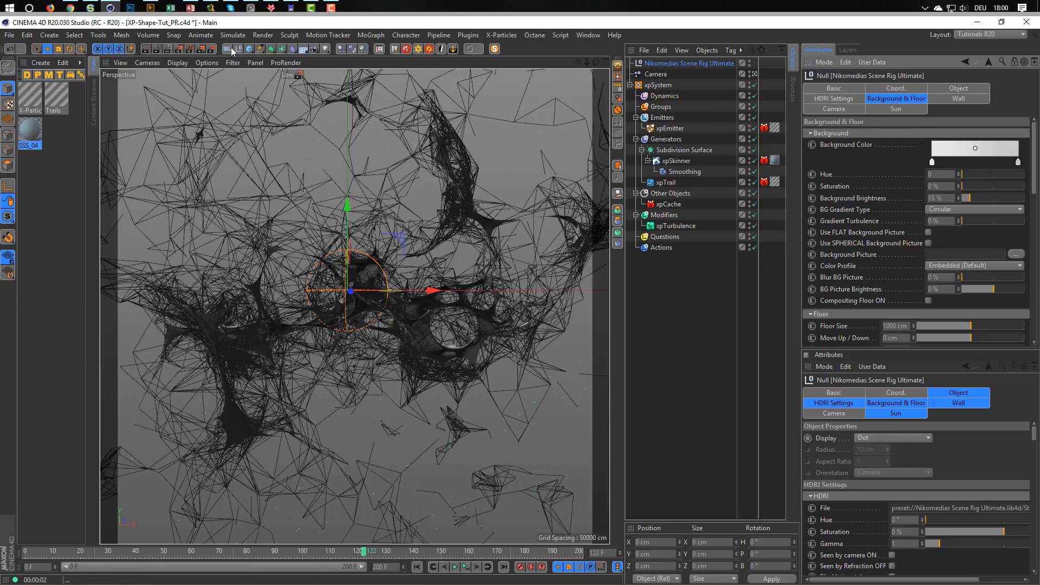
pyautogui.click(169, 52)
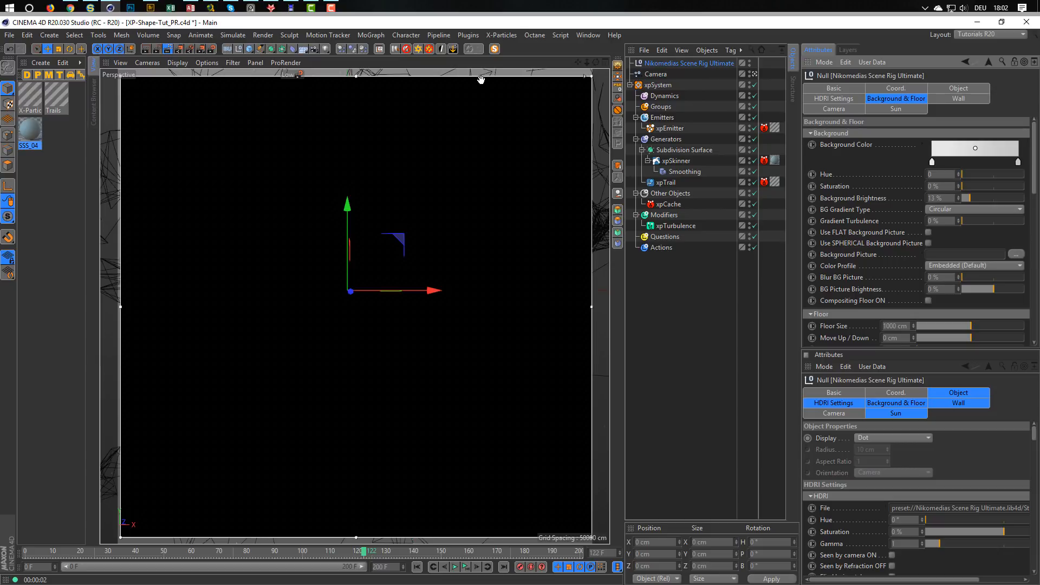
# Force-quit and restart the frozen program, reopen the project and move the timeline to frame 61.
pyautogui.hotkey('ctrl', 'shift', 'Escape')
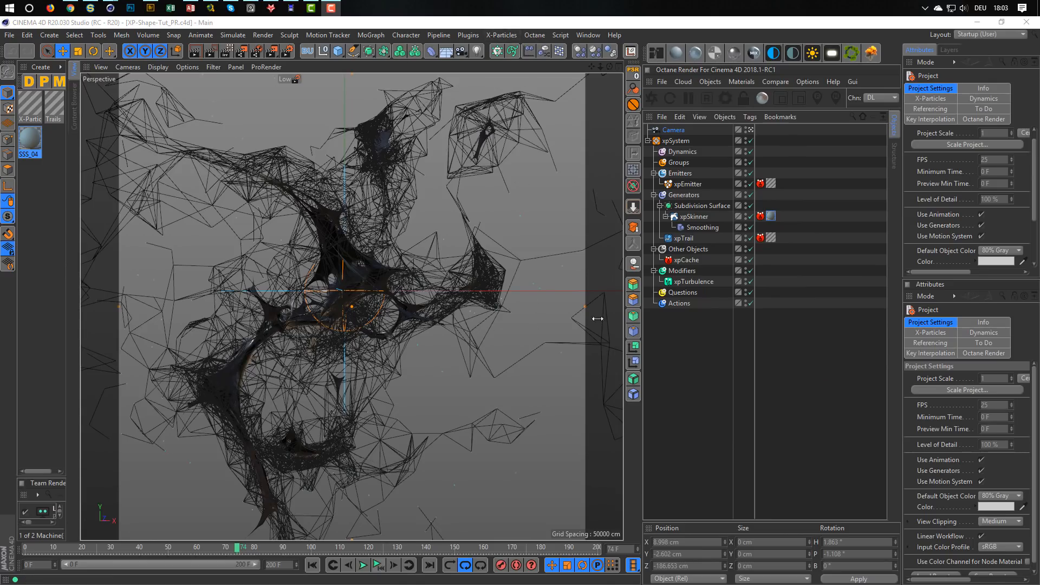
pyautogui.moveTo(245, 544); pyautogui.dragTo(201, 548)
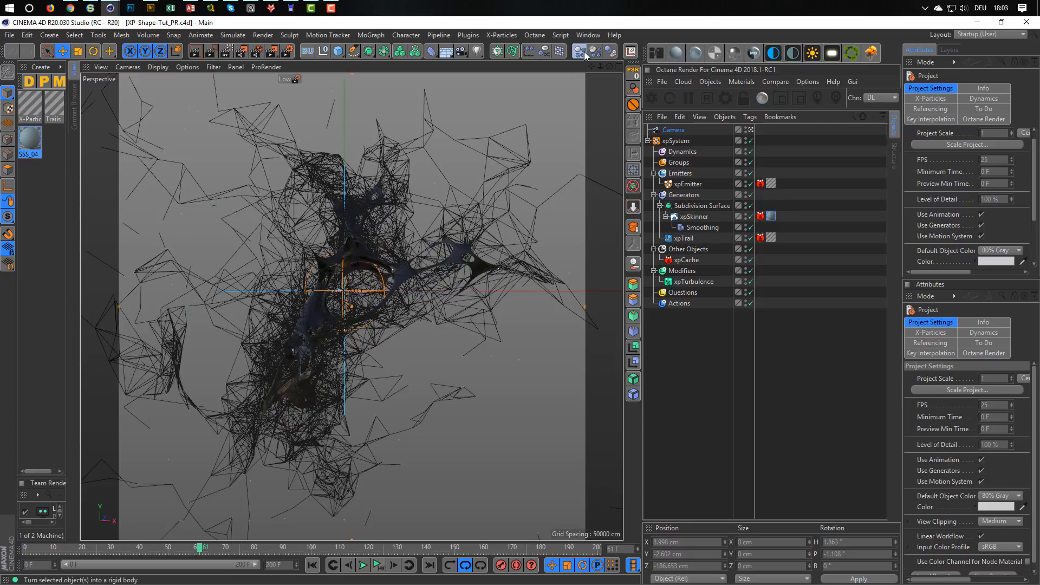
# Add the Nikomedias Scene Rig Ultimate to the reopened project and switch to the Tutorials R20 layout.
pyautogui.scroll(-5, 571, 52)
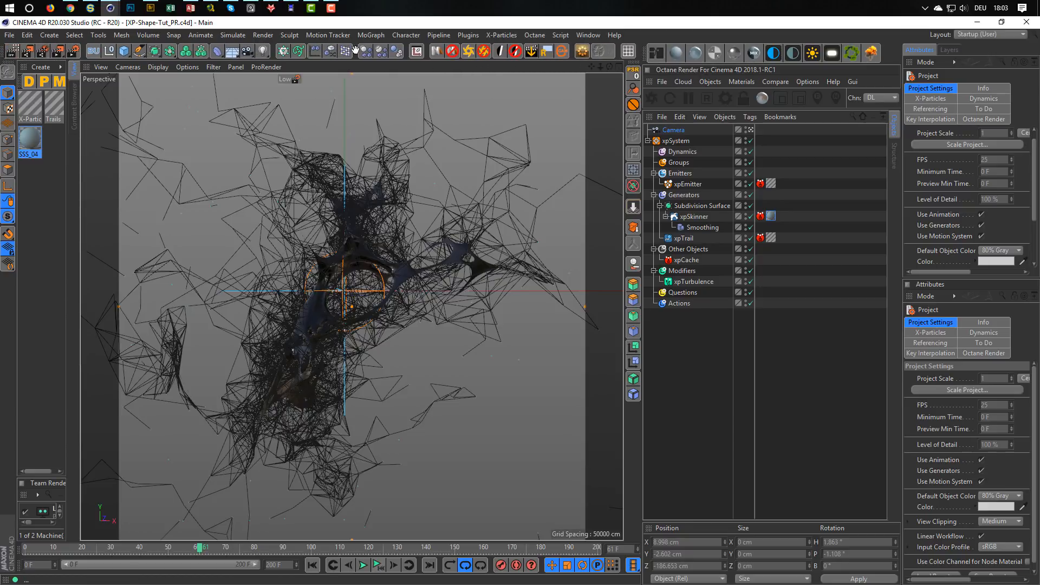
pyautogui.click(436, 52)
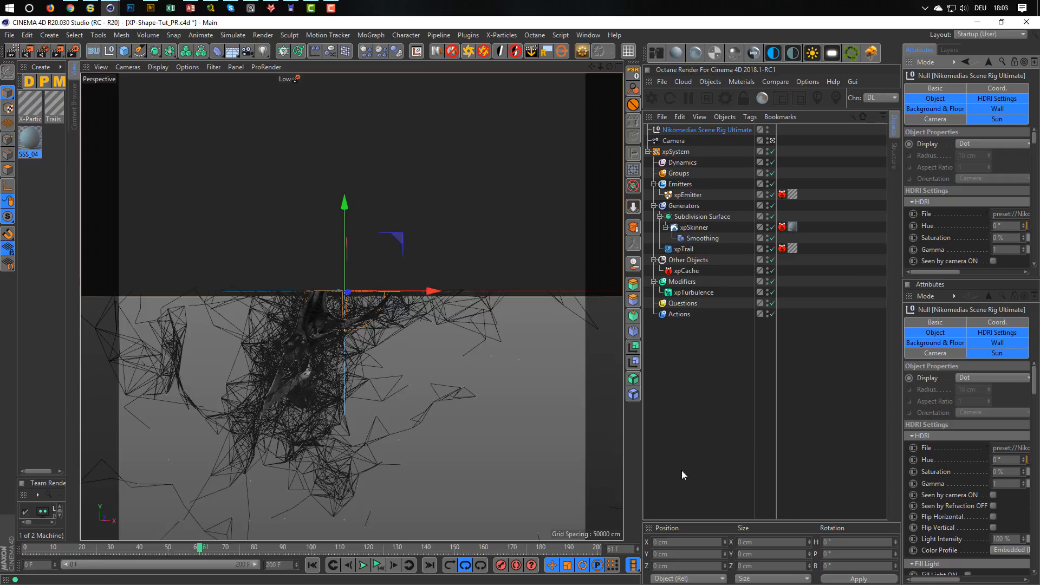
pyautogui.click(984, 34)
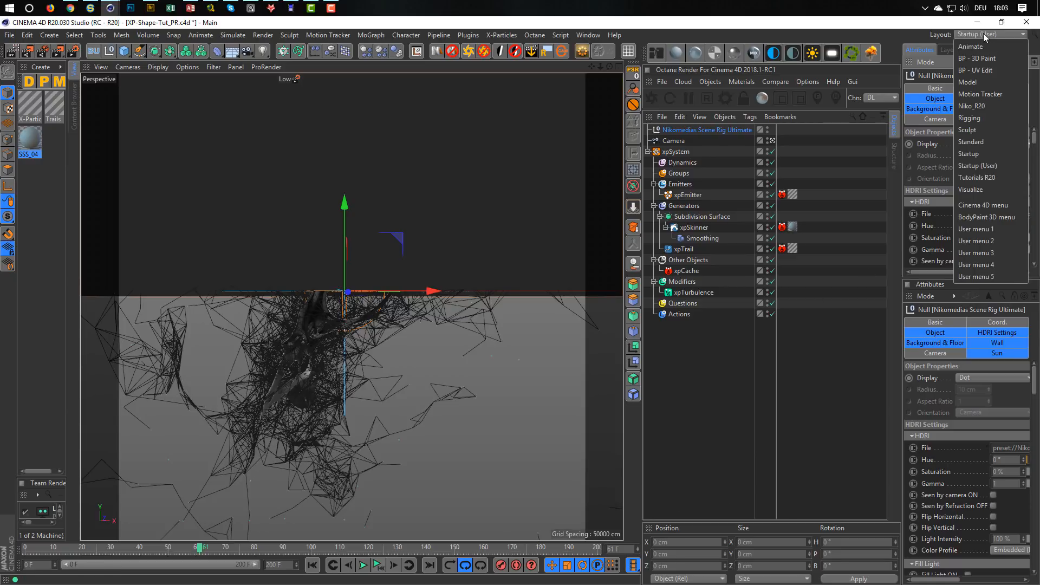
pyautogui.click(989, 181)
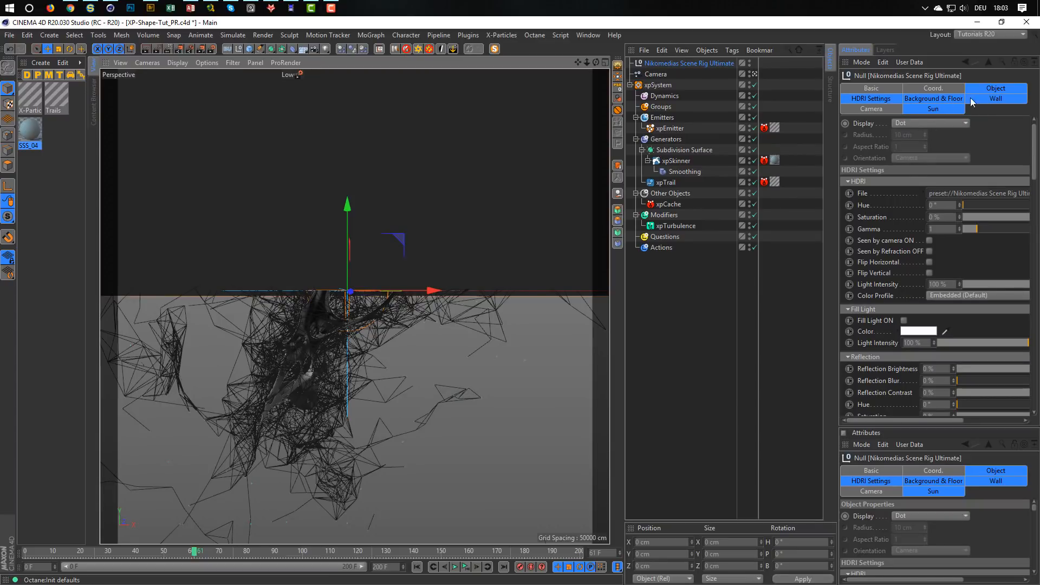
# Turn off the scene rig's Floor On, Floor Seen in Editor and Floor seen by Reflection ON options.
pyautogui.click(883, 98)
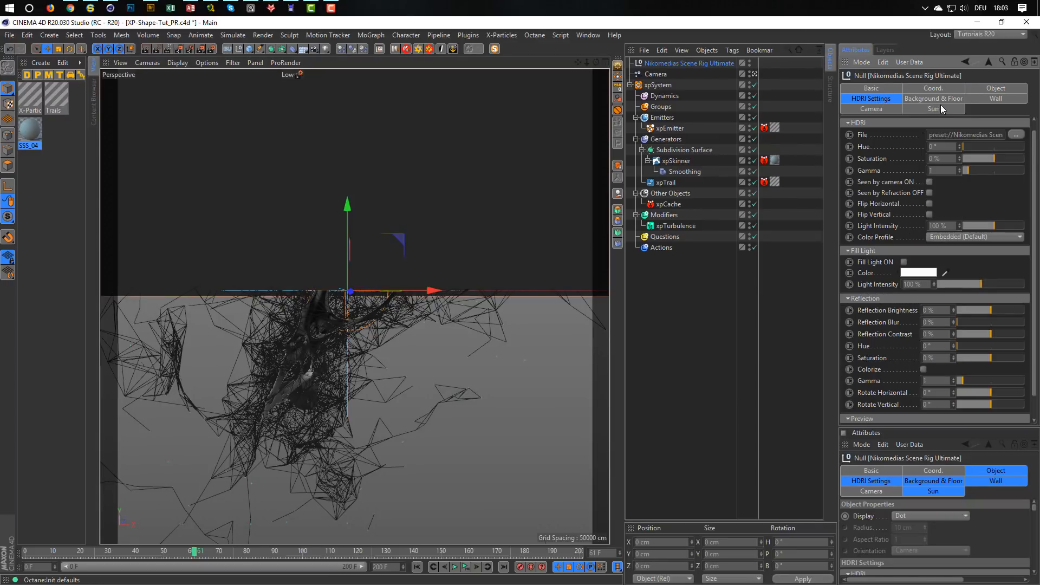
pyautogui.click(940, 100)
pyautogui.scroll(-10, 941, 325)
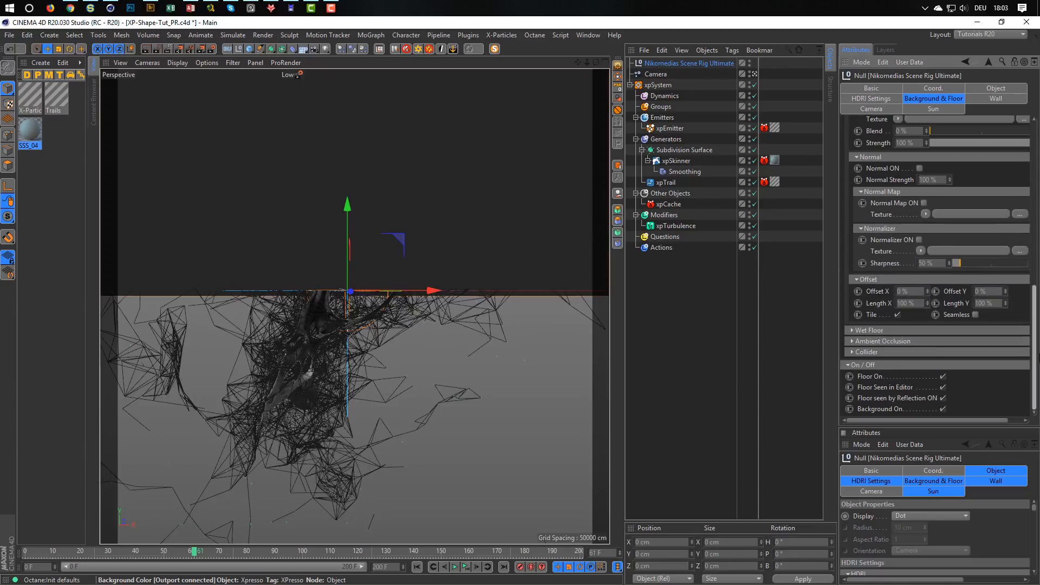
pyautogui.click(942, 398)
pyautogui.click(944, 387)
pyautogui.click(942, 378)
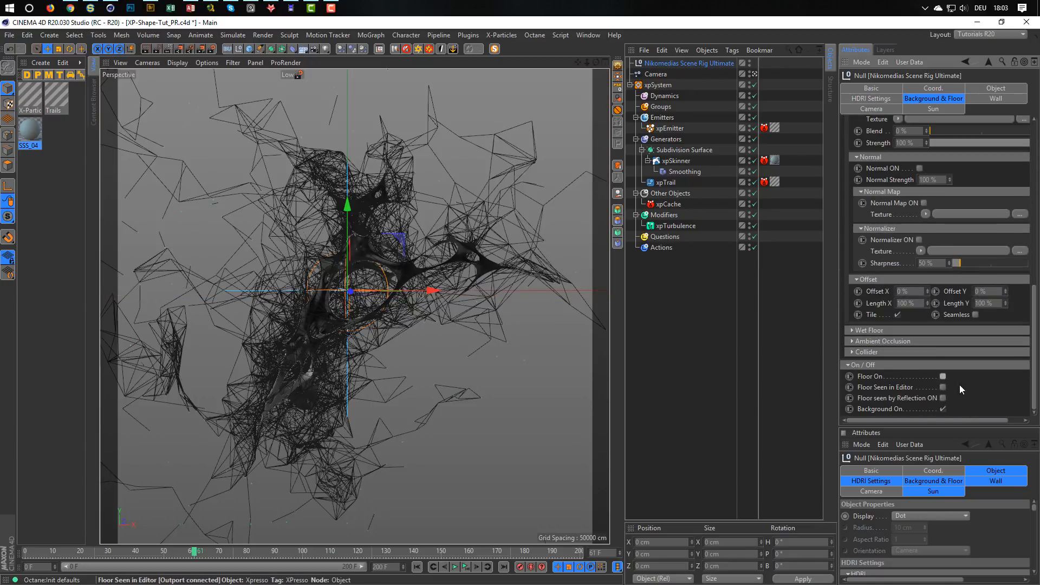
# Set the scene rig's Background Brightness to 15 % and check the network from closer up in an interactive render preview.
pyautogui.scroll(10, 1018, 341)
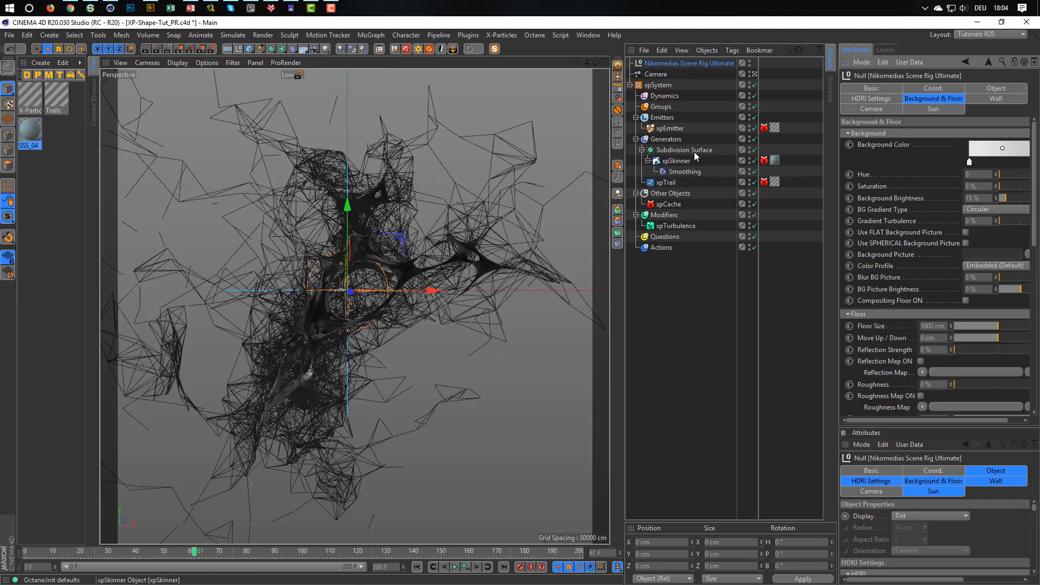
pyautogui.click(167, 49)
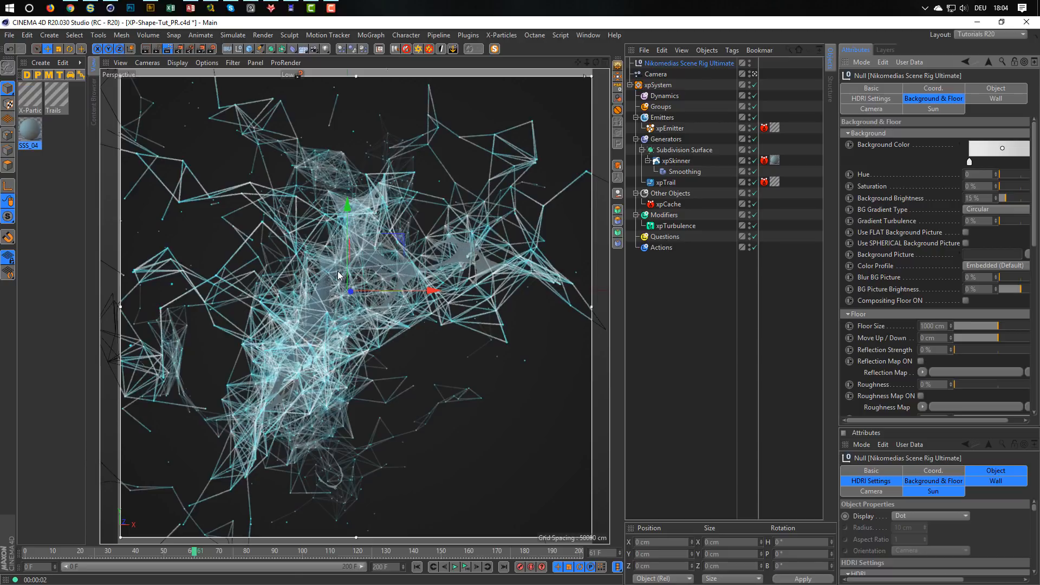
pyautogui.keyDown('alt'); pyautogui.moveTo(338, 271); pyautogui.dragTo(354, 267, button='right'); pyautogui.keyUp('alt')
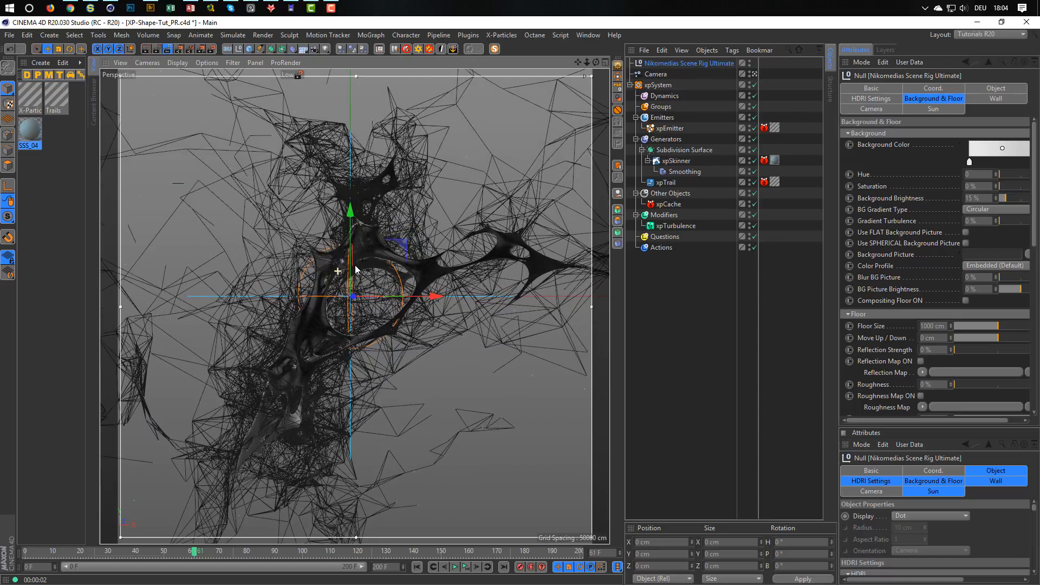
pyautogui.keyDown('alt'); pyautogui.moveTo(355, 267); pyautogui.dragTo(368, 226, button='middle'); pyautogui.keyUp('alt')
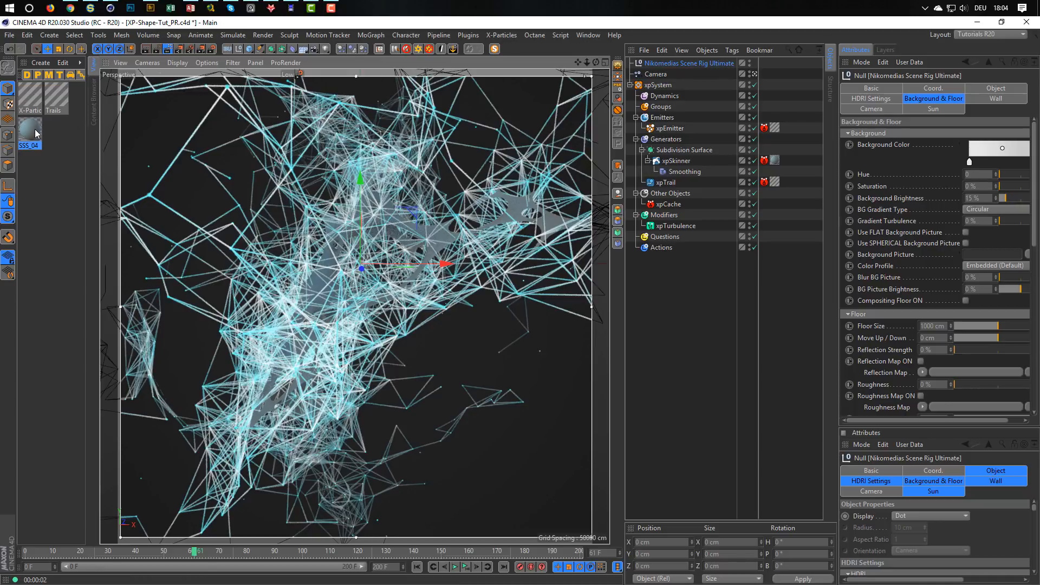
# Open the Trails material for editing and set the Depth Max of its transparency to 200.
pyautogui.doubleClick(53, 95)
pyautogui.moveTo(235, 72); pyautogui.dragTo(670, 183)
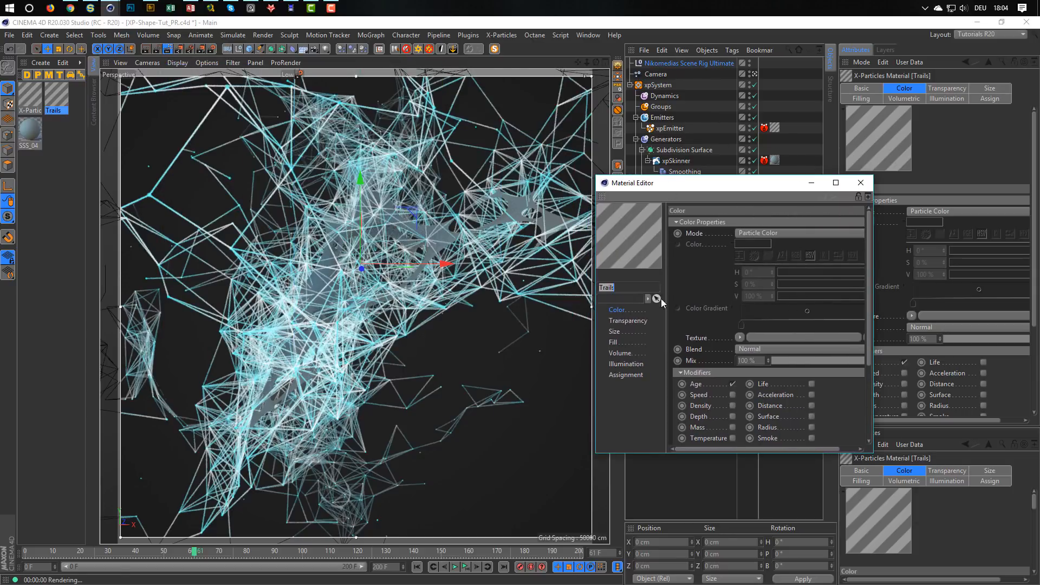
pyautogui.moveTo(705, 452); pyautogui.dragTo(705, 508)
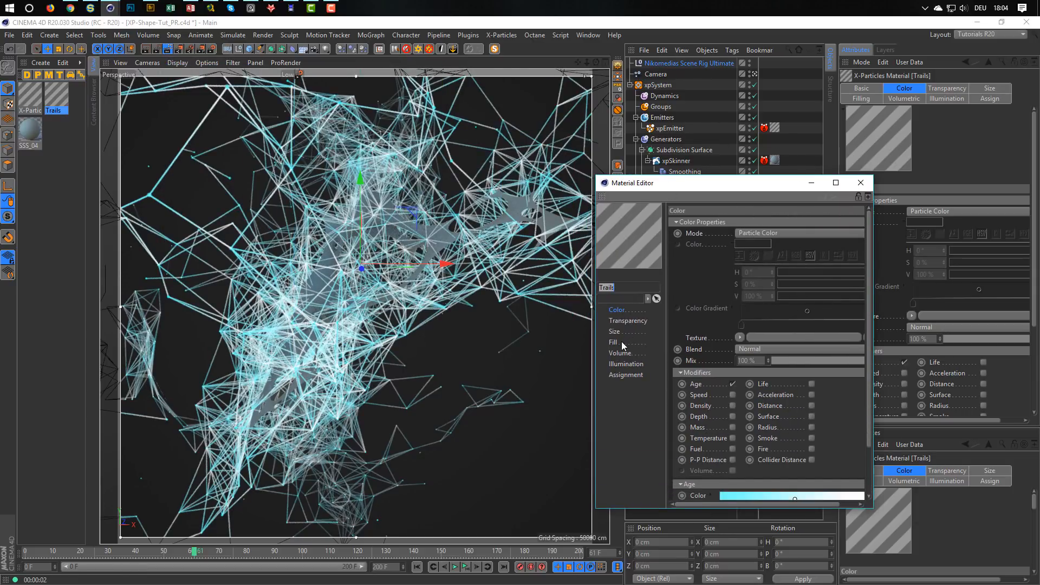
pyautogui.click(628, 321)
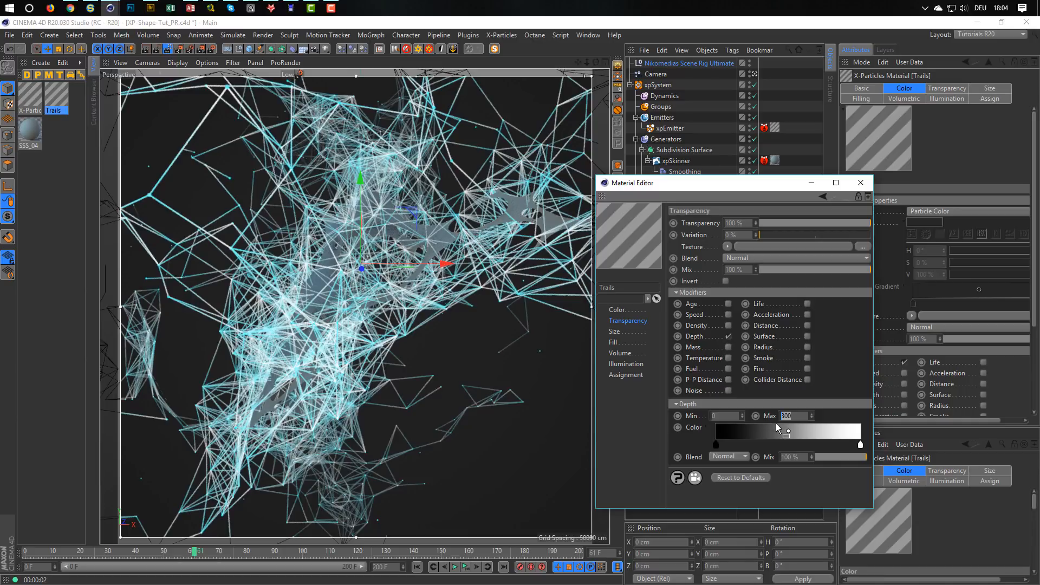
pyautogui.write('0')
pyautogui.press('Return')
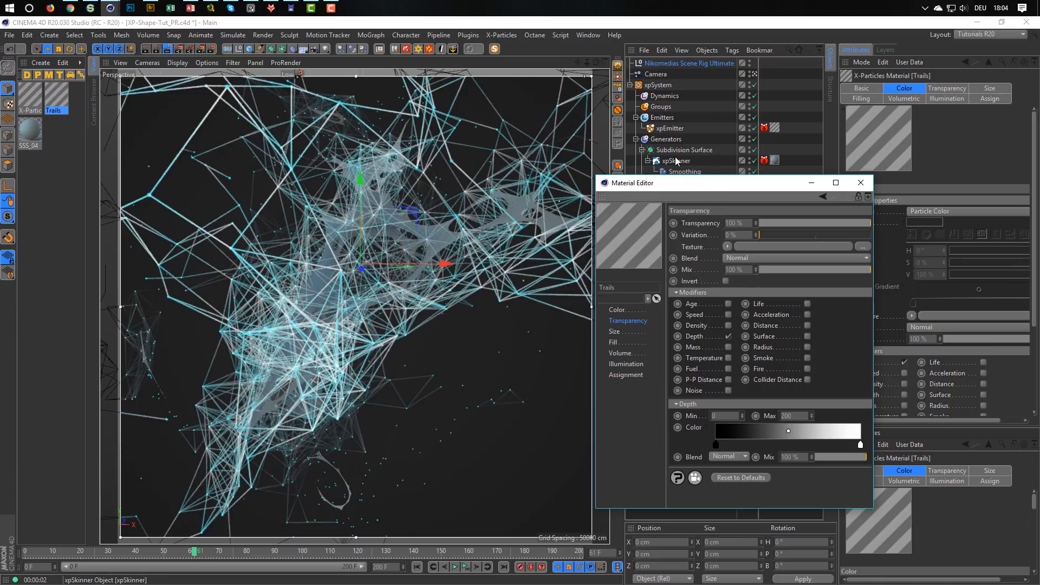
# Select the xpTrail object to view its settings and move the timeline to frame 119.
pyautogui.moveTo(650, 185); pyautogui.dragTo(653, 230)
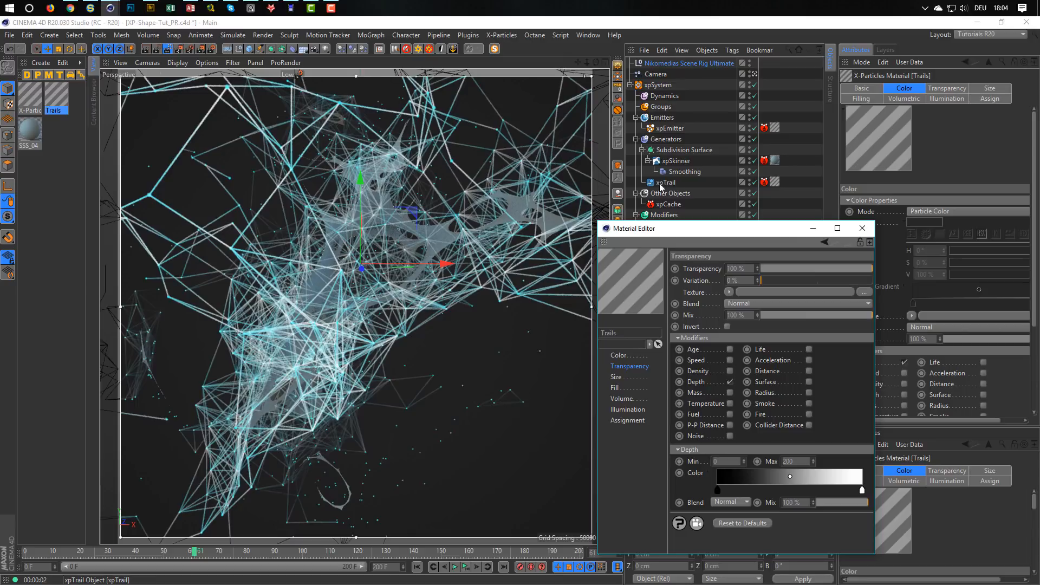
pyautogui.click(661, 186)
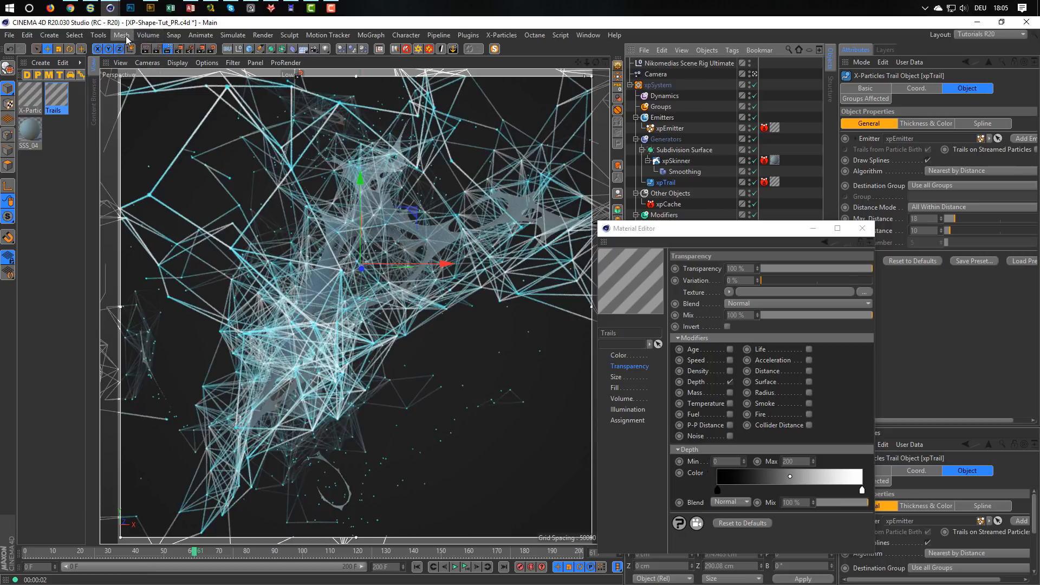
pyautogui.moveTo(198, 553); pyautogui.dragTo(357, 569)
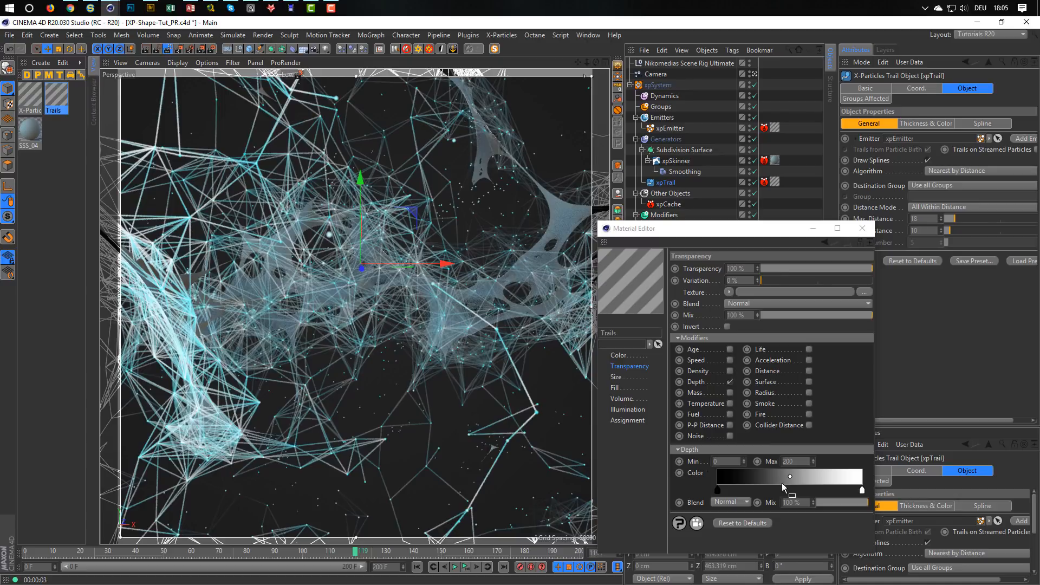
# Try a transparency Depth Max of 300 on the Trails material, and settle on 250.
pyautogui.click(799, 462)
pyautogui.write('30')
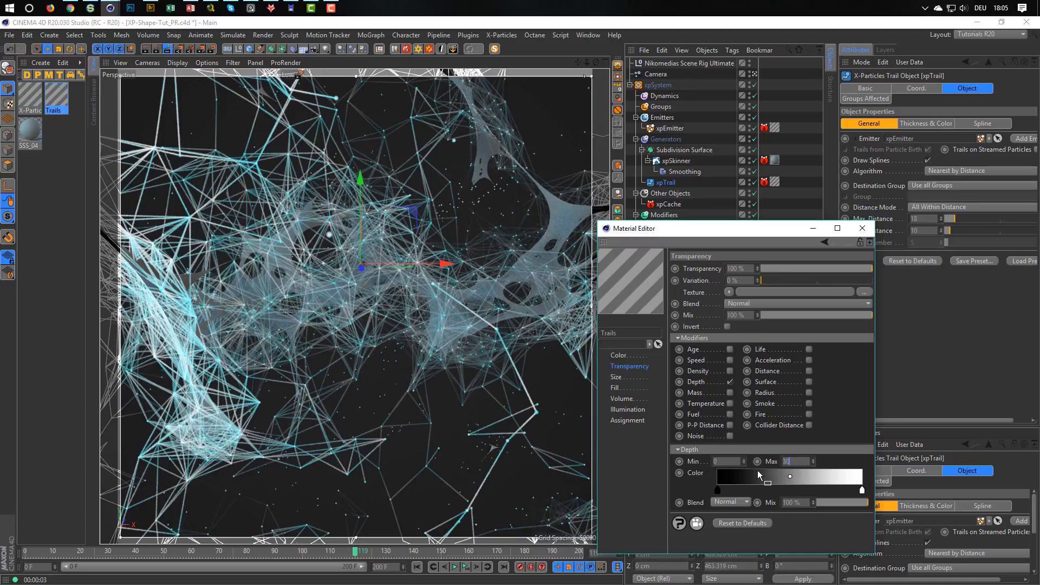
pyautogui.write('0')
pyautogui.press('Return')
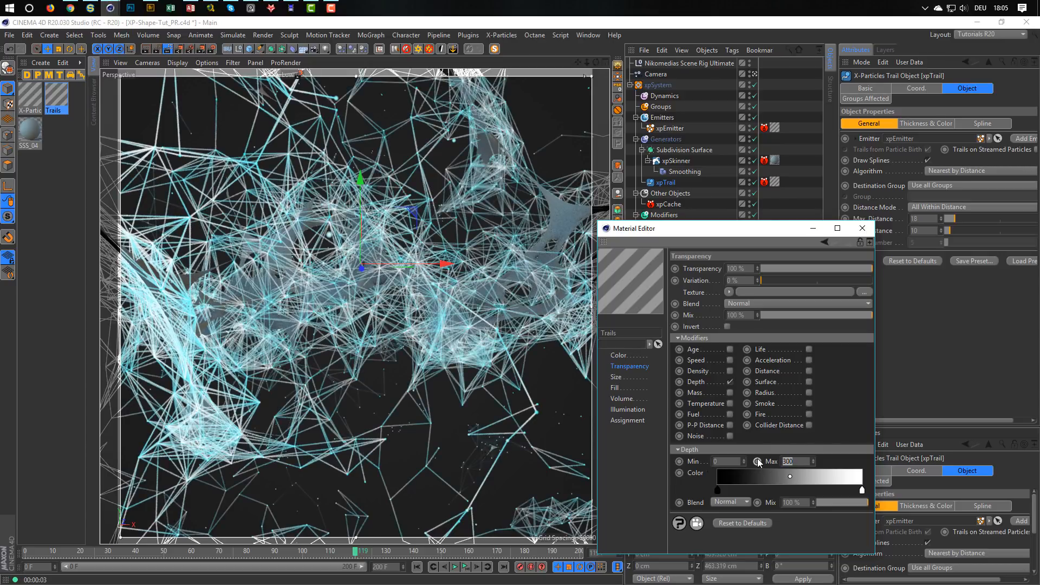
pyautogui.write('250')
pyautogui.press('Return')
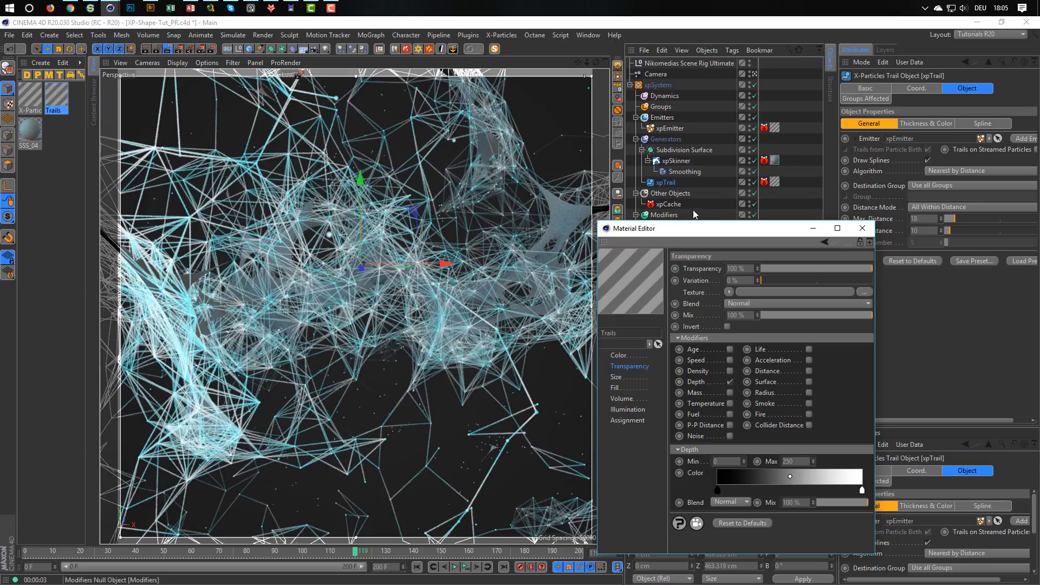
# Disable the xpTrail object to isolate the skinned mesh in the preview, and move the Material Editor clear of the object list.
pyautogui.click(755, 182)
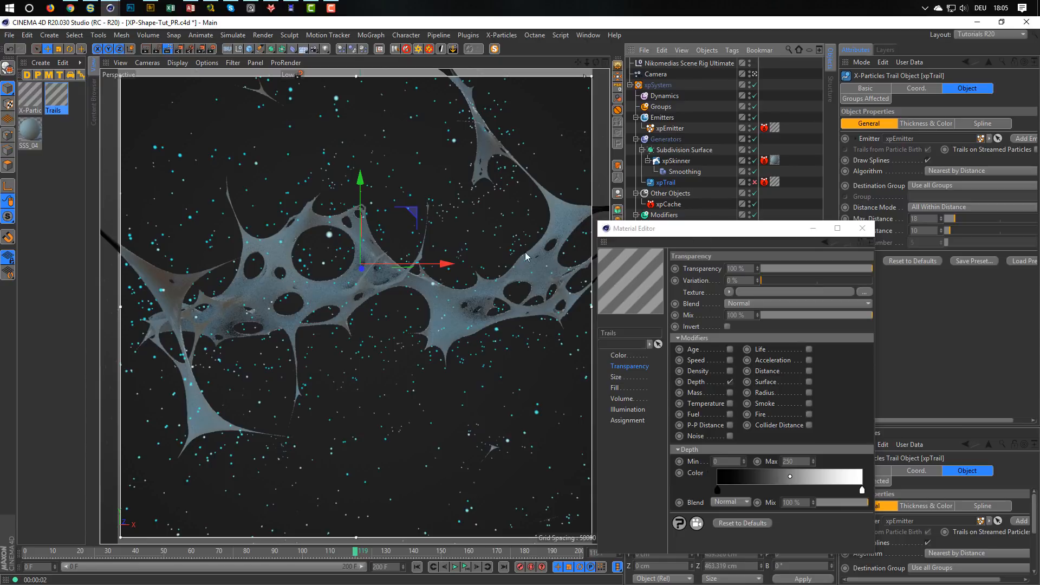
pyautogui.moveTo(678, 228); pyautogui.dragTo(668, 253)
pyautogui.moveTo(616, 320); pyautogui.dragTo(612, 340)
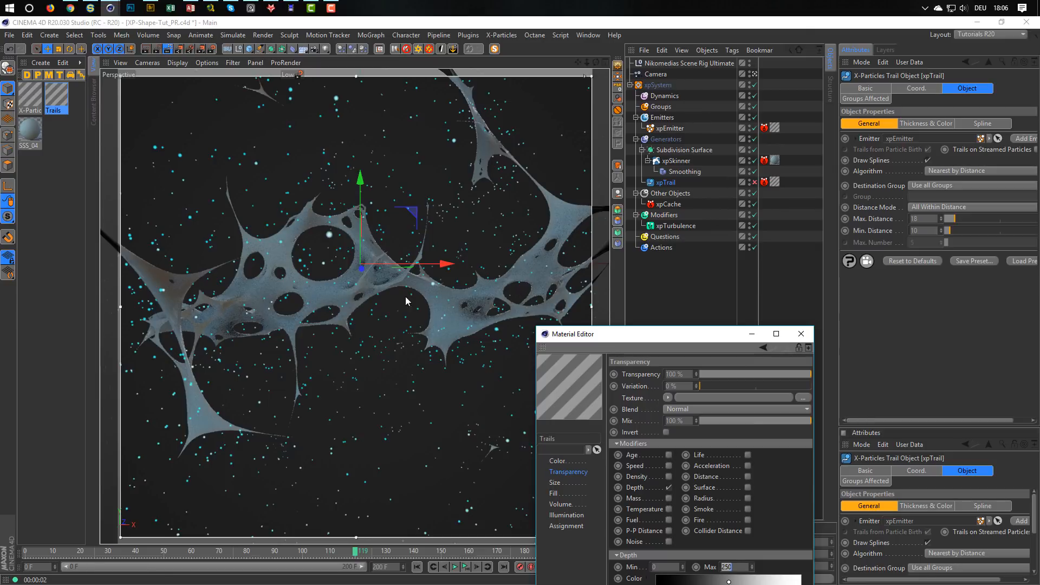
pyautogui.moveTo(610, 340)
pyautogui.mouseDown()
pyautogui.moveTo(612, 328)
pyautogui.moveTo(597, 328)
pyautogui.mouseUp()
# Set the Rotate Horizontal value in the scene rig's HDRI reflection settings to 61°.
pyautogui.click(667, 64)
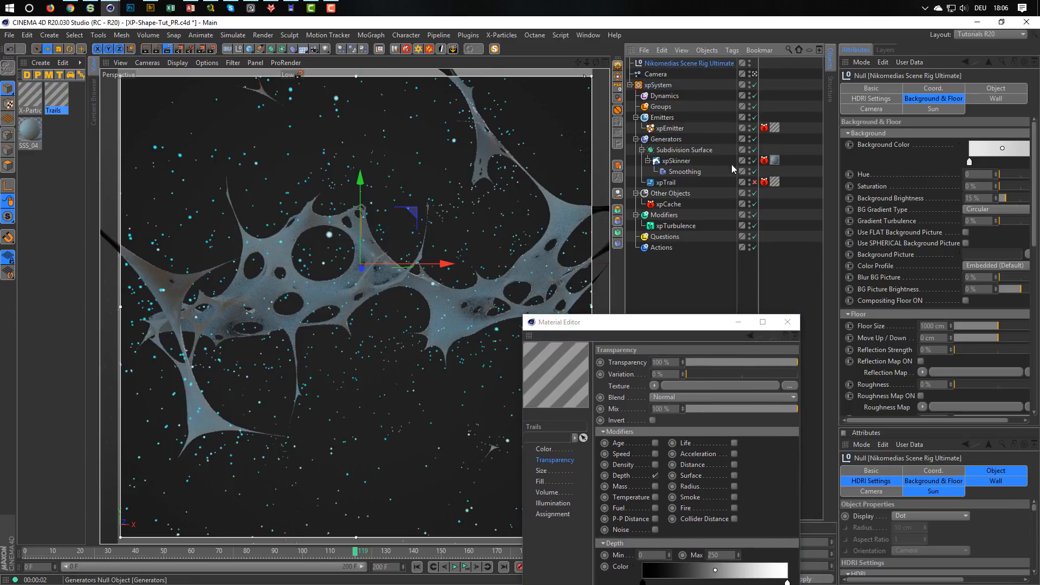
pyautogui.click(871, 98)
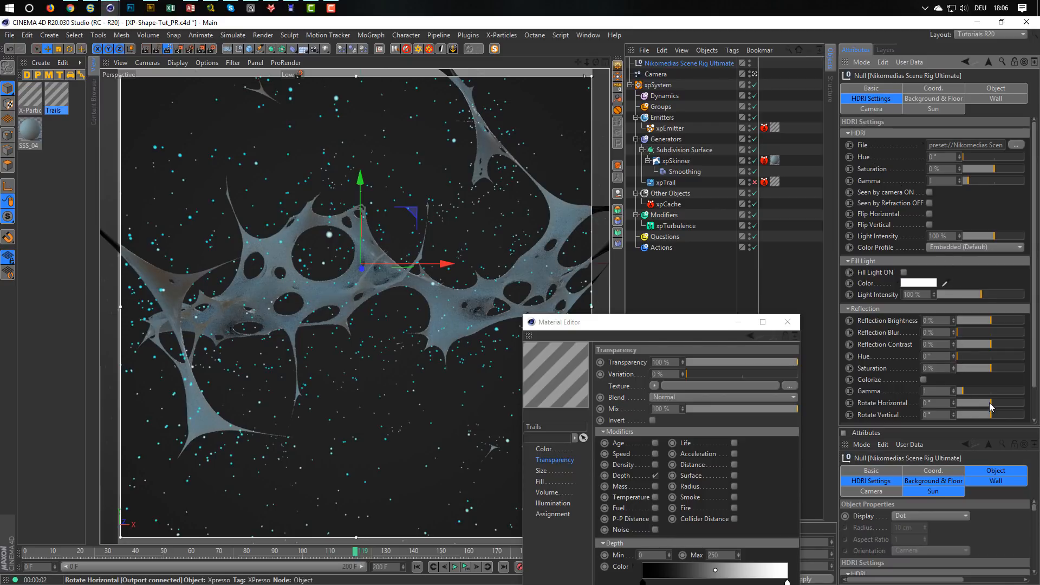
pyautogui.moveTo(990, 402)
pyautogui.mouseDown()
pyautogui.moveTo(1012, 404)
pyautogui.moveTo(1002, 404)
pyautogui.mouseUp()
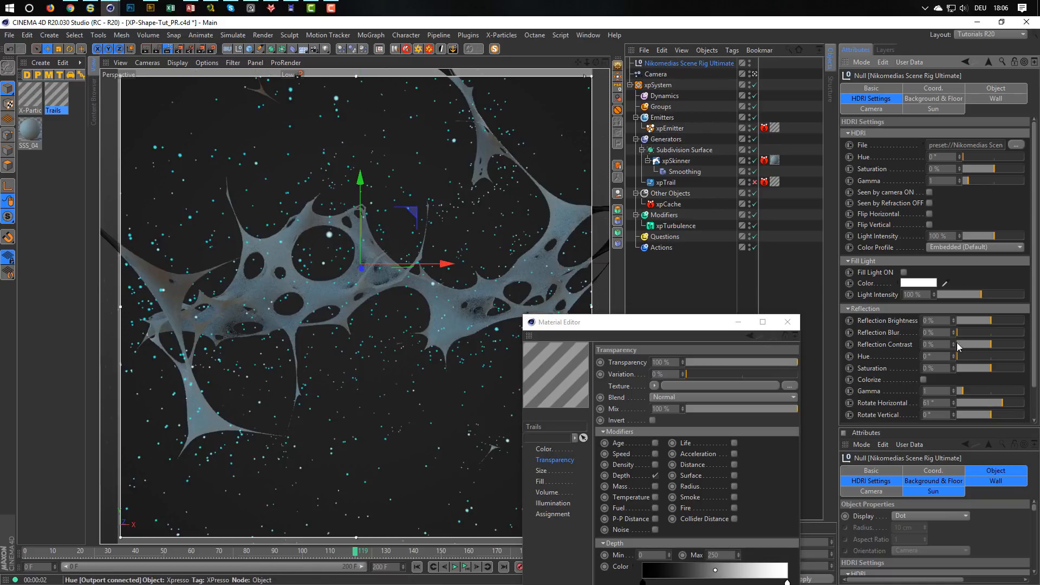
# Raise the Reflection Brightness of the scene rig's HDRI to 20 %.
pyautogui.click(928, 320)
pyautogui.write('2')
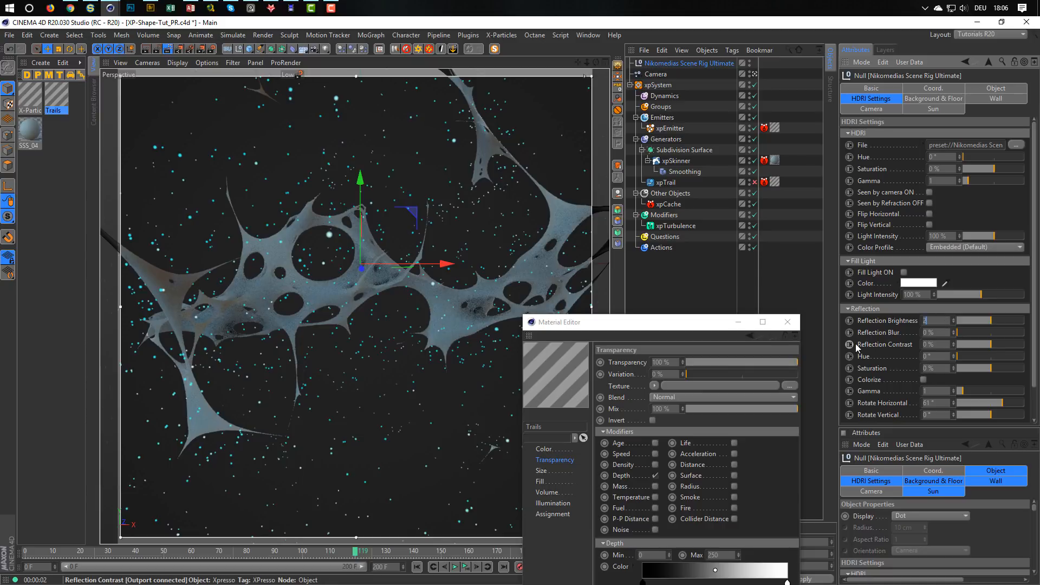
pyautogui.write('0')
pyautogui.press('Return')
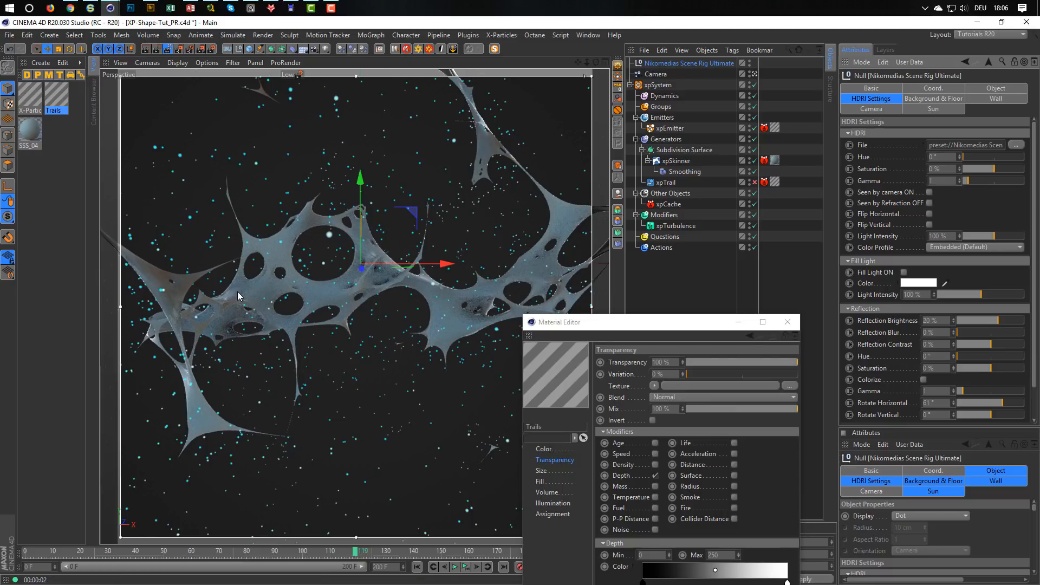
# Activate the scene rig's sun and set its Rotate Horizontal value to 29°.
pyautogui.click(946, 109)
pyautogui.click(913, 144)
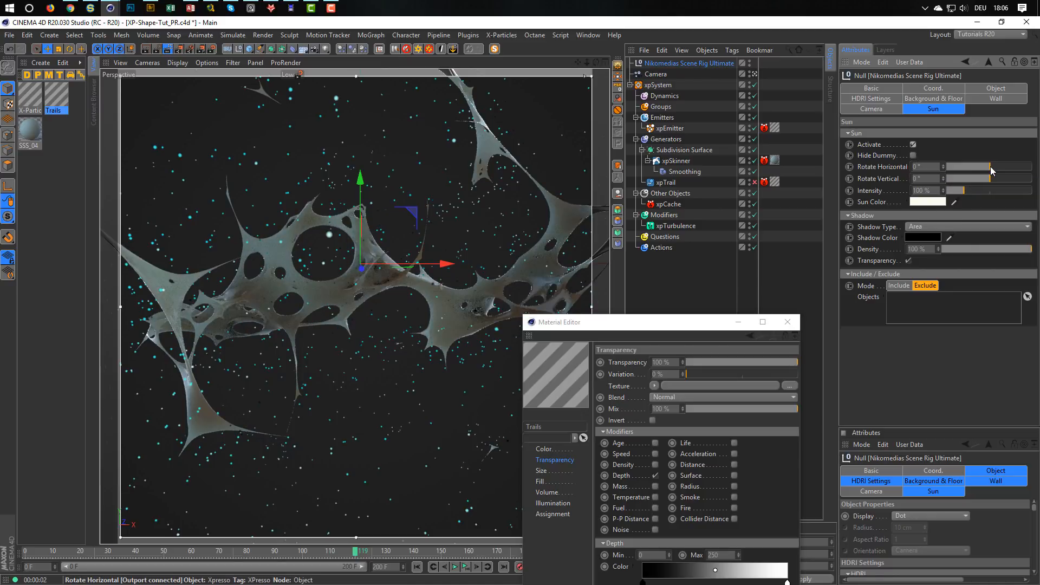
pyautogui.moveTo(991, 167)
pyautogui.mouseDown()
pyautogui.moveTo(1003, 168)
pyautogui.moveTo(949, 176)
pyautogui.moveTo(1018, 172)
pyautogui.moveTo(998, 176)
pyautogui.mouseUp()
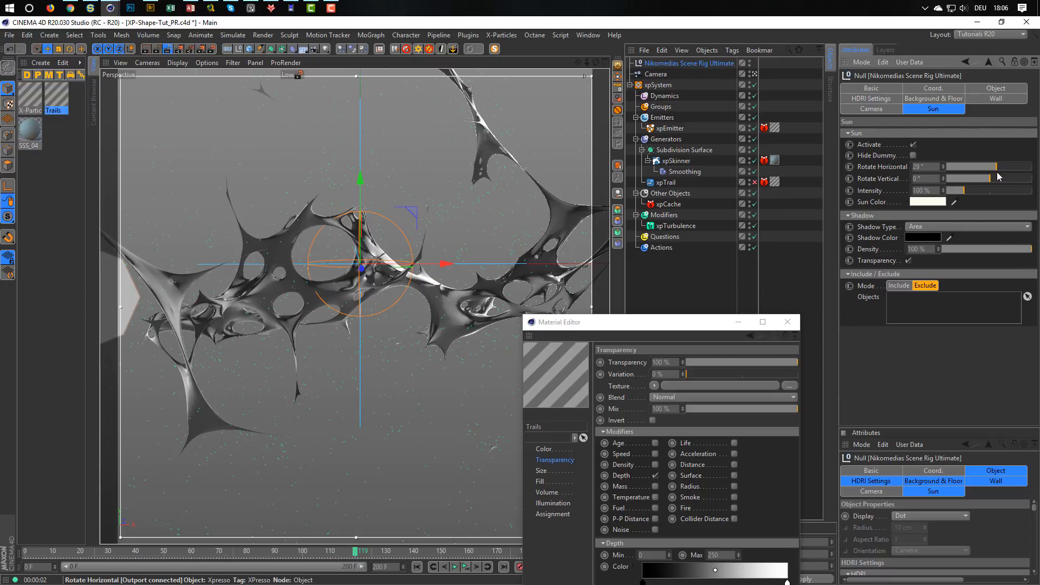
# Set the sun's Rotate Horizontal to 180°, check its placement in the top view, and move the Material Editor clear of the viewport.
pyautogui.click(167, 47)
pyautogui.middleClick(288, 249)
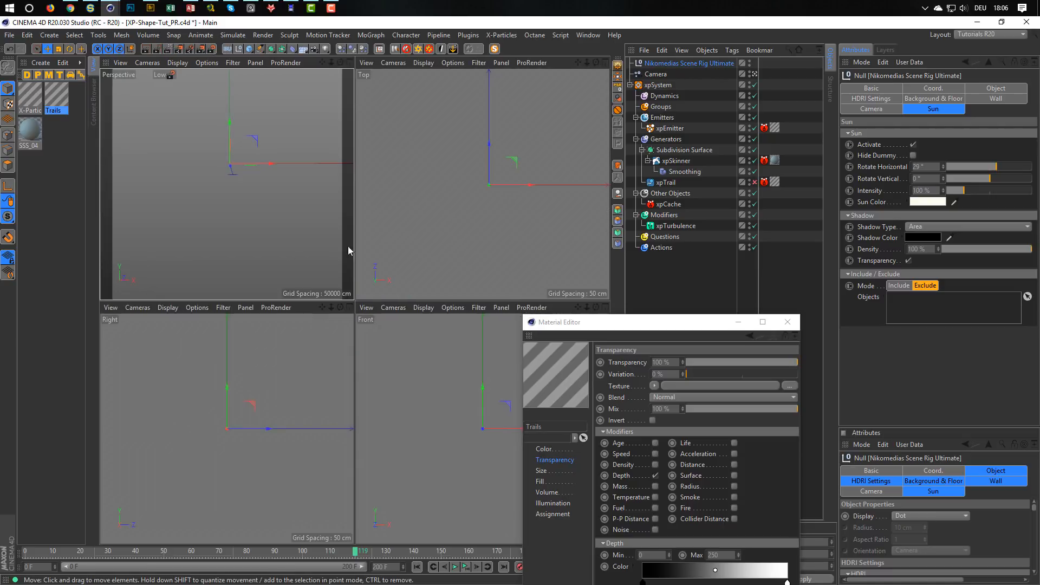
pyautogui.middleClick(418, 237)
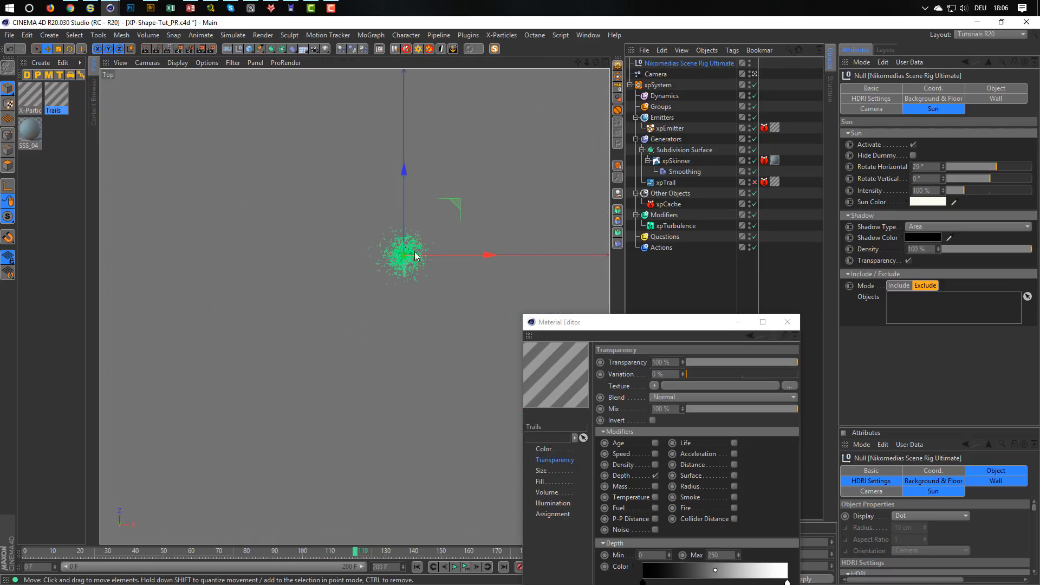
pyautogui.moveTo(416, 255)
pyautogui.keyDown('alt'); pyautogui.mouseDown(button='middle')
pyautogui.moveTo(358, 354)
pyautogui.moveTo(363, 434)
pyautogui.moveTo(357, 401)
pyautogui.mouseUp(button='middle'); pyautogui.keyUp('alt')
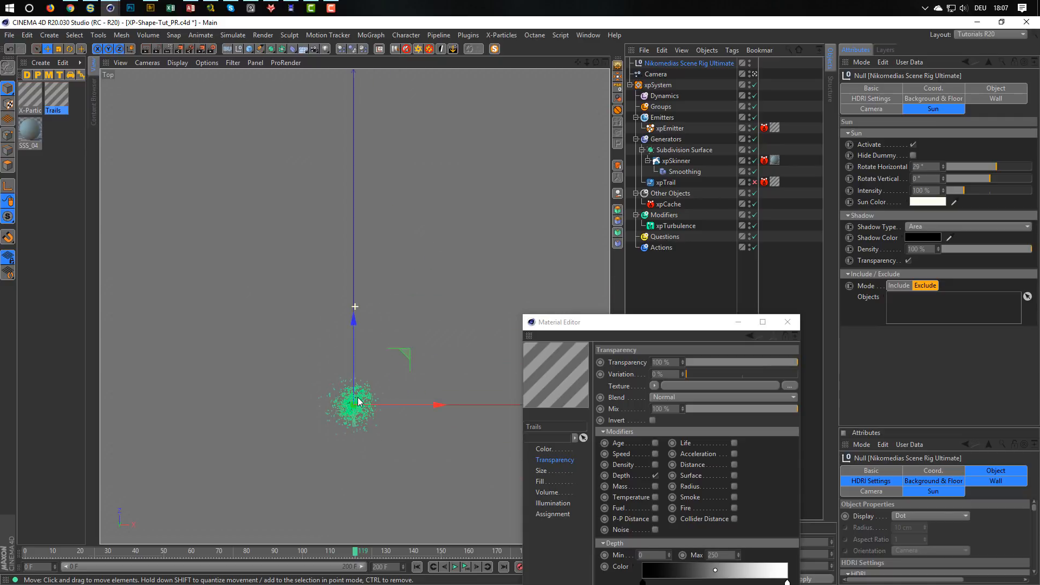
pyautogui.moveTo(358, 398)
pyautogui.keyDown('alt'); pyautogui.mouseDown(button='right')
pyautogui.moveTo(210, 410)
pyautogui.moveTo(224, 409)
pyautogui.mouseUp(button='right'); pyautogui.keyUp('alt')
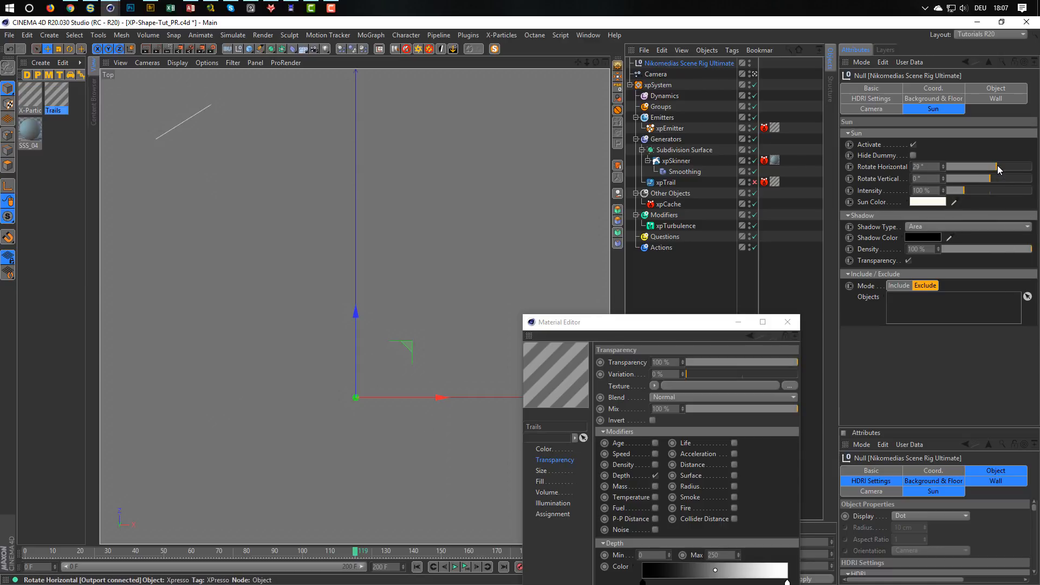
pyautogui.moveTo(997, 165); pyautogui.dragTo(1037, 170)
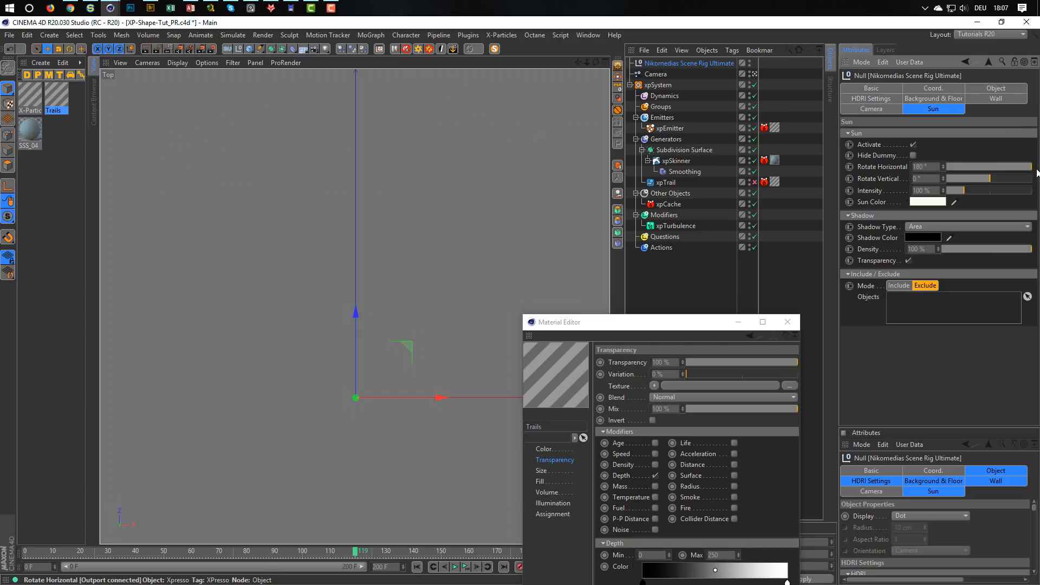
pyautogui.moveTo(675, 321); pyautogui.dragTo(763, 326)
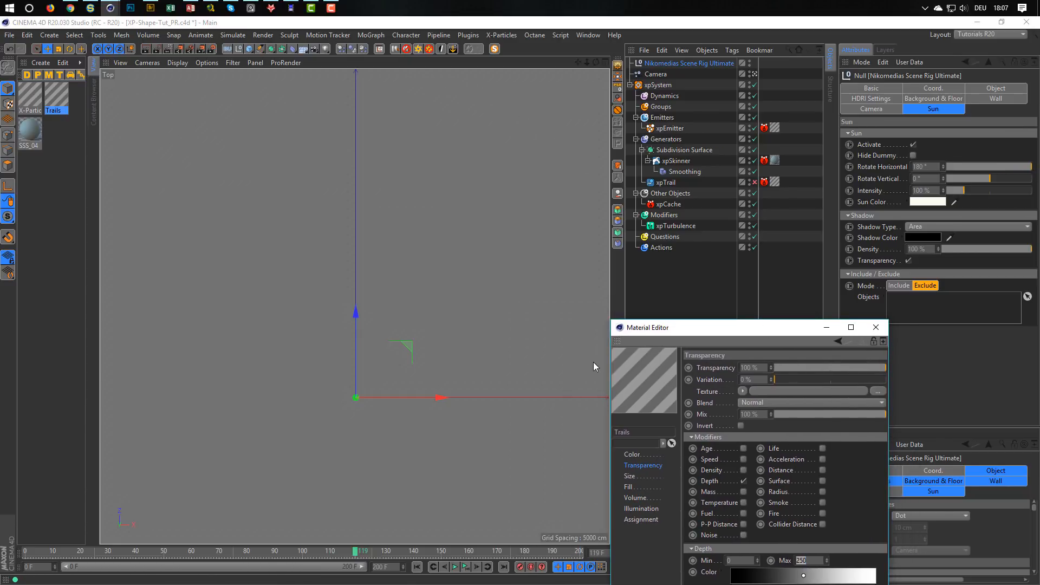
pyautogui.keyDown('alt'); pyautogui.moveTo(422, 315); pyautogui.dragTo(326, 232, button='middle'); pyautogui.keyUp('alt')
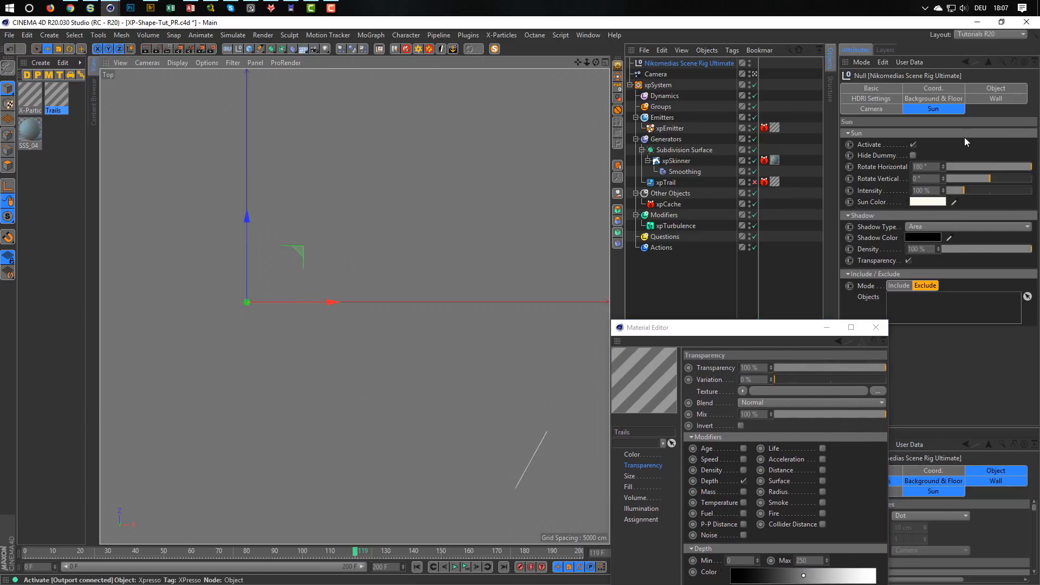
# Return to the full perspective view and restart the interactive render region.
pyautogui.press('F5')
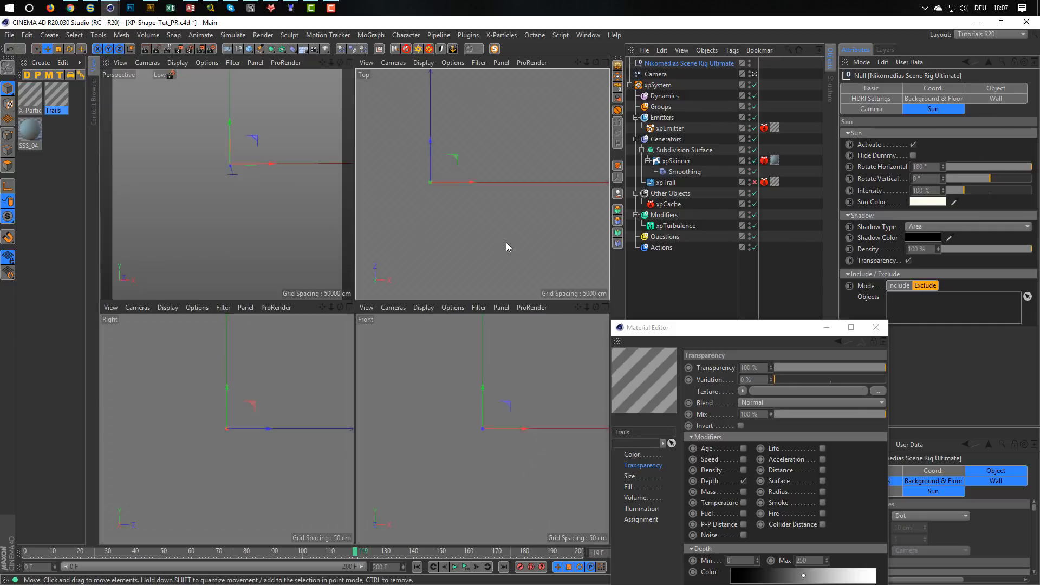
pyautogui.middleClick(244, 217)
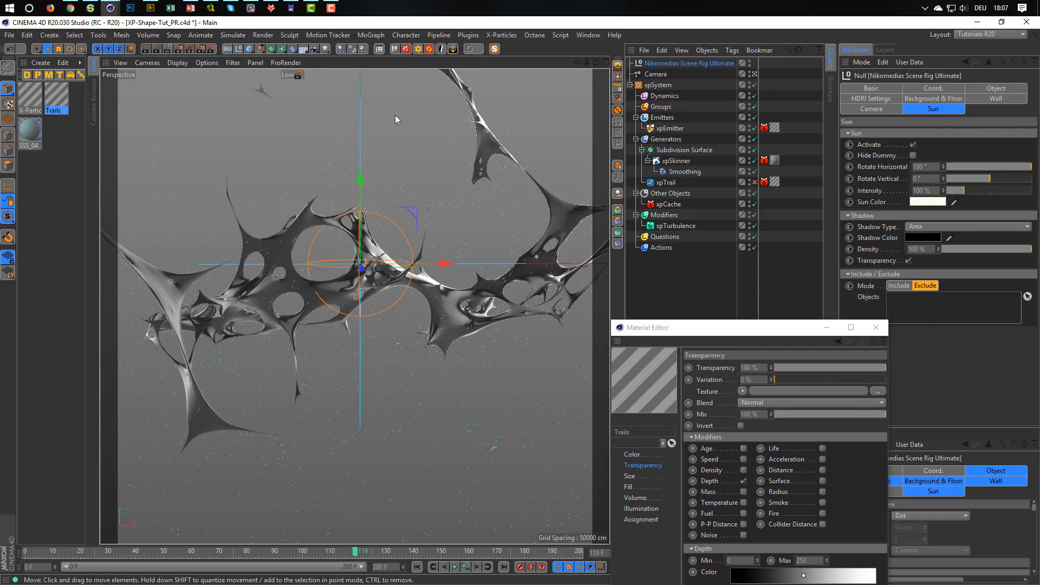
pyautogui.click(168, 49)
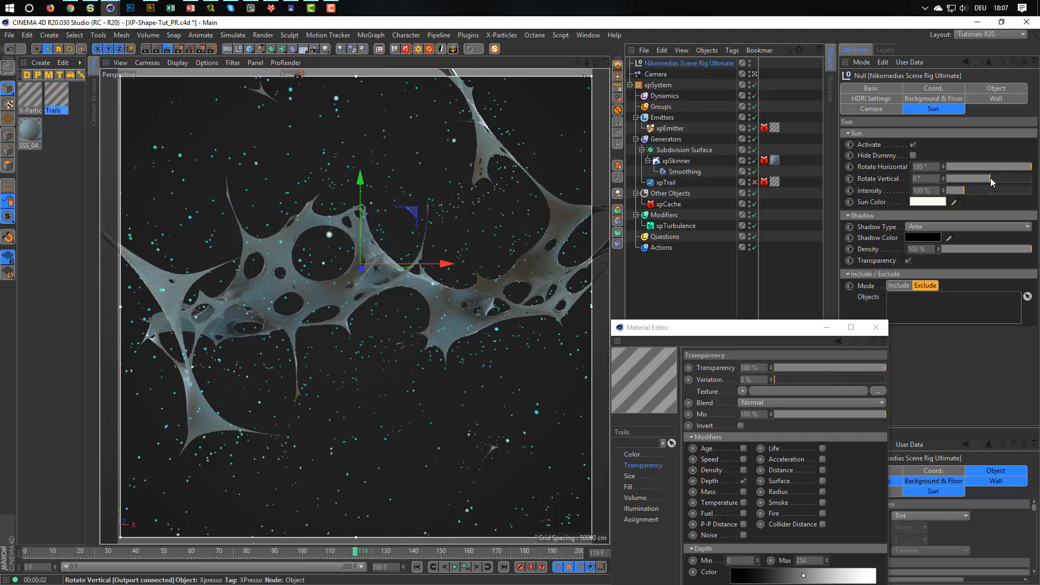
# Adjust the sun's Rotate Vertical value to -41° while comparing the lighting on the skinned mesh.
pyautogui.moveTo(992, 180); pyautogui.dragTo(993, 181)
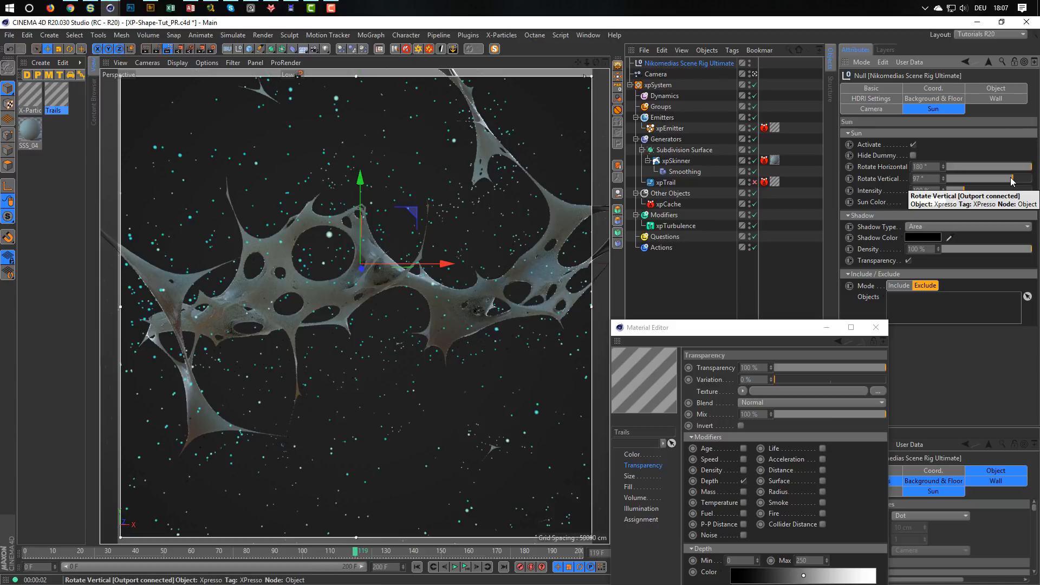
pyautogui.moveTo(1012, 181); pyautogui.dragTo(973, 181)
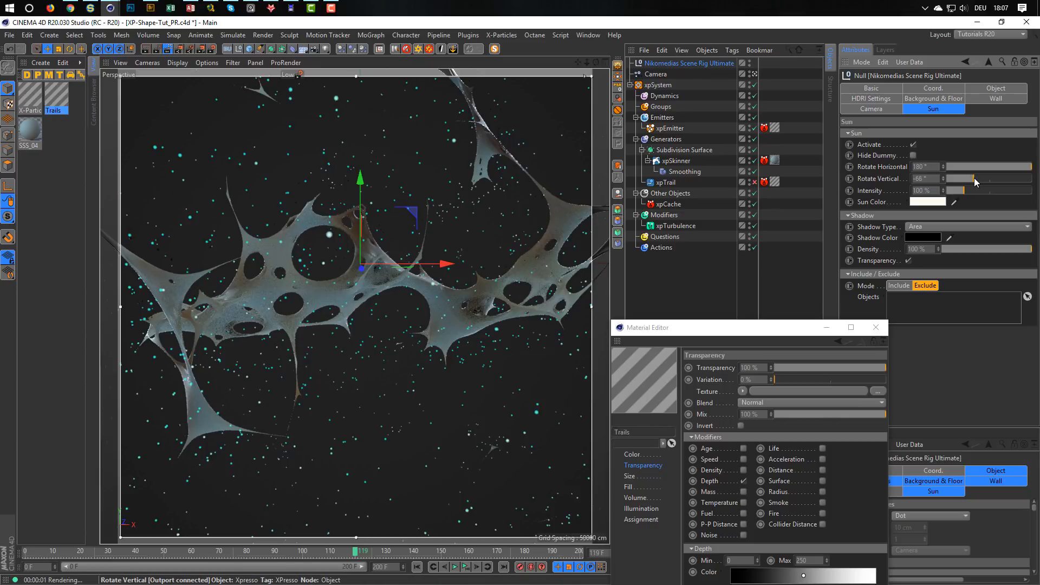
pyautogui.click(974, 180)
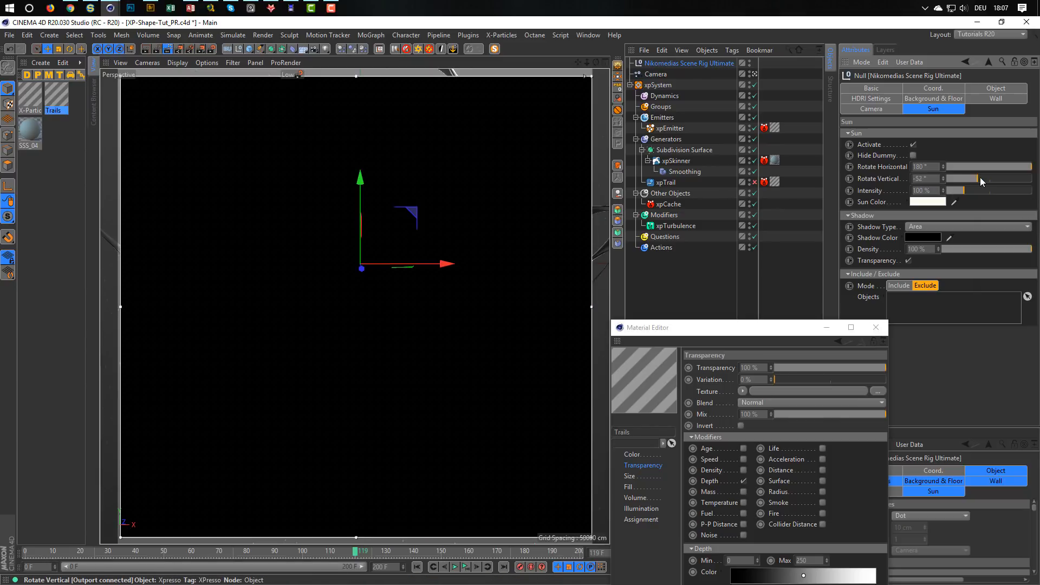
pyautogui.click(980, 178)
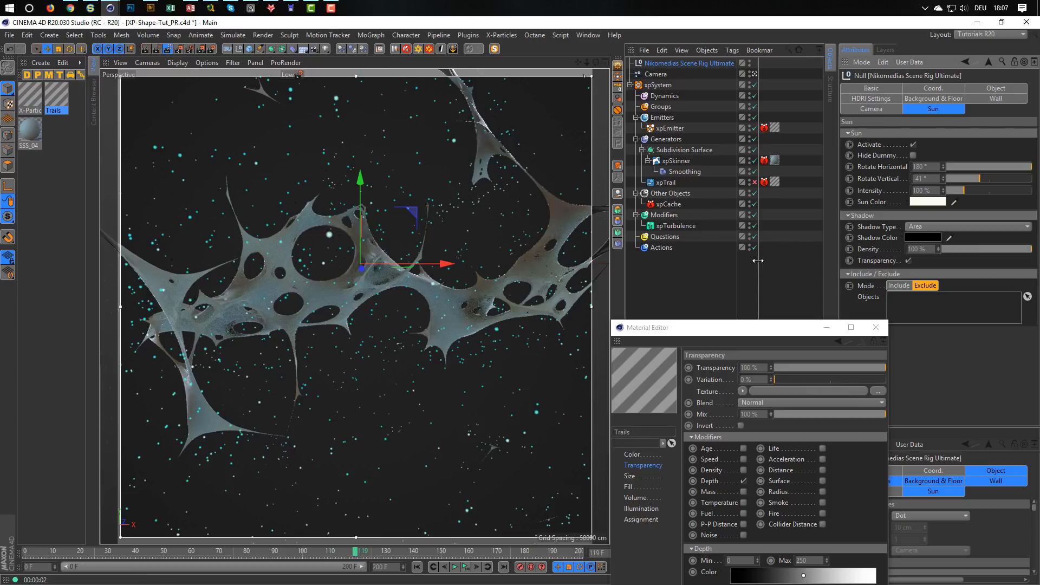
# Re-enable the xpTrail object and set the Depth Max of the Trails material's transparency to 200.
pyautogui.click(754, 182)
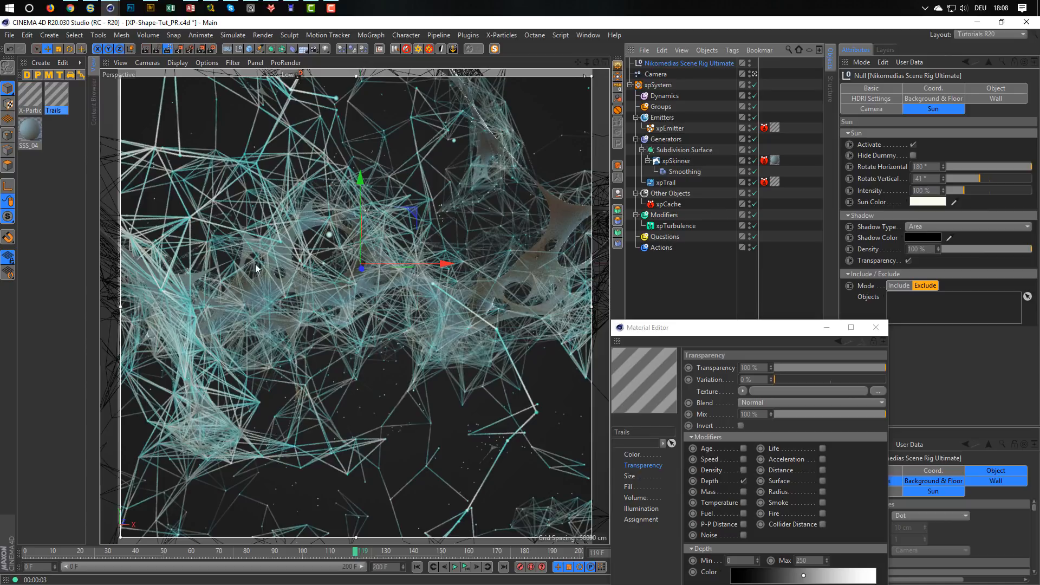
pyautogui.moveTo(753, 324); pyautogui.dragTo(768, 193)
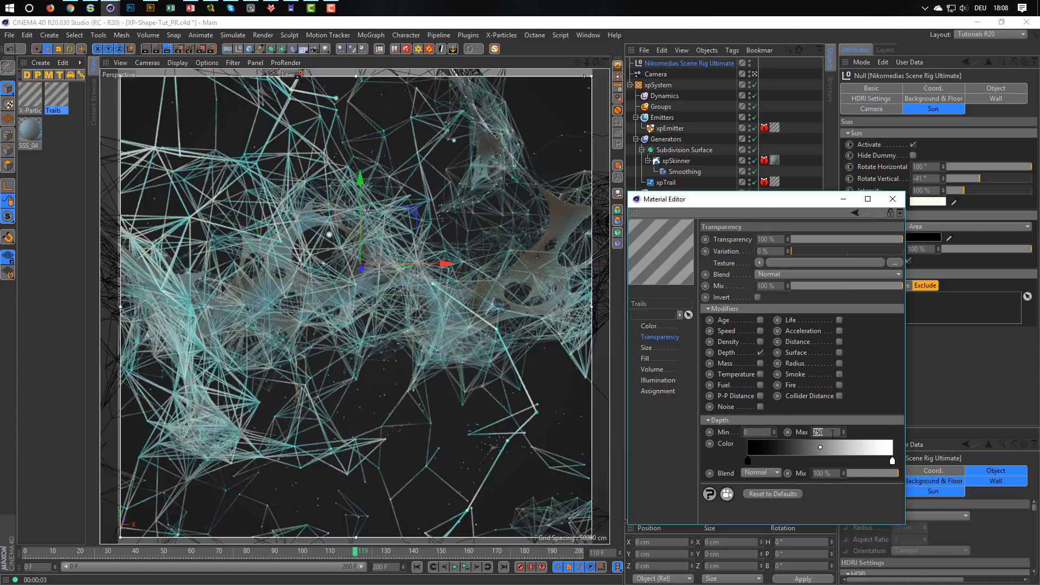
pyautogui.write('200')
pyautogui.press('Return')
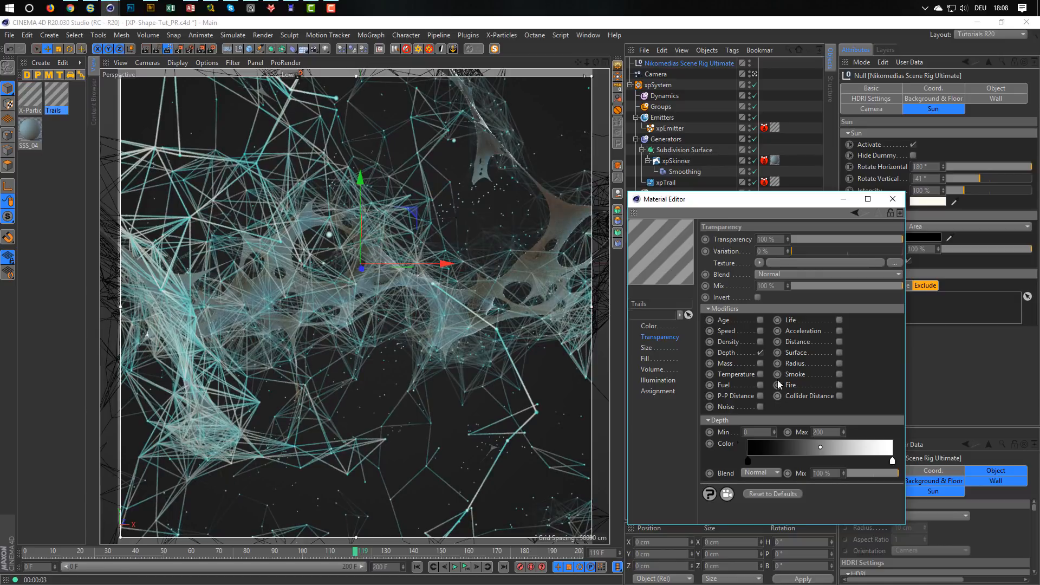
# Set the Trails material's Transparency to 0 % and disable its Depth modifier.
pyautogui.moveTo(792, 239); pyautogui.dragTo(781, 239)
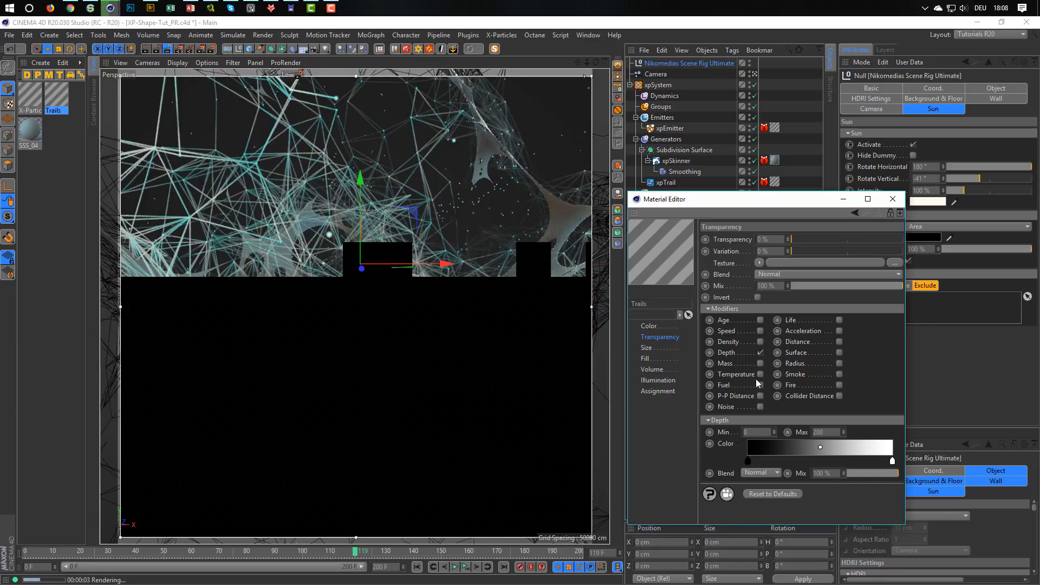
pyautogui.click(760, 352)
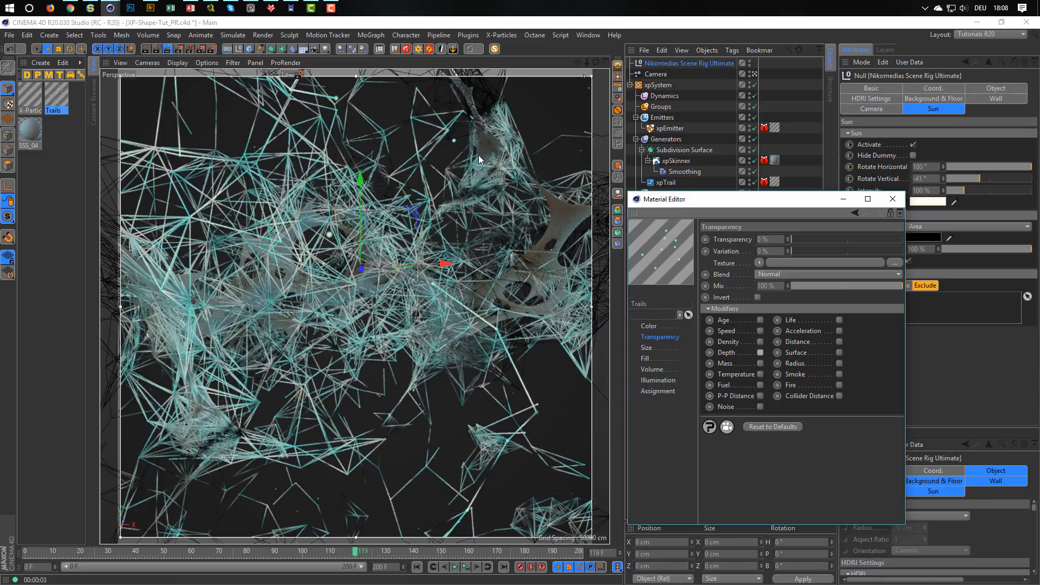
# Deactivate the scene rig's sun and show the Trails material's Illumination settings, moving the Material Editor clear of the rig's attributes.
pyautogui.click(912, 144)
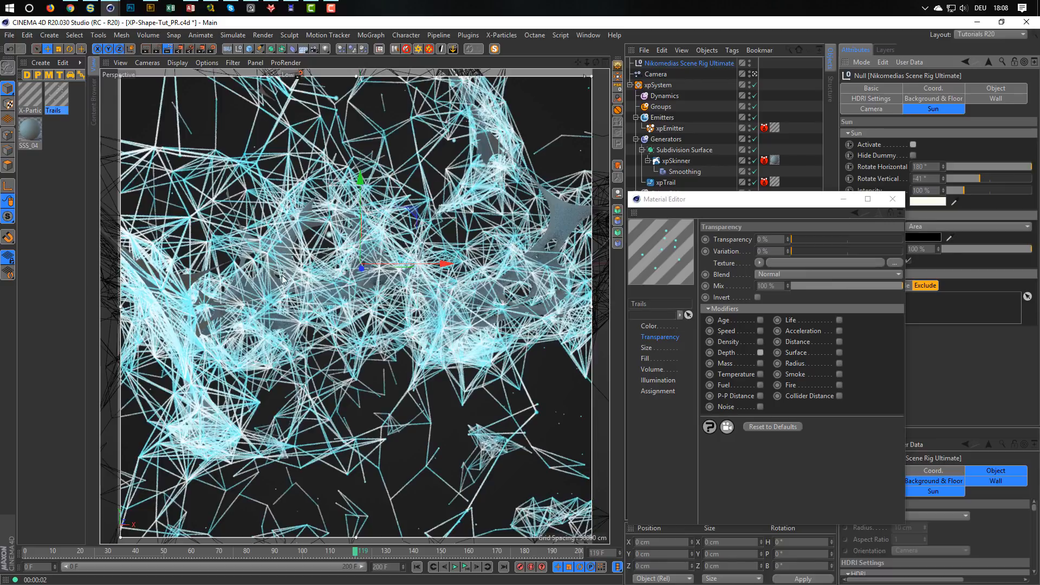
pyautogui.click(657, 383)
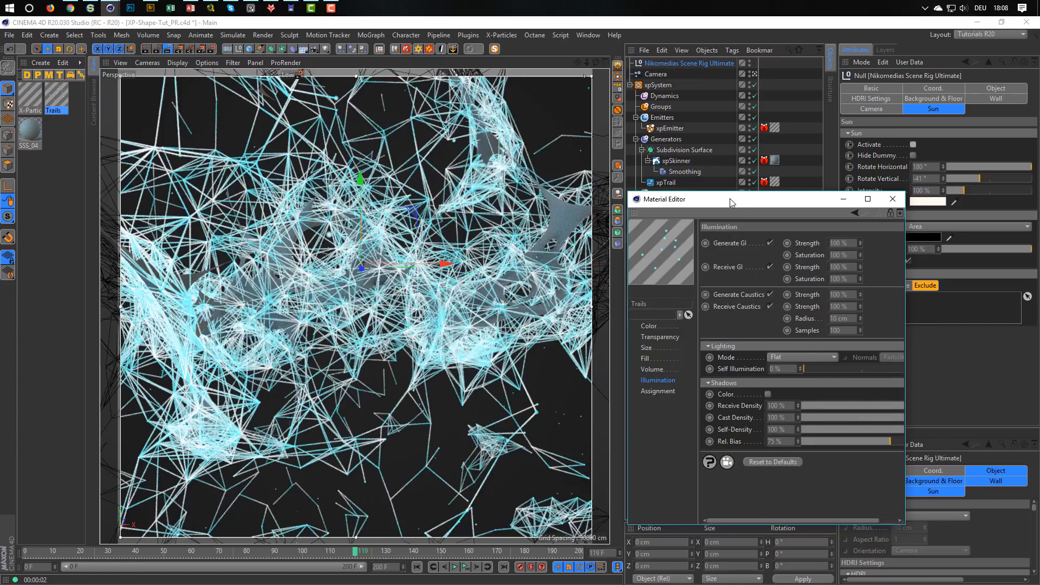
pyautogui.moveTo(728, 199); pyautogui.dragTo(654, 244)
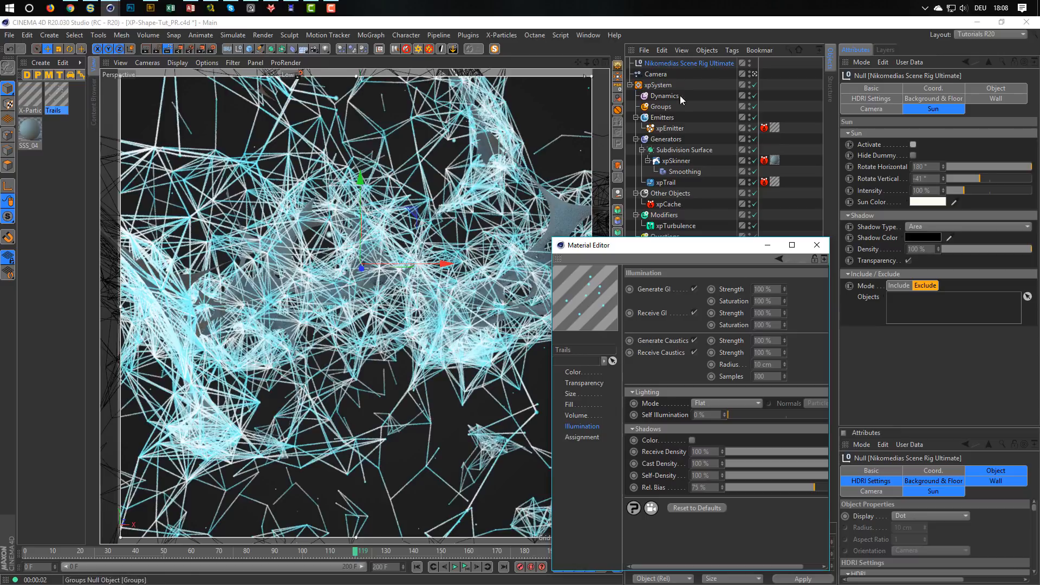
# Test the scene rig's HDRI with a Reflection Brightness of 0 %, and restore it to 20 %.
pyautogui.click(685, 65)
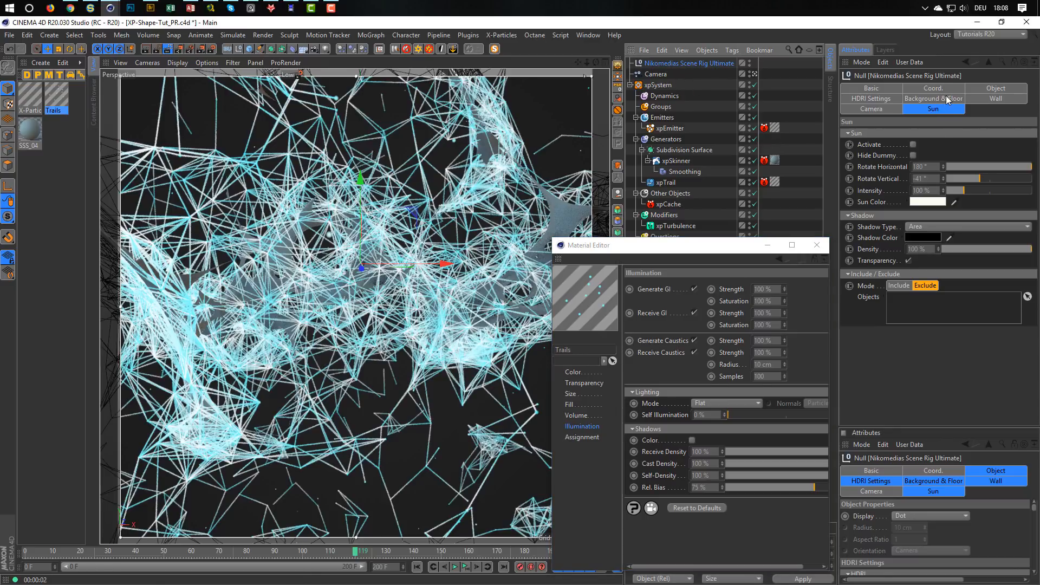
pyautogui.click(872, 99)
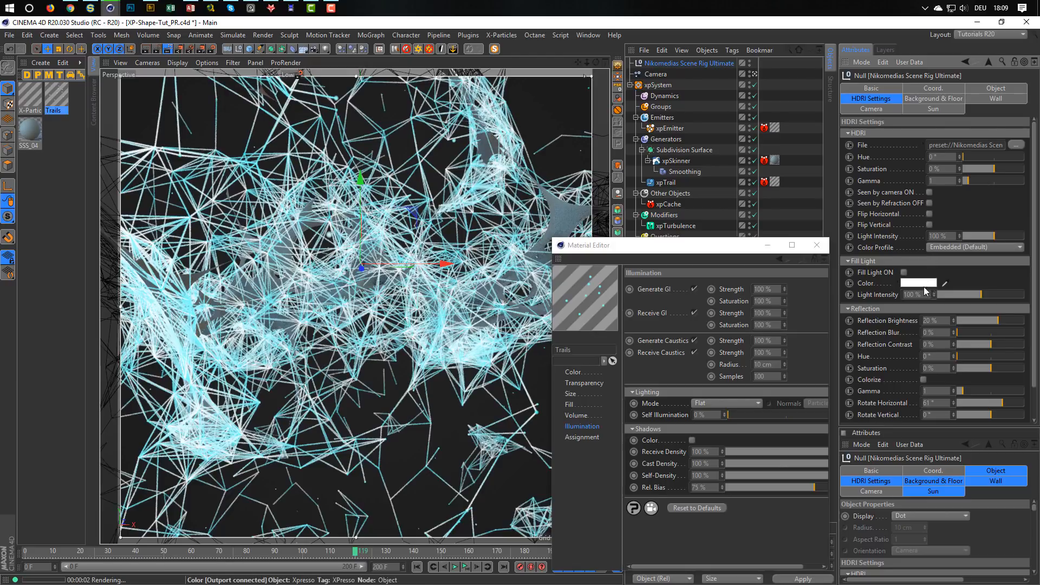
pyautogui.click(933, 321)
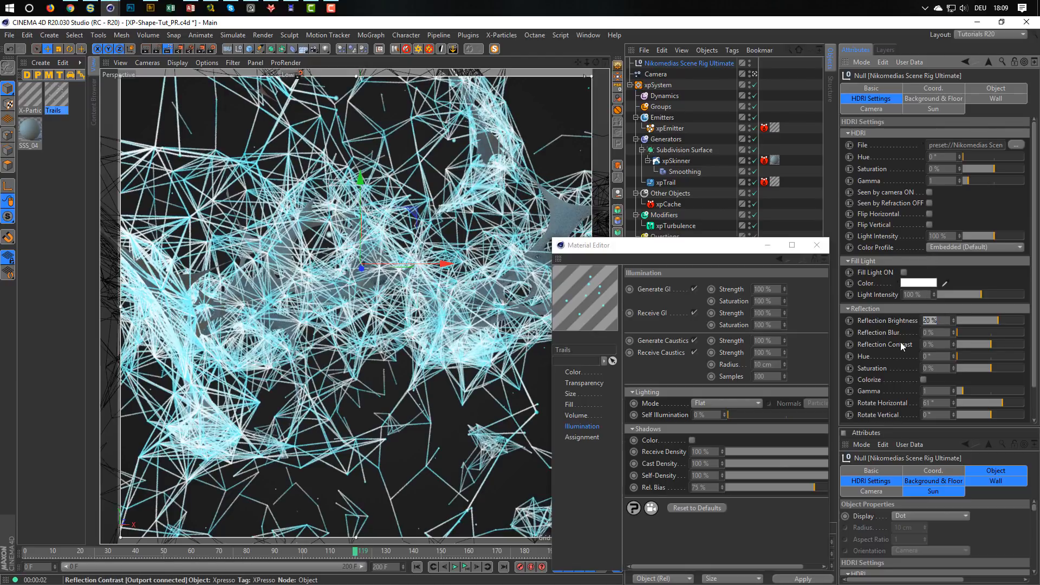
pyautogui.write('0')
pyautogui.press('Return')
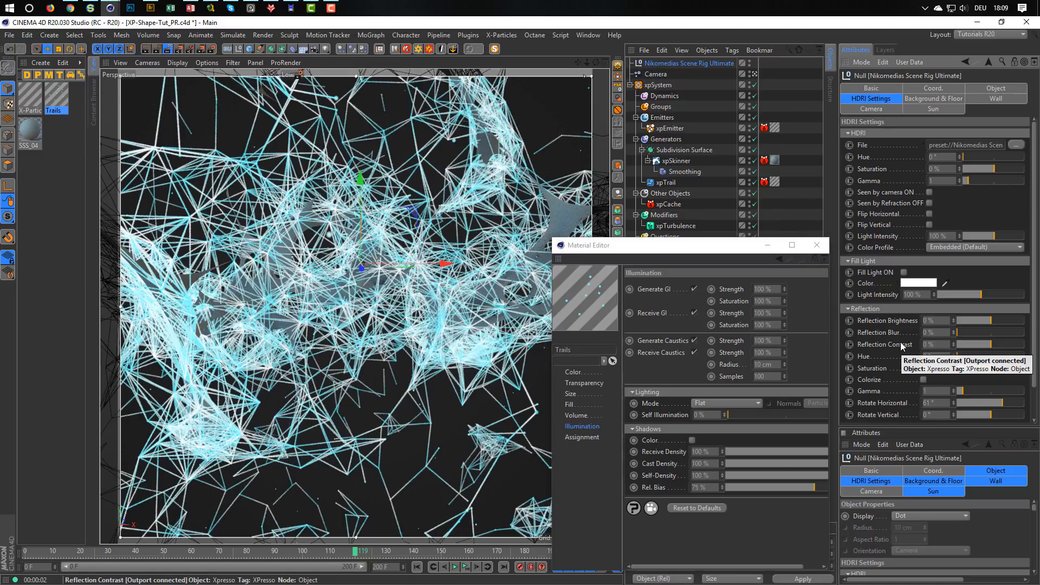
pyautogui.doubleClick(929, 321)
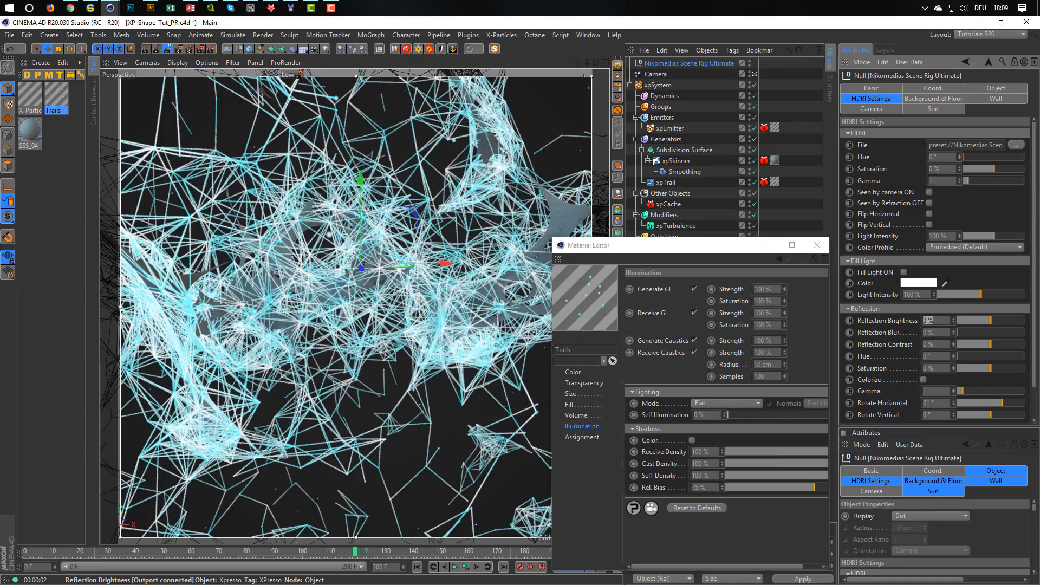
pyautogui.write('20')
pyautogui.press('Return')
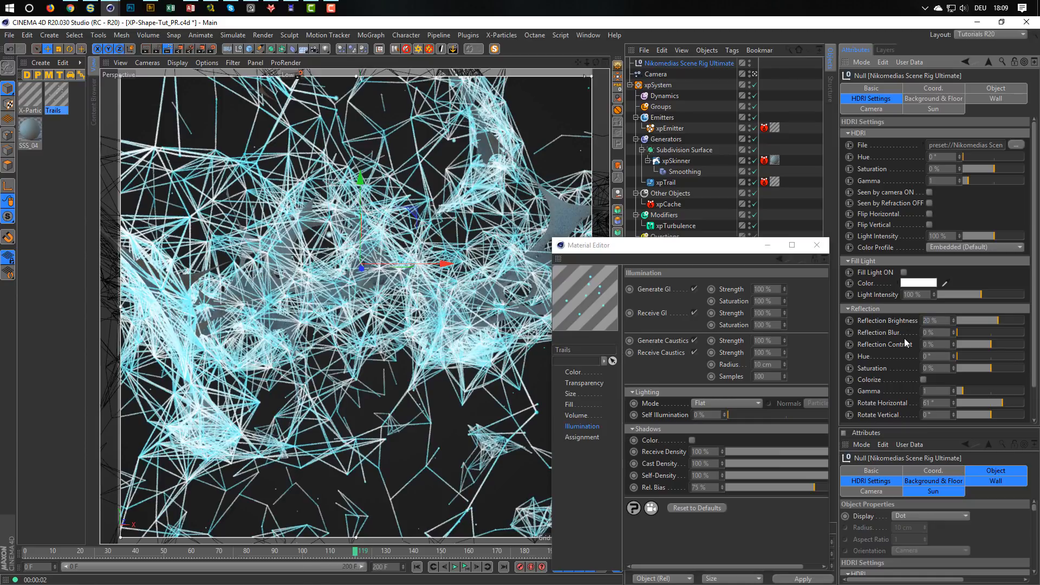
# Test the HDRI with a Light Intensity of 20 %, and restore it to 100 %.
pyautogui.doubleClick(943, 236)
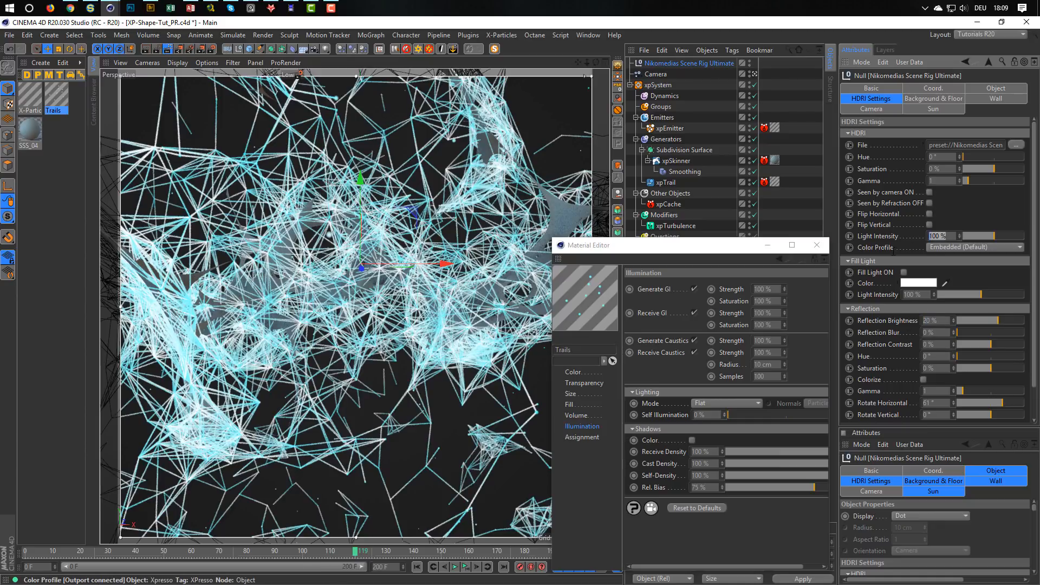
pyautogui.write('2')
pyautogui.write('0')
pyautogui.press('Return')
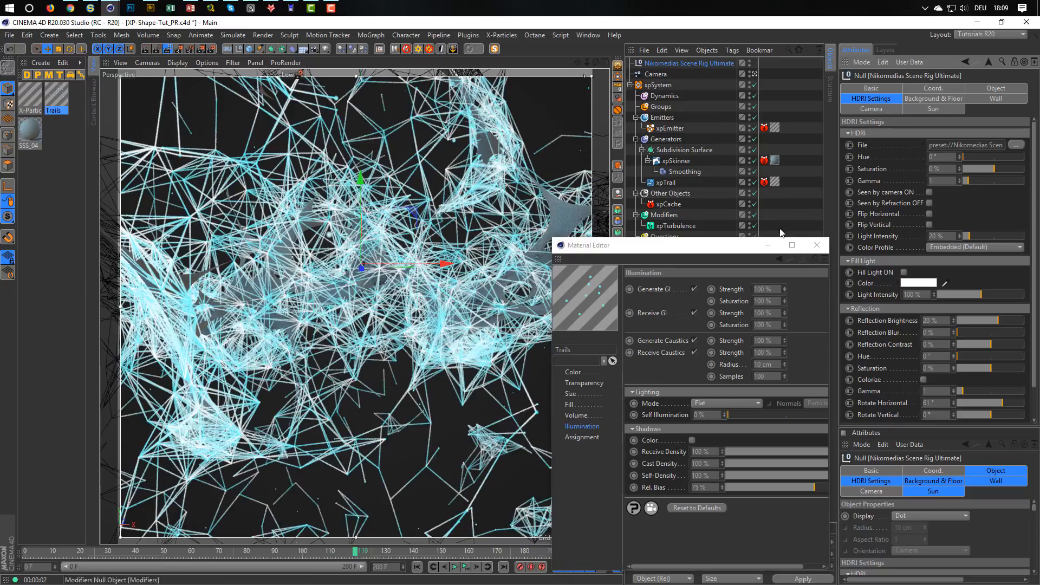
pyautogui.doubleClick(943, 236)
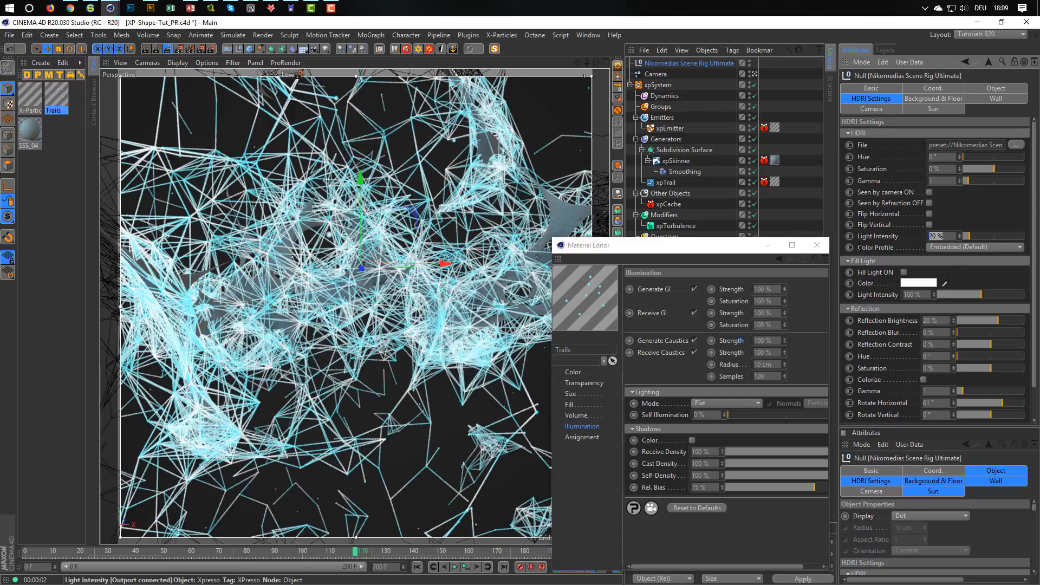
pyautogui.write('100')
pyautogui.press('Return')
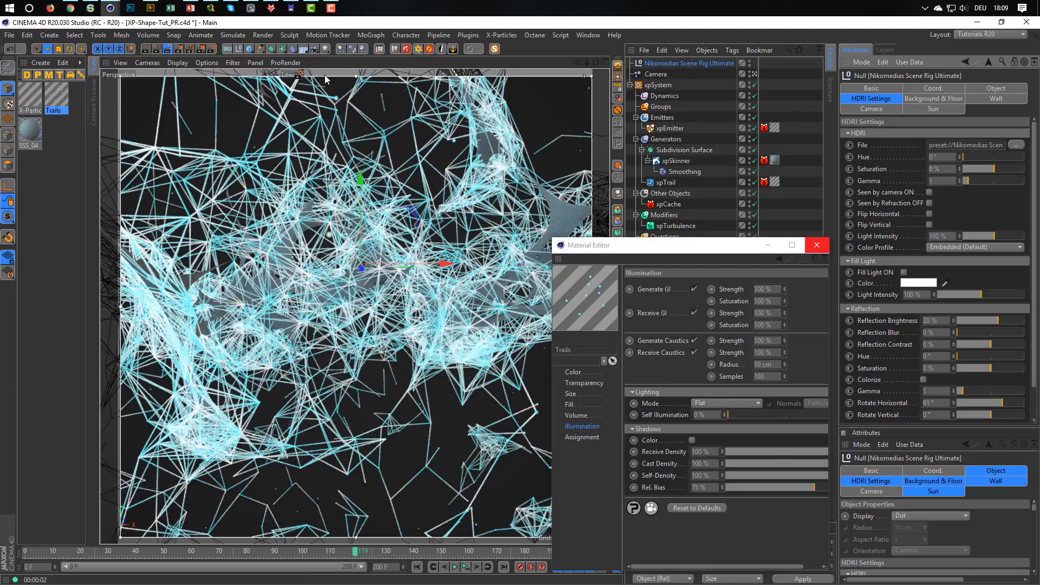
# Open the Render Settings and display the X-Particles render options of the Low preset.
pyautogui.click(299, 76)
pyautogui.click(299, 77)
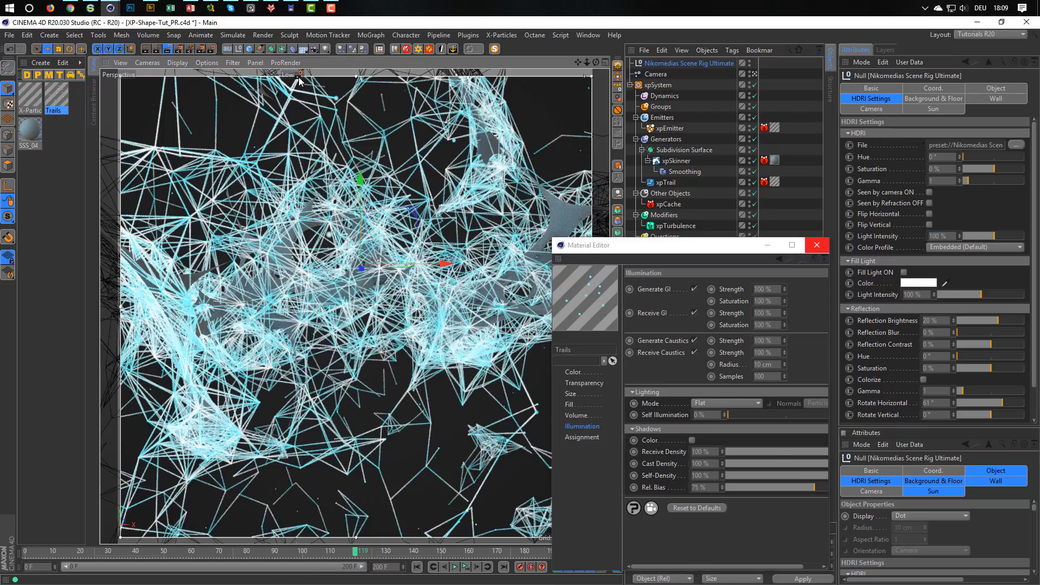
pyautogui.click(214, 50)
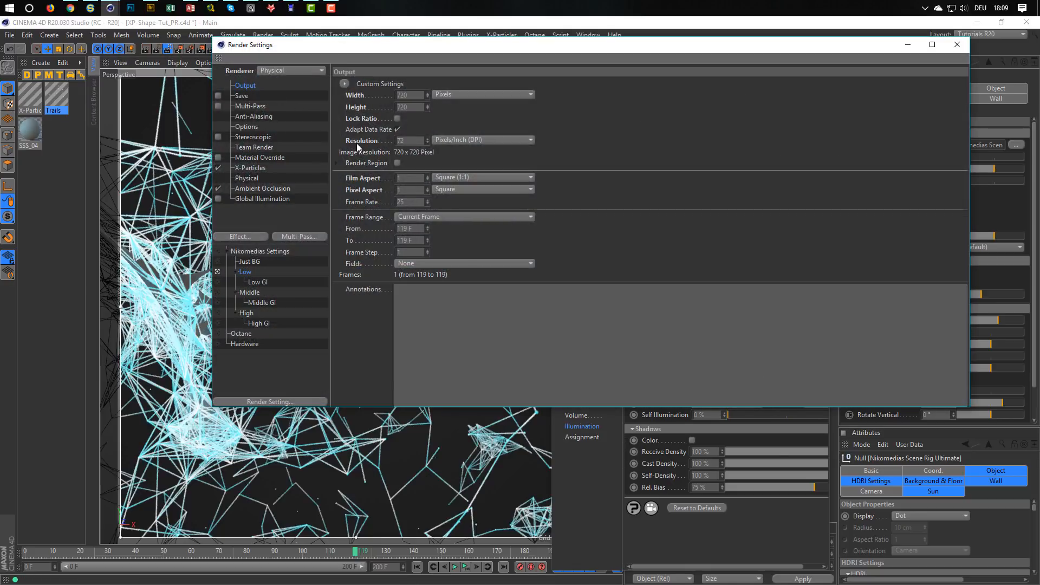
pyautogui.rightClick(250, 169)
pyautogui.click(261, 189)
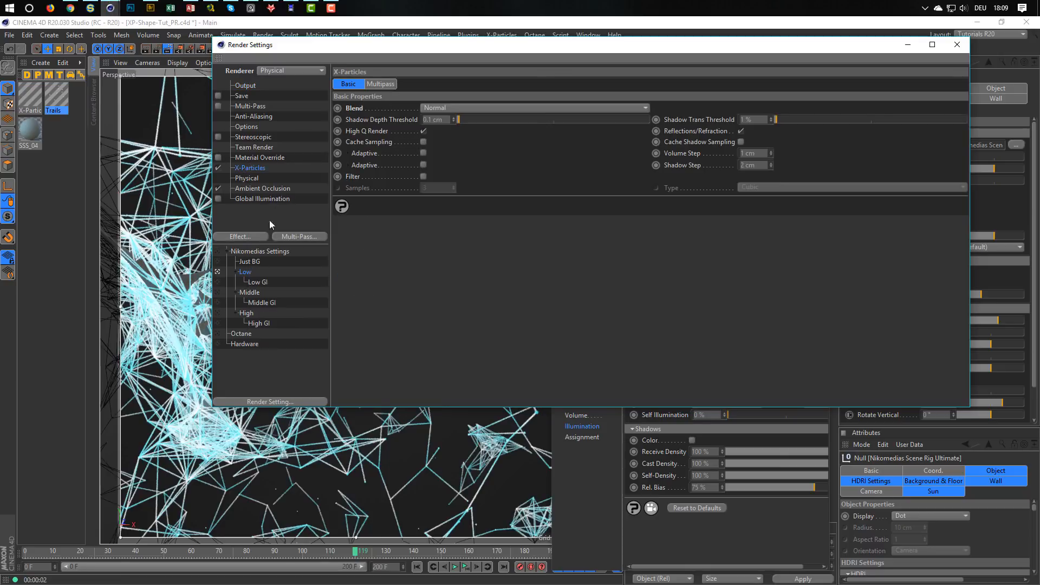
# Switch to the Low GI render preset and add the X-Particles effect to it.
pyautogui.click(256, 282)
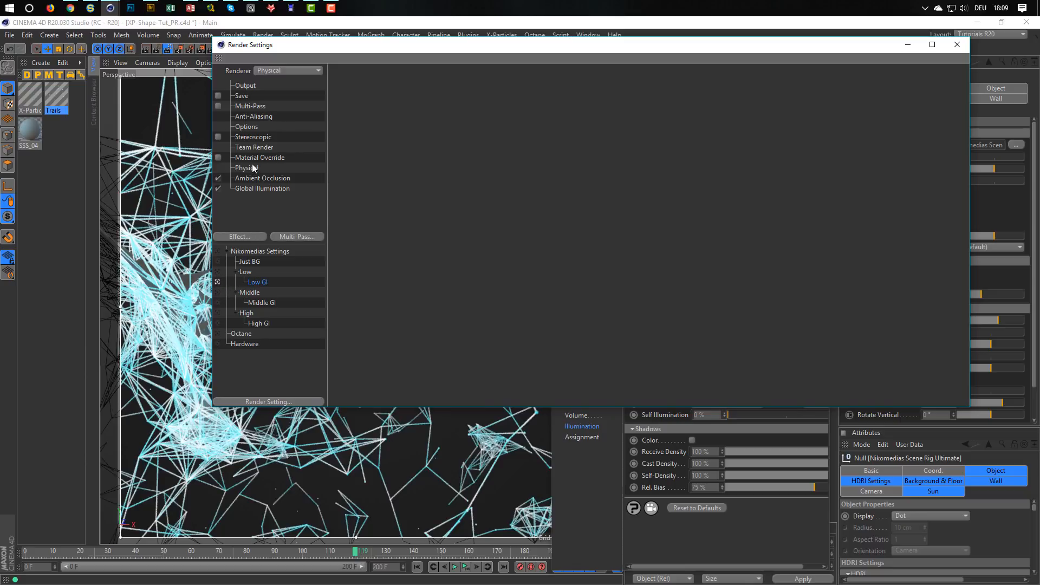
pyautogui.rightClick(268, 219)
pyautogui.click(282, 255)
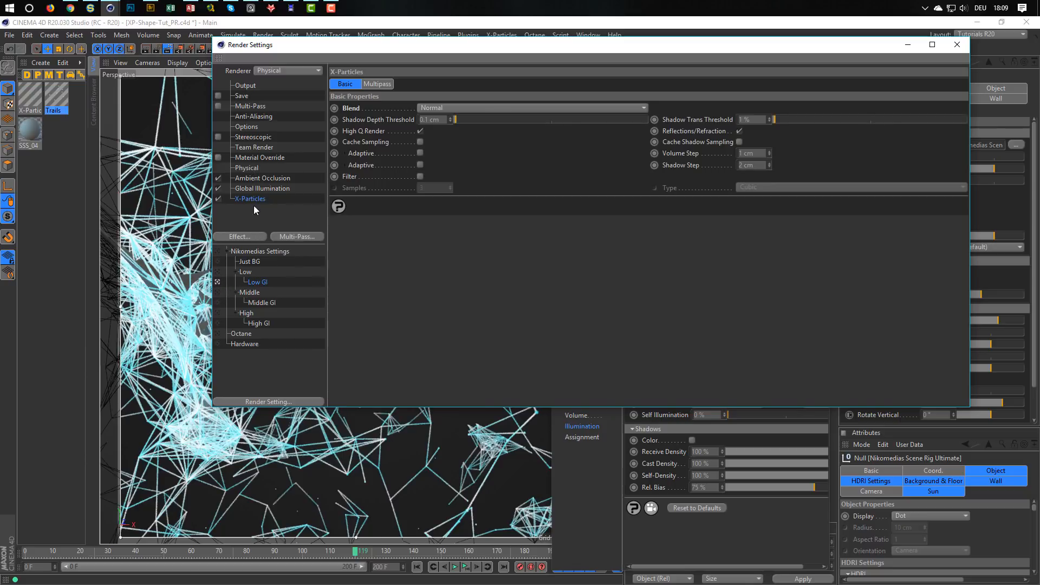
# Set the Physical renderer's Sampler to Fixed for the Low GI preset and close the Render Settings.
pyautogui.click(258, 169)
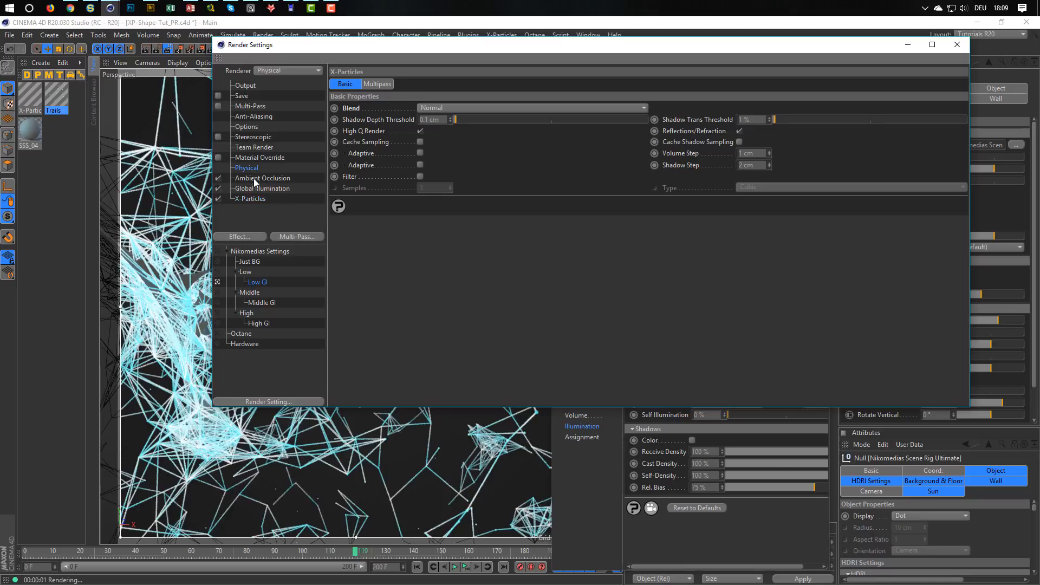
pyautogui.click(513, 175)
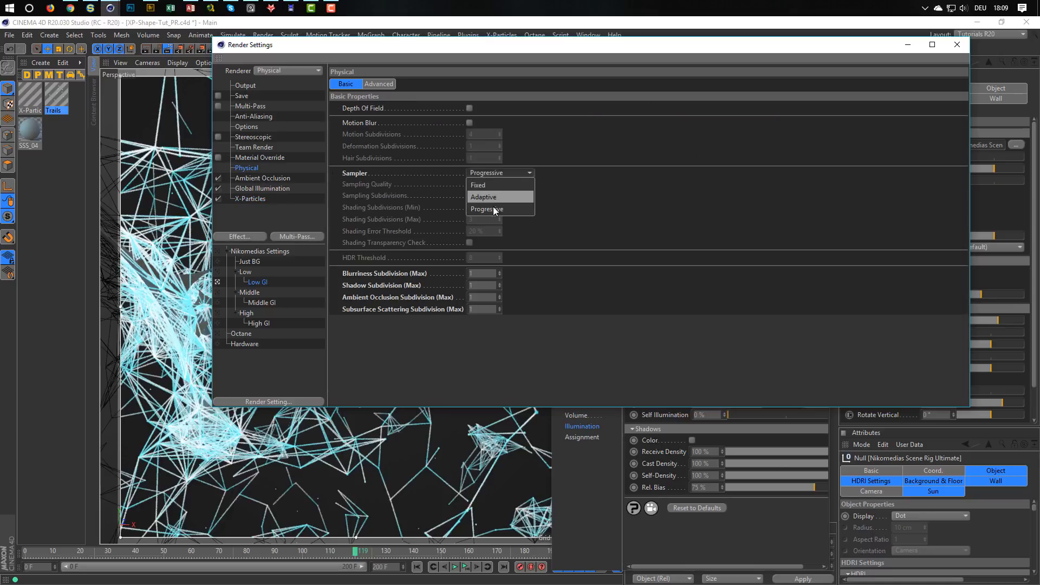
pyautogui.click(496, 186)
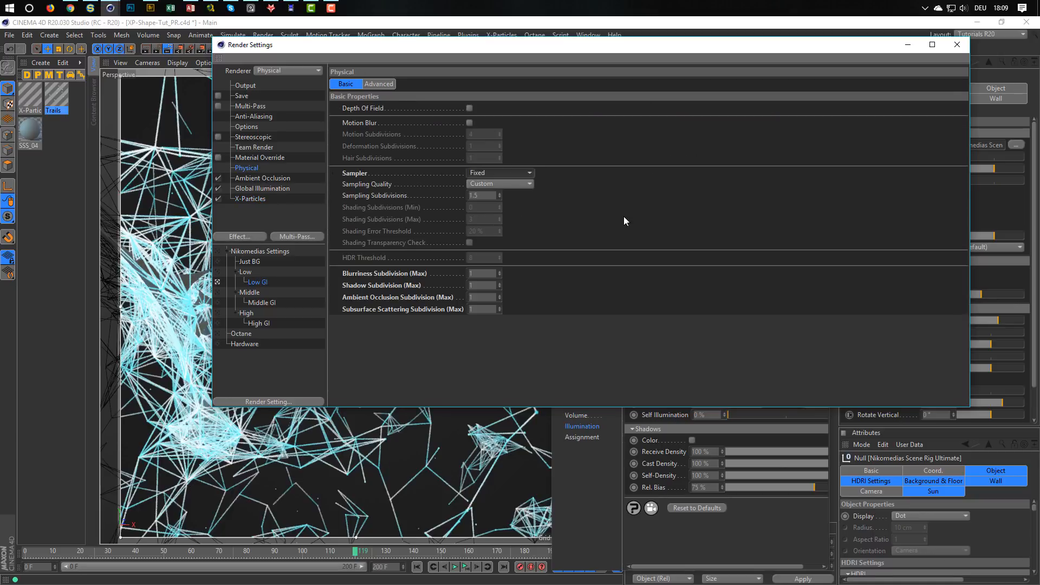
pyautogui.click(957, 44)
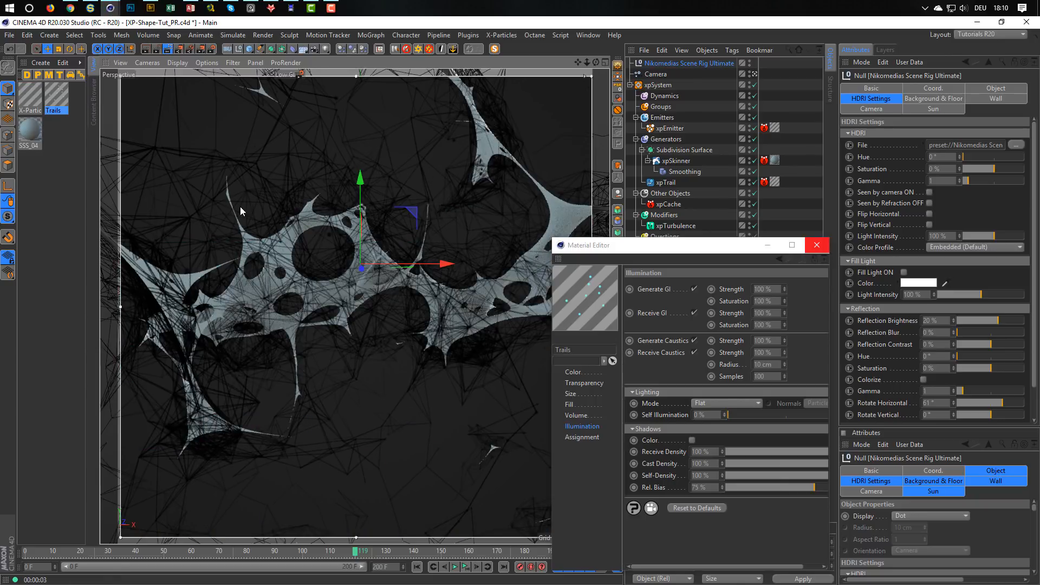
# Test the network's lighting with the scene rig's sun activated, and deactivate the sun.
pyautogui.click(934, 109)
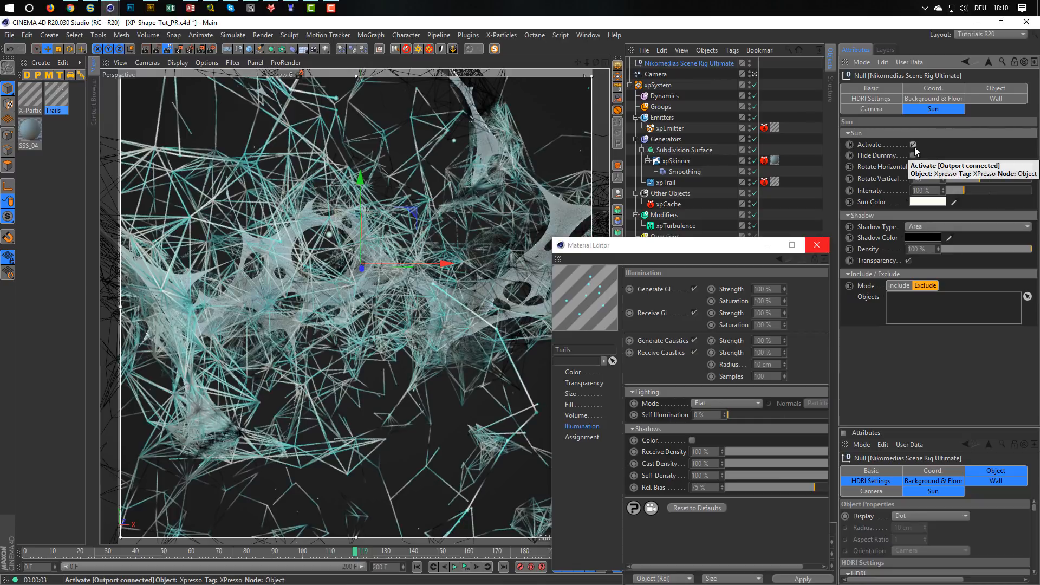
pyautogui.click(913, 145)
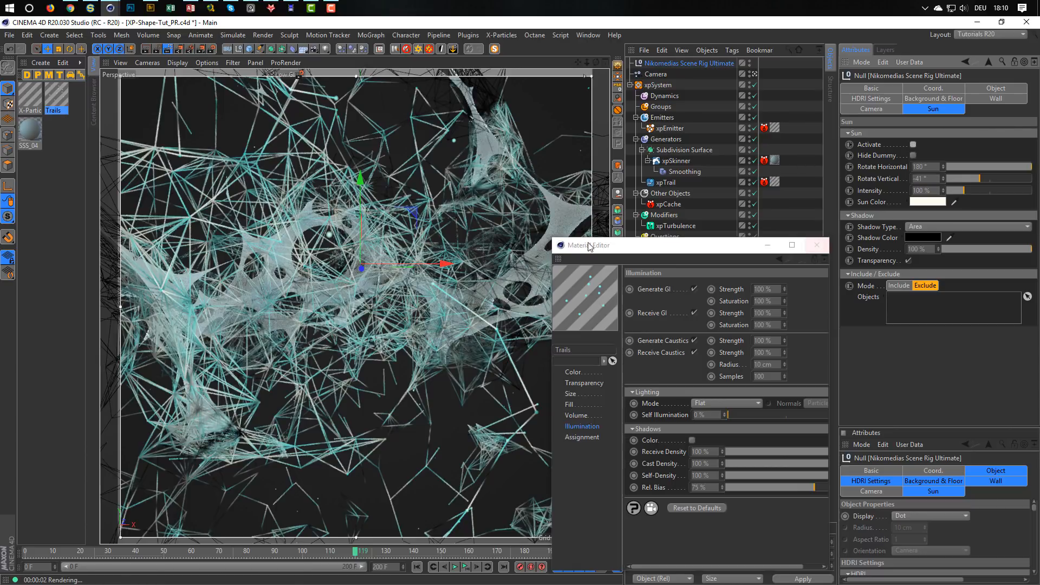
# Select the X-Particles Material together with Trails and set their Self Illumination to 100 %.
pyautogui.moveTo(596, 245); pyautogui.dragTo(648, 177)
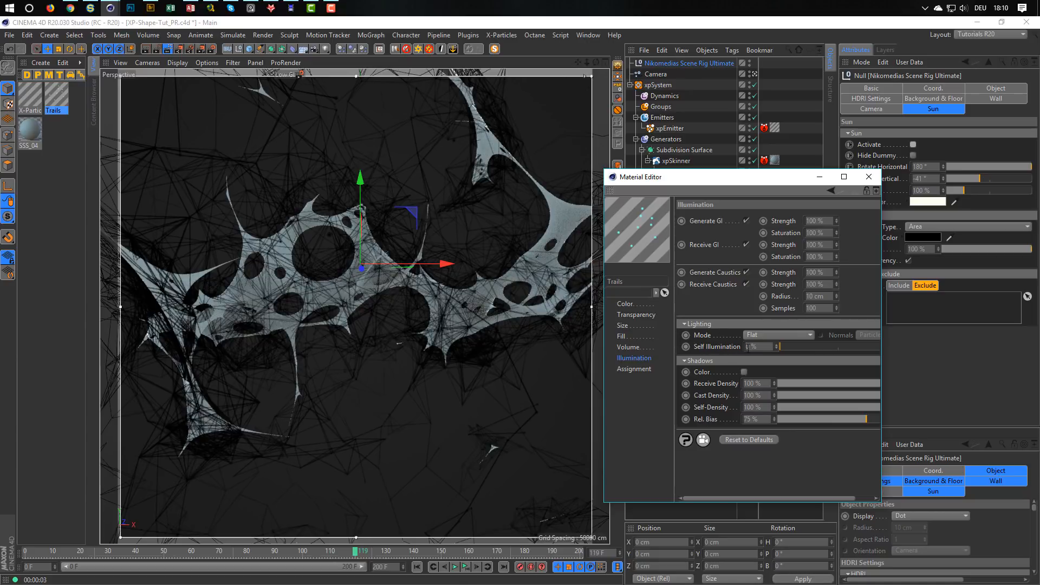
pyautogui.keyDown('ctrl'); pyautogui.click(34, 103); pyautogui.keyUp('ctrl')
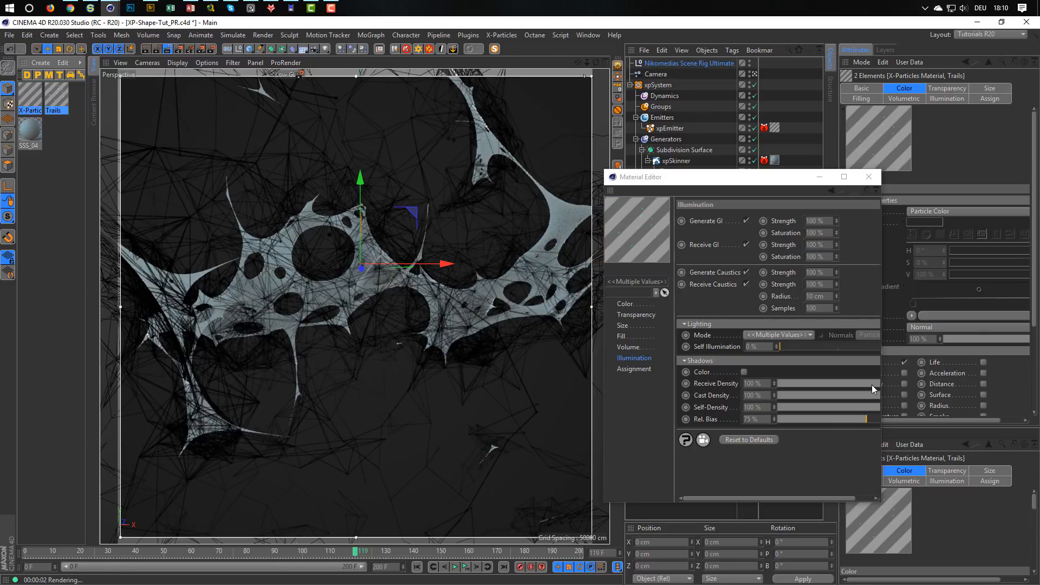
pyautogui.doubleClick(764, 346)
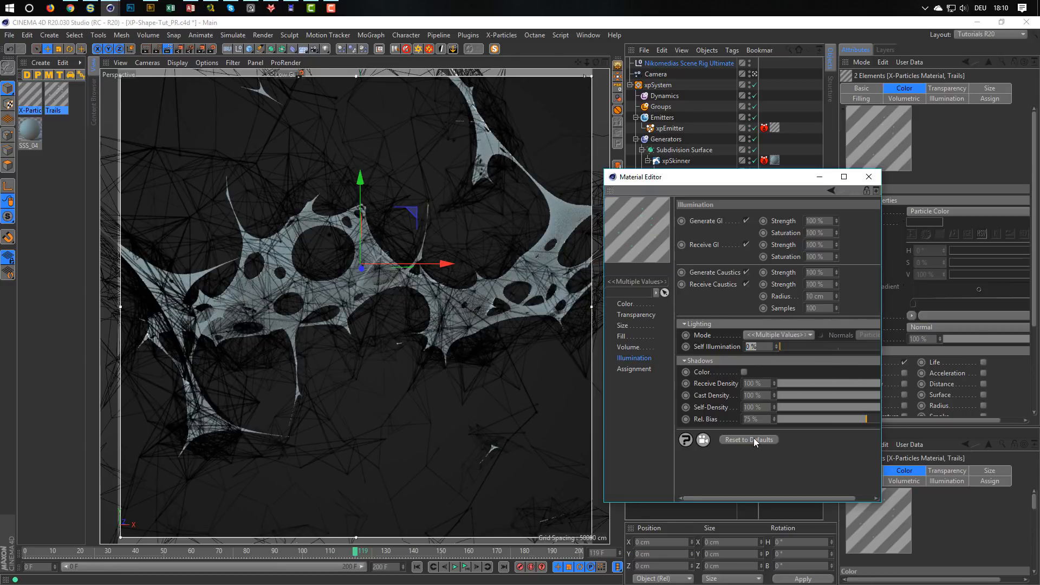
pyautogui.write('100')
pyautogui.press('Return')
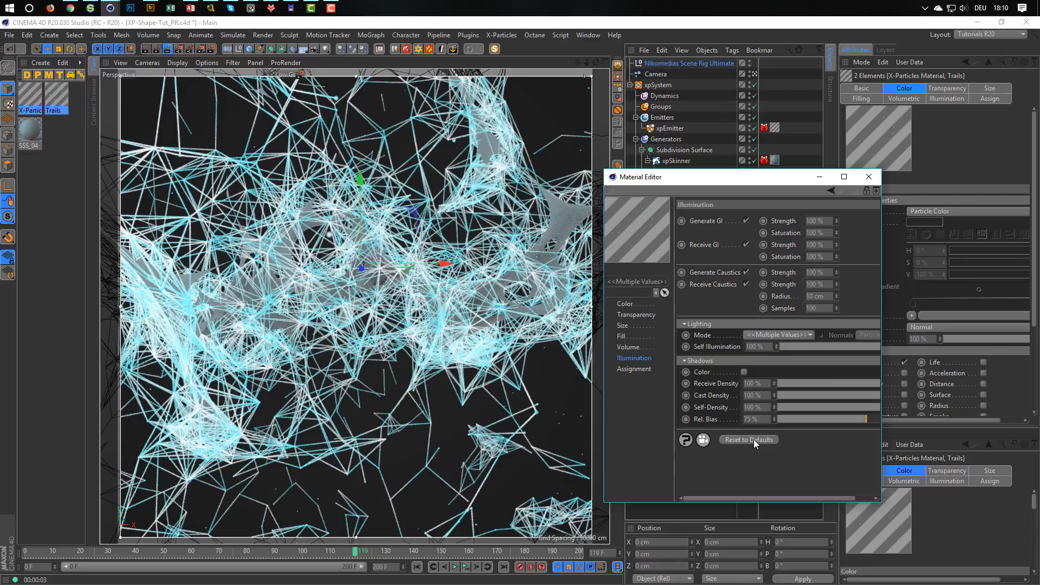
# Reduce the Self Illumination of both X-Particles materials to 50 %.
pyautogui.click(759, 338)
pyautogui.click(758, 343)
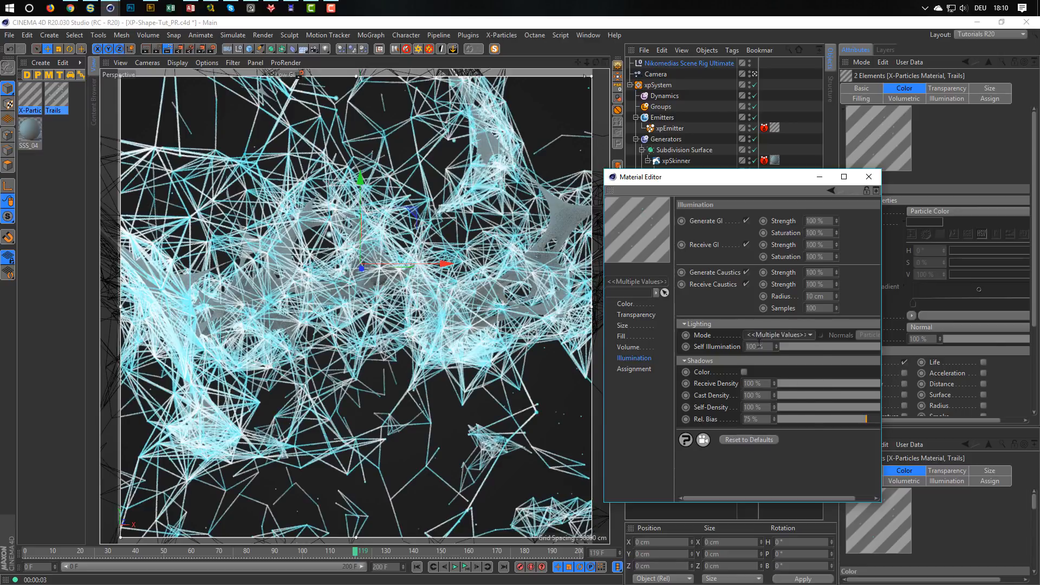
pyautogui.moveTo(764, 347); pyautogui.dragTo(723, 359)
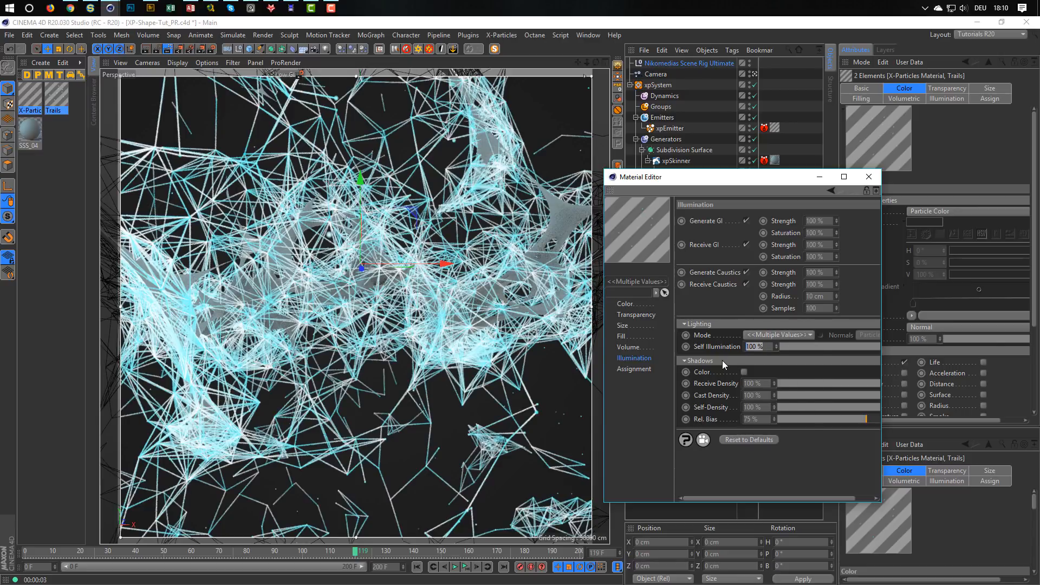
pyautogui.write('50')
pyautogui.press('Return')
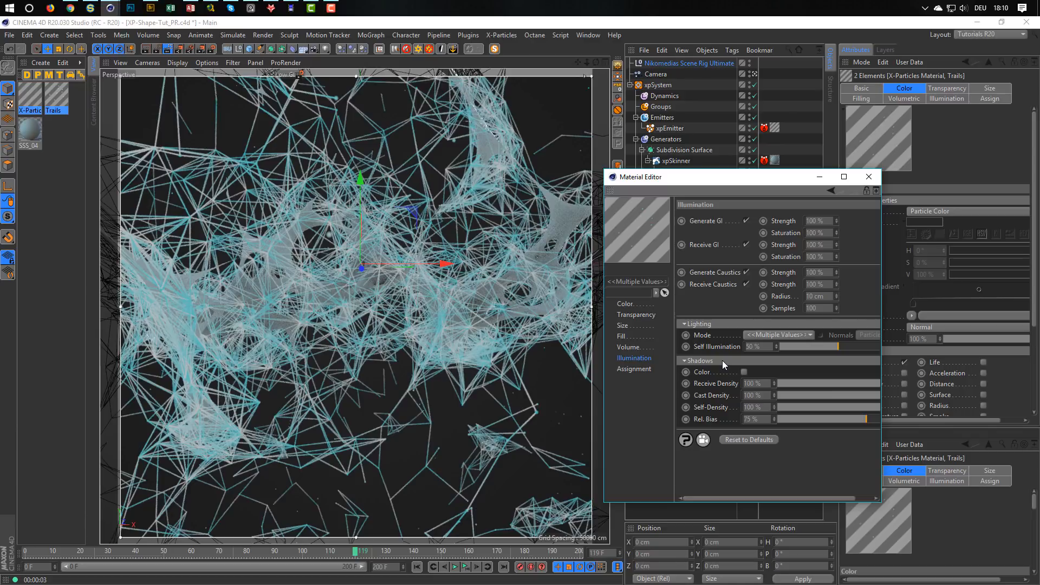
# Set the Transparency of both X-Particles materials to 100 % and enable its Depth modifier.
pyautogui.click(631, 315)
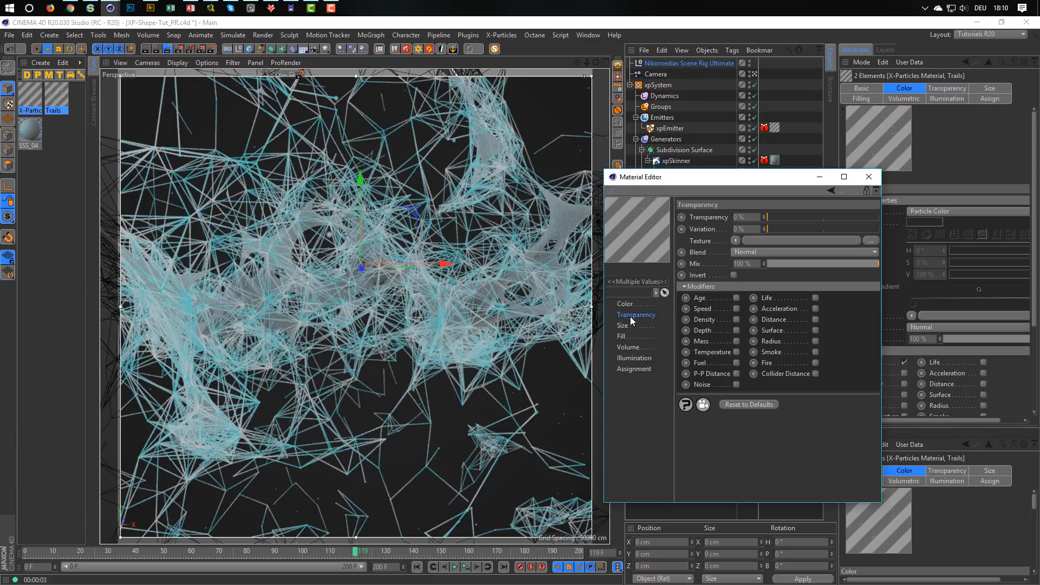
pyautogui.moveTo(777, 216); pyautogui.dragTo(897, 223)
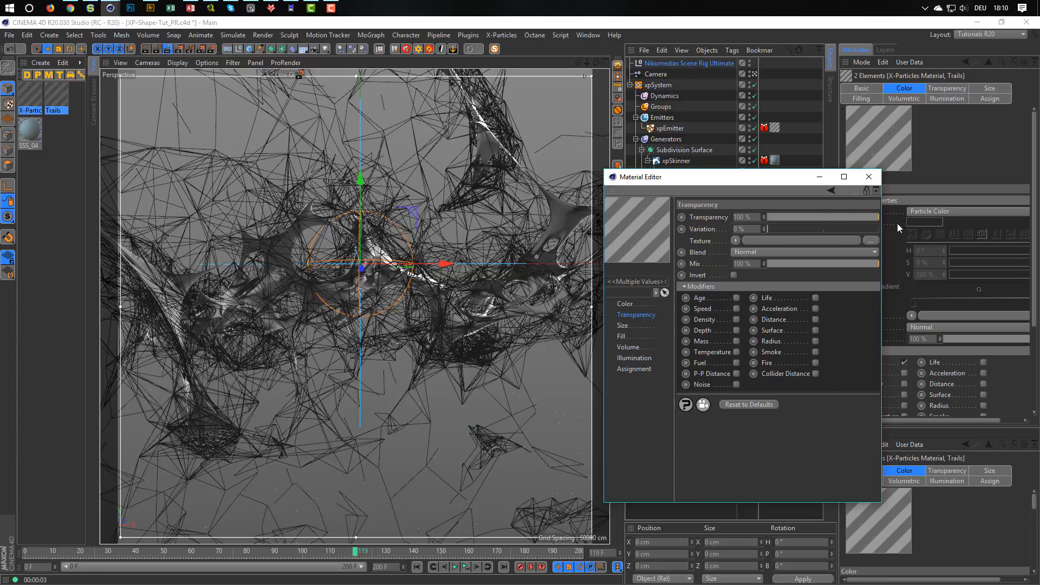
pyautogui.click(736, 331)
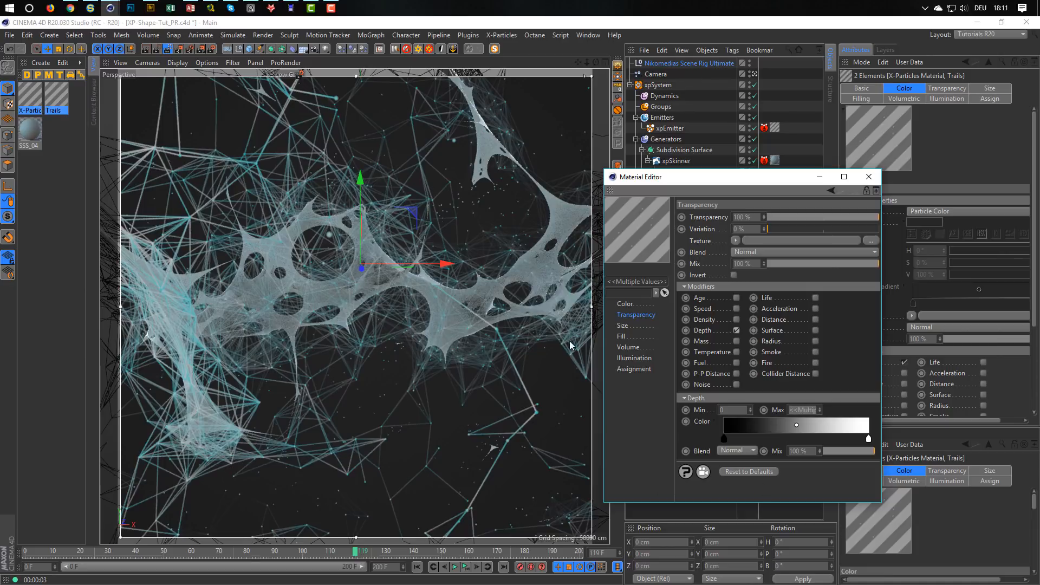
# Set only the X-Particles Material's Transparency to 0 % and disable its Depth modifier.
pyautogui.click(33, 96)
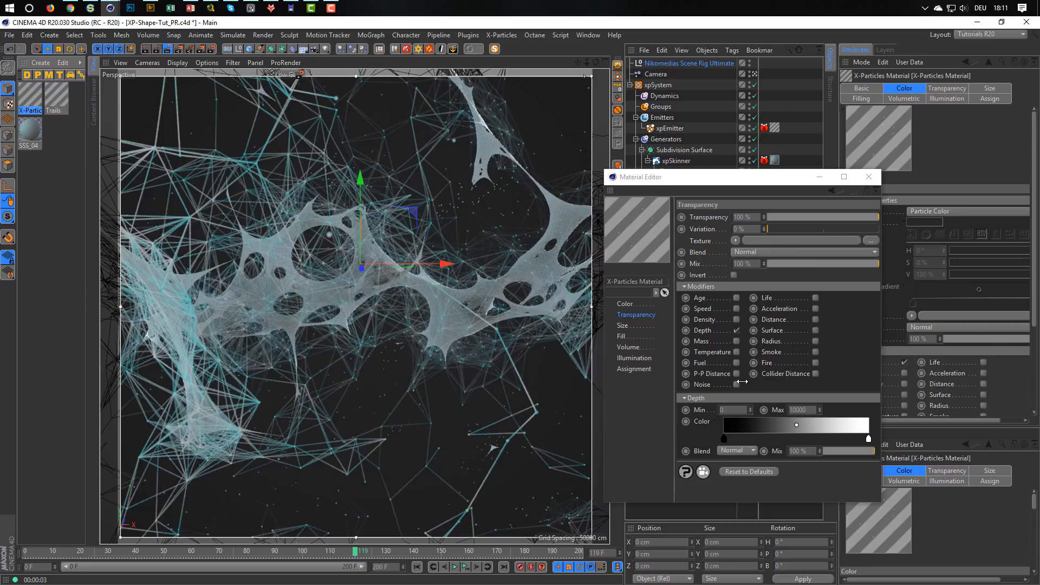
pyautogui.doubleClick(743, 217)
pyautogui.write('10')
pyautogui.press('Return')
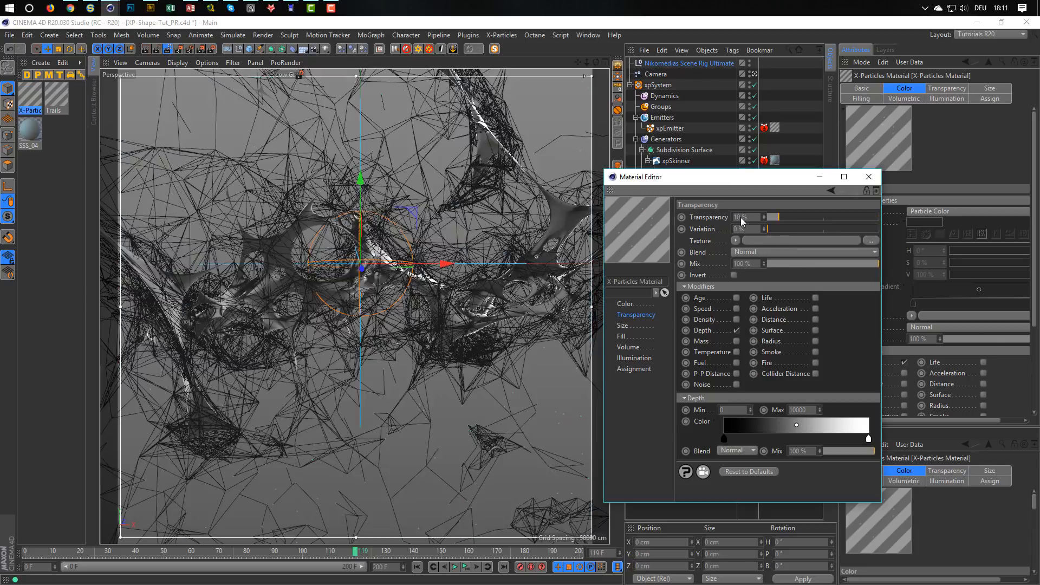
pyautogui.moveTo(748, 217); pyautogui.dragTo(733, 216)
pyautogui.write('0')
pyautogui.press('Return')
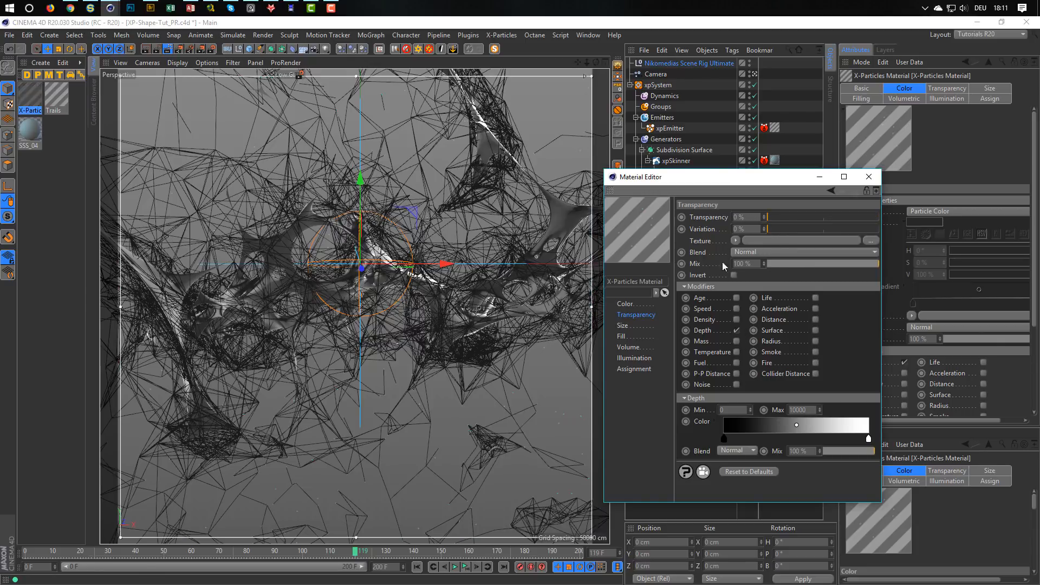
pyautogui.click(737, 331)
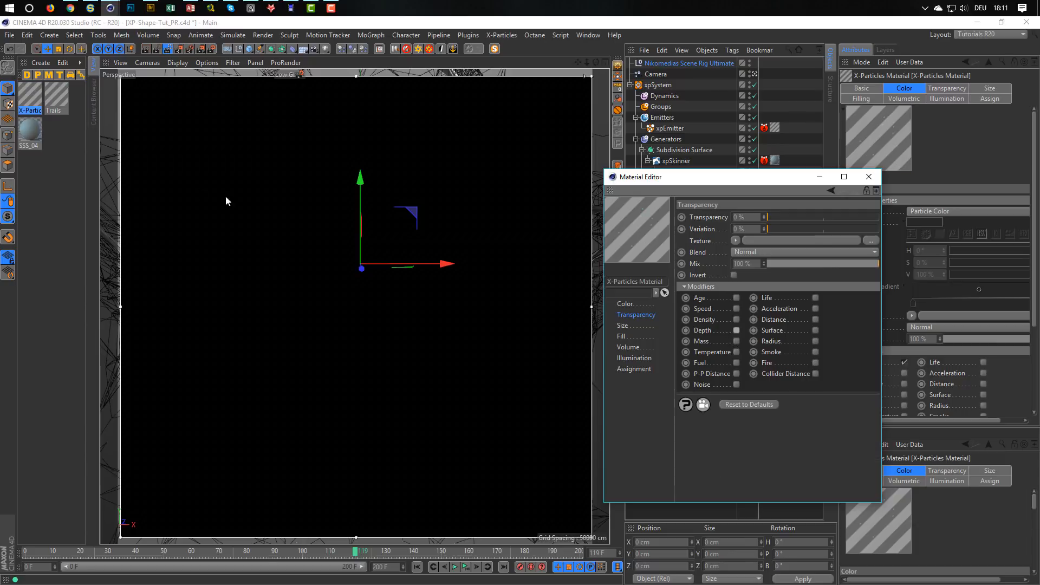
# Set the Max of the Trails material's transparency Depth modifier to 300.
pyautogui.click(57, 96)
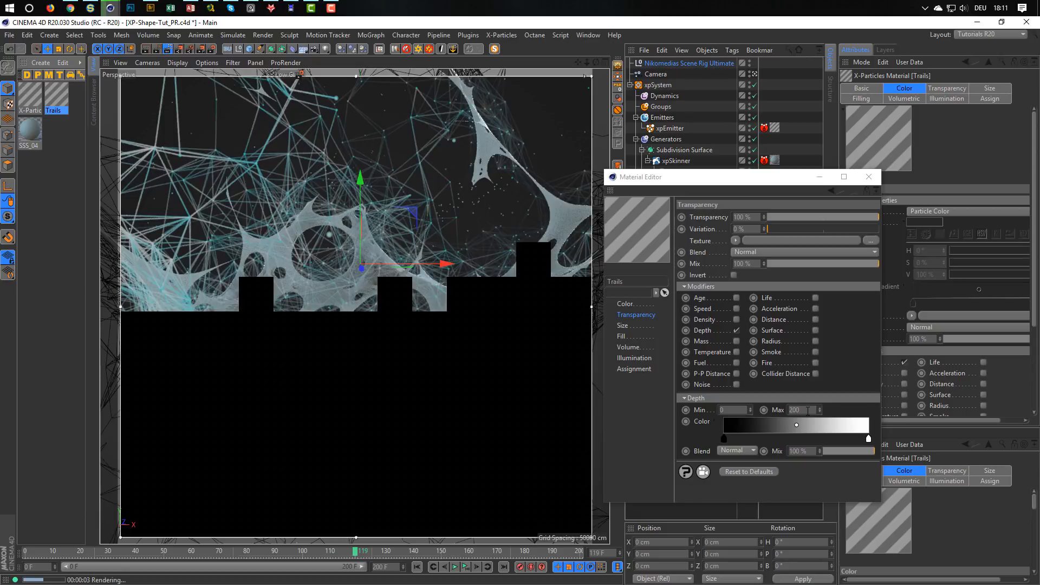
pyautogui.doubleClick(808, 410)
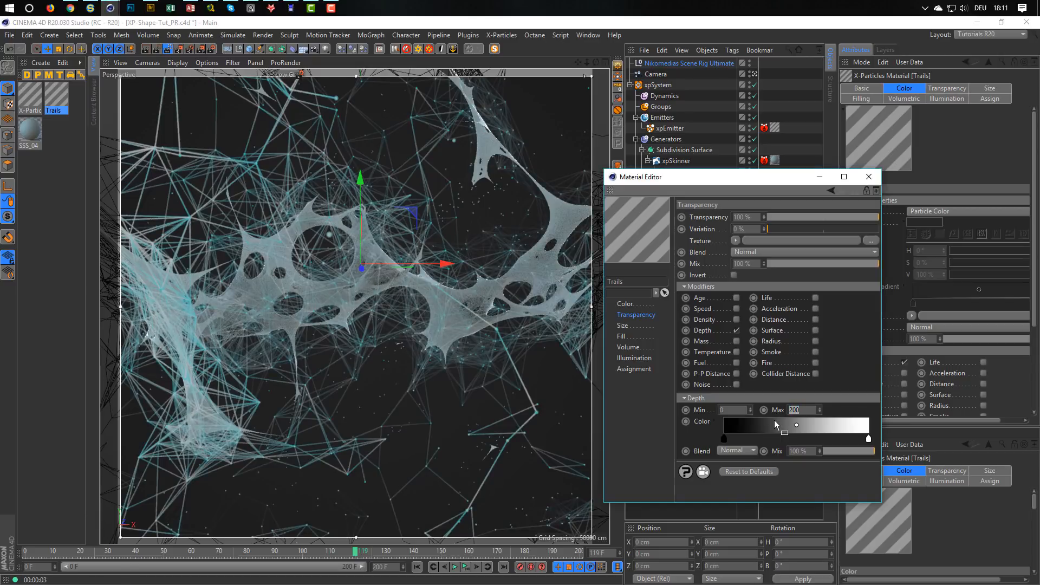
pyautogui.write('300')
pyautogui.press('Return')
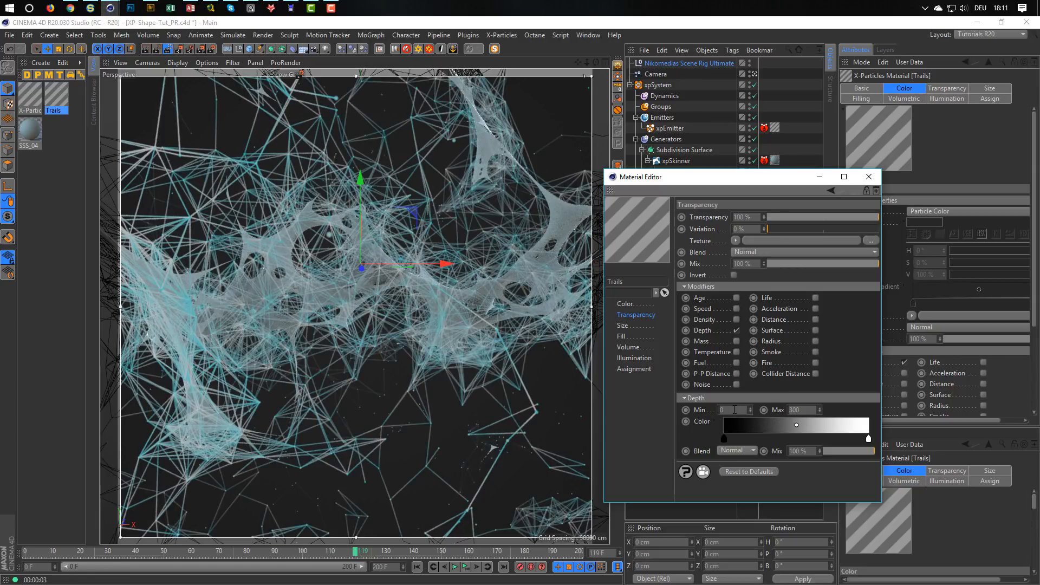
# Test a Depth Min of 100 for the Trails transparency, and restore it to 0.
pyautogui.write('100')
pyautogui.press('Return')
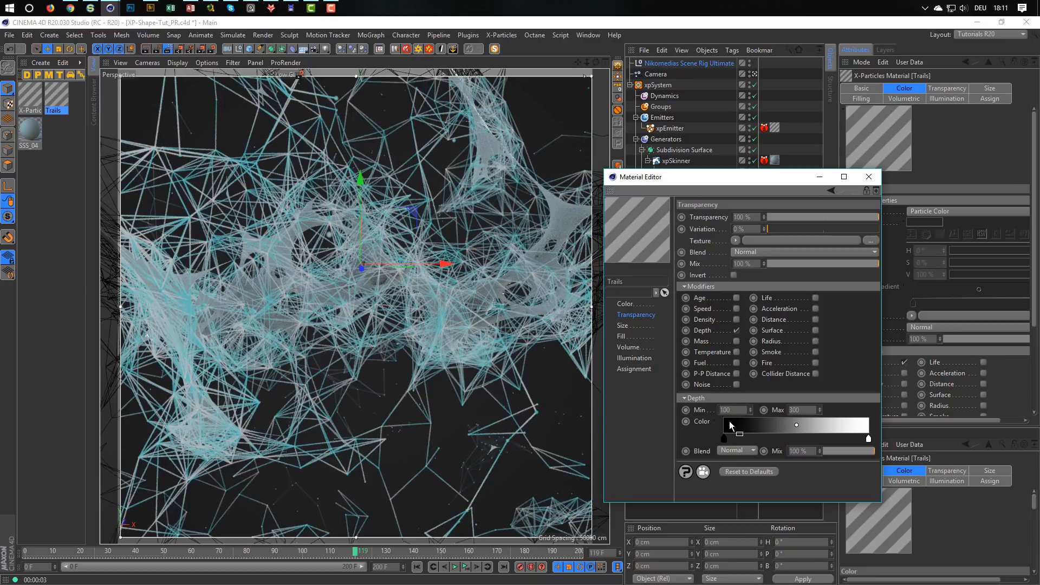
pyautogui.moveTo(723, 410); pyautogui.dragTo(687, 411)
pyautogui.write('0')
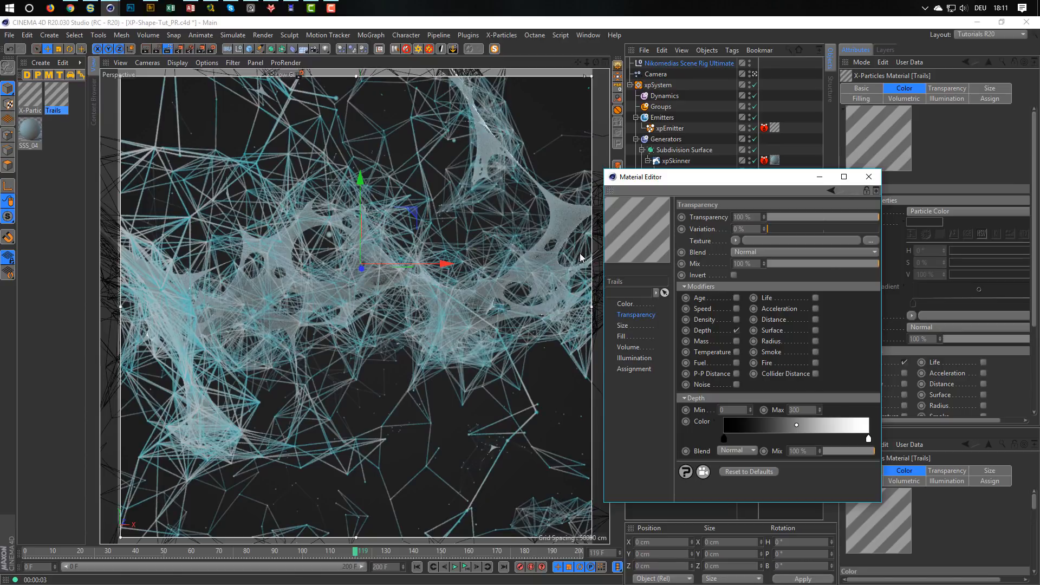
# Enlarge the Material Editor, expand the Trails material's Age color gradient and lower its cyan knot's saturation to 19 %.
pyautogui.moveTo(698, 179); pyautogui.dragTo(744, 216)
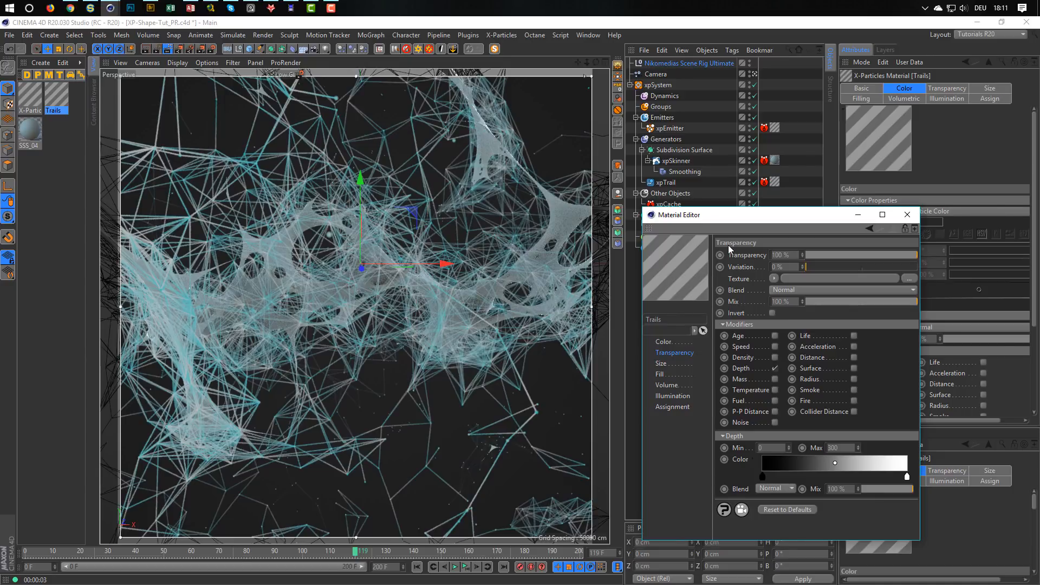
pyautogui.click(672, 343)
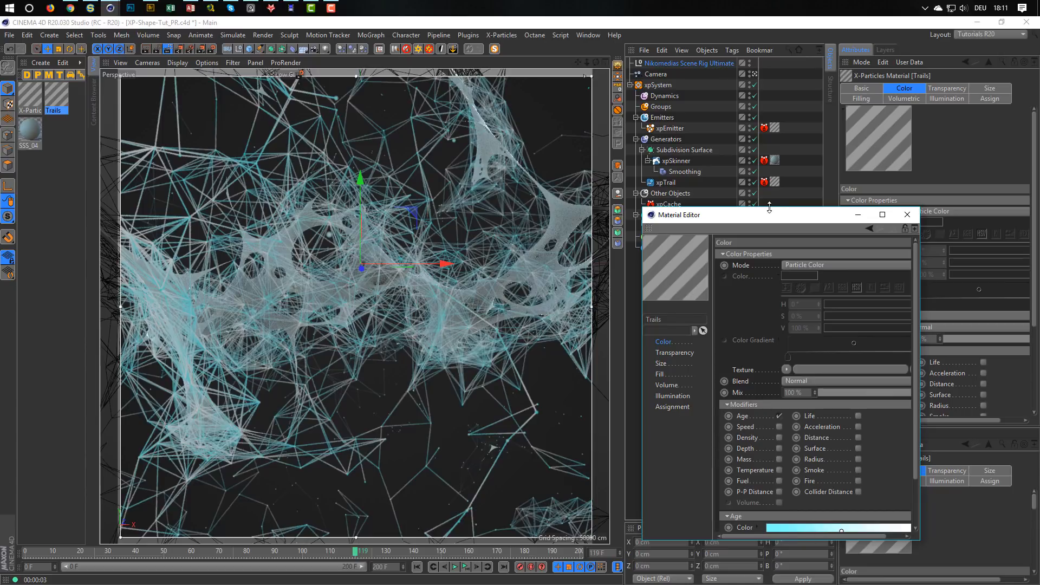
pyautogui.moveTo(769, 208); pyautogui.dragTo(775, 138)
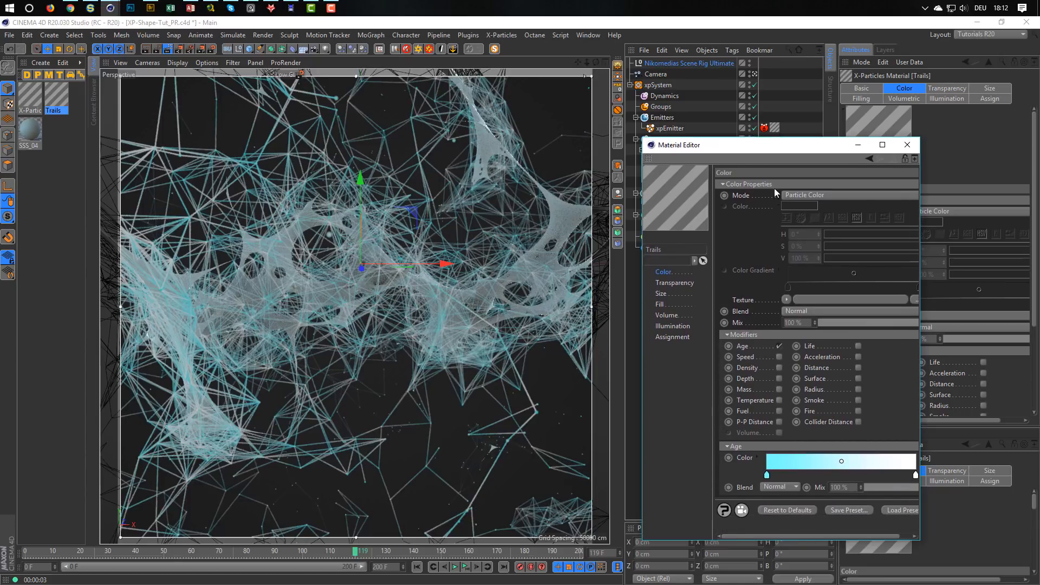
pyautogui.click(757, 458)
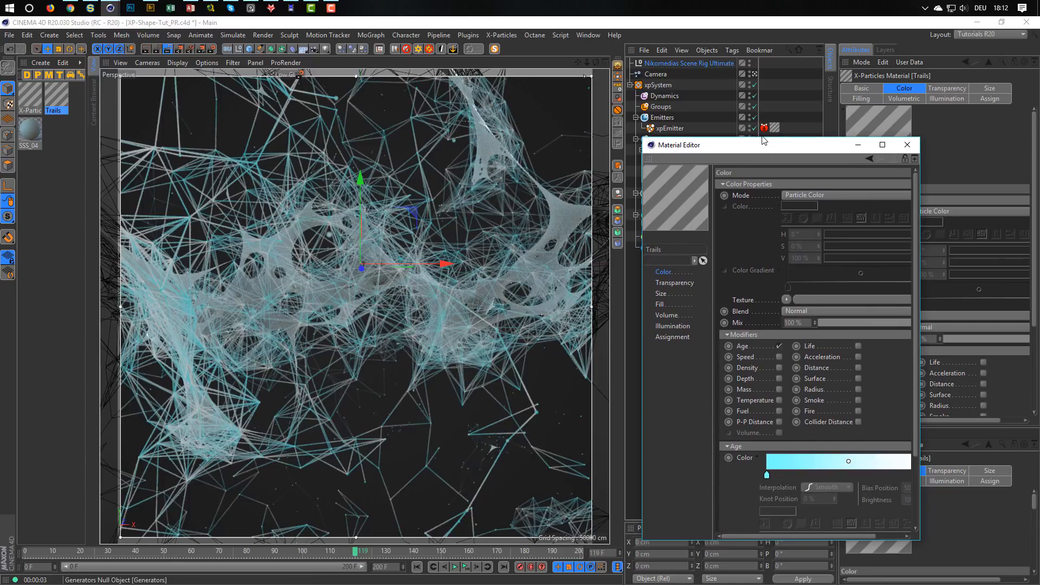
pyautogui.moveTo(764, 138); pyautogui.dragTo(766, 80)
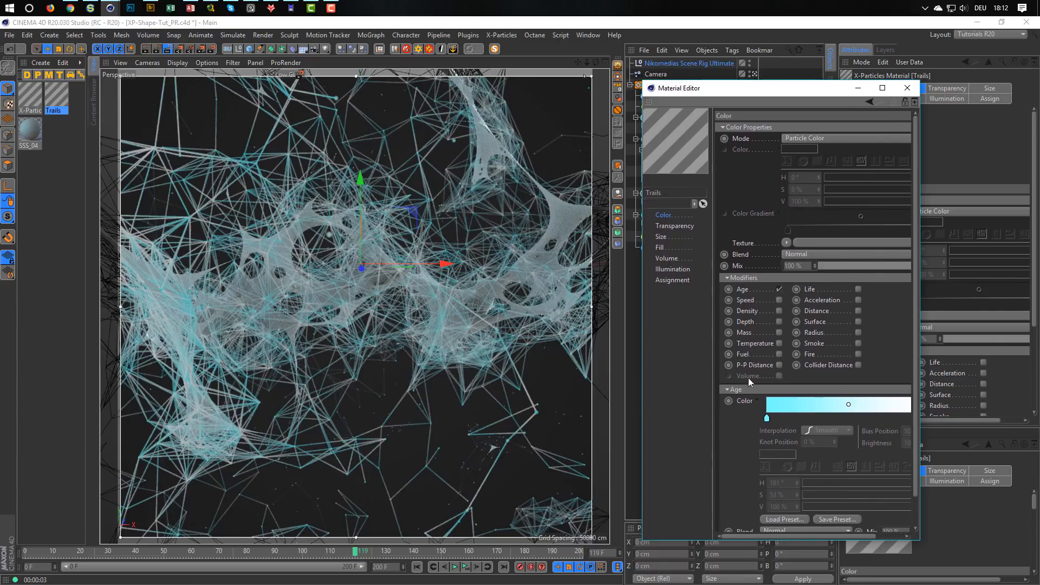
pyautogui.click(766, 418)
pyautogui.moveTo(866, 499); pyautogui.dragTo(843, 497)
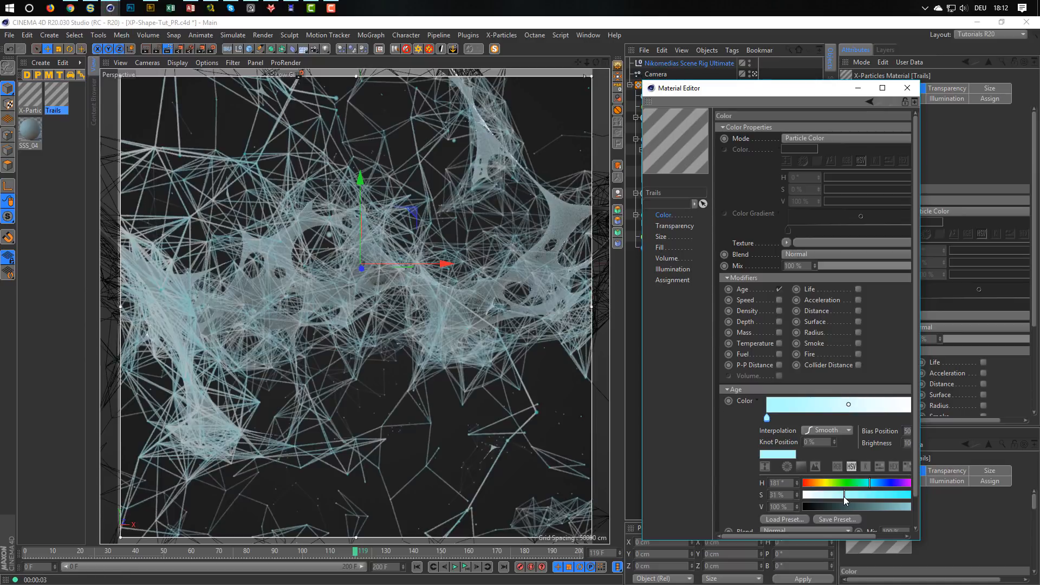
pyautogui.moveTo(843, 497); pyautogui.dragTo(828, 499)
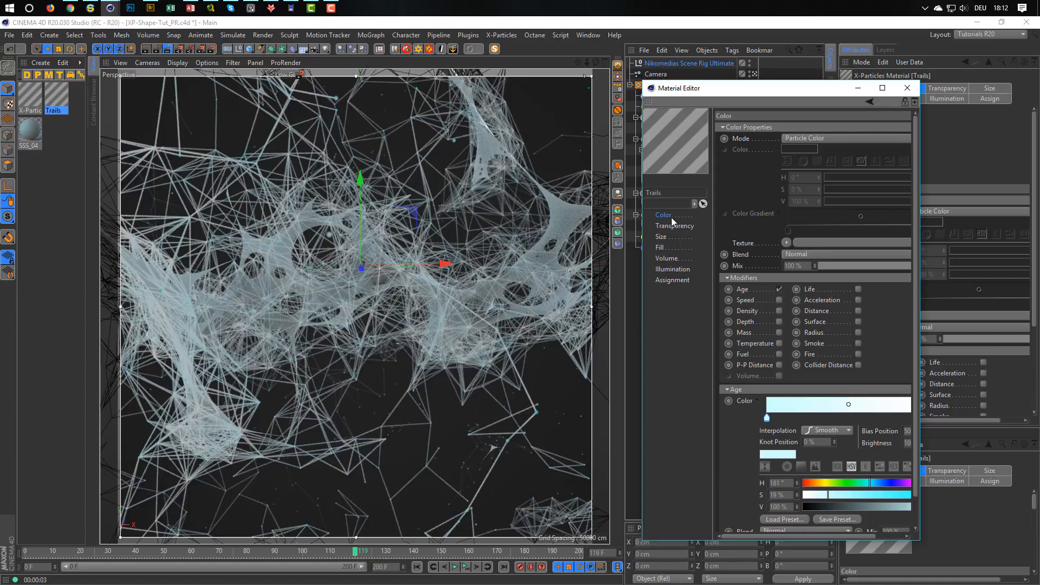
# Set the Trails material's size Scale to 10 % and close the Material Editor.
pyautogui.click(667, 239)
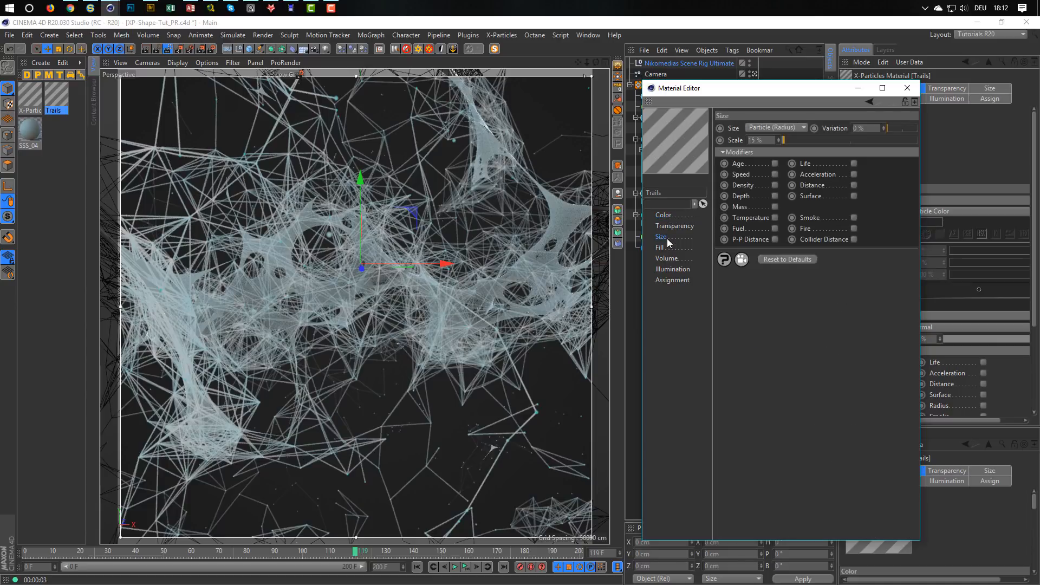
pyautogui.click(758, 140)
pyautogui.write('10')
pyautogui.press('Return')
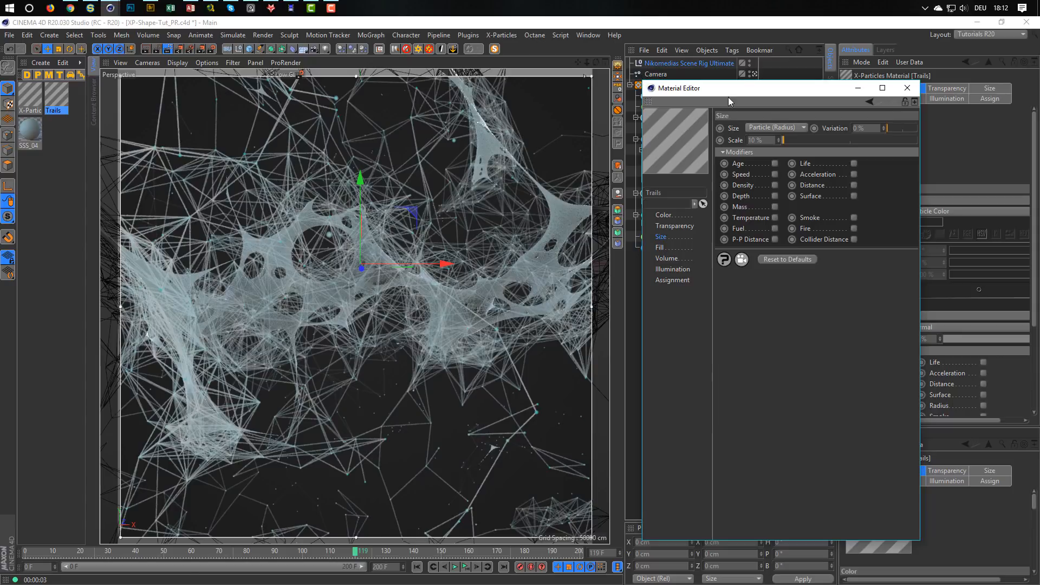
pyautogui.click(907, 88)
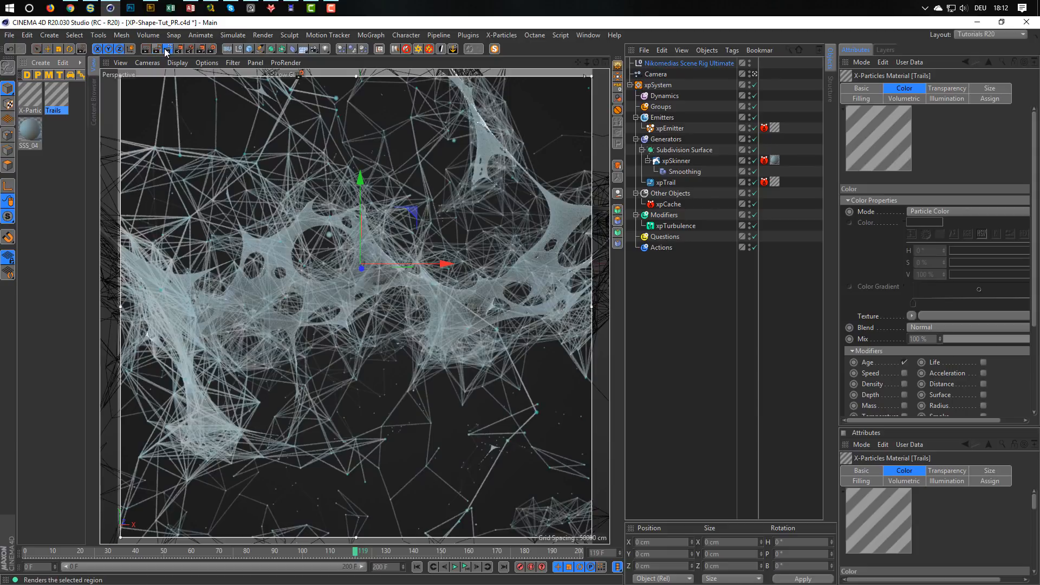
# Activate the Middle GI render setting with the X-Particles effect pasted in, and render the current frame to the Picture Viewer.
pyautogui.click(211, 49)
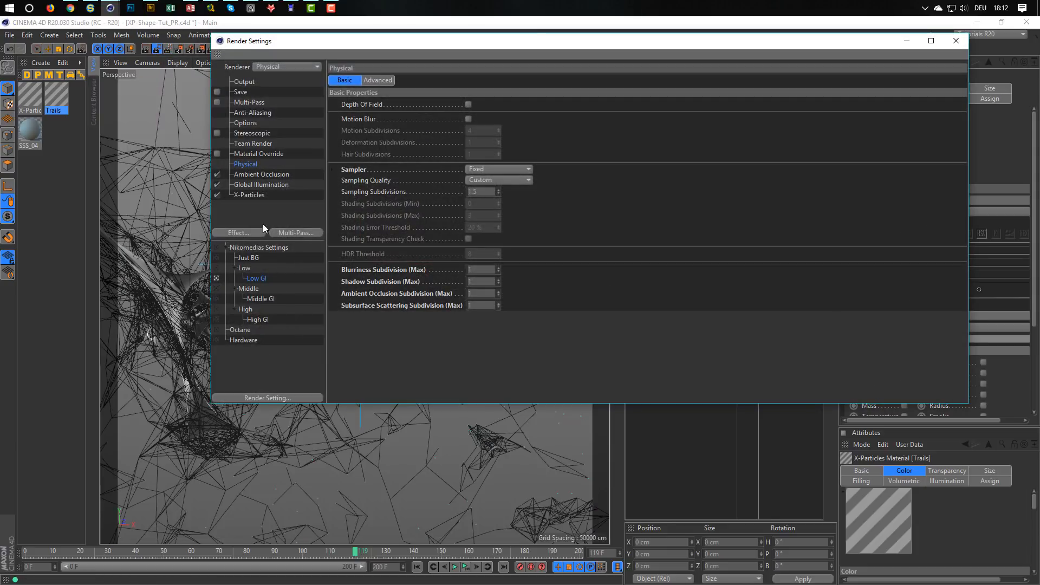
pyautogui.click(219, 299)
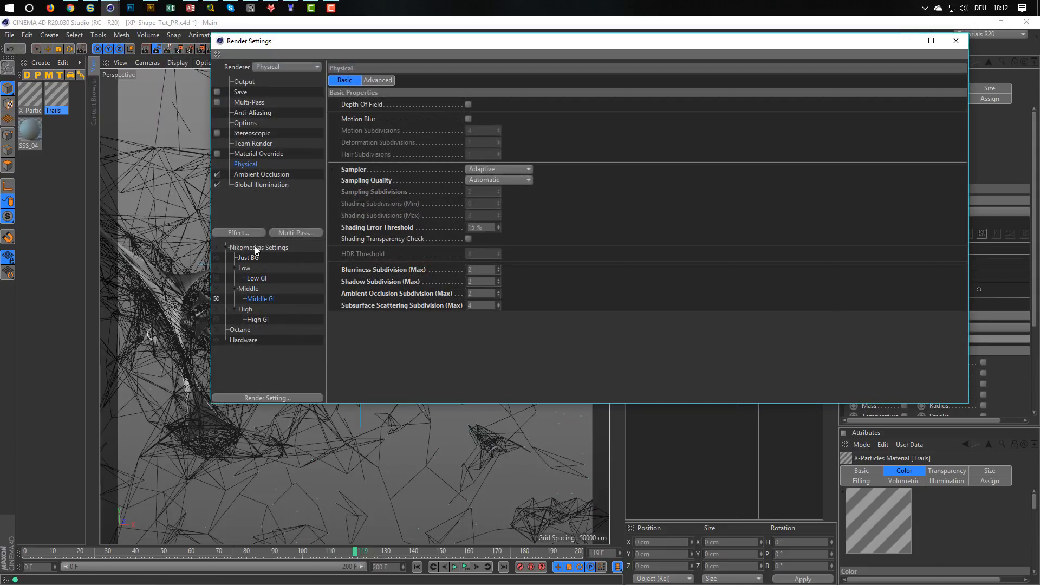
pyautogui.rightClick(256, 202)
pyautogui.click(266, 237)
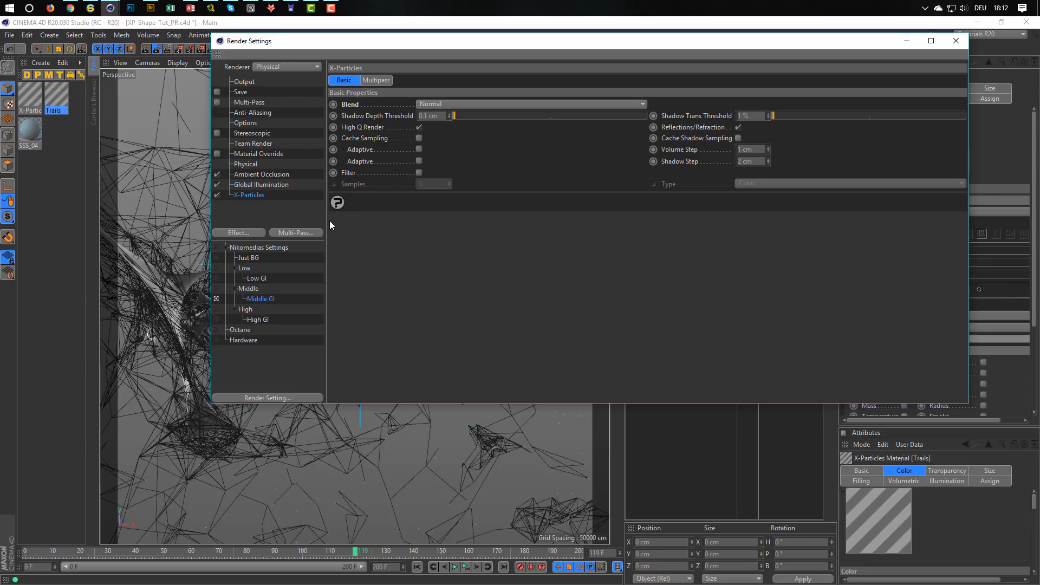
pyautogui.hotkey('shift', 'r')
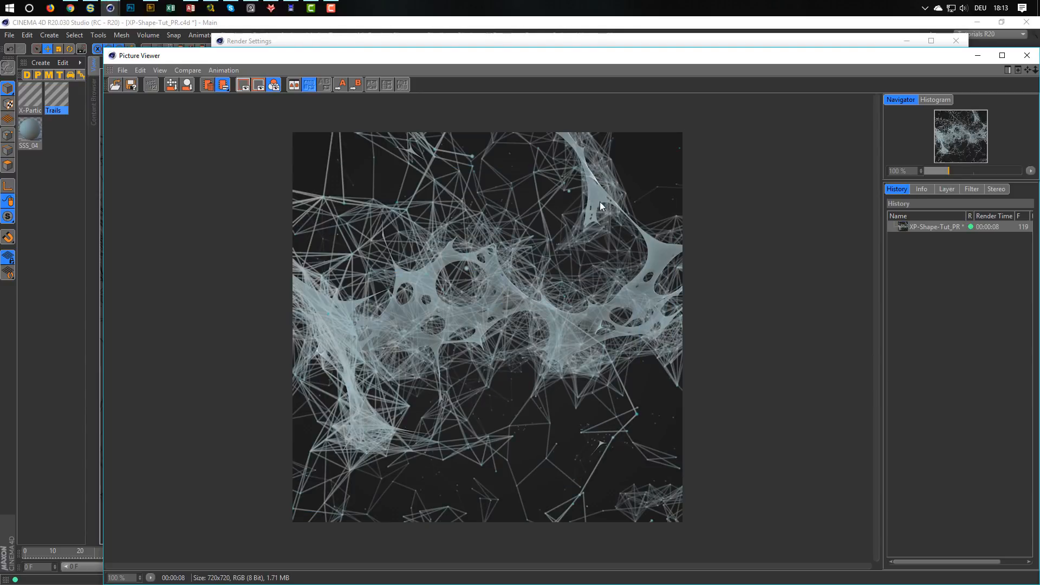
# Enable the Picture Viewer filter for the render and lower its Gamma to 0.73.
pyautogui.click(971, 190)
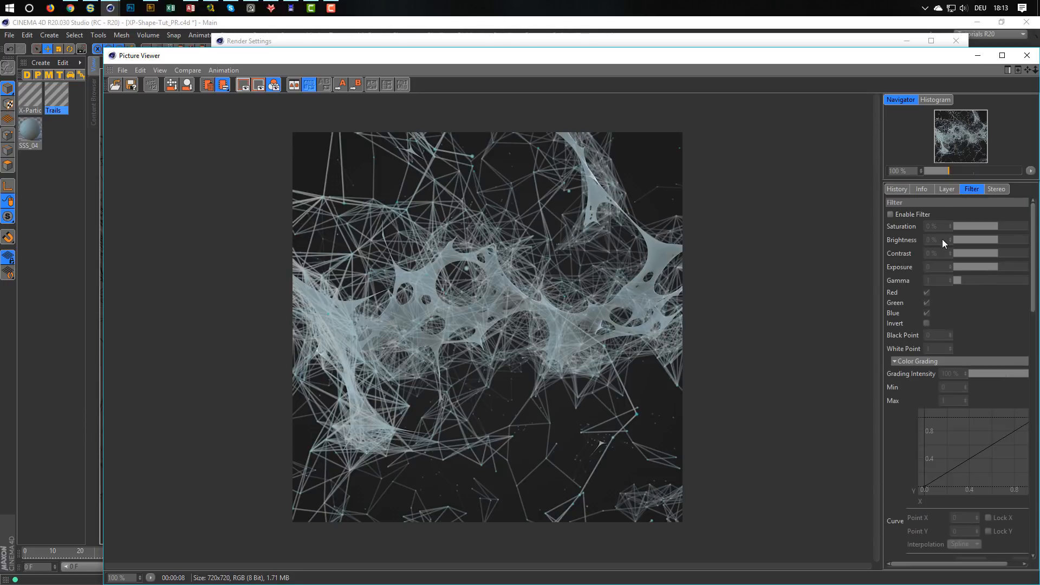
pyautogui.click(891, 215)
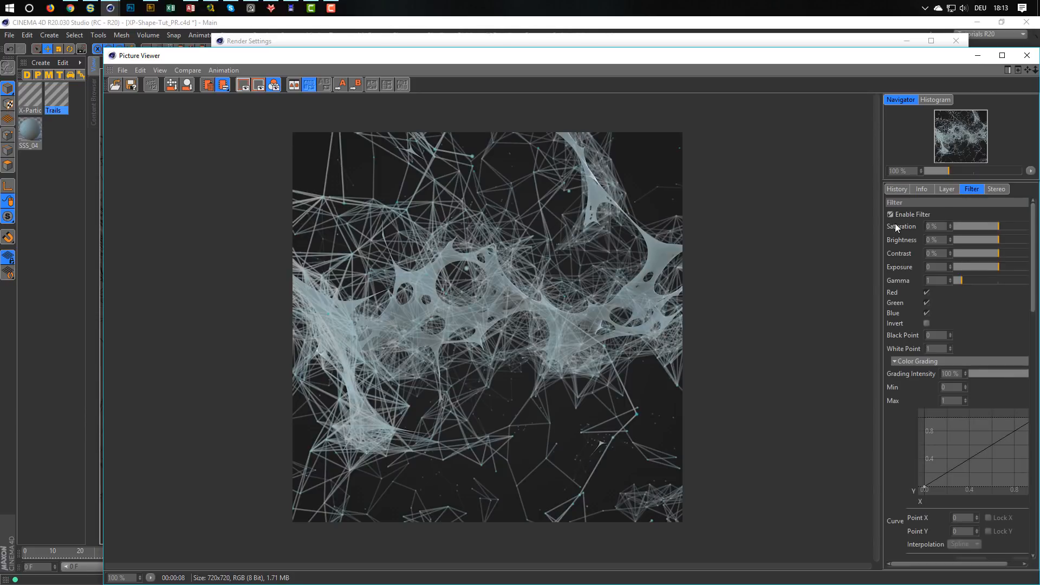
pyautogui.click(960, 280)
pyautogui.moveTo(959, 280); pyautogui.dragTo(959, 280)
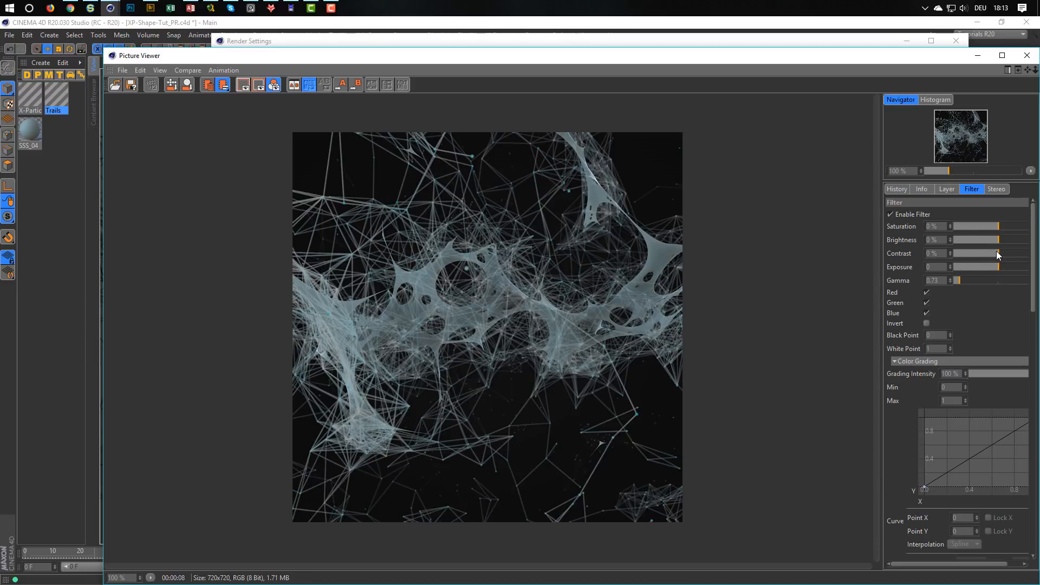
# Set the render filter's Contrast to 8 %, Saturation to 25 % and Exposure to 0.3.
pyautogui.moveTo(999, 253); pyautogui.dragTo(1000, 252)
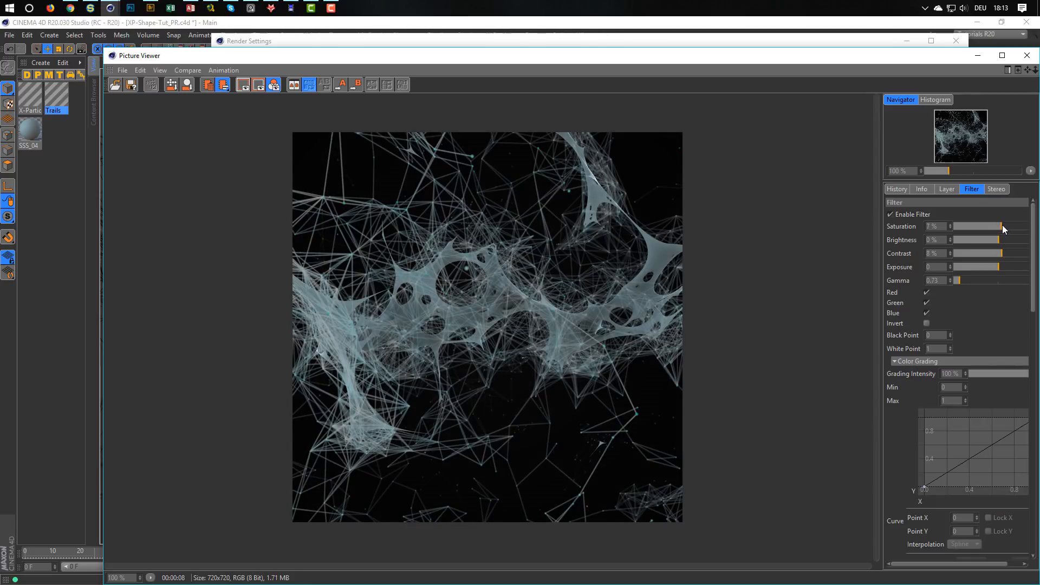
pyautogui.moveTo(1002, 226); pyautogui.dragTo(1011, 230)
pyautogui.click(951, 264)
pyautogui.click(951, 264)
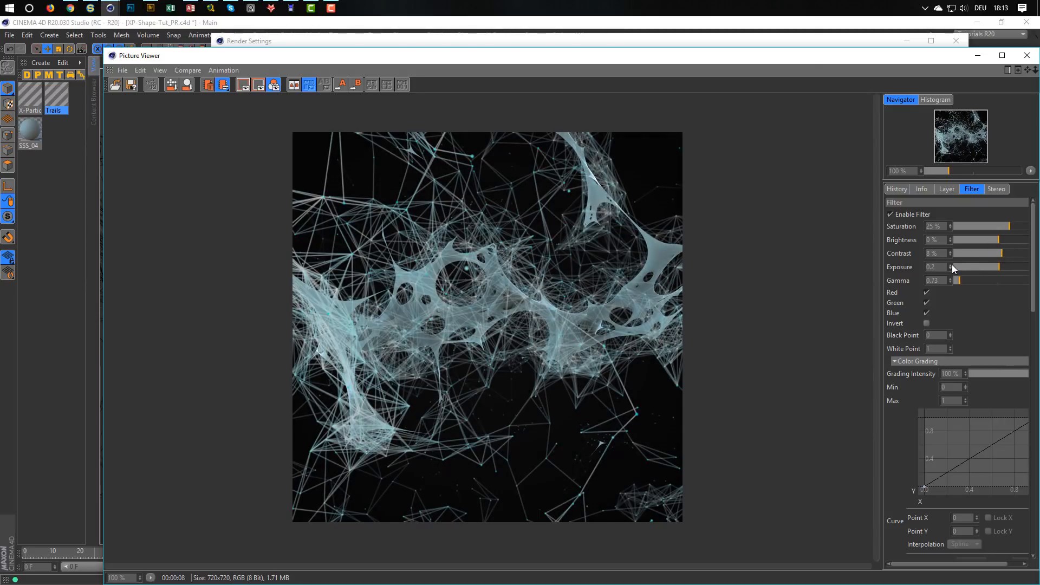
pyautogui.click(951, 264)
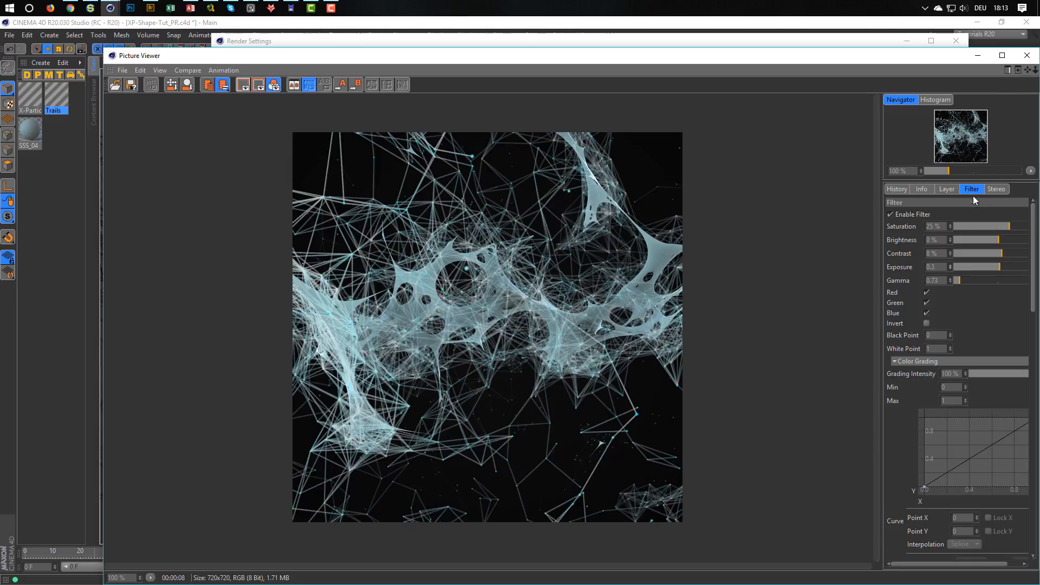
# Toggle the render filter off and on repeatedly to compare the image with and without the correction.
pyautogui.click(889, 213)
pyautogui.click(889, 214)
pyautogui.click(889, 213)
pyautogui.click(890, 213)
pyautogui.click(890, 214)
pyautogui.click(890, 214)
pyautogui.click(890, 214)
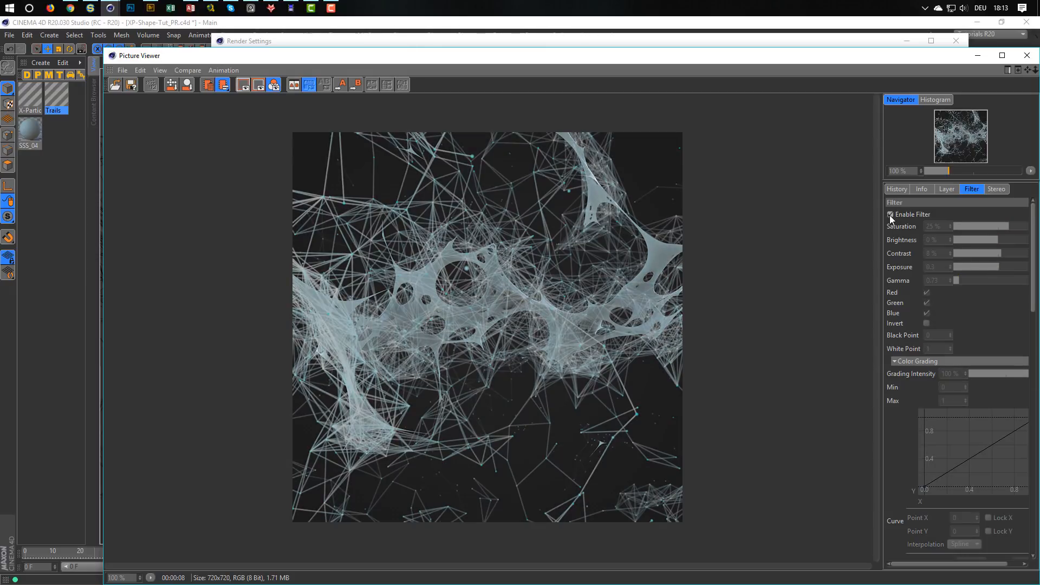
pyautogui.click(890, 215)
pyautogui.click(889, 215)
pyautogui.click(889, 214)
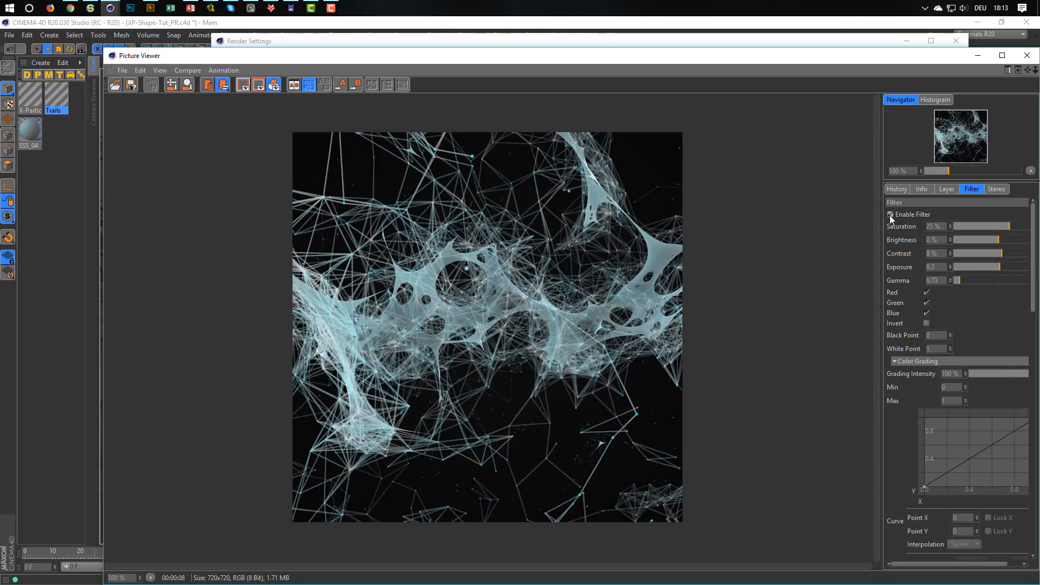
pyautogui.click(889, 215)
pyautogui.click(889, 214)
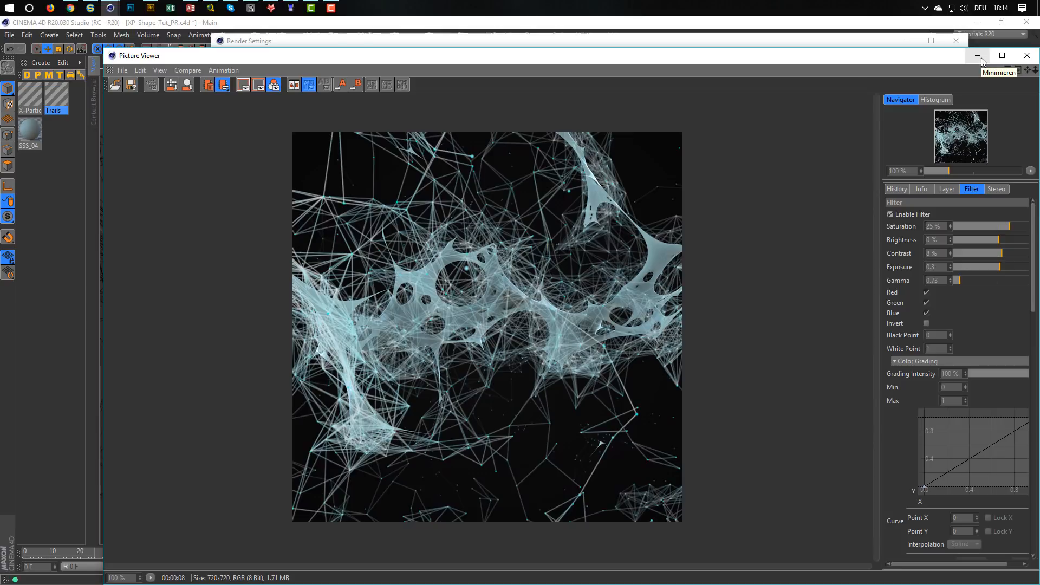
# Activate the High GI render setting with the X-Particles effect pasted in, render the frame, and show the render history.
pyautogui.moveTo(105, 50); pyautogui.dragTo(446, 103)
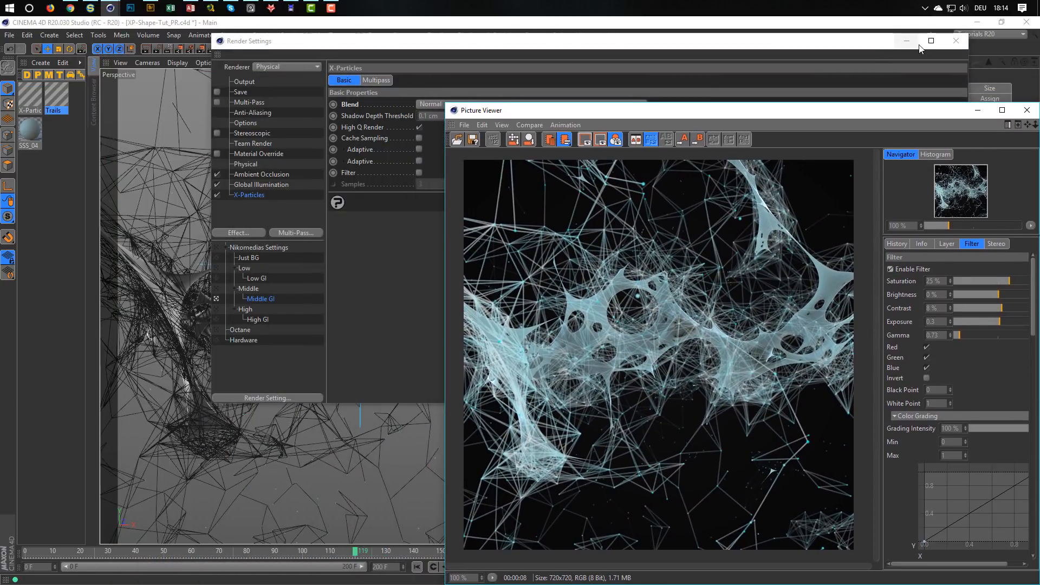
pyautogui.click(953, 41)
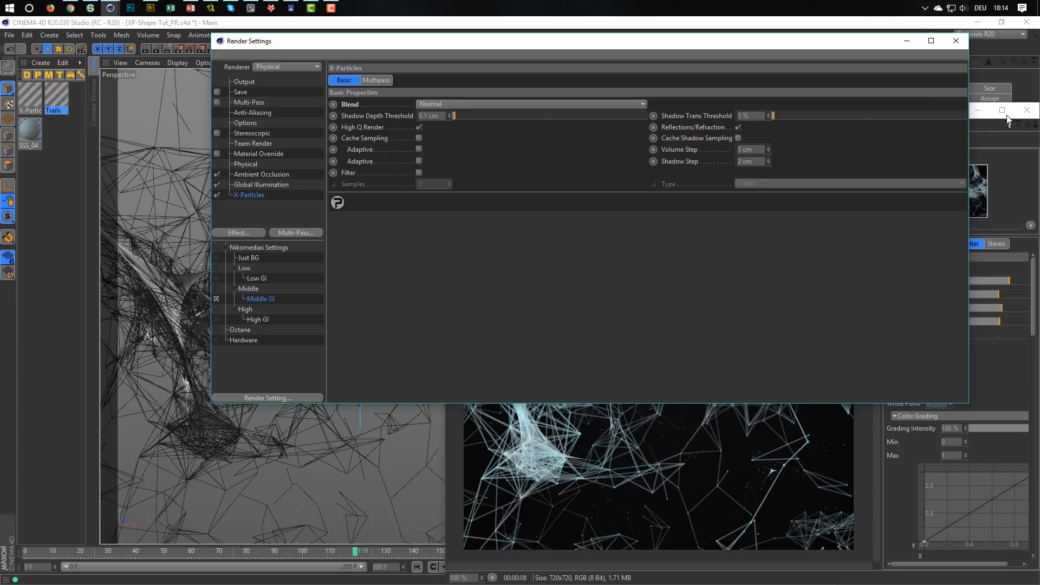
pyautogui.click(991, 132)
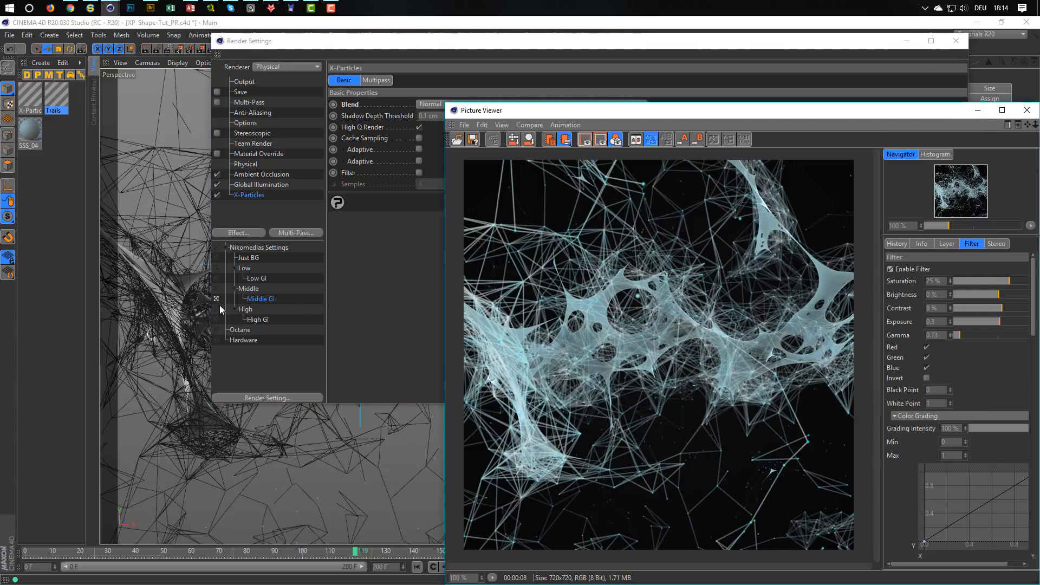
pyautogui.click(217, 319)
pyautogui.click(251, 233)
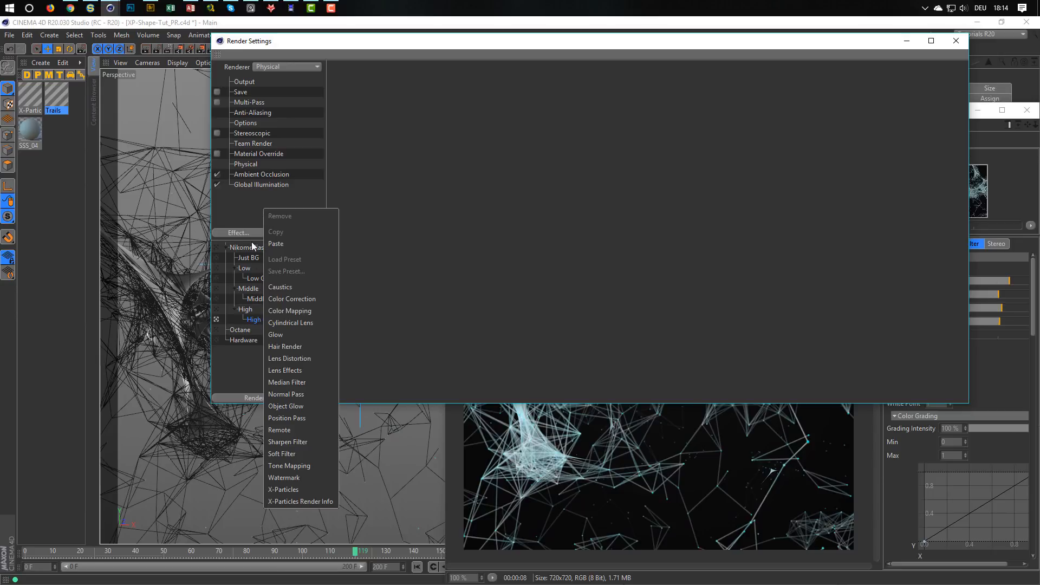
pyautogui.click(287, 240)
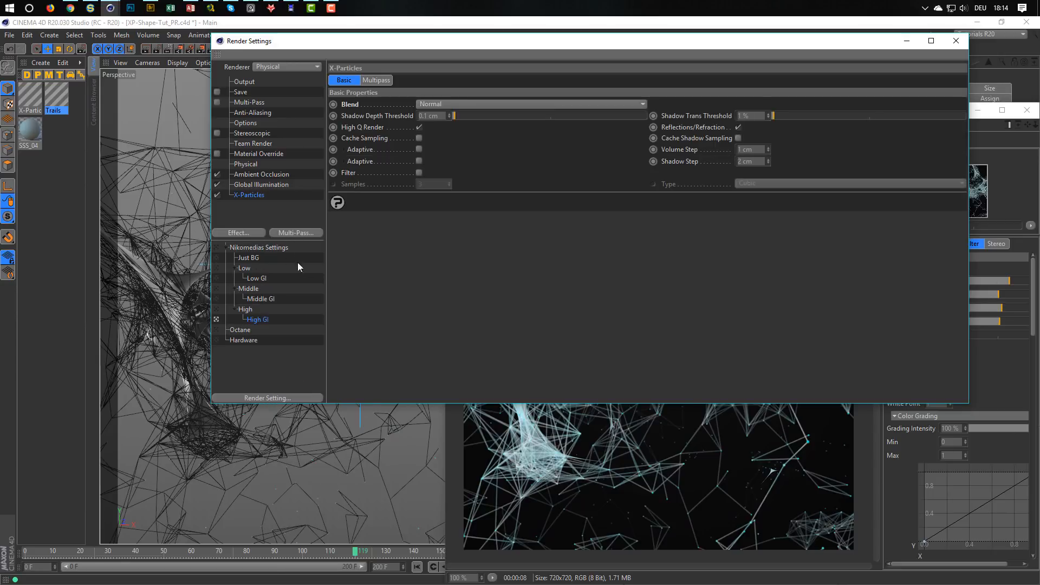
pyautogui.click(984, 129)
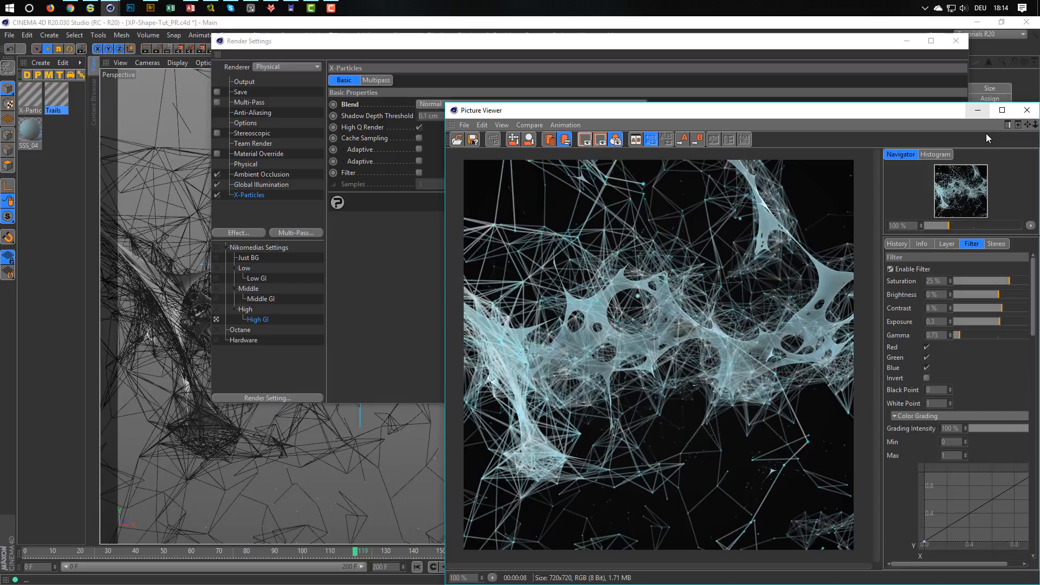
pyautogui.hotkey('shift', 'r')
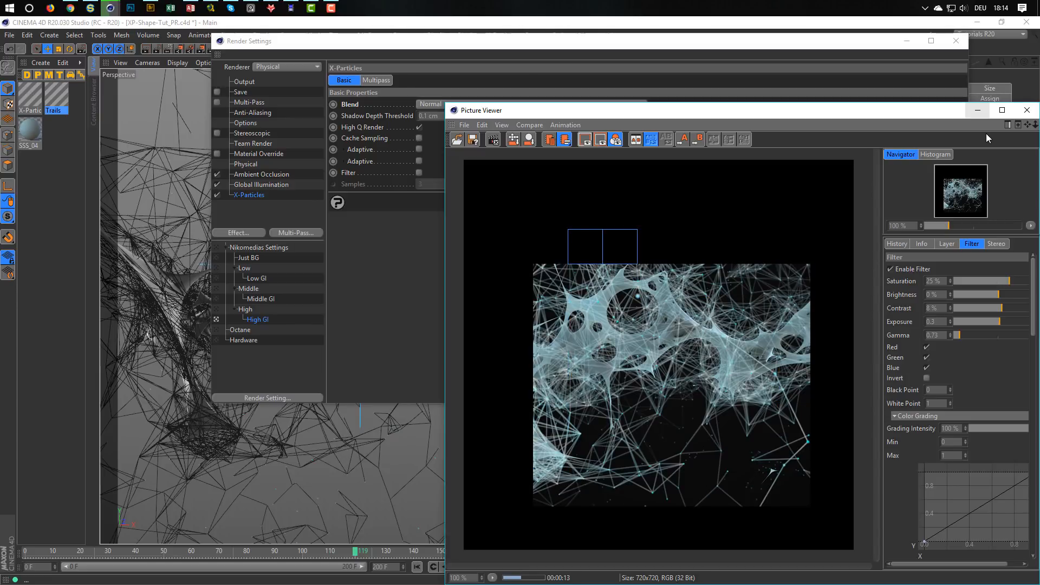
pyautogui.click(899, 244)
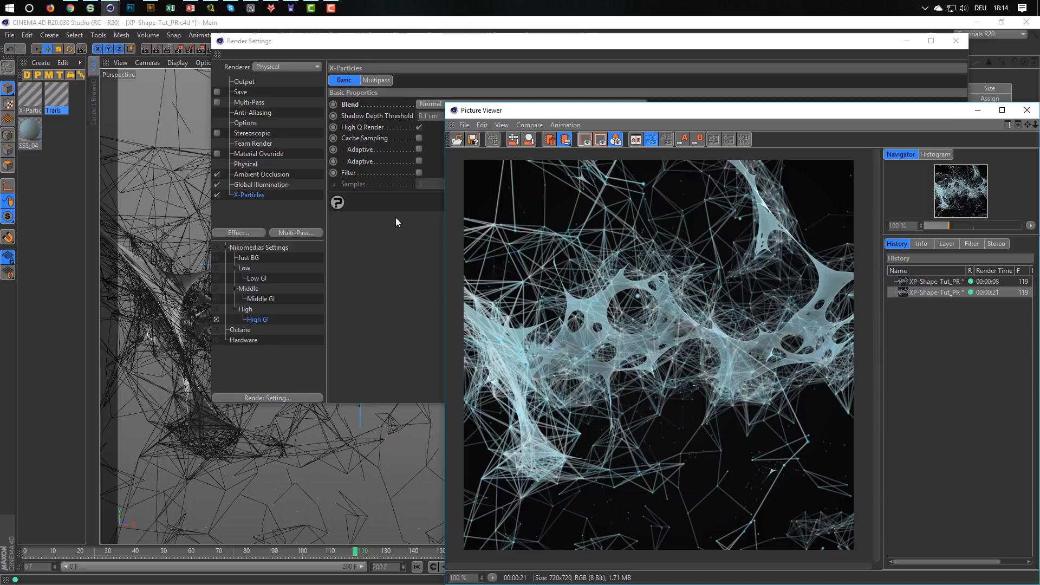
# Switch the active render setting back to Middle GI and close the Render Settings and Picture Viewer windows.
pyautogui.click(216, 299)
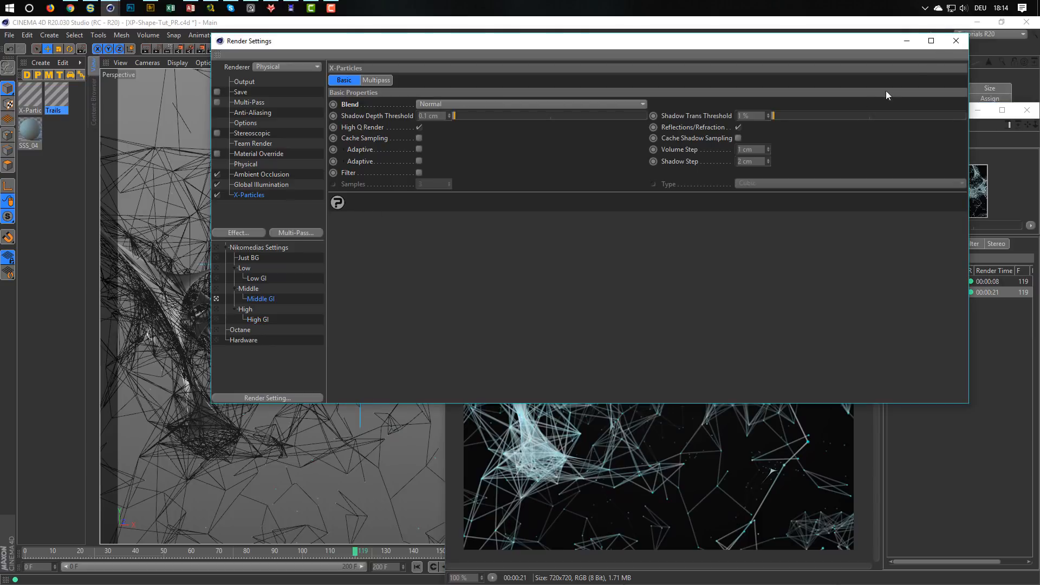
pyautogui.click(951, 42)
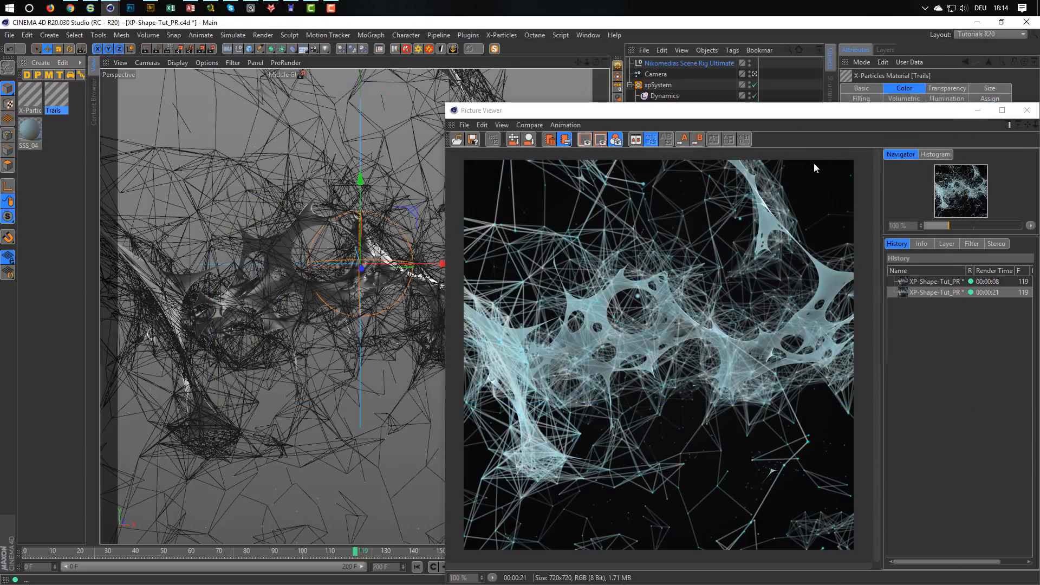
pyautogui.click(1026, 111)
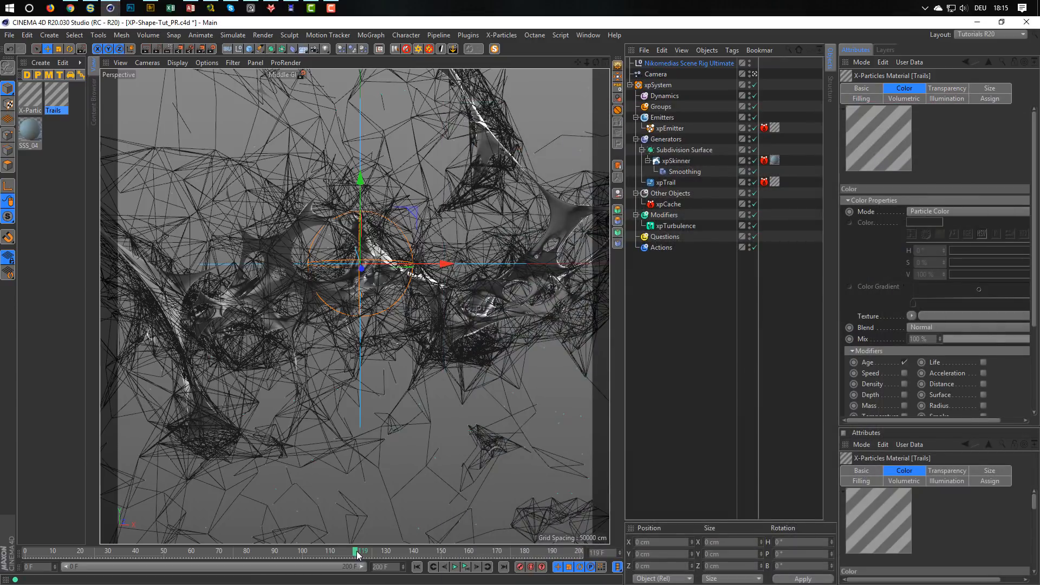
# Go to frame 181, render it to the Picture Viewer, and close the viewer after checking the image.
pyautogui.moveTo(357, 554); pyautogui.dragTo(527, 551)
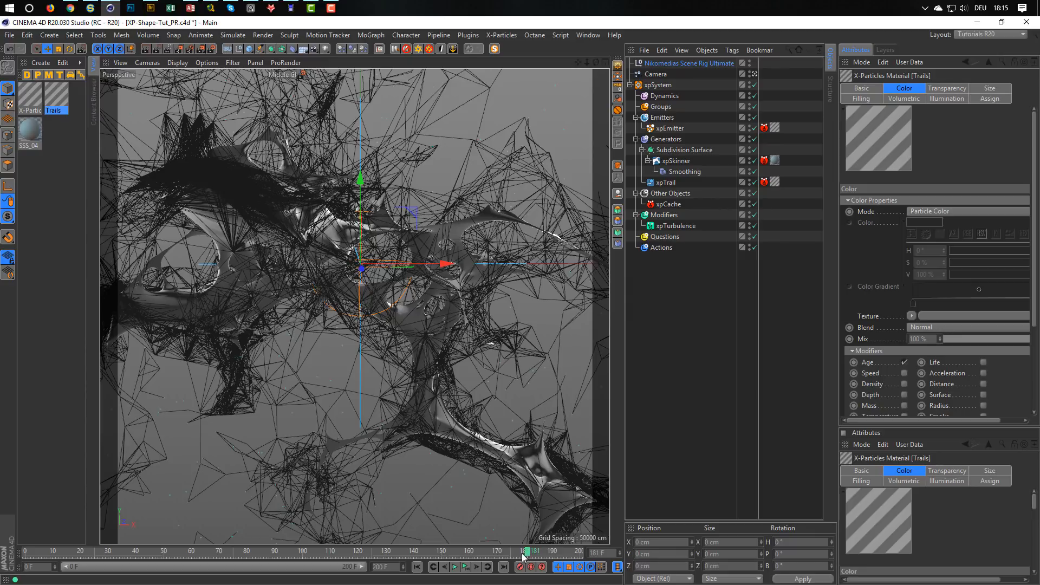
pyautogui.hotkey('shift', 'r')
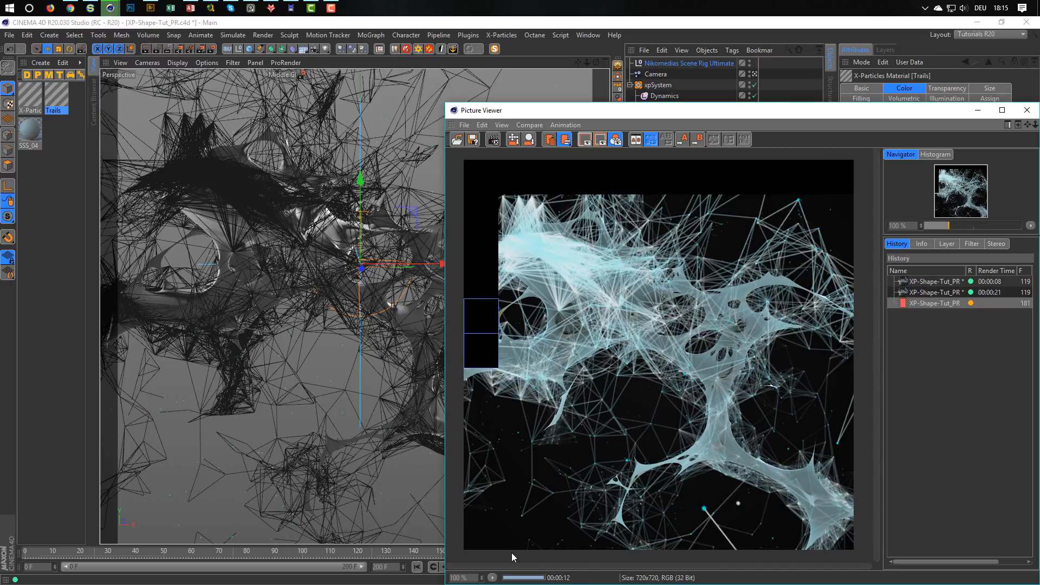
pyautogui.click(937, 301)
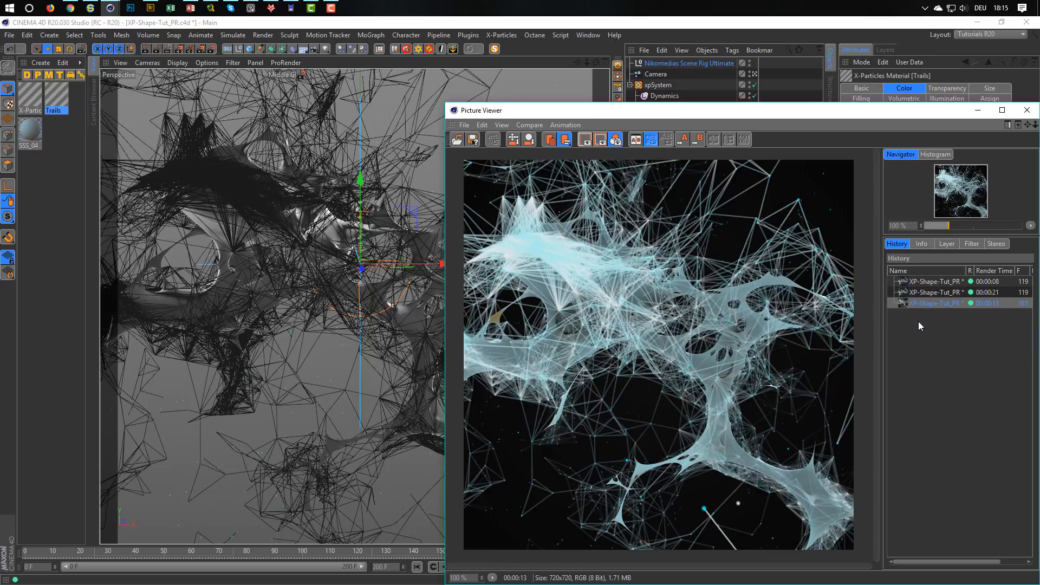
pyautogui.click(1027, 110)
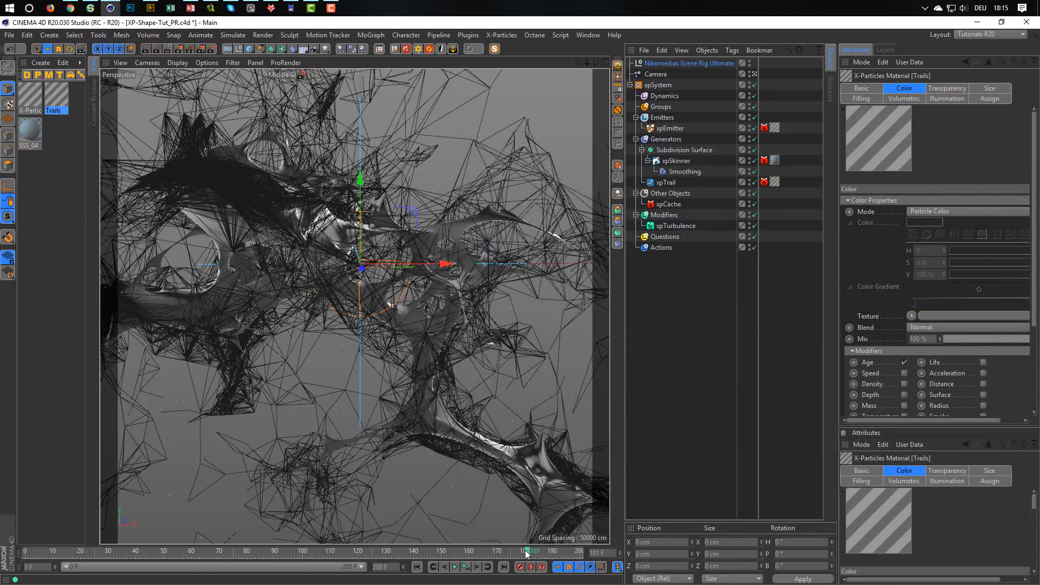
# Save the project, and render frame 71 to the Picture Viewer.
pyautogui.hotkey('ctrl', 's')
pyautogui.moveTo(525, 552); pyautogui.dragTo(223, 551)
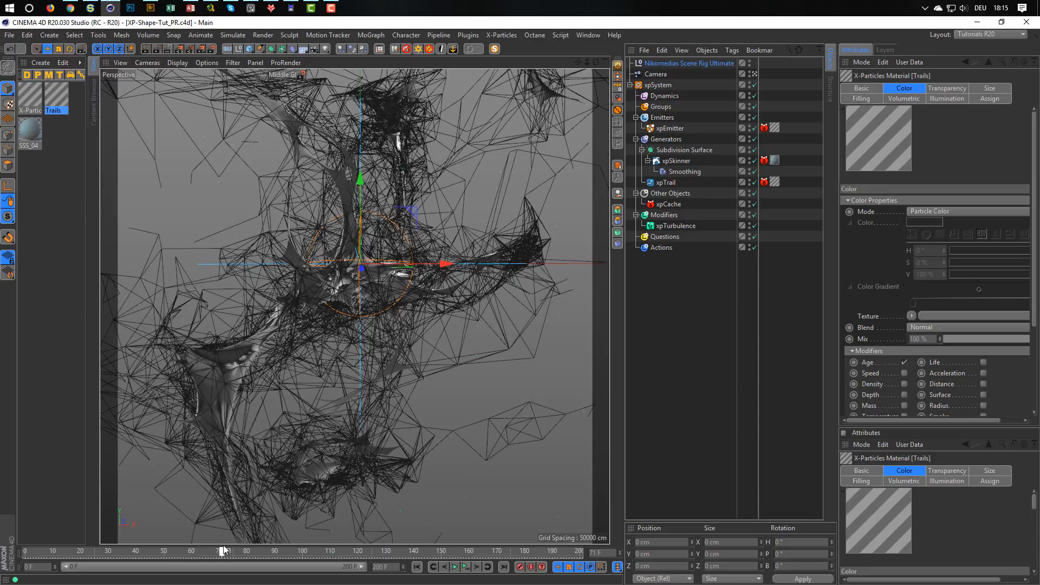
pyautogui.hotkey('shift', 'r')
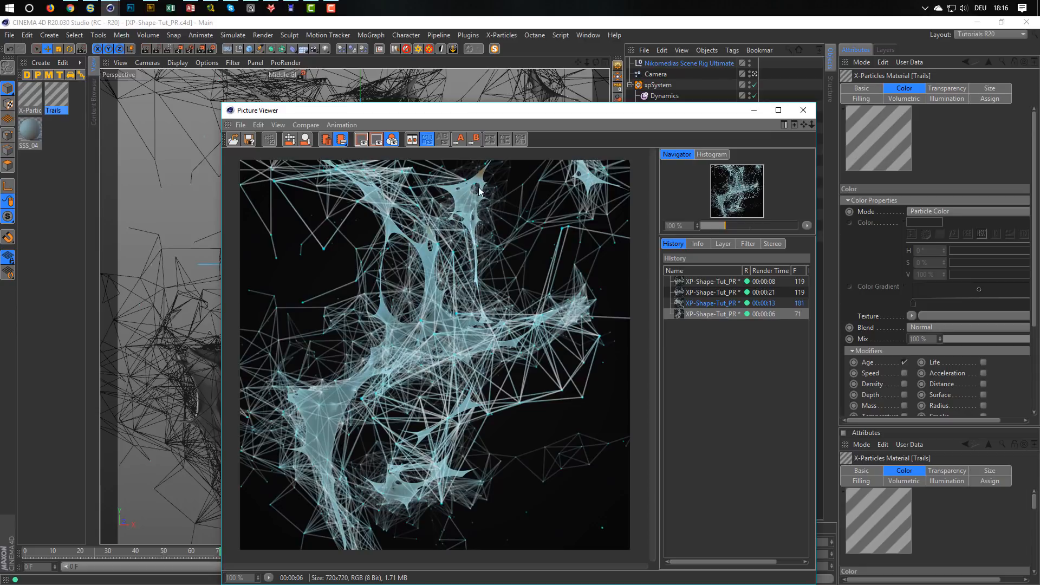
pyautogui.moveTo(564, 111); pyautogui.dragTo(706, 82)
# Set the path length of the Subsurface Scattering shader in the SSS_04 material's luminance to 0.7 cm.
pyautogui.doubleClick(24, 129)
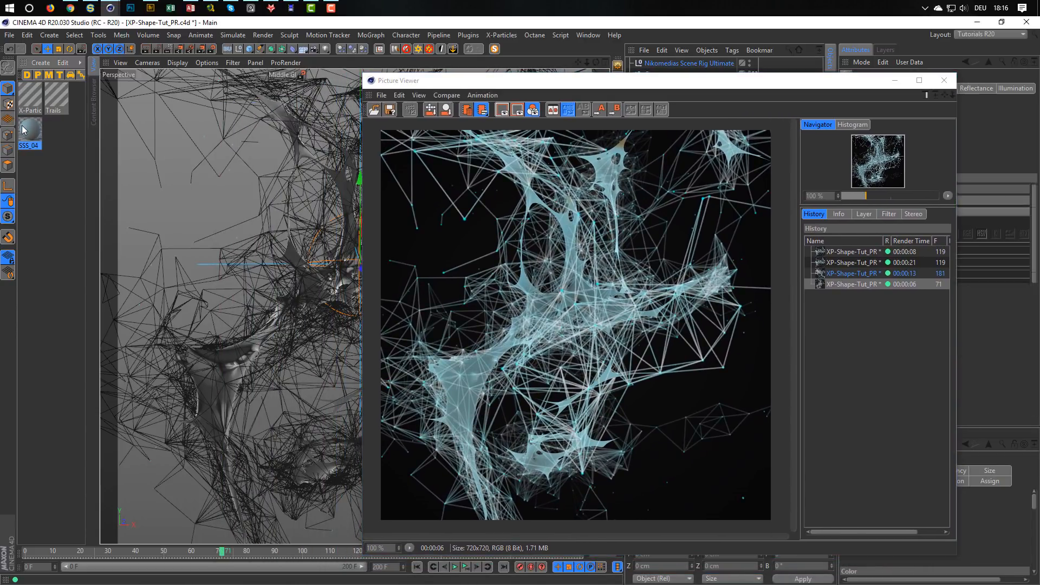
pyautogui.moveTo(268, 73); pyautogui.dragTo(182, 78)
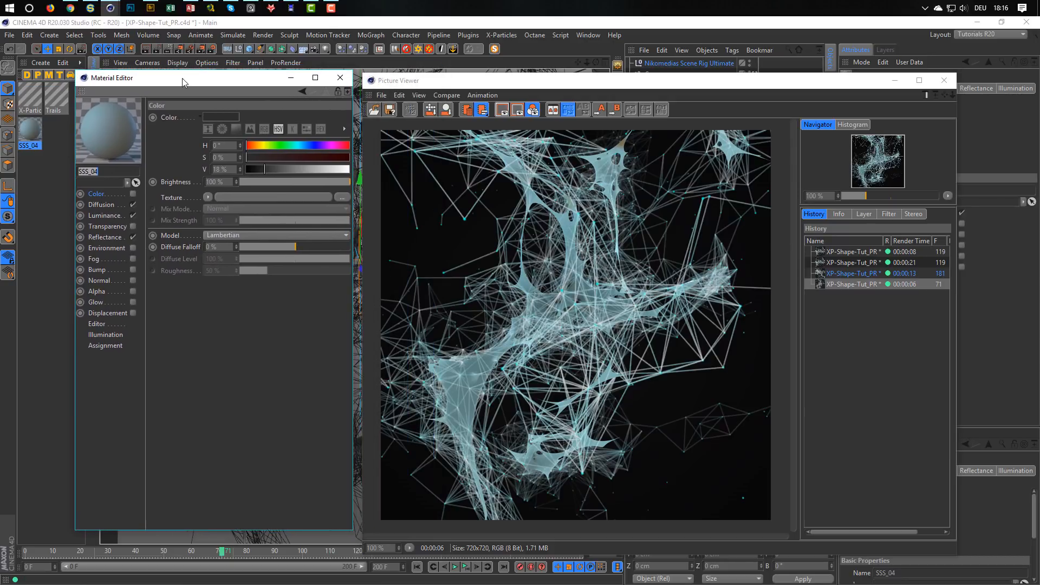
pyautogui.click(113, 215)
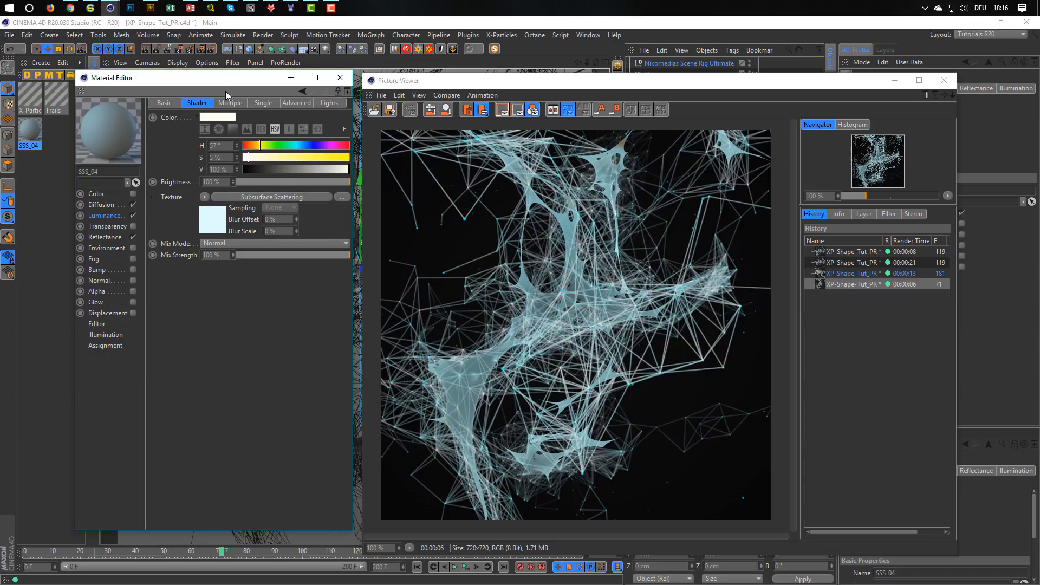
pyautogui.click(216, 227)
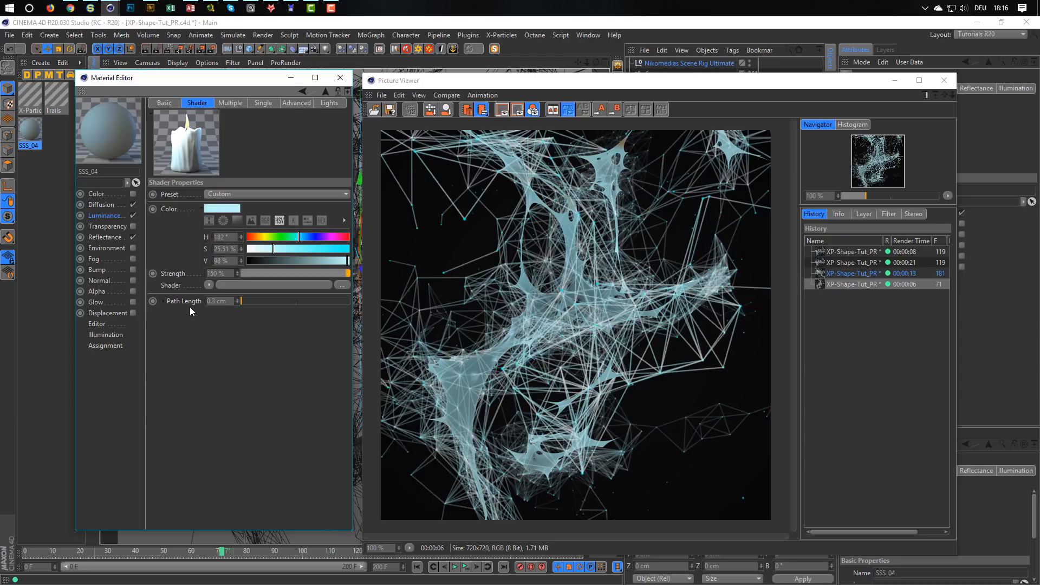
pyautogui.click(228, 302)
pyautogui.press('Return')
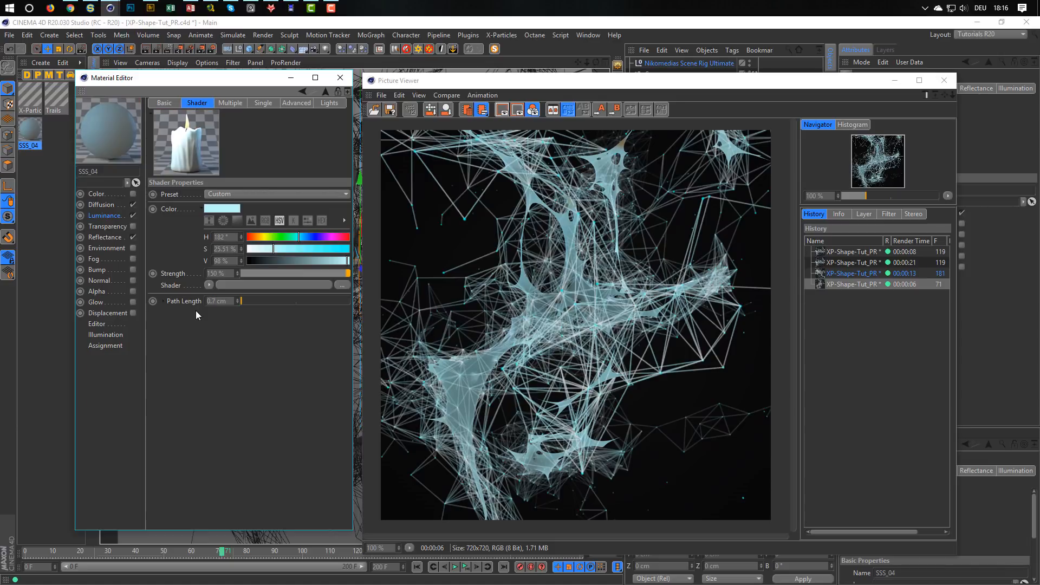
# Render frame 71 again to the Picture Viewer and compare the new image with the previous render.
pyautogui.click(623, 142)
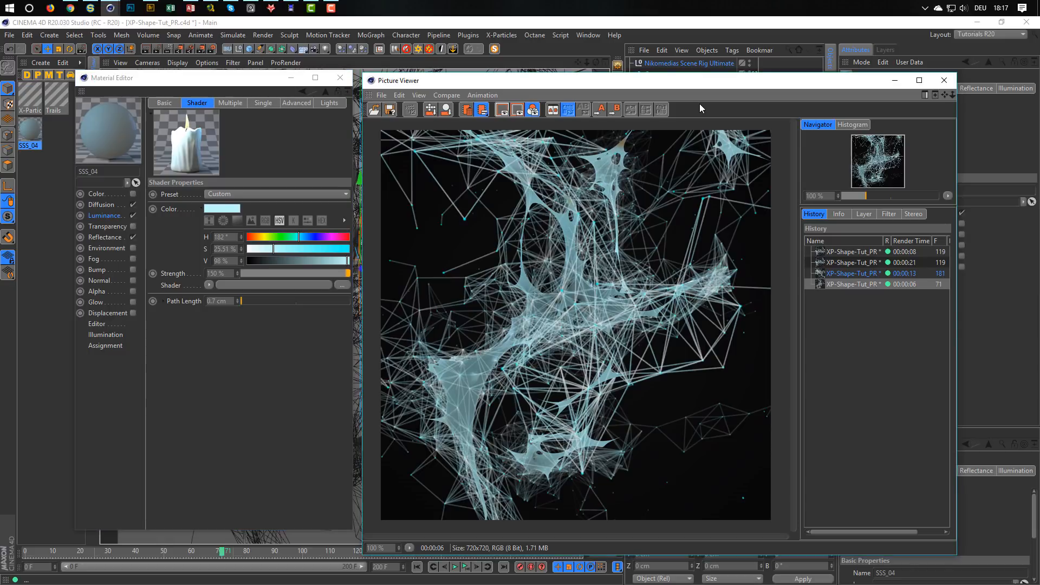
pyautogui.hotkey('shift', 'r')
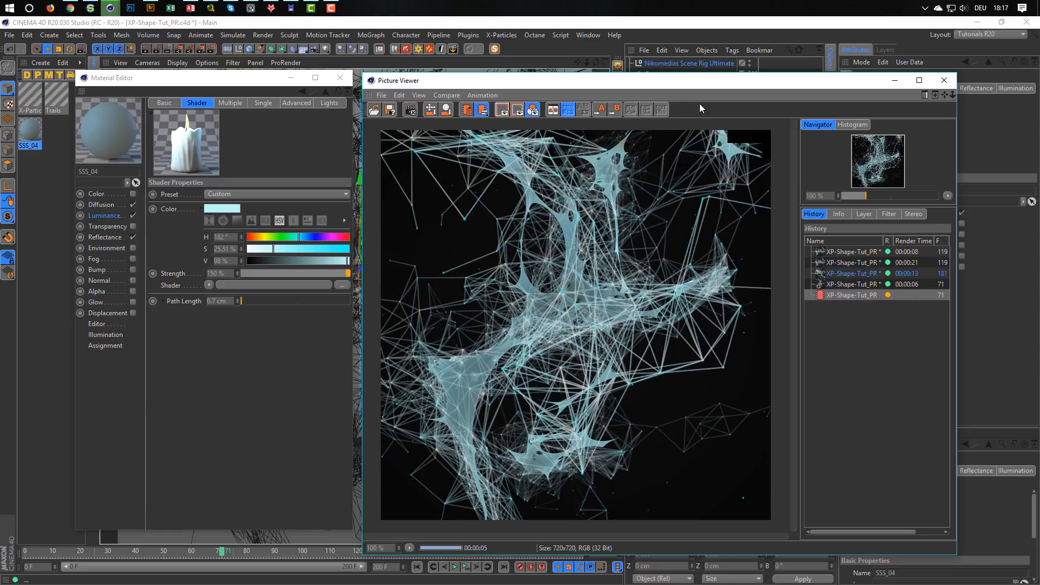
pyautogui.click(856, 282)
pyautogui.click(851, 293)
pyautogui.click(852, 284)
pyautogui.click(850, 295)
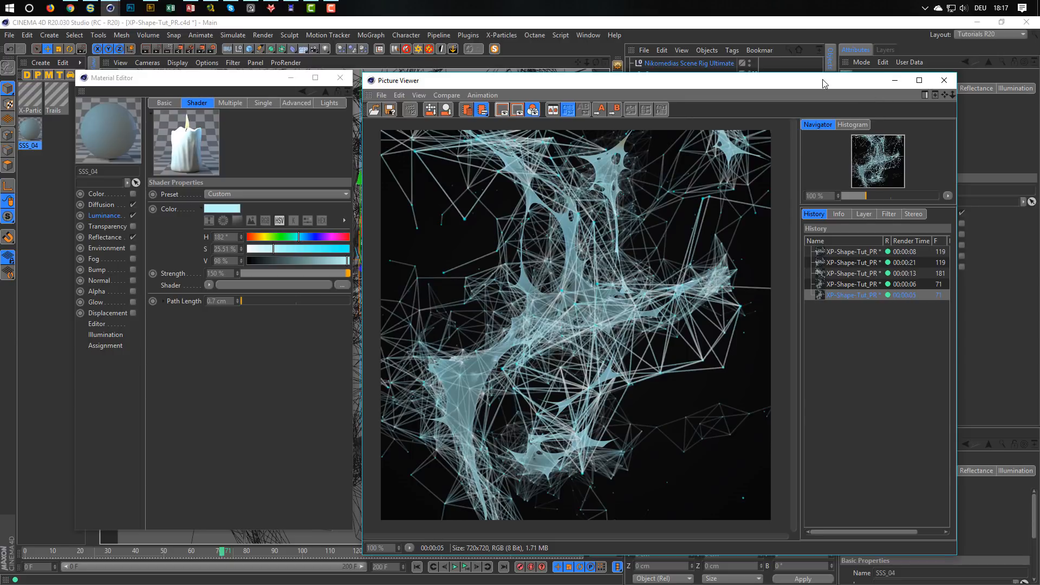
# Set the scene rig's HDRI reflection brightness to 30 % and rerender frame 71, closing the Picture Viewer and Material Editor after checking the image.
pyautogui.moveTo(822, 80); pyautogui.dragTo(503, 83)
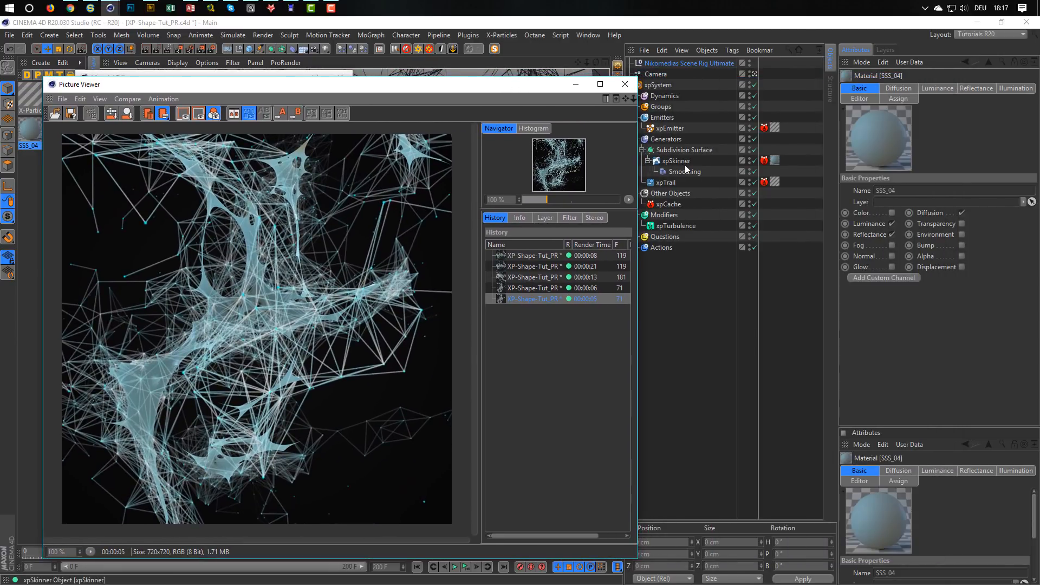
pyautogui.click(684, 64)
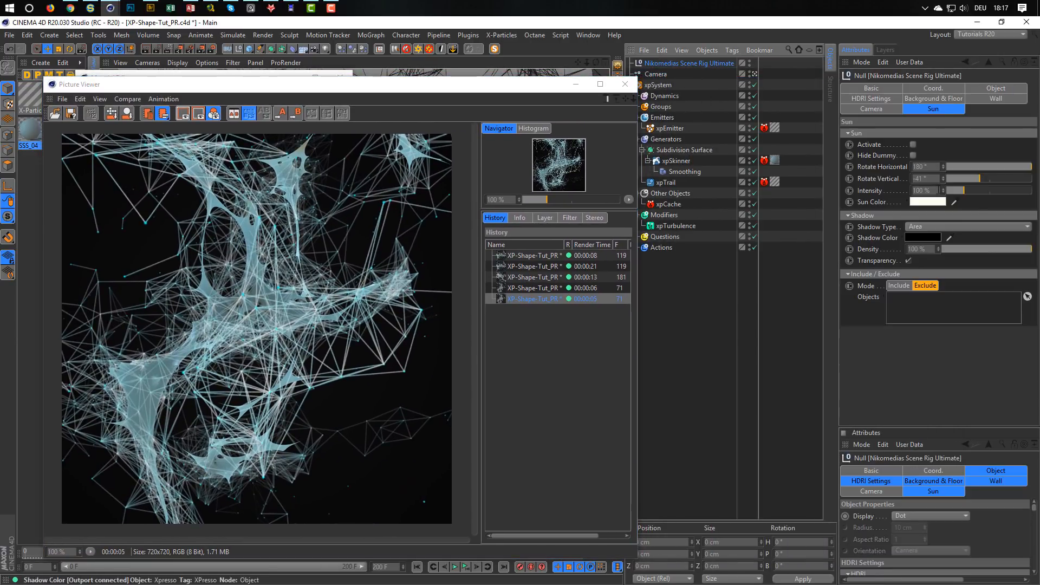
pyautogui.click(867, 99)
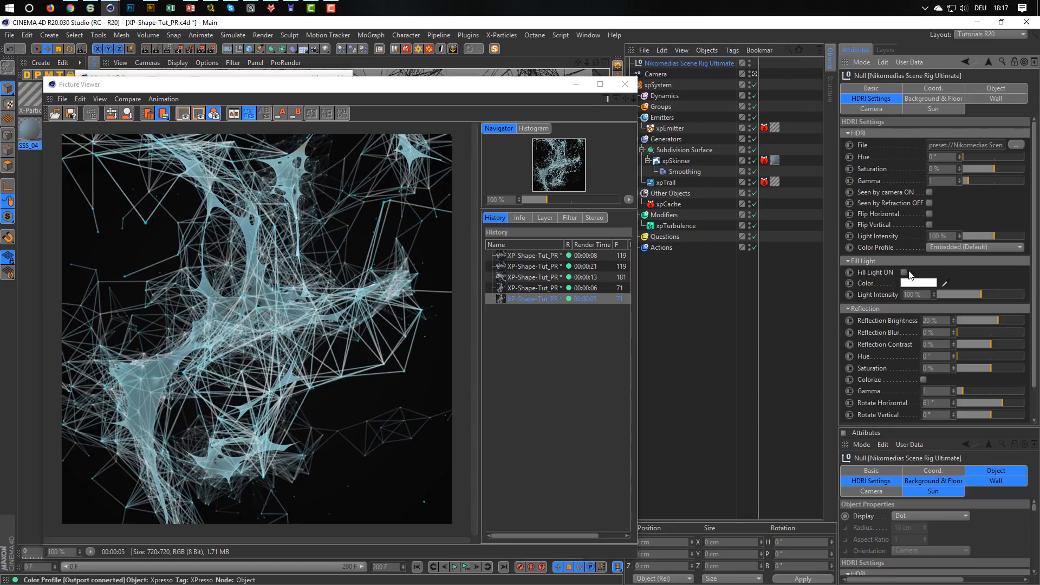
pyautogui.moveTo(941, 323); pyautogui.dragTo(898, 343)
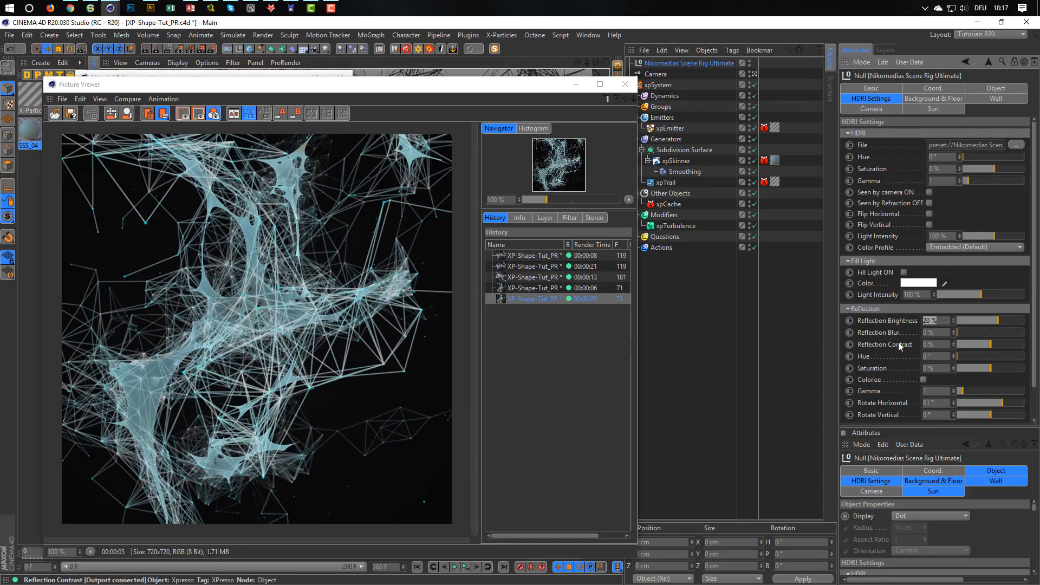
pyautogui.write('30')
pyautogui.press('Return')
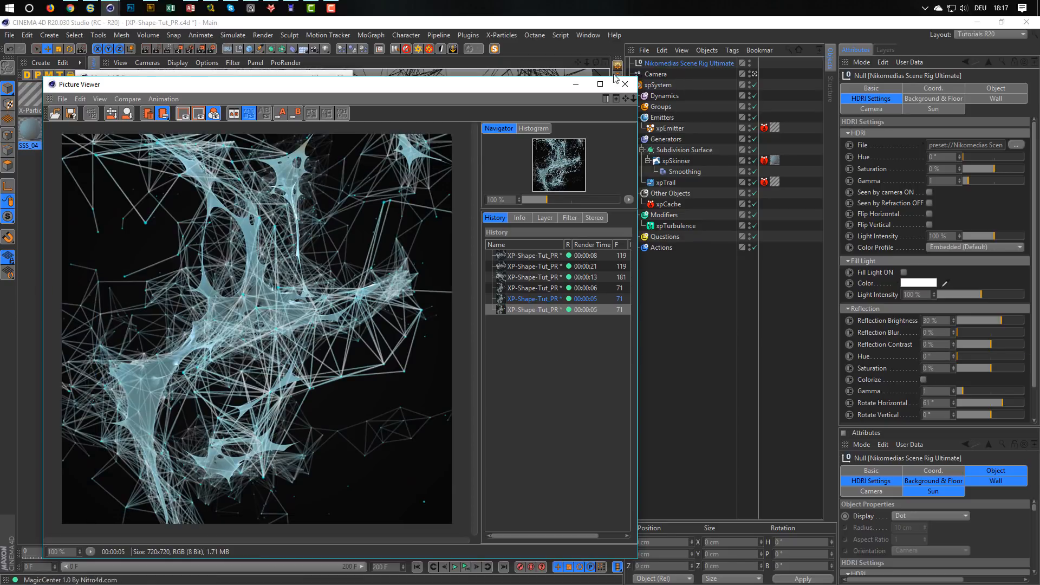
pyautogui.click(625, 87)
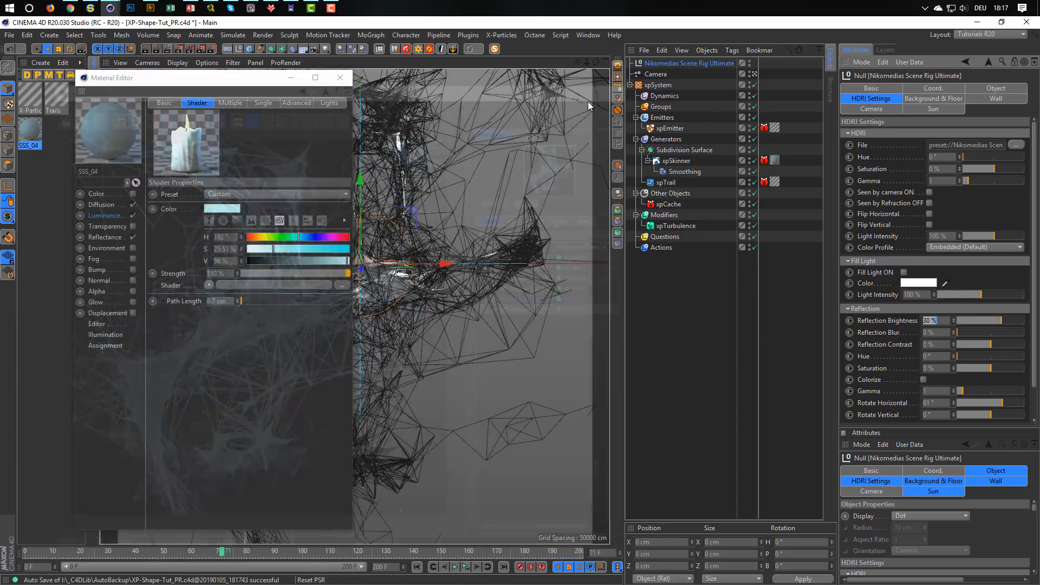
pyautogui.click(342, 78)
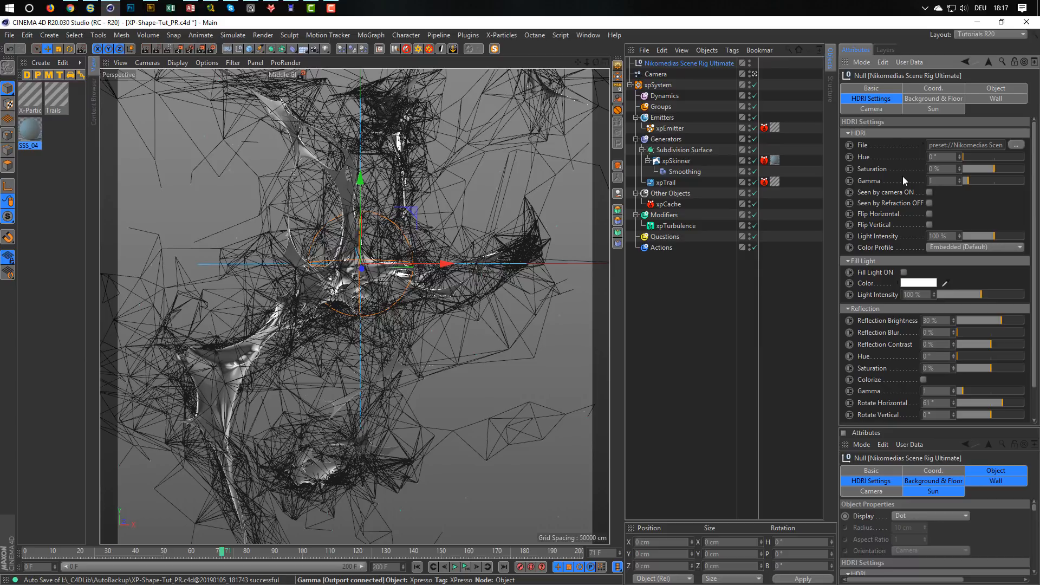
# Find QueenMary_Chimney_Ref.hdr in the Content Browser's Outdoor HDRI folder and assign it as the scene rig's HDRI file.
pyautogui.hotkey('shift', 'F8')
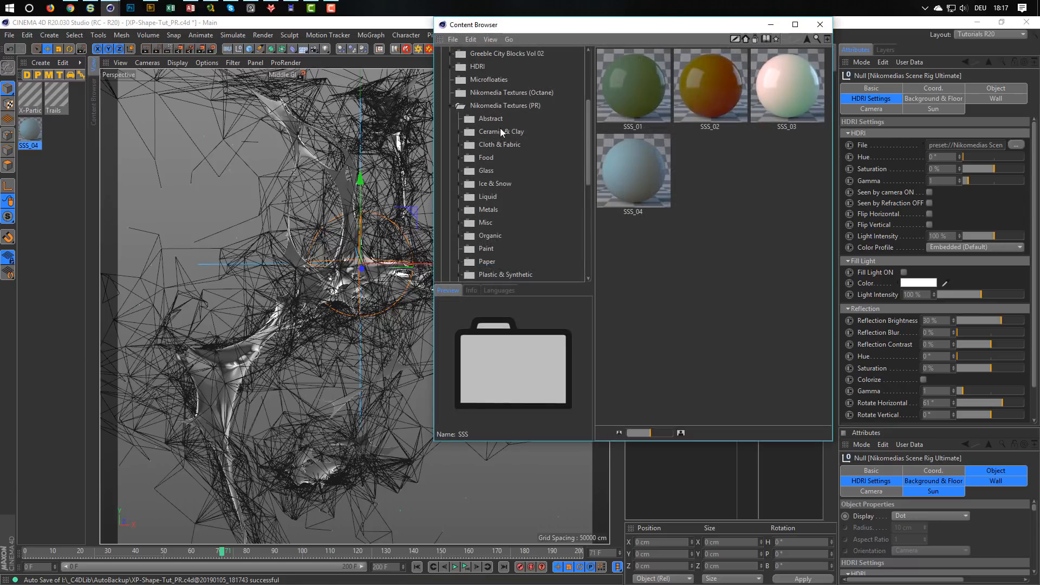
pyautogui.click(452, 106)
pyautogui.click(452, 66)
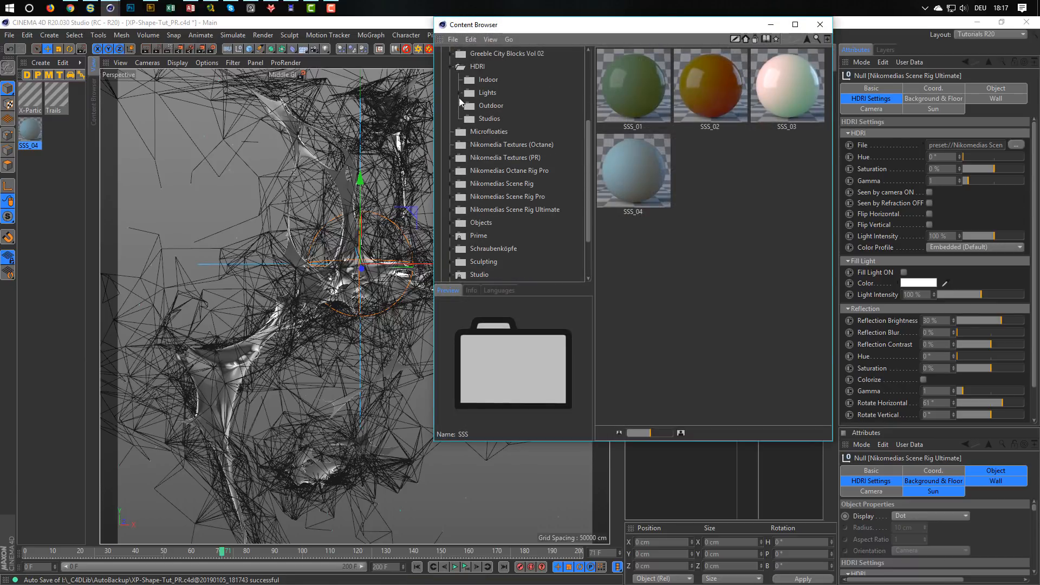
pyautogui.click(489, 105)
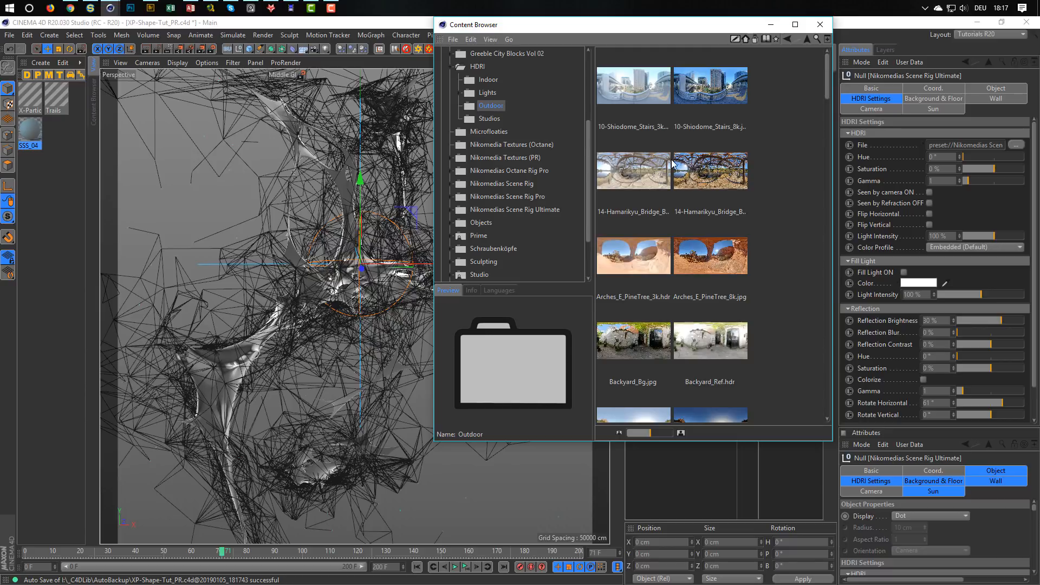
pyautogui.scroll(-10, 671, 162)
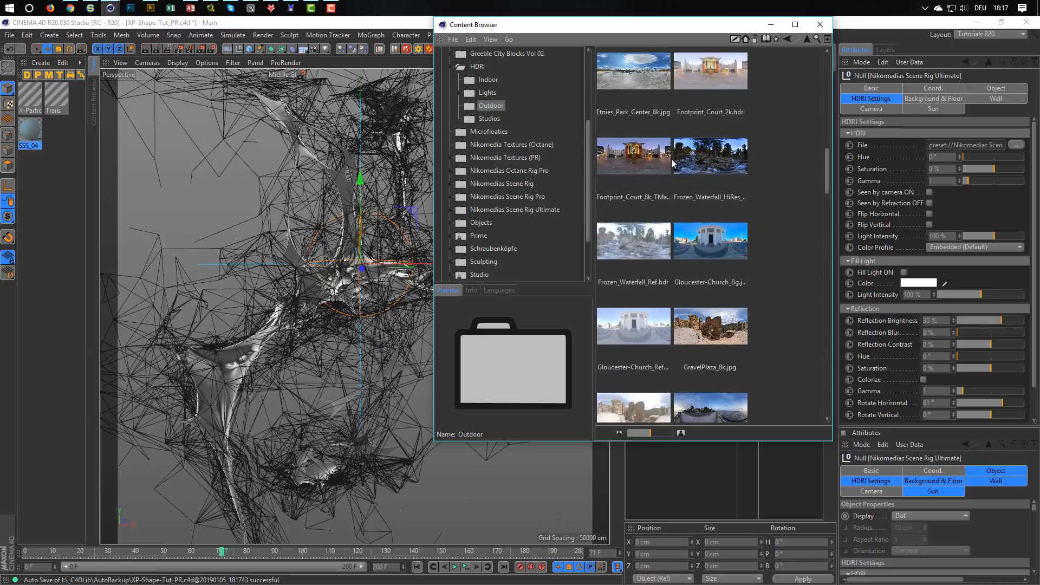
pyautogui.scroll(-10, 671, 159)
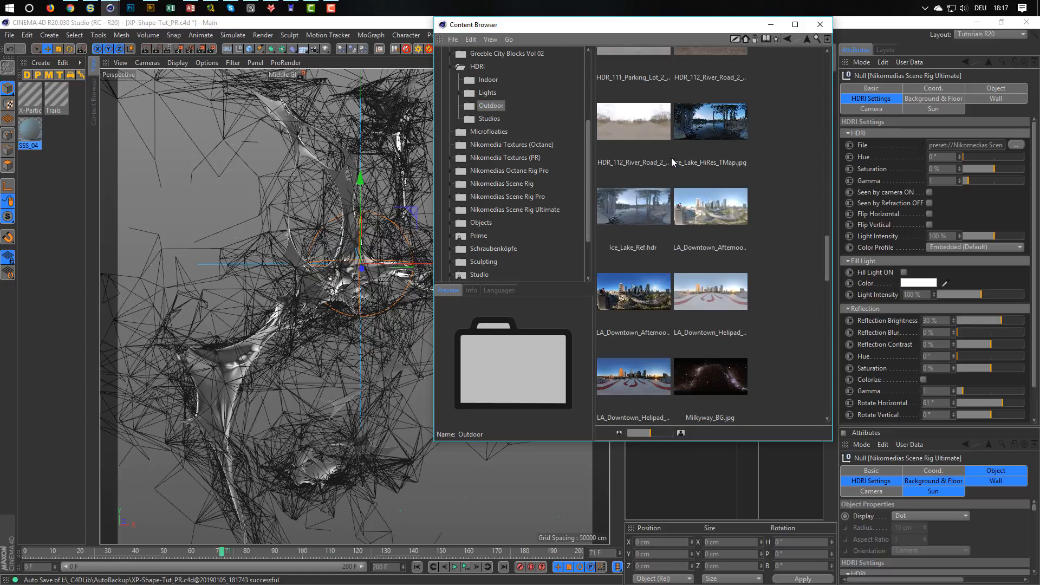
pyautogui.scroll(10, 671, 158)
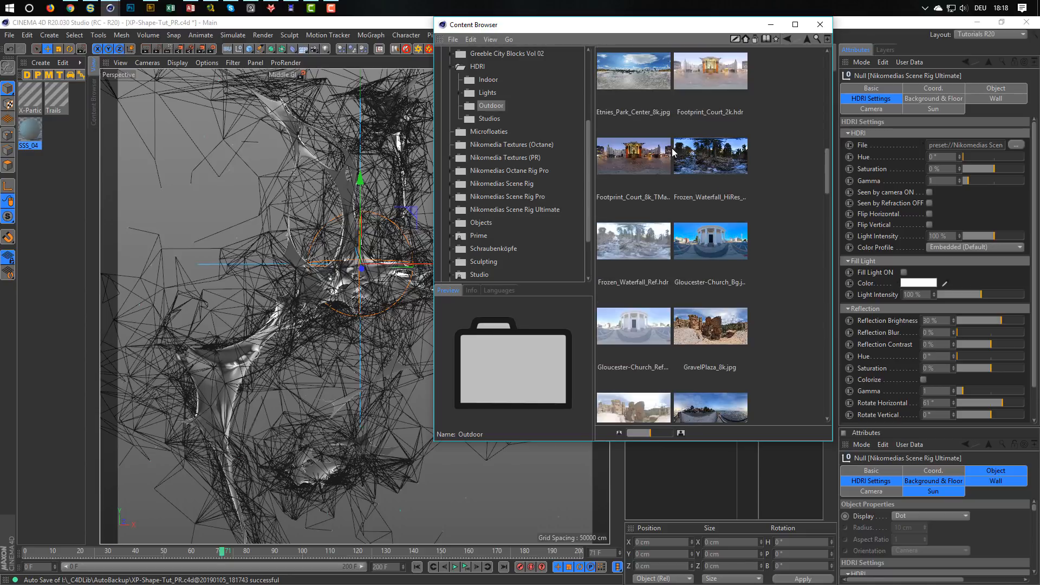
pyautogui.scroll(10, 672, 151)
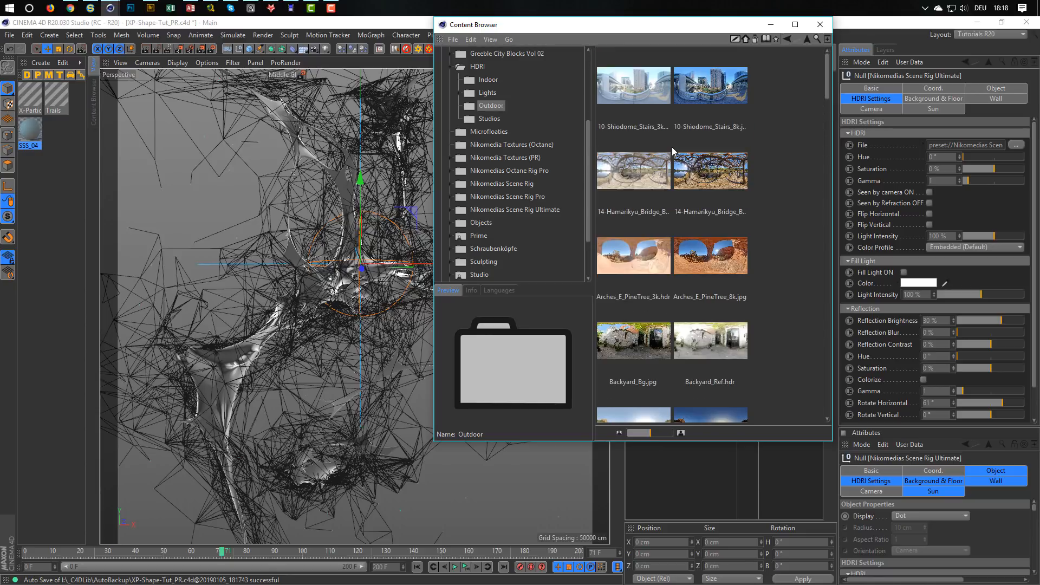
pyautogui.scroll(-5, 672, 150)
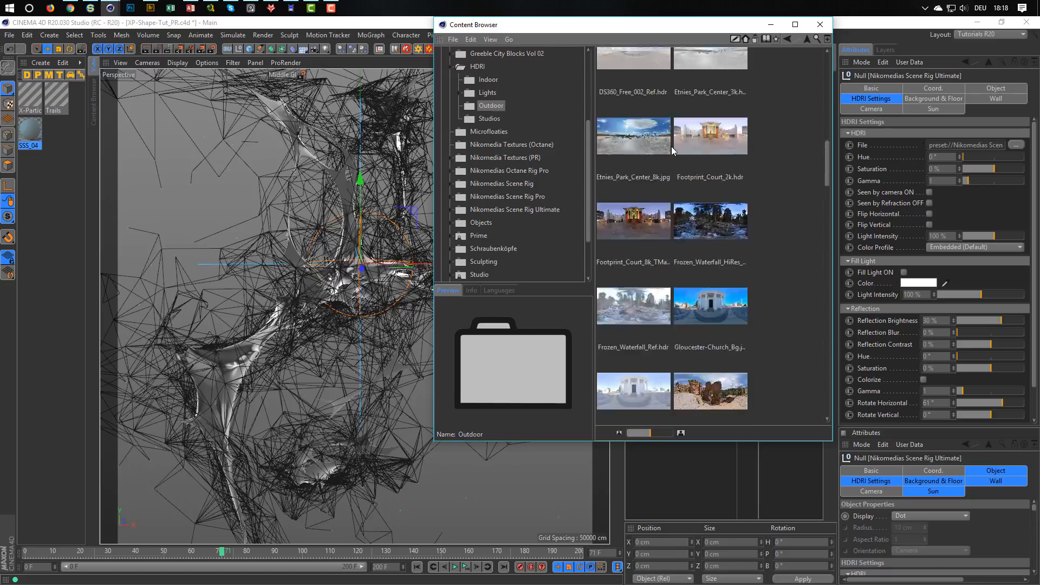
pyautogui.scroll(-8, 672, 147)
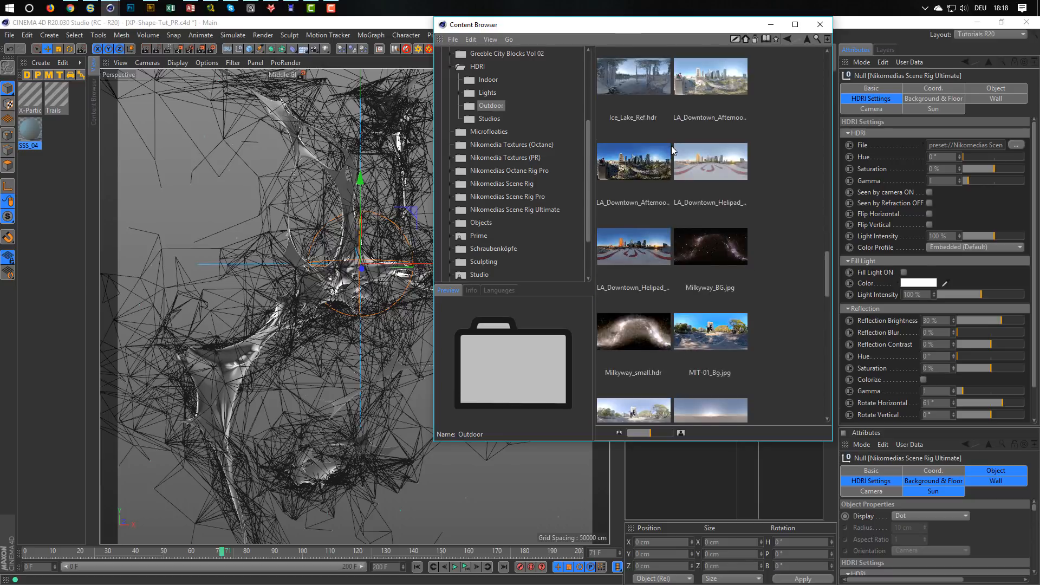
pyautogui.scroll(-4, 672, 149)
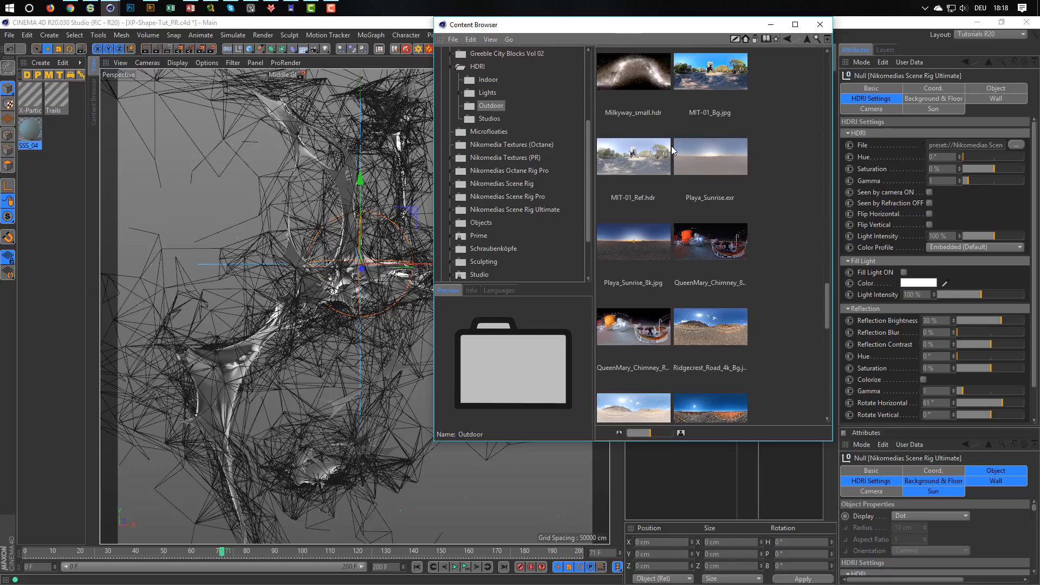
pyautogui.click(636, 330)
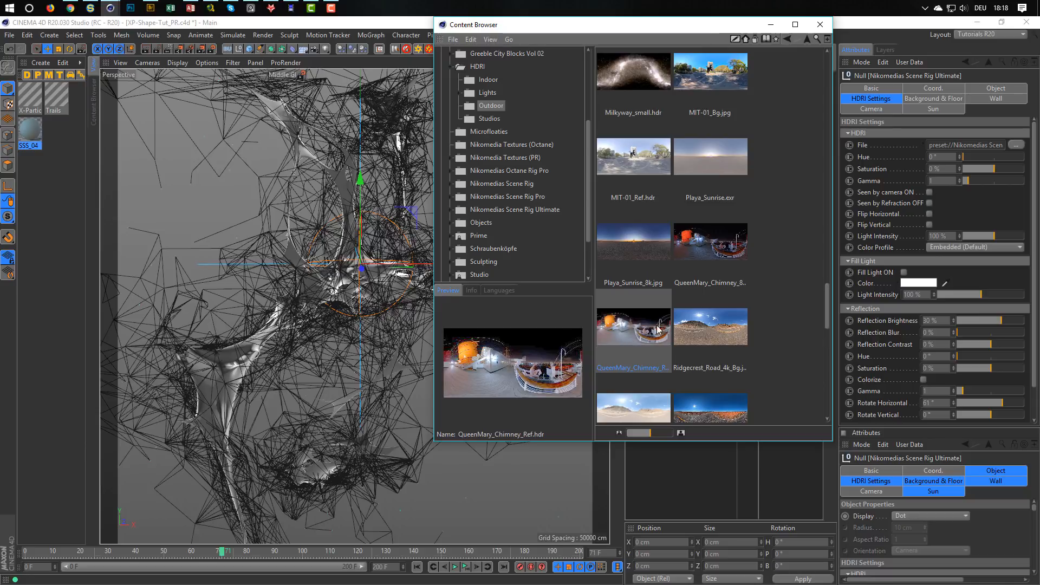
pyautogui.moveTo(645, 329); pyautogui.dragTo(980, 145)
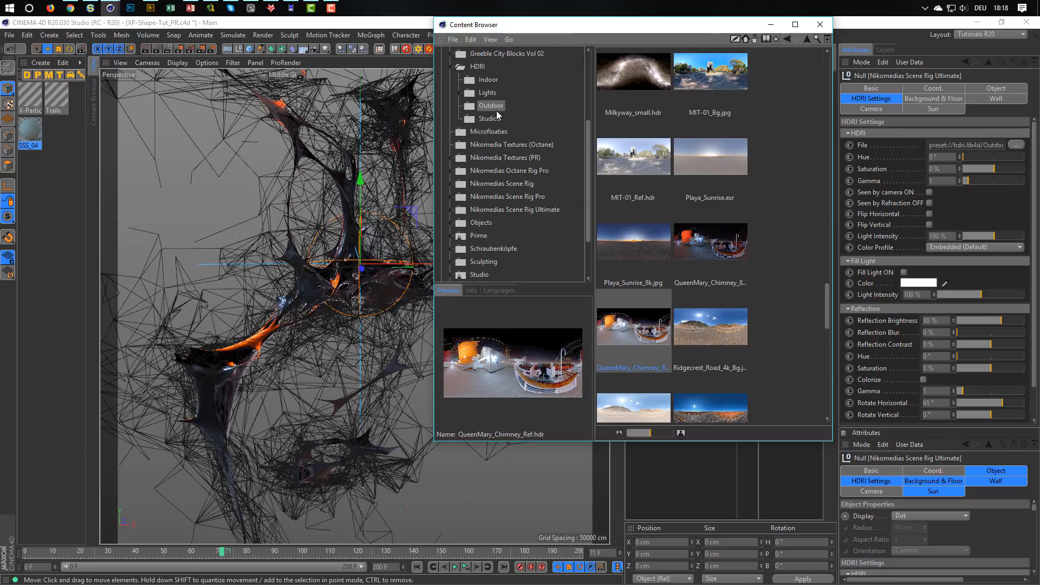
# Move the Content Browser out of the way and set both the HDRI saturation and the reflection saturation of the scene rig to -100 %.
pyautogui.moveTo(561, 26); pyautogui.dragTo(459, 406)
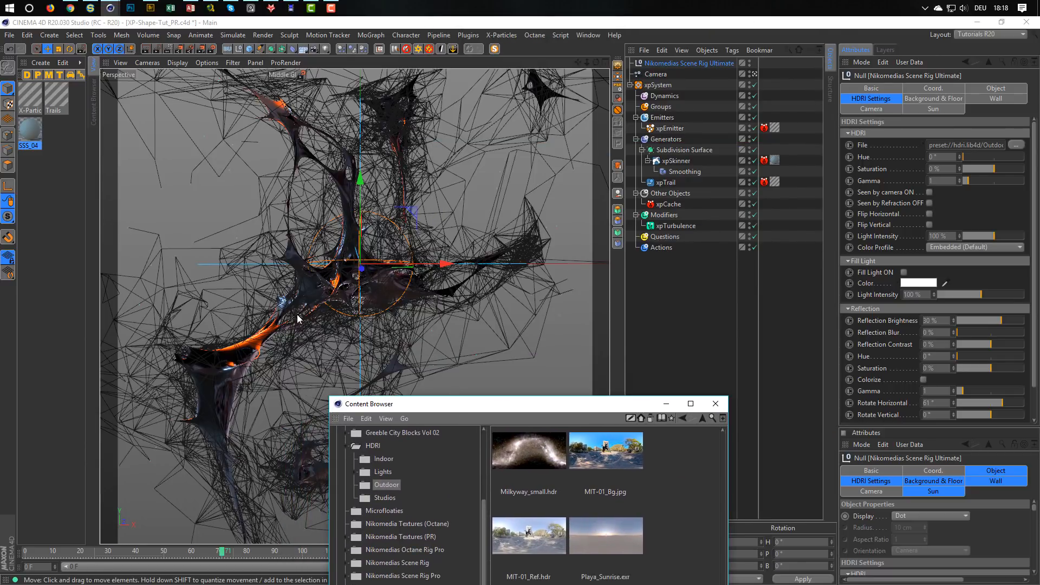
pyautogui.click(954, 169)
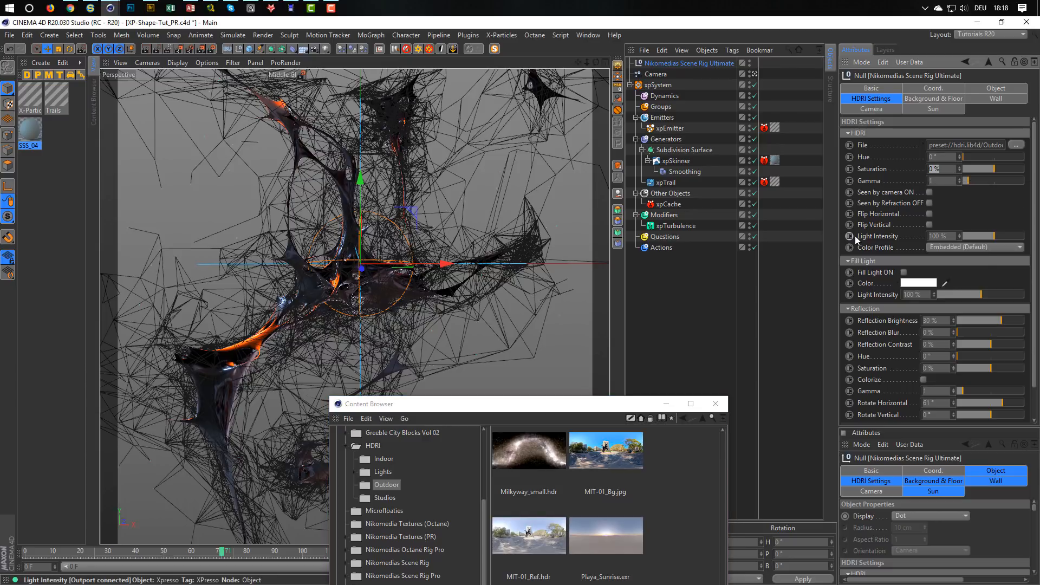
pyautogui.write('-100')
pyautogui.press('Return')
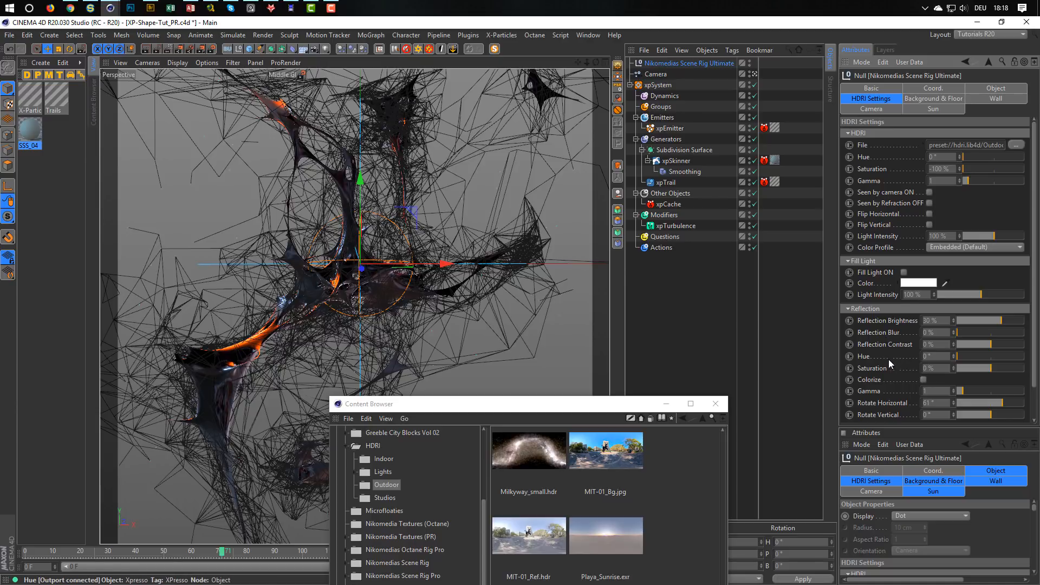
pyautogui.doubleClick(936, 368)
pyautogui.write('-')
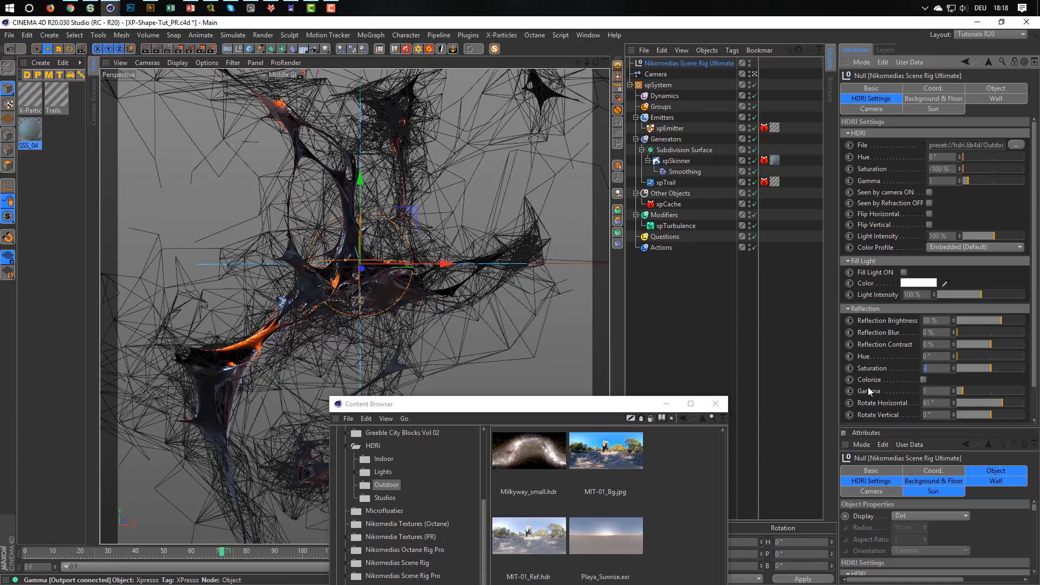
pyautogui.write('100')
pyautogui.press('Return')
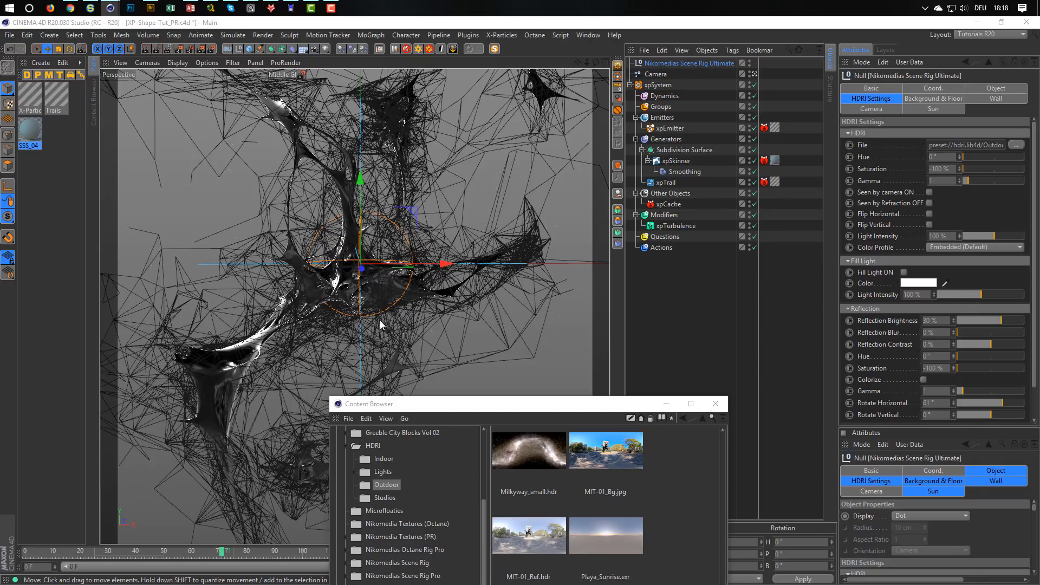
# Render frame 71 with the desaturated QueenMary_Chimney HDRI and compare it with the preceding render in the history.
pyautogui.hotkey('shift', 'r')
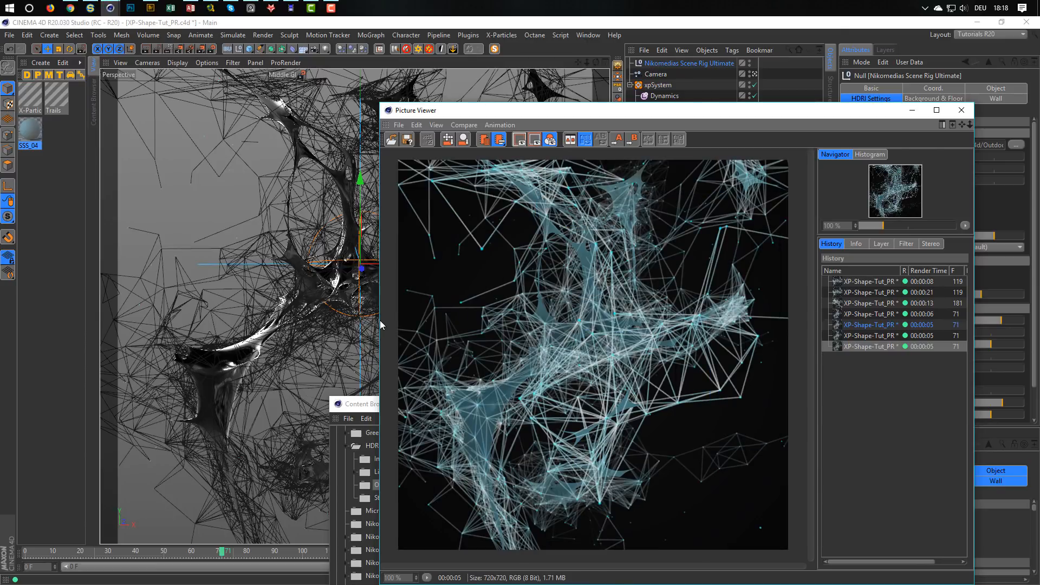
pyautogui.click(866, 336)
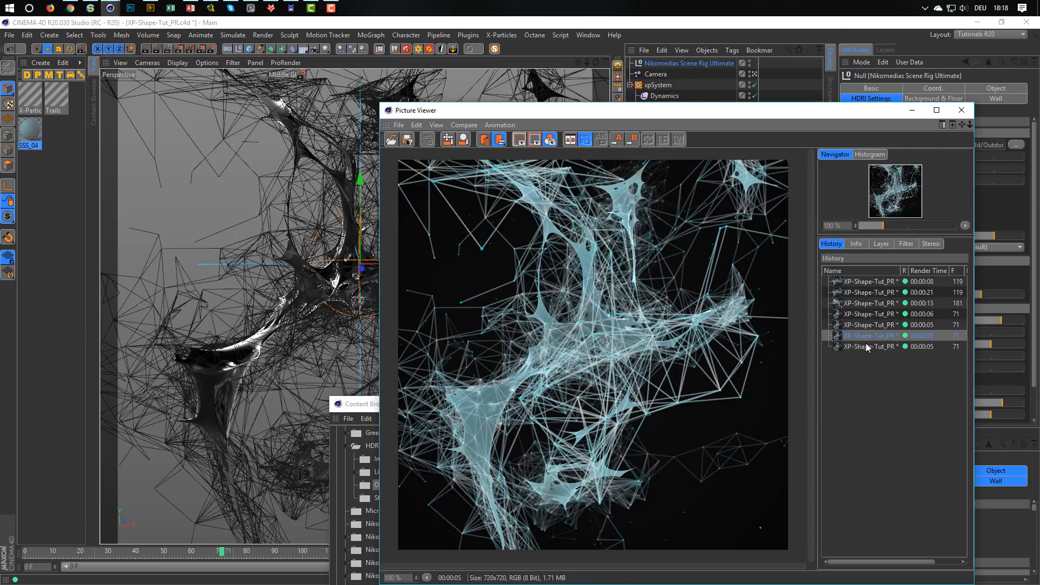
pyautogui.click(866, 345)
pyautogui.click(865, 338)
pyautogui.click(866, 344)
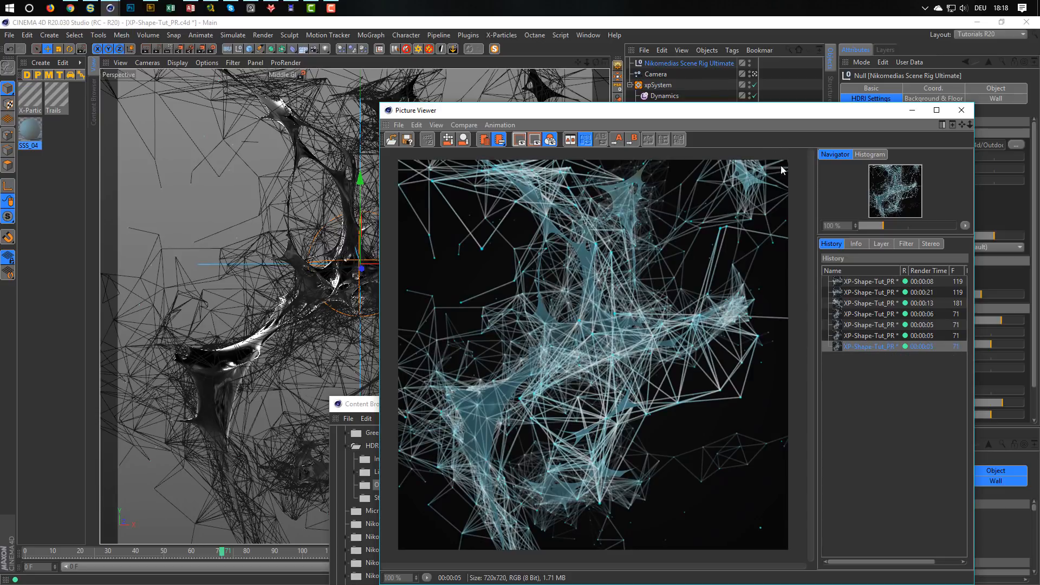
# Rotate the scene rig's HDRI reflection horizontally to 133° and rerender frame 71 to check the new highlights.
pyautogui.moveTo(753, 122); pyautogui.dragTo(524, 64)
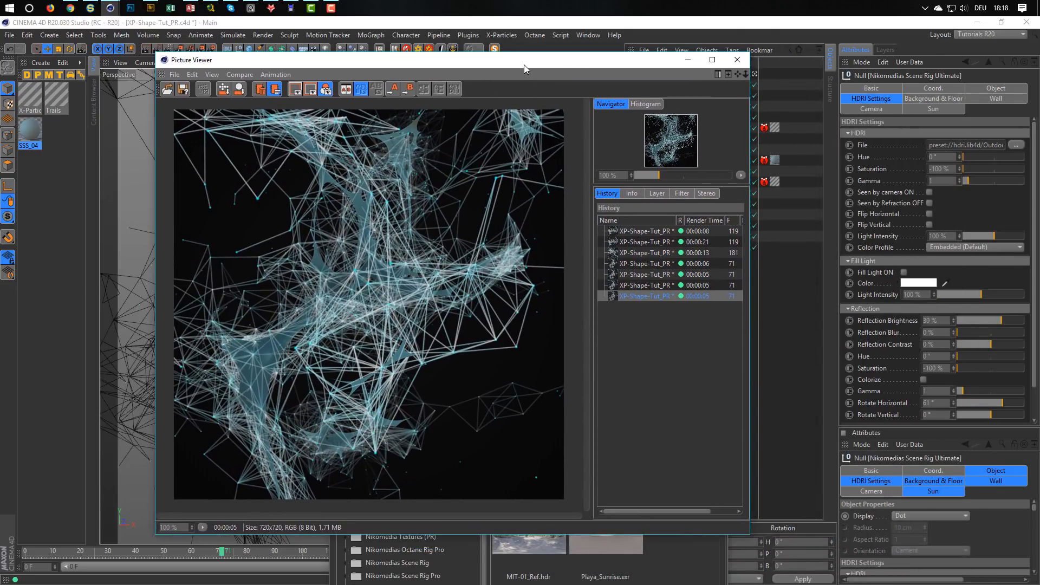
pyautogui.click(684, 73)
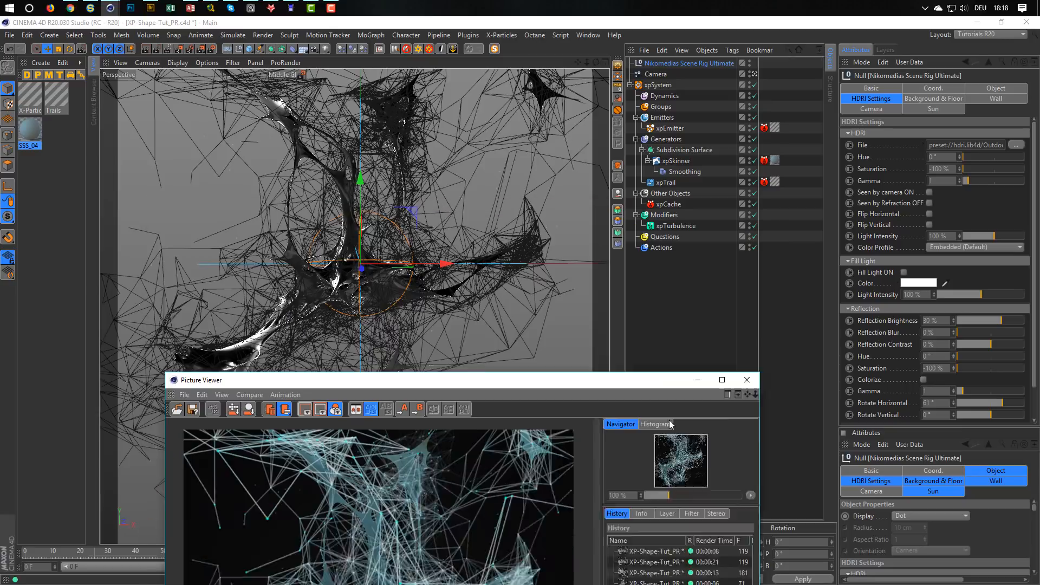
pyautogui.click(876, 98)
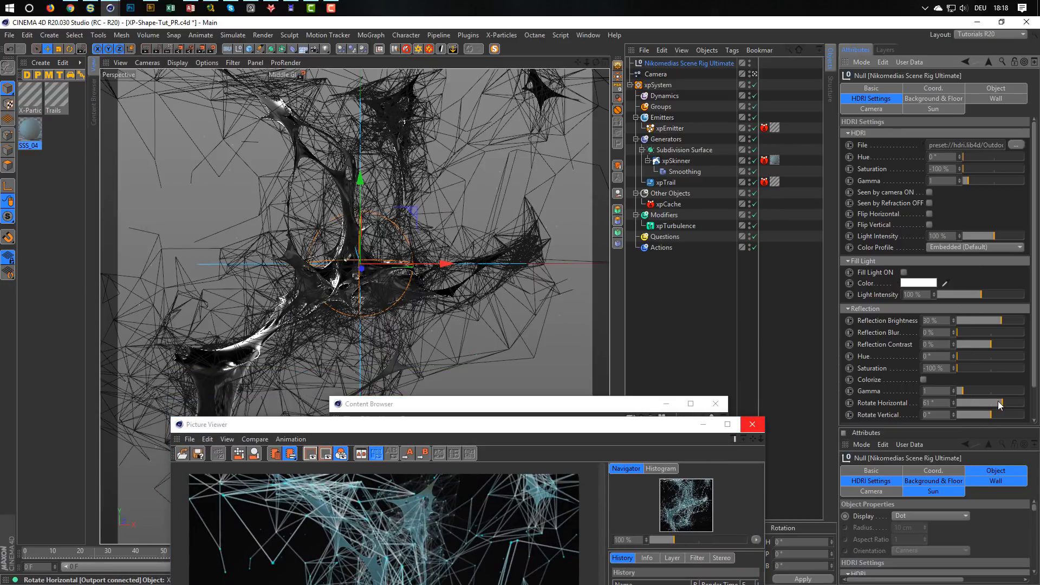
pyautogui.moveTo(1001, 402)
pyautogui.mouseDown()
pyautogui.moveTo(950, 408)
pyautogui.moveTo(1017, 411)
pyautogui.mouseUp()
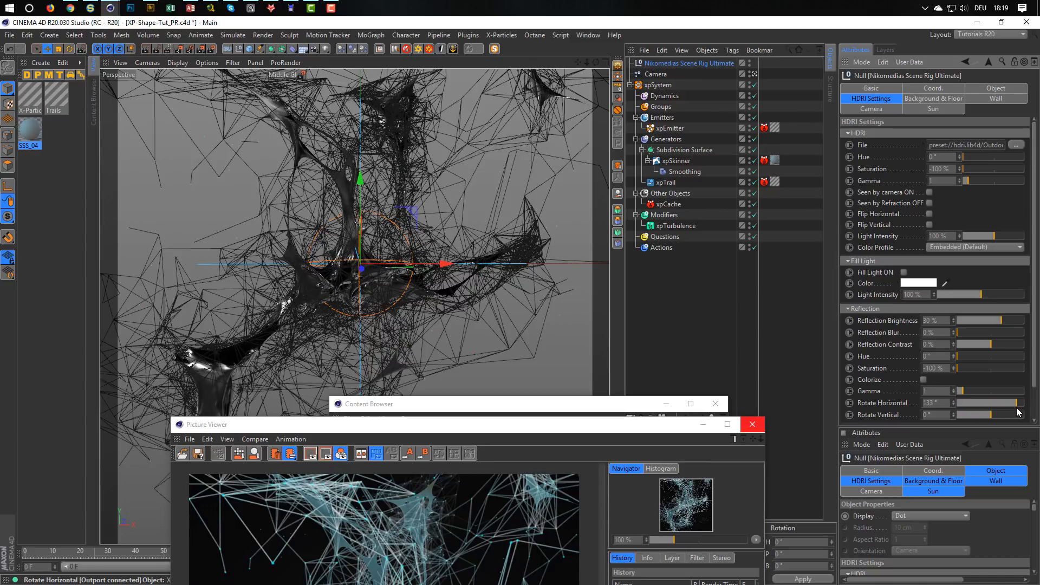
pyautogui.hotkey('shift', 'r')
pyautogui.moveTo(591, 426); pyautogui.dragTo(746, 137)
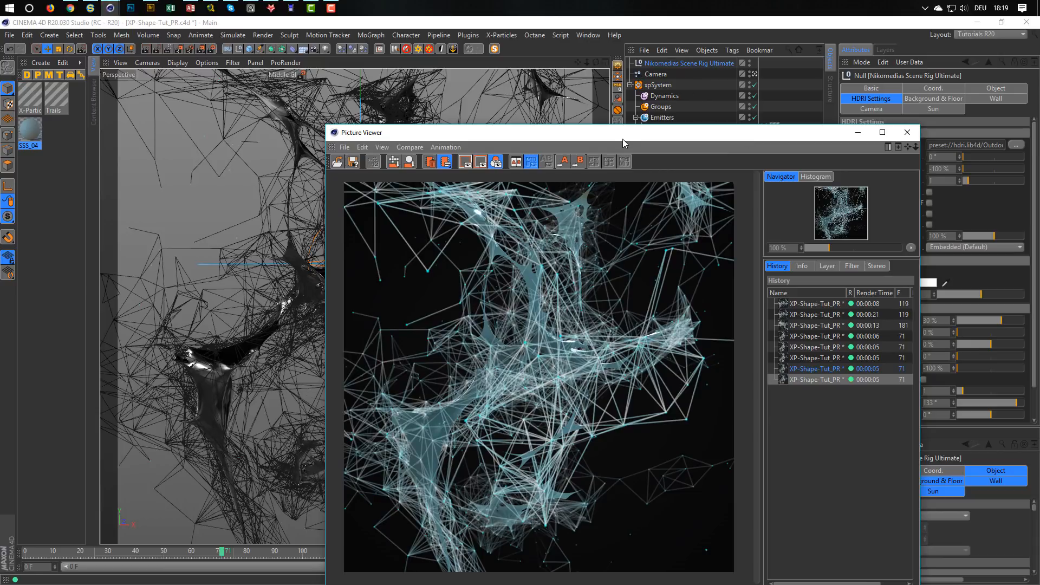
pyautogui.moveTo(623, 133); pyautogui.dragTo(623, 77)
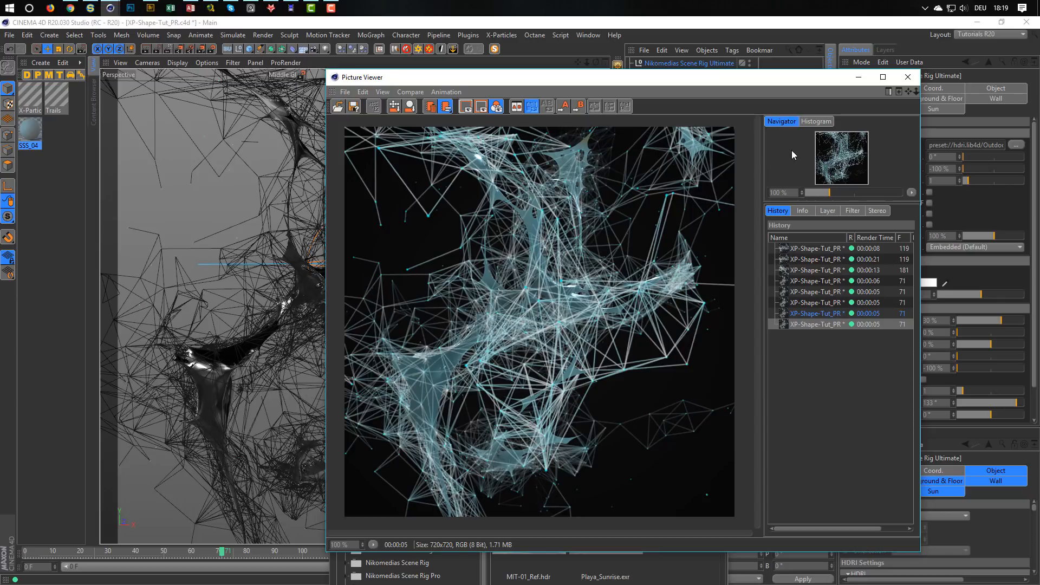
# Save the scene and close both the Picture Viewer and the Content Browser.
pyautogui.hotkey('ctrl', 's')
pyautogui.click(908, 79)
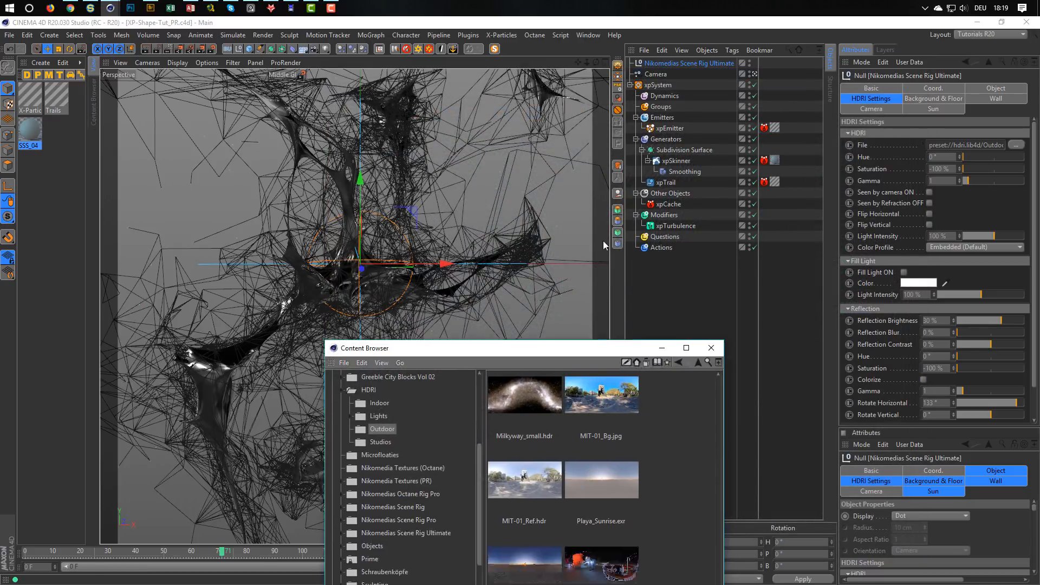
pyautogui.moveTo(621, 353); pyautogui.dragTo(768, 132)
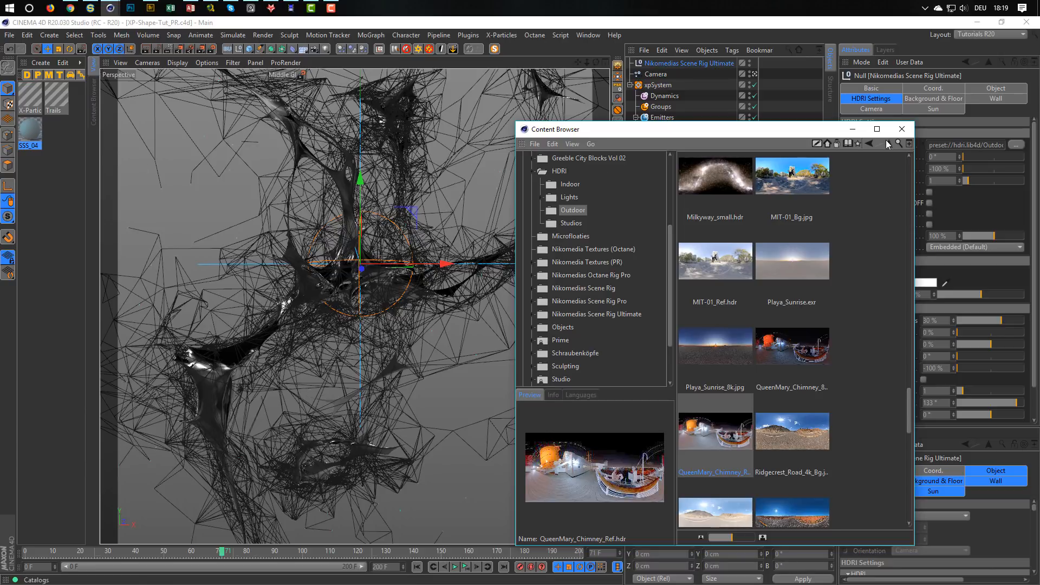
pyautogui.click(902, 129)
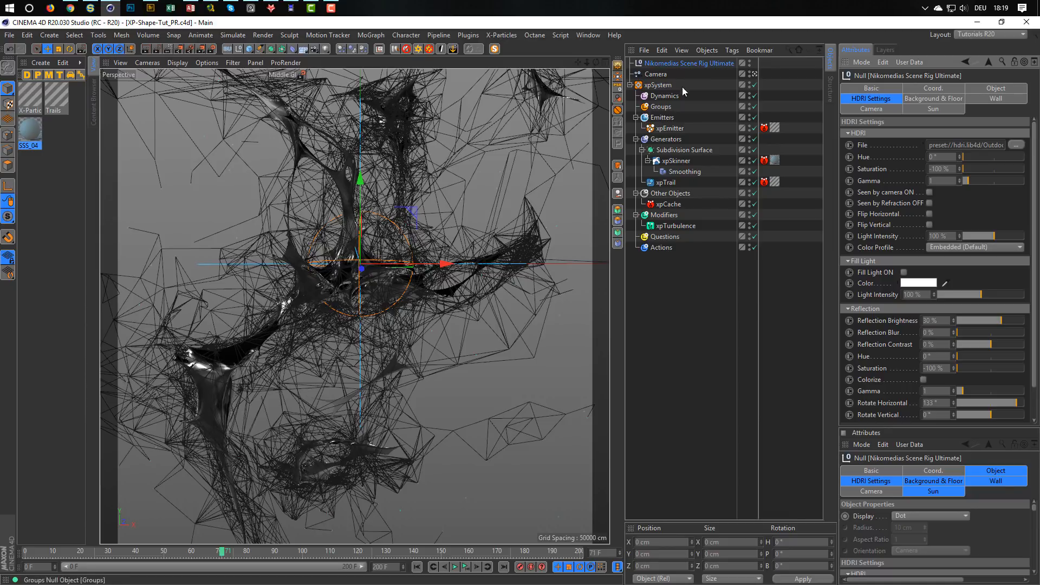
# Delete the Nikomedias Scene Rig Ultimate from the scene and remove all existing materials.
pyautogui.click(674, 65)
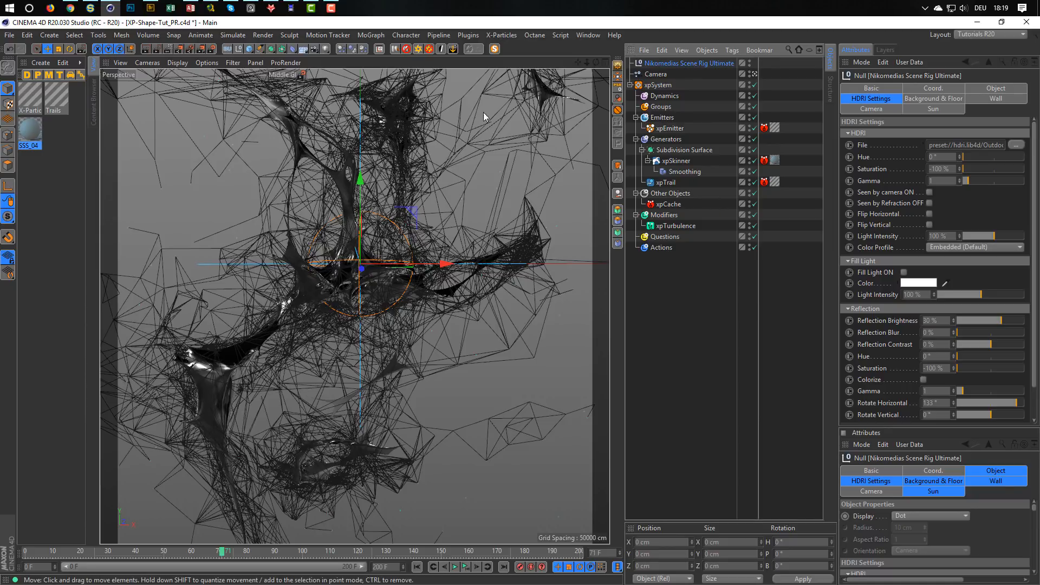
pyautogui.click(405, 50)
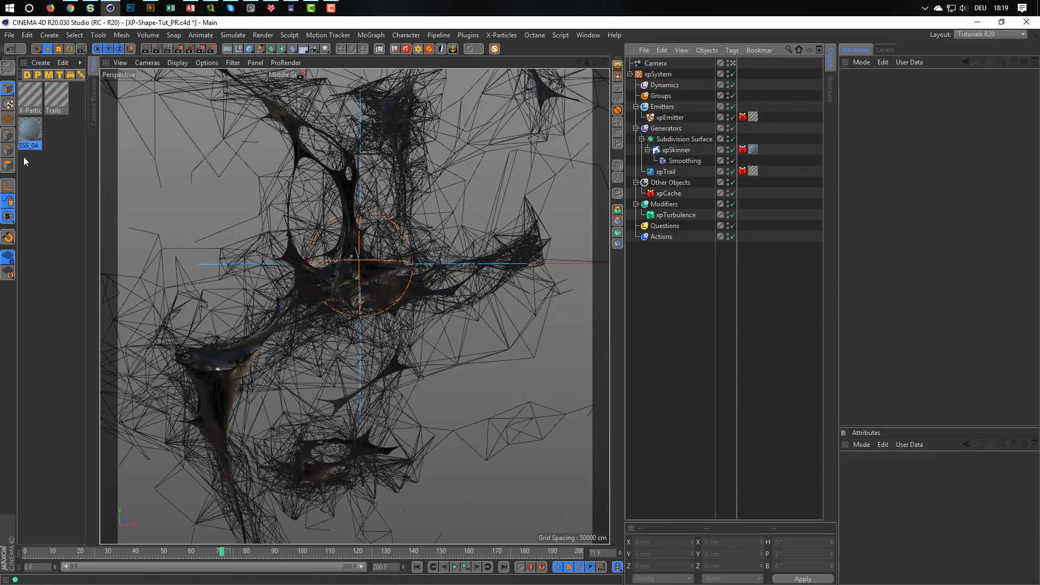
pyautogui.moveTo(24, 157); pyautogui.dragTo(82, 64)
pyautogui.press('Delete')
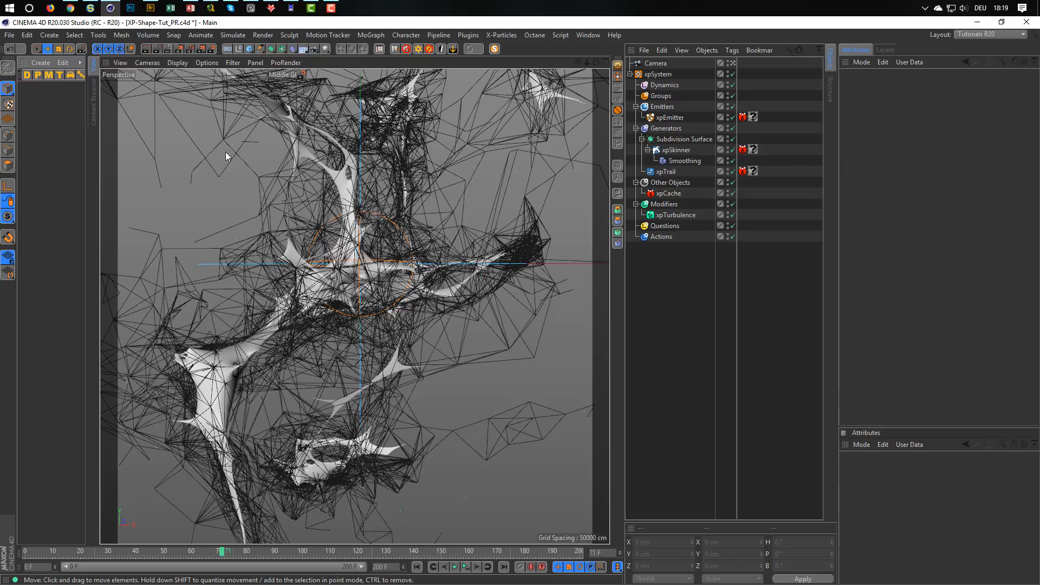
# Save the project with assets in the _Temp folder under the name XP-Shape-Tut_OCTANE.
pyautogui.click(9, 35)
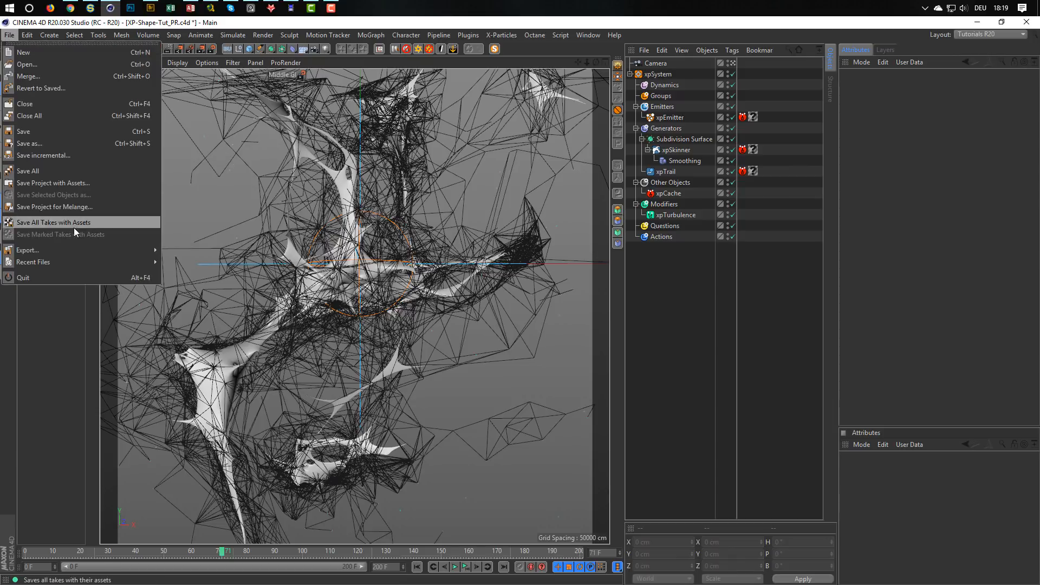
pyautogui.click(60, 183)
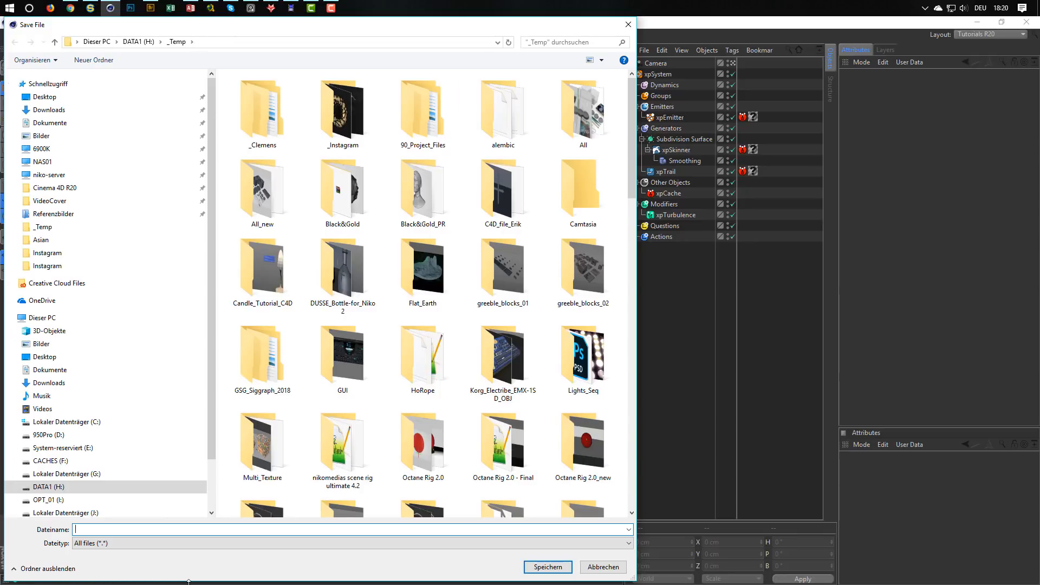
pyautogui.write('XP')
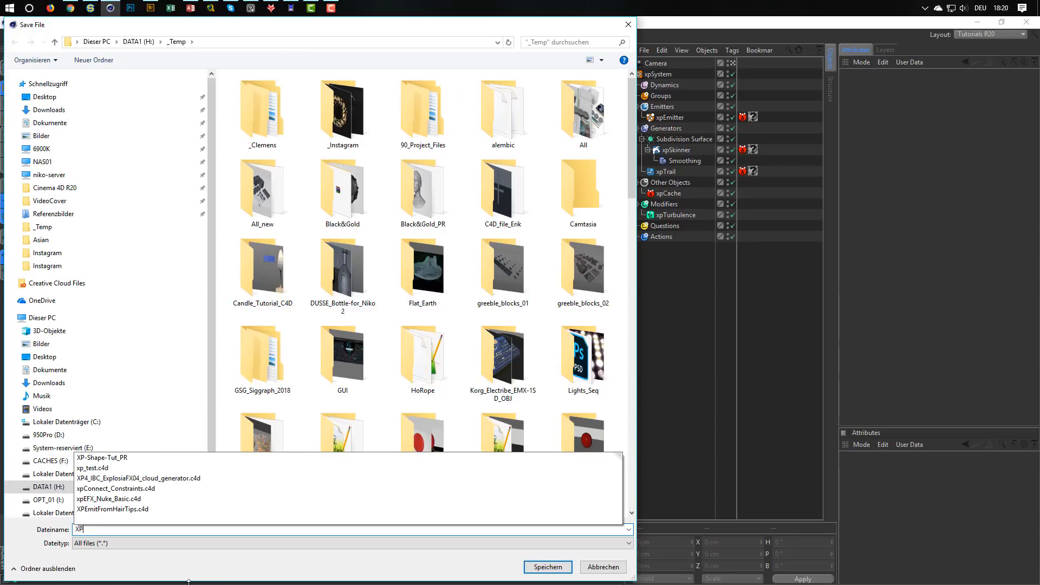
pyautogui.write('-')
pyautogui.press('Down')
pyautogui.press('BackSpace')
pyautogui.press('BackSpace')
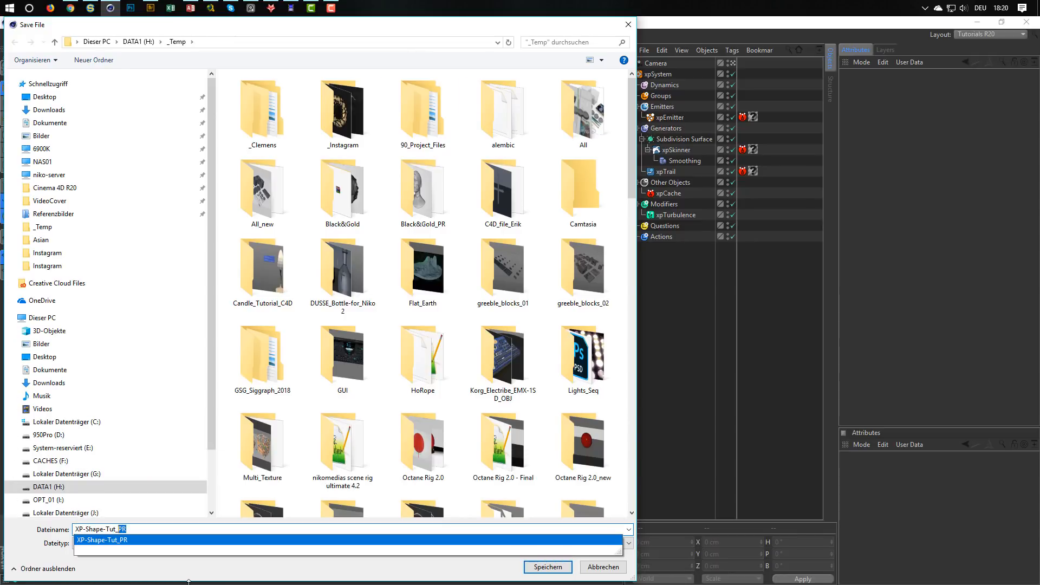
pyautogui.write('OCTANE')
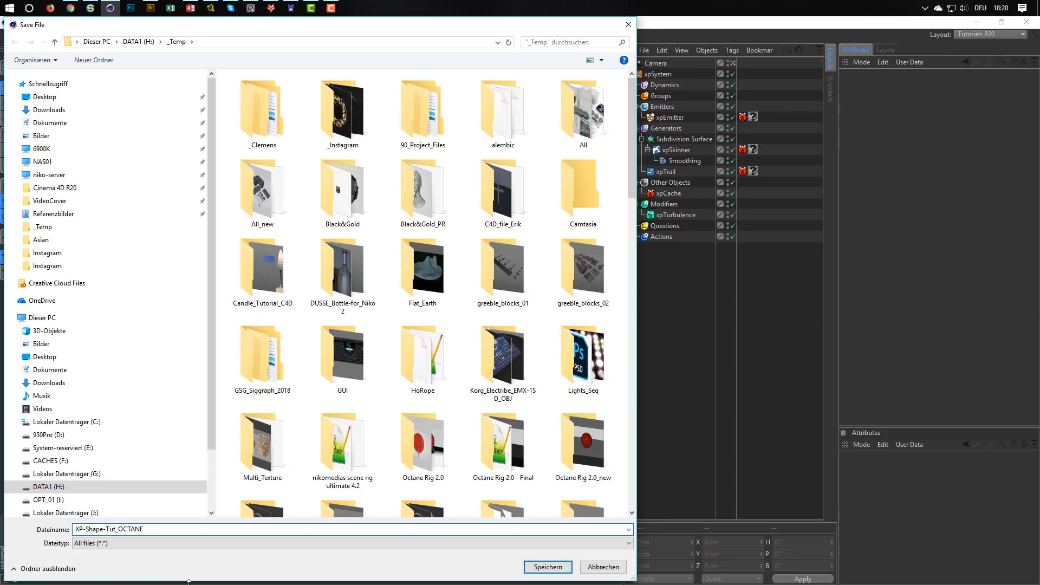
pyautogui.press('Return')
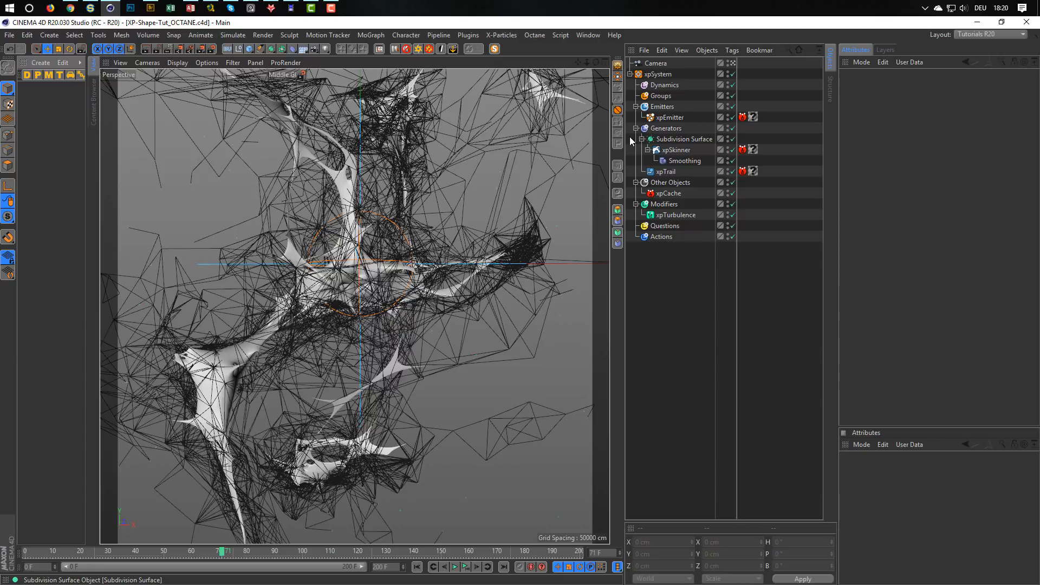
# Add an Octane Camera tag to the Camera and insert the Octane Rig Pro into the scene.
pyautogui.rightClick(661, 64)
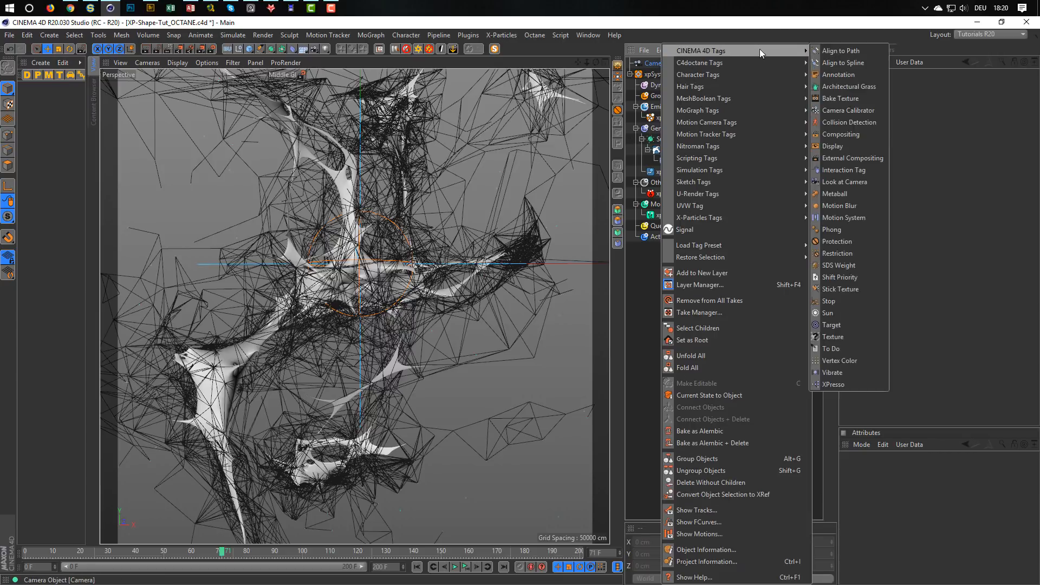
pyautogui.moveTo(756, 62)
pyautogui.click(836, 110)
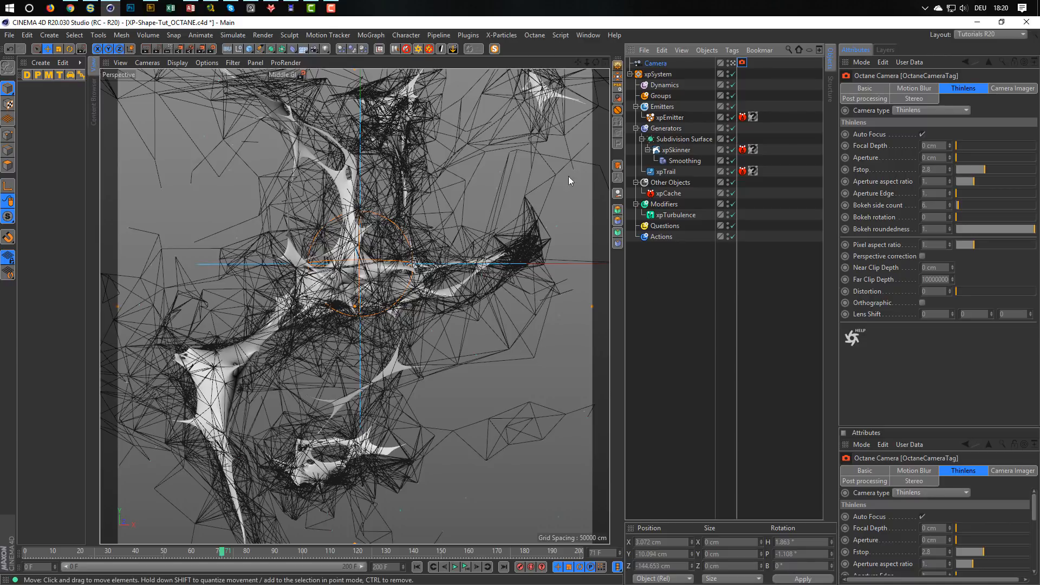
pyautogui.click(418, 49)
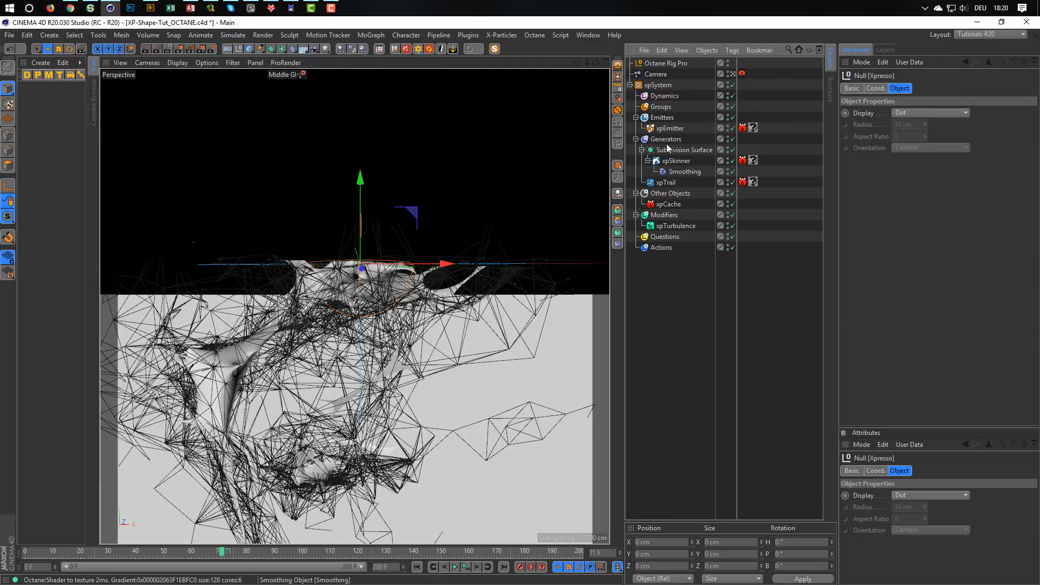
# Turn off the Octane rig's Shadow Catcher and enable its background with a dark grey colour at 23 % value.
pyautogui.click(672, 64)
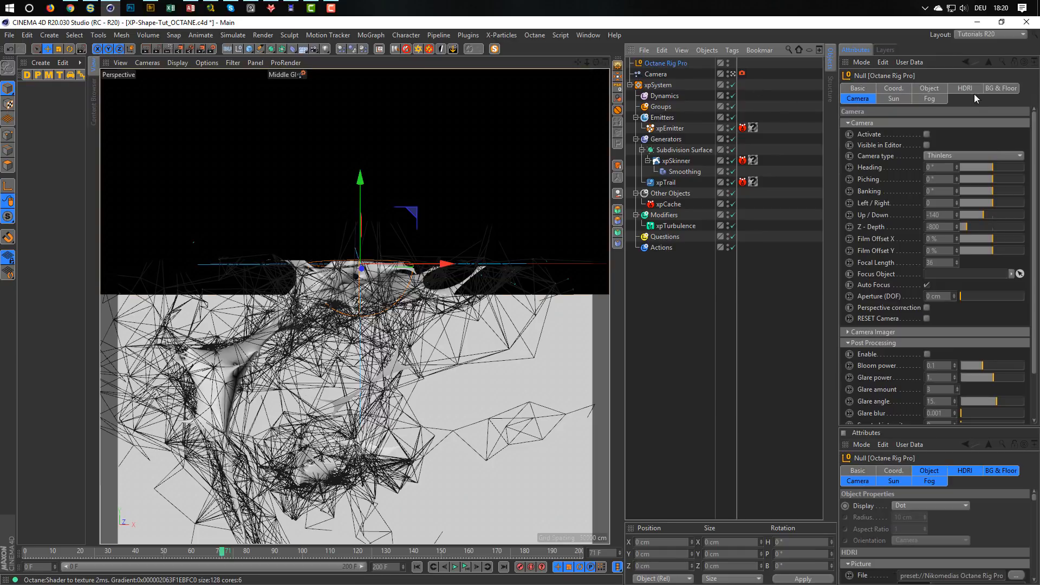
pyautogui.click(993, 86)
pyautogui.click(883, 299)
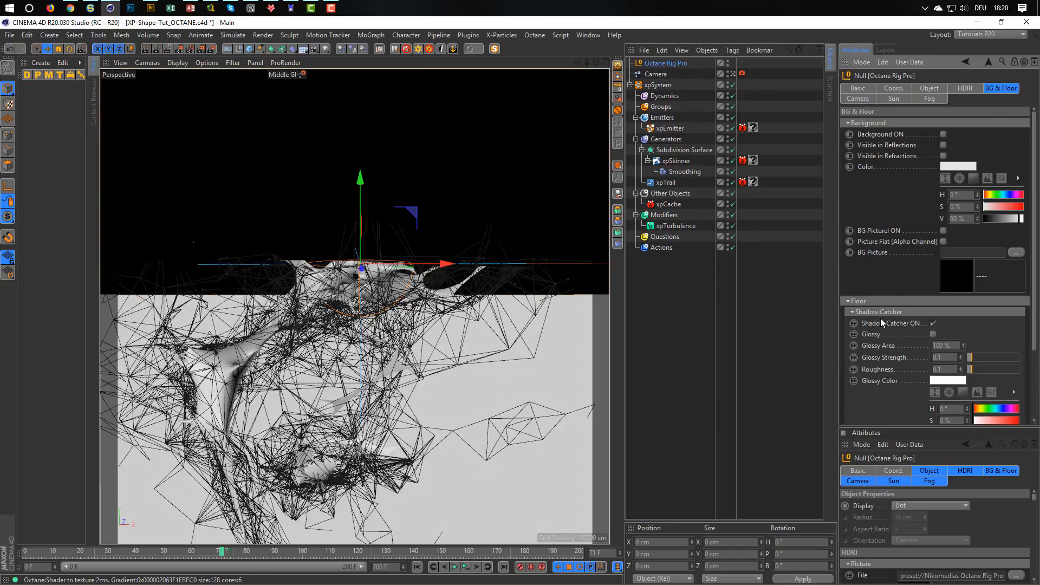
pyautogui.click(930, 323)
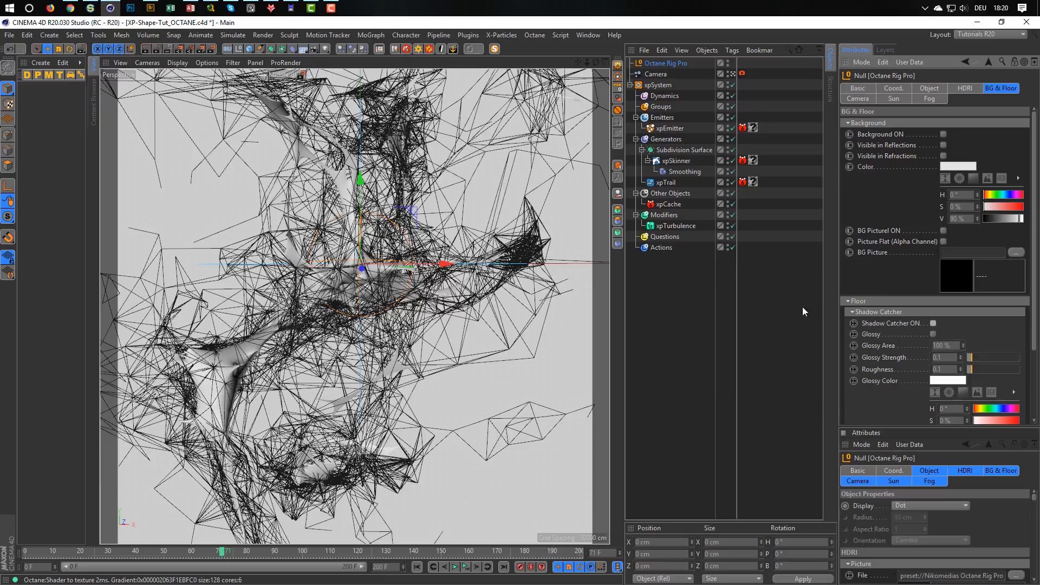
pyautogui.click(943, 134)
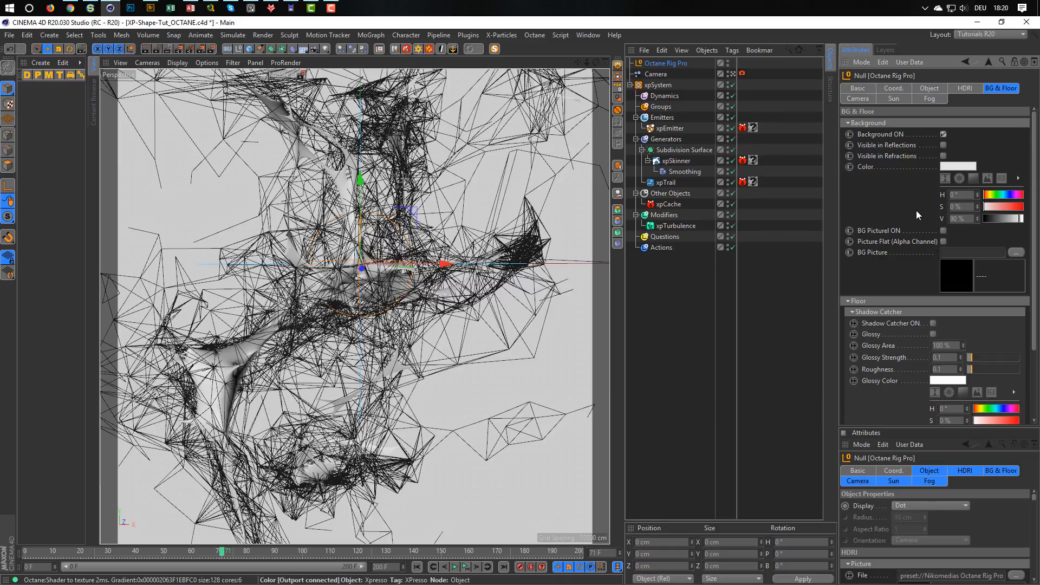
pyautogui.moveTo(1000, 218); pyautogui.dragTo(993, 220)
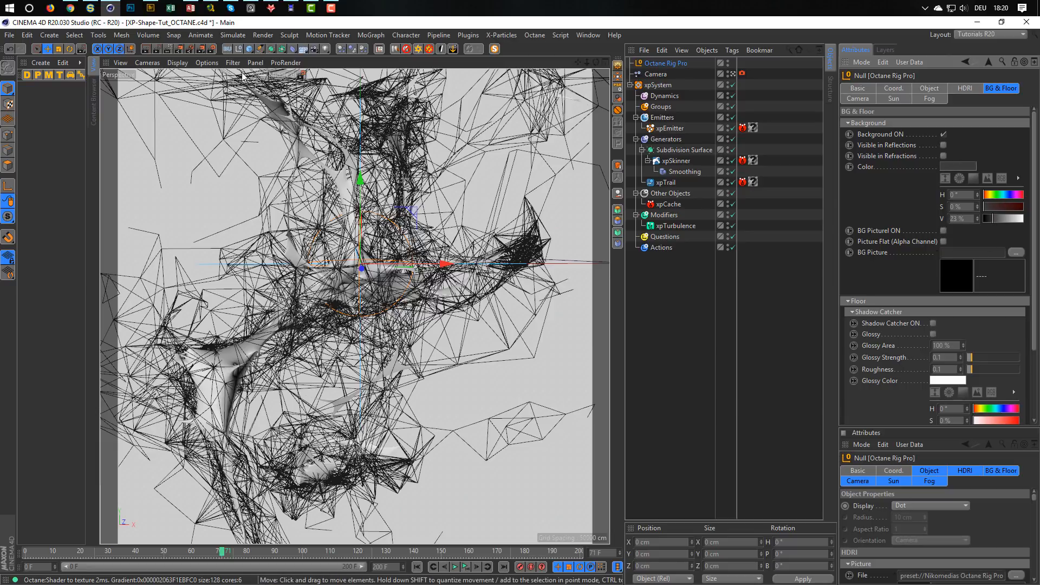
# Make the Octane preset the active render setting and close the Render Settings.
pyautogui.click(211, 49)
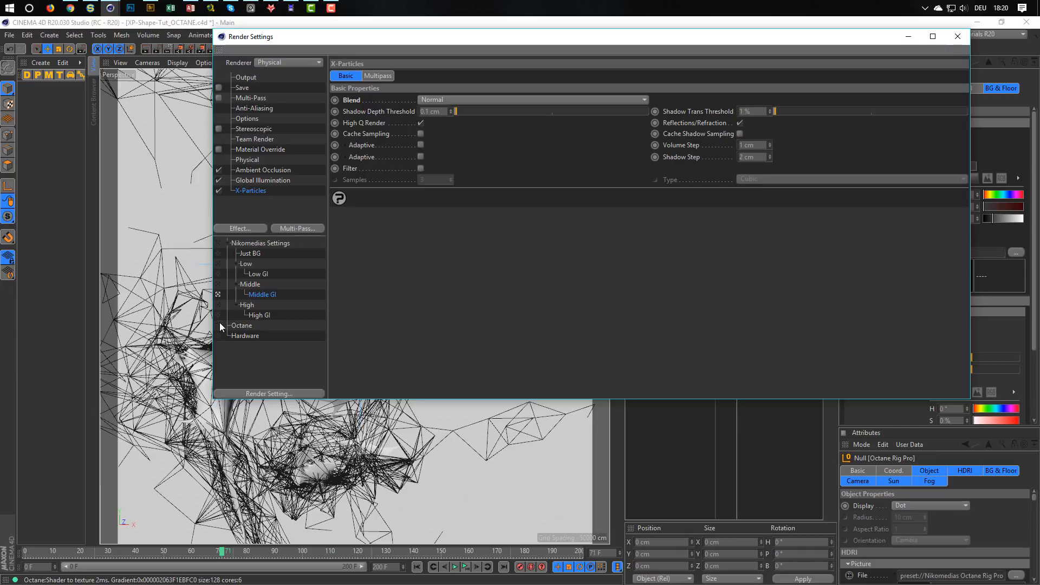
pyautogui.click(219, 325)
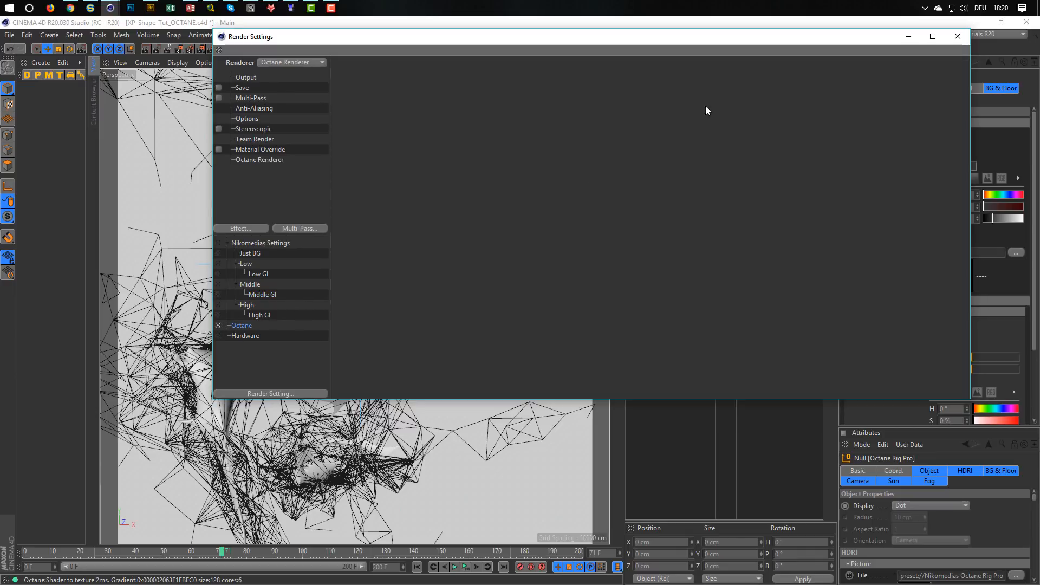
pyautogui.click(957, 36)
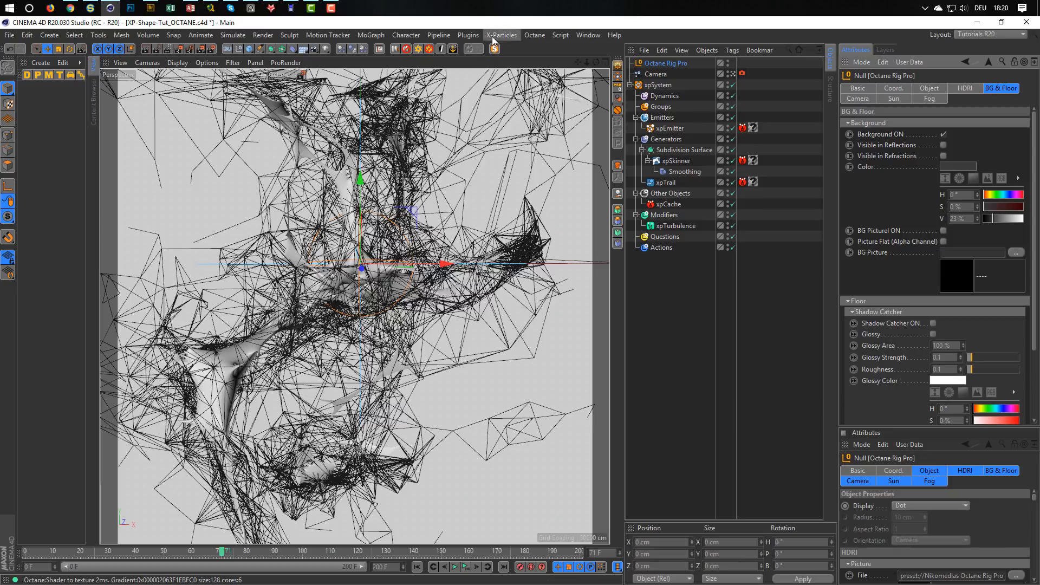
# Open the Octane Live Viewer, start a live render of the scene, and resize and reposition its window.
pyautogui.click(535, 35)
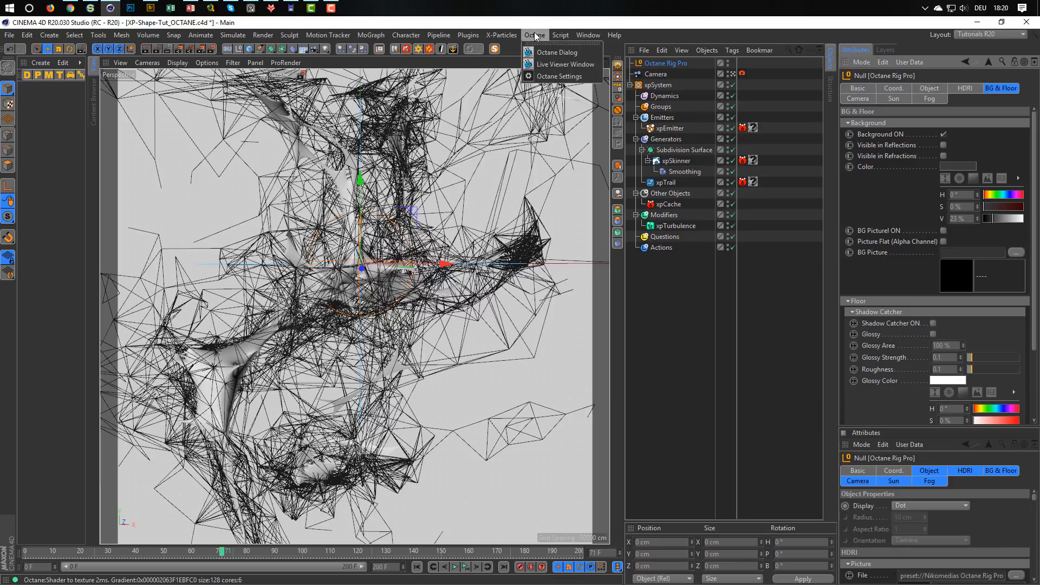
pyautogui.click(545, 65)
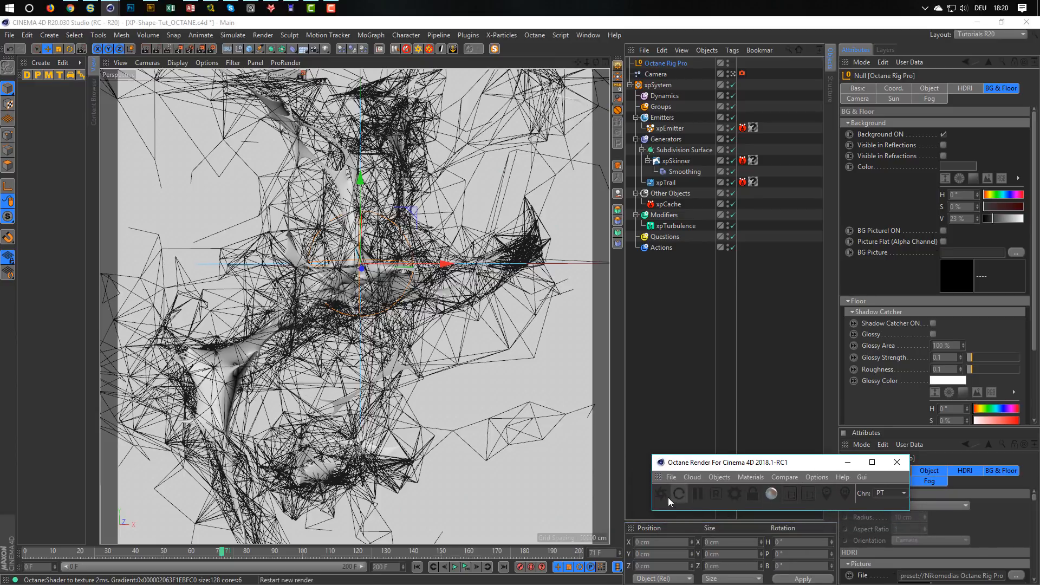
pyautogui.click(670, 503)
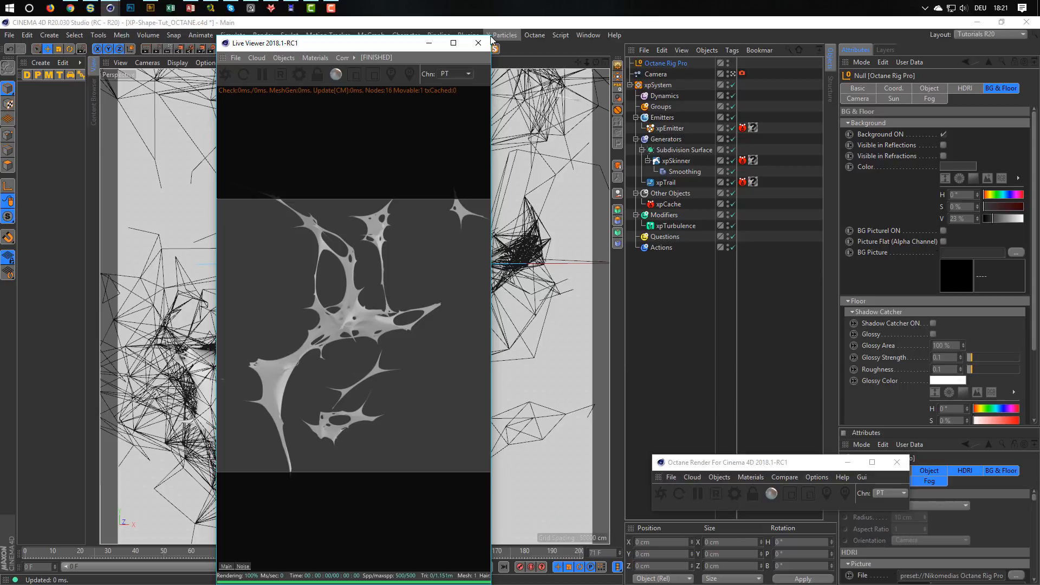
pyautogui.moveTo(491, 35); pyautogui.dragTo(490, 266)
pyautogui.moveTo(363, 274); pyautogui.dragTo(362, 182)
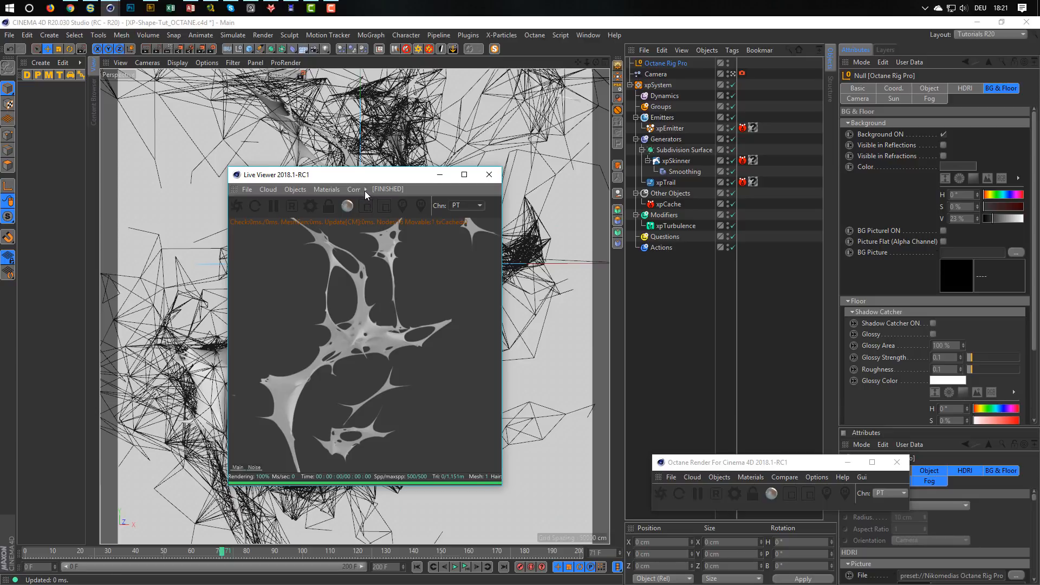
# Disable the xpSkinner and set the C4D shaders render size to 2048x2048 in the Octane Settings.
pyautogui.click(732, 162)
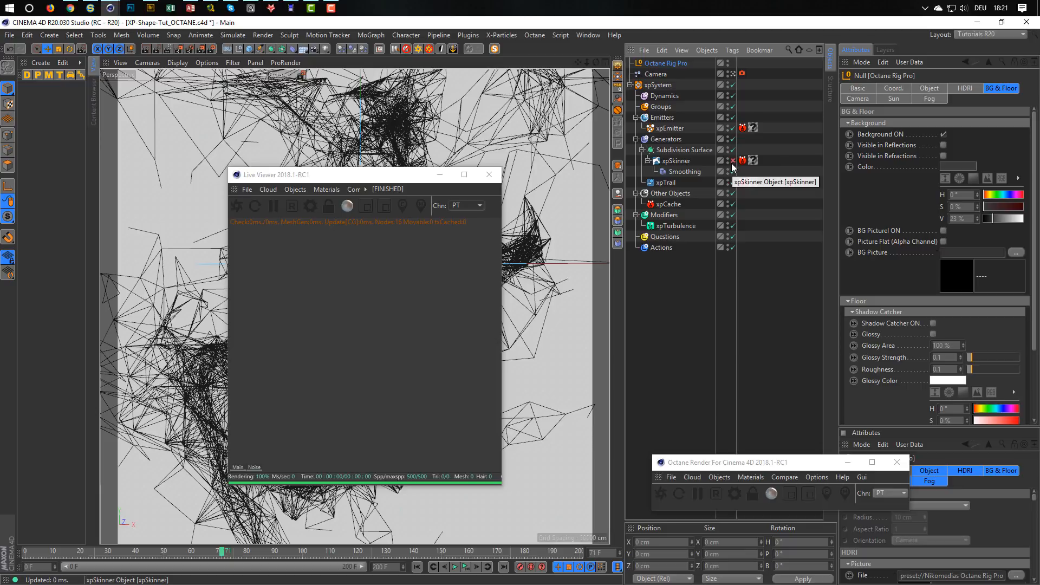
pyautogui.click(311, 205)
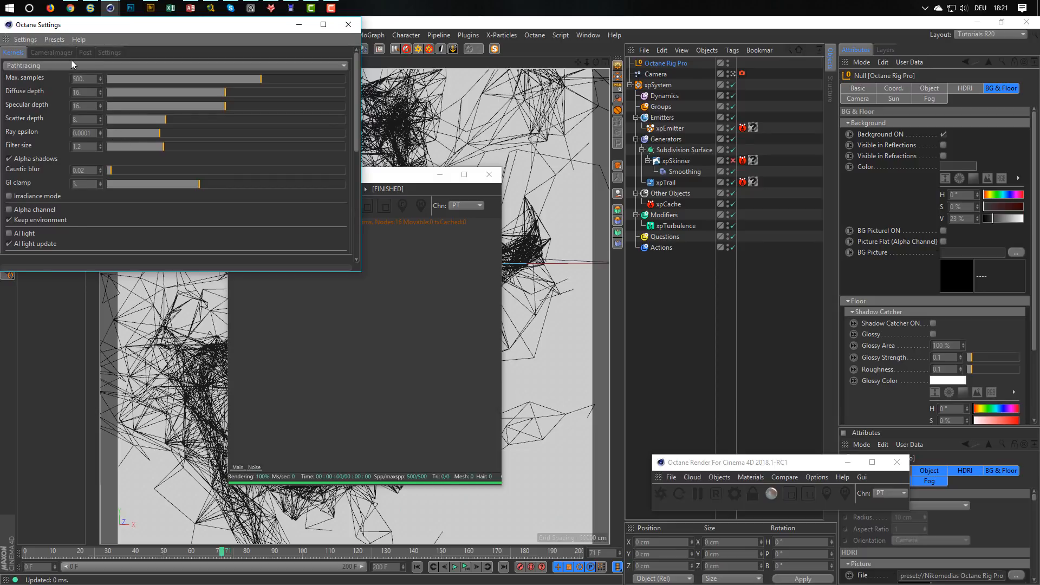
pyautogui.click(111, 54)
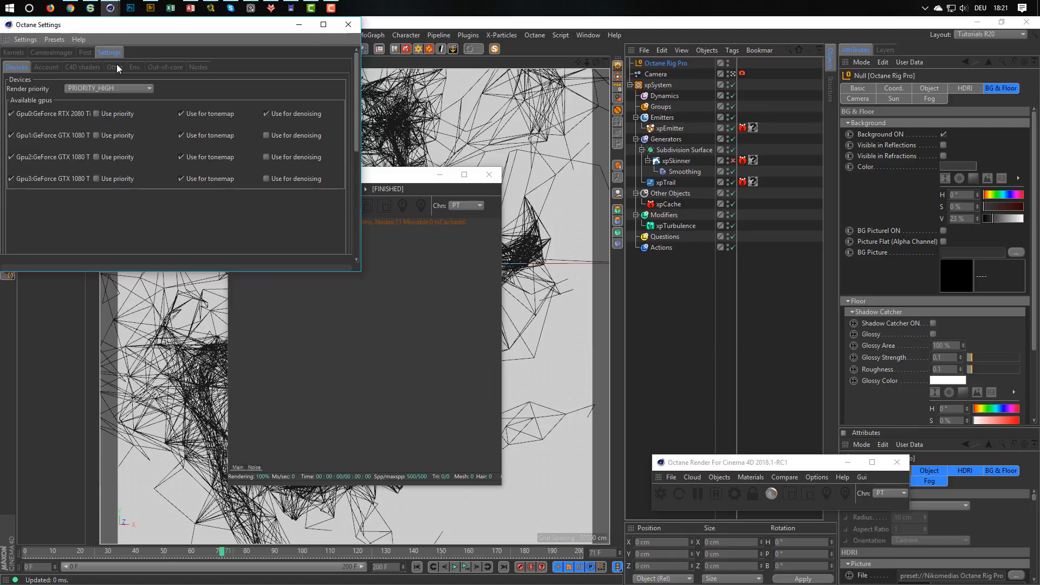
pyautogui.click(89, 66)
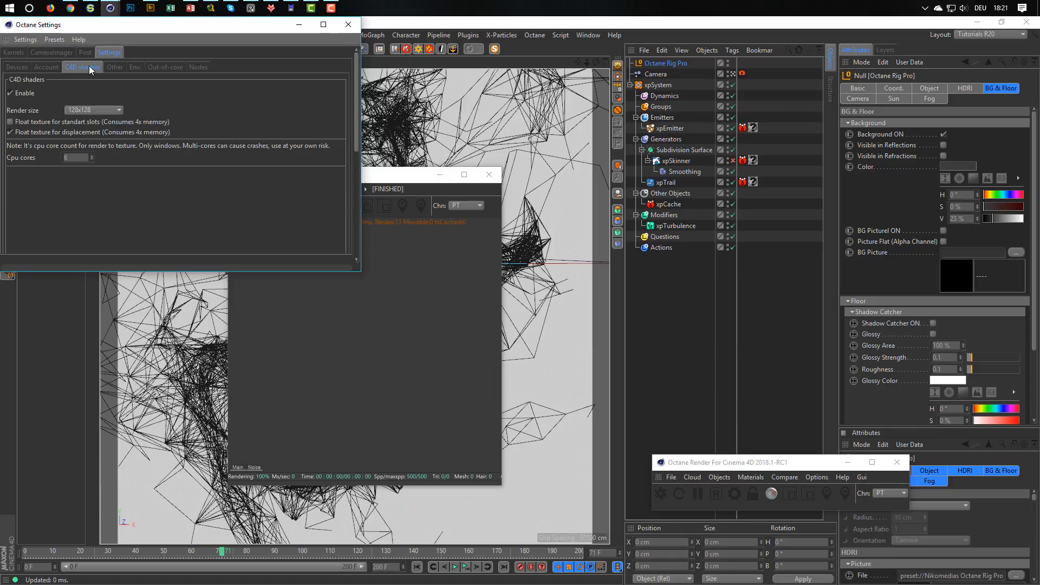
pyautogui.click(83, 109)
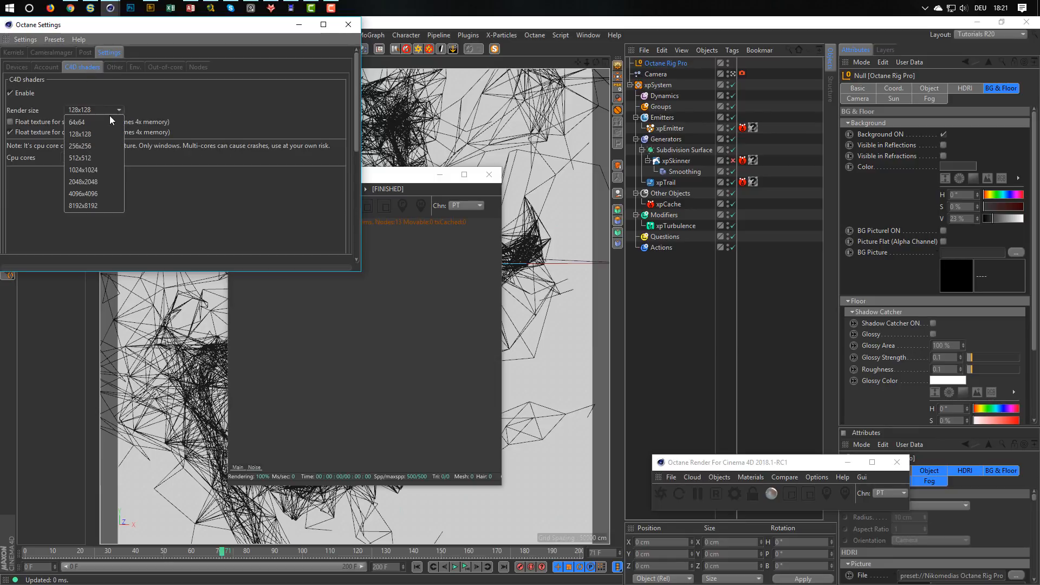
pyautogui.click(104, 182)
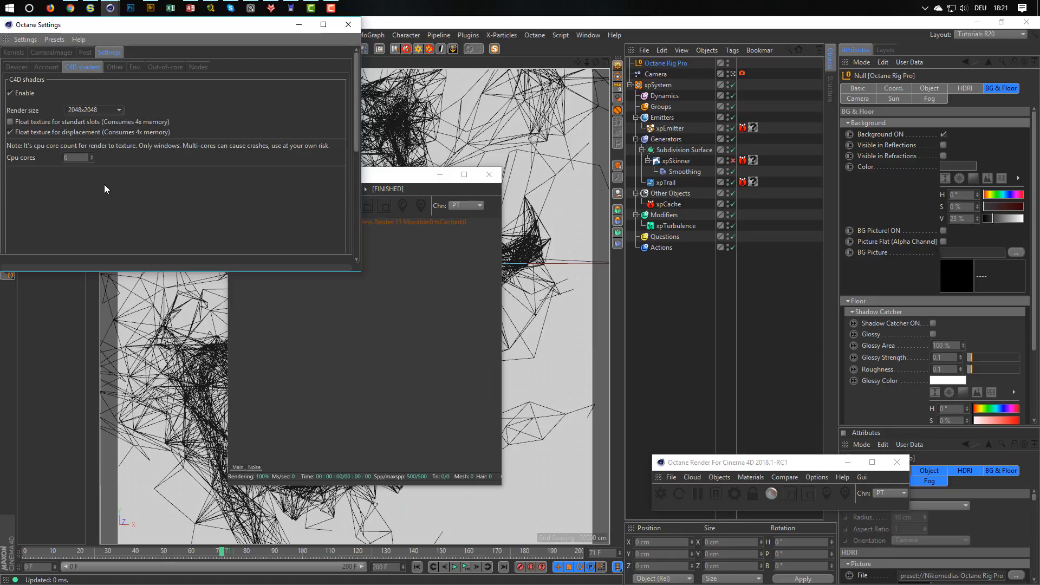
pyautogui.click(15, 66)
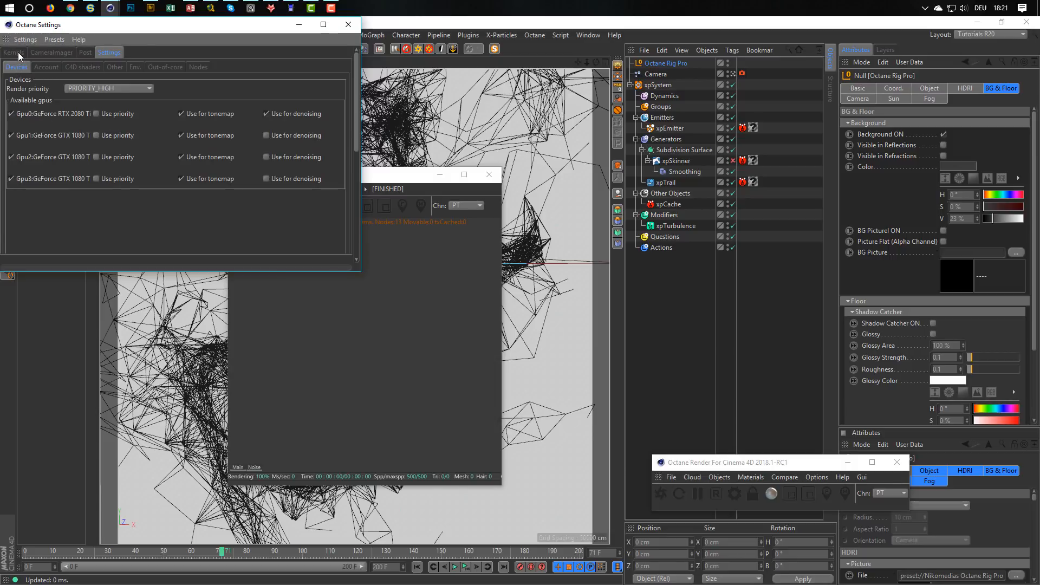
pyautogui.click(15, 53)
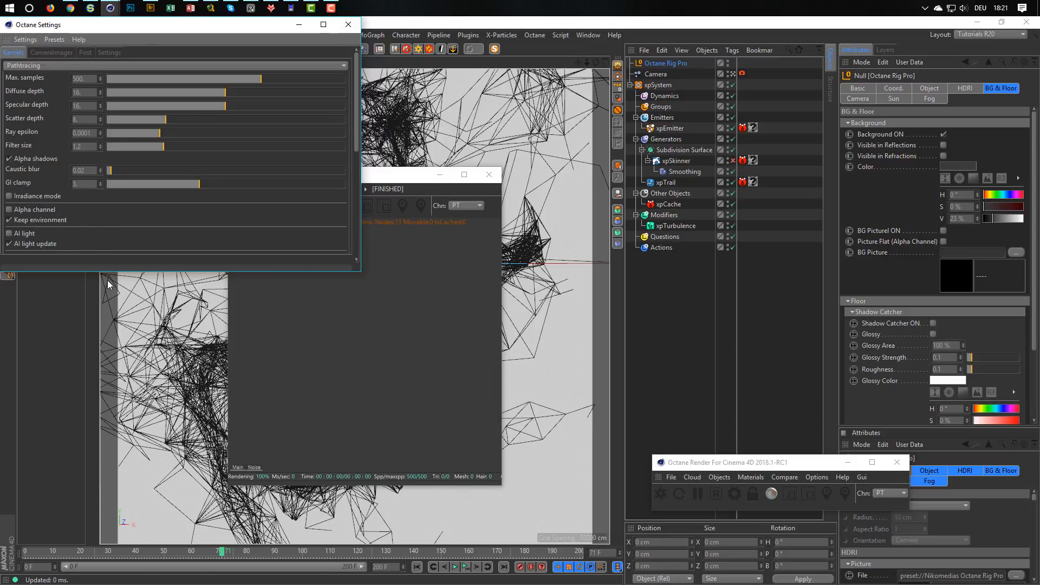
pyautogui.moveTo(123, 271); pyautogui.dragTo(124, 430)
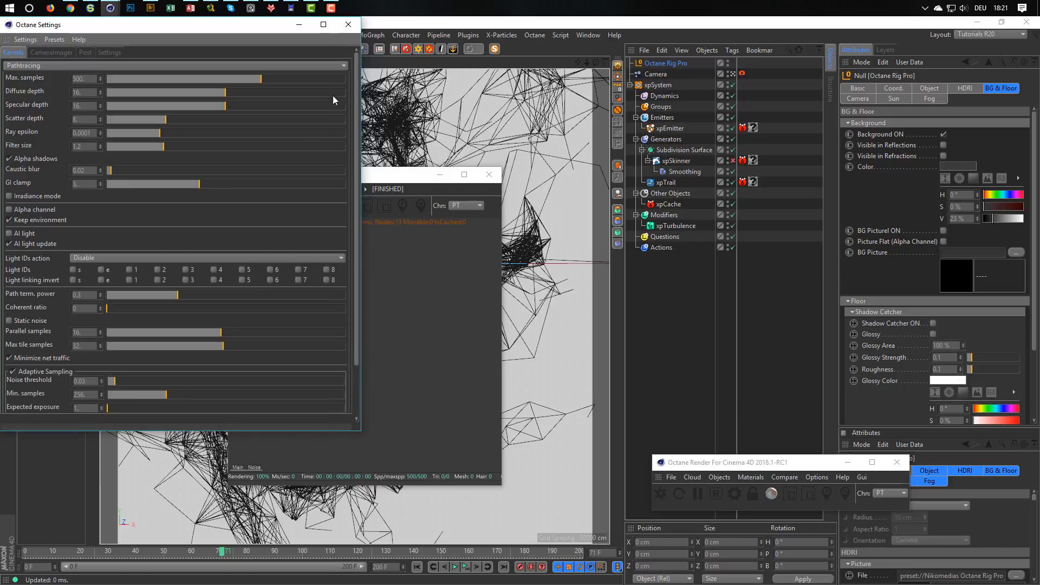
pyautogui.click(348, 24)
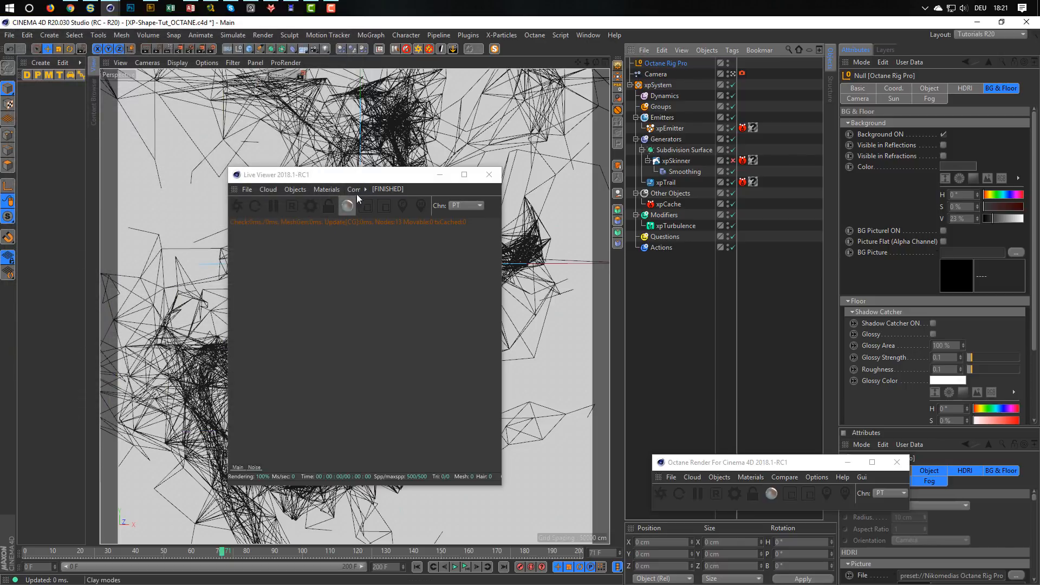
# Add an Octane ObjectTag to the xpEmitter and set its particle rendering to Geometry, keeping the Live Viewer clear of the scene objects.
pyautogui.moveTo(373, 178); pyautogui.dragTo(313, 220)
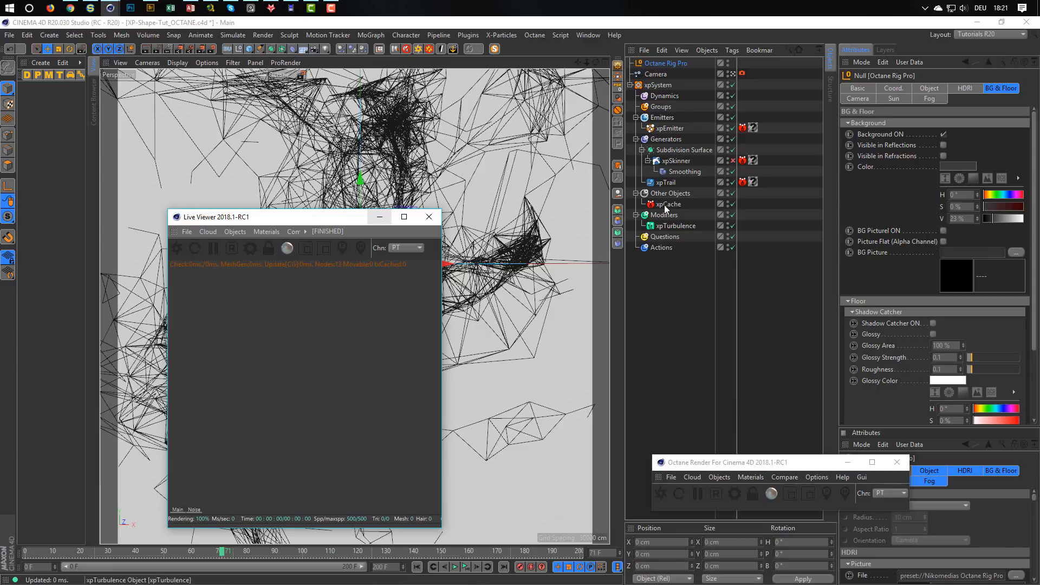
pyautogui.click(177, 249)
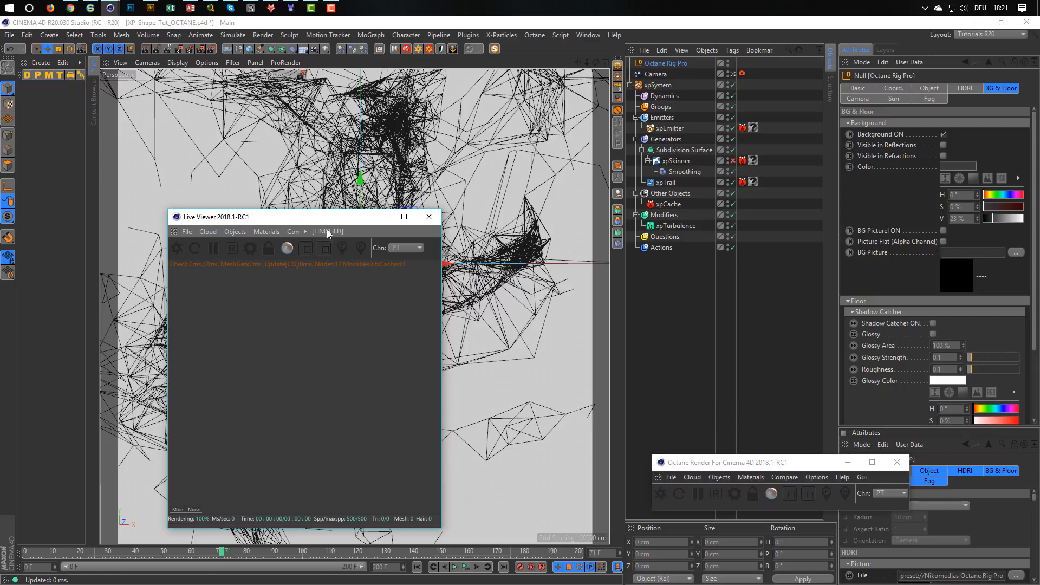
pyautogui.rightClick(676, 129)
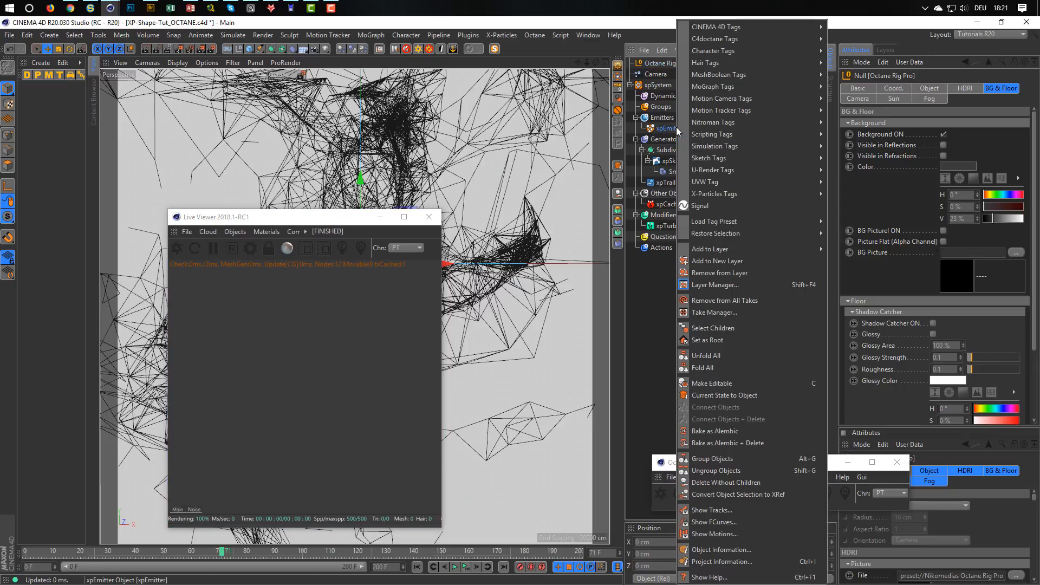
pyautogui.moveTo(765, 38)
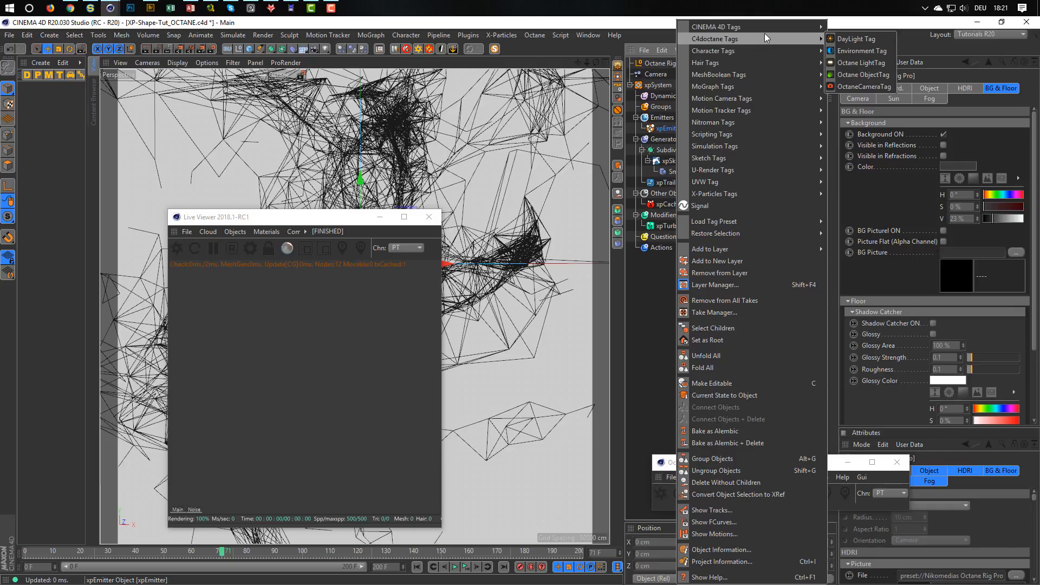
pyautogui.click(863, 74)
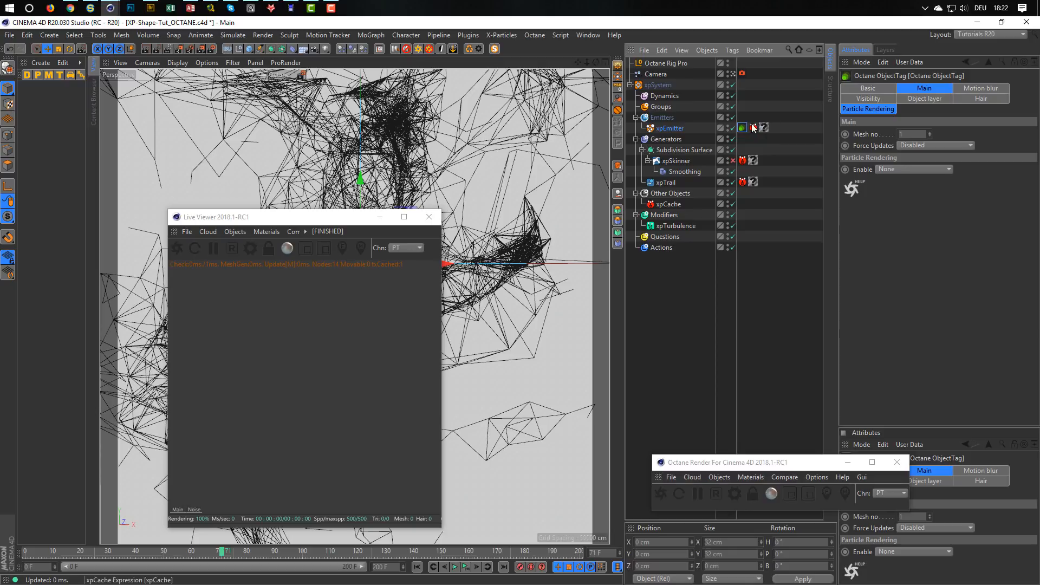
pyautogui.click(857, 108)
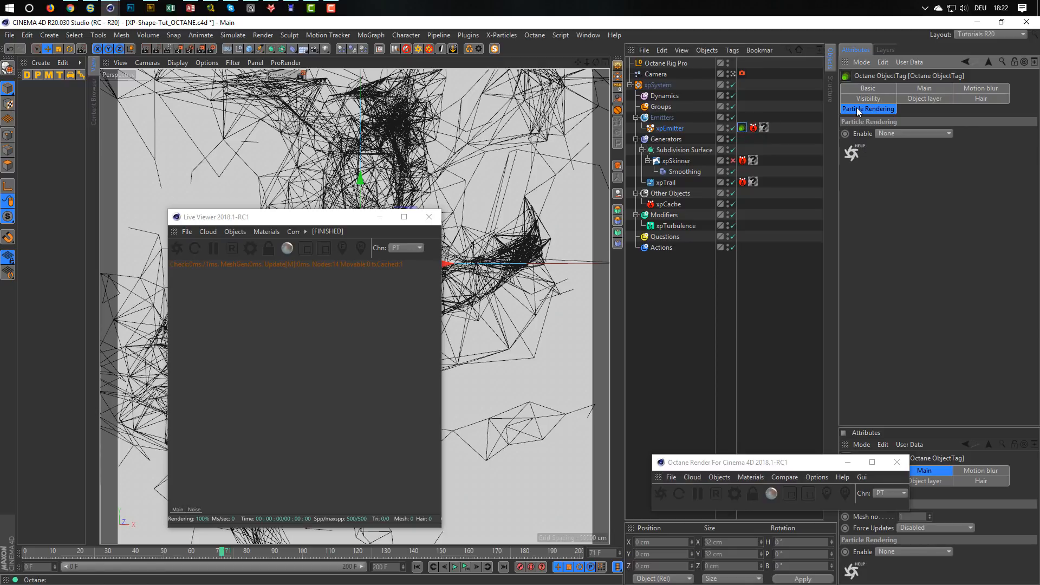
pyautogui.click(896, 134)
pyautogui.click(910, 143)
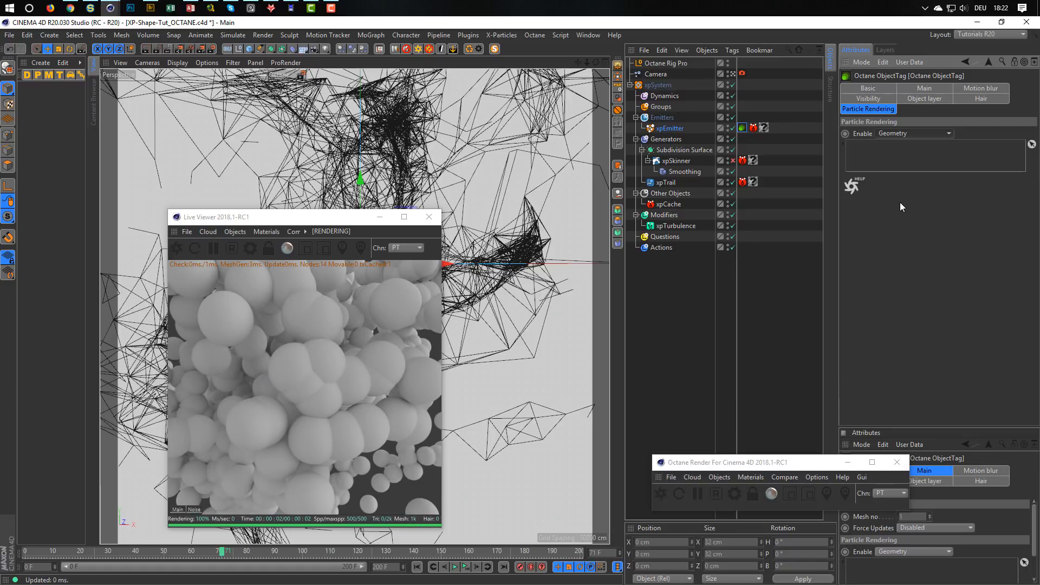
pyautogui.moveTo(335, 219); pyautogui.dragTo(430, 199)
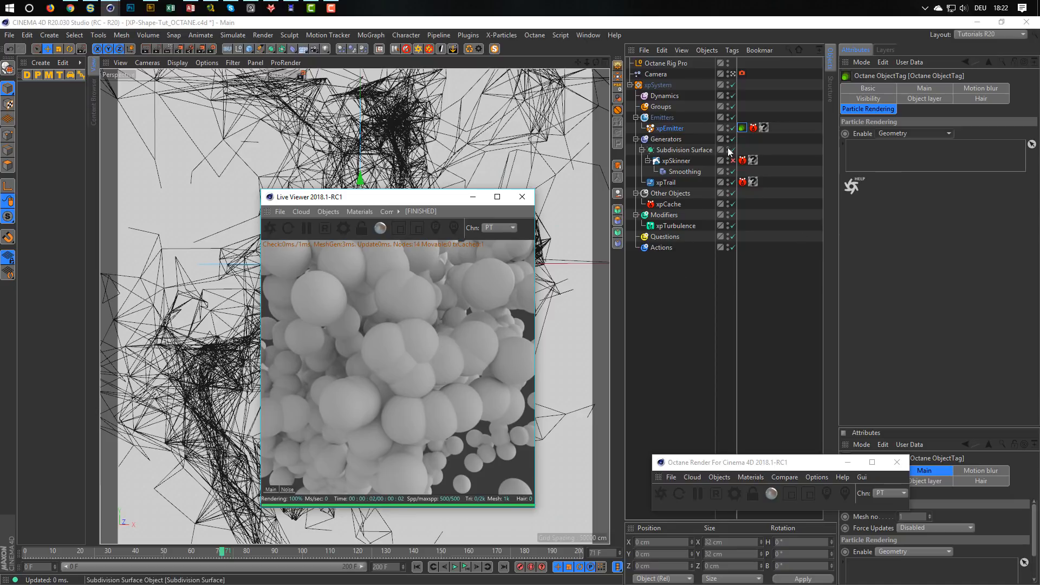
# Try a particle radius of 1 cm in the xpEmitter's emission settings and set it back to 3 cm.
pyautogui.click(670, 129)
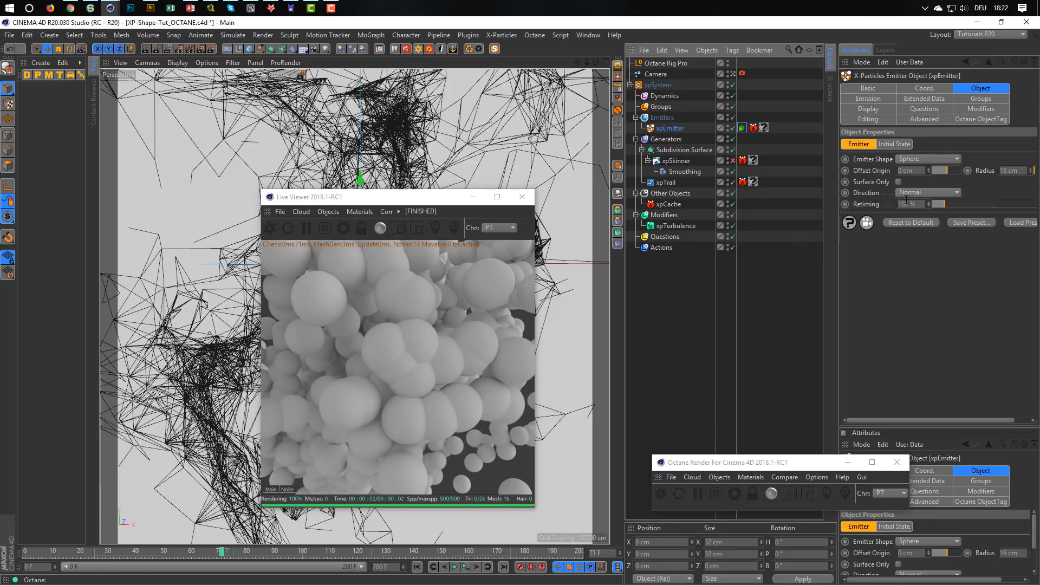
pyautogui.click(868, 99)
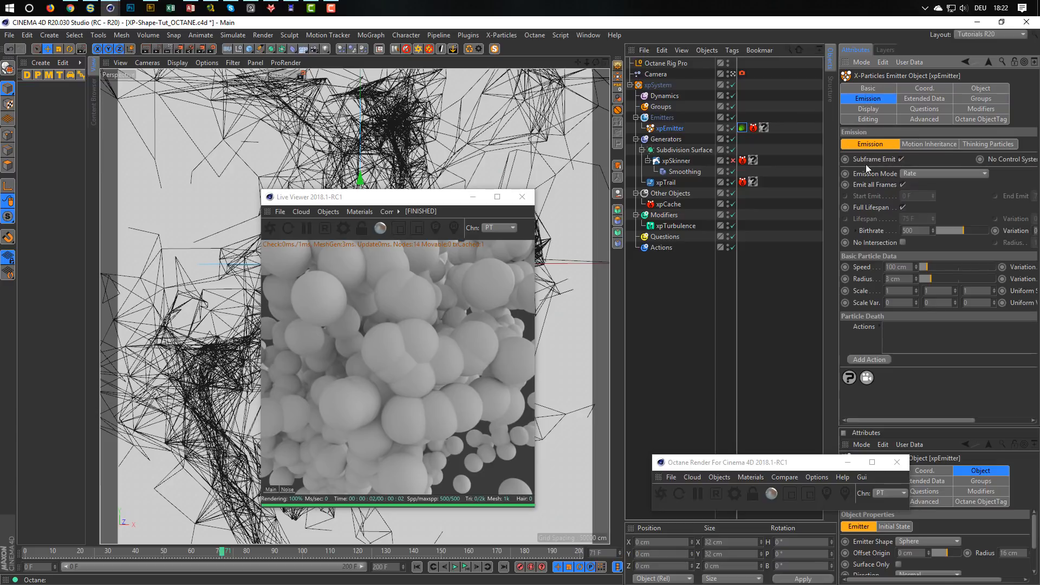
pyautogui.click(906, 280)
pyautogui.write('1')
pyautogui.press('Return')
pyautogui.write('3')
pyautogui.press('Return')
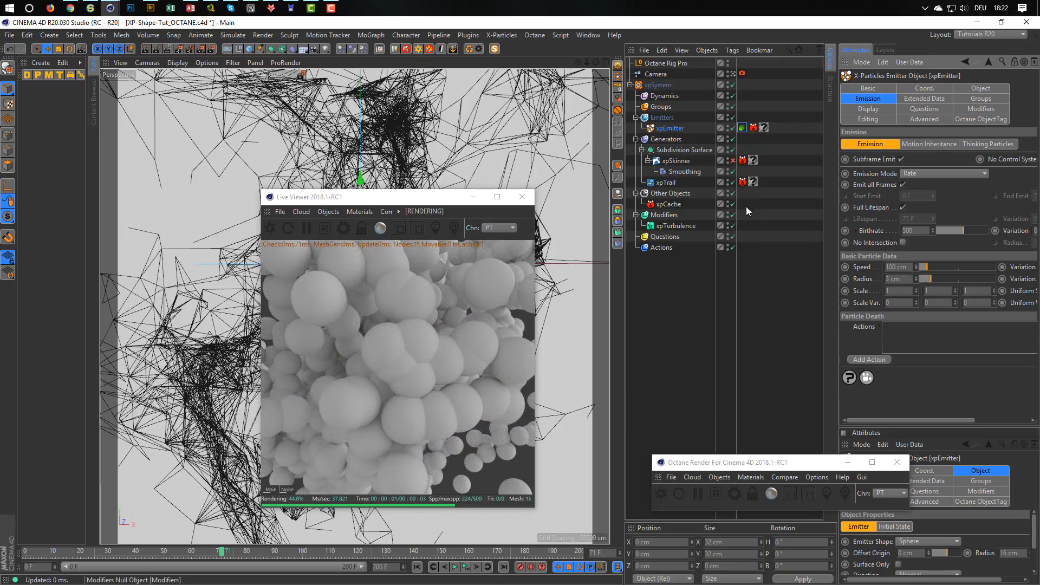
# Create a Platonic object with a radius of 0.1 cm.
pyautogui.click(250, 49)
pyautogui.click(346, 123)
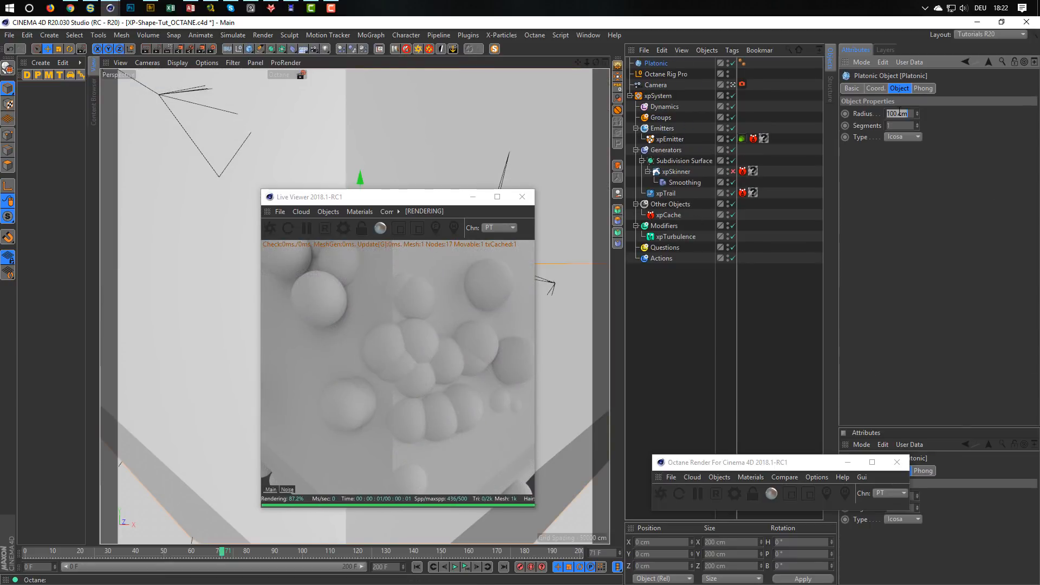
pyautogui.write('0.1')
pyautogui.press('Return')
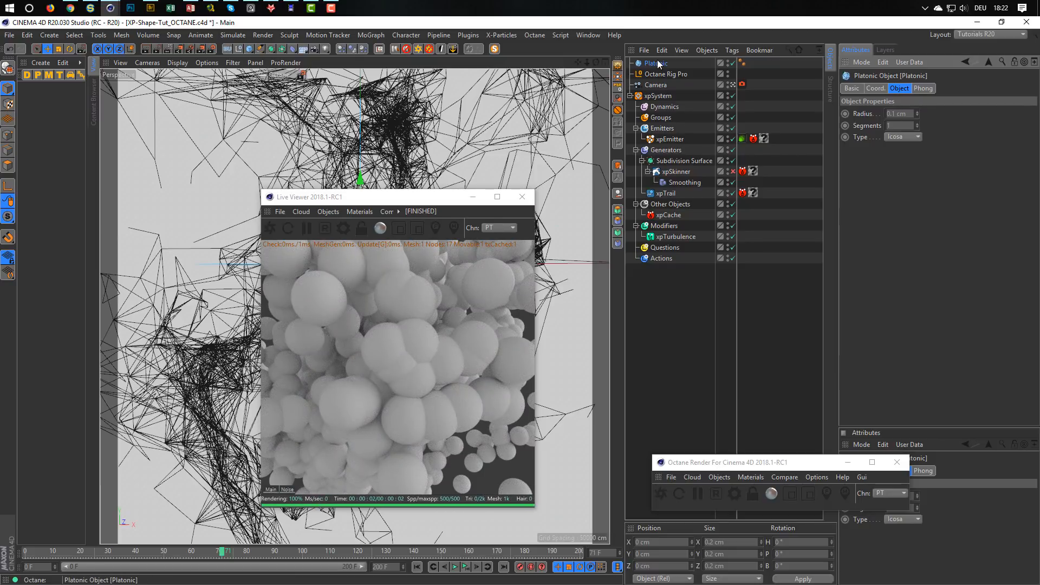
# Move the Platonic into the Other Objects group and assign it as the particle geometry in the xpEmitter's Octane ObjectTag.
pyautogui.moveTo(659, 64); pyautogui.dragTo(673, 223)
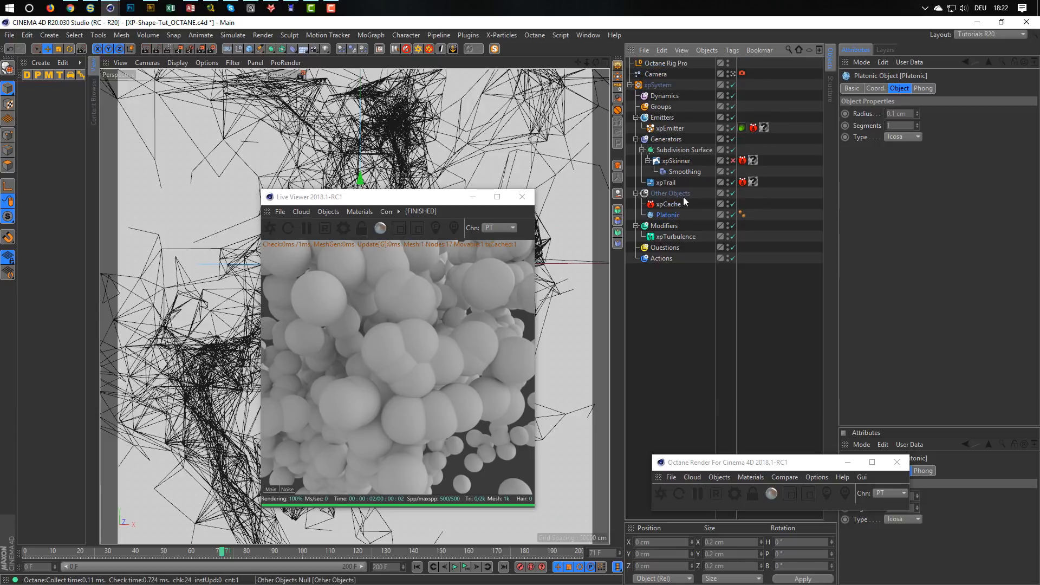
pyautogui.click(743, 129)
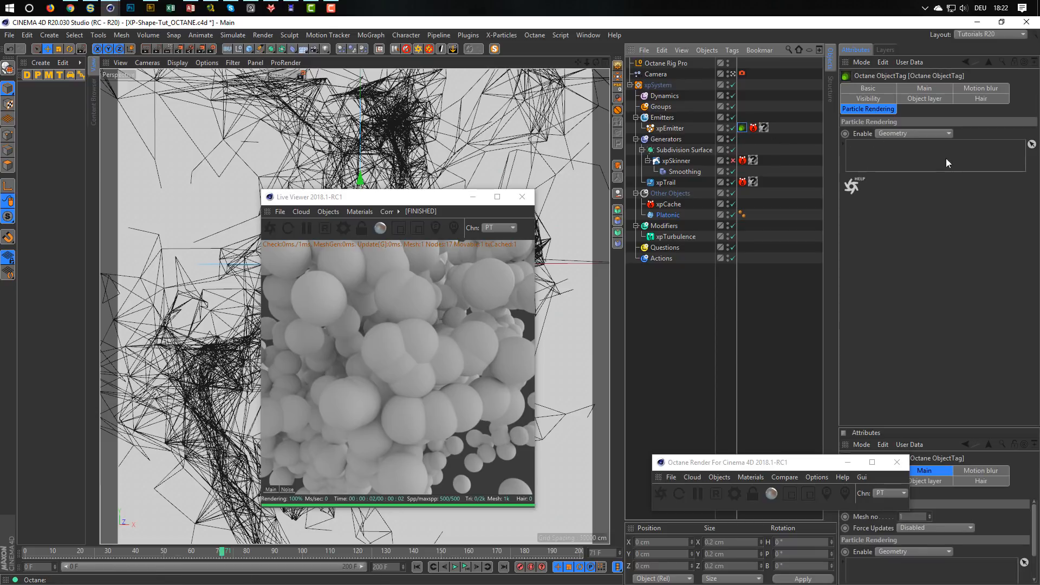
pyautogui.moveTo(670, 217); pyautogui.dragTo(915, 164)
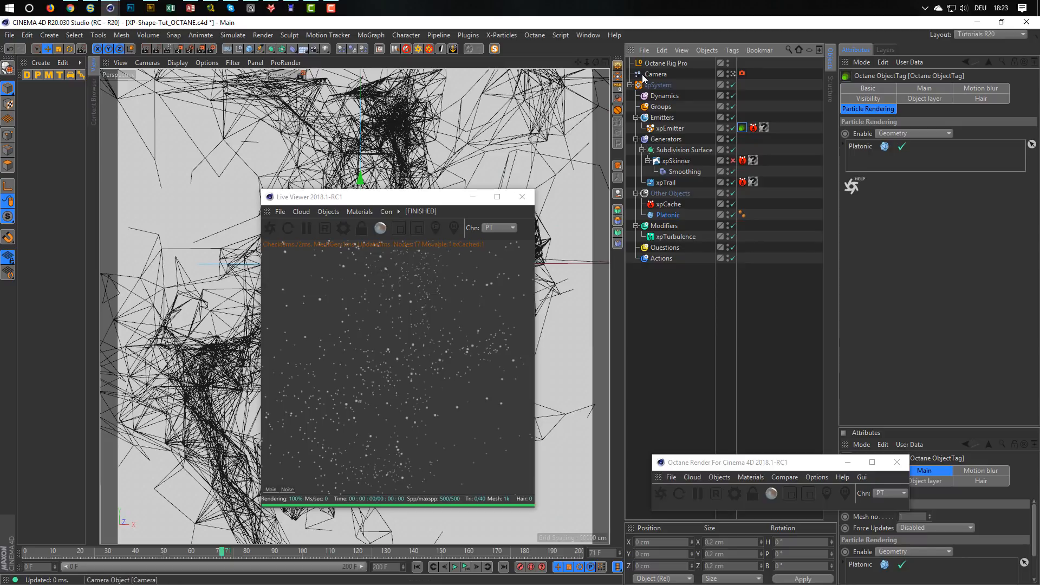
# Create a new Octane Diffuse material.
pyautogui.moveTo(803, 461); pyautogui.dragTo(833, 397)
pyautogui.click(780, 413)
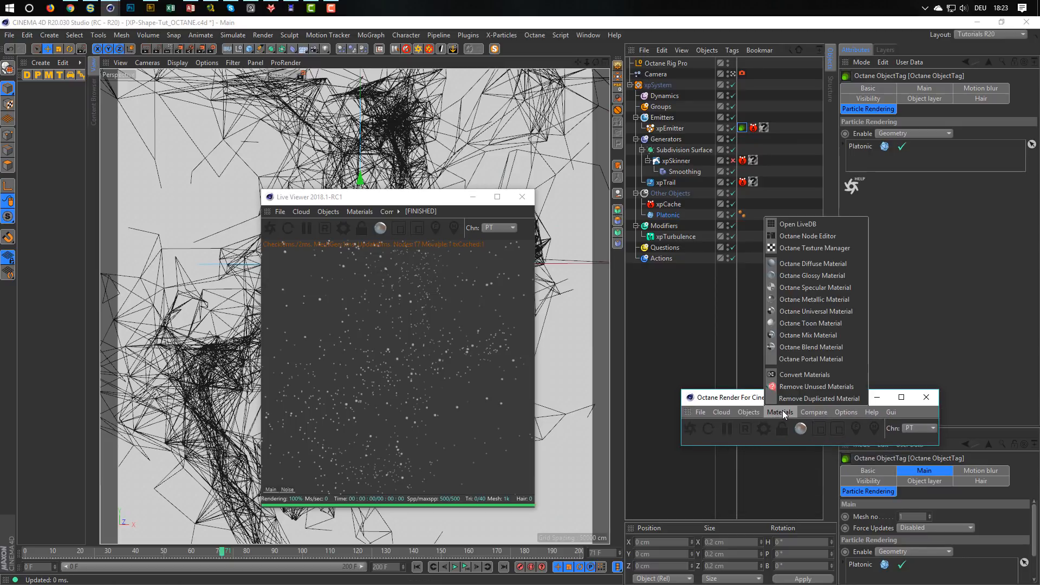
pyautogui.click(802, 262)
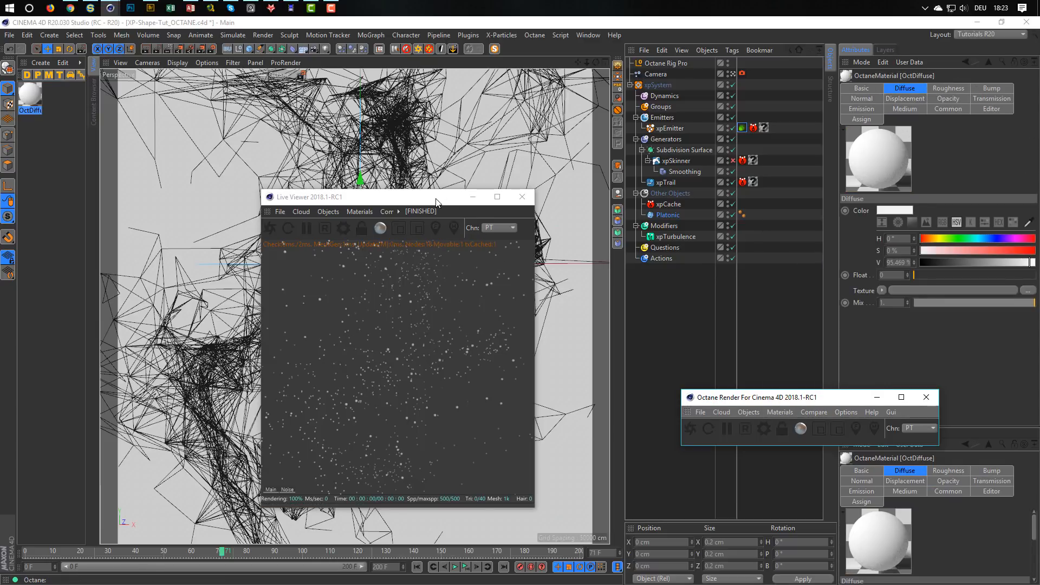
# Open the OctDiffuse material in an enlarged Octane Node Editor, keep the Live Viewer clear of it and leave room beside the material node.
pyautogui.moveTo(436, 199); pyautogui.dragTo(544, 221)
pyautogui.click(780, 412)
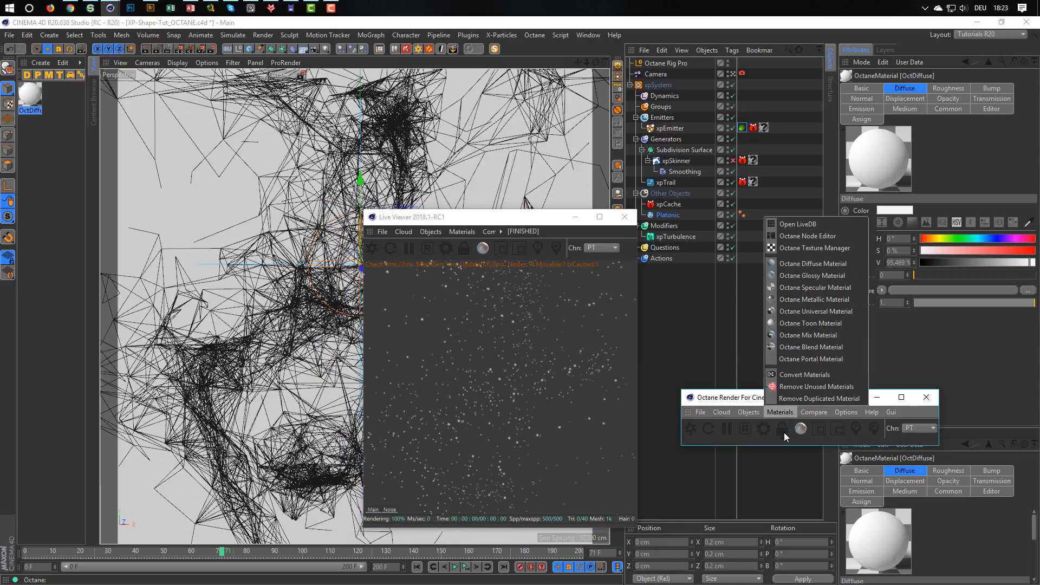
pyautogui.click(813, 236)
pyautogui.moveTo(511, 209); pyautogui.dragTo(325, 101)
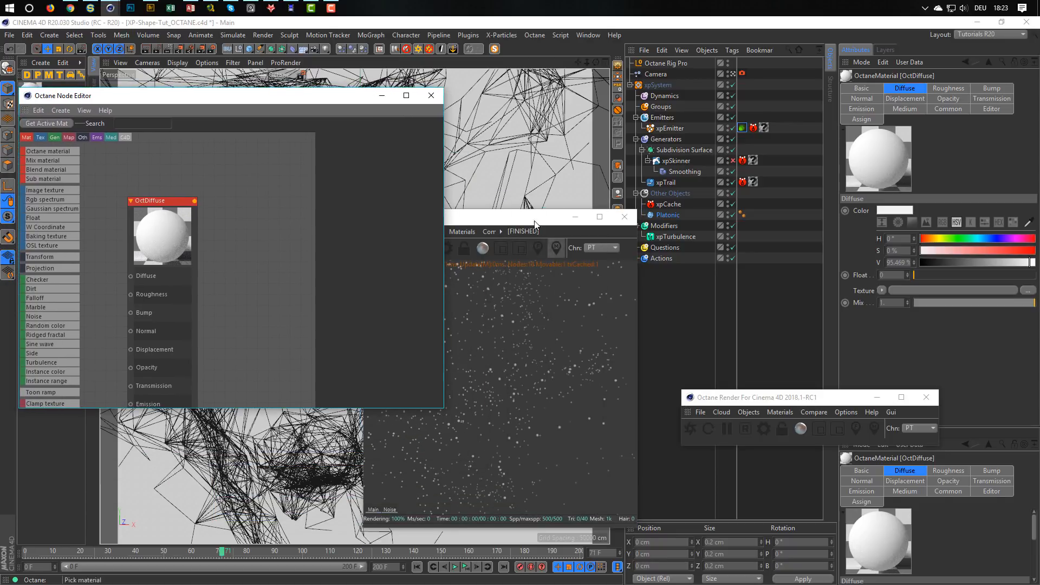
pyautogui.moveTo(524, 215); pyautogui.dragTo(868, 66)
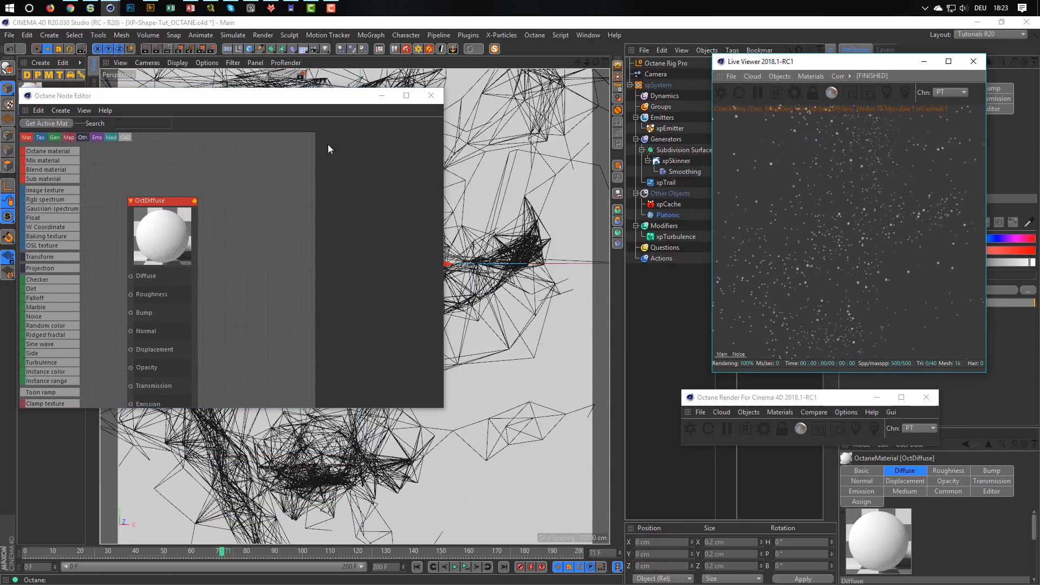
pyautogui.moveTo(443, 407); pyautogui.dragTo(579, 529)
pyautogui.moveTo(222, 385); pyautogui.dragTo(403, 321, button='middle')
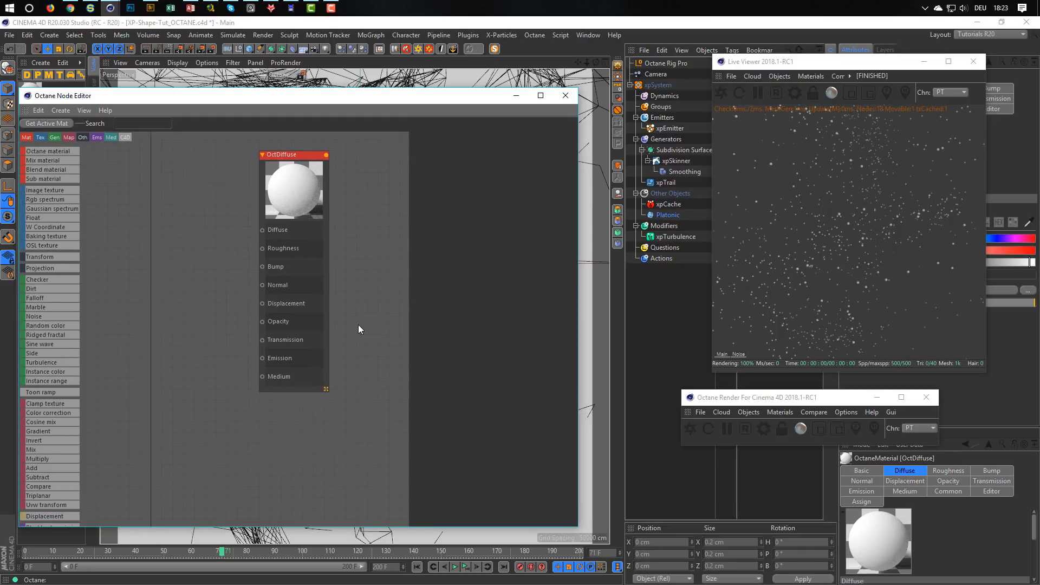
pyautogui.scroll(-1, 359, 324)
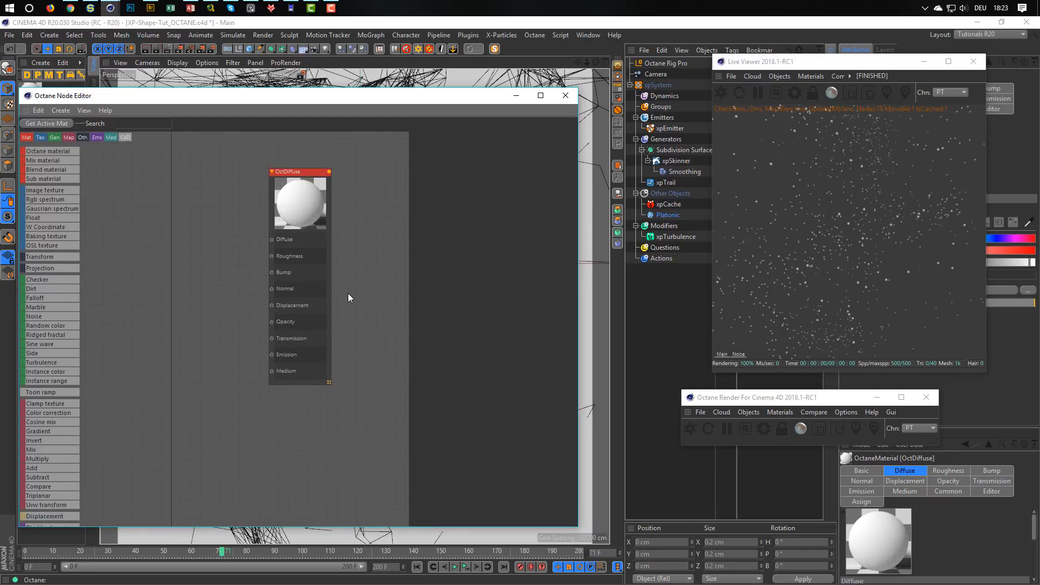
pyautogui.moveTo(320, 274); pyautogui.dragTo(375, 288, button='middle')
pyautogui.moveTo(362, 190); pyautogui.dragTo(212, 202)
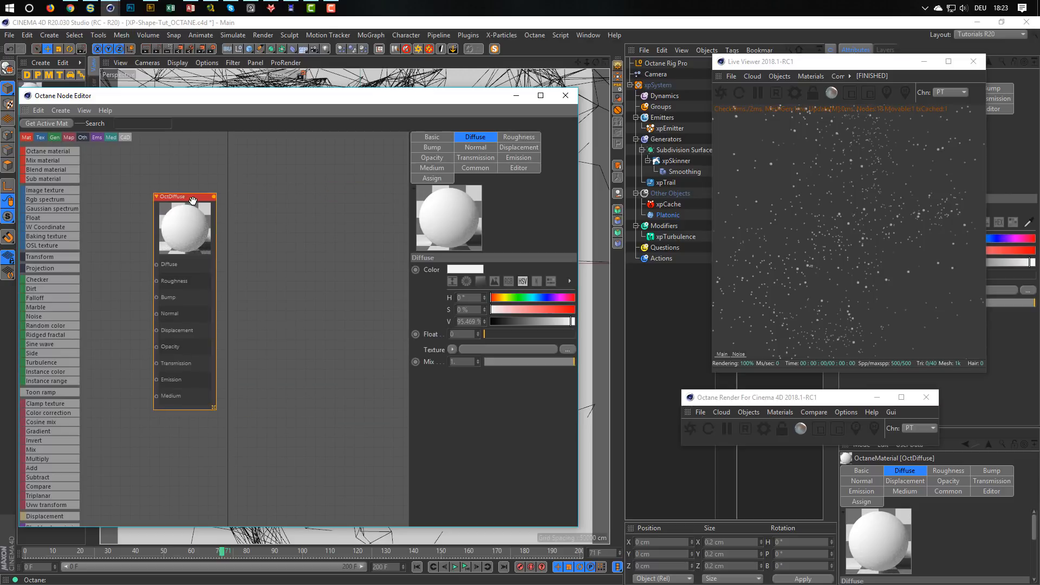
pyautogui.moveTo(211, 202); pyautogui.dragTo(332, 233, button='middle')
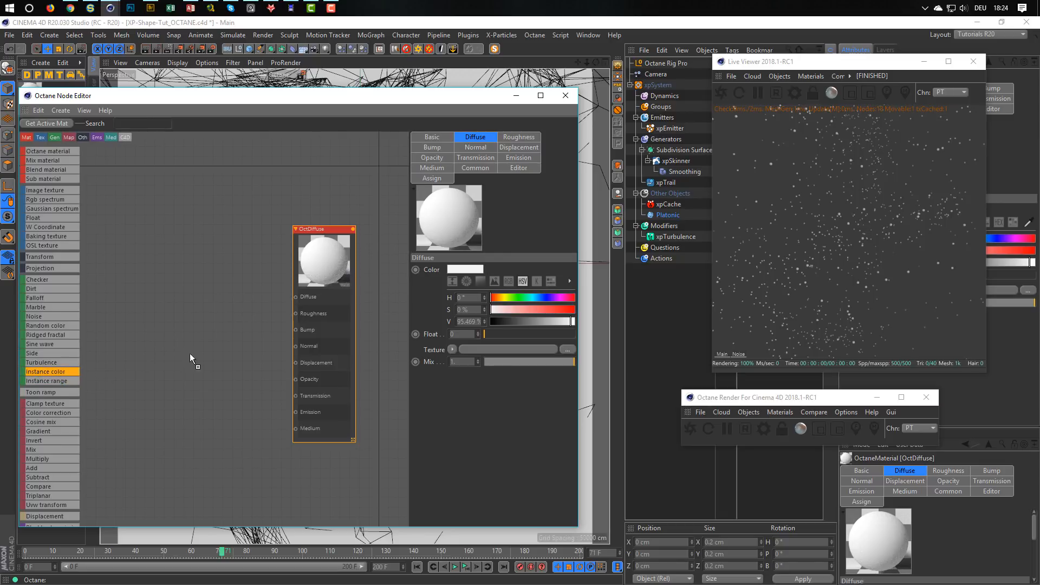
# Add an Instance Color node and a Texture Emission node, connecting the Texture Emission to OctDiffuse's Emission input.
pyautogui.moveTo(219, 281); pyautogui.dragTo(150, 411)
pyautogui.click(210, 248)
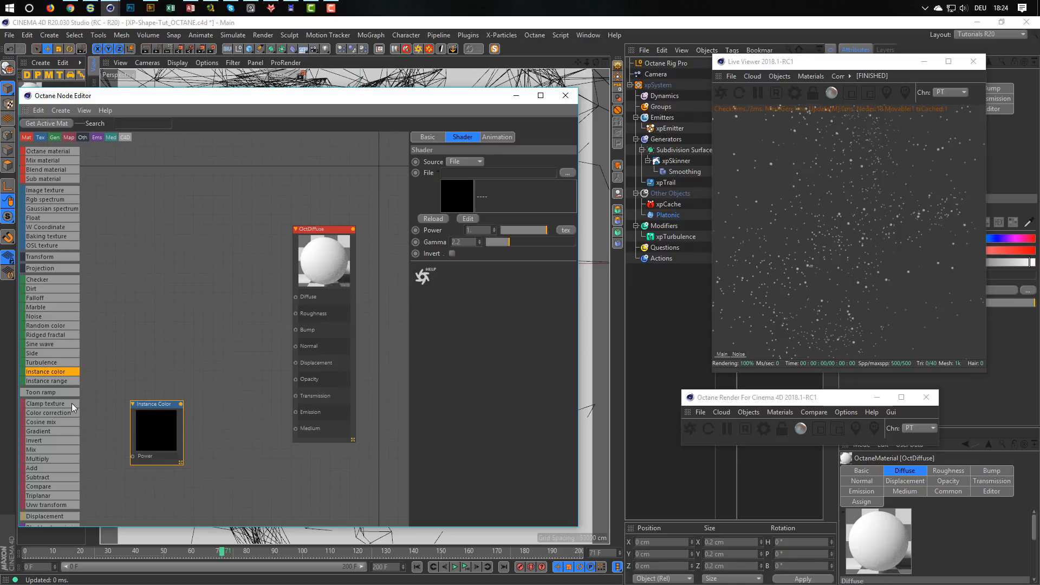
pyautogui.scroll(-5, 70, 403)
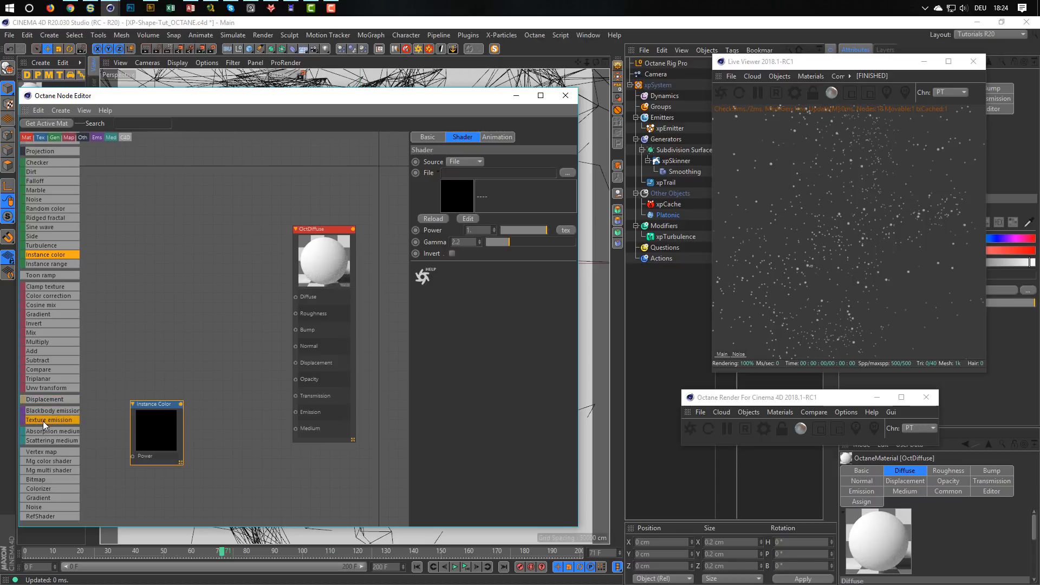
pyautogui.moveTo(226, 406); pyautogui.dragTo(295, 413)
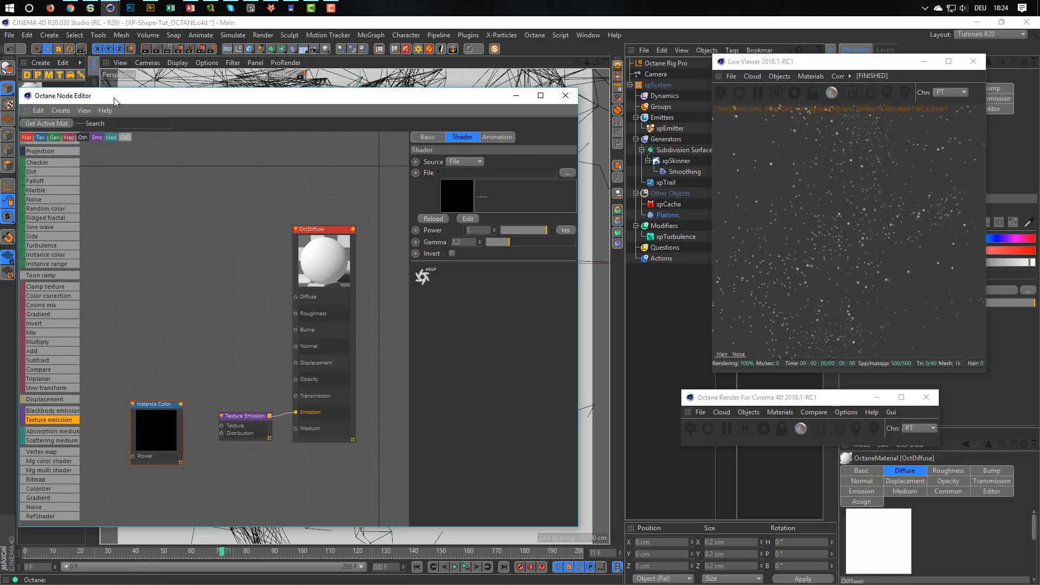
# Assign OctDiffuse to the Platonic object and connect its Instance Color node to the Texture input of Texture Emission.
pyautogui.moveTo(115, 98); pyautogui.dragTo(110, 116)
pyautogui.moveTo(31, 91); pyautogui.dragTo(668, 217)
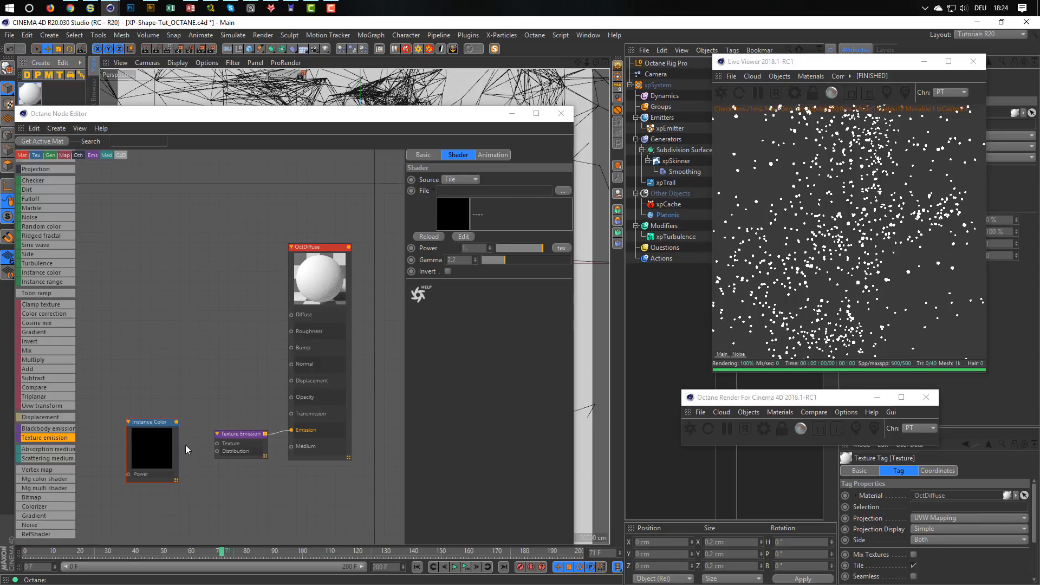
pyautogui.click(179, 425)
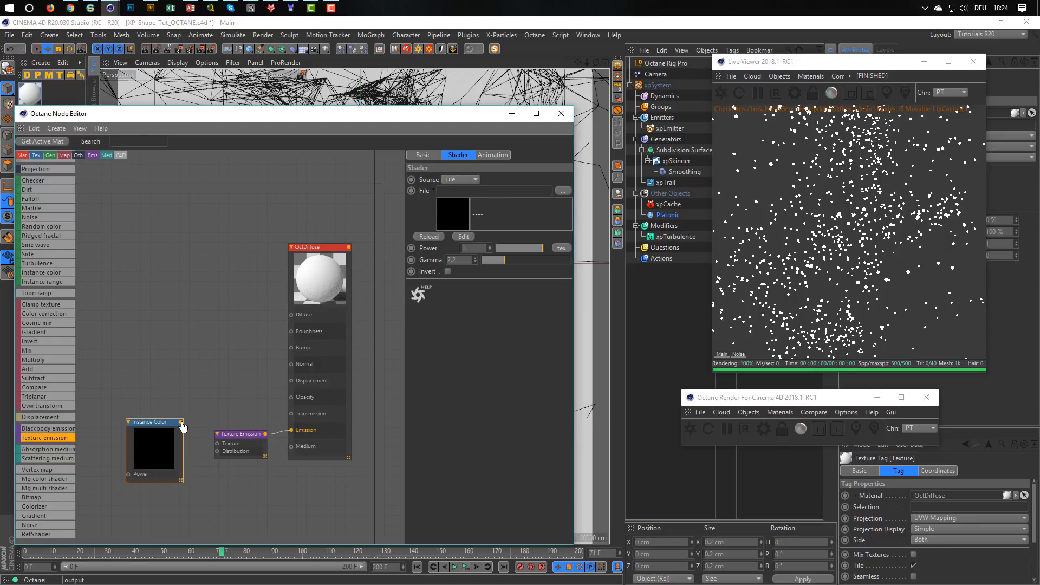
pyautogui.moveTo(181, 422); pyautogui.dragTo(217, 444)
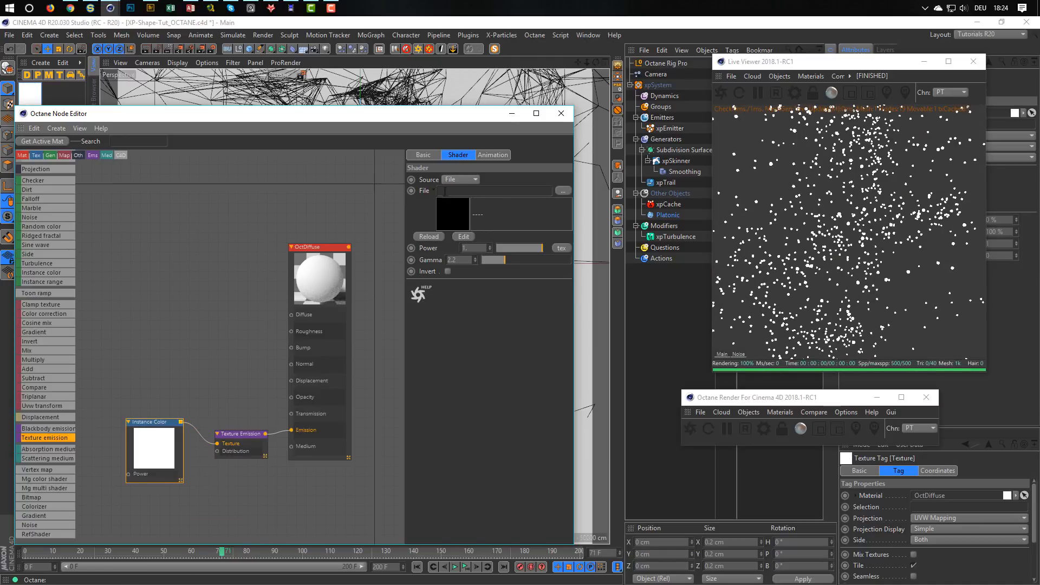
# Set the Instance Color source to Particle and use the xpEmitter as its color source.
pyautogui.click(474, 181)
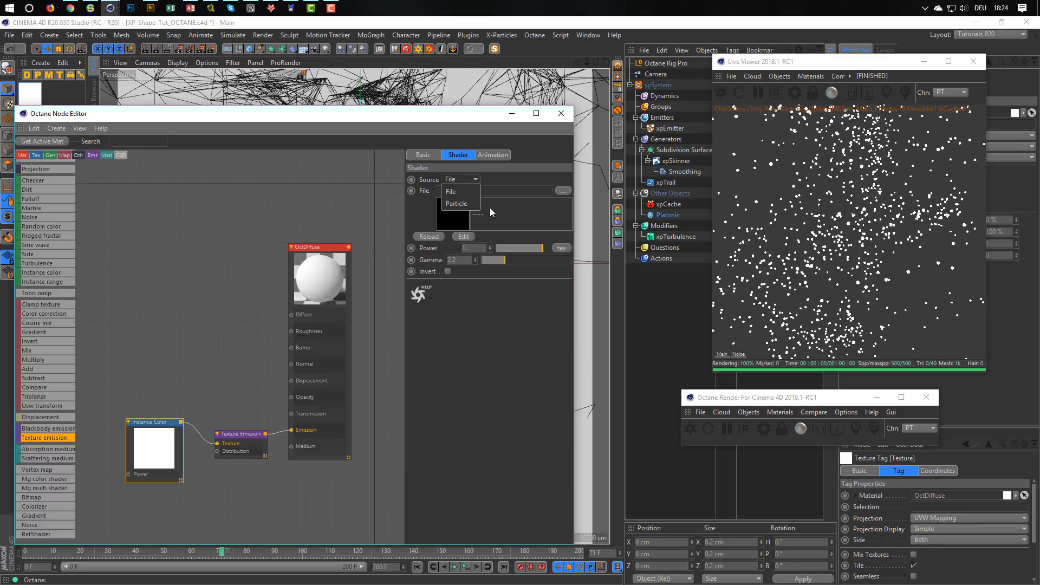
pyautogui.click(469, 206)
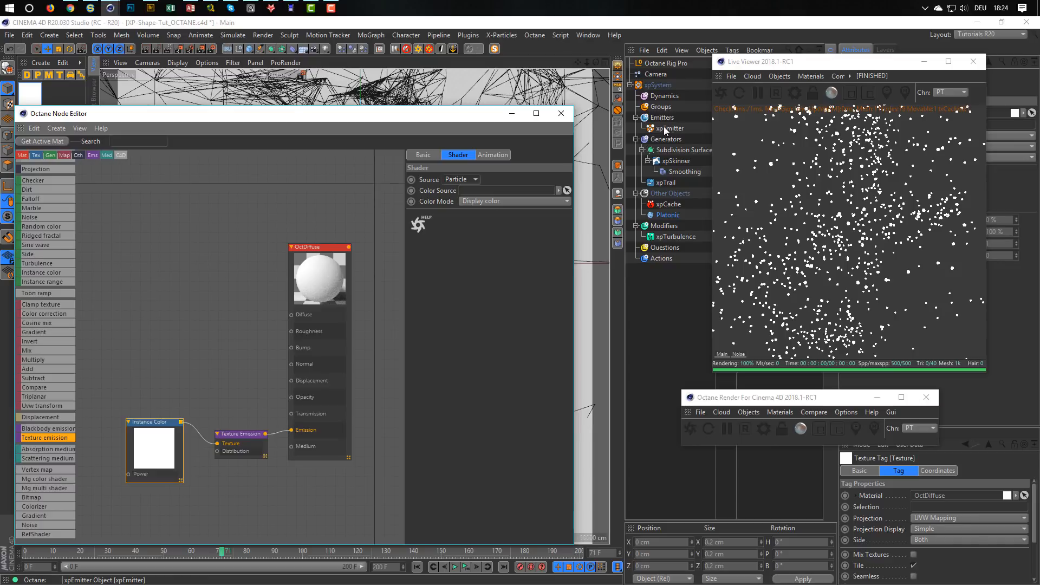
pyautogui.moveTo(666, 131); pyautogui.dragTo(492, 189)
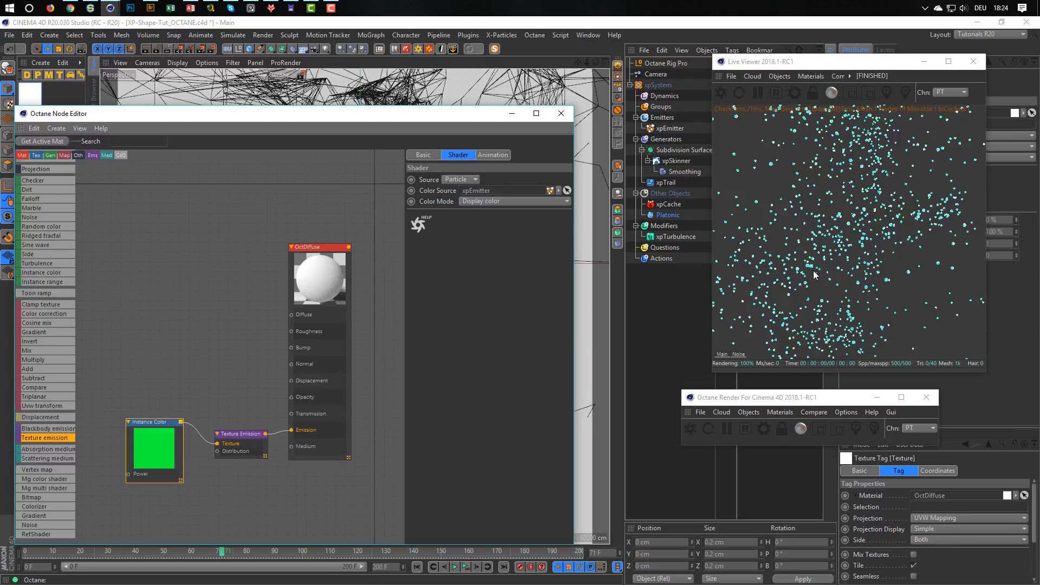
# Set the Instance Color's color mode to Age and load the cyan-to-white Gradient preset for its color ramp.
pyautogui.click(493, 202)
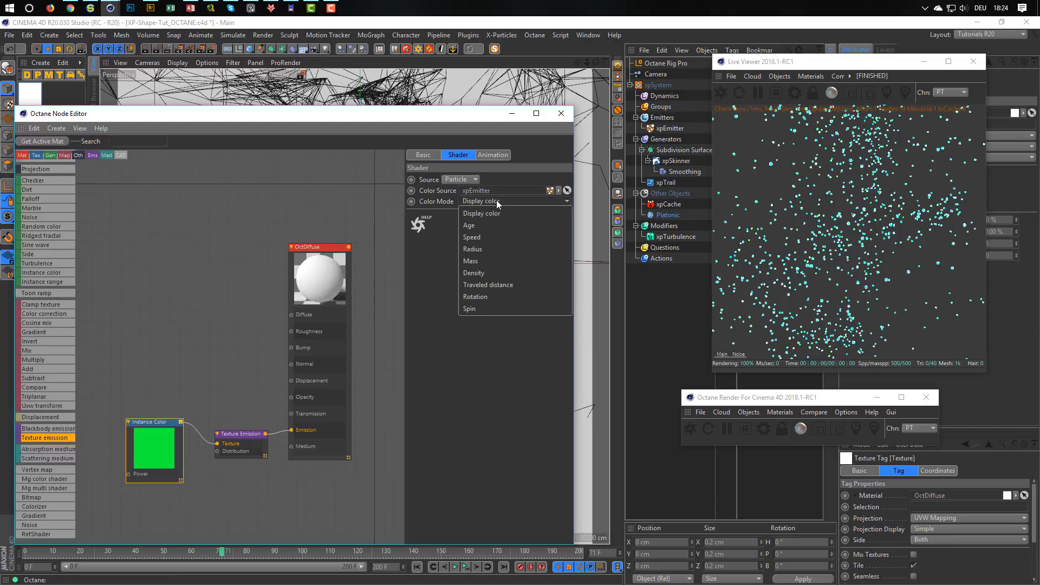
pyautogui.click(480, 225)
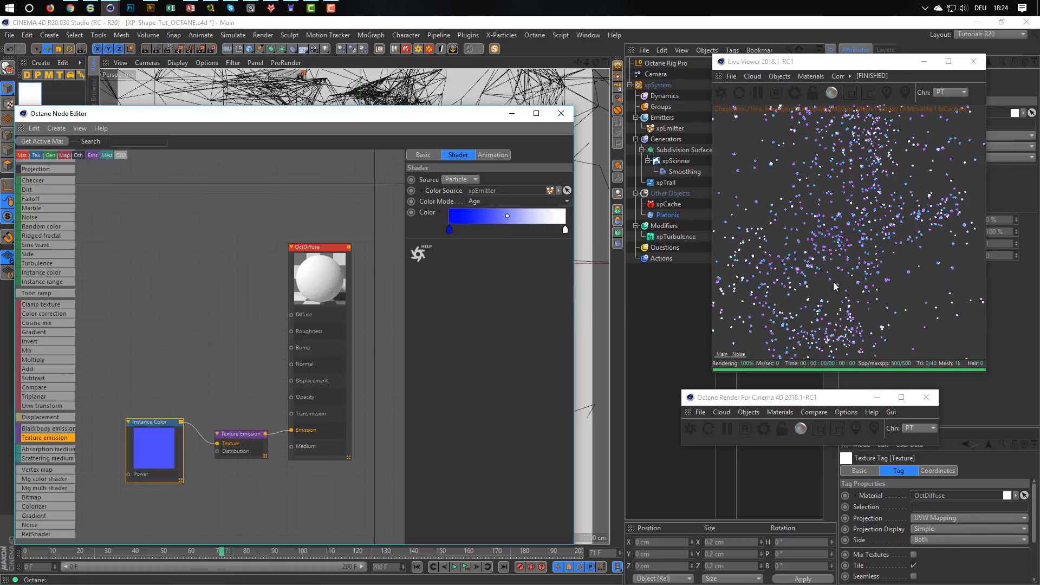
pyautogui.click(439, 212)
pyautogui.click(449, 339)
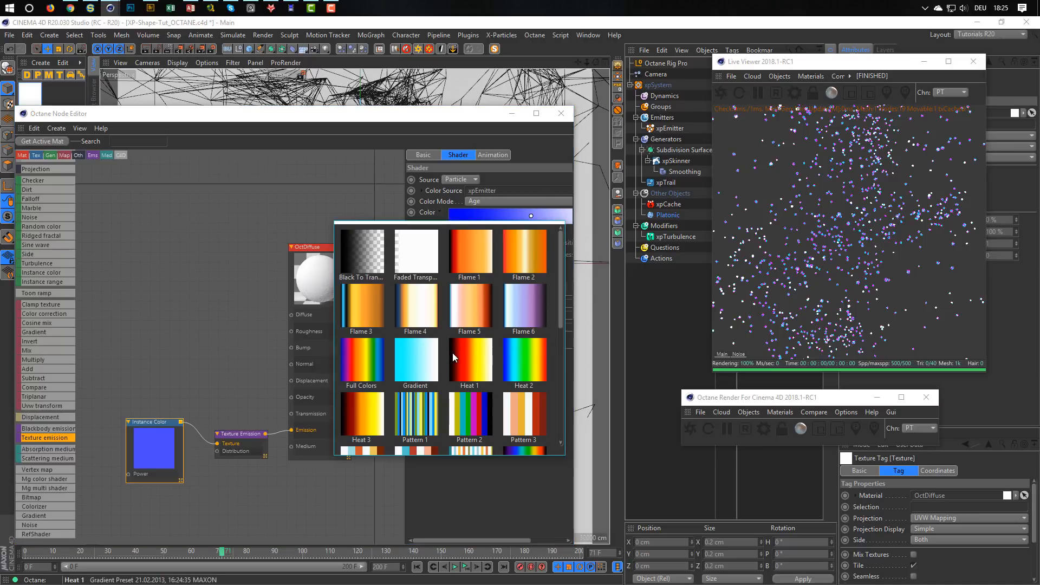
pyautogui.click(431, 359)
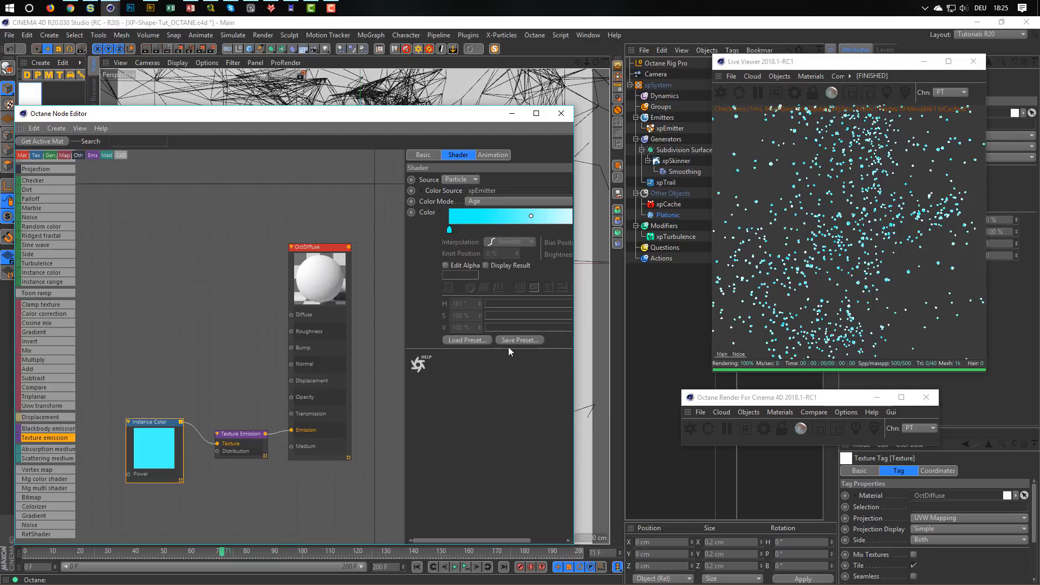
# Lower the Texture Emission node's power to about 32, widening the node settings to reach the full slider.
pyautogui.click(805, 61)
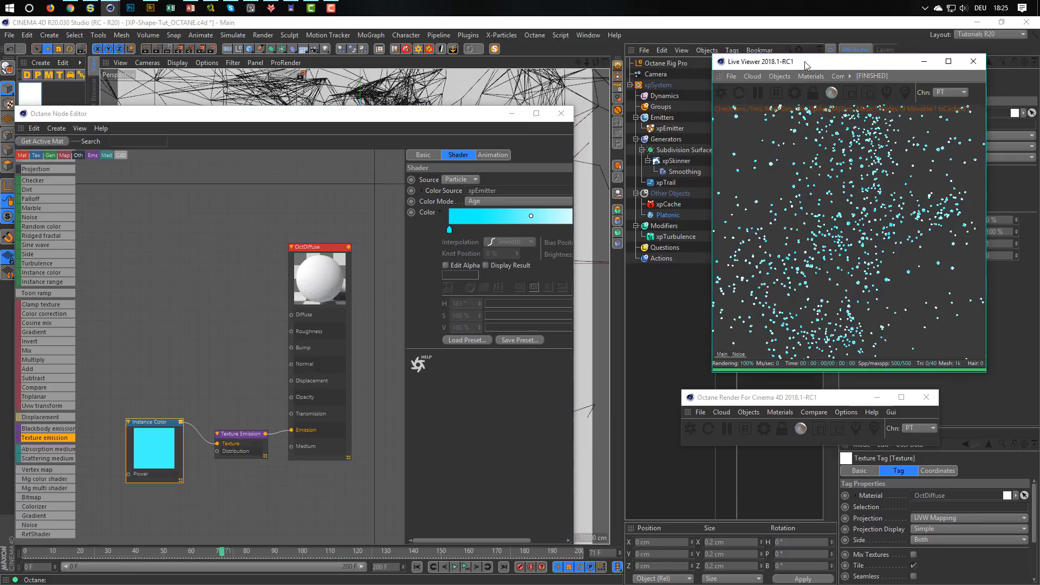
pyautogui.moveTo(805, 61); pyautogui.dragTo(717, 133)
pyautogui.click(232, 434)
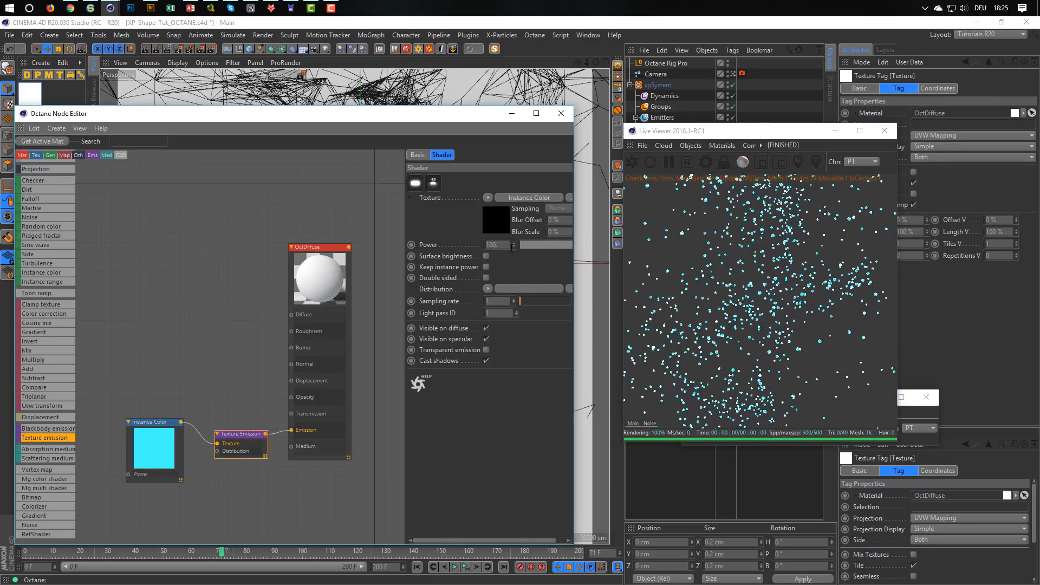
pyautogui.moveTo(406, 252); pyautogui.dragTo(353, 252)
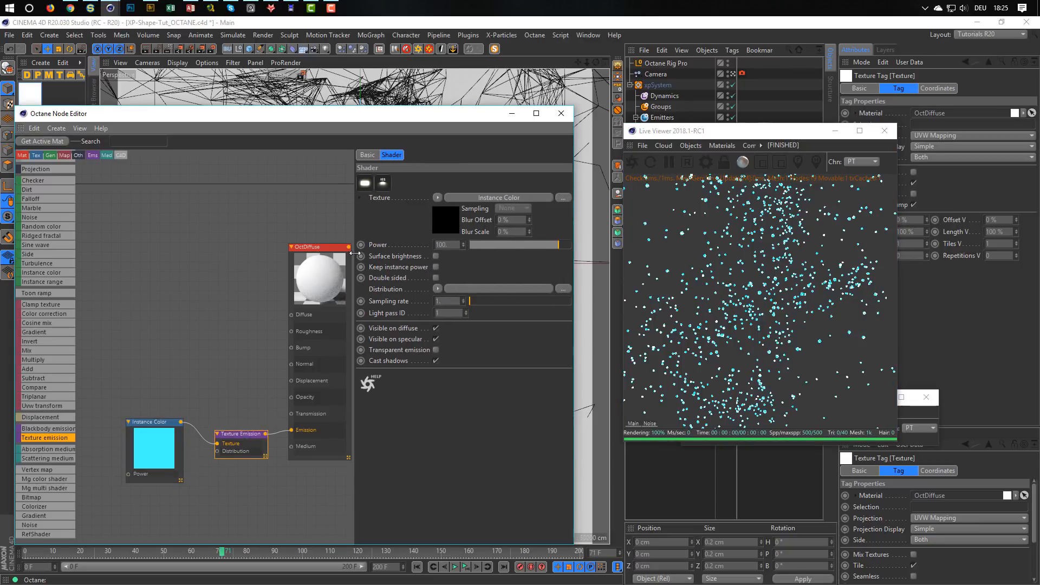
pyautogui.moveTo(551, 247)
pyautogui.mouseDown()
pyautogui.moveTo(562, 249)
pyautogui.moveTo(534, 247)
pyautogui.moveTo(552, 249)
pyautogui.mouseUp()
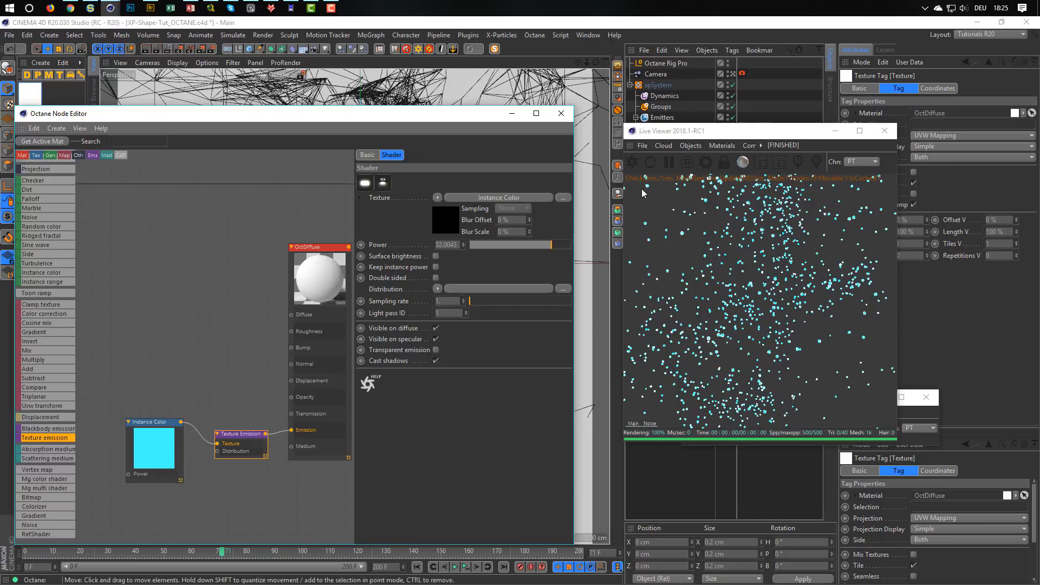
# Darken the Octane Rig Pro background color to a brightness value of 12 %.
pyautogui.moveTo(712, 135); pyautogui.dragTo(505, 222)
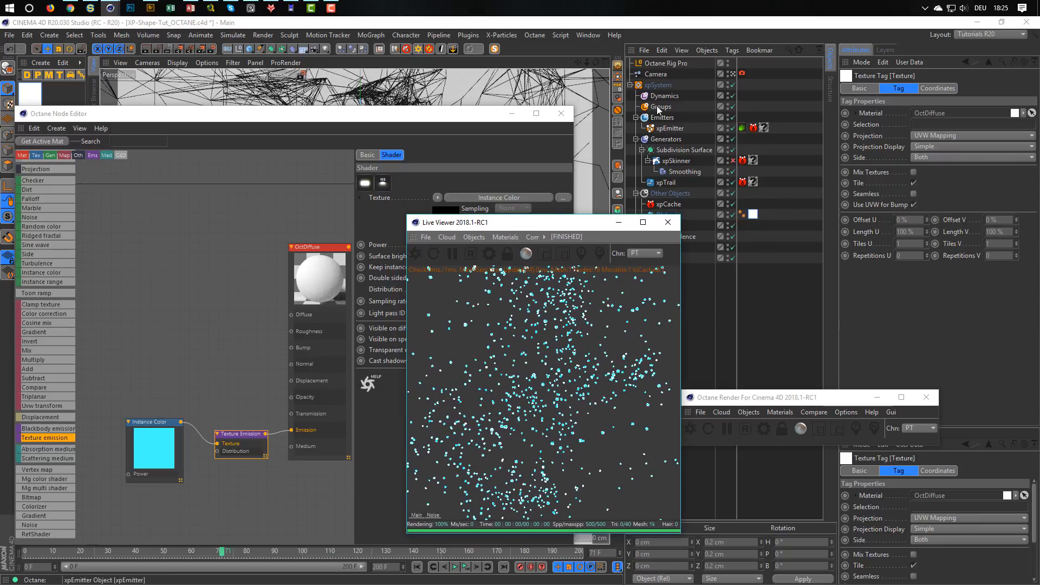
pyautogui.click(665, 63)
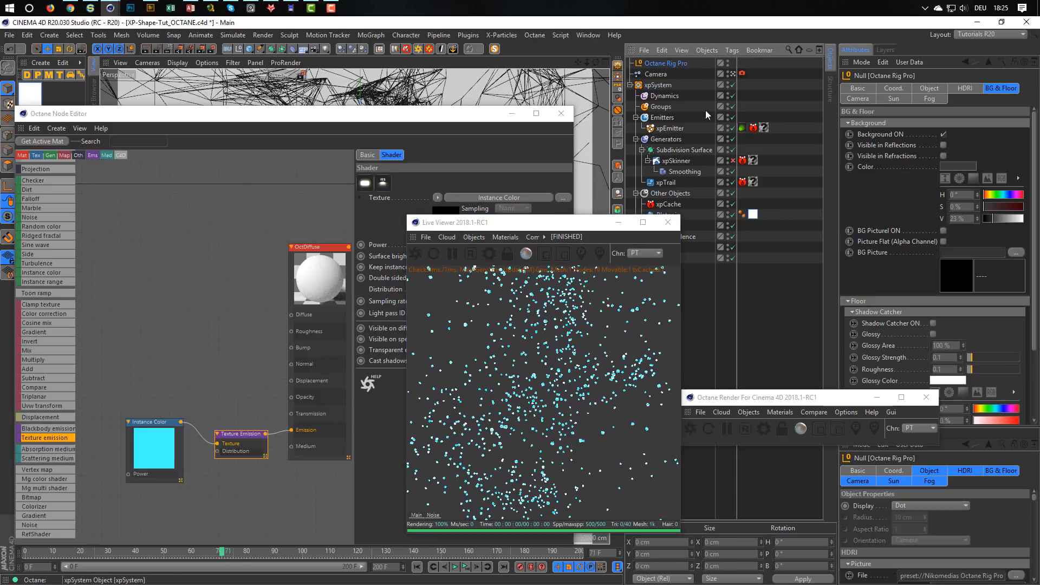
pyautogui.click(988, 219)
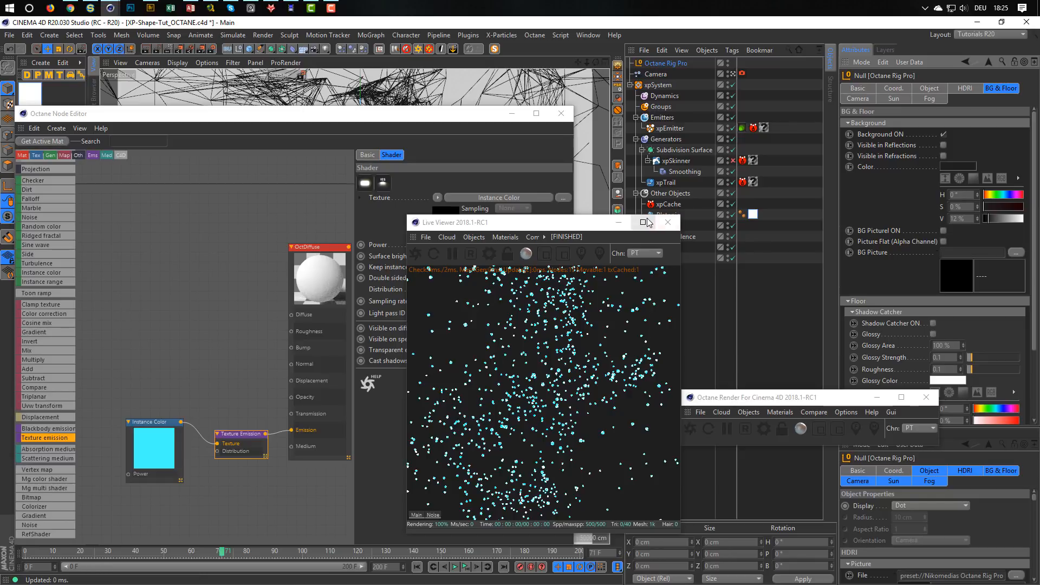
pyautogui.moveTo(576, 227); pyautogui.dragTo(771, 125)
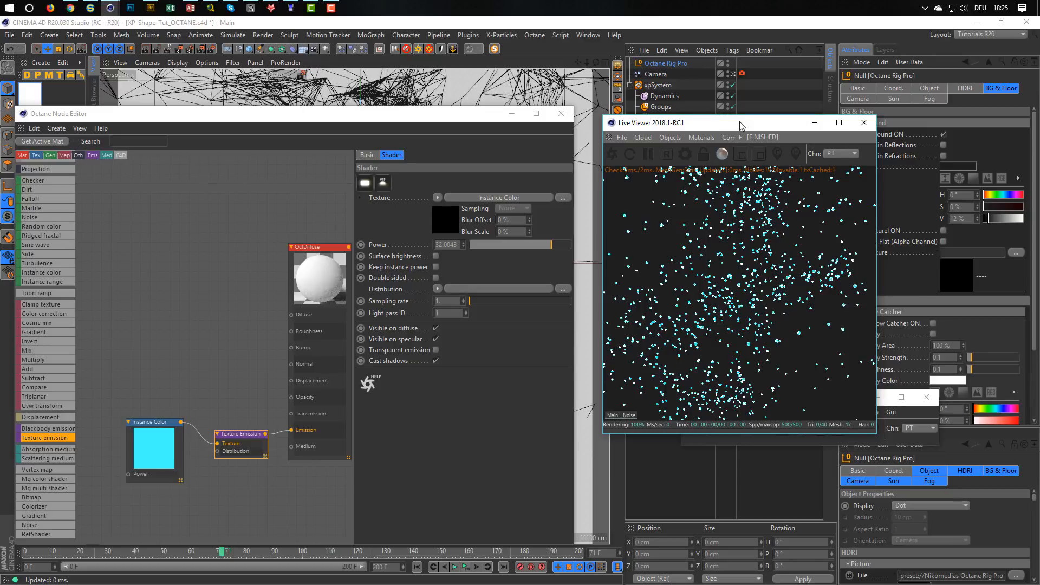
# Replace the xpTrail's missing material with OctDiffuse and show the settings of its texture tag.
pyautogui.moveTo(742, 125); pyautogui.dragTo(843, 255)
pyautogui.moveTo(279, 122); pyautogui.dragTo(306, 131)
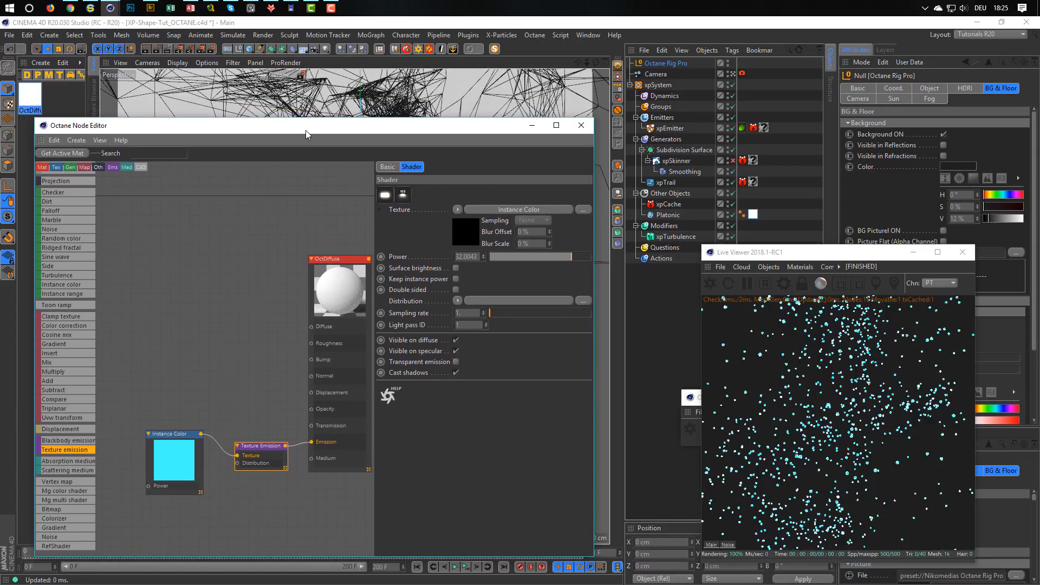
pyautogui.moveTo(305, 130); pyautogui.dragTo(305, 130)
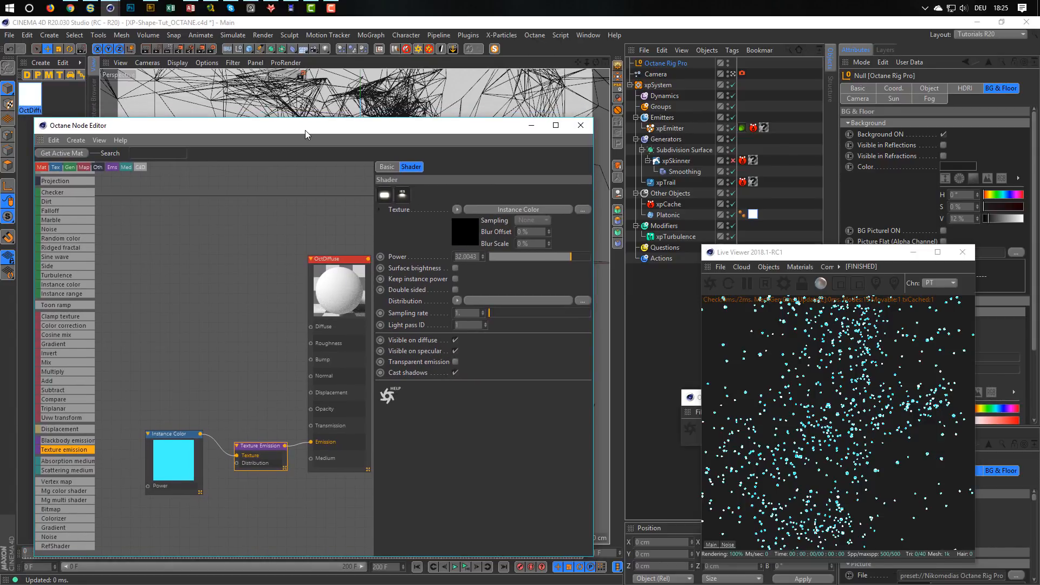
pyautogui.click(34, 101)
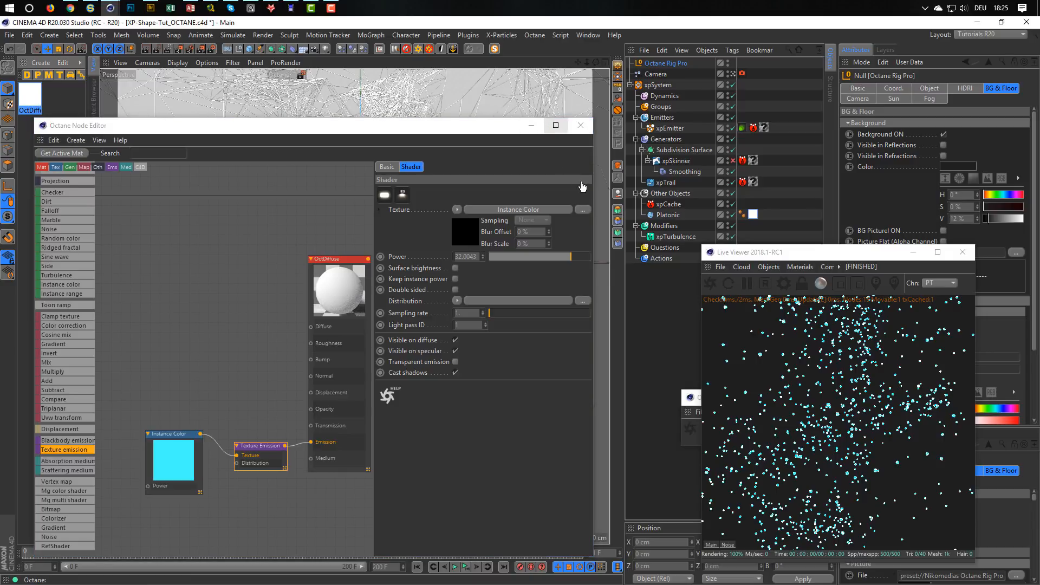
pyautogui.moveTo(758, 187); pyautogui.dragTo(757, 184)
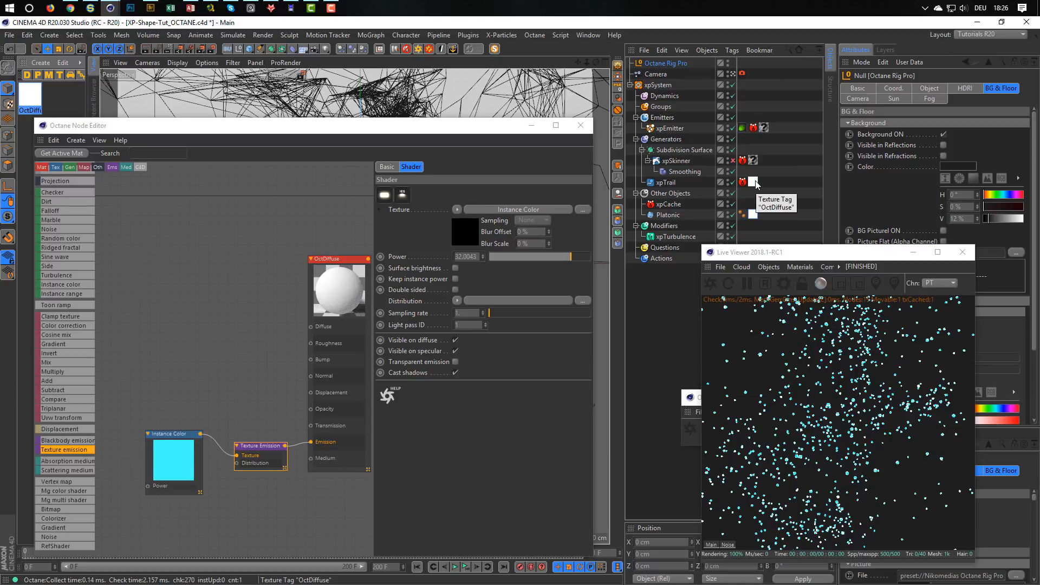
pyautogui.click(753, 184)
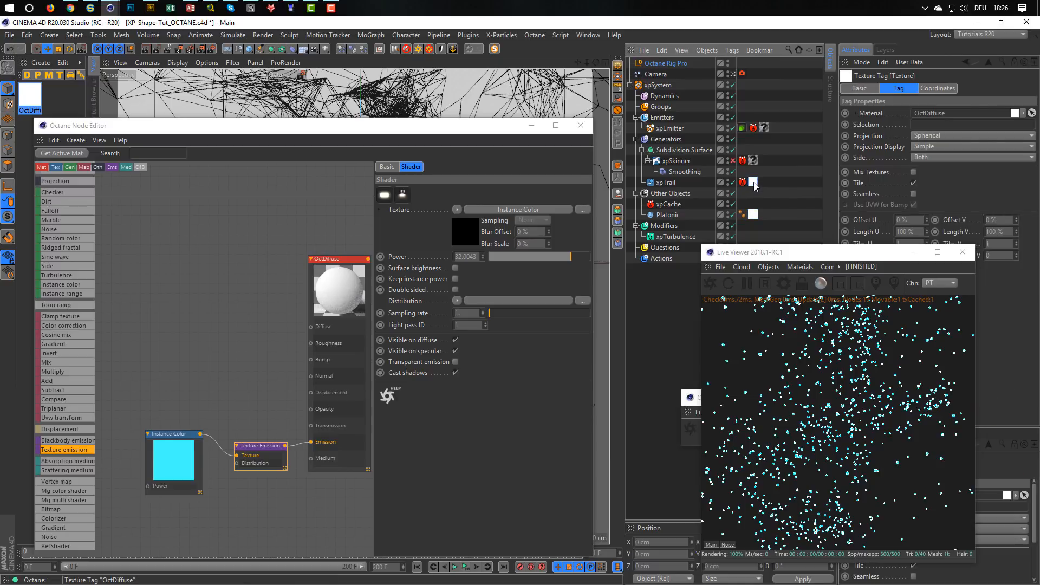
# Copy the xpEmitter's Octane ObjectTag onto the xpTrail object.
pyautogui.click(743, 128)
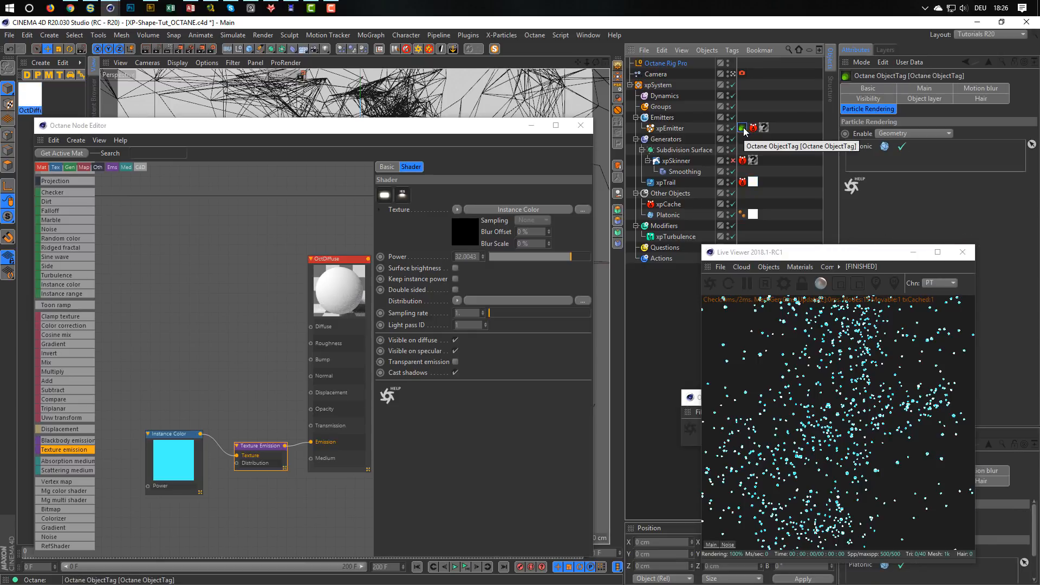
pyautogui.keyDown('ctrl'); pyautogui.moveTo(743, 128); pyautogui.dragTo(741, 162); pyautogui.keyUp('ctrl')
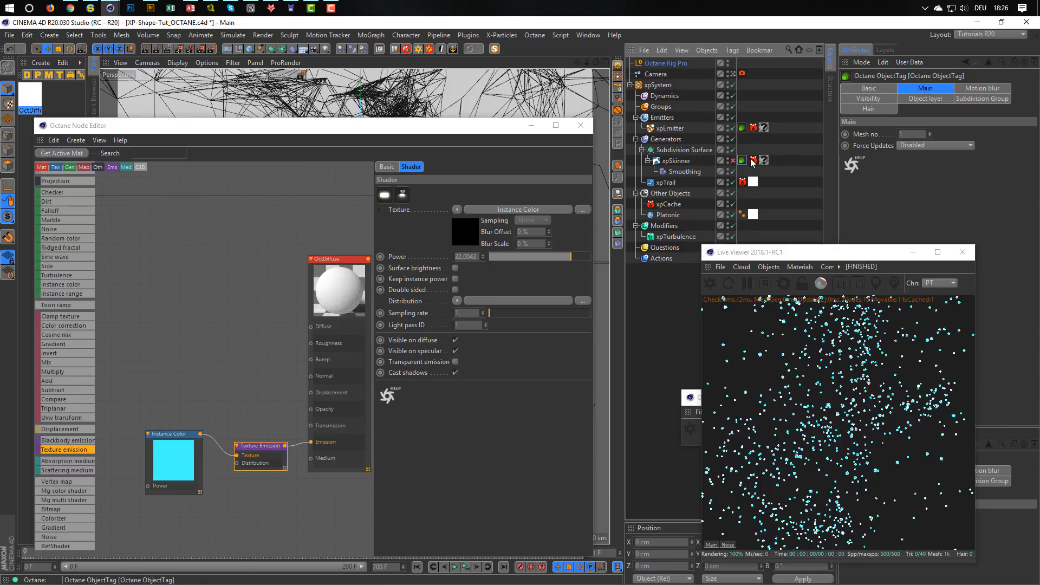
pyautogui.moveTo(742, 161); pyautogui.dragTo(743, 183)
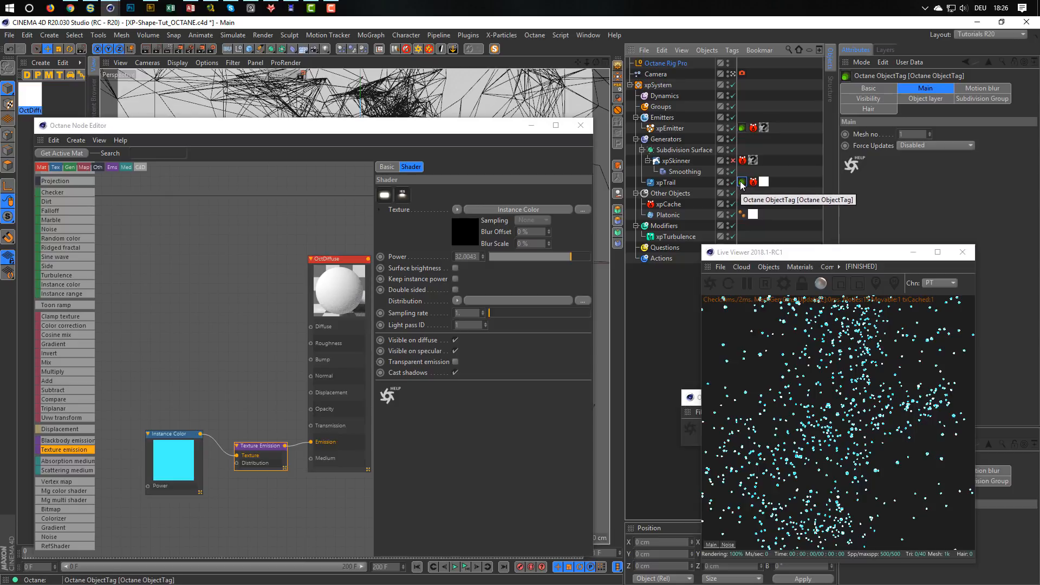
# Enable Render As Hair on the xpTrail's Octane tag and set its root and tip thickness to 0.2.
pyautogui.click(867, 110)
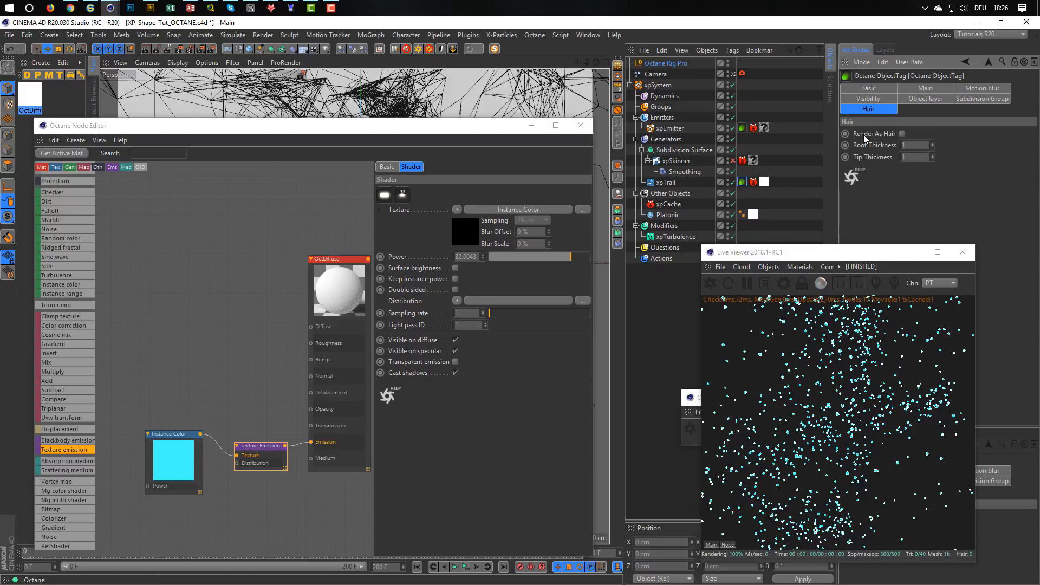
pyautogui.click(902, 133)
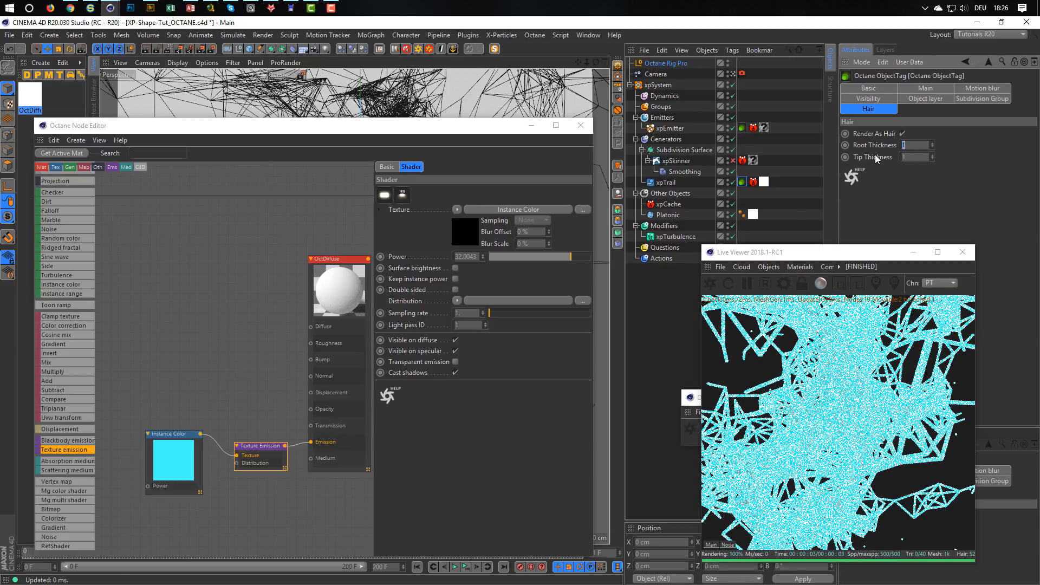
pyautogui.press('Tab')
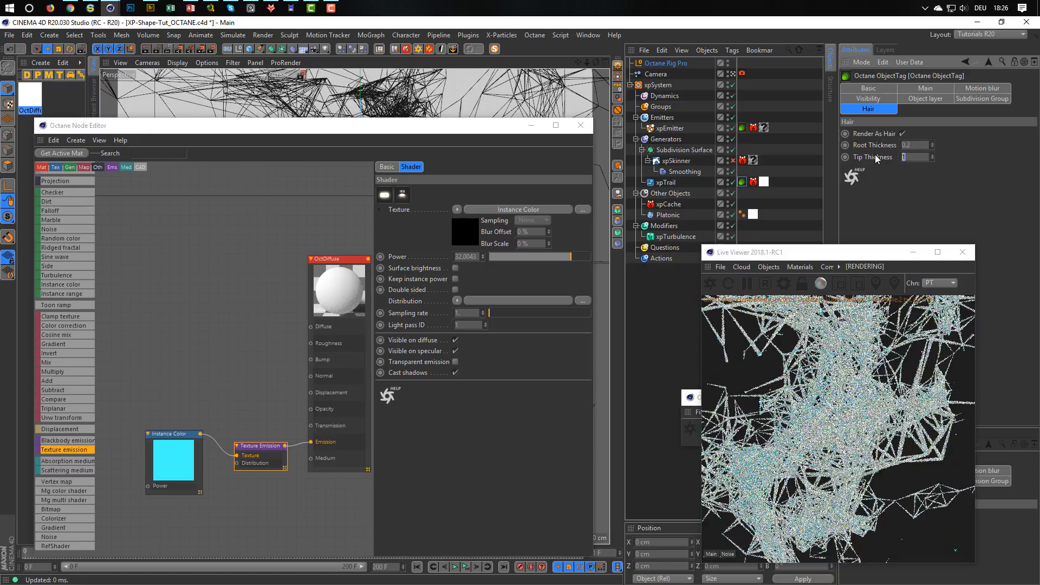
pyautogui.write('.2')
pyautogui.press('Return')
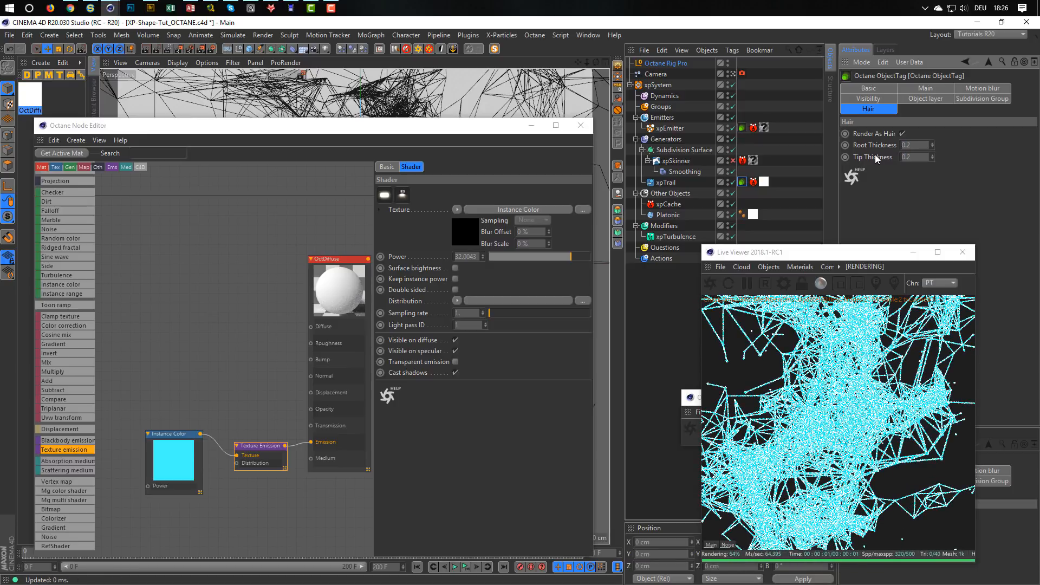
# Turn on Surface brightness for OctDiffuse's Texture Emission node and lower its power to about 0.14.
pyautogui.click(271, 446)
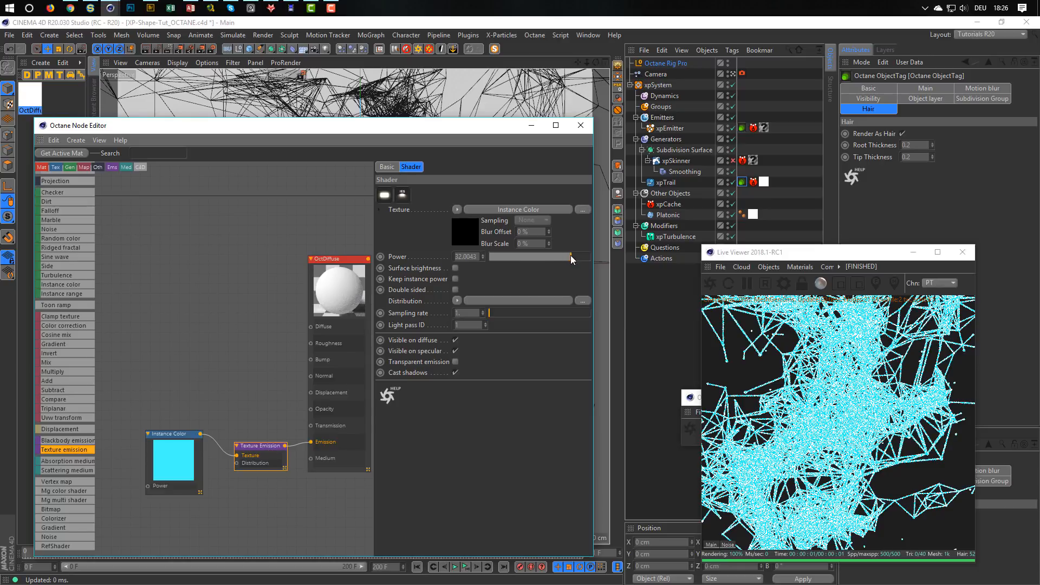
pyautogui.click(455, 268)
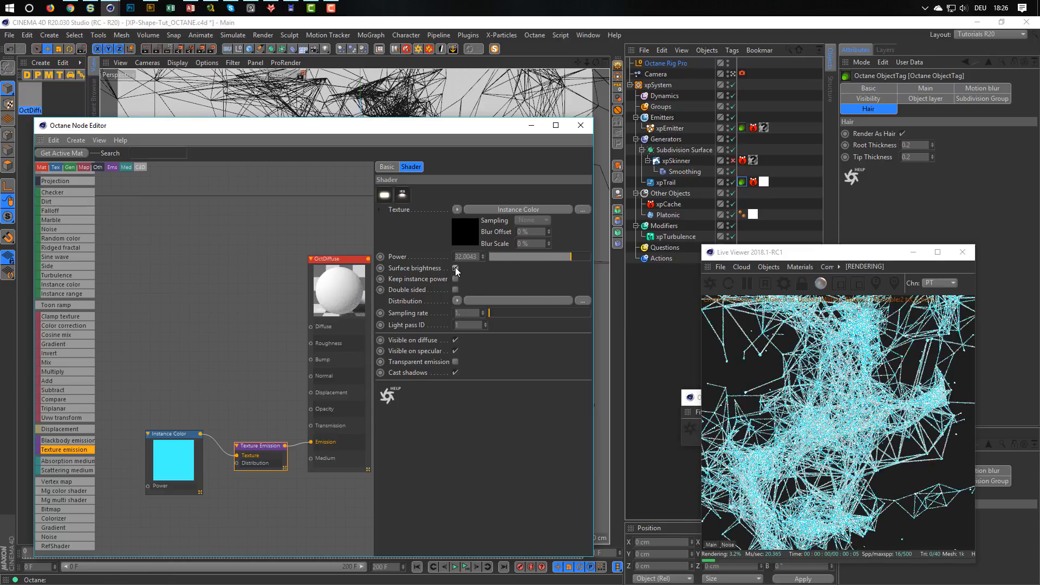
pyautogui.click(455, 268)
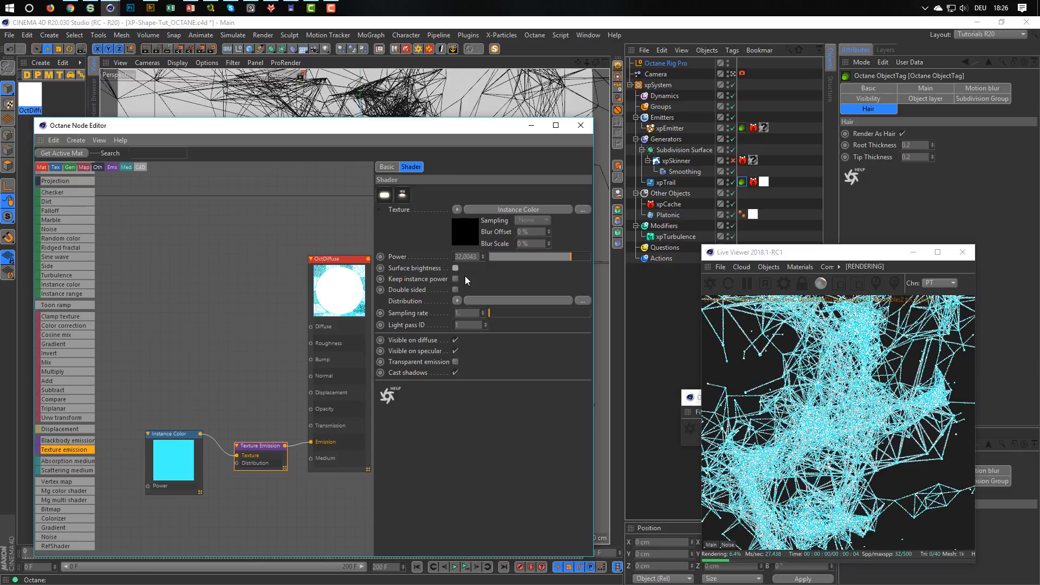
pyautogui.click(455, 269)
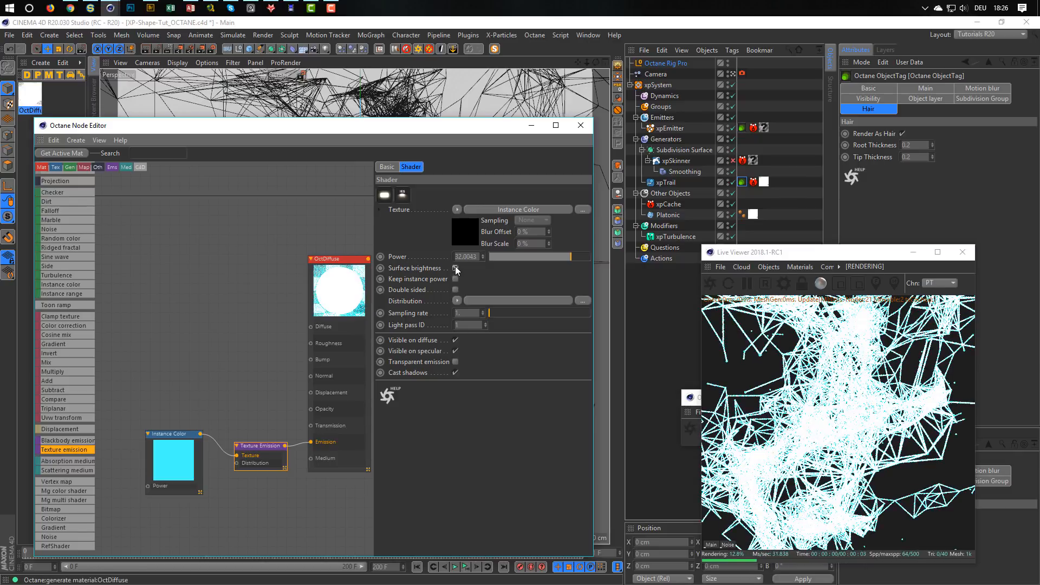
pyautogui.click(455, 269)
pyautogui.moveTo(574, 256); pyautogui.dragTo(535, 258)
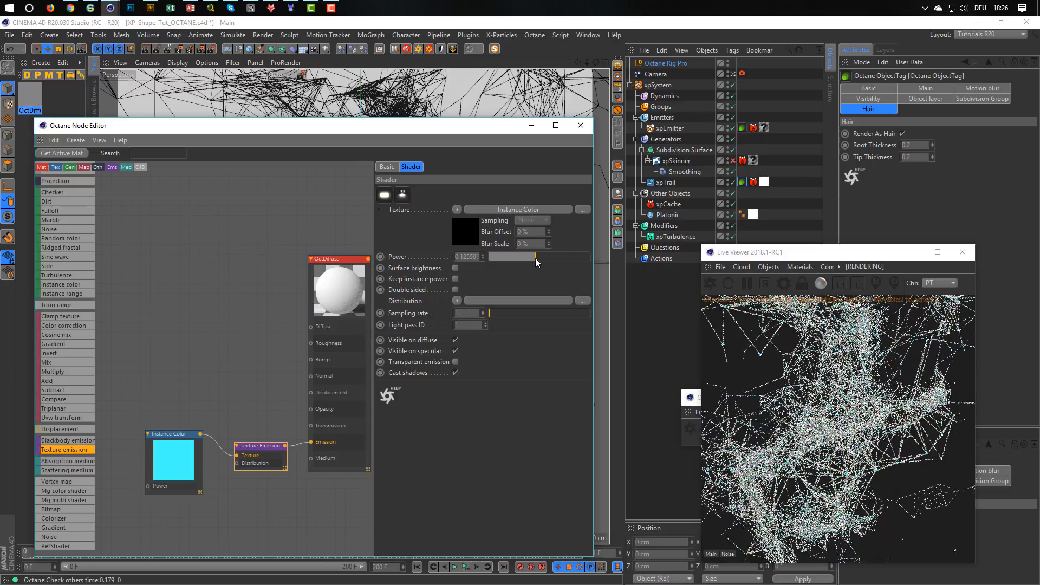
pyautogui.click(456, 268)
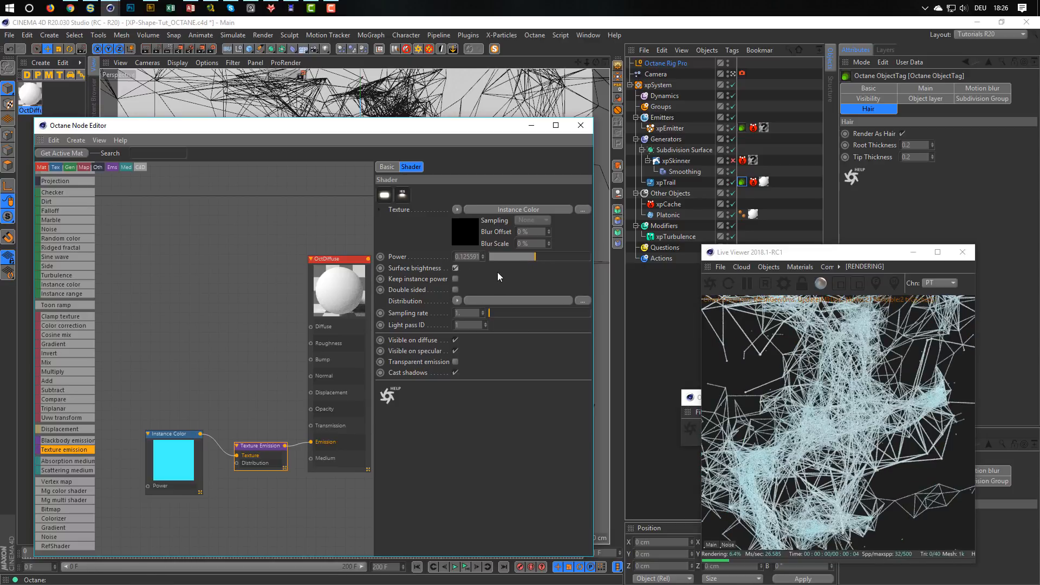
pyautogui.click(535, 255)
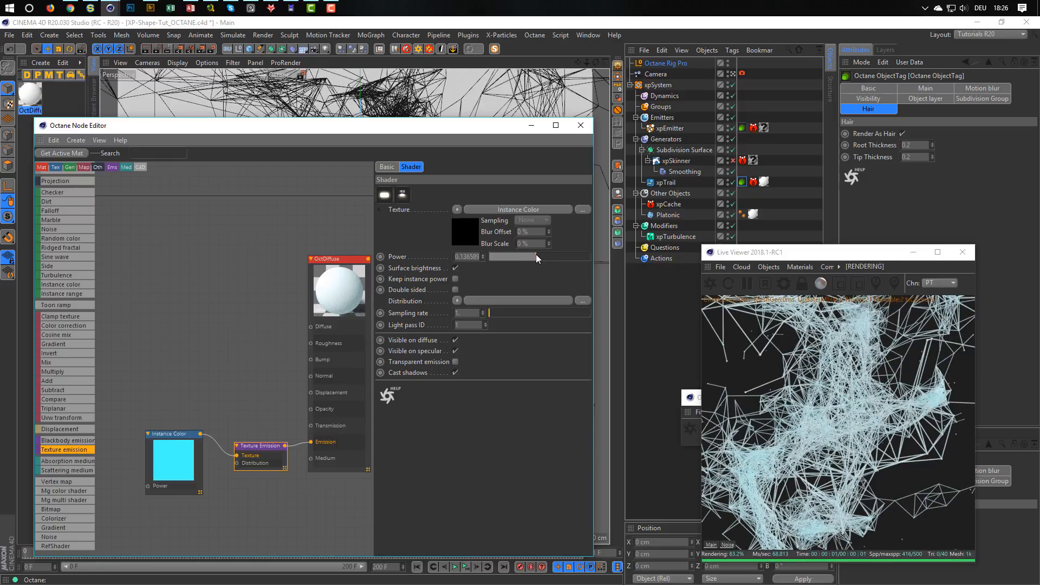
# Thin the xpTrail hair rendering by setting both root and tip thickness to 0.1.
pyautogui.moveTo(917, 147); pyautogui.dragTo(822, 166)
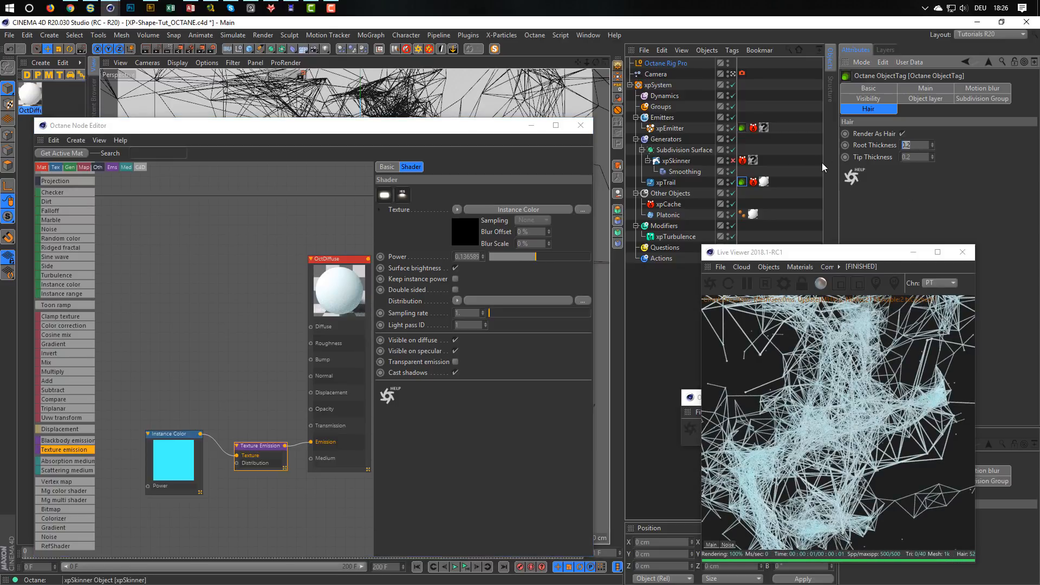
pyautogui.write('.1')
pyautogui.press('Tab')
pyautogui.write('.1')
pyautogui.press('Return')
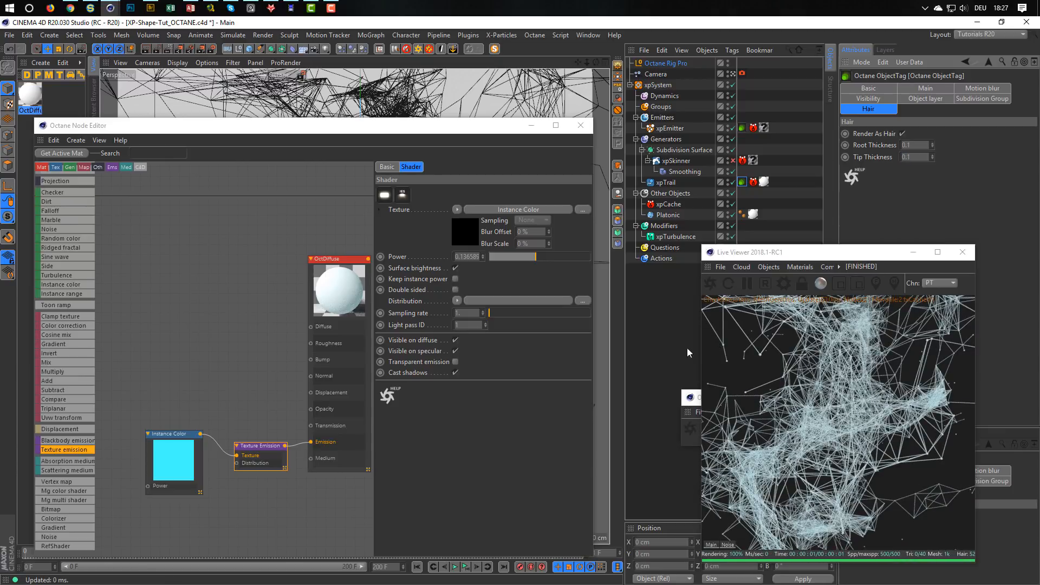
# Move the Instance Color and Texture Emission nodes slightly farther from the OctDiffuse material node.
pyautogui.moveTo(260, 445); pyautogui.dragTo(256, 440)
pyautogui.moveTo(181, 433); pyautogui.dragTo(170, 431)
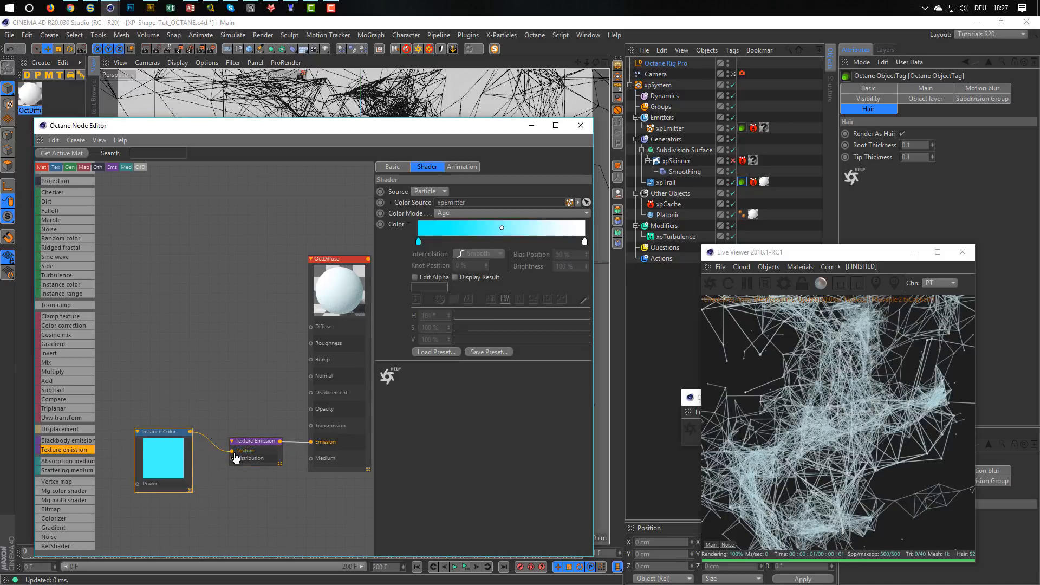
pyautogui.moveTo(253, 441); pyautogui.dragTo(245, 437)
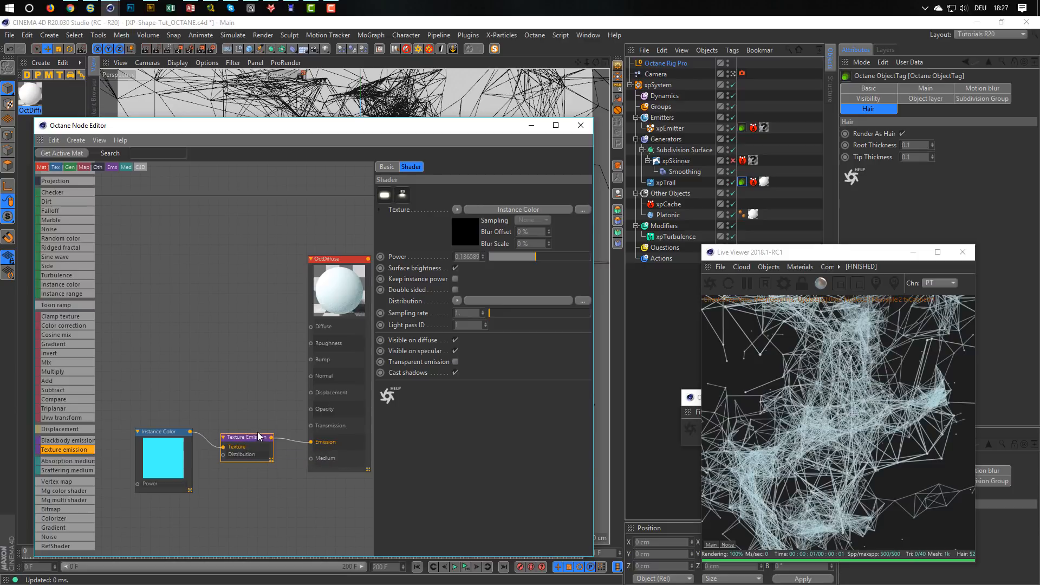
# Rename the OctDiffuse material to Trails, moving the node editor window clear of the material list.
pyautogui.moveTo(306, 137); pyautogui.dragTo(339, 152)
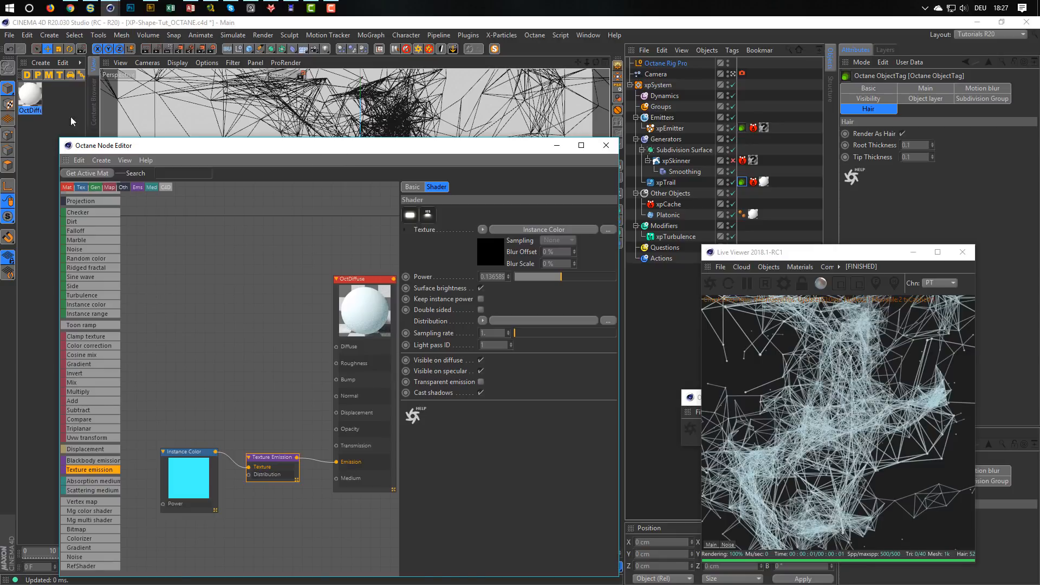
pyautogui.doubleClick(27, 109)
pyautogui.write('Trails')
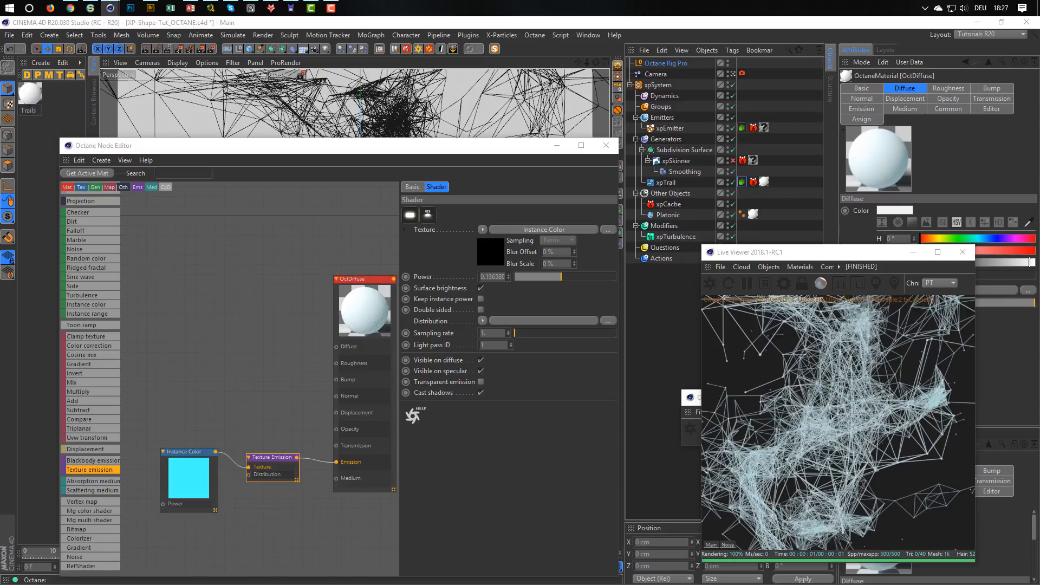
pyautogui.press('Return')
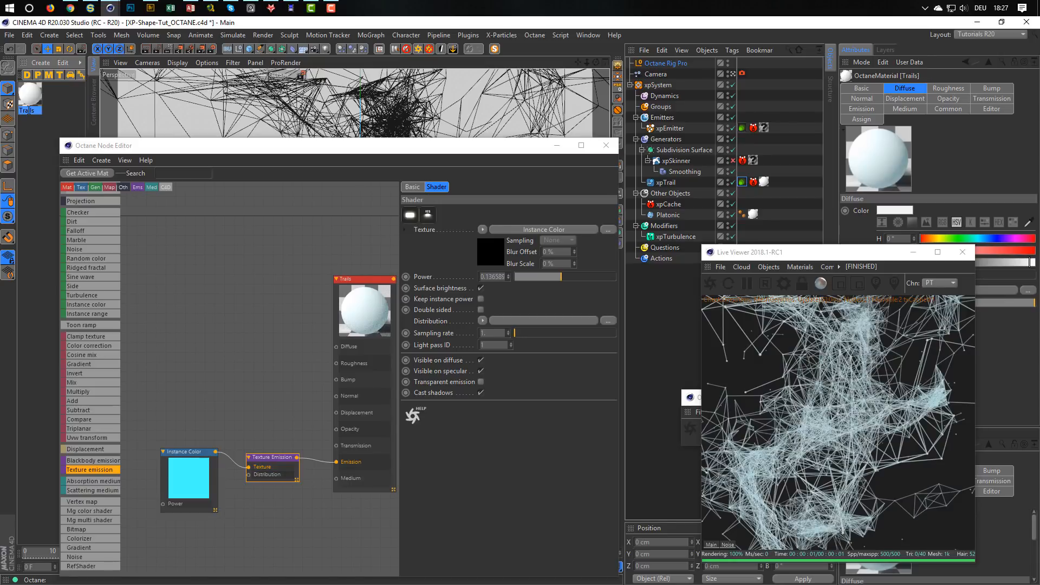
# Duplicate the Trails material and rename the copy Particles.
pyautogui.keyDown('ctrl'); pyautogui.moveTo(39, 96); pyautogui.dragTo(60, 100); pyautogui.keyUp('ctrl')
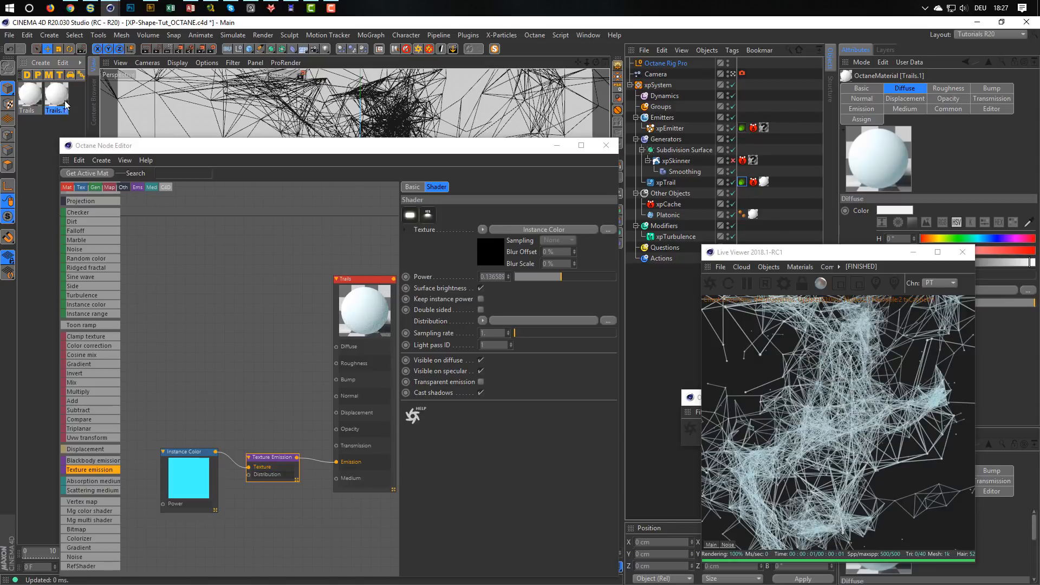
pyautogui.click(55, 109)
pyautogui.doubleClick(57, 103)
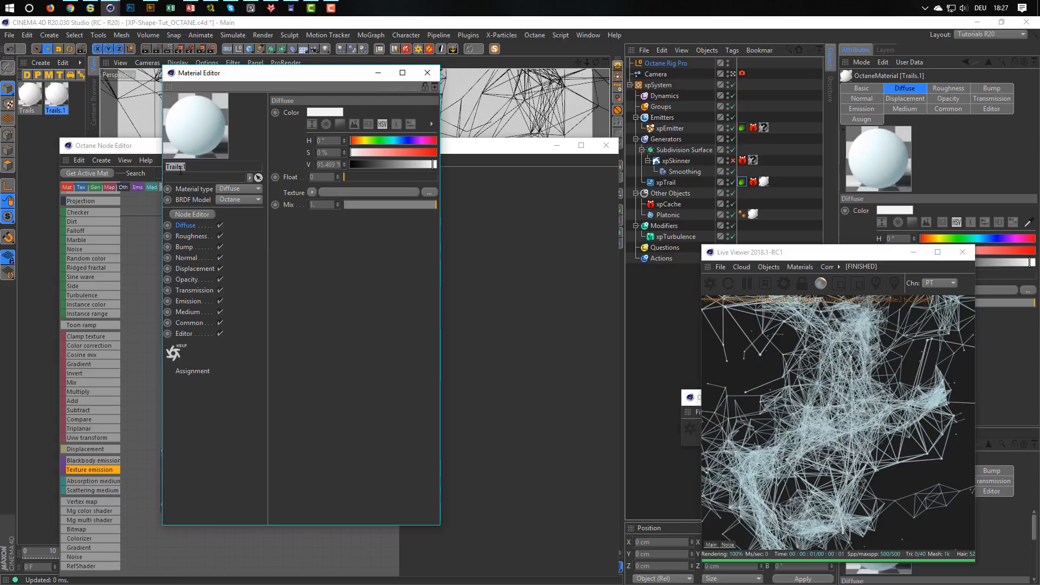
pyautogui.write('Pai')
pyautogui.press('Return')
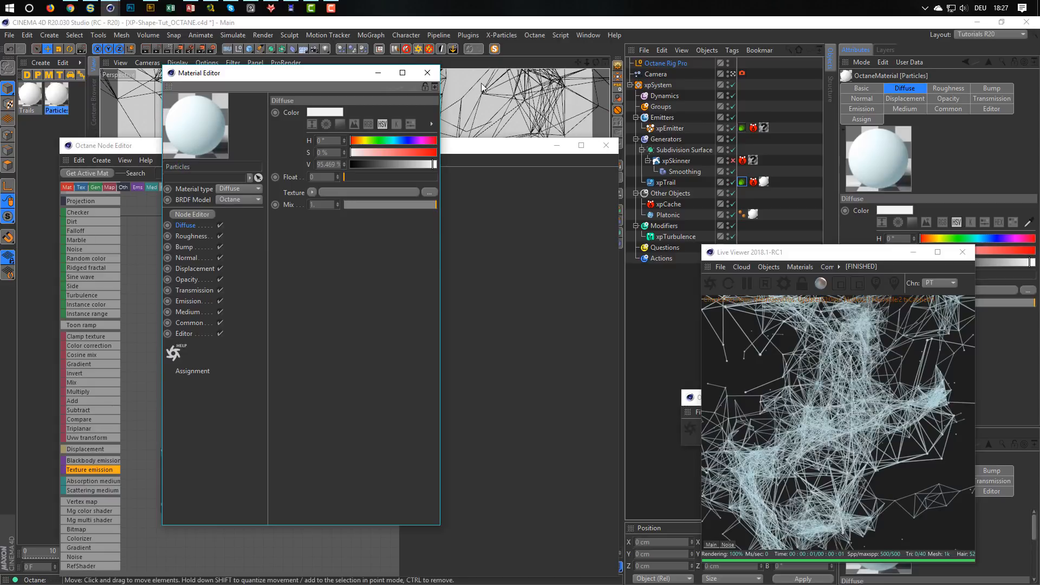
pyautogui.click(427, 72)
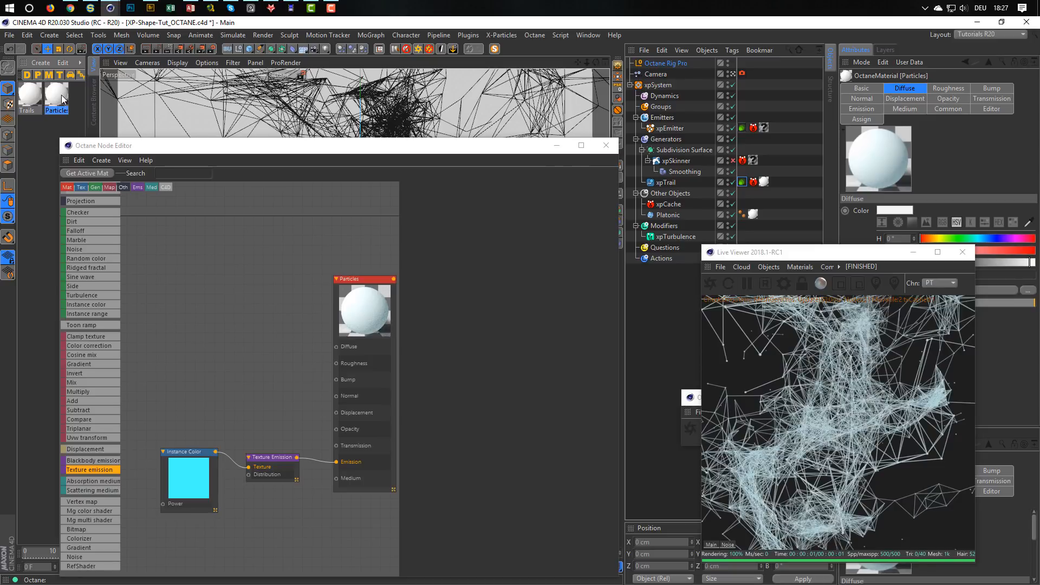
# Assign the Particles material to the Platonic object's texture tag and delete the xpEmitter's tag with the missing material.
pyautogui.moveTo(63, 99); pyautogui.dragTo(753, 215)
pyautogui.click(764, 128)
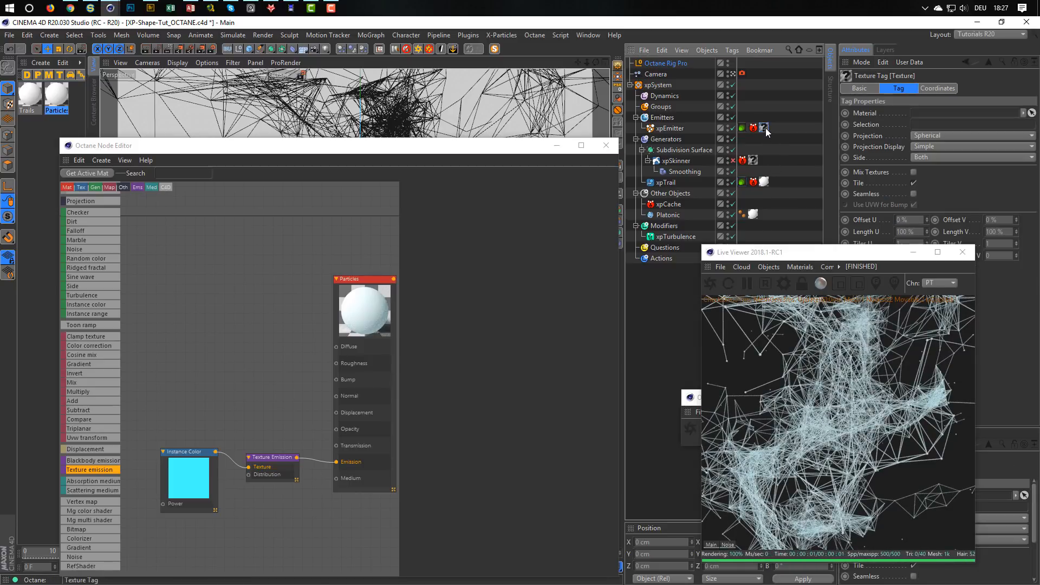
pyautogui.press('Delete')
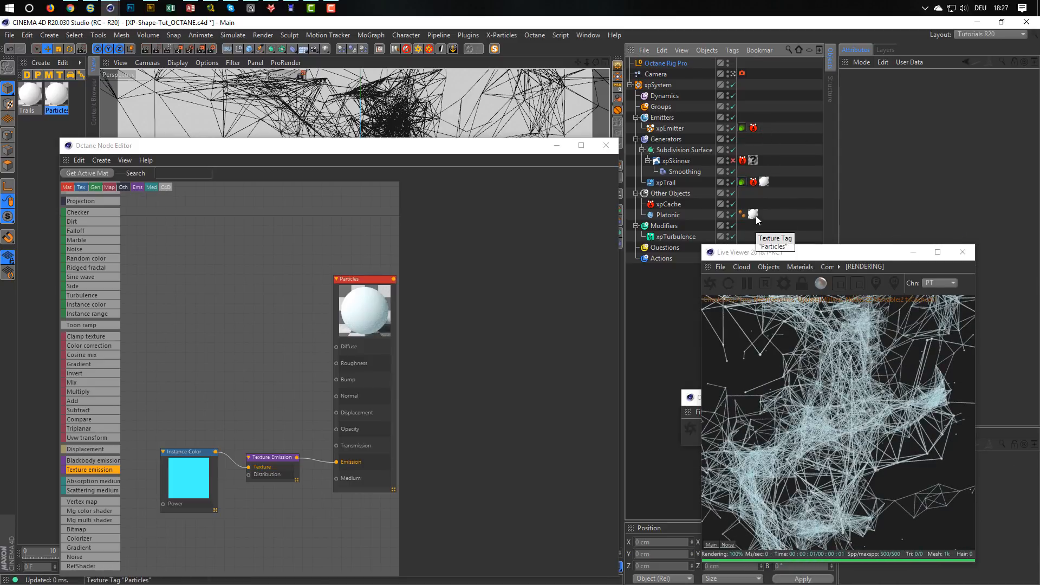
pyautogui.click(753, 215)
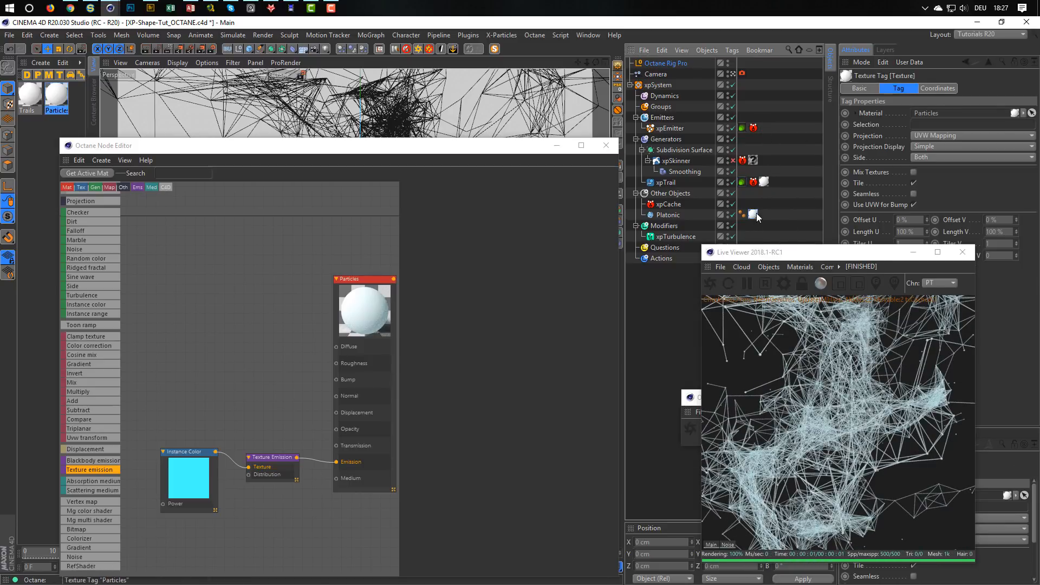
# Raise the Texture Emission power of the Particles material to about 0.87.
pyautogui.click(58, 98)
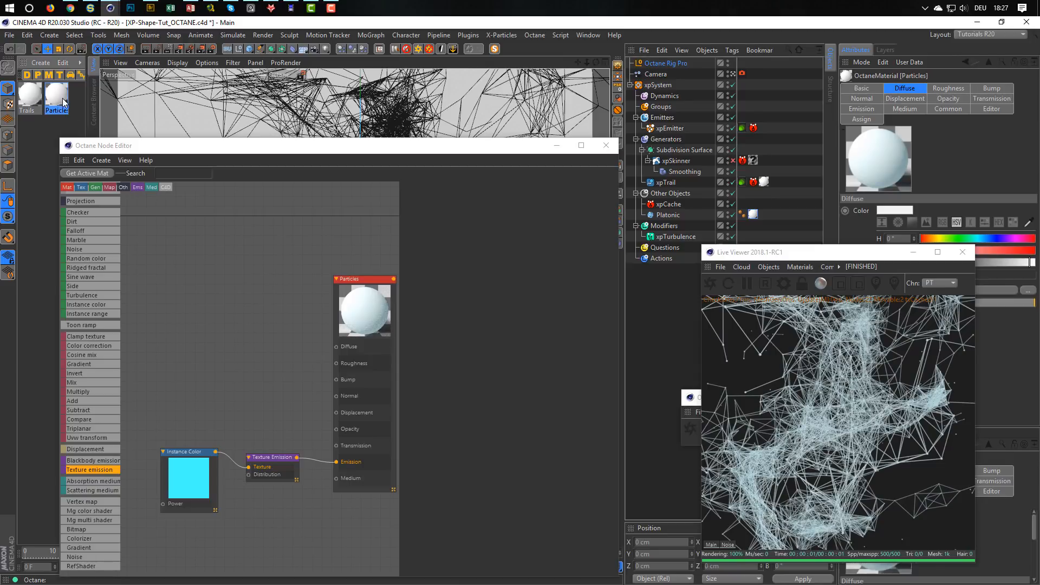
pyautogui.moveTo(289, 339); pyautogui.dragTo(277, 307, button='middle')
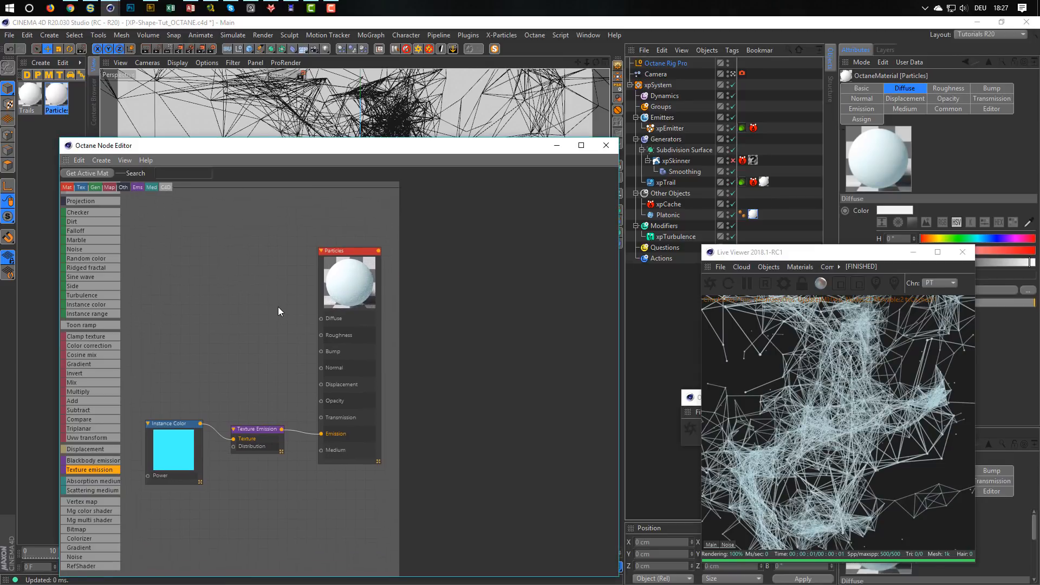
pyautogui.click(260, 422)
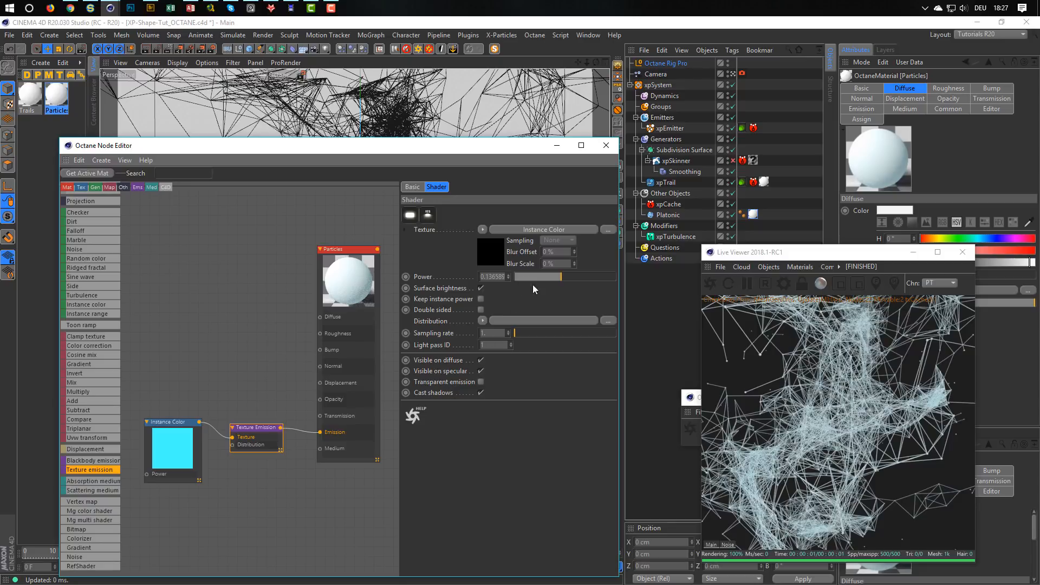
pyautogui.moveTo(563, 275); pyautogui.dragTo(573, 277)
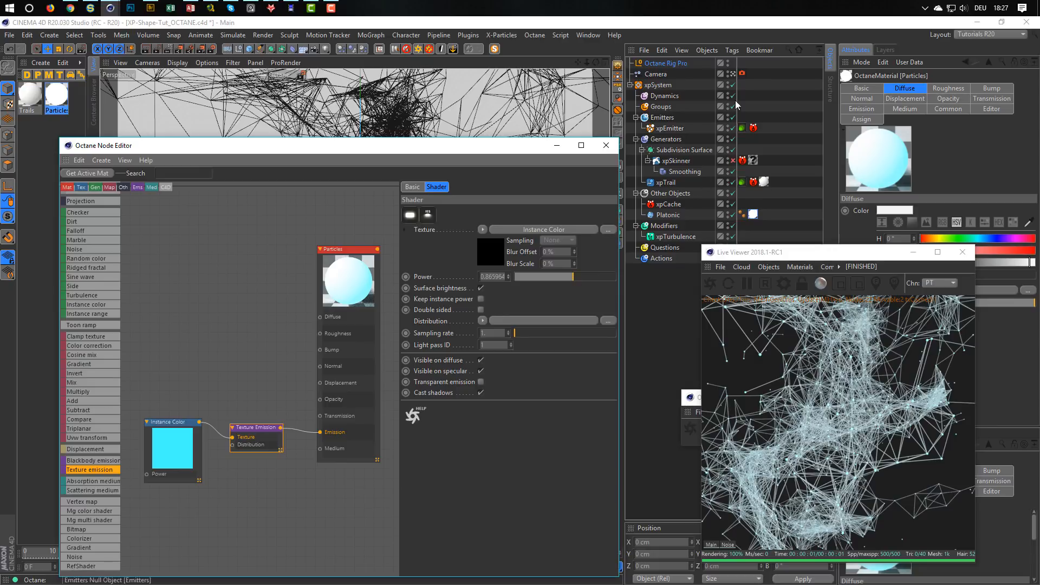
# Enable post processing on the camera's Octane tag and raise the bloom power to about 16.5.
pyautogui.click(742, 73)
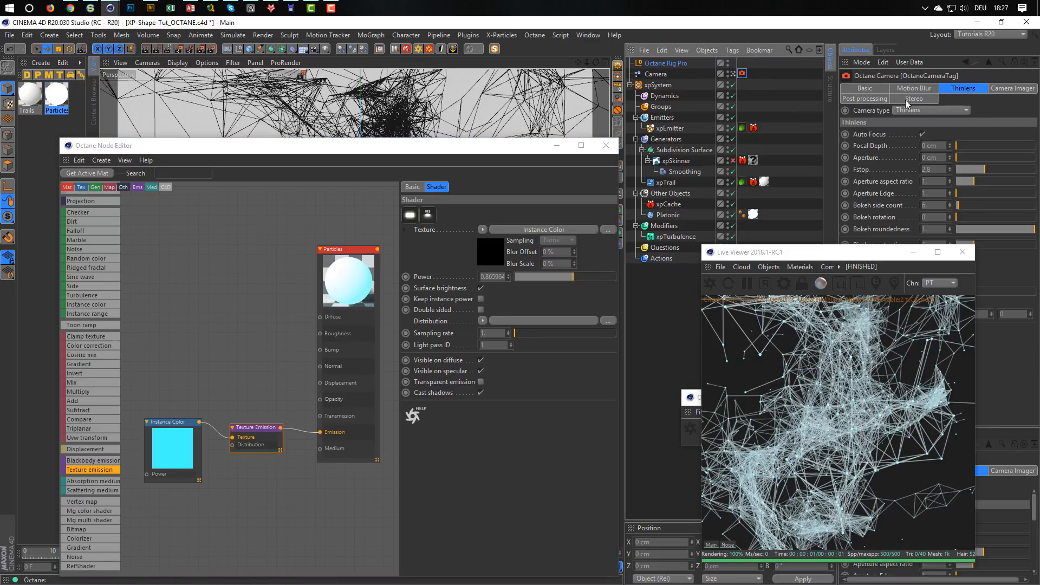
pyautogui.click(869, 99)
pyautogui.click(908, 134)
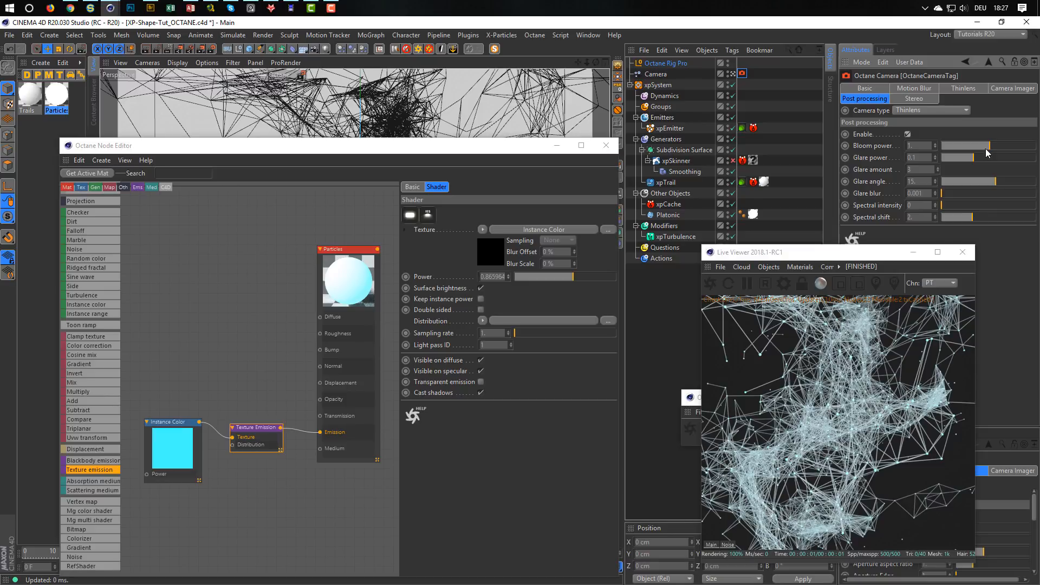
pyautogui.moveTo(985, 149); pyautogui.dragTo(1012, 150)
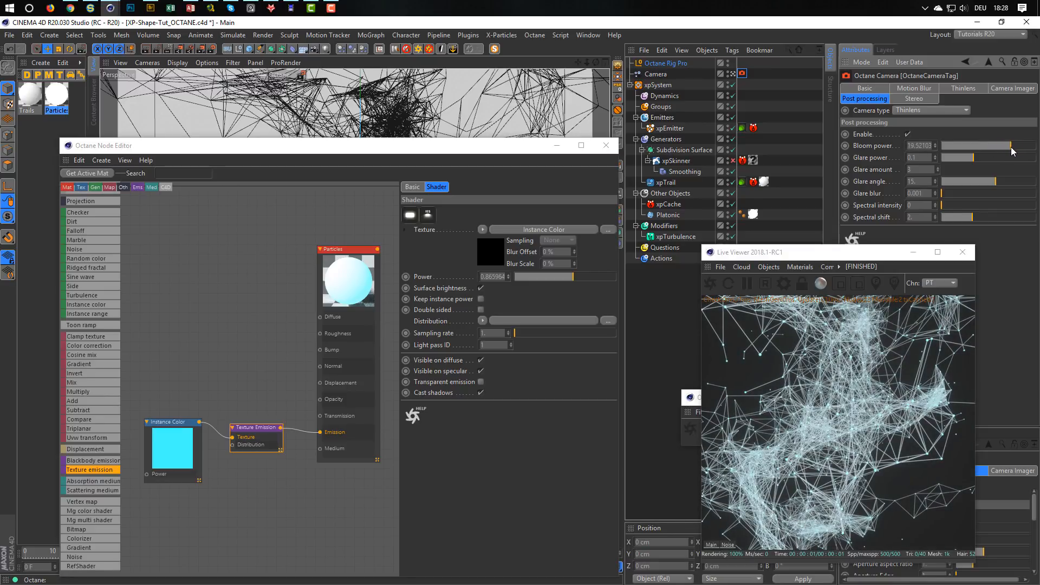
# Test the Particles material's emission without surface brightness, and with it re-enabled set the Texture Emission power to about 27.
pyautogui.click(480, 288)
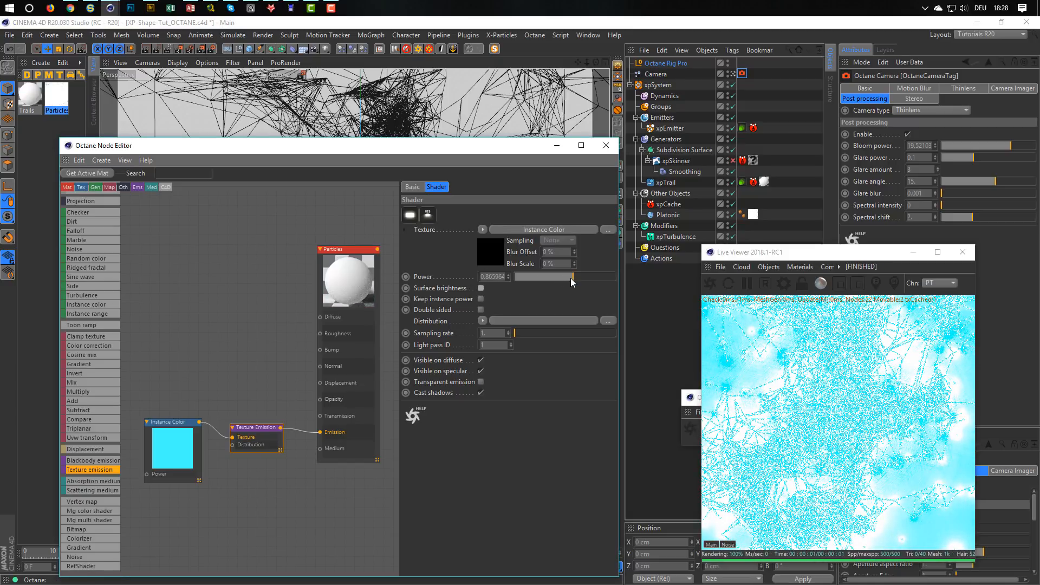
pyautogui.moveTo(570, 278); pyautogui.dragTo(516, 280)
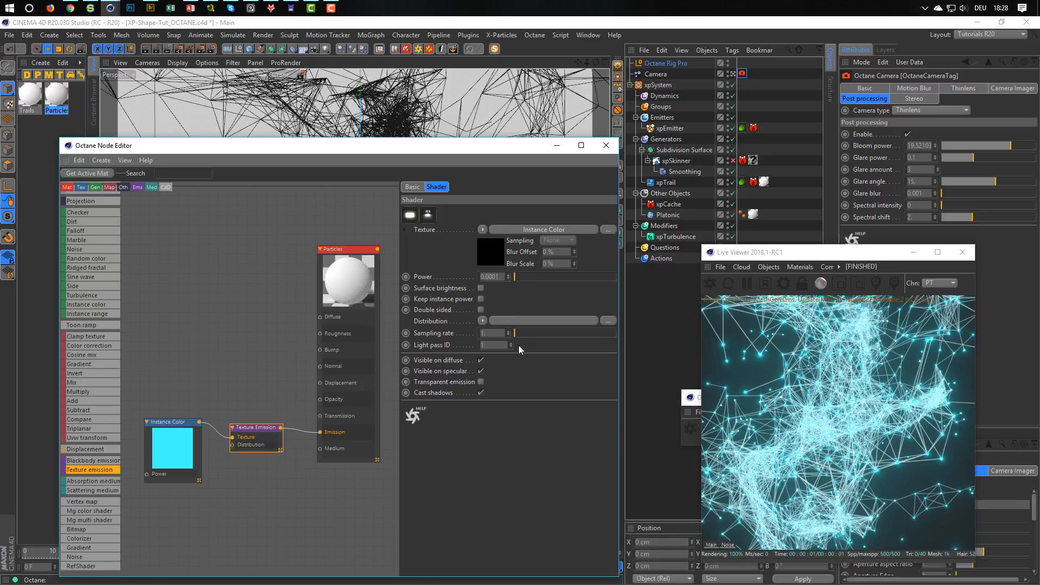
pyautogui.click(480, 288)
pyautogui.moveTo(521, 275); pyautogui.dragTo(597, 278)
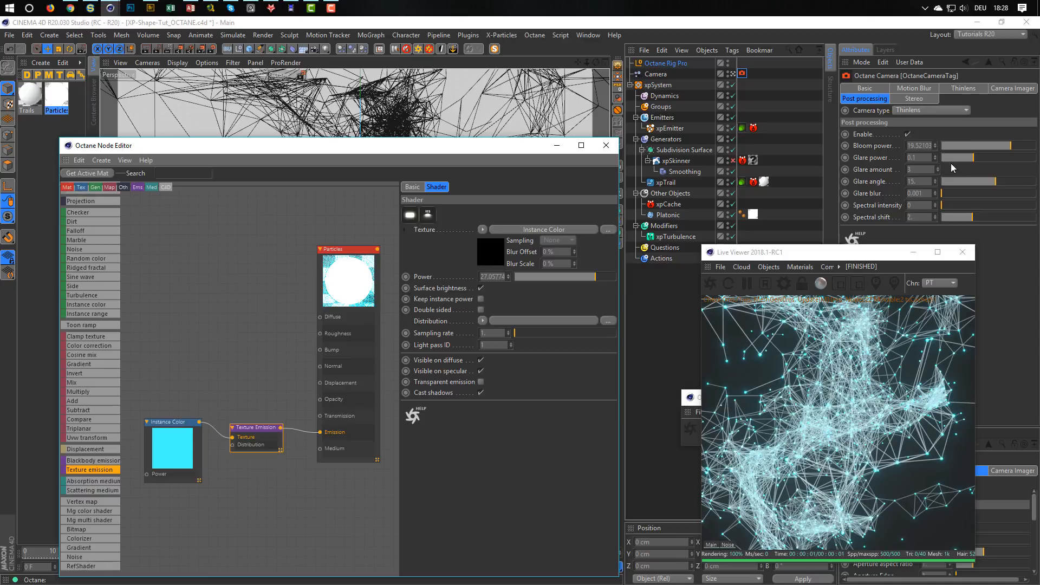
# Raise the camera tag's glare power to about 0.2, disable its post processing and close the Octane Node Editor.
pyautogui.moveTo(975, 157)
pyautogui.mouseDown()
pyautogui.moveTo(995, 158)
pyautogui.moveTo(983, 166)
pyautogui.mouseUp()
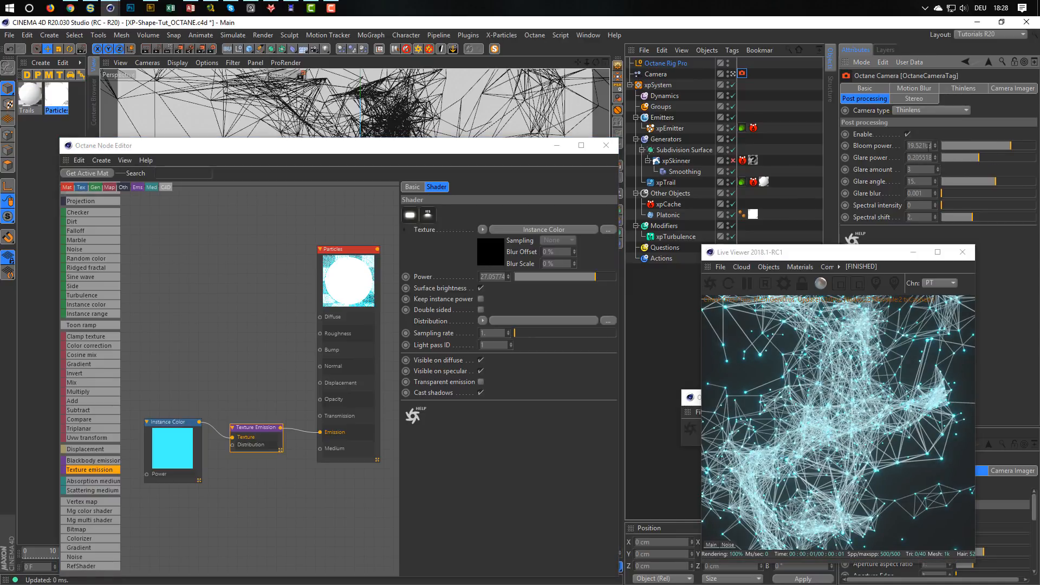
pyautogui.click(908, 134)
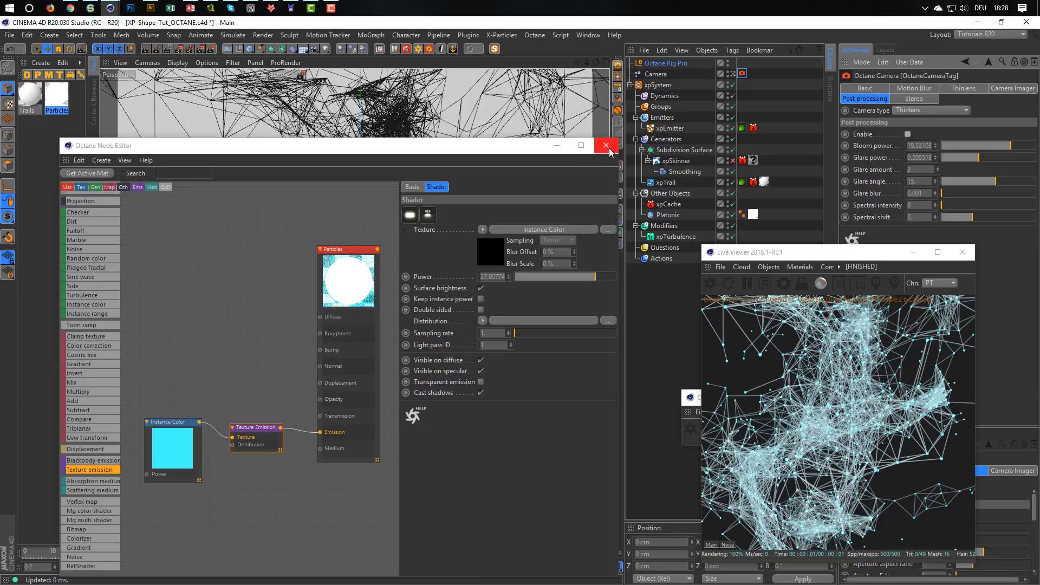
pyautogui.click(607, 146)
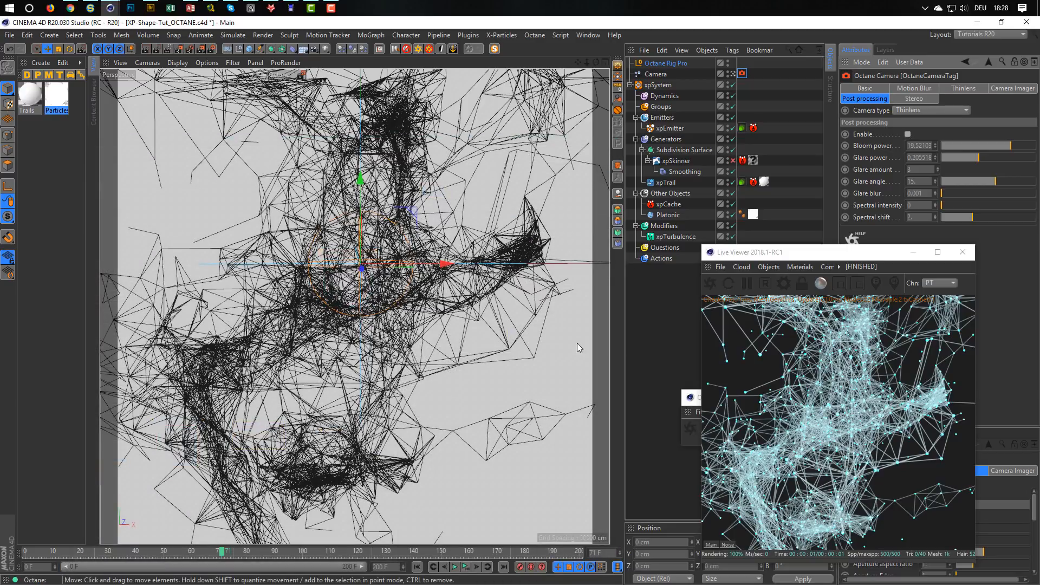
# Enable the xpSkinner generator and apply the SSS_05 material to it from the SSS category of Octane's local material database.
pyautogui.click(734, 161)
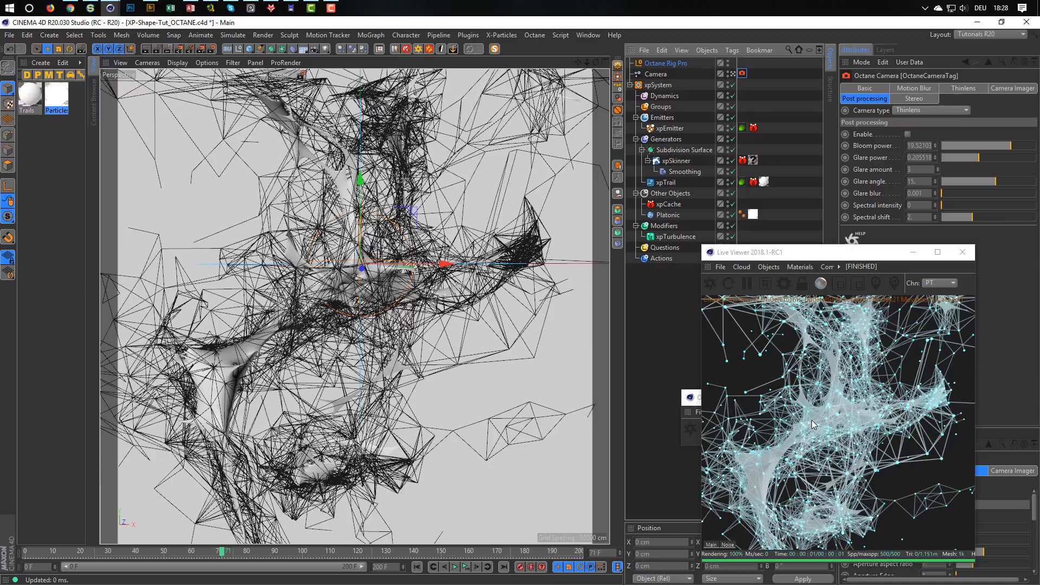
pyautogui.click(801, 267)
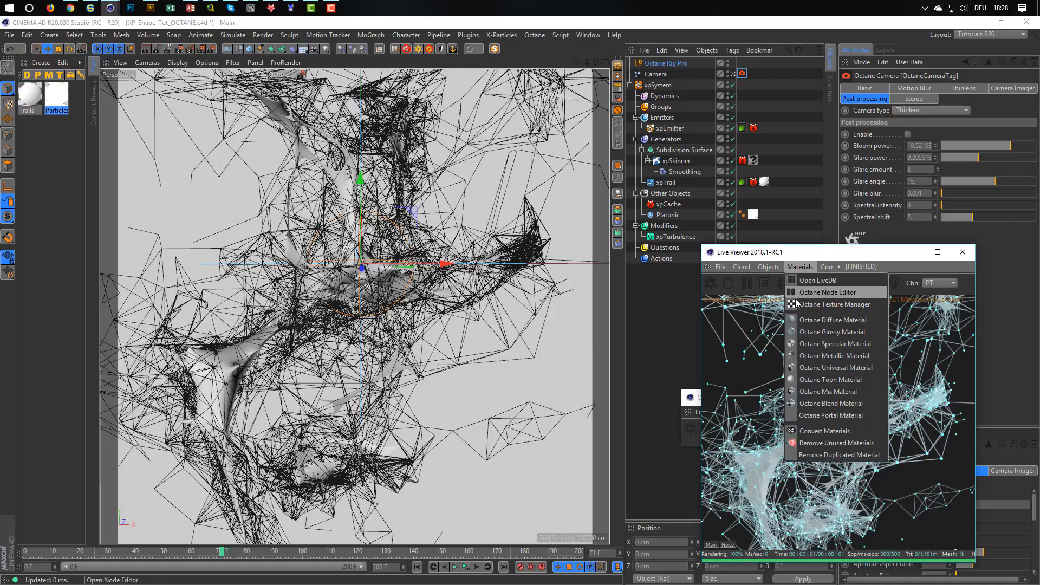
pyautogui.click(828, 279)
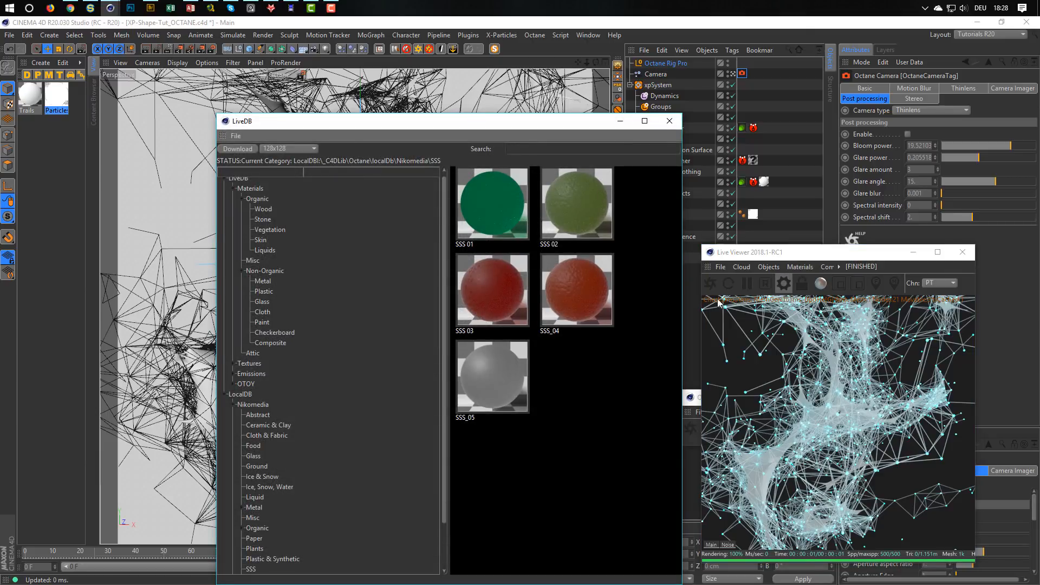
pyautogui.scroll(-2, 266, 353)
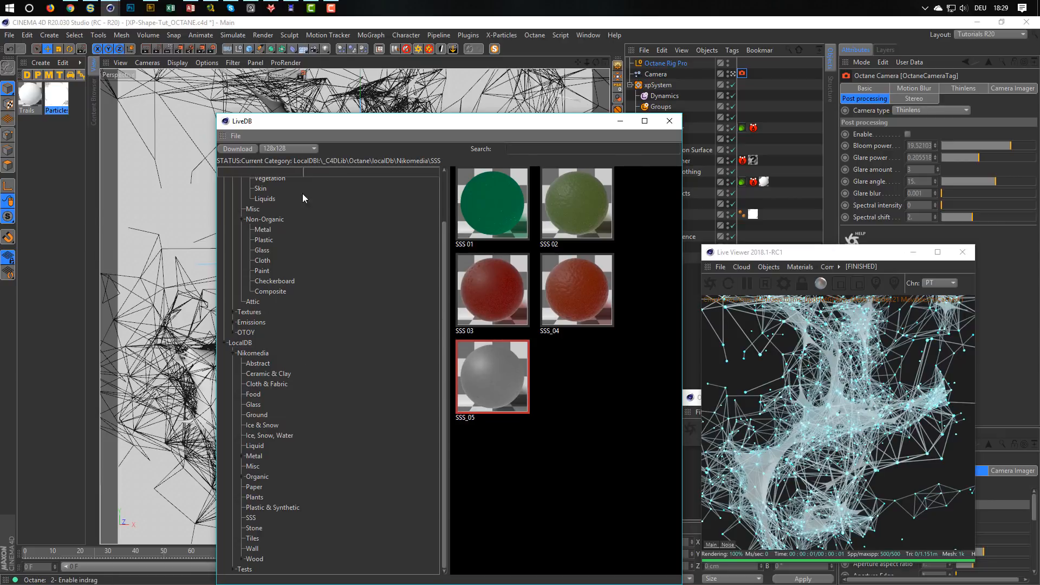
pyautogui.click(237, 149)
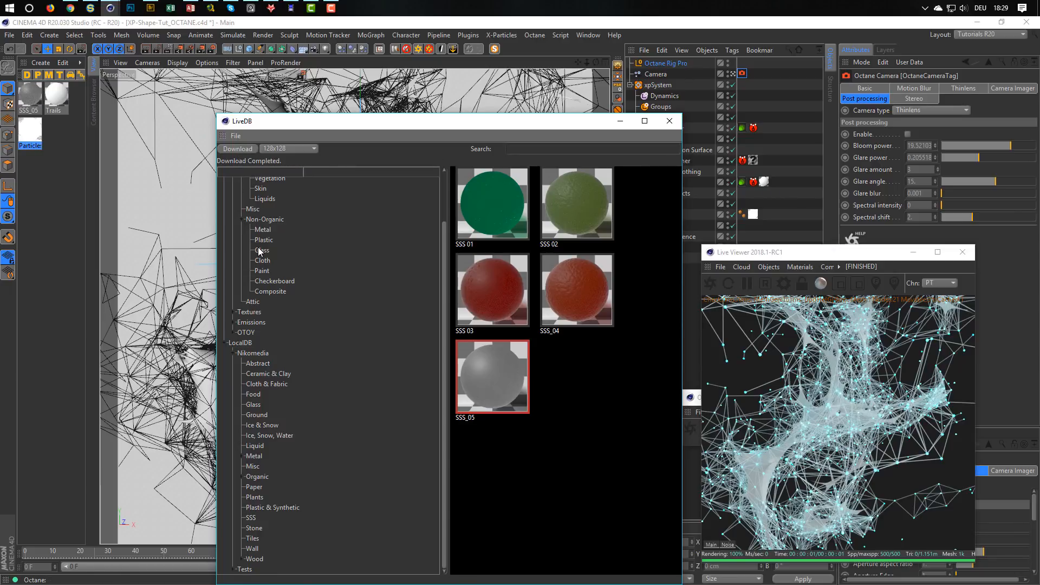
pyautogui.click(669, 121)
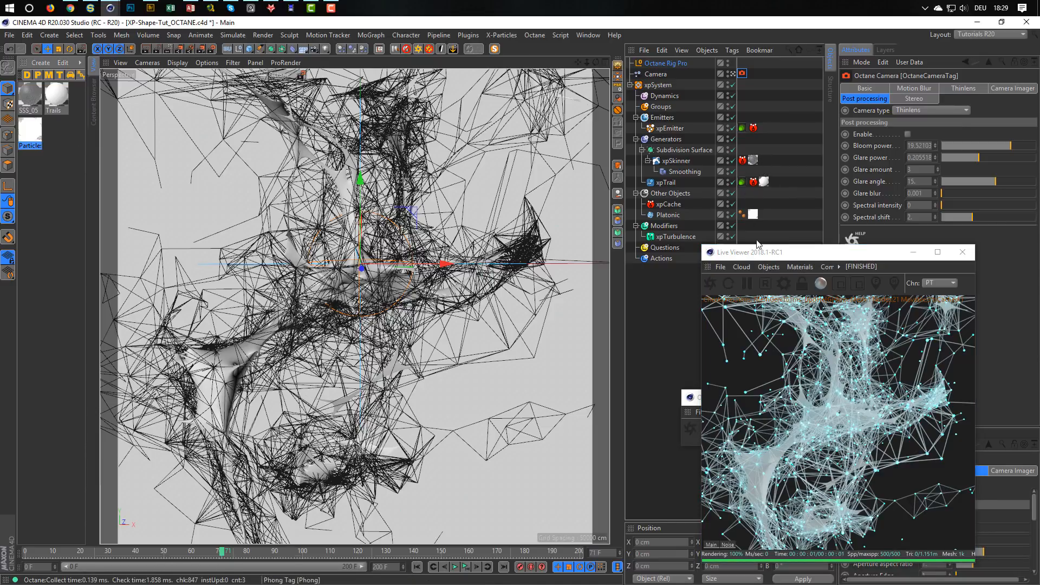
# Enlarge the Live Viewer window and place it over the perspective viewport.
pyautogui.moveTo(702, 247); pyautogui.dragTo(586, 158)
pyautogui.moveTo(697, 171); pyautogui.dragTo(266, 113)
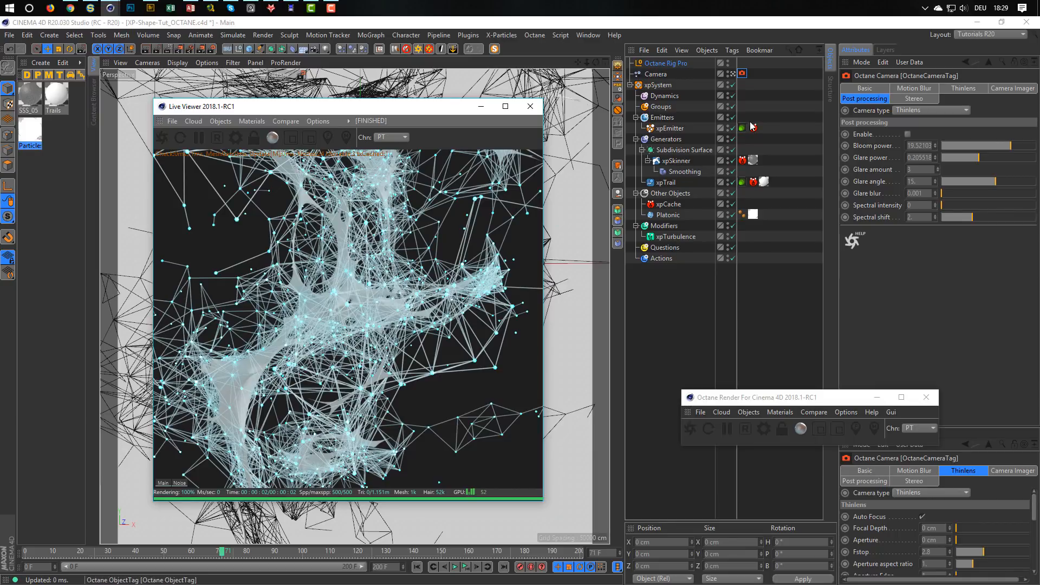
pyautogui.click(742, 128)
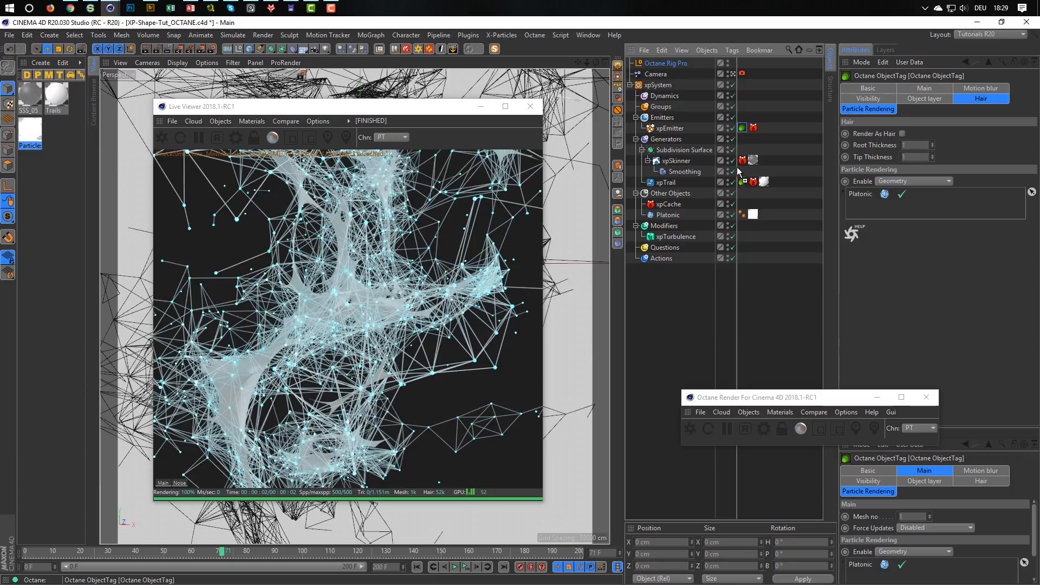
pyautogui.keyDown('ctrl'); pyautogui.moveTo(741, 168); pyautogui.dragTo(742, 161); pyautogui.keyUp('ctrl')
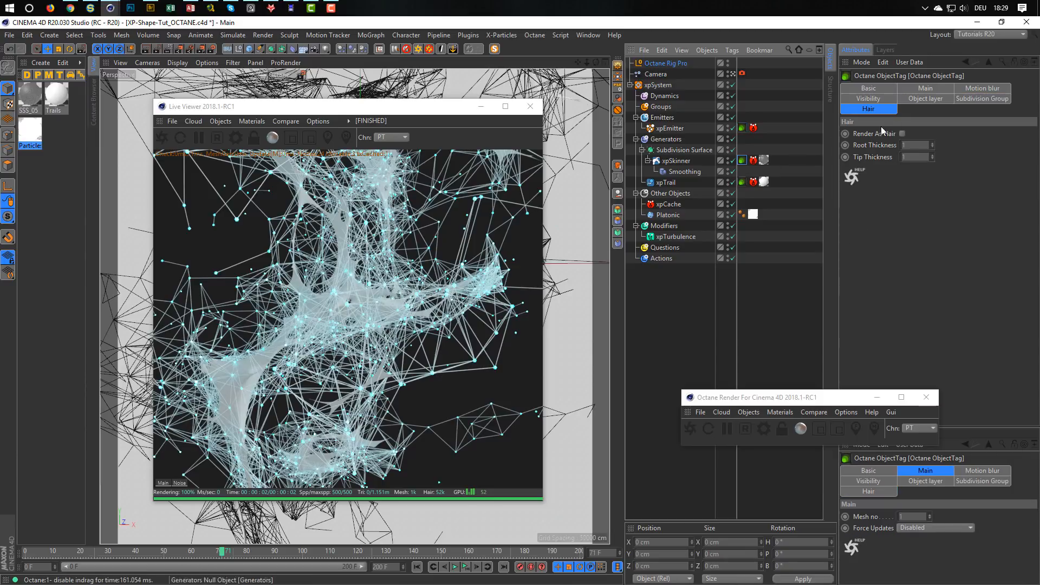
pyautogui.click(742, 160)
pyautogui.press('Delete')
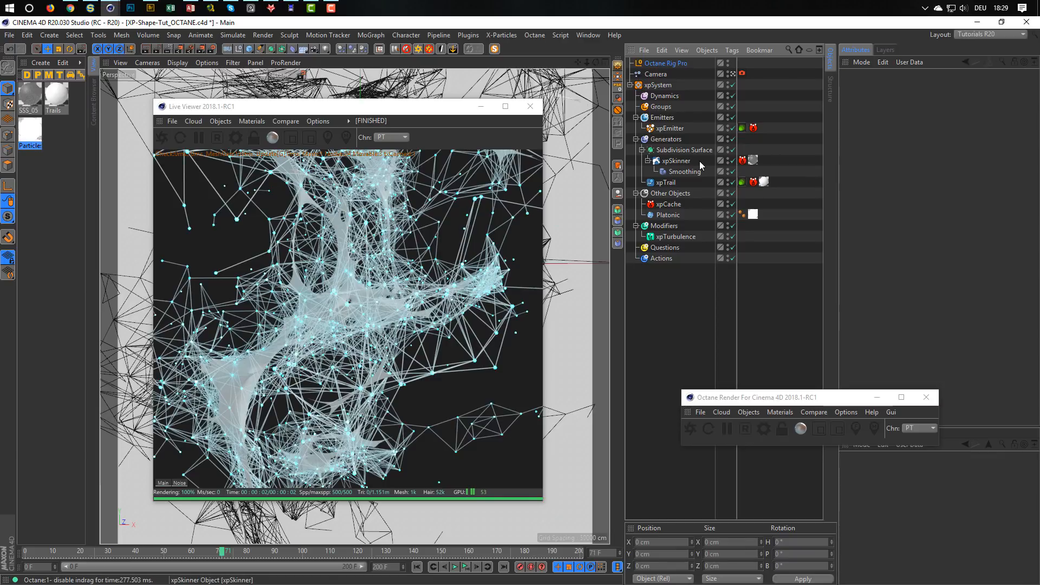
# Add a Connect object as the parent of xpSkinner inside the Subdivision Surface.
pyautogui.click(684, 161)
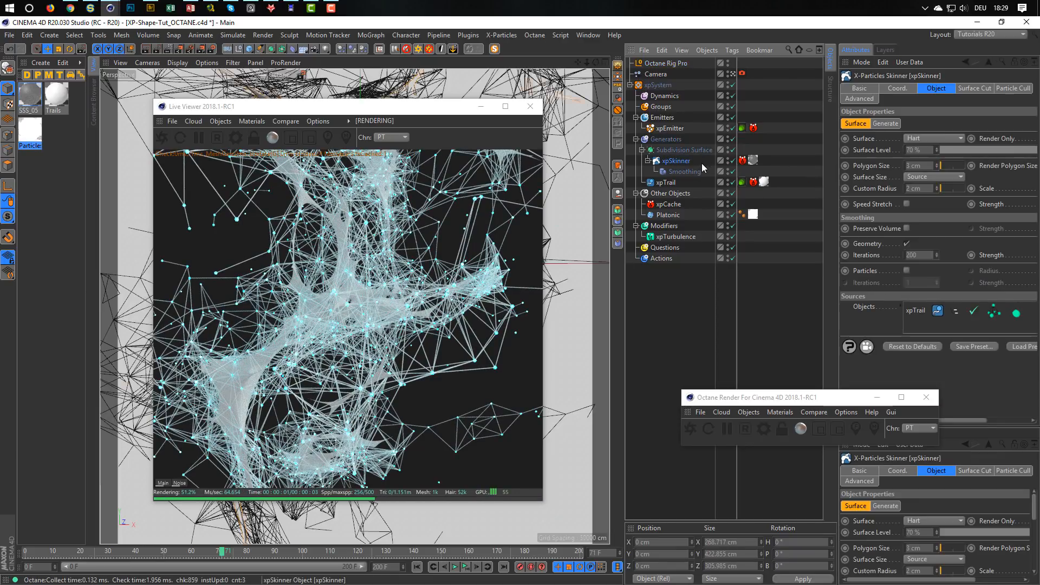
pyautogui.click(282, 51)
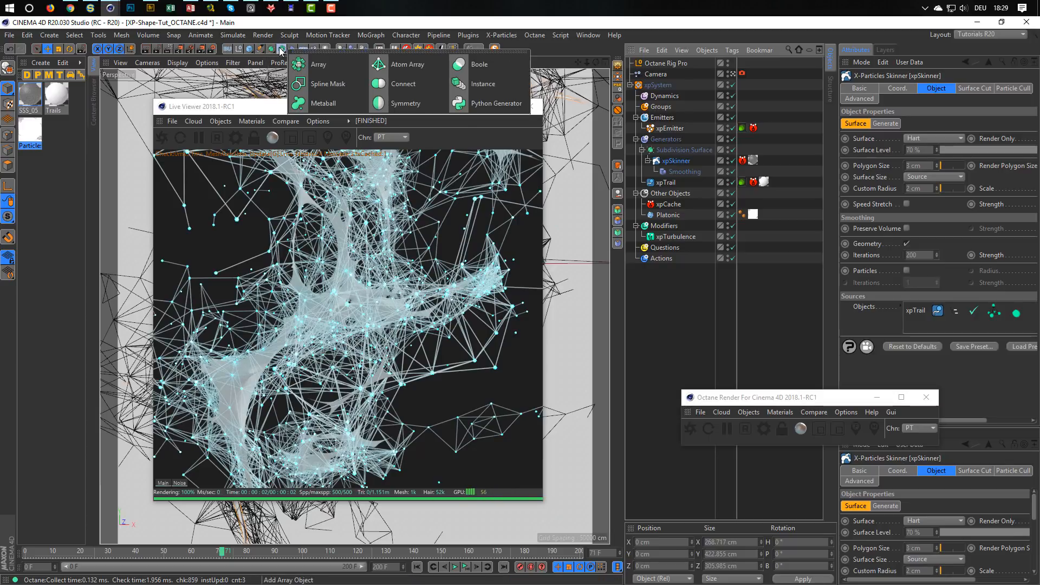
pyautogui.keyDown('alt'); pyautogui.click(395, 85); pyautogui.keyUp('alt')
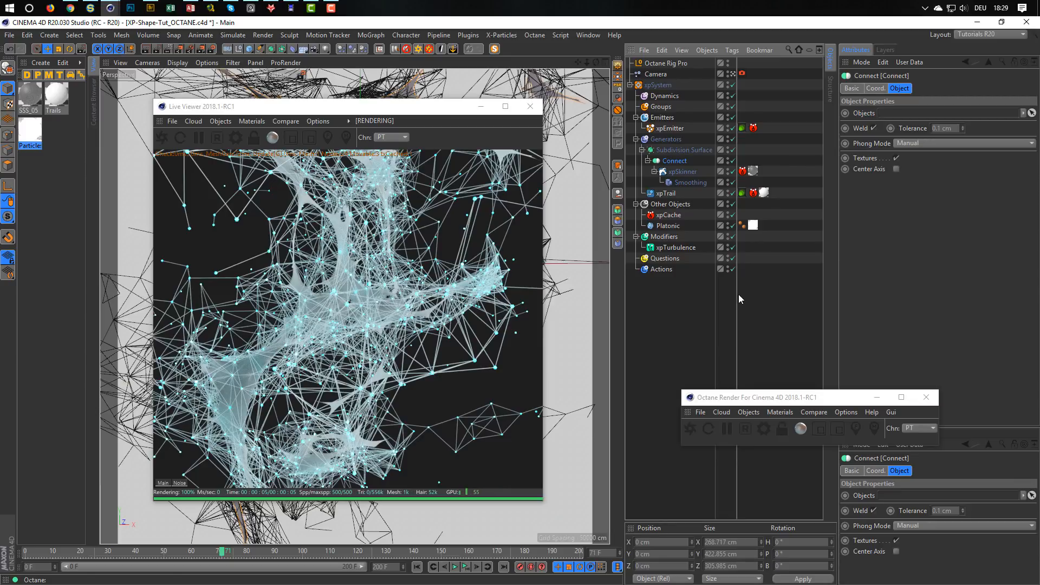
# Open the SSS_05 material in the Octane Node Editor and position the editor and the Live Viewer so both are usable.
pyautogui.moveTo(439, 108); pyautogui.dragTo(513, 99)
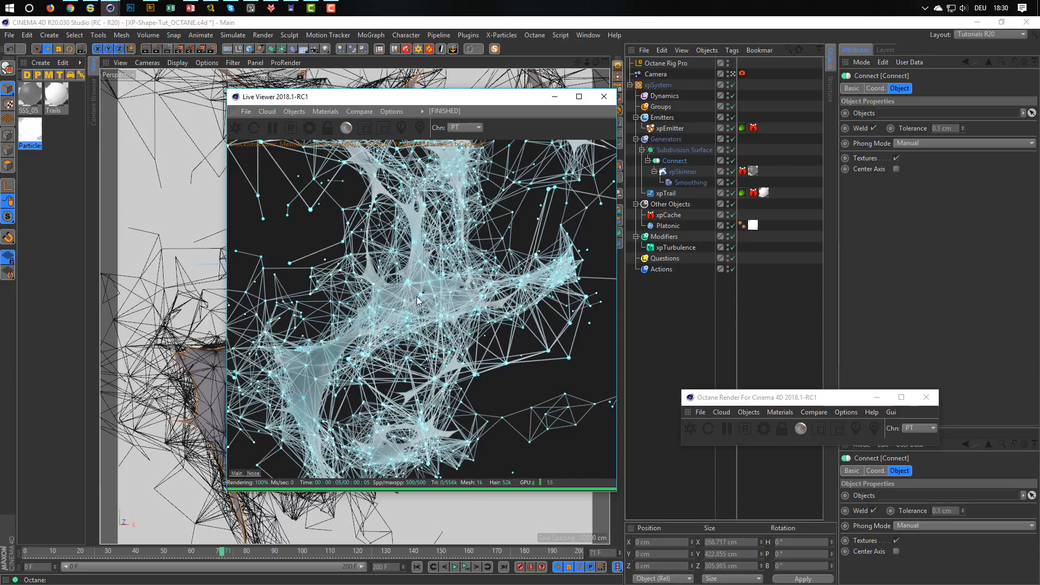
pyautogui.moveTo(438, 96); pyautogui.dragTo(740, 145)
pyautogui.click(22, 99)
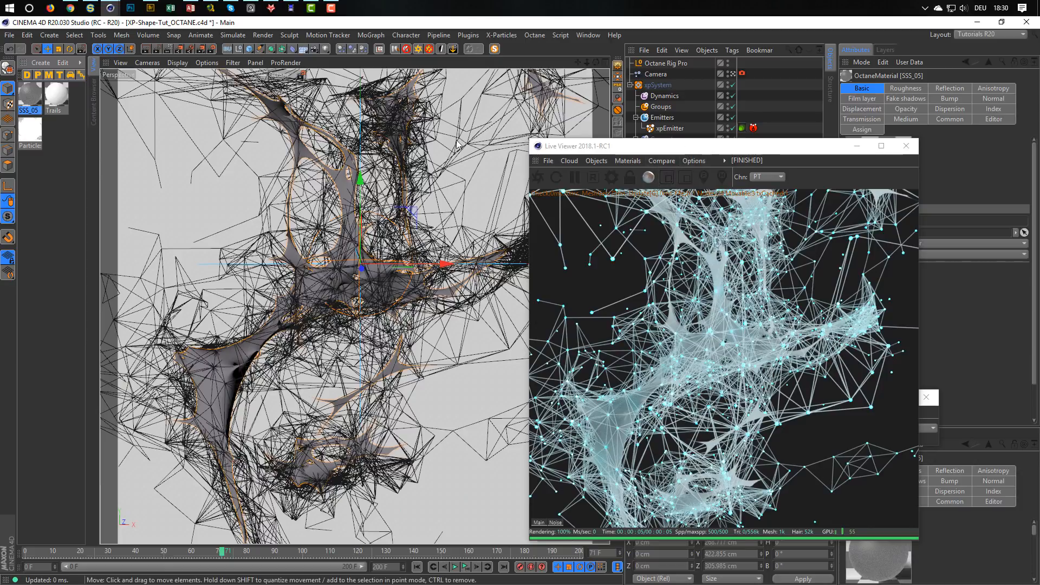
pyautogui.moveTo(648, 144); pyautogui.dragTo(332, 124)
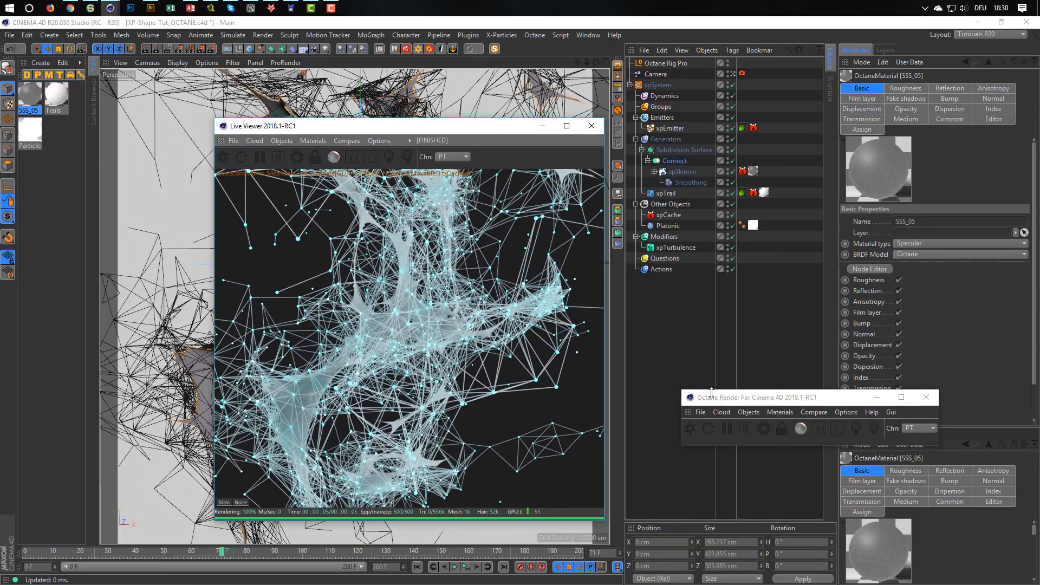
pyautogui.click(779, 412)
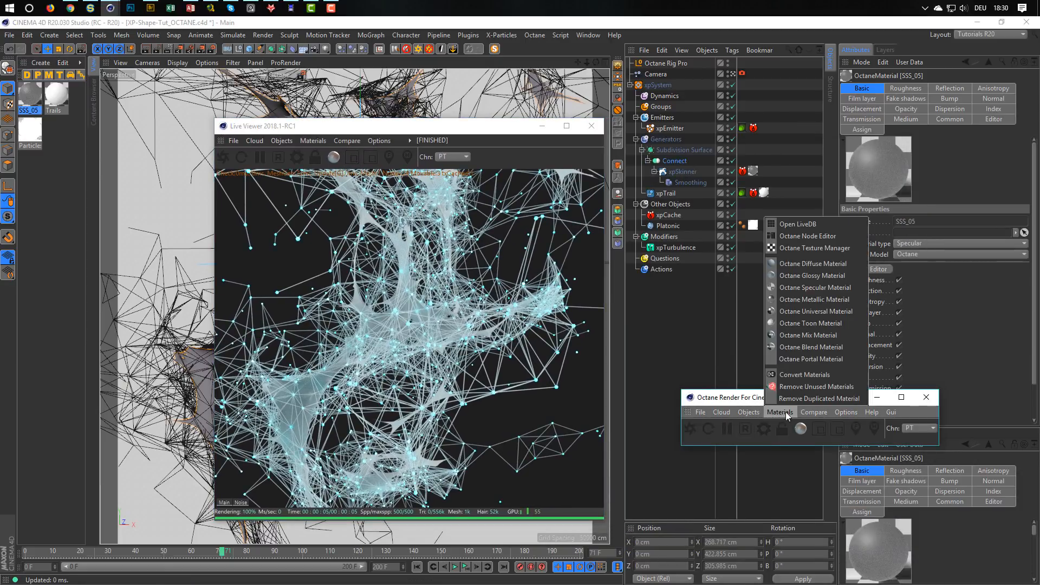
pyautogui.click(801, 235)
pyautogui.moveTo(458, 123); pyautogui.dragTo(808, 113)
pyautogui.moveTo(479, 164); pyautogui.dragTo(347, 97)
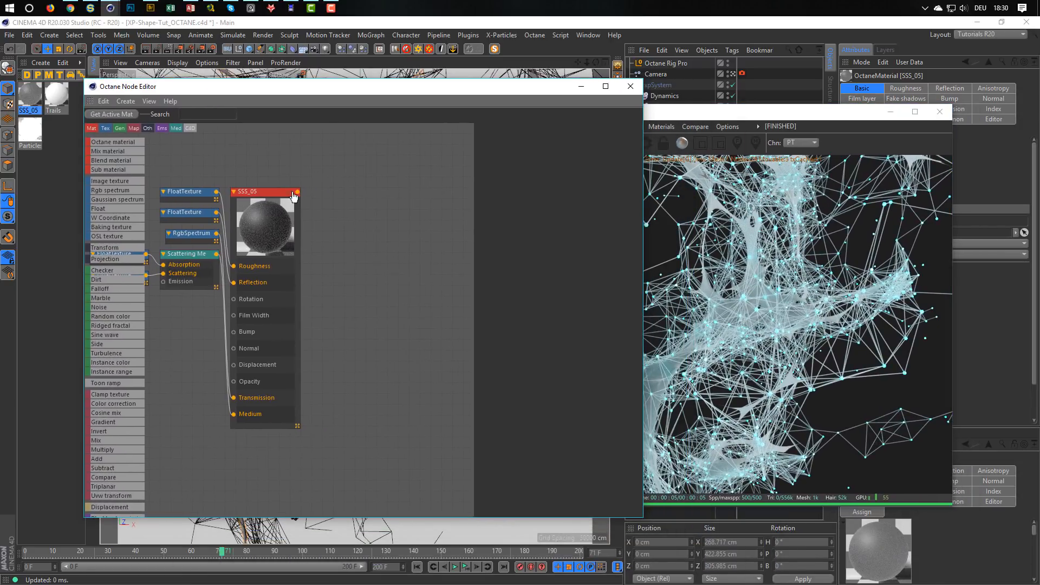
# Arrange the SSS_05 nodes so the Scattering Medium, its FloatTextures and the RgbSpectrum sit beside the inputs they feed.
pyautogui.moveTo(245, 259); pyautogui.dragTo(346, 232, button='middle')
pyautogui.moveTo(284, 232); pyautogui.dragTo(282, 371)
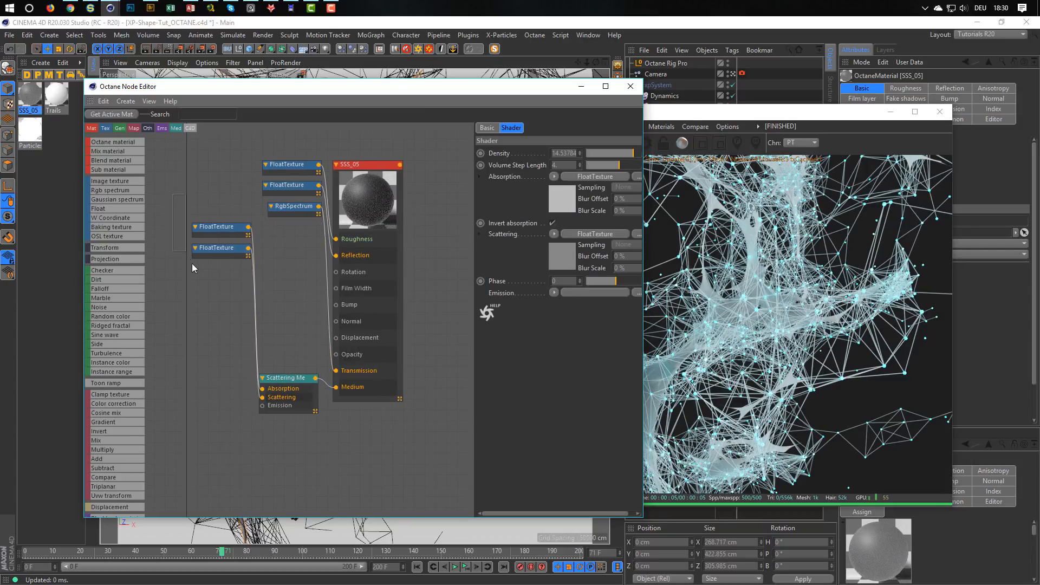
pyautogui.moveTo(192, 264); pyautogui.dragTo(212, 384)
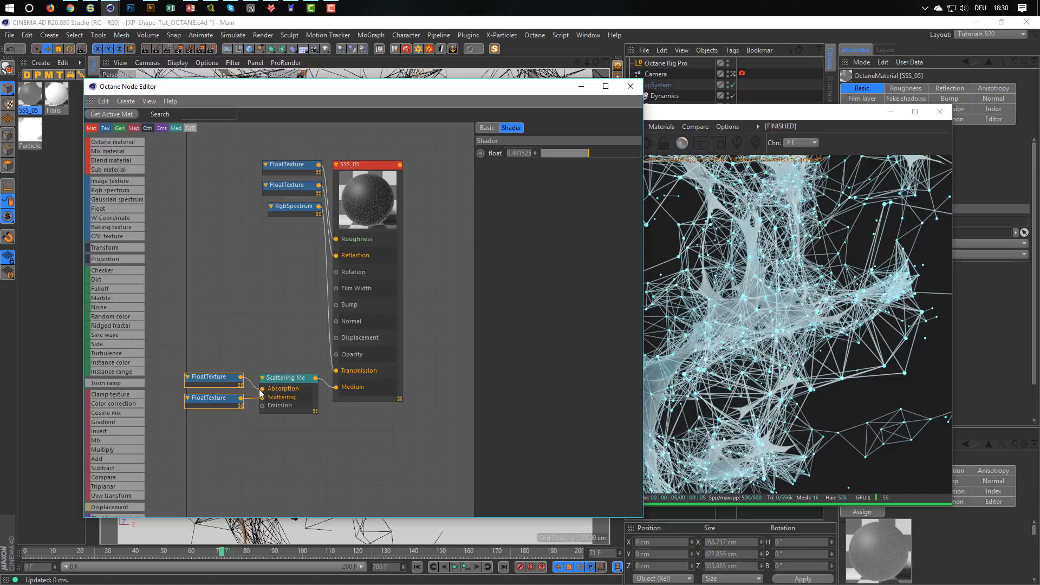
pyautogui.moveTo(273, 235)
pyautogui.mouseDown()
pyautogui.moveTo(298, 169)
pyautogui.moveTo(269, 184)
pyautogui.moveTo(261, 232)
pyautogui.mouseUp()
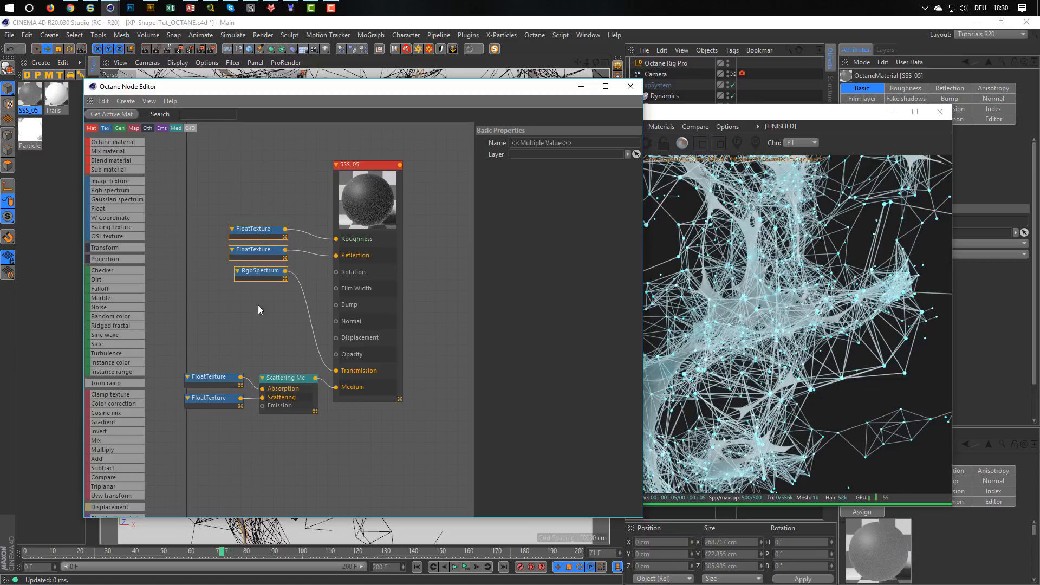
pyautogui.click(233, 322)
pyautogui.moveTo(258, 271); pyautogui.dragTo(277, 341)
pyautogui.click(290, 381)
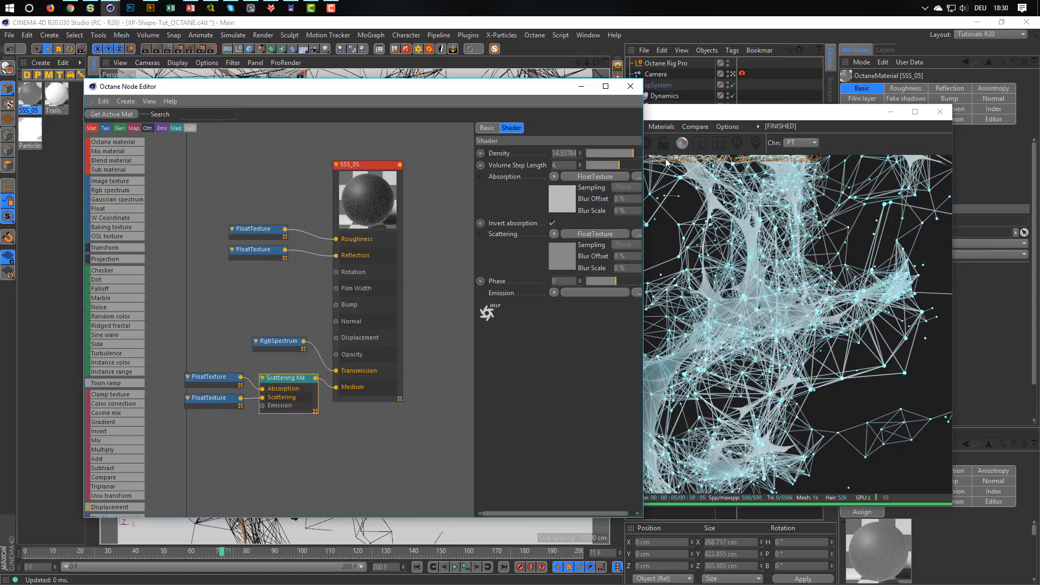
pyautogui.moveTo(518, 94); pyautogui.dragTo(457, 88)
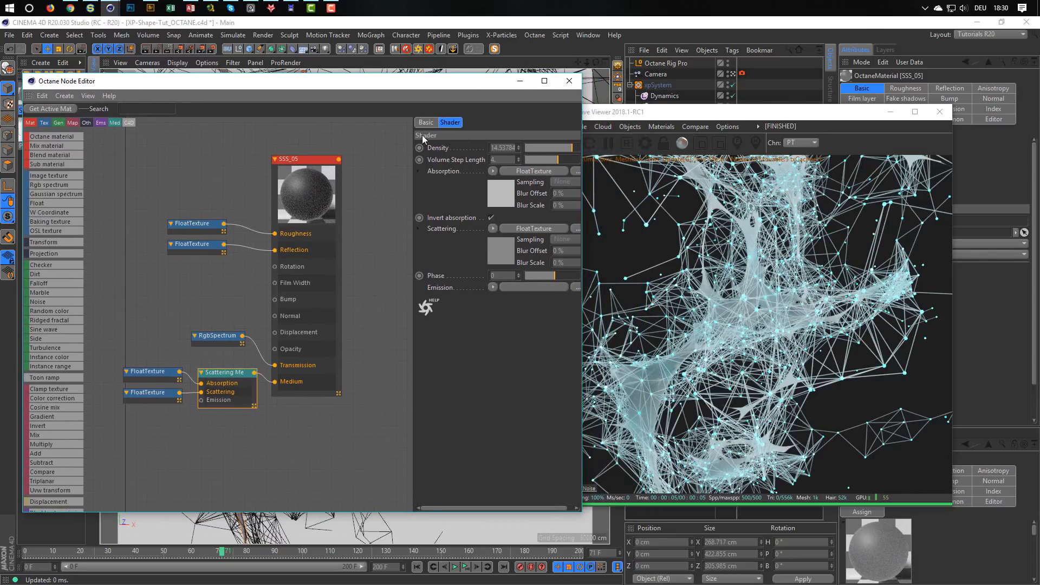
# Set the RgbSpectrum transmission color of SSS_05 to an orange with hue 43° and saturation 59%.
pyautogui.moveTo(229, 334); pyautogui.dragTo(226, 338)
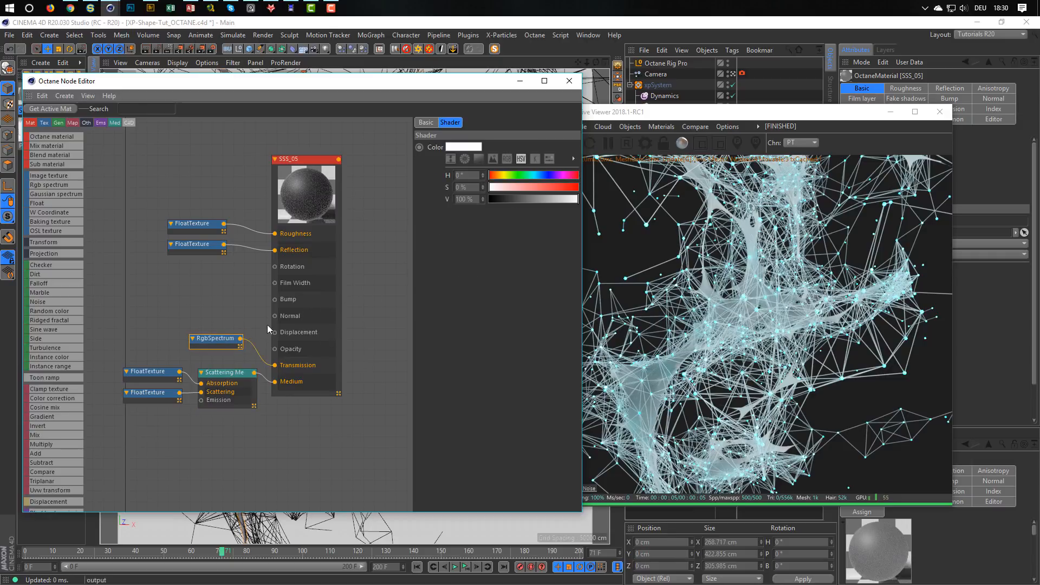
pyautogui.moveTo(501, 187); pyautogui.dragTo(541, 187)
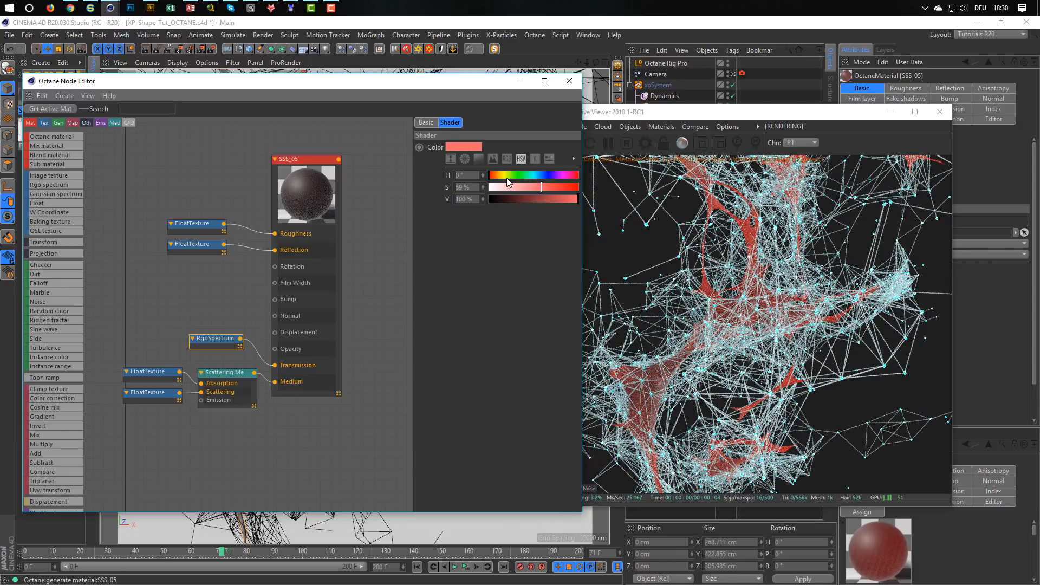
pyautogui.click(505, 177)
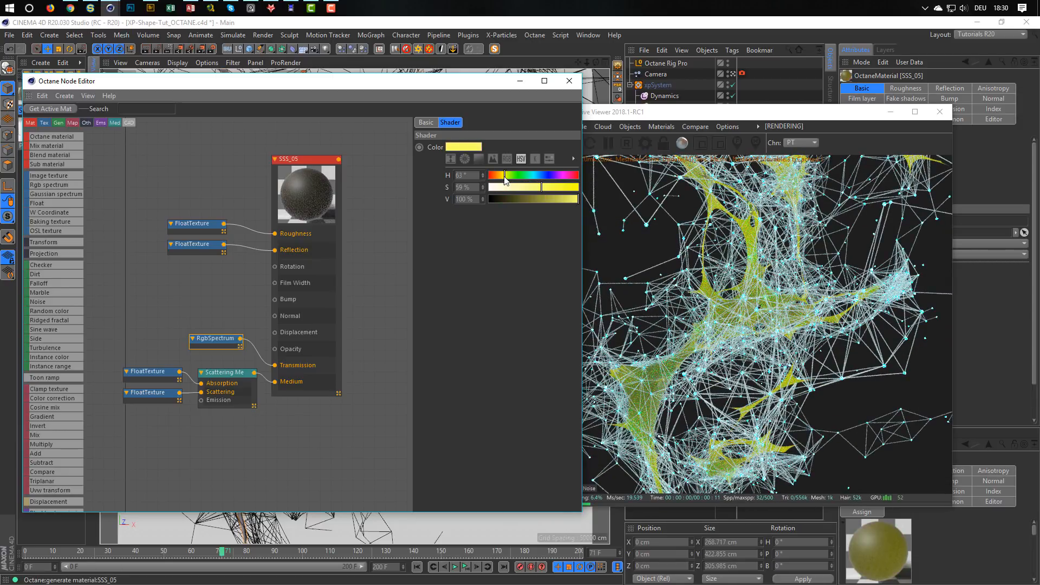
pyautogui.moveTo(506, 180); pyautogui.dragTo(501, 181)
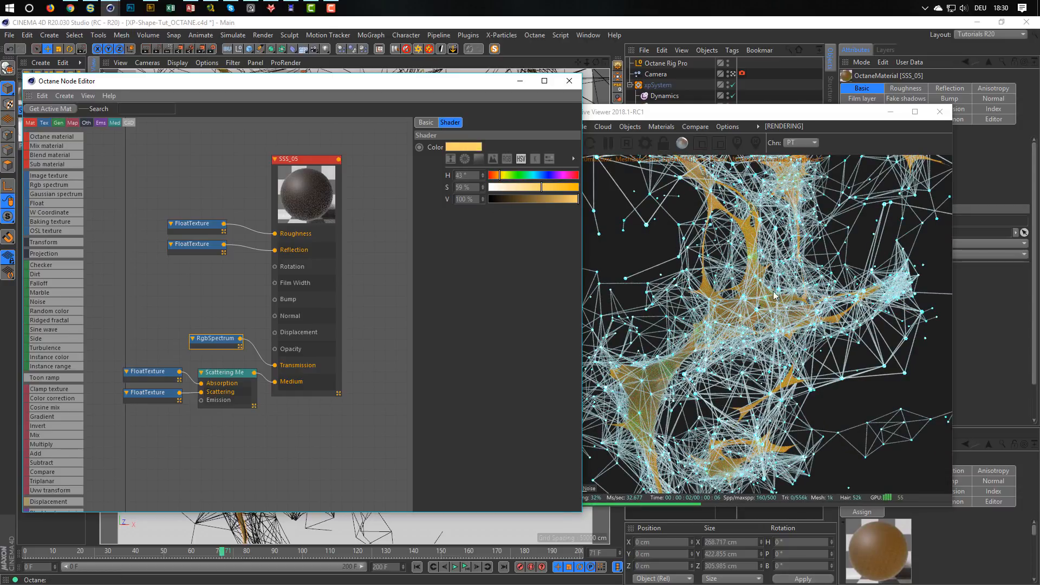
# Raise the density of the SSS_05 Scattering Medium to about 74.8.
pyautogui.click(227, 373)
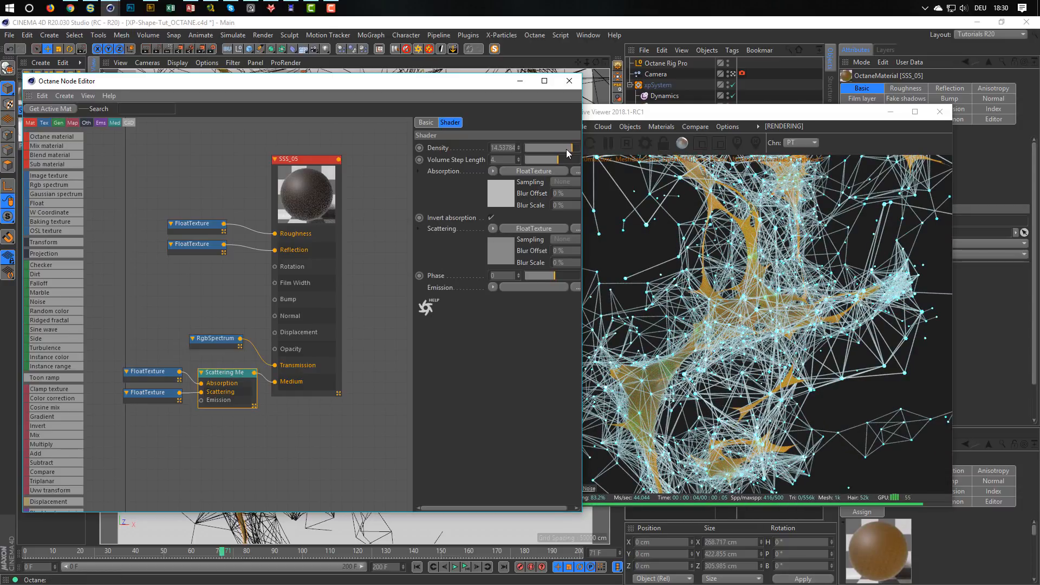
pyautogui.moveTo(567, 153)
pyautogui.mouseDown()
pyautogui.moveTo(535, 152)
pyautogui.moveTo(579, 152)
pyautogui.mouseUp()
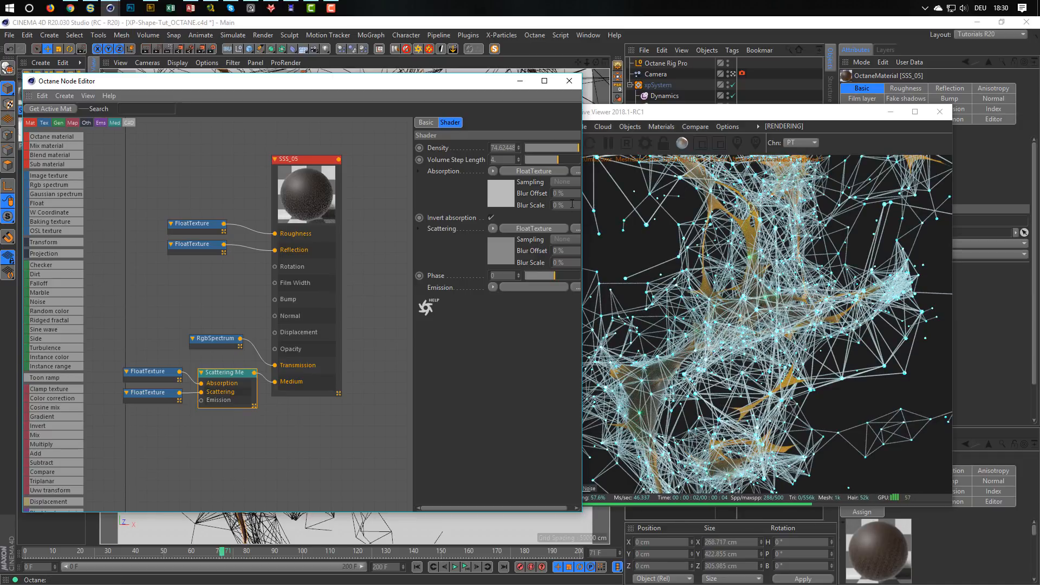
# Desaturate the SSS_05 transmission color to 0% saturation and lower the Scattering Medium density to about 16.6.
pyautogui.click(212, 338)
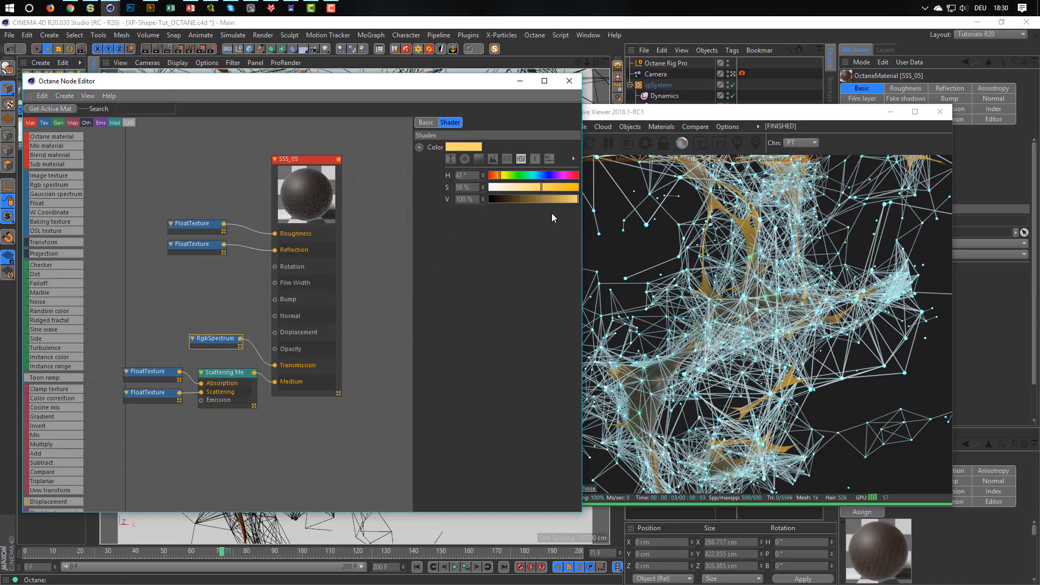
pyautogui.moveTo(534, 192); pyautogui.dragTo(478, 190)
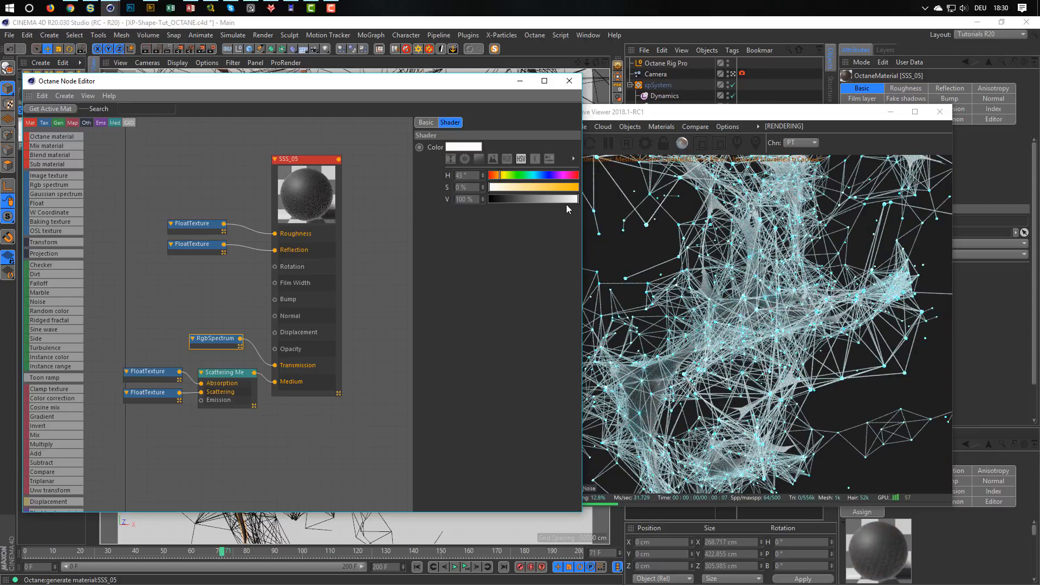
pyautogui.click(258, 374)
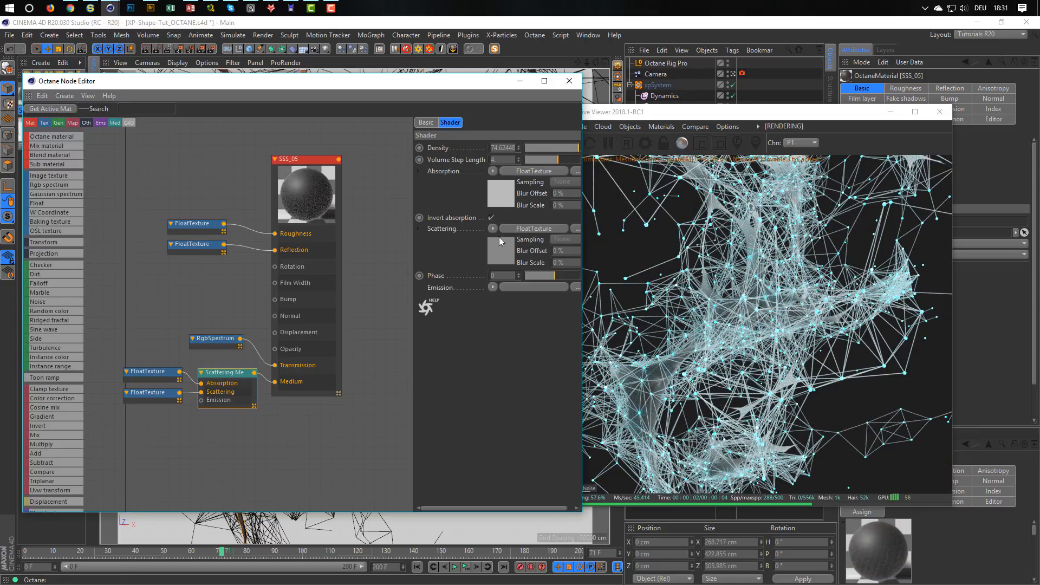
pyautogui.moveTo(578, 152); pyautogui.dragTo(571, 153)
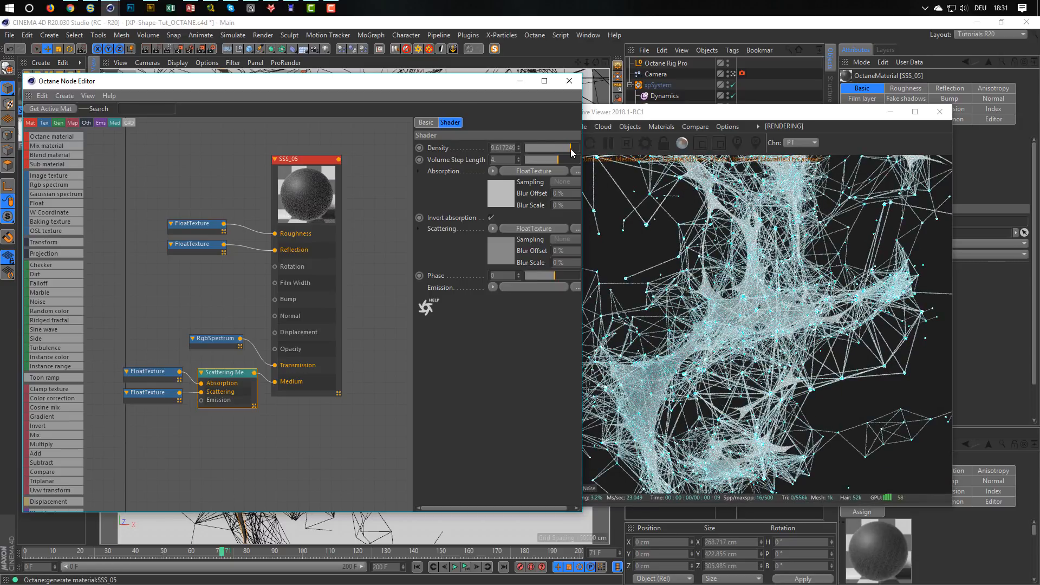
pyautogui.moveTo(571, 152); pyautogui.dragTo(574, 152)
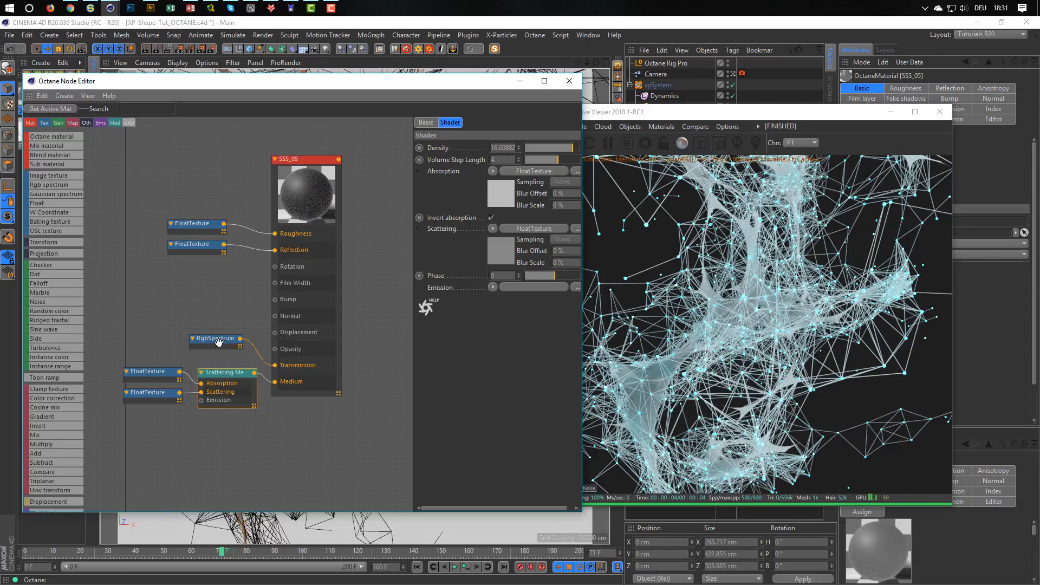
# Darken the SSS_05 transmission RgbSpectrum to a brightness value of 10%.
pyautogui.click(242, 341)
pyautogui.moveTo(519, 201)
pyautogui.mouseDown()
pyautogui.moveTo(538, 200)
pyautogui.moveTo(507, 203)
pyautogui.mouseUp()
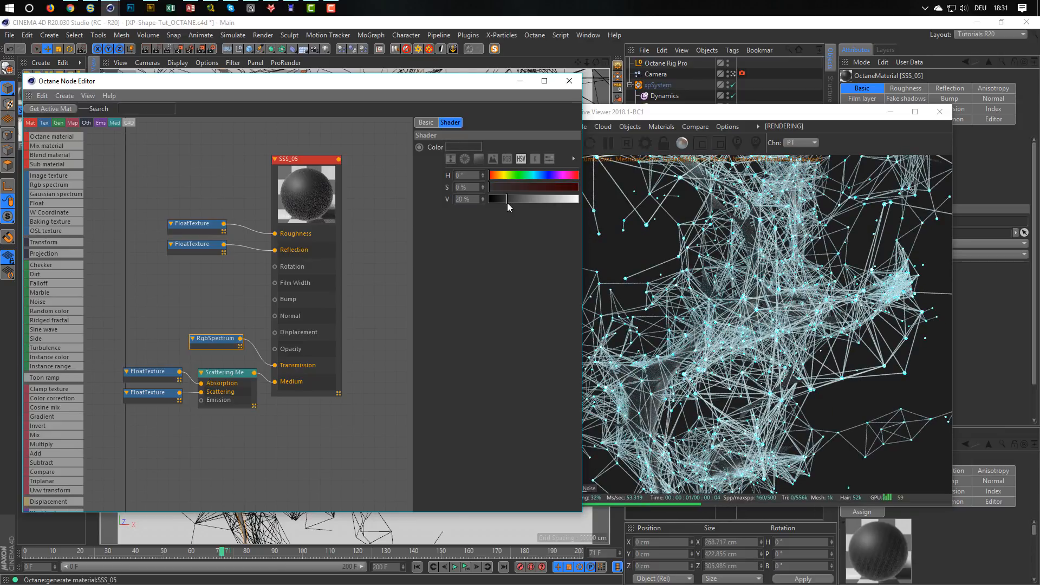
pyautogui.moveTo(506, 203); pyautogui.dragTo(498, 202)
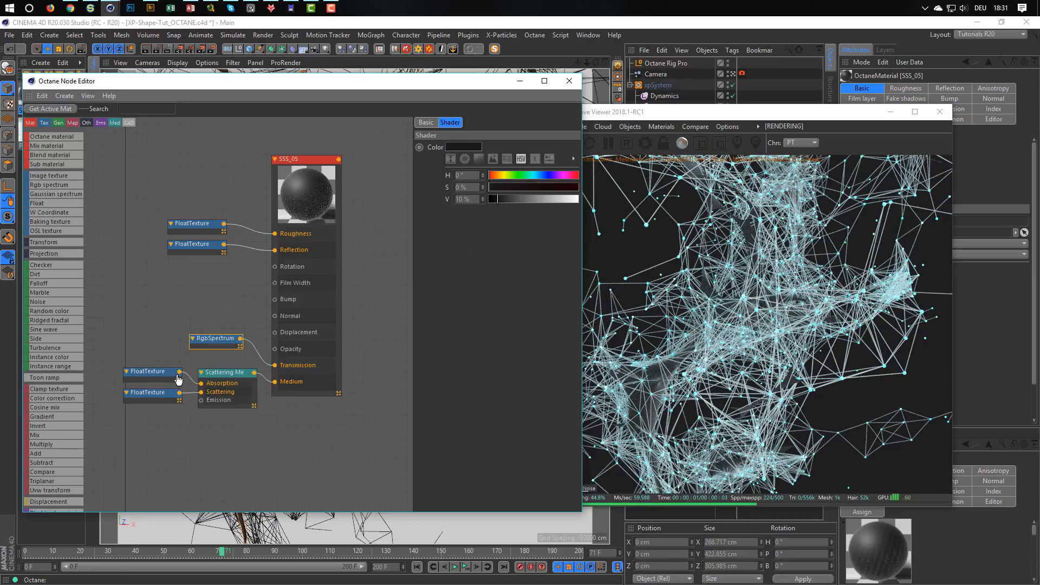
# Lower the absorption FloatTexture to about 0.29 and raise the Scattering Medium density to about 43.2.
pyautogui.click(154, 376)
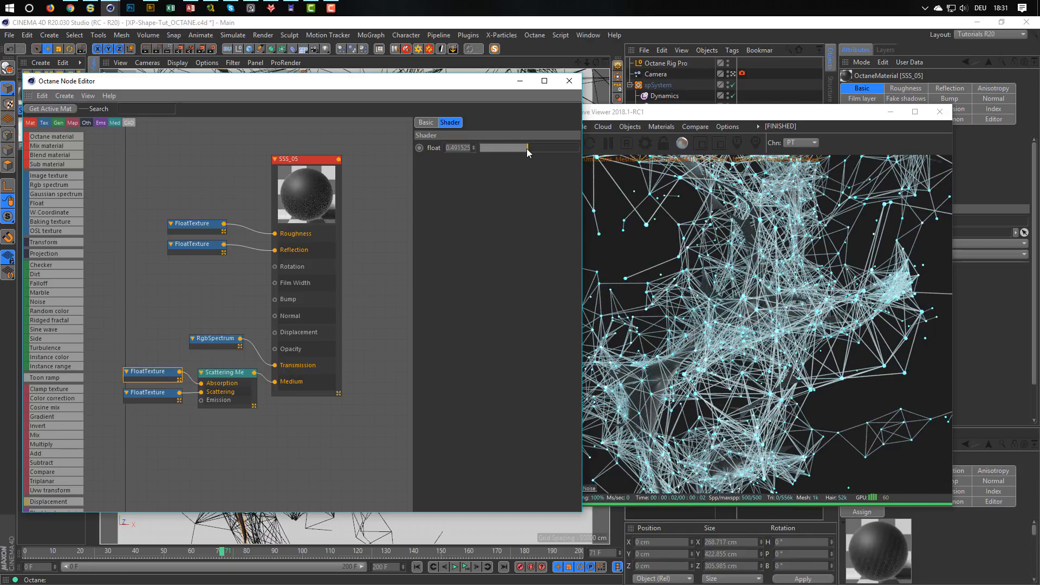
pyautogui.moveTo(528, 149)
pyautogui.mouseDown()
pyautogui.moveTo(488, 153)
pyautogui.moveTo(572, 151)
pyautogui.moveTo(525, 150)
pyautogui.mouseUp()
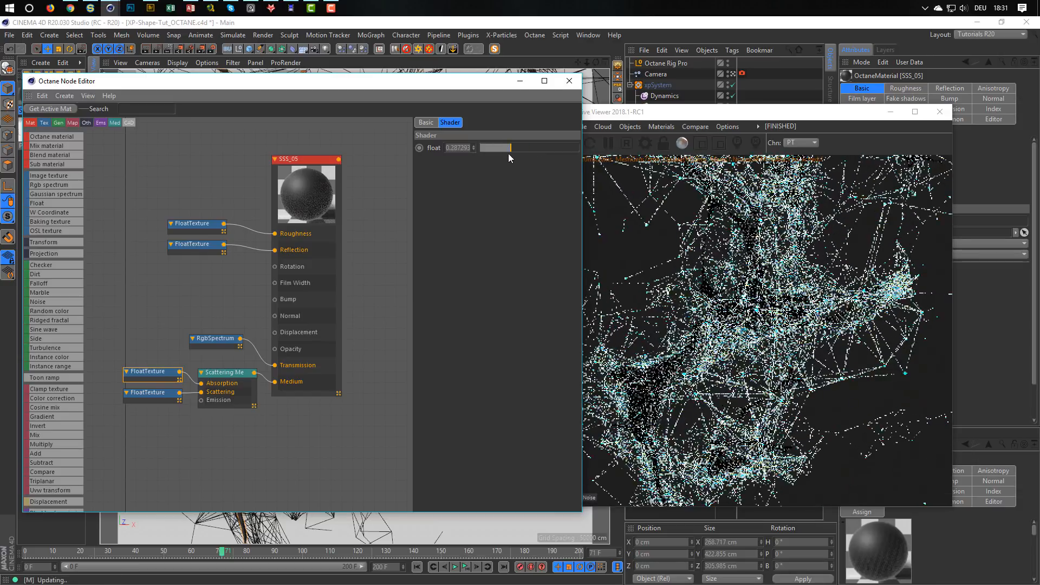
pyautogui.click(224, 372)
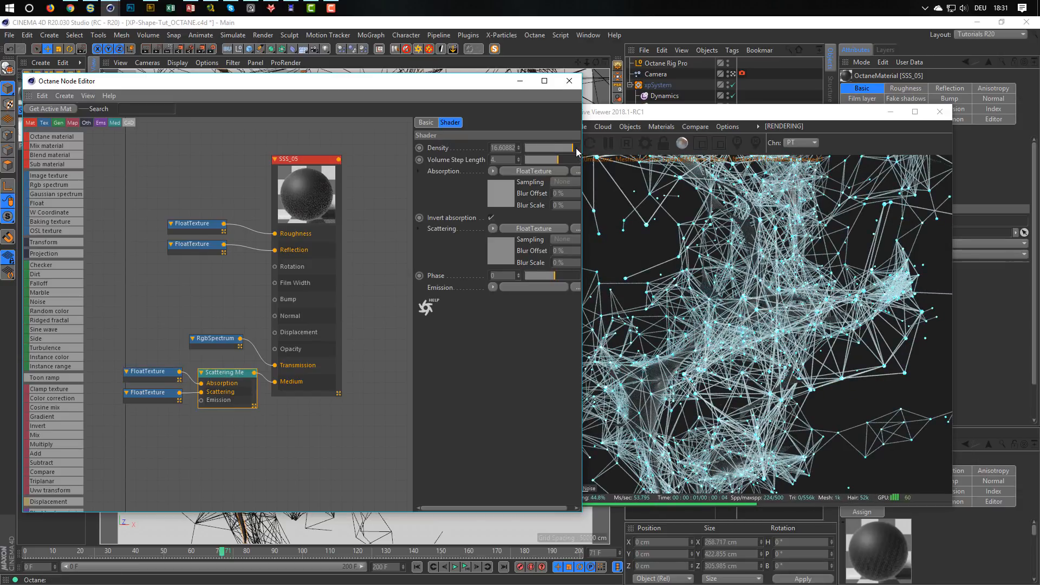
pyautogui.moveTo(572, 148); pyautogui.dragTo(576, 151)
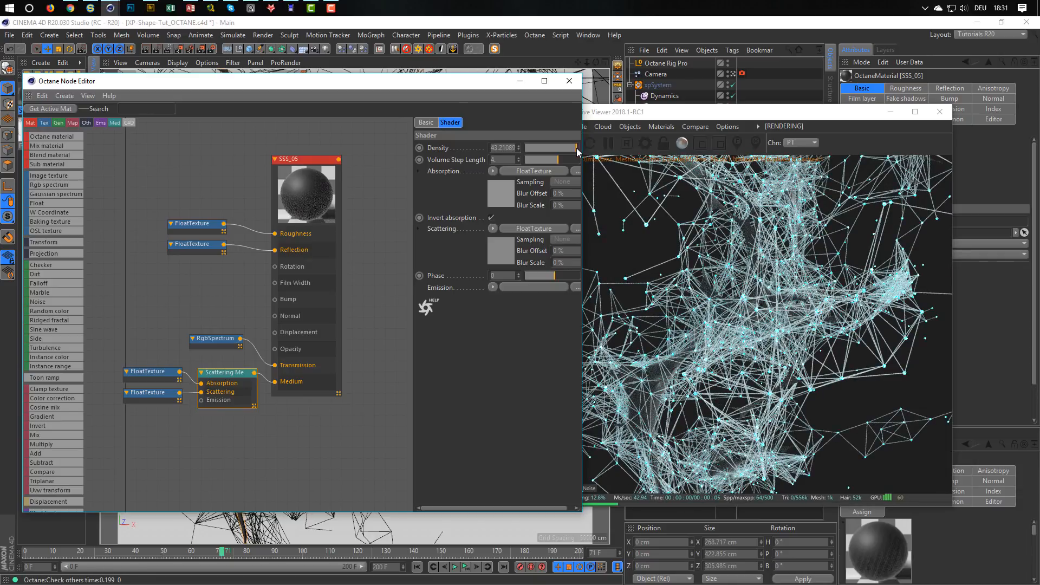
# Set the FloatTexture feeding the SSS_05 roughness to about 0.51.
pyautogui.click(192, 225)
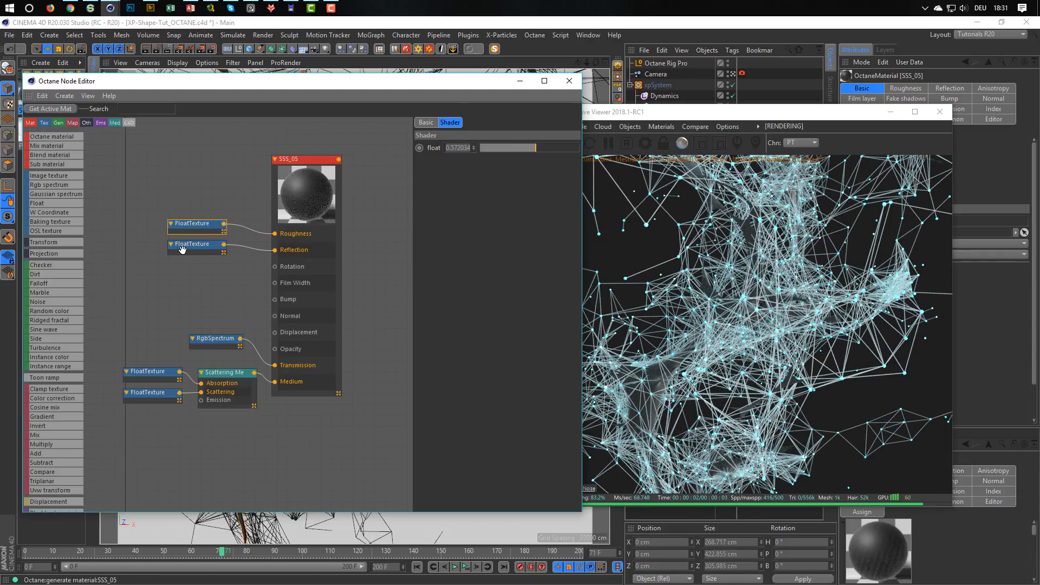
pyautogui.click(182, 247)
pyautogui.click(212, 226)
pyautogui.moveTo(531, 155); pyautogui.dragTo(494, 154)
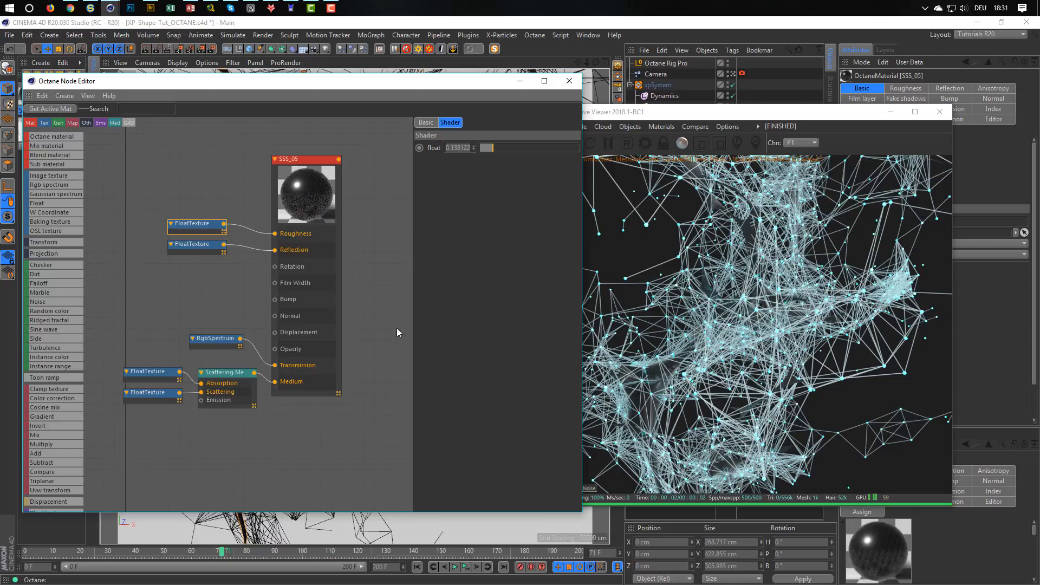
pyautogui.moveTo(517, 148); pyautogui.dragTo(531, 149)
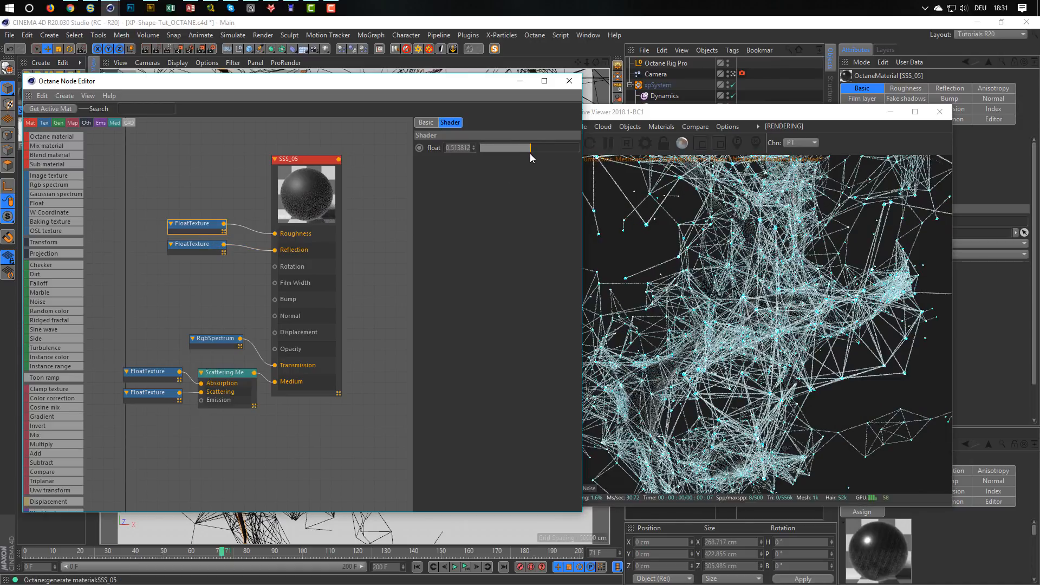
# Set the transmission RgbSpectrum to white at 100% value and lower the Scattering Medium density to about 3.22.
pyautogui.click(199, 337)
pyautogui.moveTo(518, 199); pyautogui.dragTo(581, 204)
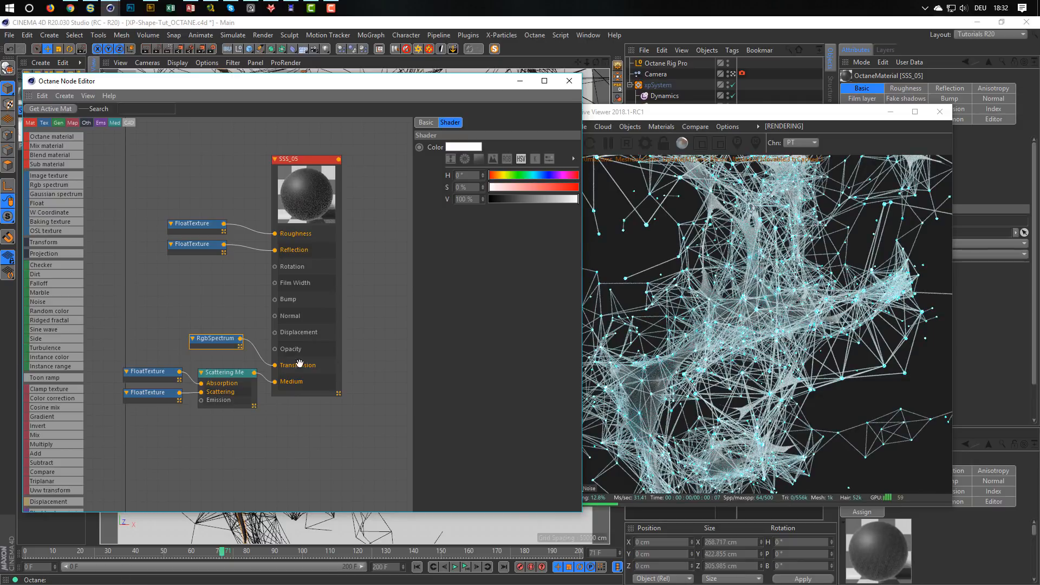
pyautogui.click(218, 373)
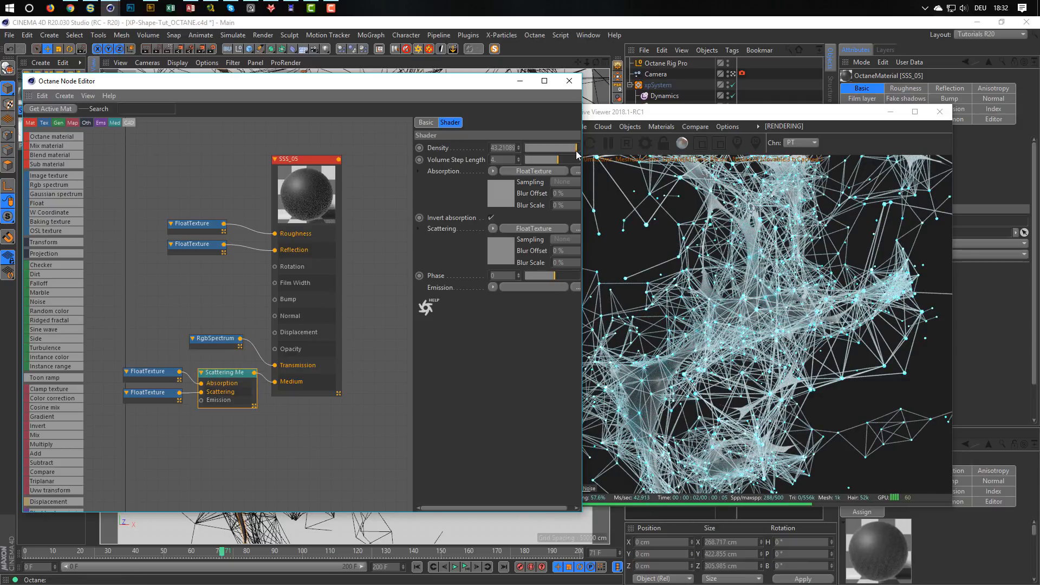
pyautogui.moveTo(578, 154); pyautogui.dragTo(568, 154)
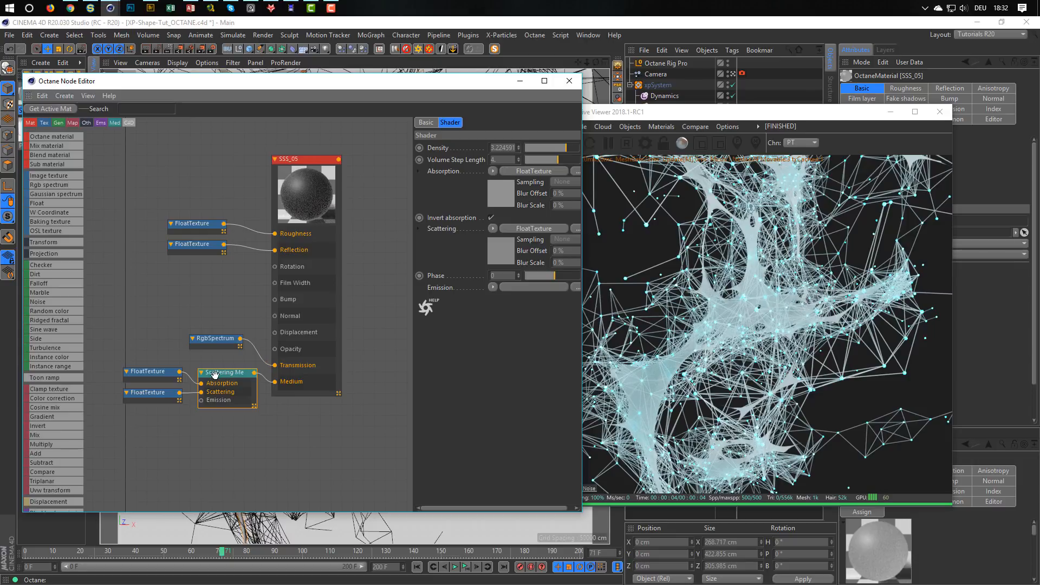
# Open the Trails material in the Node Editor and connect its Instance Color node to the Diffuse input as well.
pyautogui.moveTo(130, 84); pyautogui.dragTo(120, 140)
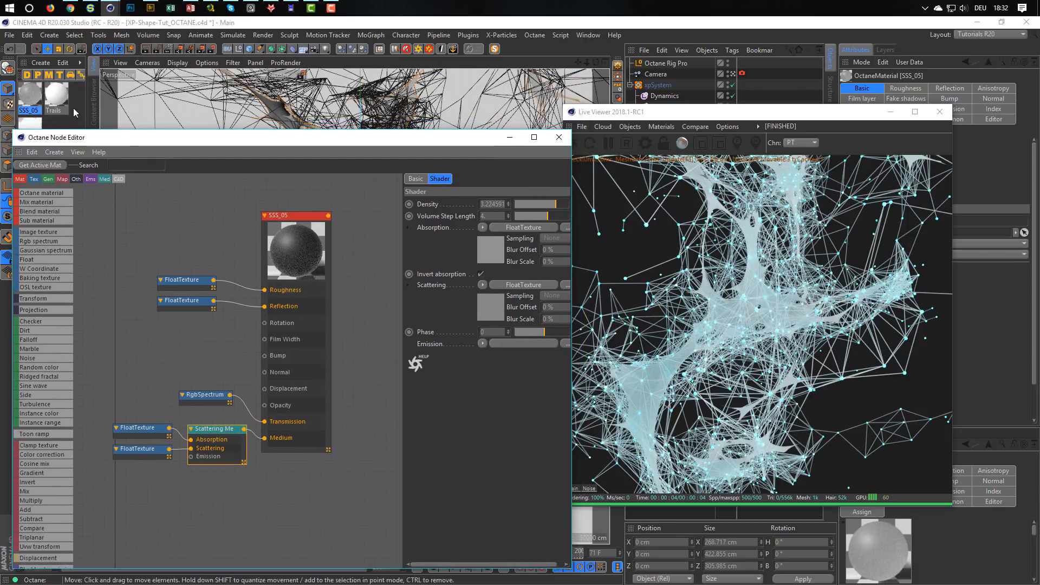
pyautogui.click(58, 100)
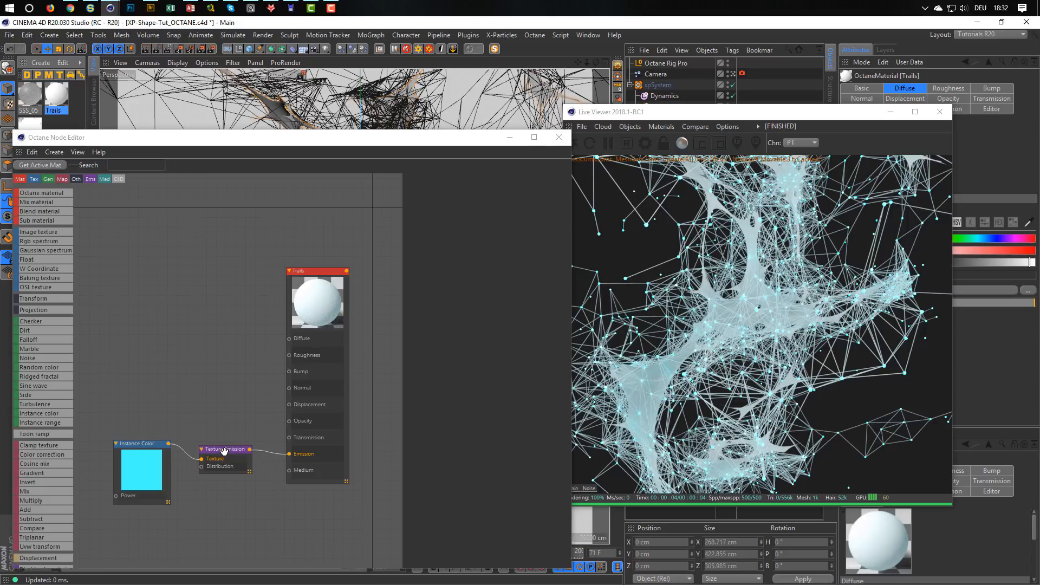
pyautogui.click(167, 446)
pyautogui.moveTo(211, 405); pyautogui.dragTo(289, 342)
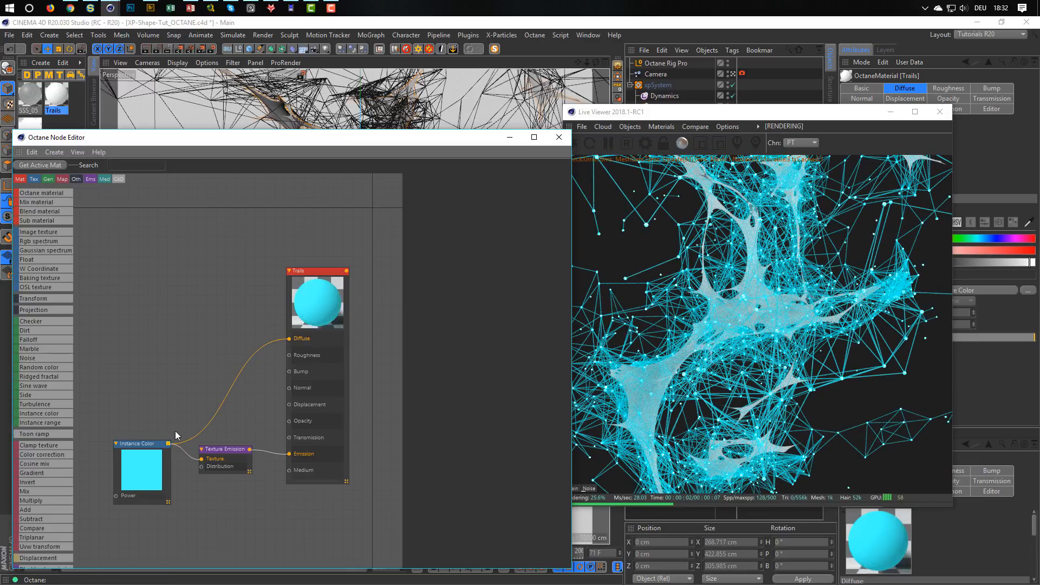
# Reduce the saturation of the cyan gradient knot in the Trails Instance Color node to 35%.
pyautogui.moveTo(148, 444); pyautogui.dragTo(133, 386)
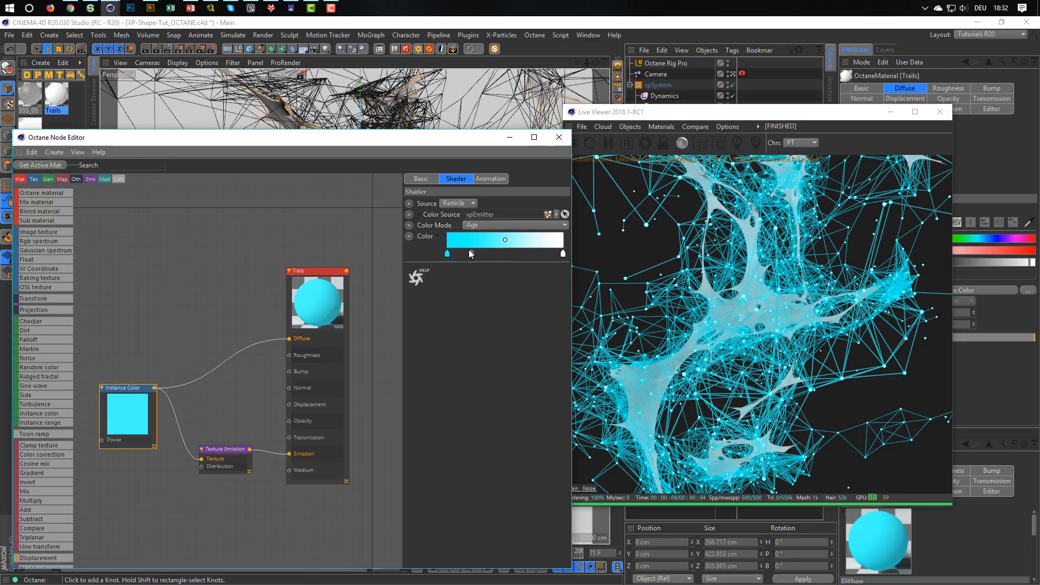
pyautogui.click(437, 235)
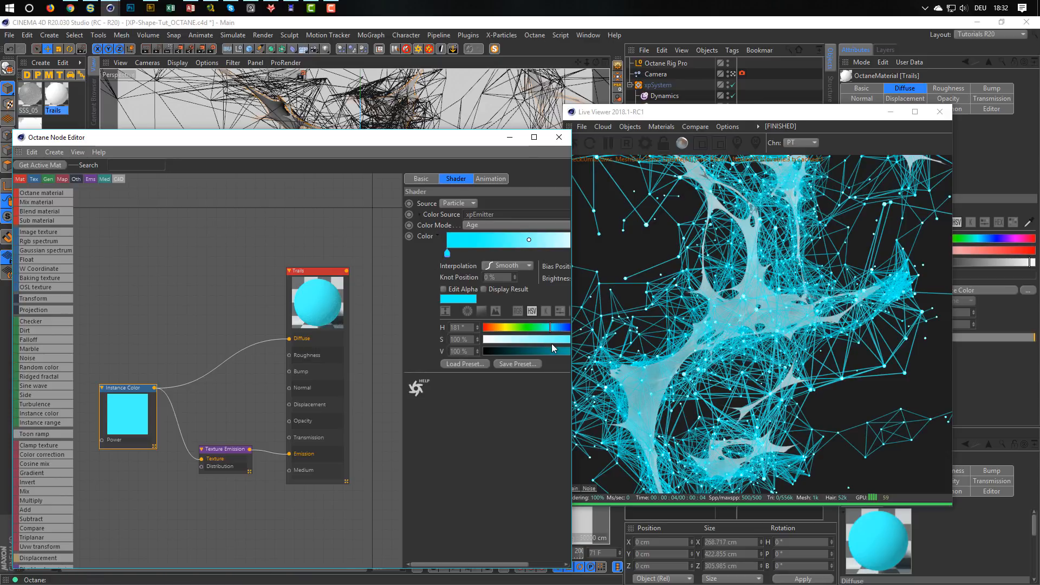
pyautogui.moveTo(548, 341); pyautogui.dragTo(542, 341)
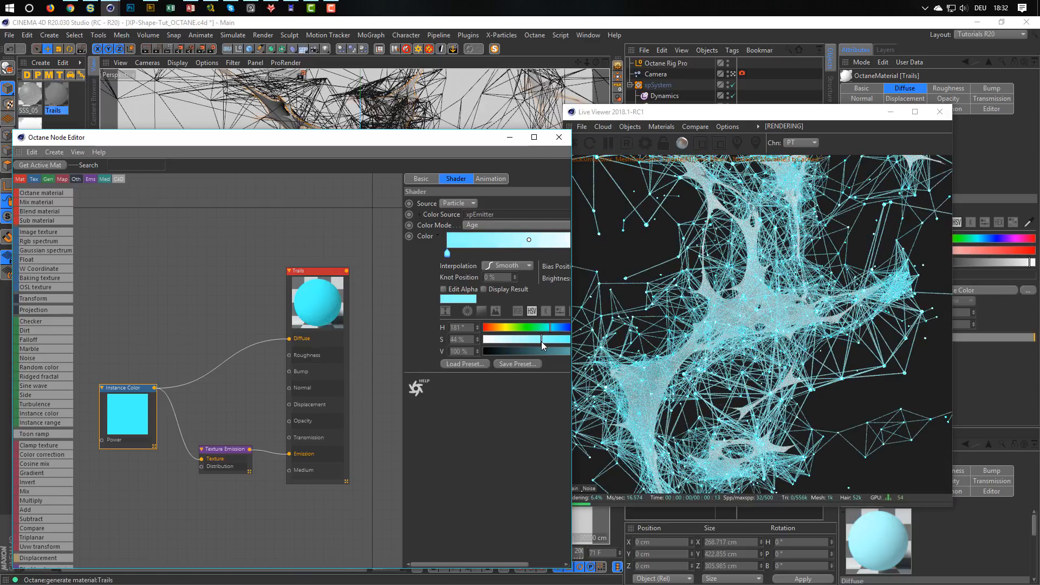
pyautogui.moveTo(540, 341); pyautogui.dragTo(534, 345)
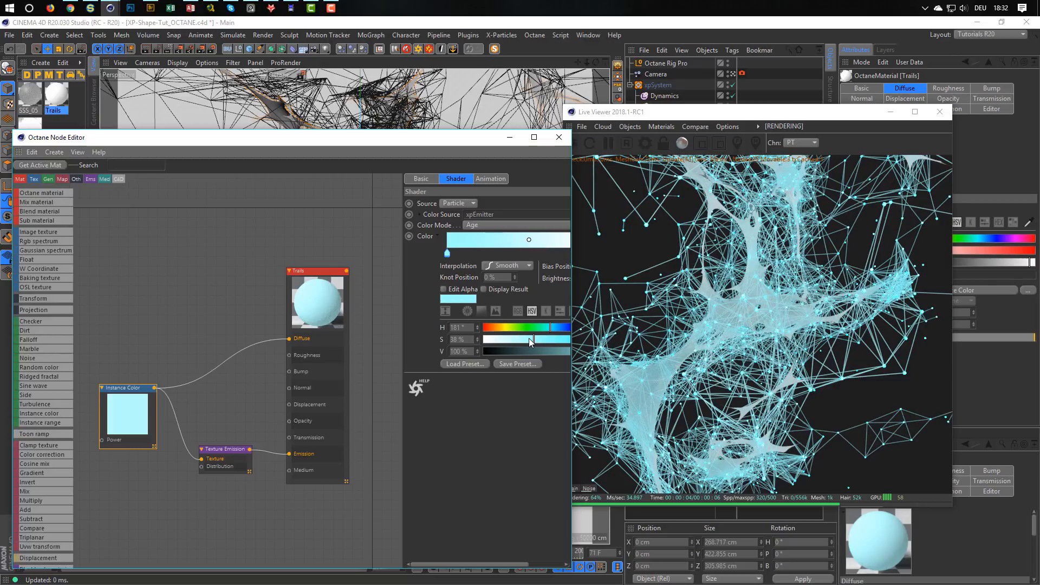
pyautogui.click(530, 339)
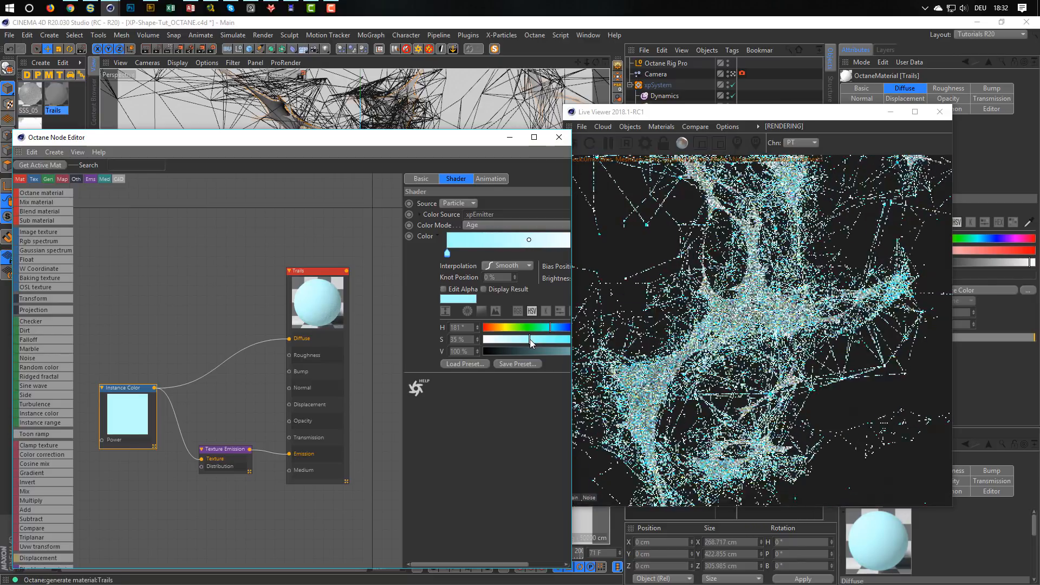
pyautogui.click(530, 340)
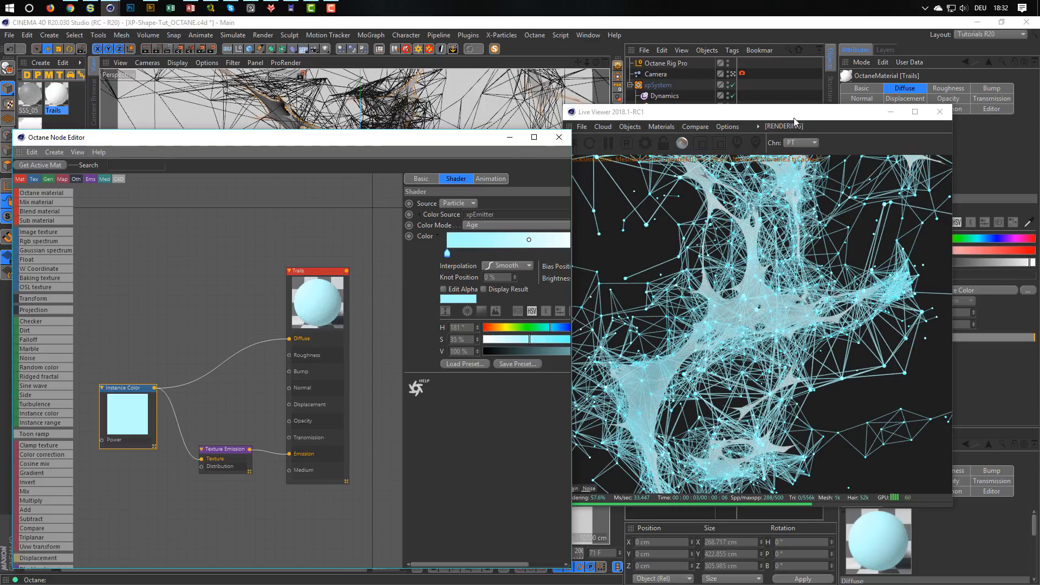
# Move the Live Viewer clear of the object list and settings, and enable post processing on the camera's Octane tag.
pyautogui.moveTo(796, 115); pyautogui.dragTo(656, 130)
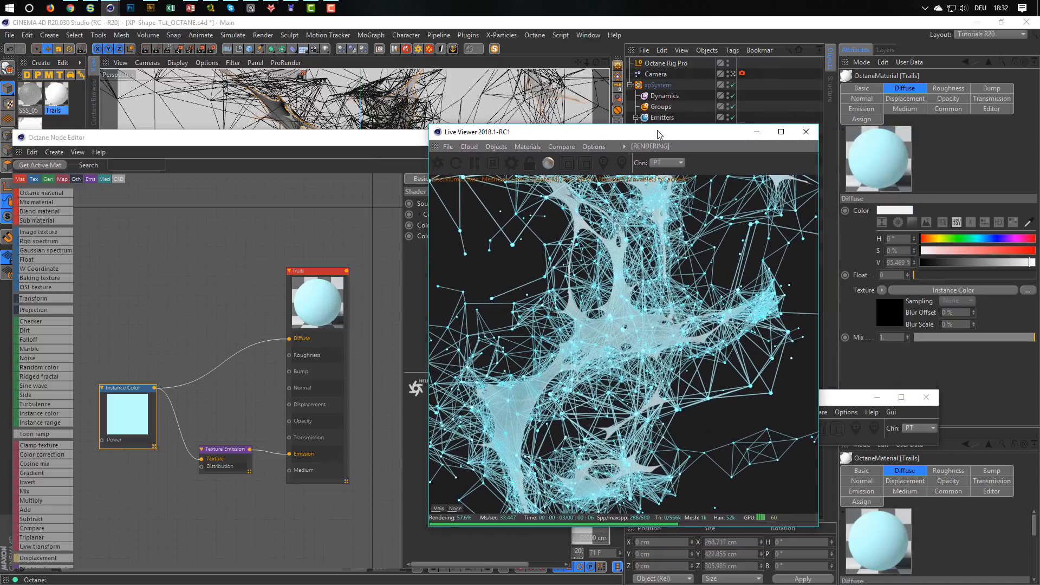
pyautogui.click(741, 73)
pyautogui.click(908, 133)
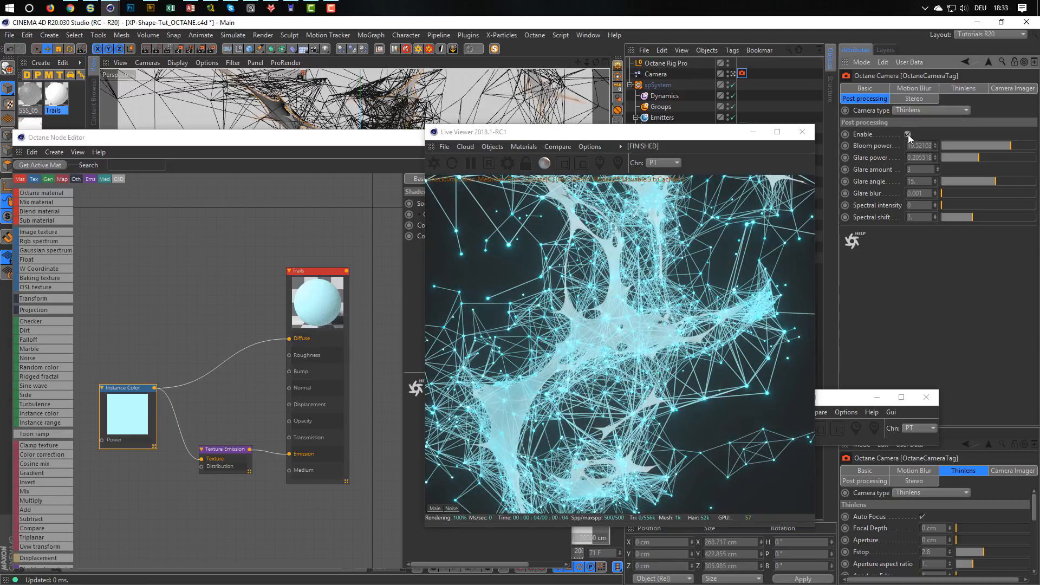
# Enable the Camera Imager and its AI denoiser on the Octane camera tag.
pyautogui.click(1008, 89)
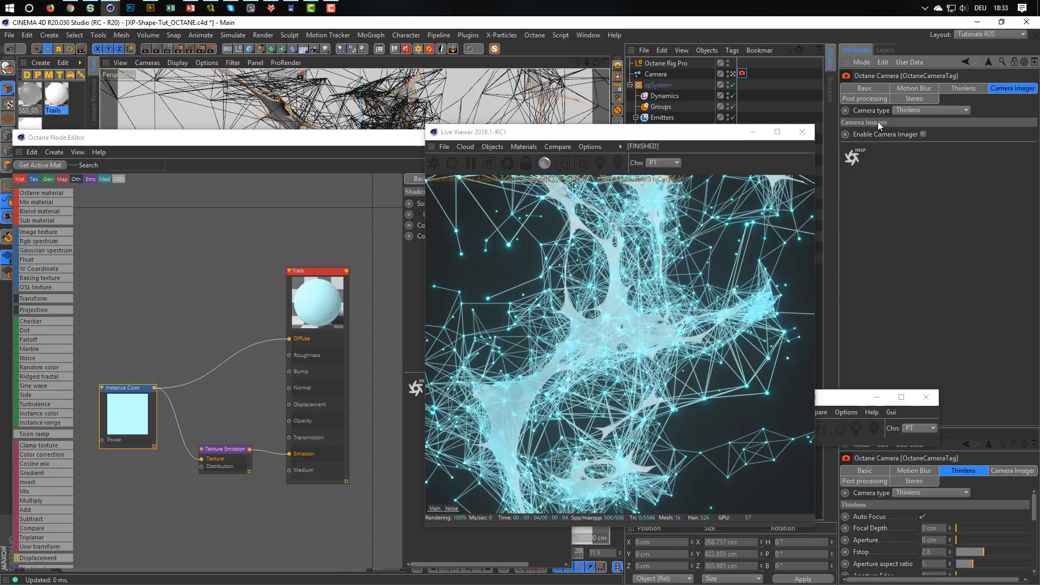
pyautogui.click(924, 134)
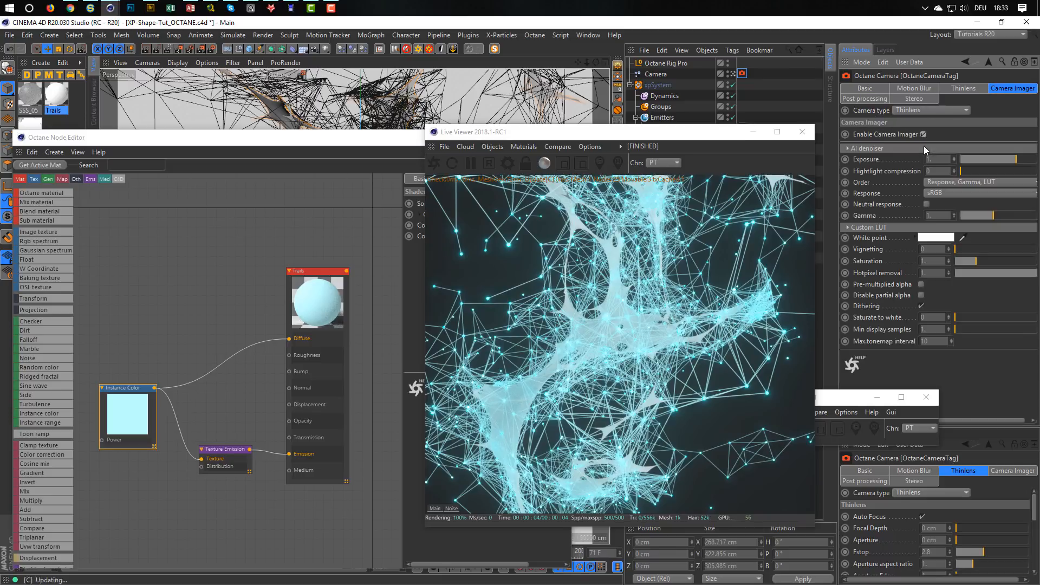
pyautogui.click(858, 148)
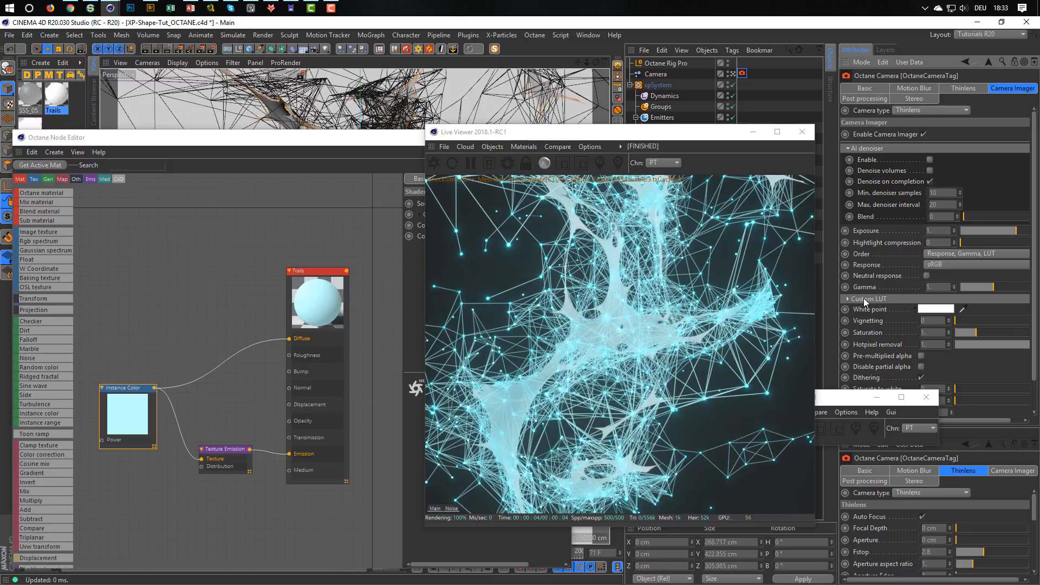
pyautogui.click(928, 160)
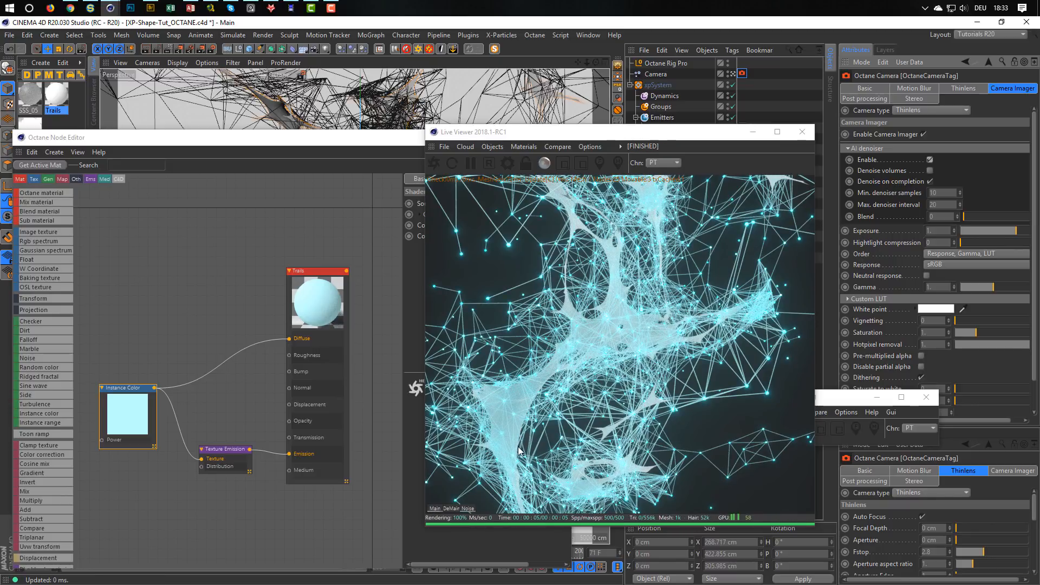
# Compare the denoised and main render passes in the Live Viewer and inspect the skinned mesh up close.
pyautogui.click(449, 509)
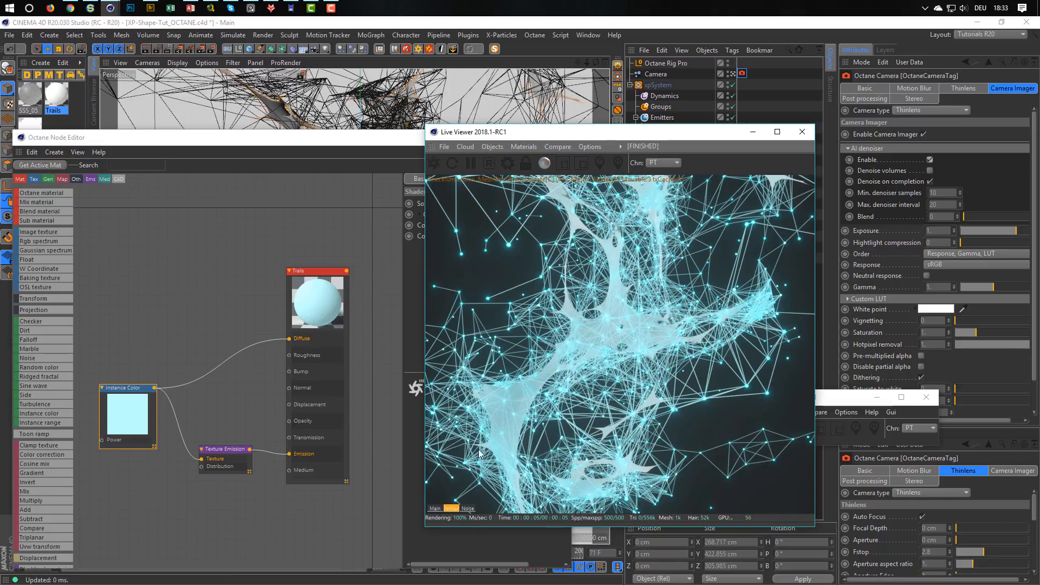
pyautogui.click(435, 509)
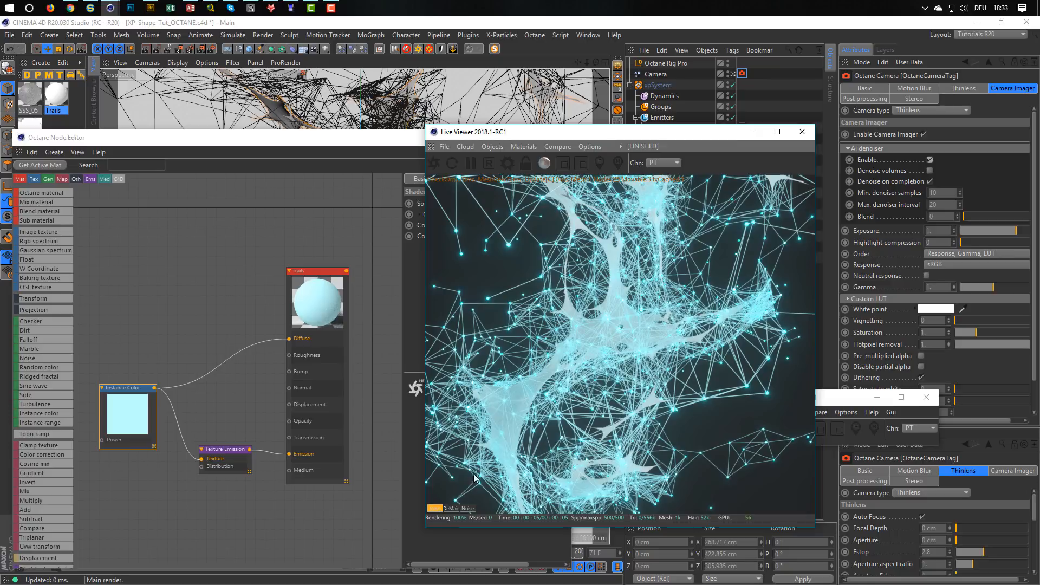
pyautogui.moveTo(518, 396); pyautogui.dragTo(595, 359)
pyautogui.scroll(5, 580, 364)
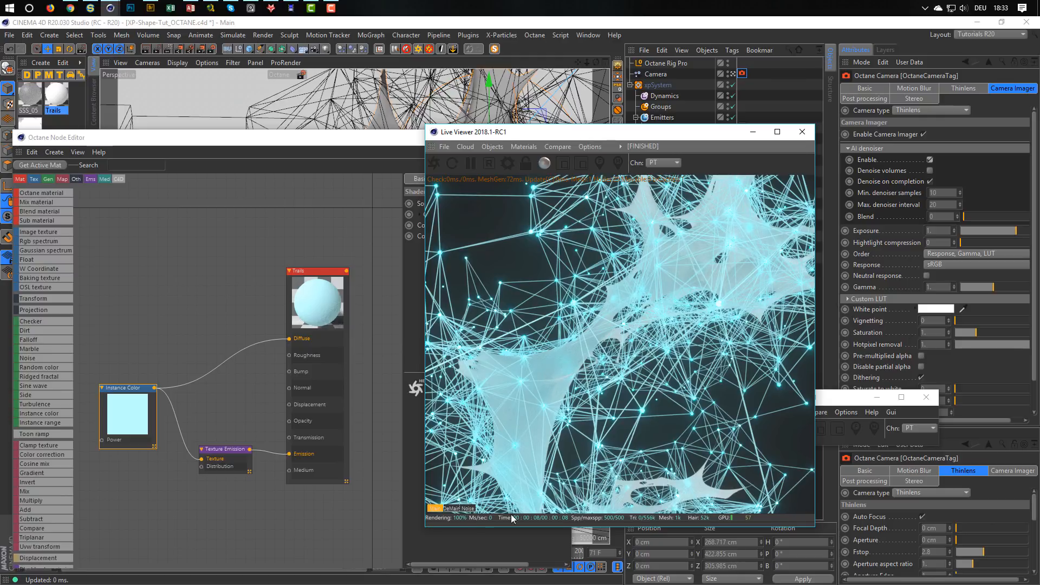
# Switch between the main and denoised passes in the Live Viewer, and examine the whole particle network from different distances.
pyautogui.click(452, 508)
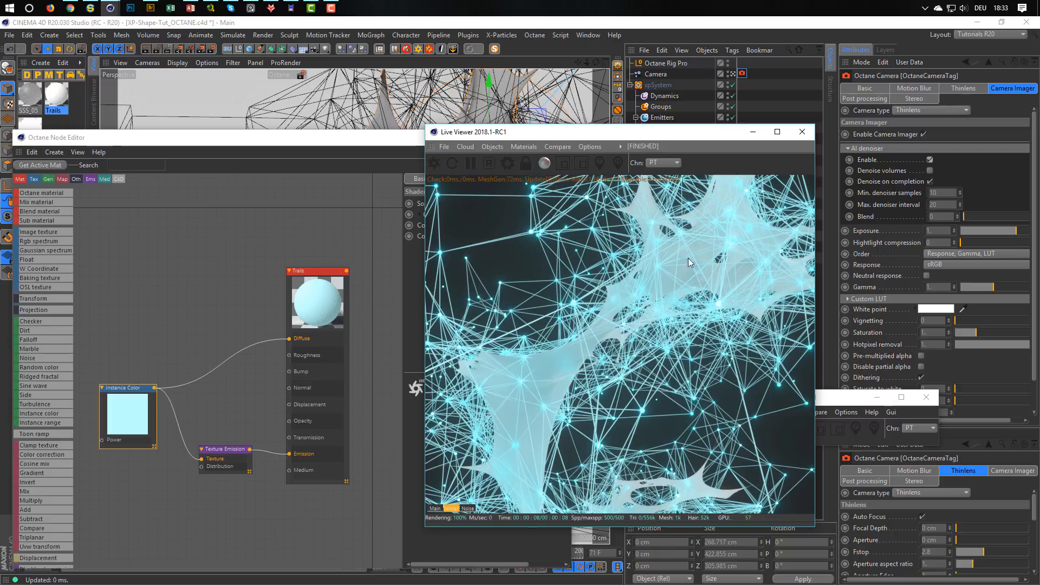
pyautogui.click(436, 508)
pyautogui.click(450, 509)
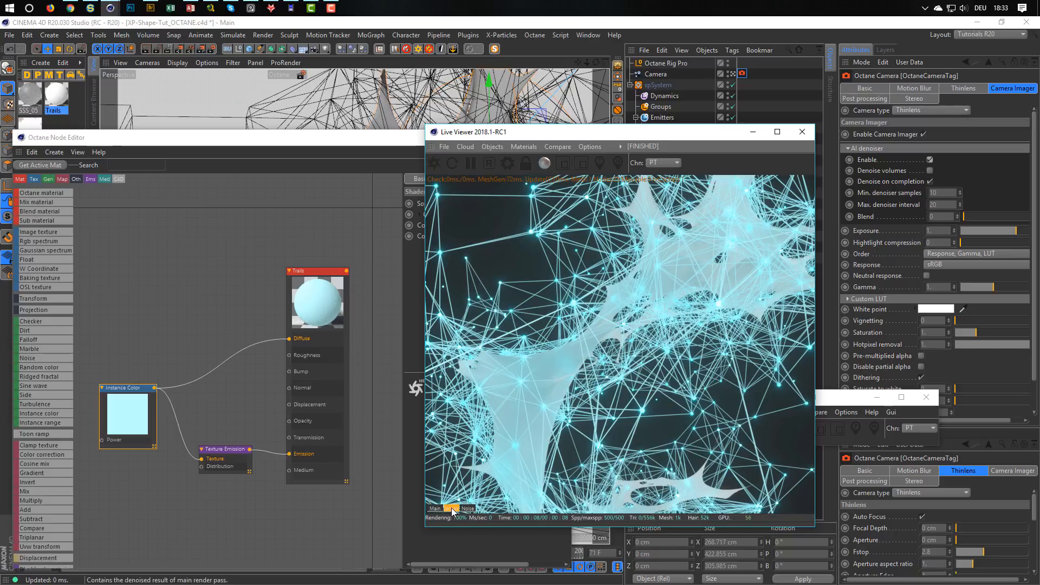
pyautogui.scroll(-10, 645, 314)
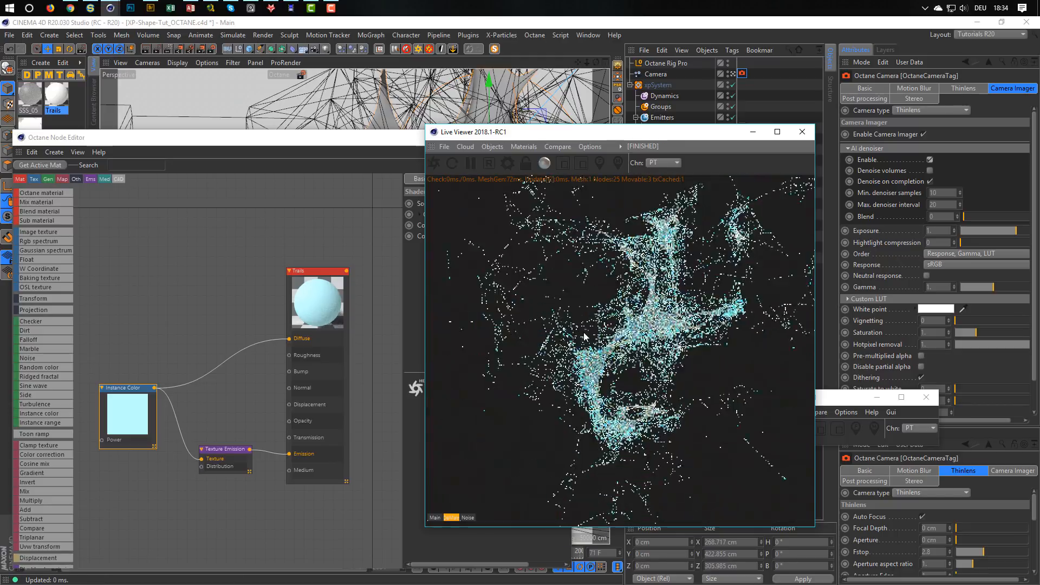
pyautogui.scroll(6, 626, 325)
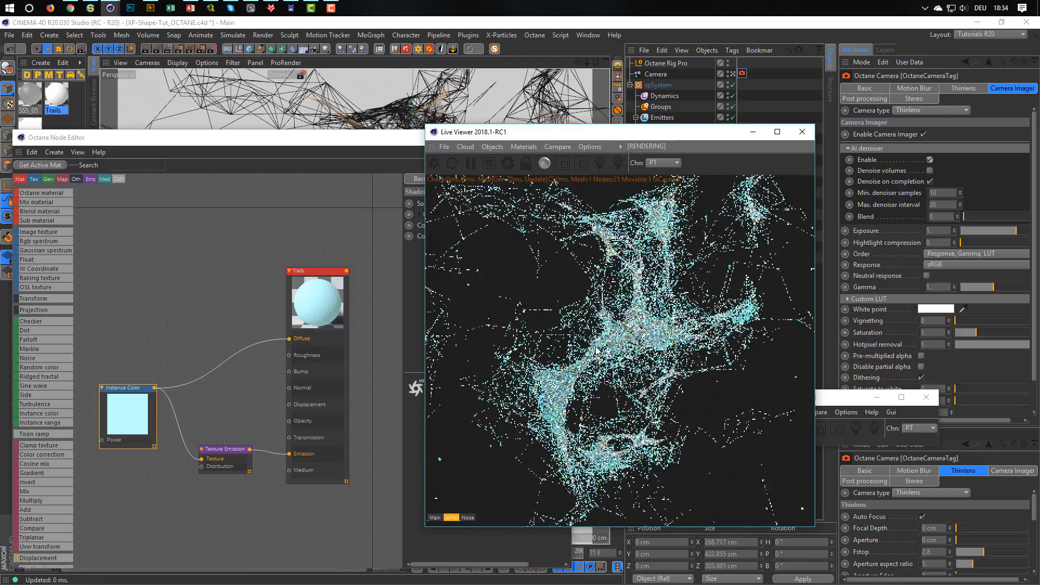
pyautogui.scroll(3, 623, 333)
pyautogui.scroll(4, 618, 339)
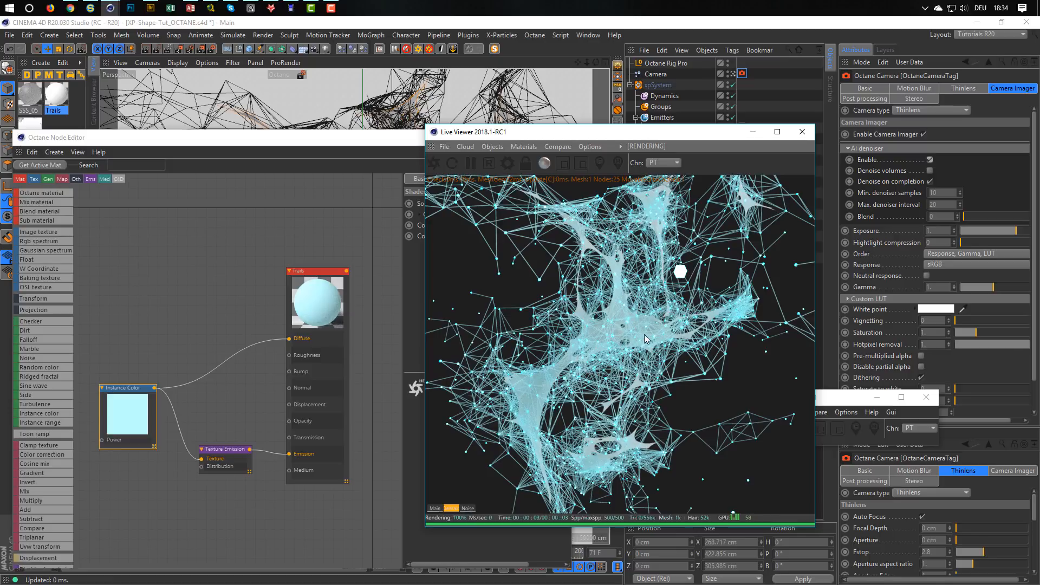
pyautogui.scroll(2, 644, 339)
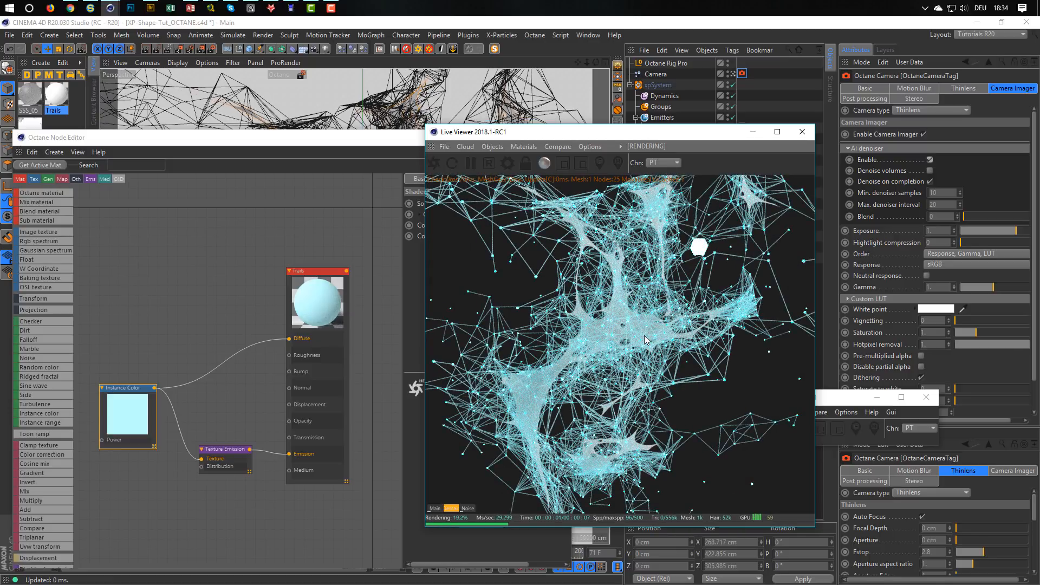
pyautogui.scroll(3, 646, 340)
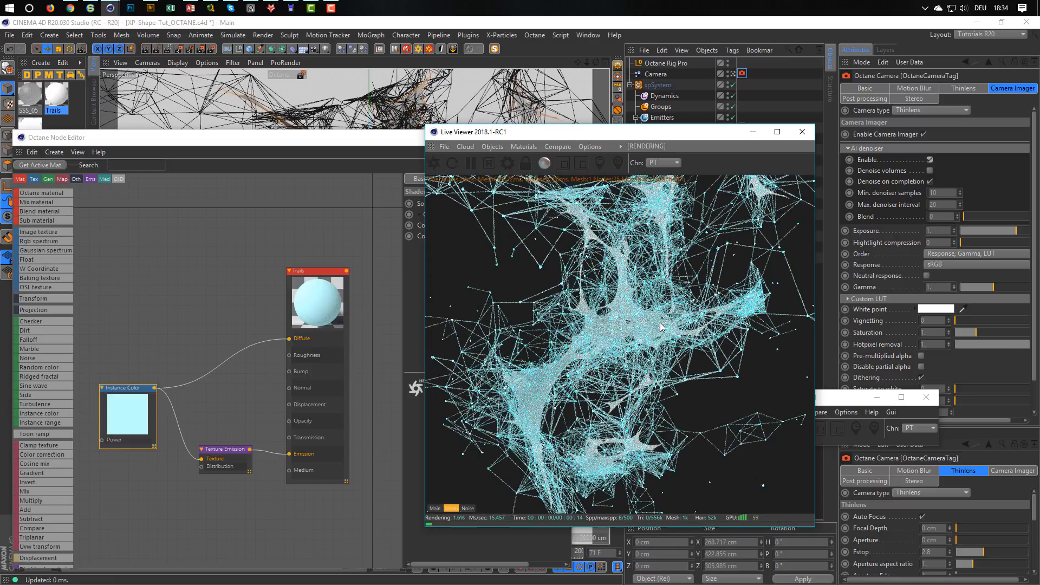
pyautogui.scroll(3, 660, 326)
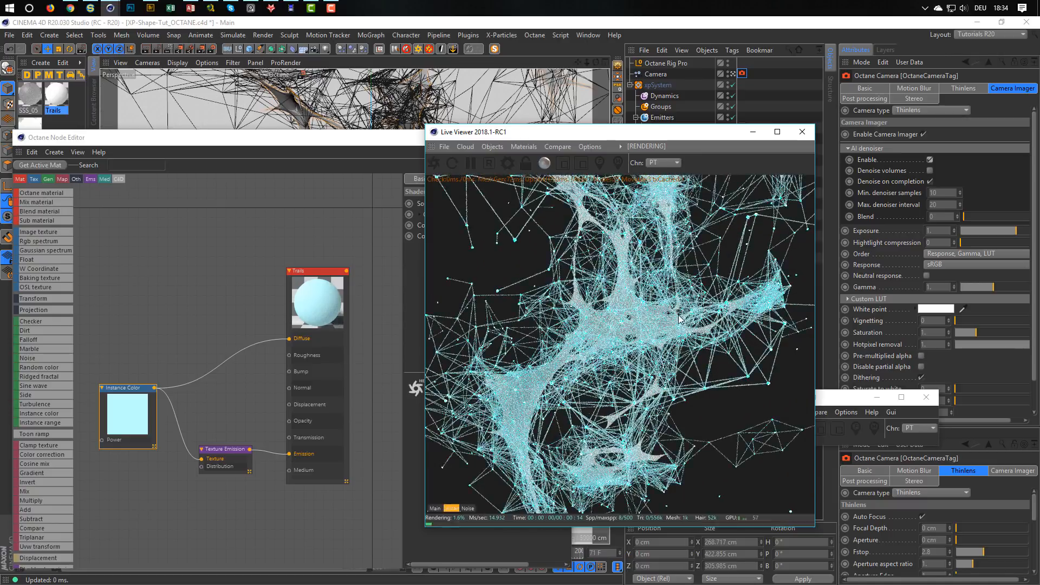
# Close the Trails material's node graph and advance the animation to frame 95.
pyautogui.click(381, 144)
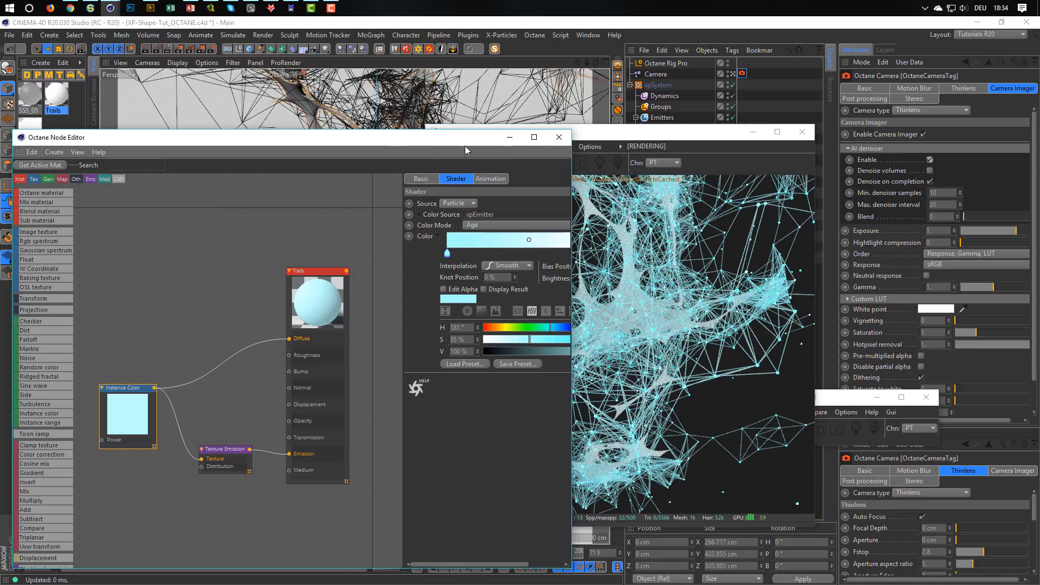
pyautogui.click(558, 137)
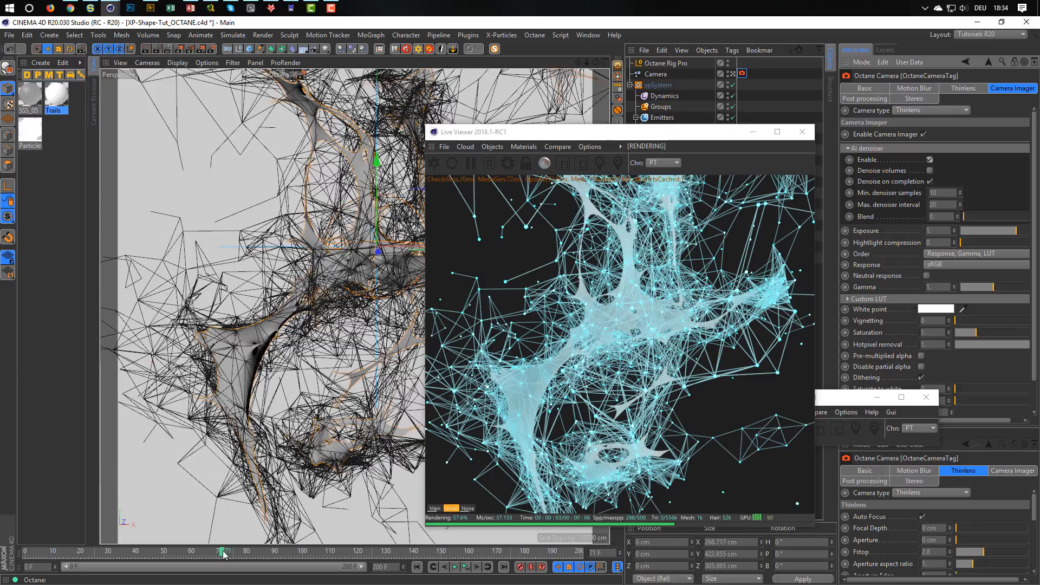
pyautogui.moveTo(223, 552); pyautogui.dragTo(291, 552)
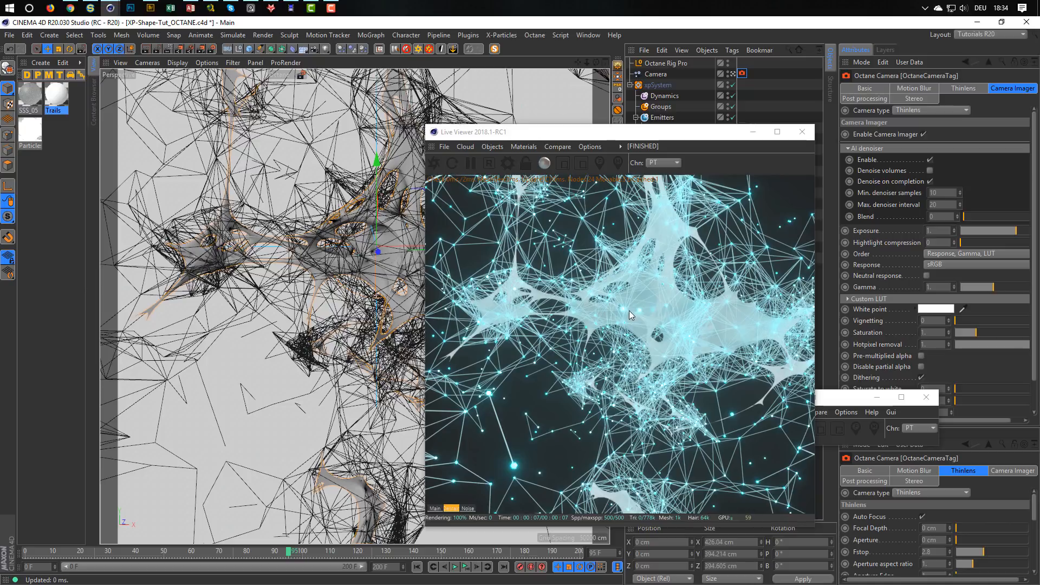
# Open the Particles material's node graph and show the settings of its Texture Emission node.
pyautogui.click(32, 131)
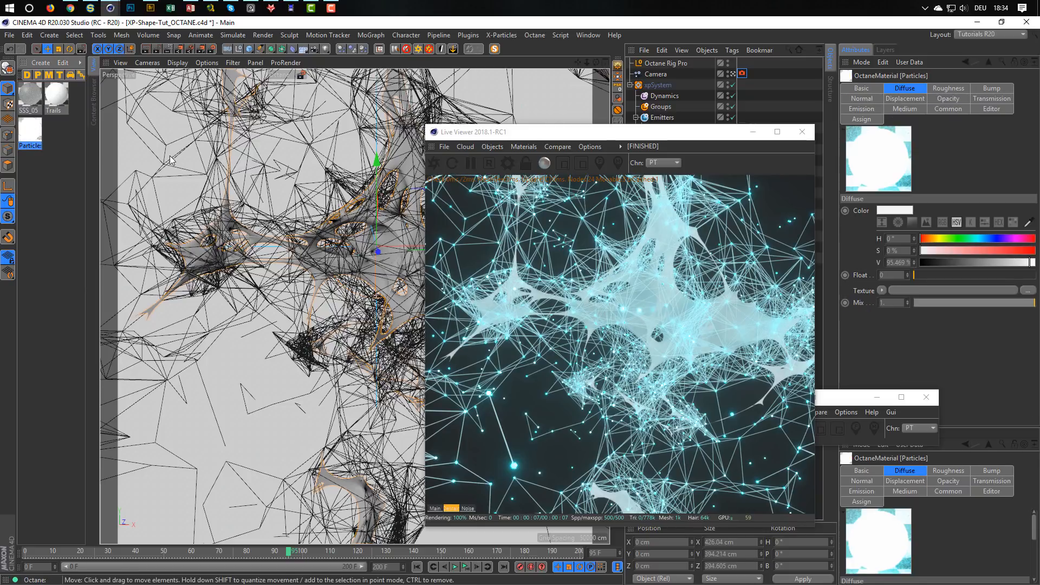
pyautogui.doubleClick(28, 132)
pyautogui.click(203, 215)
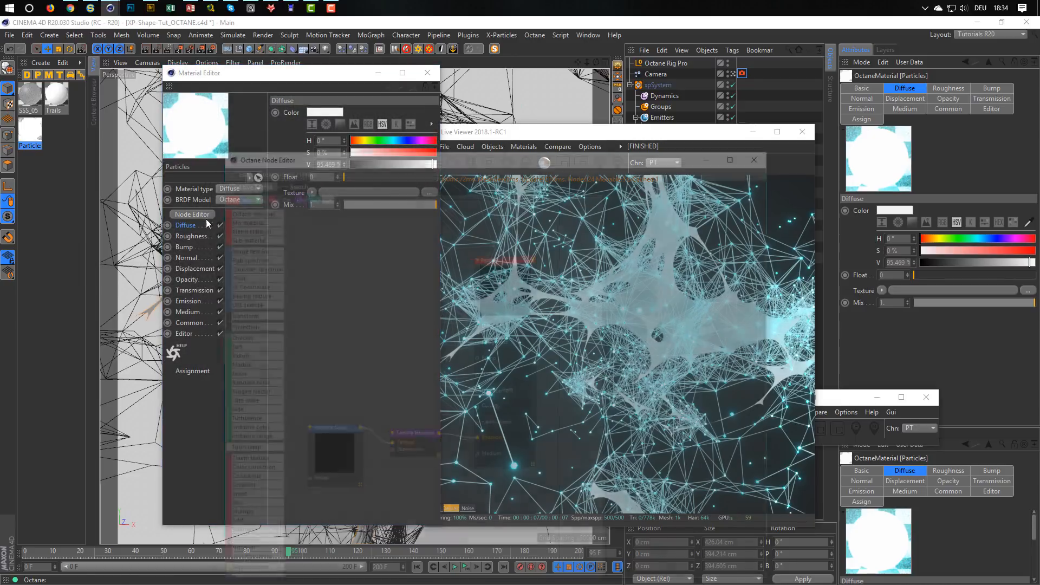
pyautogui.moveTo(488, 154); pyautogui.dragTo(280, 119)
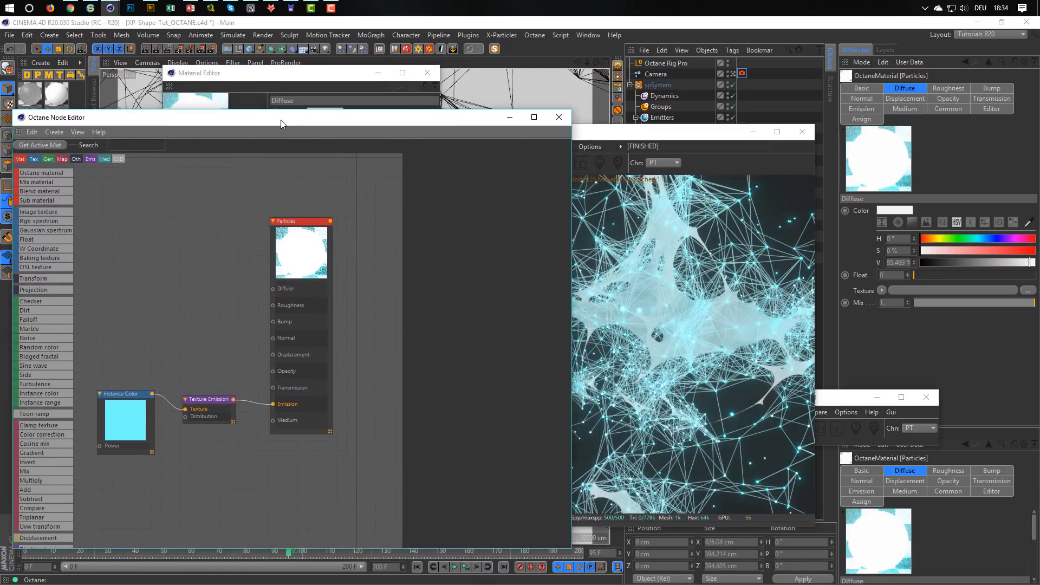
pyautogui.click(207, 401)
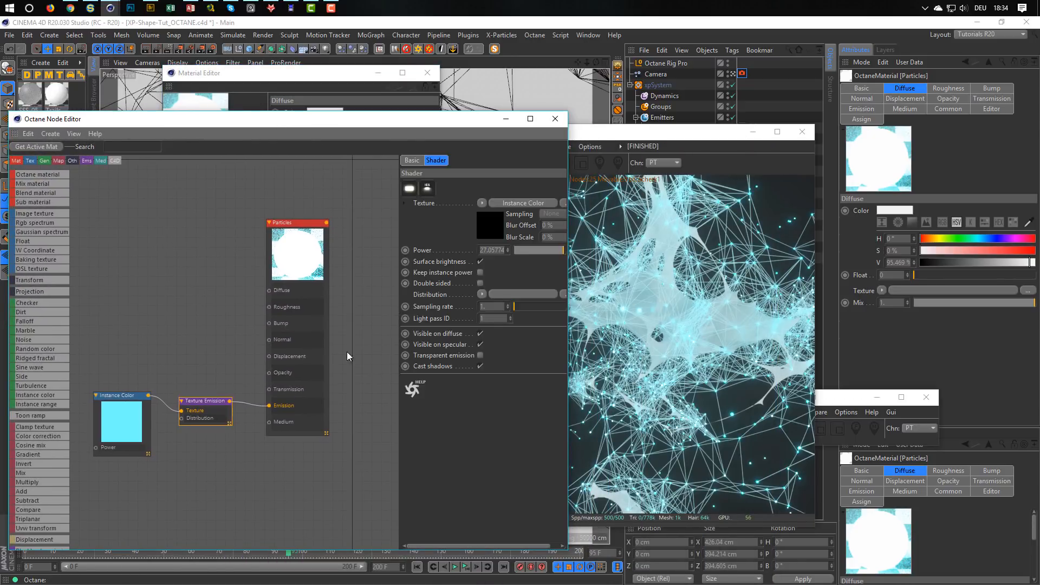
# Set the power of the Particles material's Texture Emission node to 10.
pyautogui.doubleClick(498, 250)
pyautogui.write('10')
pyautogui.press('Return')
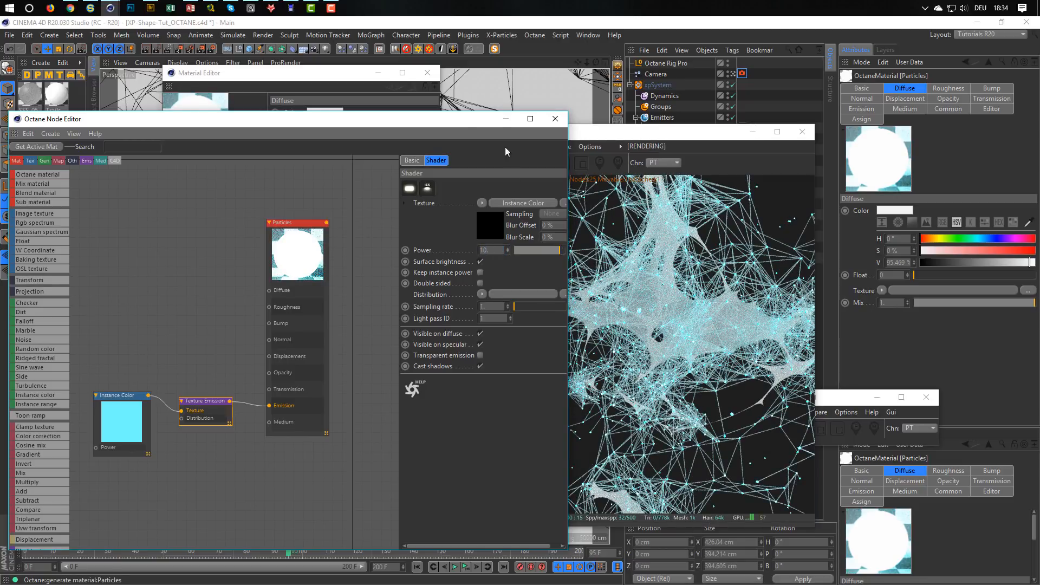
# Uncover more of the Live Viewer and set the Particles material's Texture Emission power to 20.
pyautogui.moveTo(437, 115); pyautogui.dragTo(354, 104)
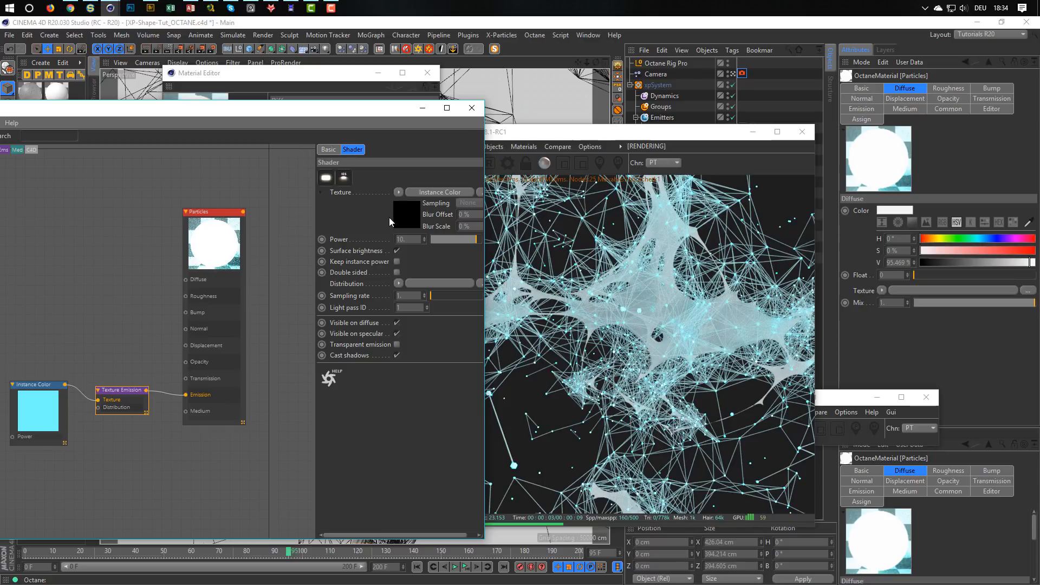
pyautogui.moveTo(406, 240); pyautogui.dragTo(376, 249)
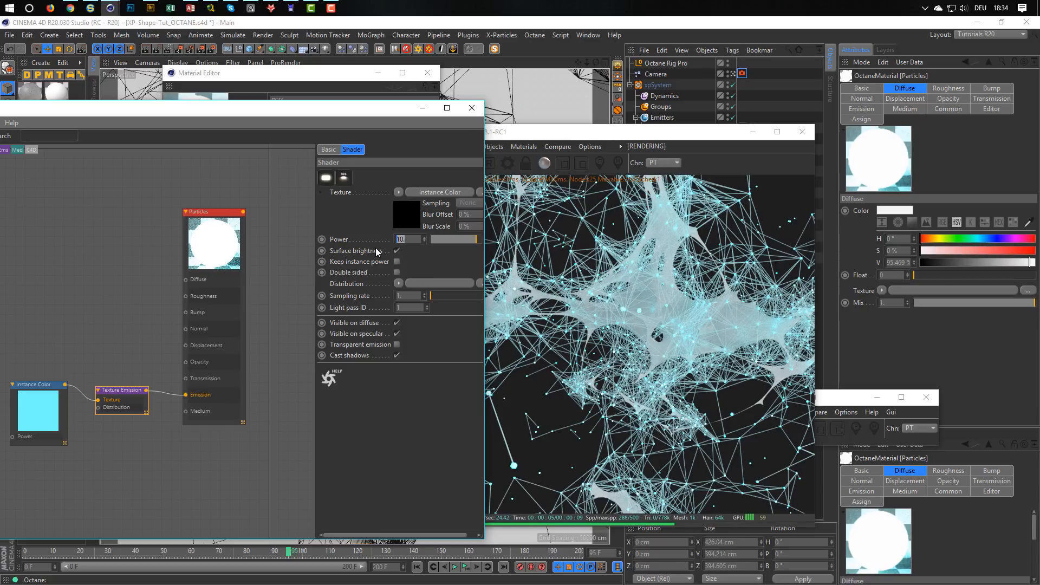
pyautogui.write('20')
pyautogui.press('Return')
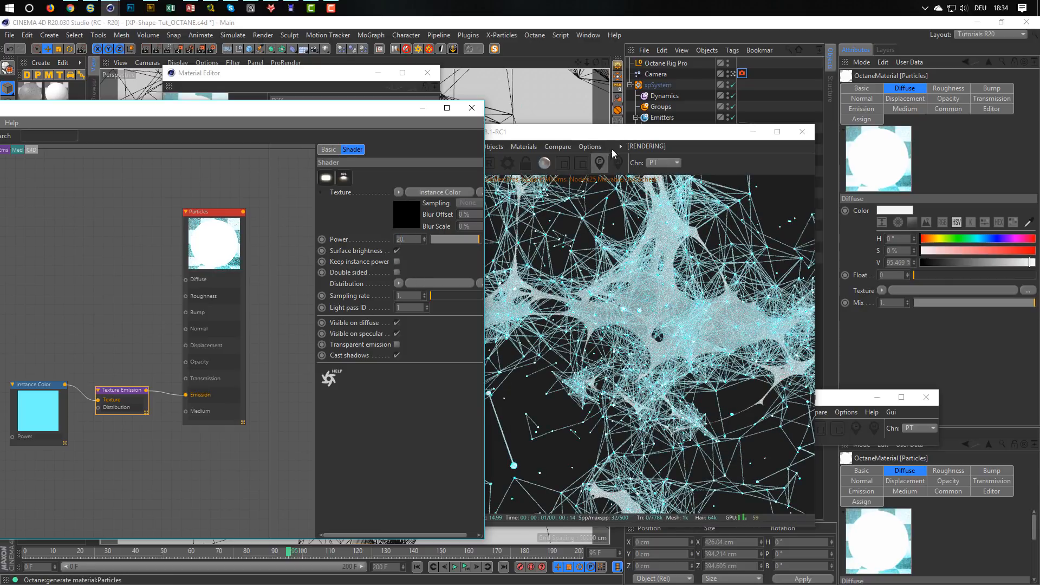
# Move the Live Viewer clear of the object list and set the Platonic object's radius to 0.05 cm.
pyautogui.moveTo(627, 135); pyautogui.dragTo(415, 109)
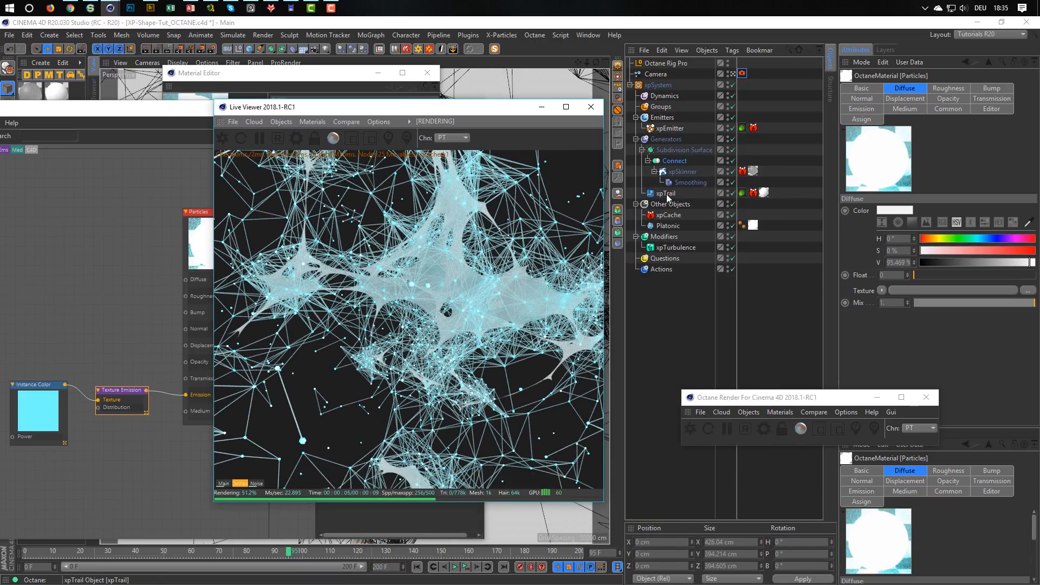
pyautogui.click(668, 226)
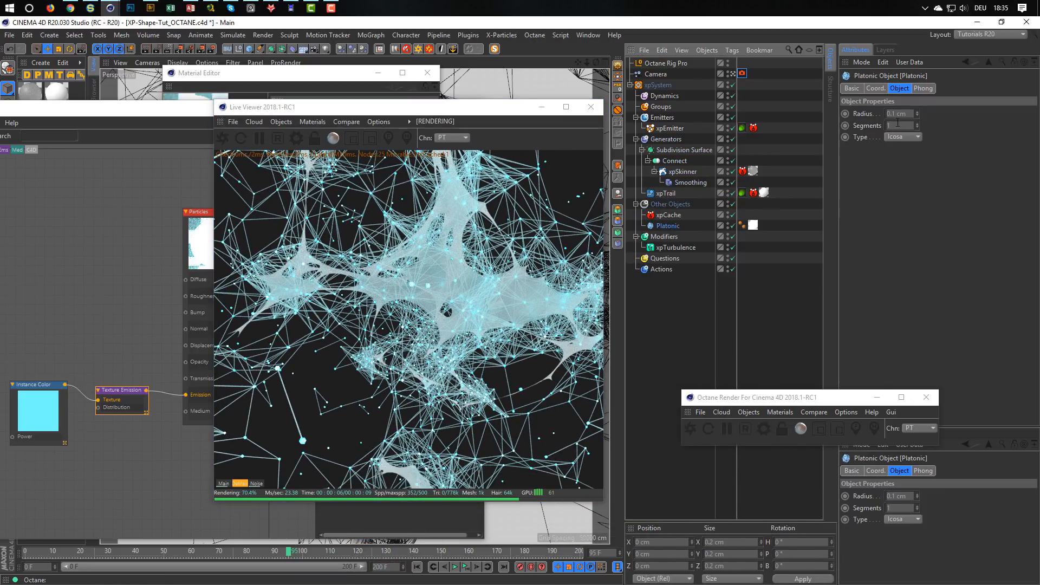
pyautogui.moveTo(908, 114); pyautogui.dragTo(857, 135)
pyautogui.press('BackSpace')
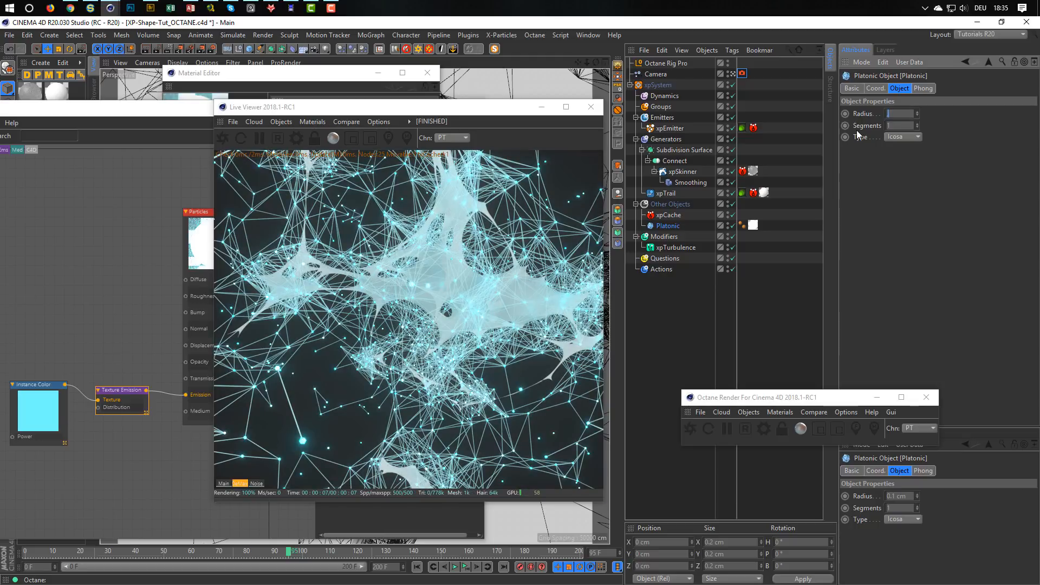
pyautogui.write('.05')
pyautogui.press('Return')
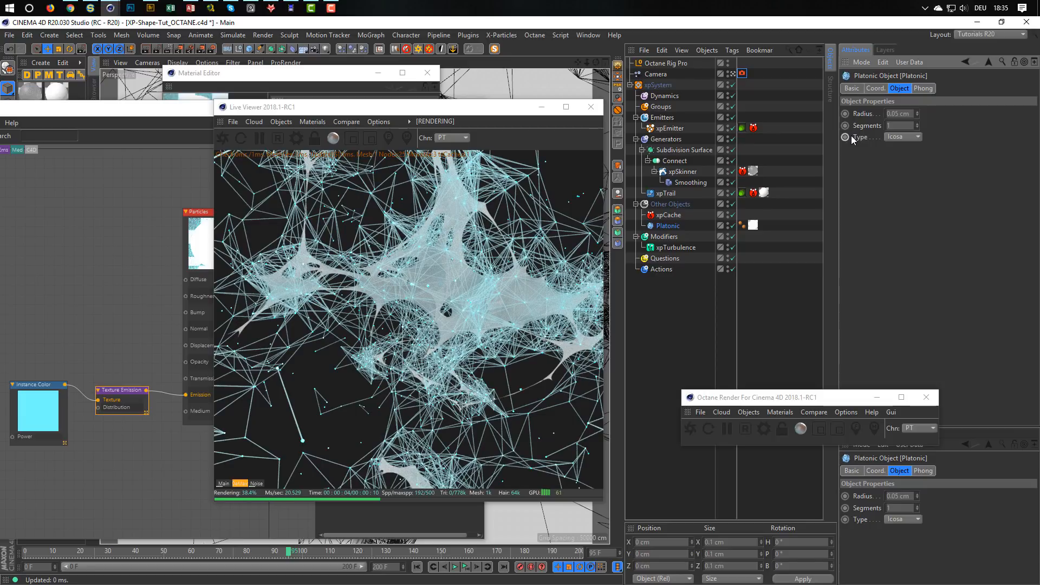
pyautogui.moveTo(482, 112); pyautogui.dragTo(684, 124)
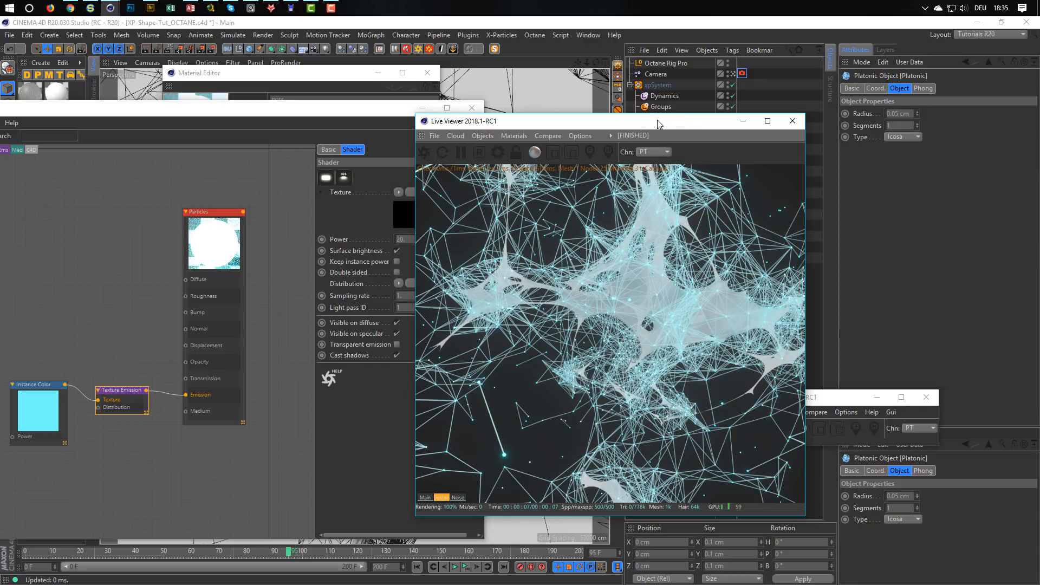
pyautogui.moveTo(657, 124); pyautogui.dragTo(471, 126)
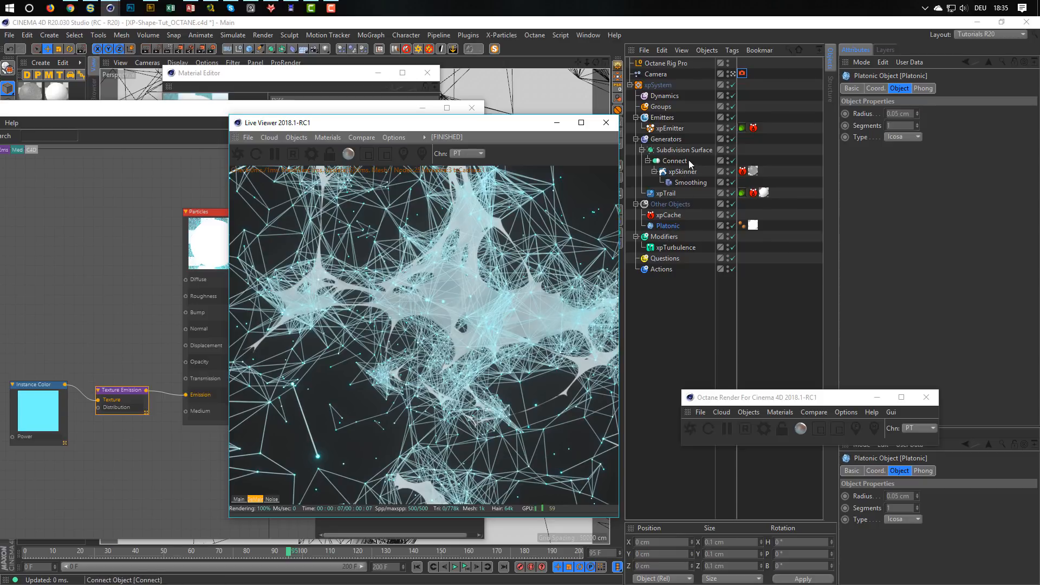
# Open the Platonic object linked in the xpEmitter's Octane object tag and set its radius to 5 cm.
pyautogui.click(742, 128)
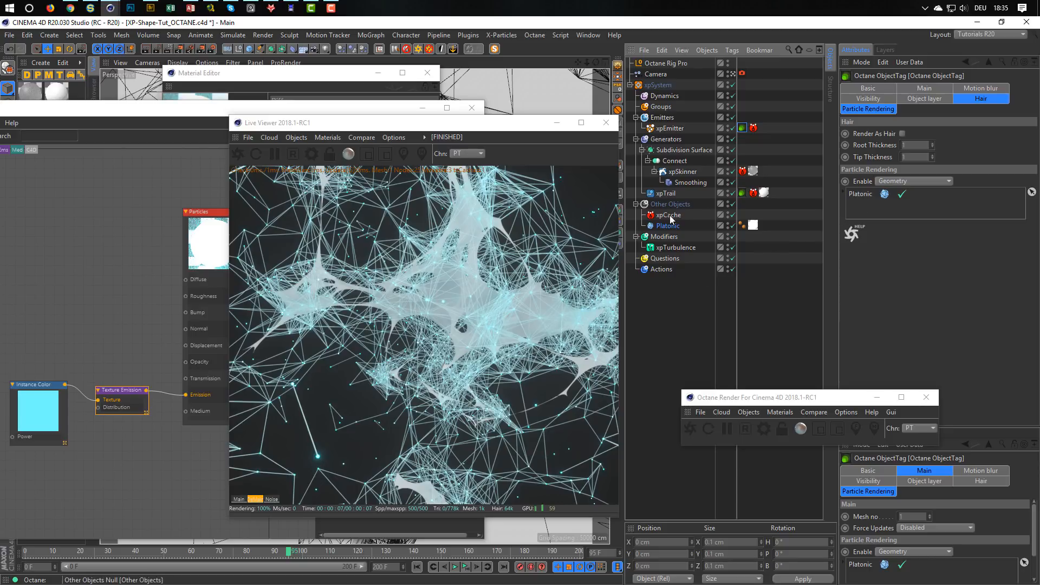
pyautogui.click(861, 194)
pyautogui.moveTo(910, 113); pyautogui.dragTo(849, 162)
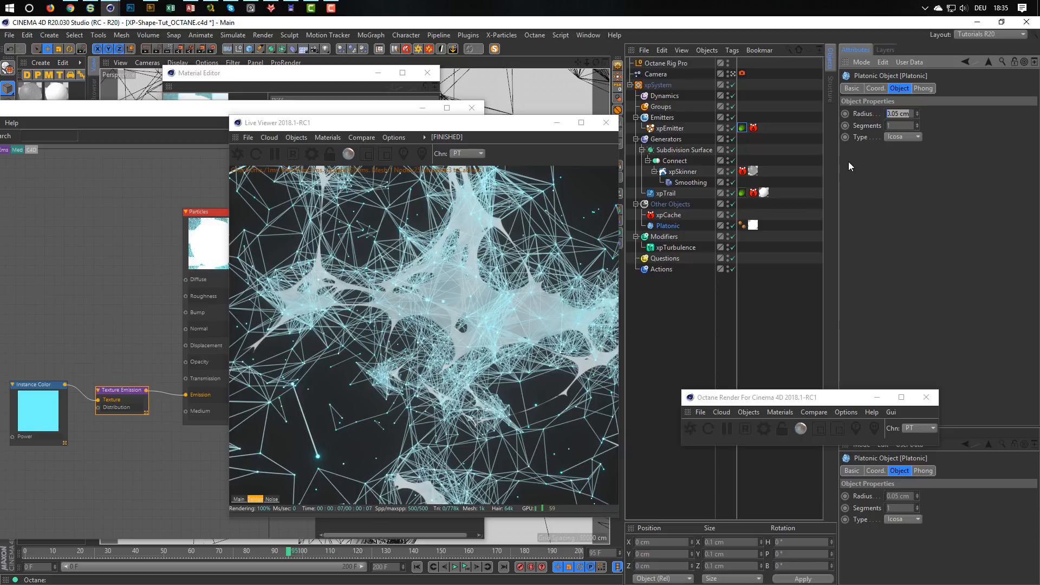
pyautogui.write('5')
pyautogui.press('Return')
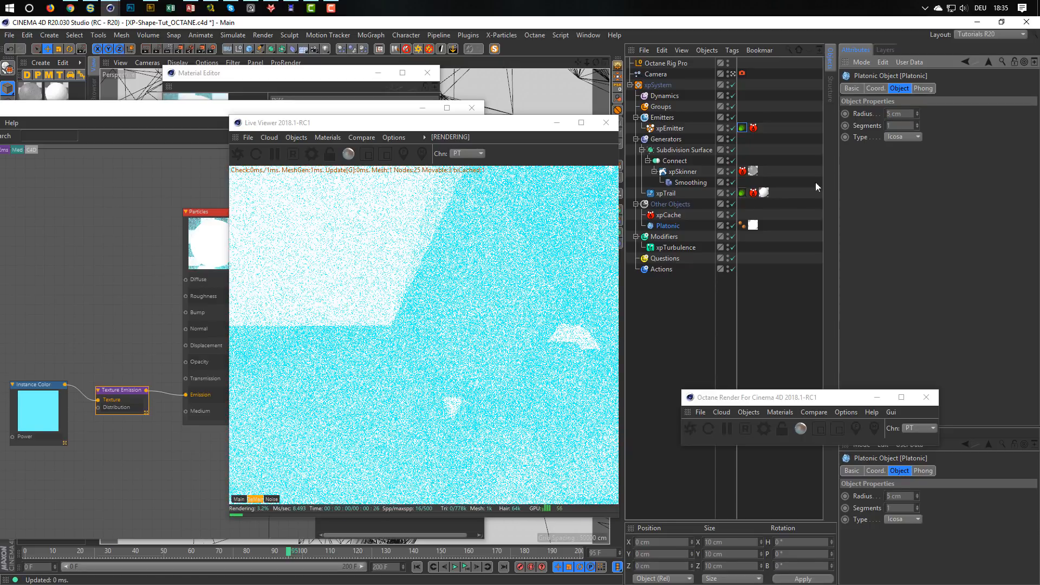
# Disconnect the Texture Emission node from the Particles material and set the Platonic object's radius to 2 cm.
pyautogui.moveTo(186, 396); pyautogui.dragTo(174, 423)
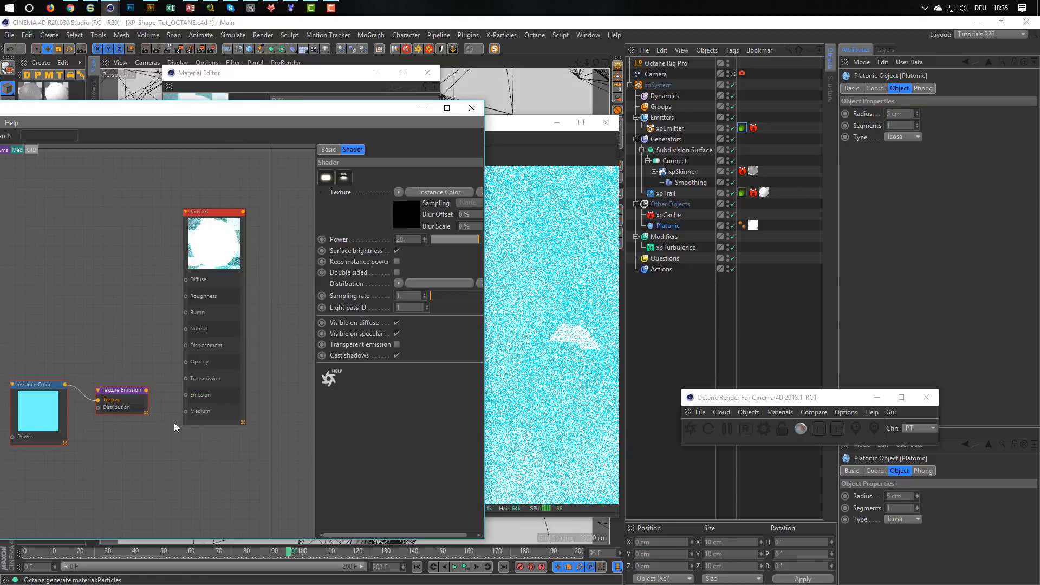
pyautogui.click(525, 134)
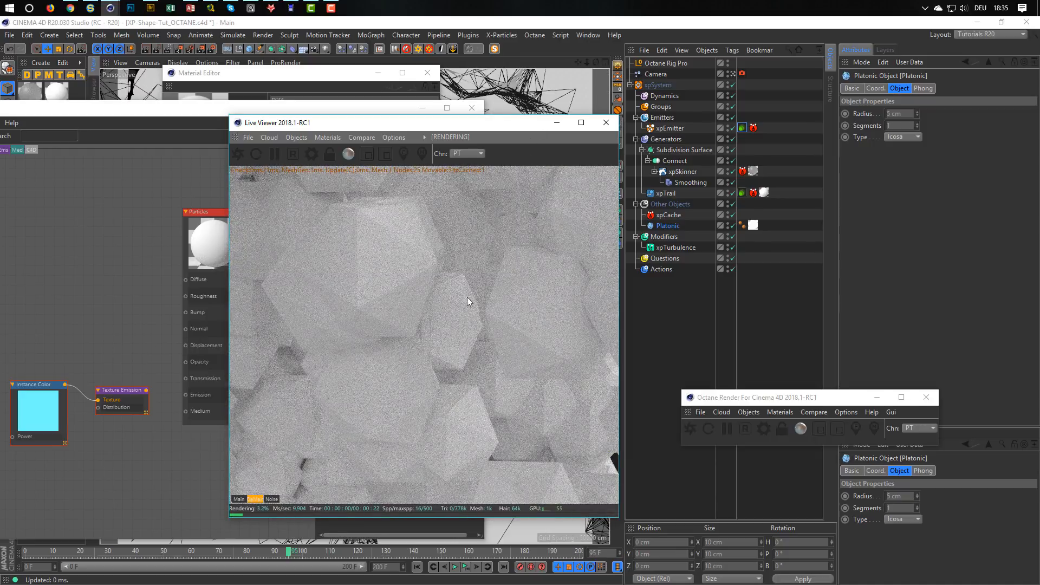
pyautogui.click(665, 231)
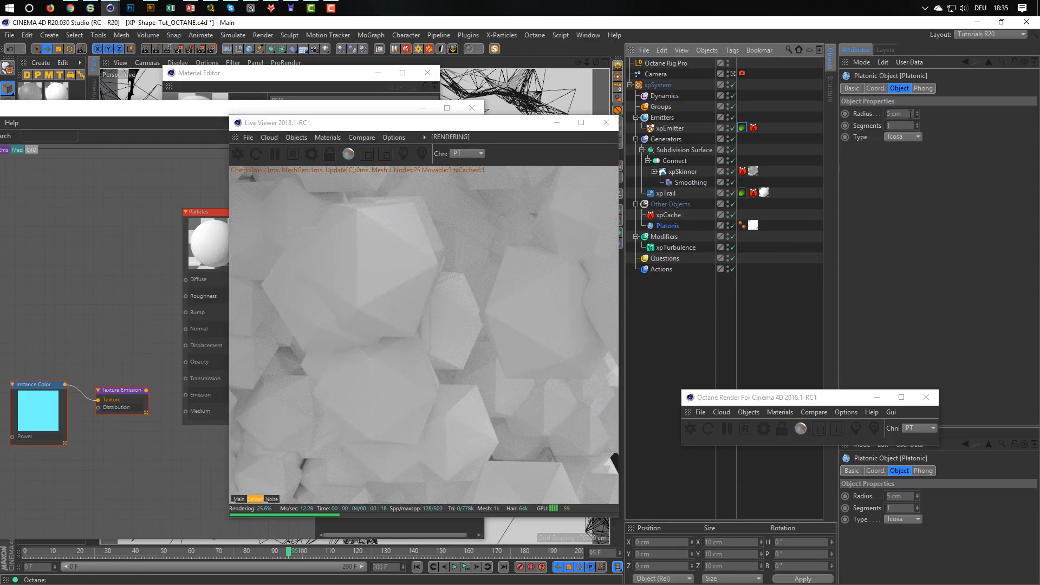
pyautogui.moveTo(904, 115); pyautogui.dragTo(848, 135)
pyautogui.write('2')
pyautogui.press('Return')
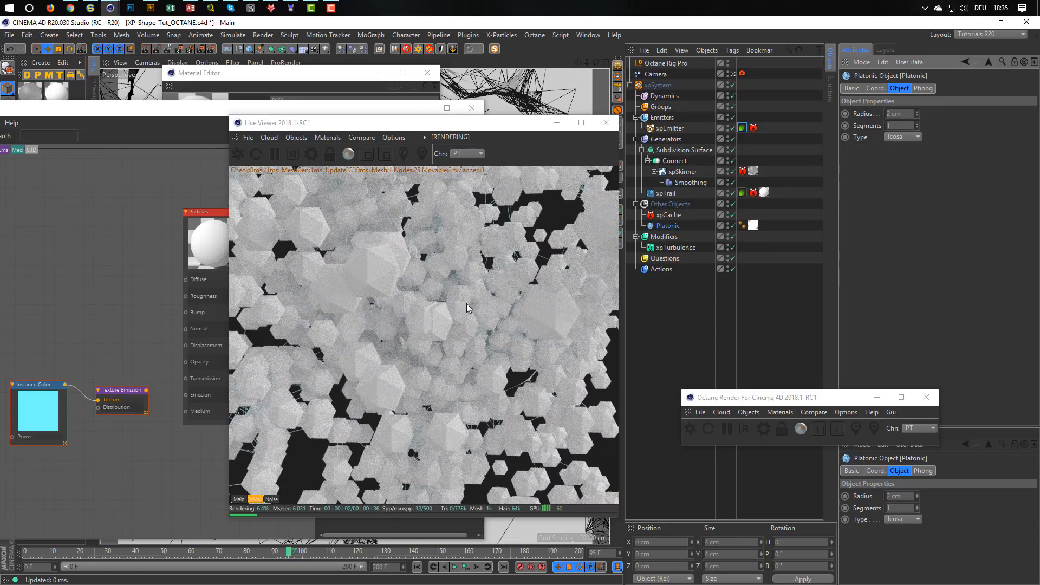
# Enable Use Rotation in the xpEmitter's extended data and set its rotation mode to Tangential.
pyautogui.click(670, 129)
pyautogui.click(924, 99)
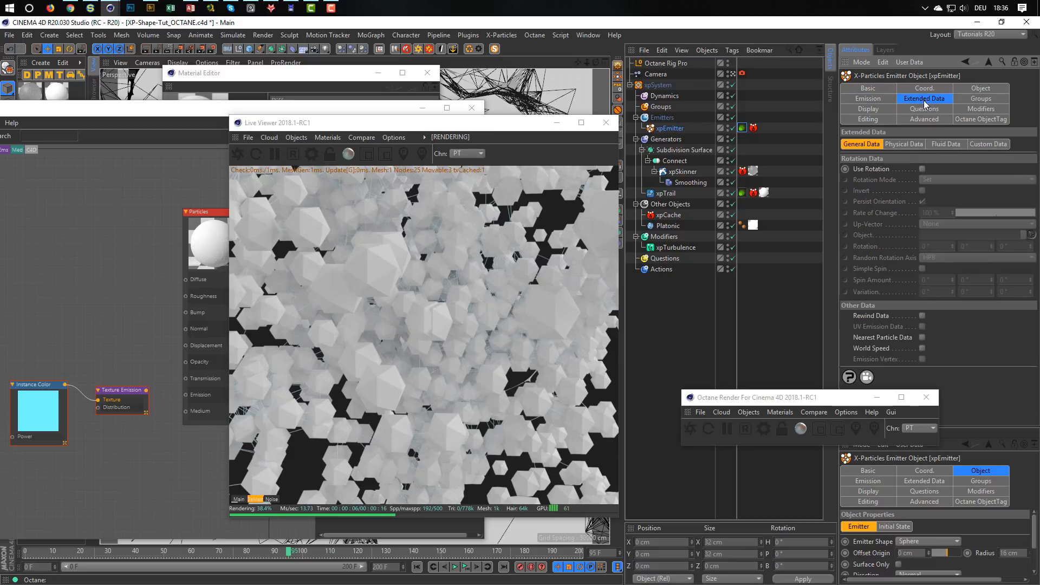
pyautogui.click(923, 169)
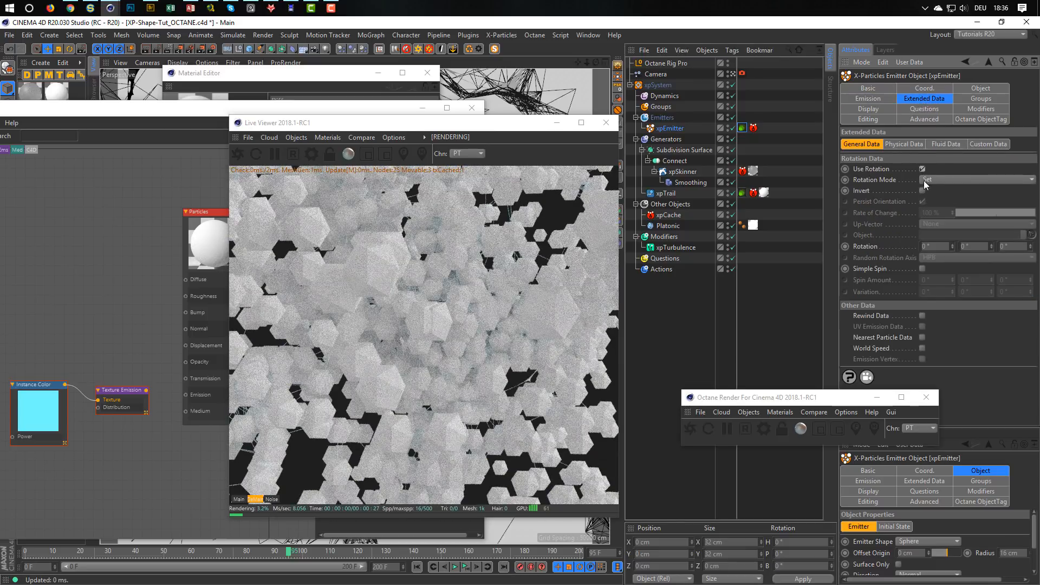
pyautogui.click(925, 179)
pyautogui.click(959, 200)
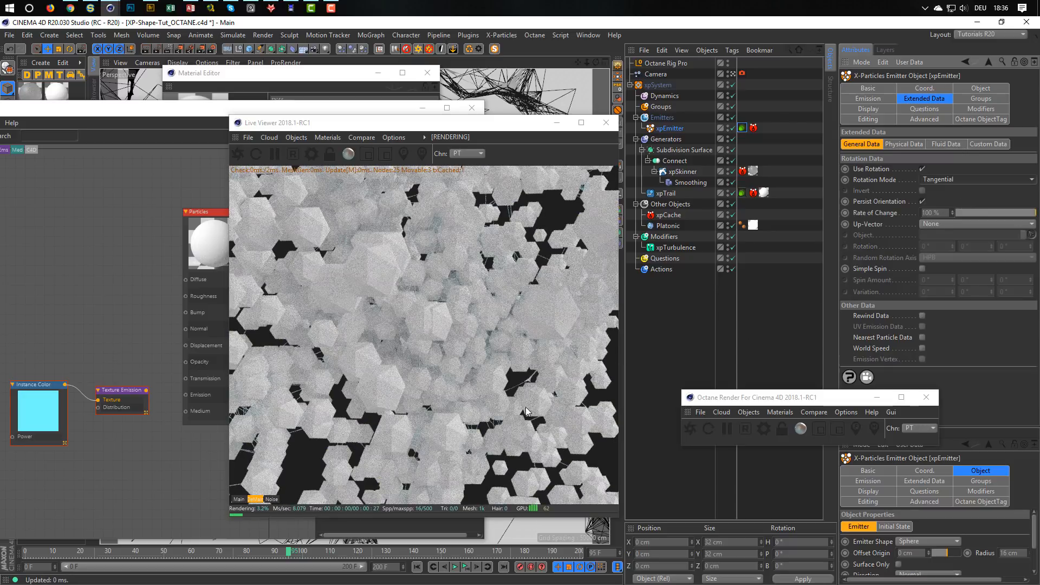
# Reapply the xpEmitter's Tangential rotation mode and switch it to Random.
pyautogui.click(955, 180)
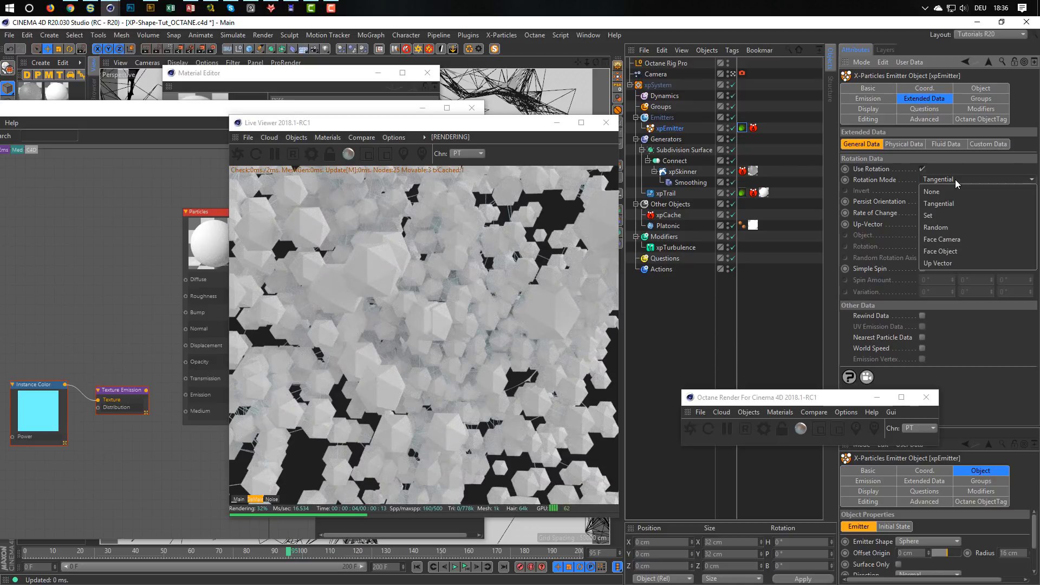
pyautogui.click(964, 207)
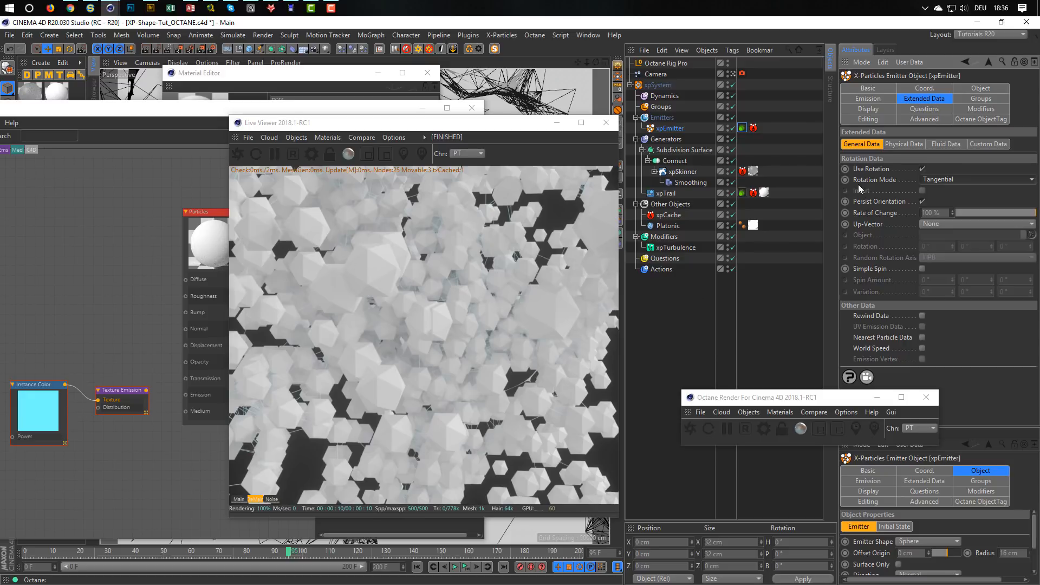
pyautogui.click(957, 176)
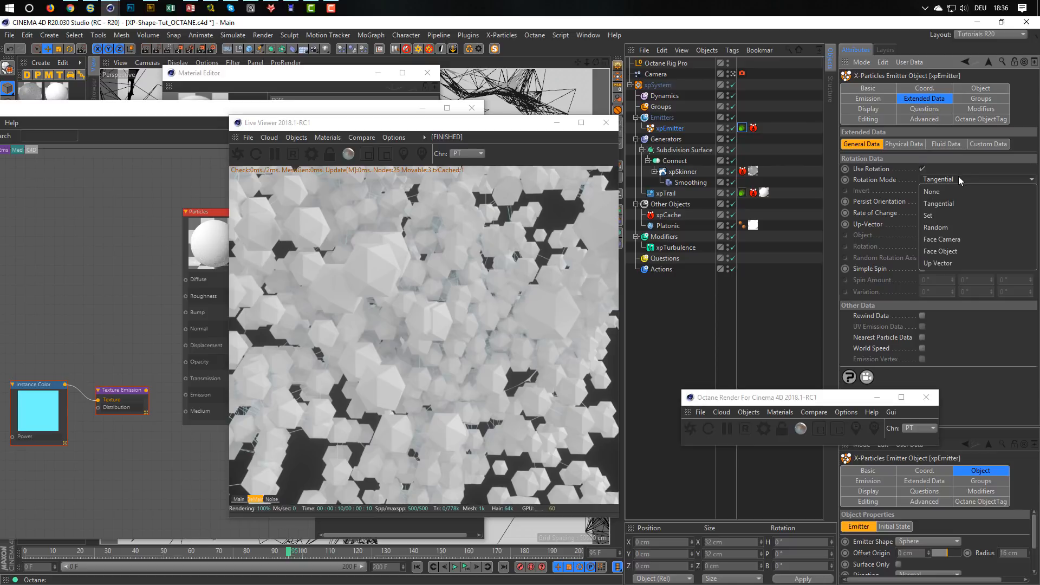
pyautogui.click(963, 228)
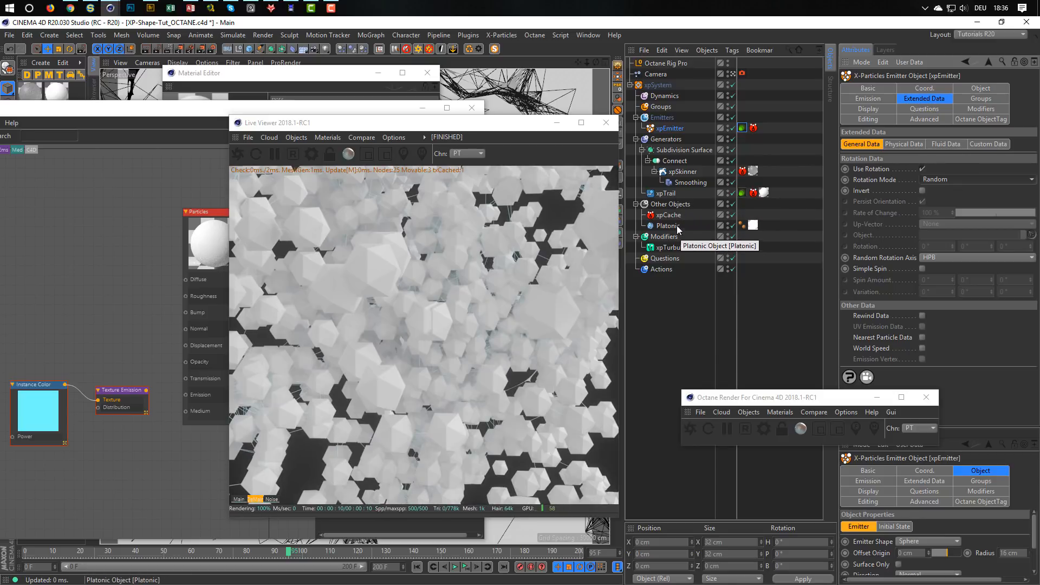
# Make the Platonic object a child of the xpEmitter and reselect the emitter.
pyautogui.click(676, 225)
pyautogui.moveTo(678, 147); pyautogui.dragTo(676, 129)
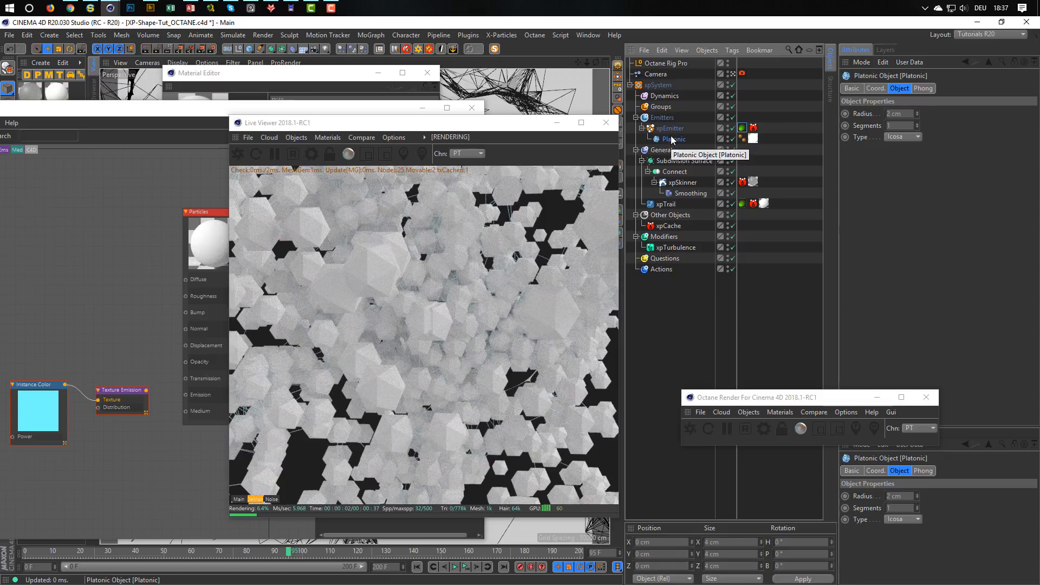
pyautogui.click(672, 130)
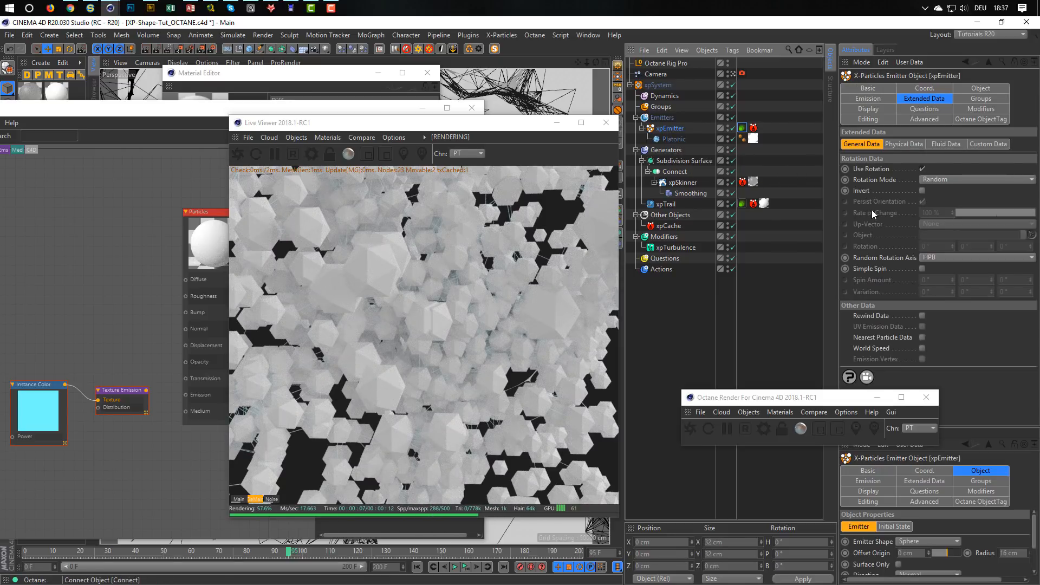
# Return the xpEmitter's rotation mode to Tangential and toggle the emitter off and on again.
pyautogui.click(934, 180)
pyautogui.click(934, 203)
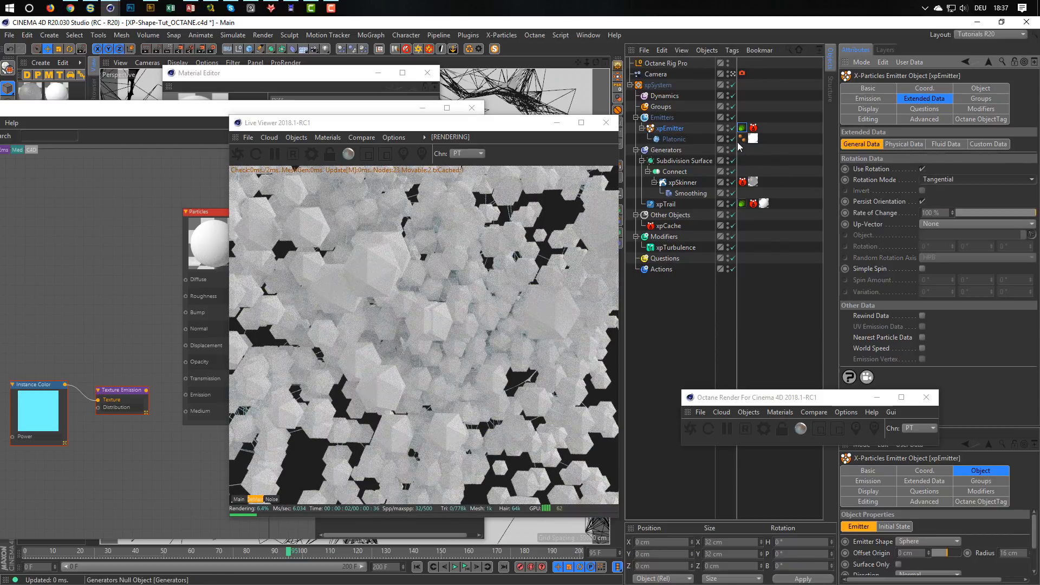
pyautogui.click(733, 128)
pyautogui.click(733, 128)
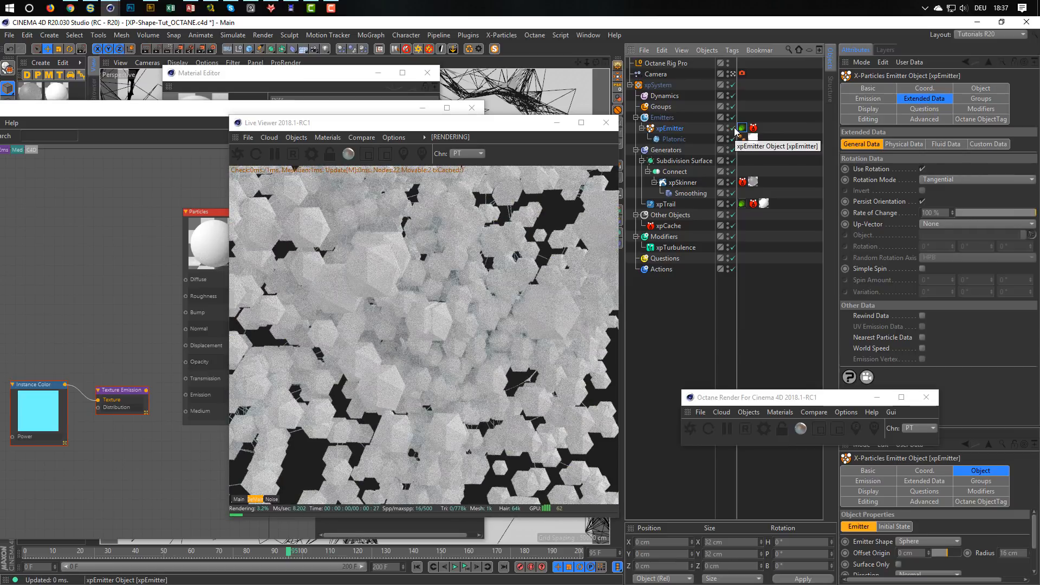
# Try the Up Vector rotation mode on the xpEmitter and set the mode to None.
pyautogui.click(941, 180)
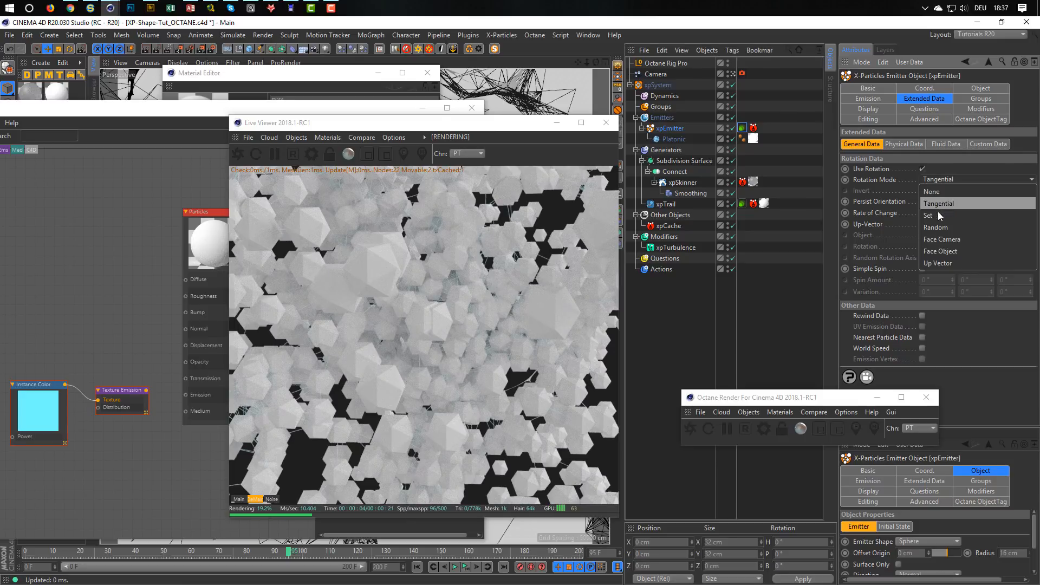
pyautogui.click(950, 263)
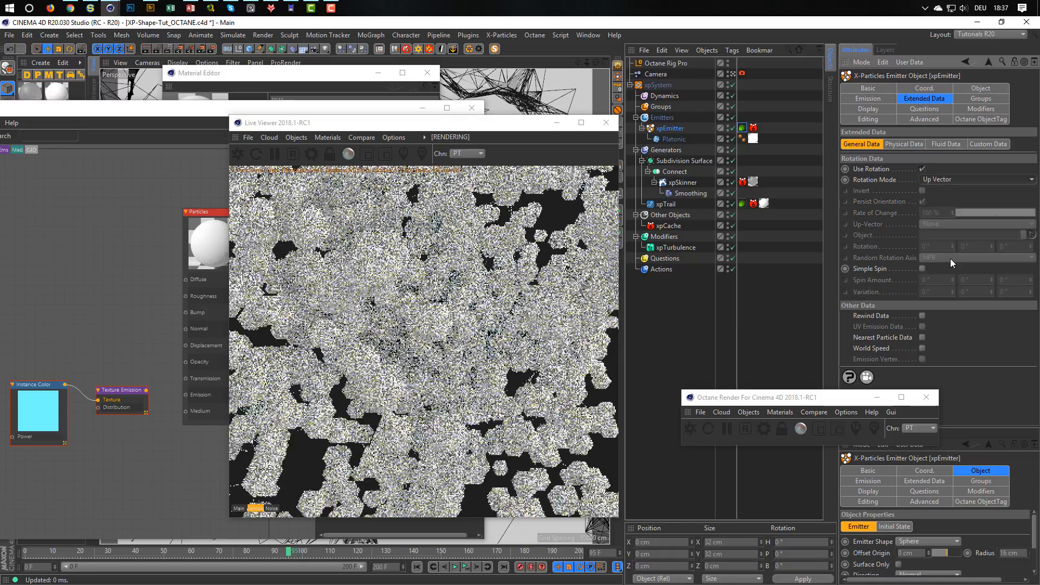
pyautogui.click(954, 181)
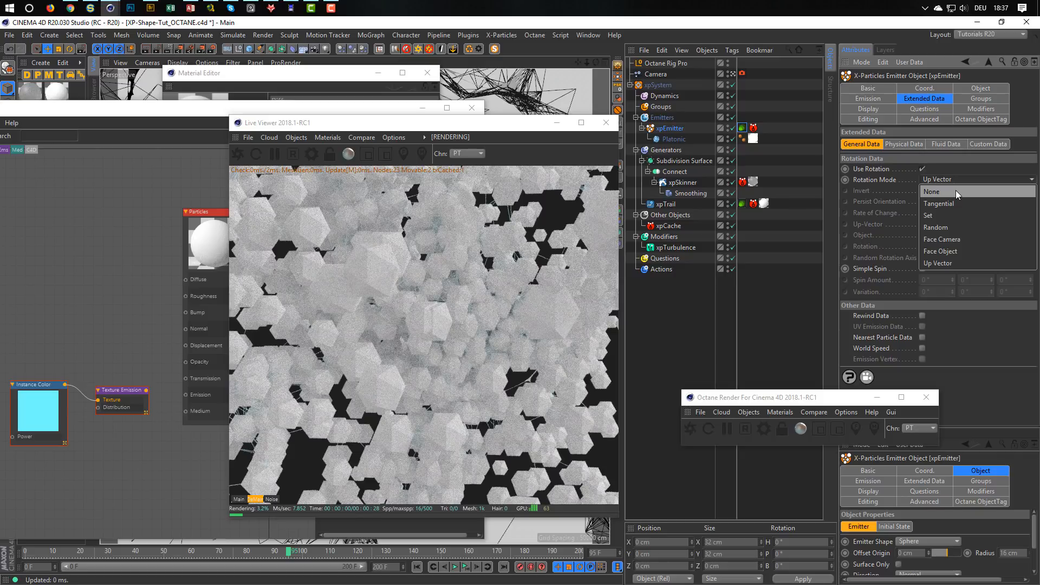
pyautogui.click(956, 191)
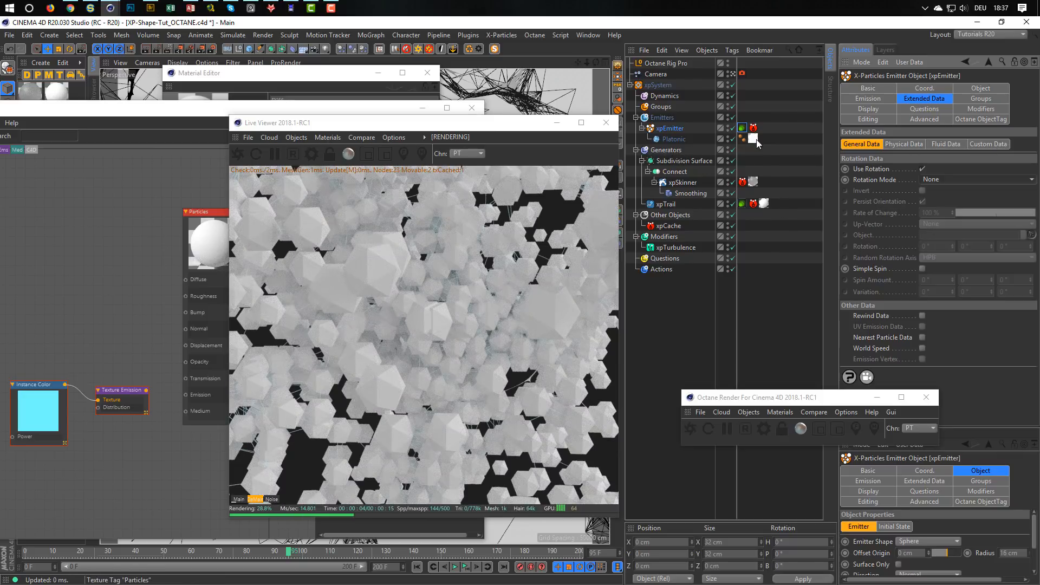
# Set the radius of the Platonic object under the xpEmitter to 0.5 cm.
pyautogui.click(680, 137)
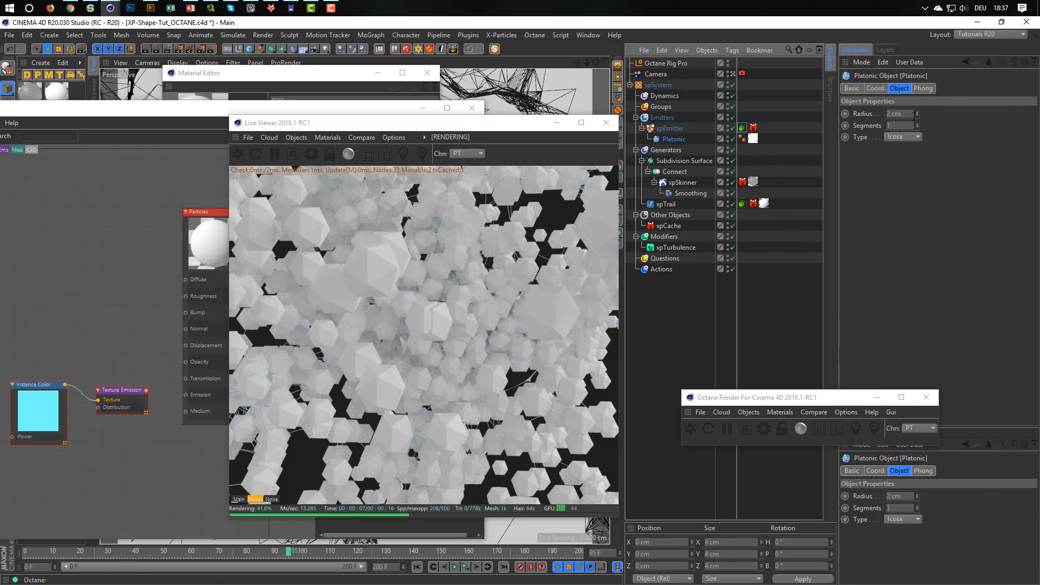
pyautogui.moveTo(907, 114); pyautogui.dragTo(842, 137)
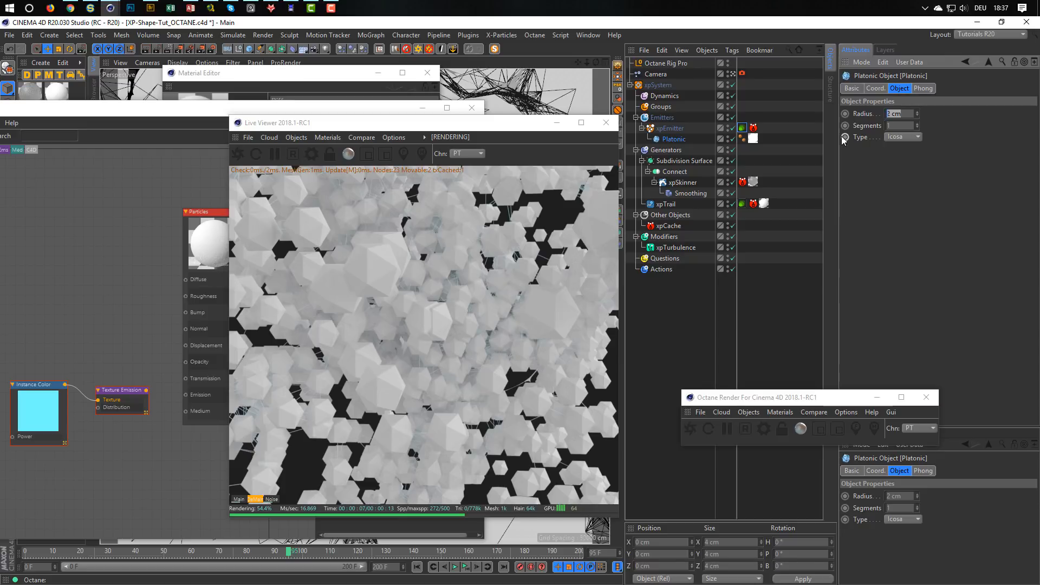
pyautogui.write('0,1')
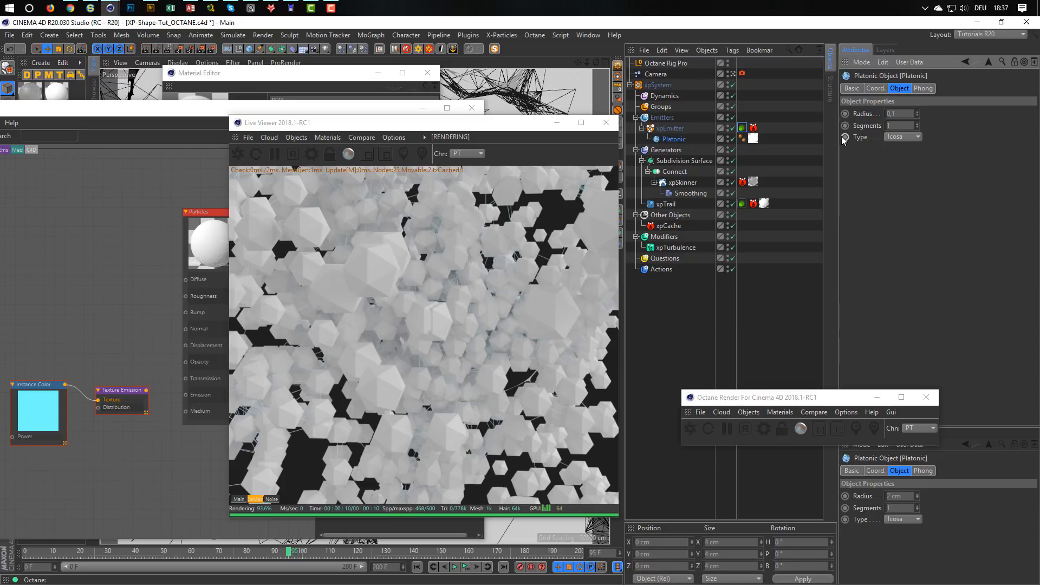
pyautogui.press('BackSpace')
pyautogui.write('5')
pyautogui.press('Return')
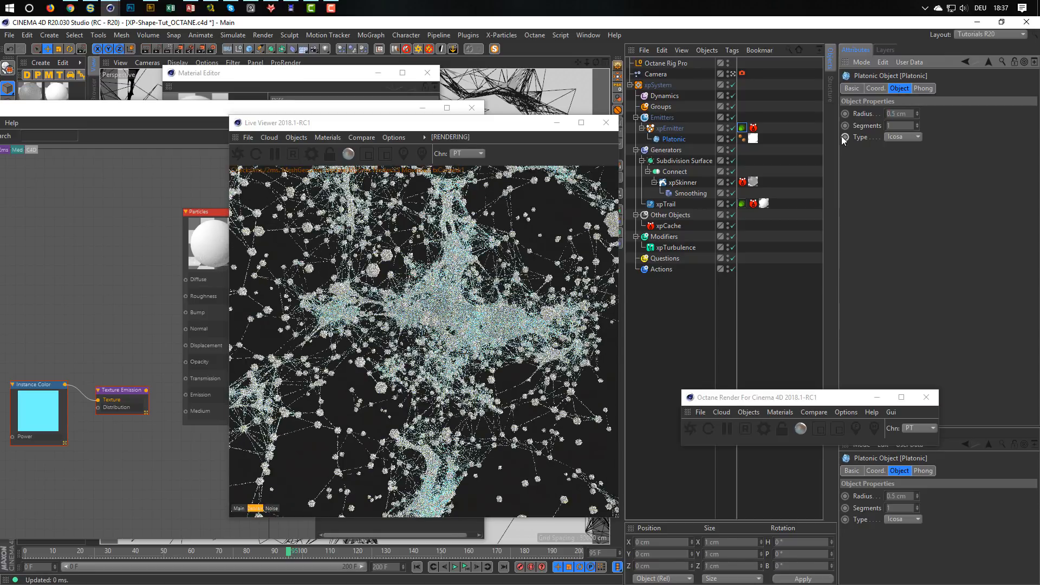
# Set the Platonic object's radius to 0.05 cm and reconnect the Texture Emission node to the Particles material's Emission input.
pyautogui.moveTo(897, 114); pyautogui.dragTo(892, 115)
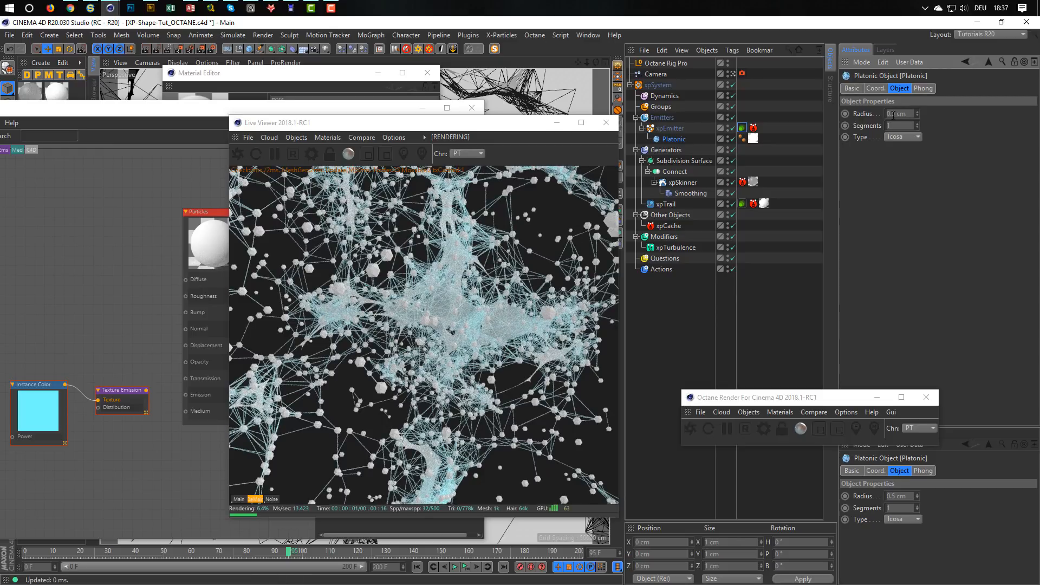
pyautogui.write('.0')
pyautogui.press('Return')
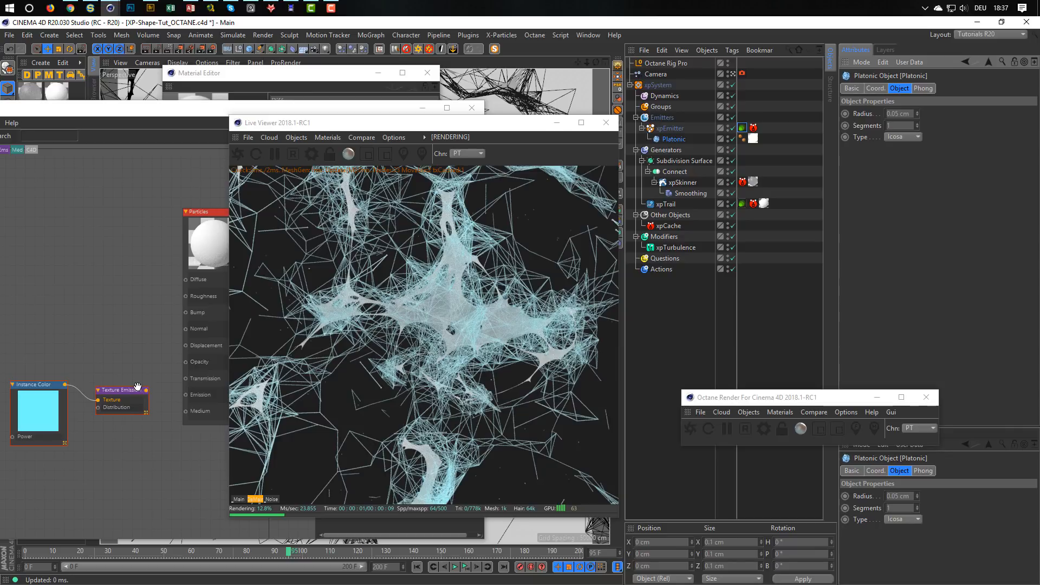
pyautogui.moveTo(145, 390); pyautogui.dragTo(185, 395)
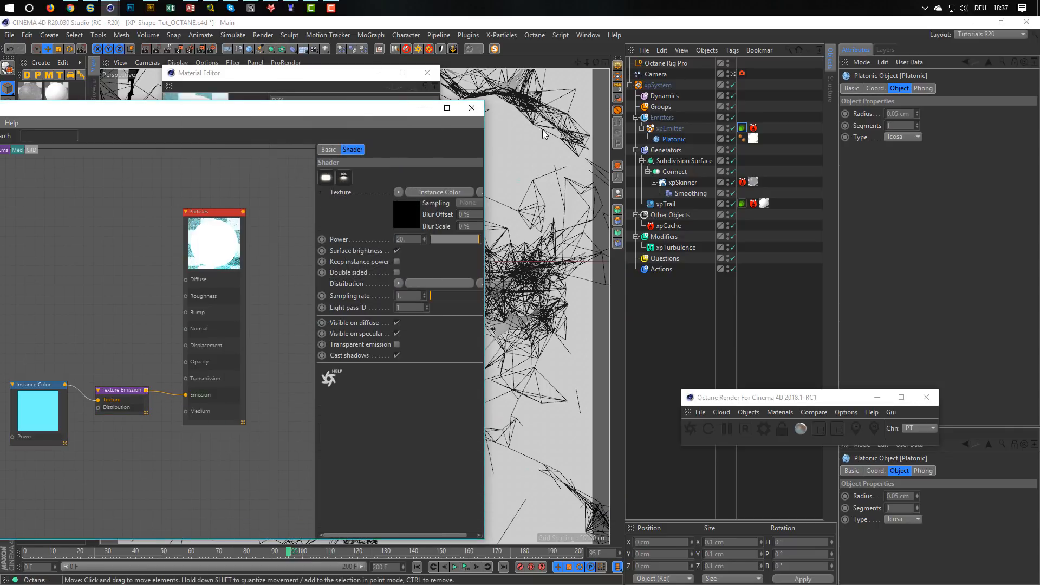
# Bring the Material Editor and the Live Viewer to the front and arrange them side by side.
pyautogui.click(301, 73)
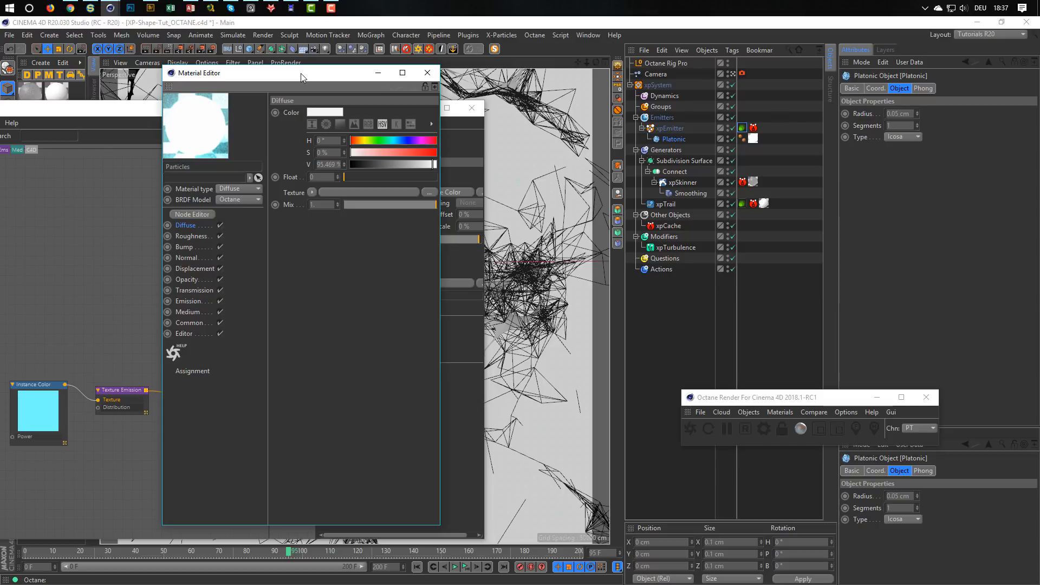
pyautogui.moveTo(110, 12)
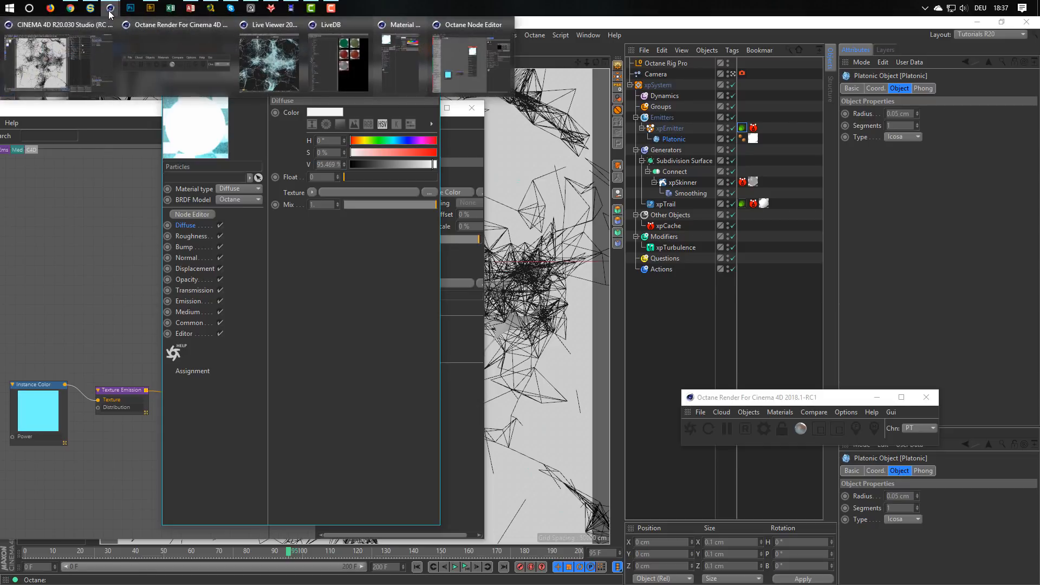
pyautogui.click(289, 62)
pyautogui.moveTo(365, 122); pyautogui.dragTo(607, 129)
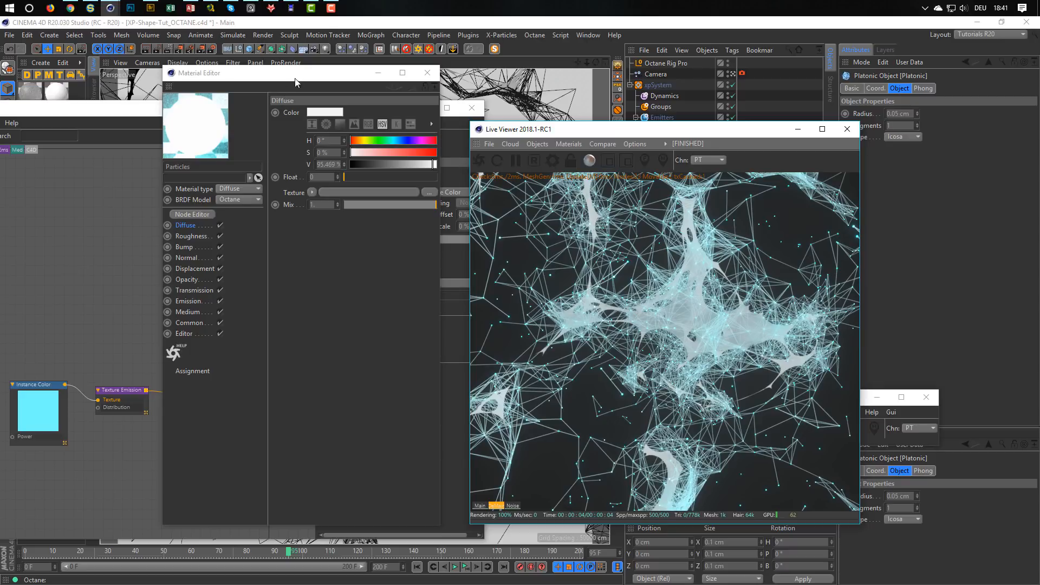
pyautogui.moveTo(296, 83); pyautogui.dragTo(321, 99)
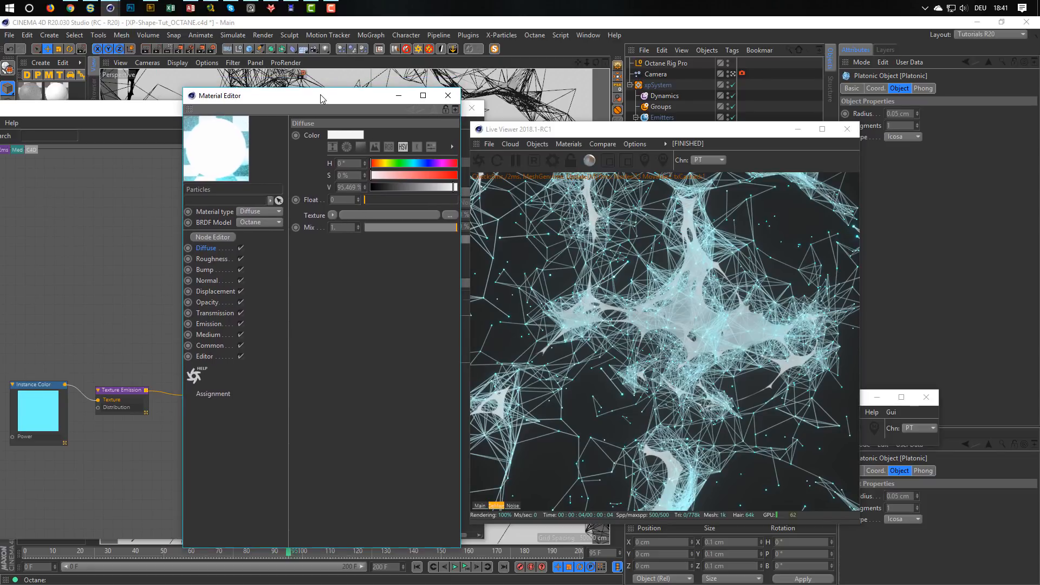